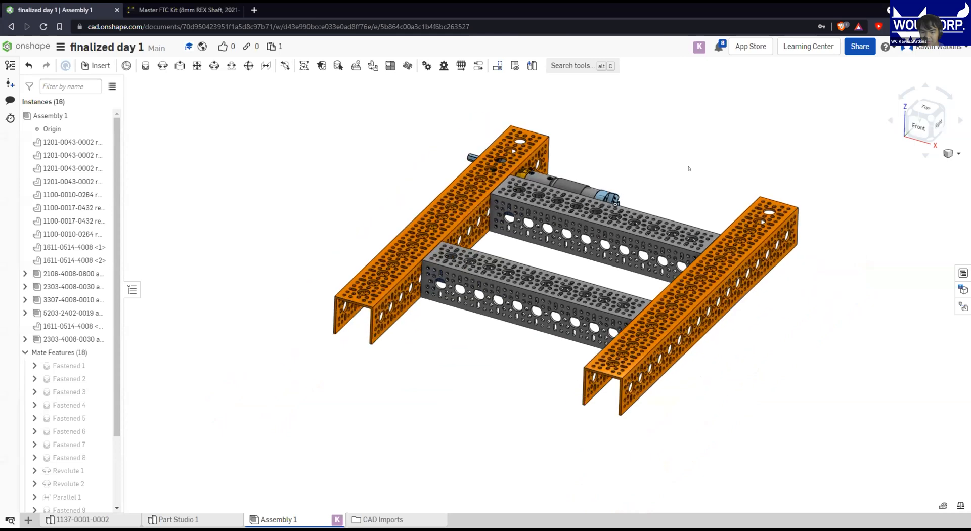
Examine the motor-driven gear pair and hex shaft inside the orange channel, turn the gears to check their motion, and review the existing mates
{"action": "middle_click_drag", "start_coordinate": [666, 208], "coordinate": [644, 250]}
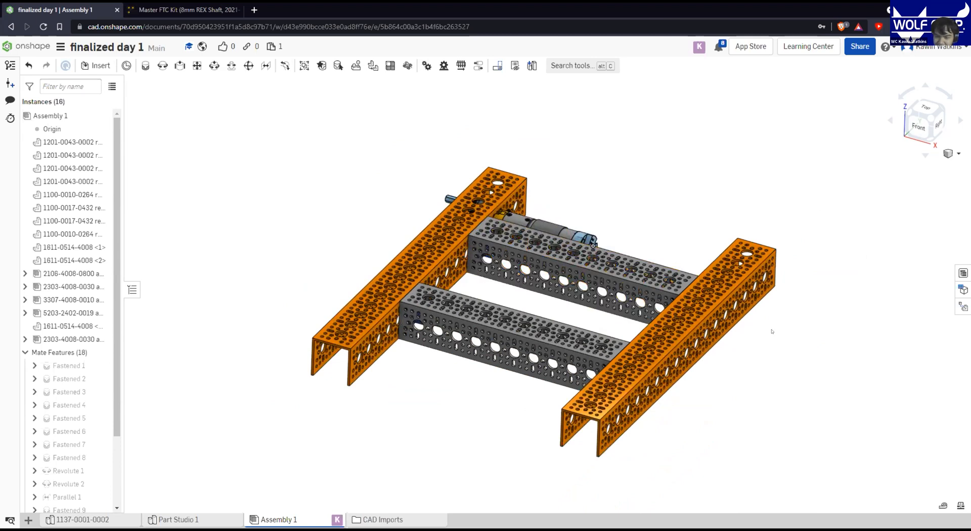
{"action": "right_click_drag", "start_coordinate": [383, 248], "coordinate": [650, 329]}
{"action": "scroll", "coordinate": [641, 378], "scroll_direction": "up", "scroll_amount": 3}
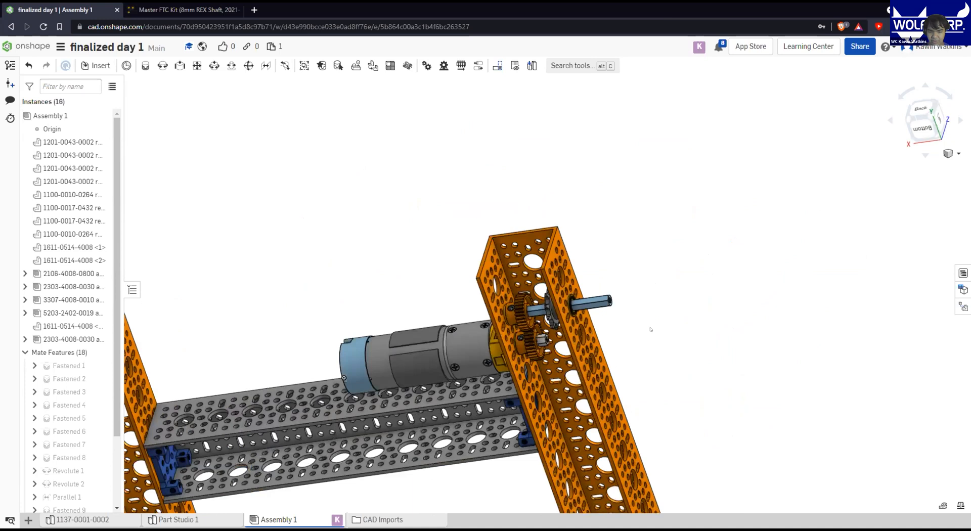
{"action": "scroll", "coordinate": [650, 329], "scroll_direction": "up", "scroll_amount": 6}
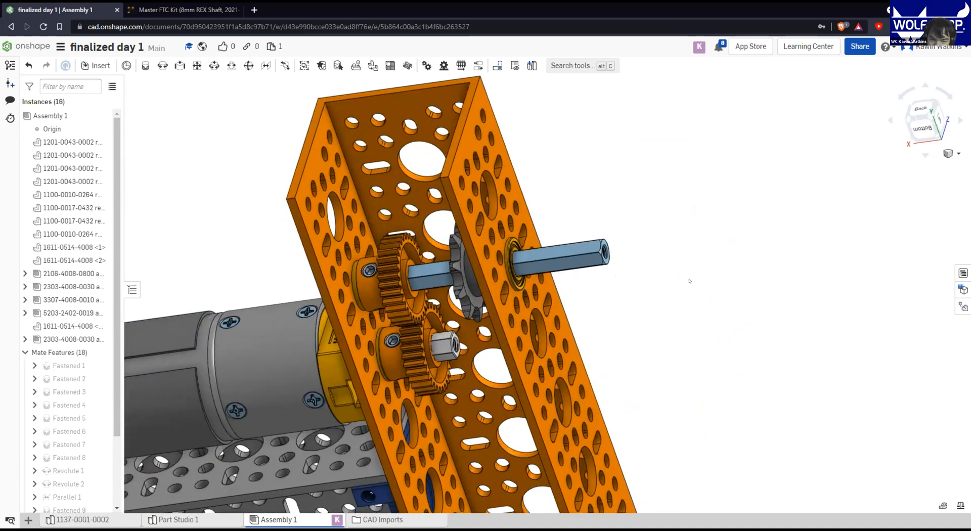
{"action": "middle_click_drag", "start_coordinate": [690, 281], "coordinate": [690, 281]}
{"action": "right_click_drag", "start_coordinate": [689, 281], "coordinate": [681, 279]}
{"action": "left_click_drag", "start_coordinate": [424, 242], "coordinate": [502, 218]}
{"action": "left_click_drag", "start_coordinate": [446, 272], "coordinate": [501, 230]}
{"action": "left_click_drag", "start_coordinate": [455, 299], "coordinate": [520, 314]}
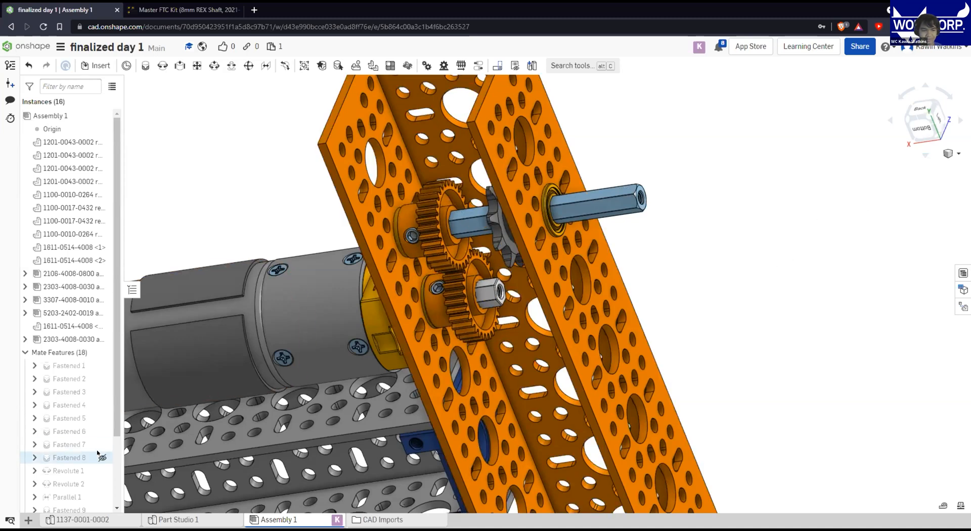
{"action": "scroll", "coordinate": [109, 452], "scroll_direction": "down", "scroll_amount": 1}
{"action": "scroll", "coordinate": [110, 451], "scroll_direction": "down", "scroll_amount": 3}
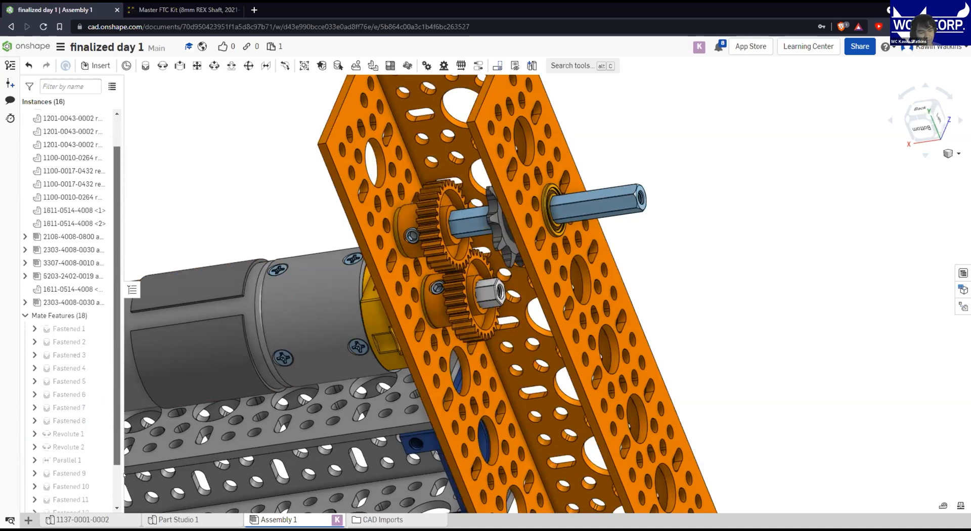
{"action": "scroll", "coordinate": [58, 412], "scroll_direction": "up", "scroll_amount": 4}
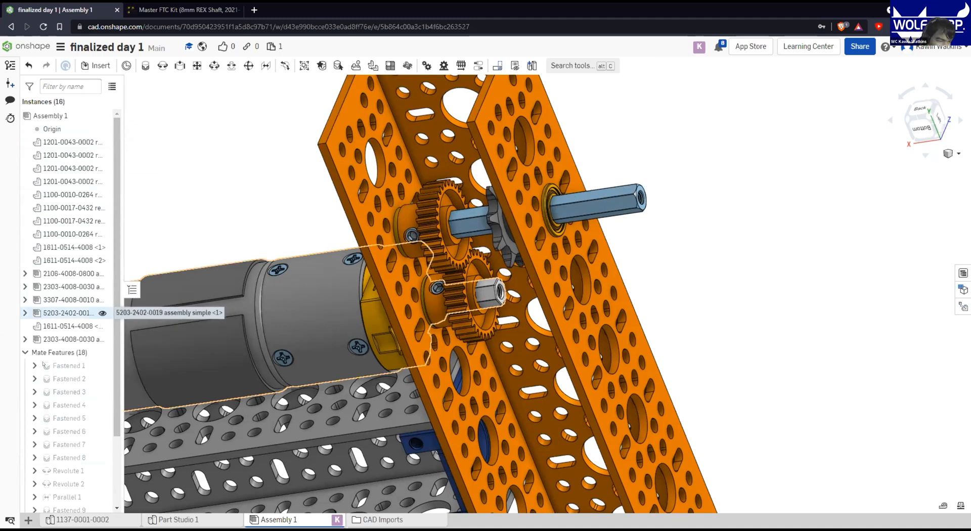
{"action": "scroll", "coordinate": [59, 420], "scroll_direction": "down", "scroll_amount": 2}
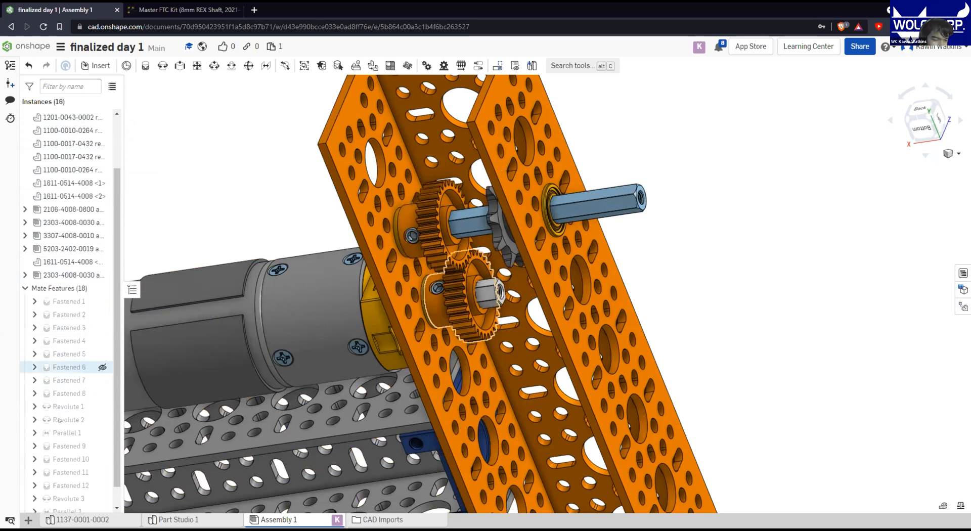
{"action": "scroll", "coordinate": [59, 420], "scroll_direction": "down", "scroll_amount": 1}
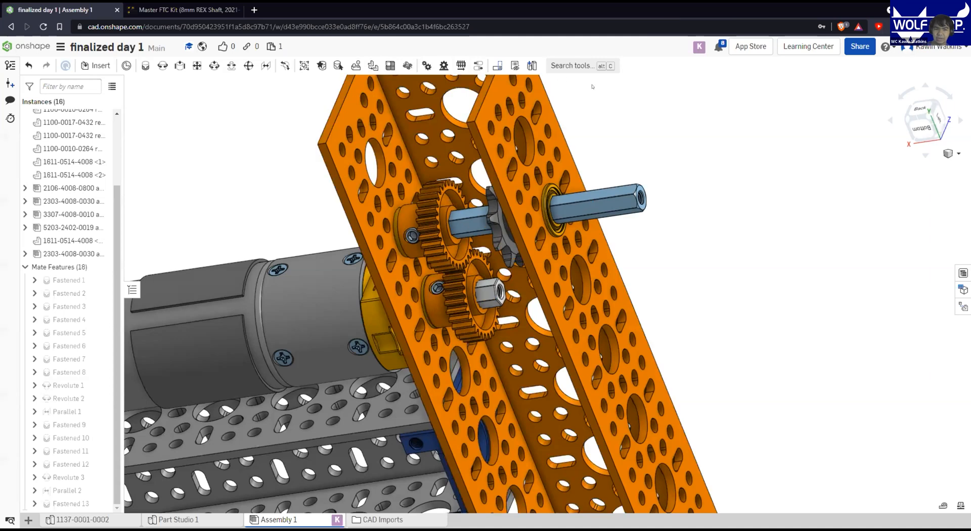
Set up a gear relation between the Revolute 1 and Revolute 3 mates of the two meshing gears
{"action": "left_click", "coordinate": [427, 65]}
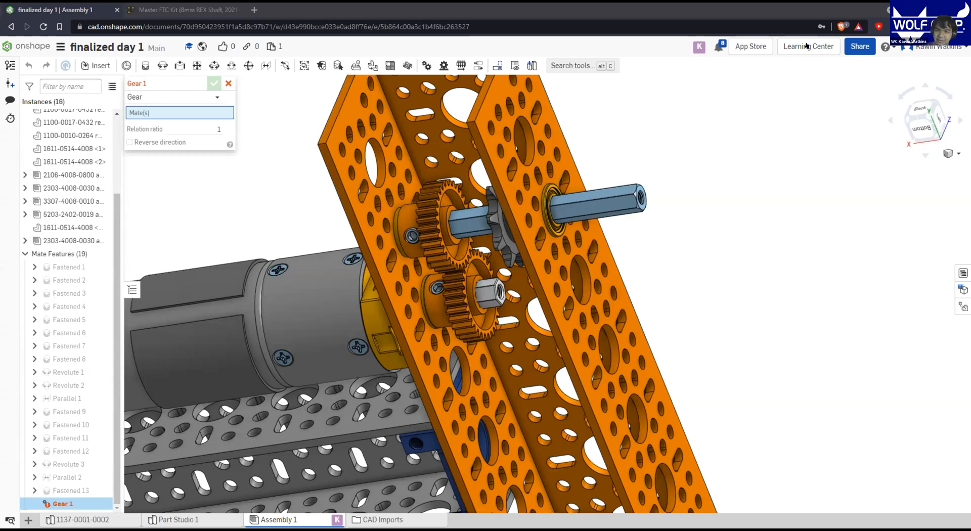
{"action": "key", "text": "Escape"}
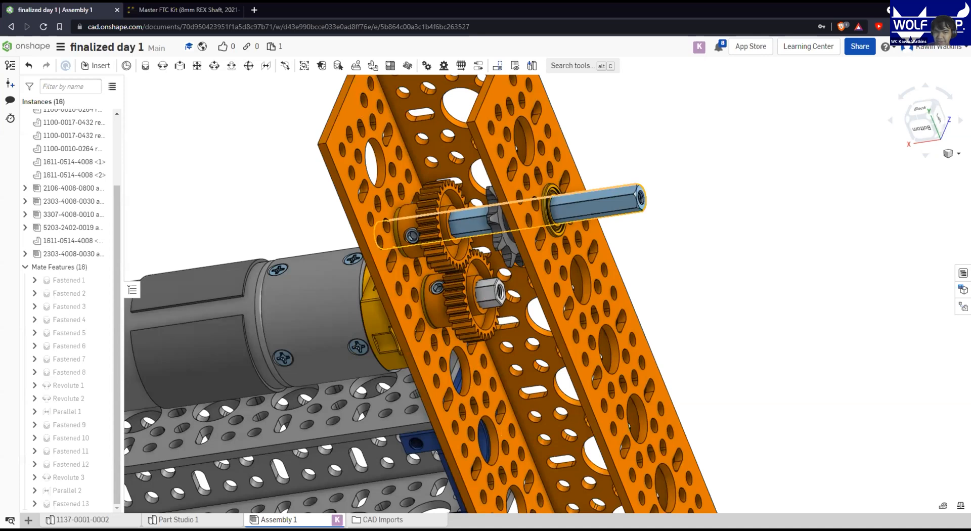
{"action": "left_click", "coordinate": [427, 65]}
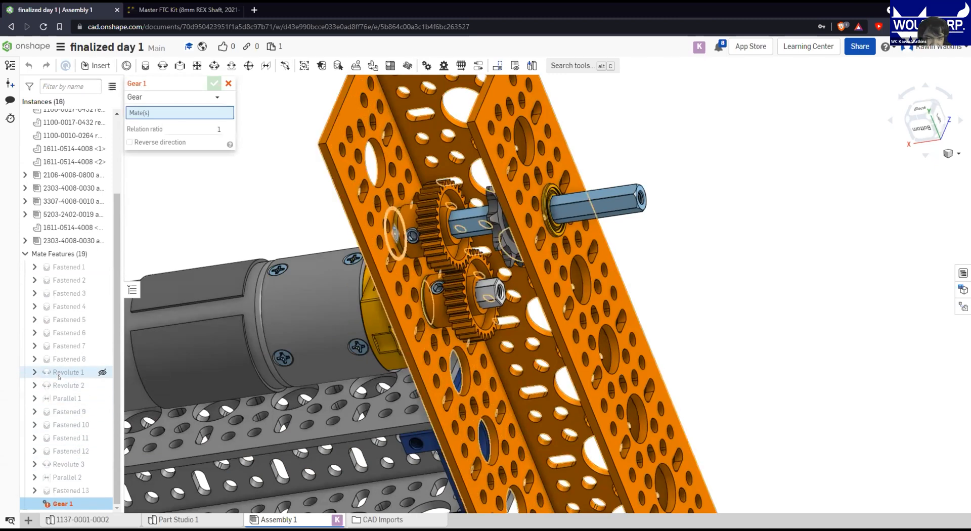
{"action": "mouse_move", "coordinate": [59, 377]}
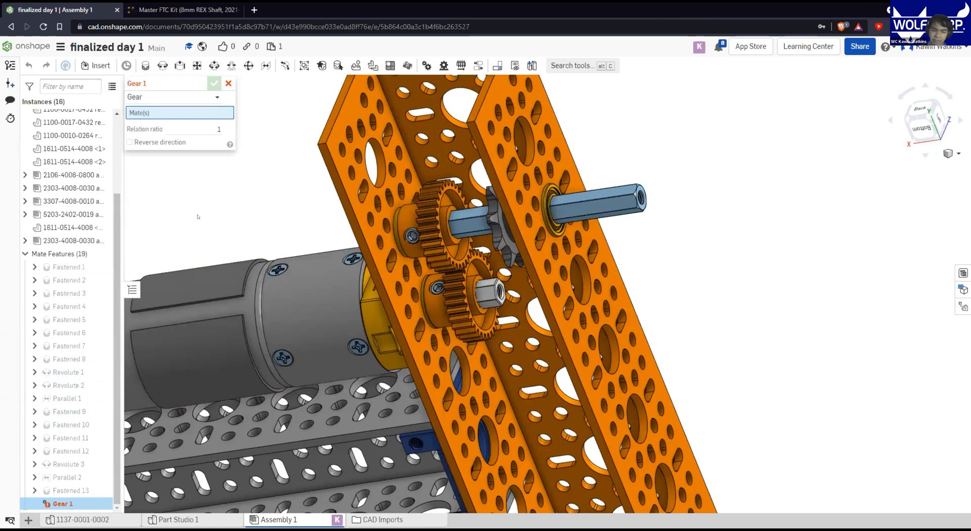
{"action": "left_click", "coordinate": [59, 373]}
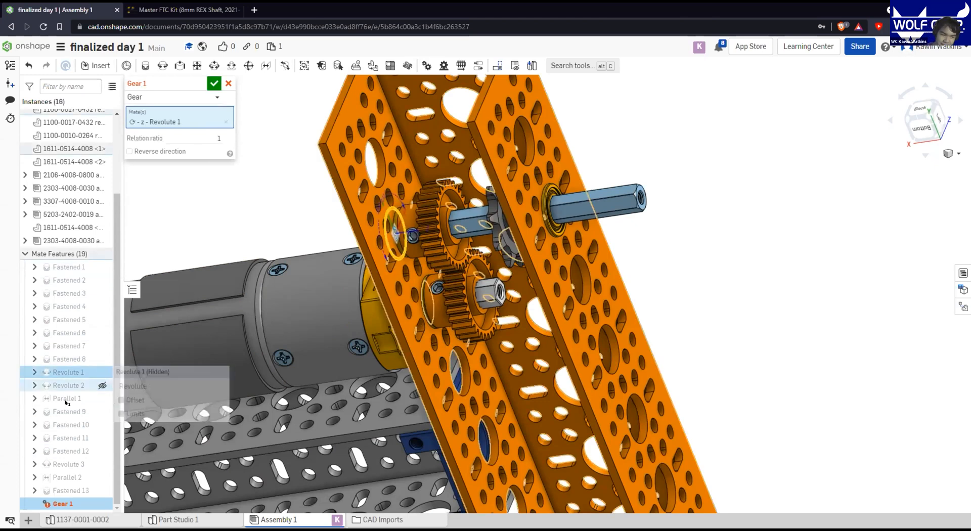
{"action": "mouse_move", "coordinate": [69, 458]}
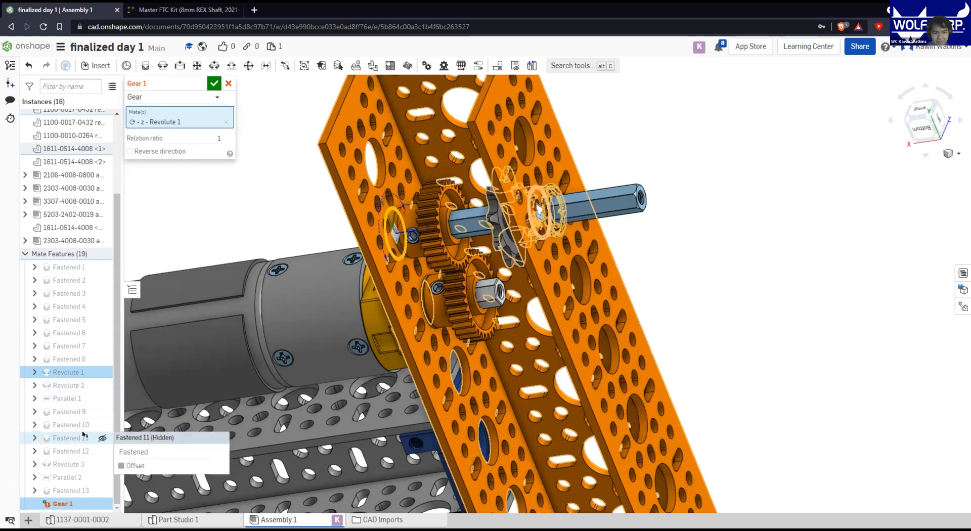
{"action": "left_click", "coordinate": [68, 464]}
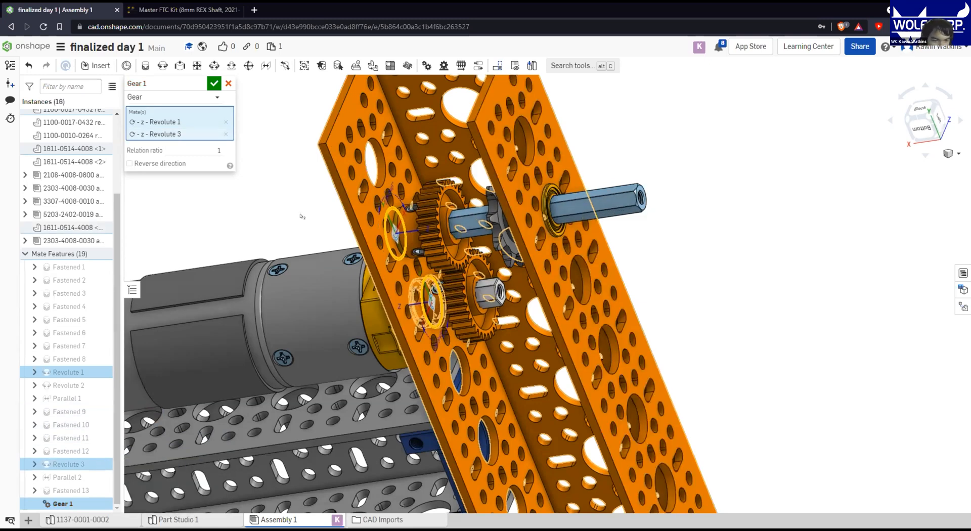
Check the gears' turning direction, reverse the direction of the gear relation, accept it, and rotate the gears again to test it
{"action": "right_click_drag", "start_coordinate": [334, 233], "coordinate": [308, 217]}
{"action": "scroll", "coordinate": [387, 263], "scroll_direction": "up", "scroll_amount": 5}
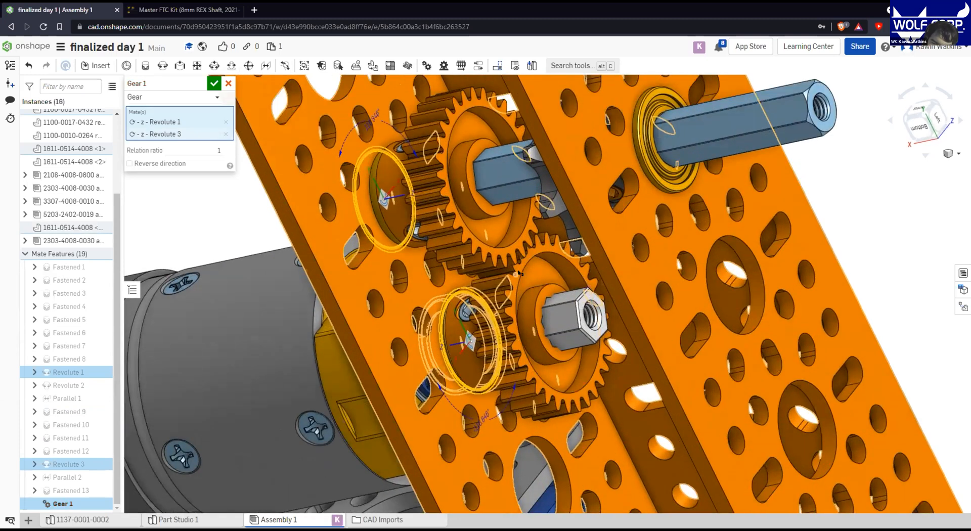
{"action": "left_click_drag", "start_coordinate": [520, 264], "coordinate": [539, 250]}
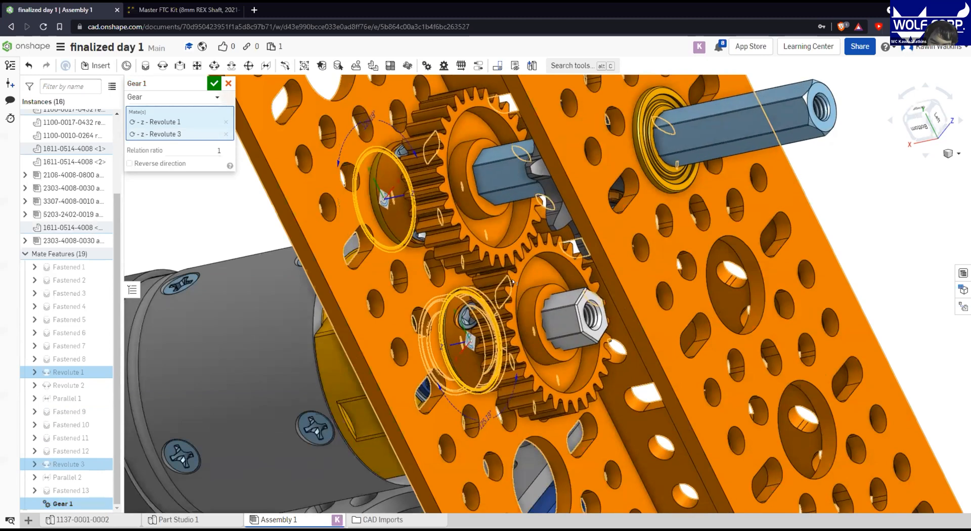
{"action": "scroll", "coordinate": [280, 281], "scroll_direction": "down", "scroll_amount": 5}
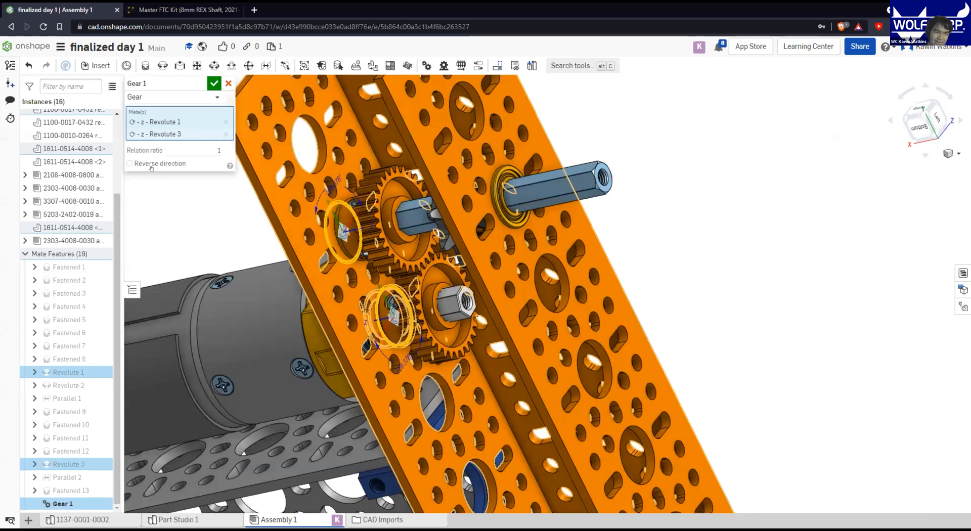
{"action": "left_click", "coordinate": [130, 163]}
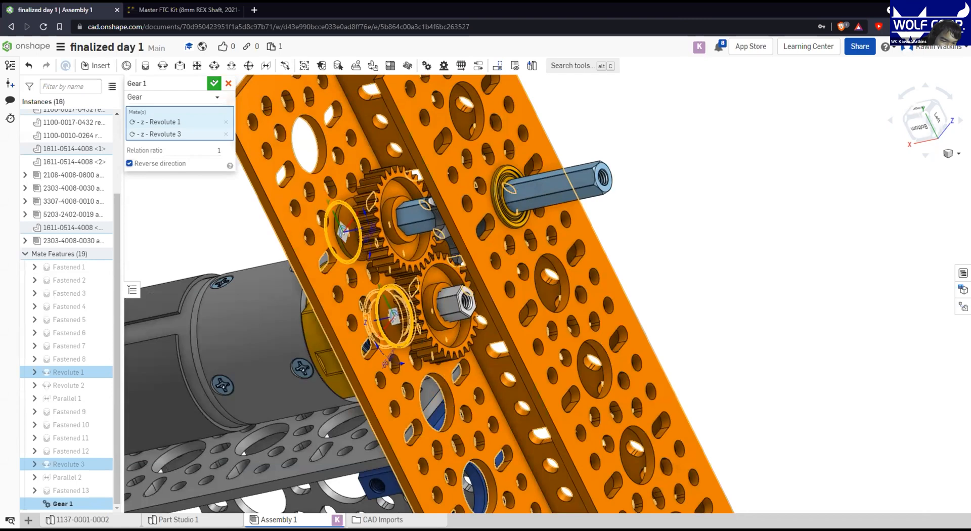
{"action": "left_click", "coordinate": [214, 83]}
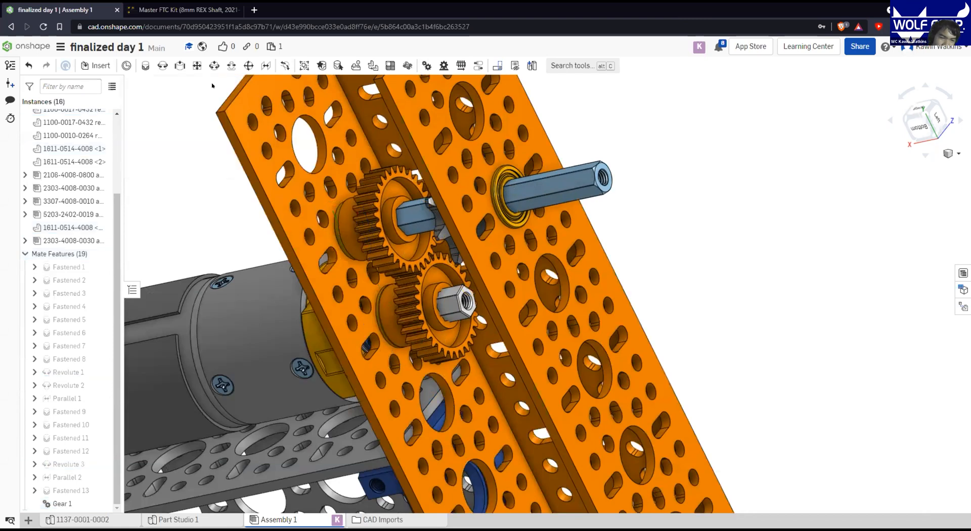
{"action": "scroll", "coordinate": [579, 178], "scroll_direction": "down", "scroll_amount": 1}
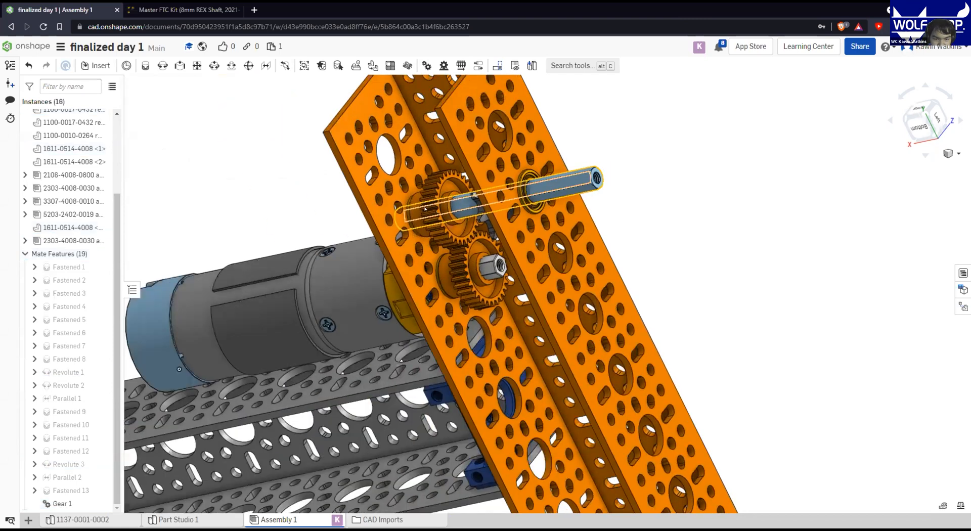
{"action": "mouse_move", "coordinate": [464, 188]}
{"action": "left_mouse_down"}
{"action": "mouse_move", "coordinate": [479, 202]}
{"action": "mouse_move", "coordinate": [456, 176]}
{"action": "mouse_move", "coordinate": [447, 183]}
{"action": "left_mouse_up"}
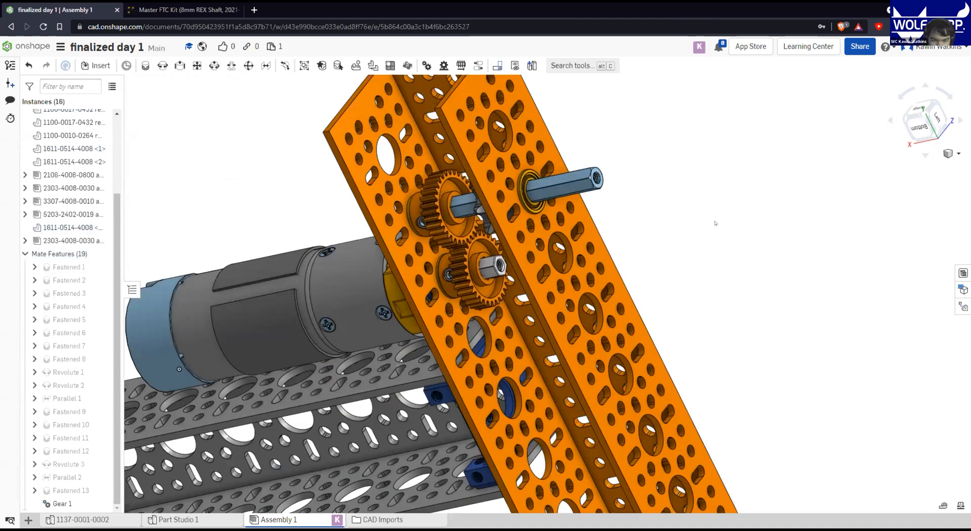
{"action": "right_click_drag", "start_coordinate": [692, 207], "coordinate": [163, 86]}
{"action": "scroll", "coordinate": [207, 102], "scroll_direction": "down", "scroll_amount": 1}
{"action": "middle_click_drag", "start_coordinate": [520, 130], "coordinate": [521, 191]}
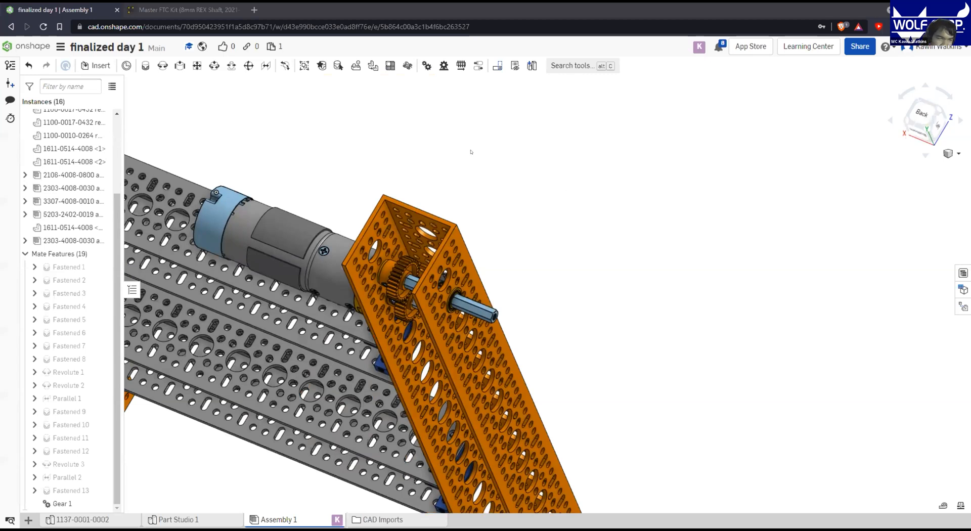
{"action": "right_click_drag", "start_coordinate": [471, 152], "coordinate": [552, 128]}
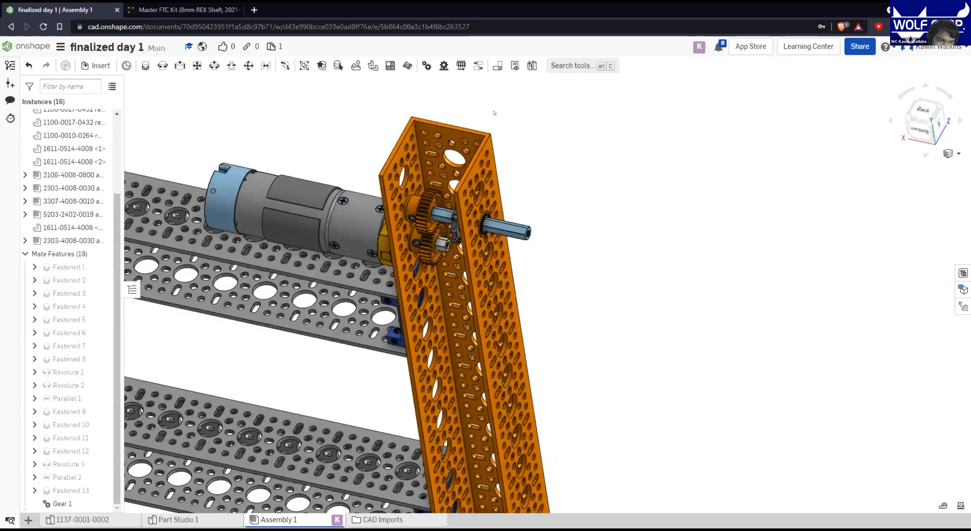
{"action": "left_click", "coordinate": [94, 66]}
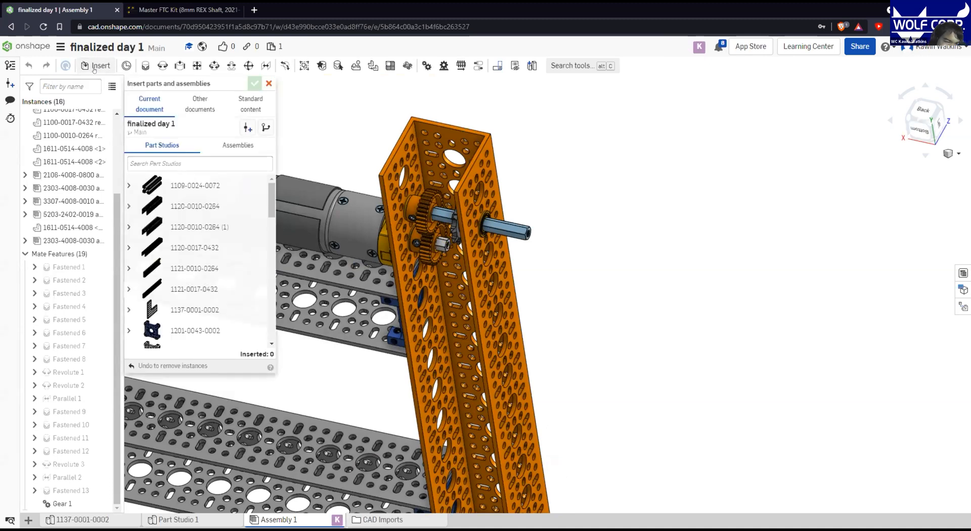
{"action": "left_click", "coordinate": [263, 144]}
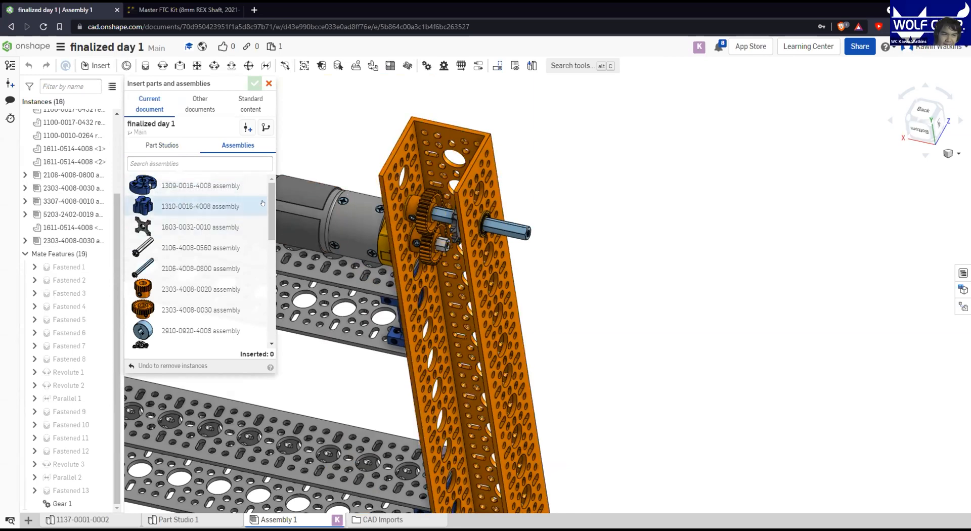
{"action": "left_click", "coordinate": [165, 207]}
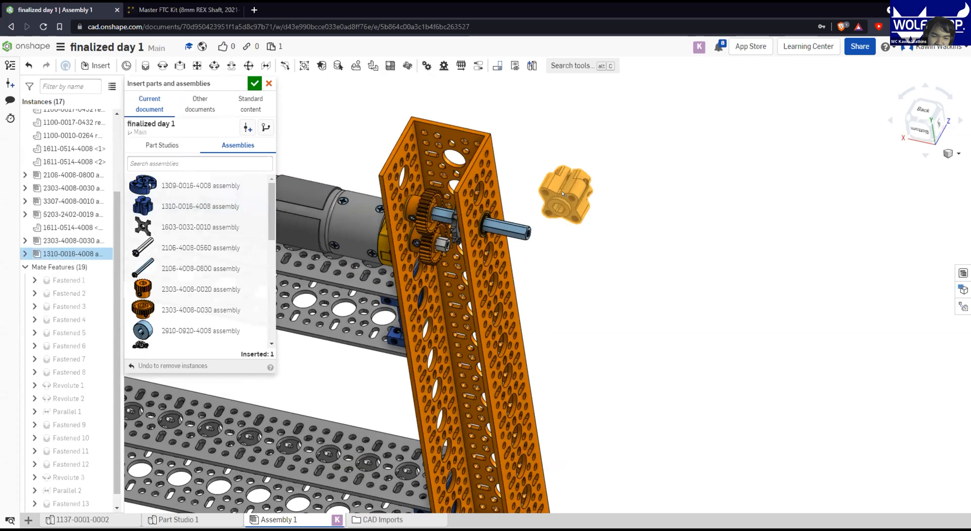
{"action": "left_click", "coordinate": [580, 251]}
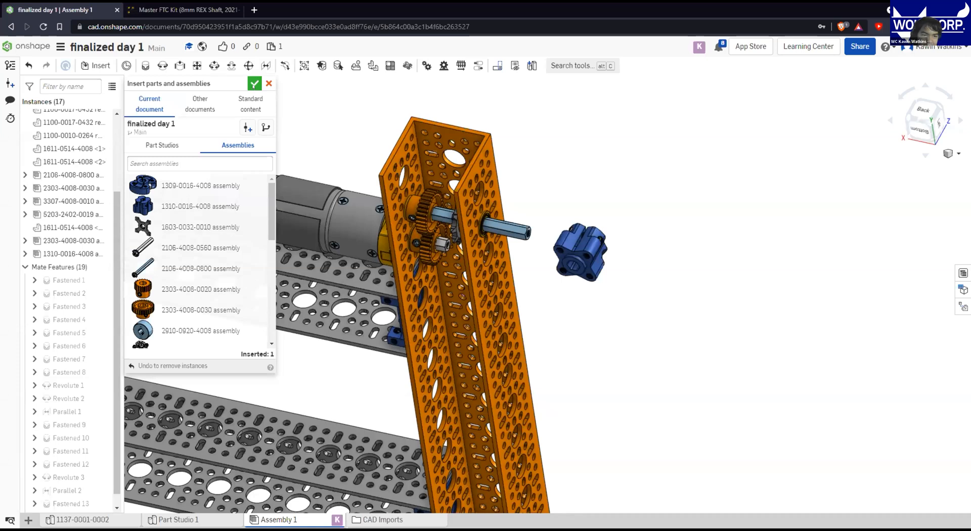
{"action": "left_click", "coordinate": [254, 84]}
{"action": "right_click_drag", "start_coordinate": [554, 152], "coordinate": [261, 354]}
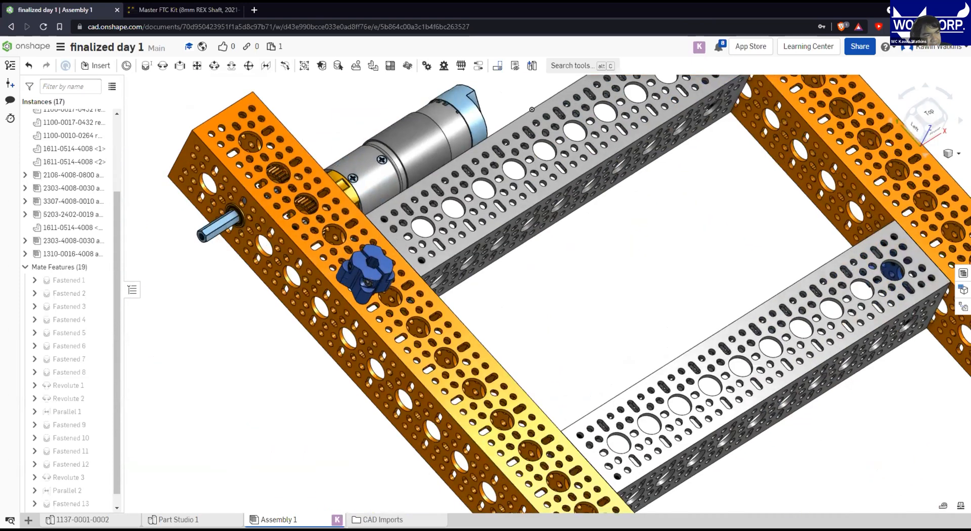
{"action": "left_click", "coordinate": [146, 66]}
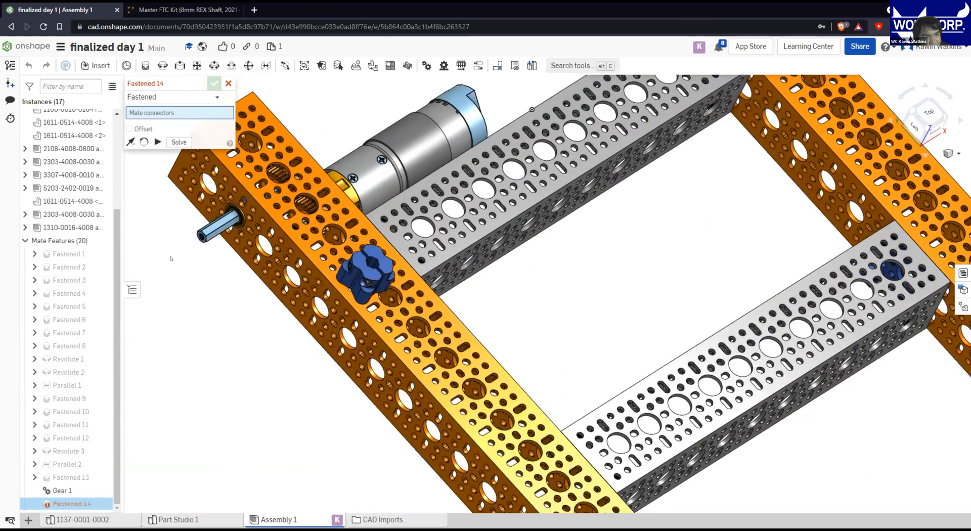
{"action": "middle_click_drag", "start_coordinate": [194, 323], "coordinate": [232, 388]}
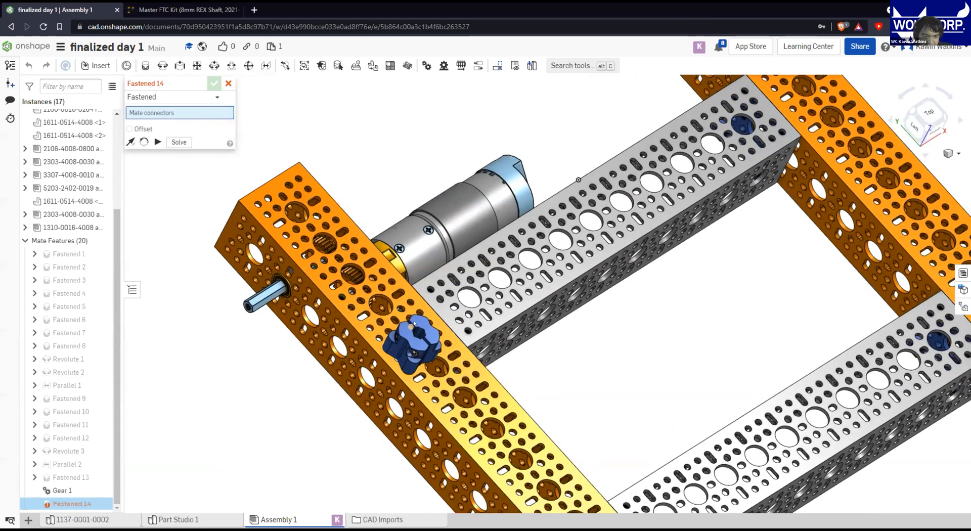
{"action": "scroll", "coordinate": [419, 331], "scroll_direction": "up", "scroll_amount": 5}
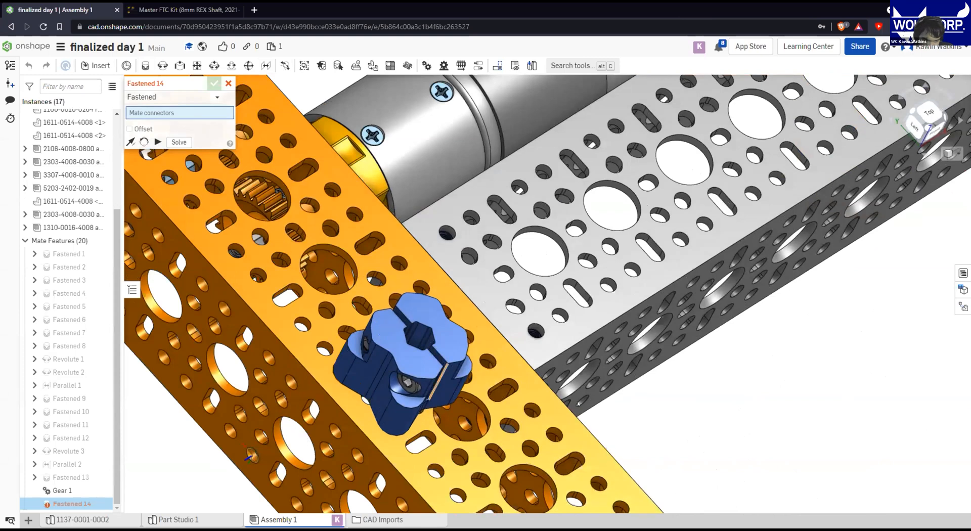
{"action": "right_click_drag", "start_coordinate": [649, 420], "coordinate": [634, 448]}
{"action": "middle_click_drag", "start_coordinate": [749, 371], "coordinate": [813, 331]}
{"action": "middle_click_drag", "start_coordinate": [287, 501], "coordinate": [364, 453]}
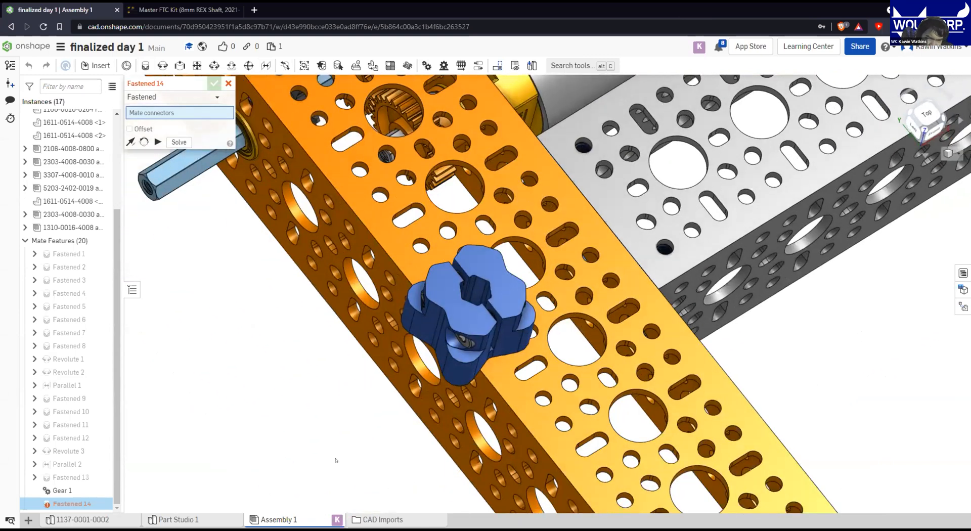
{"action": "scroll", "coordinate": [336, 460], "scroll_direction": "up", "scroll_amount": 1}
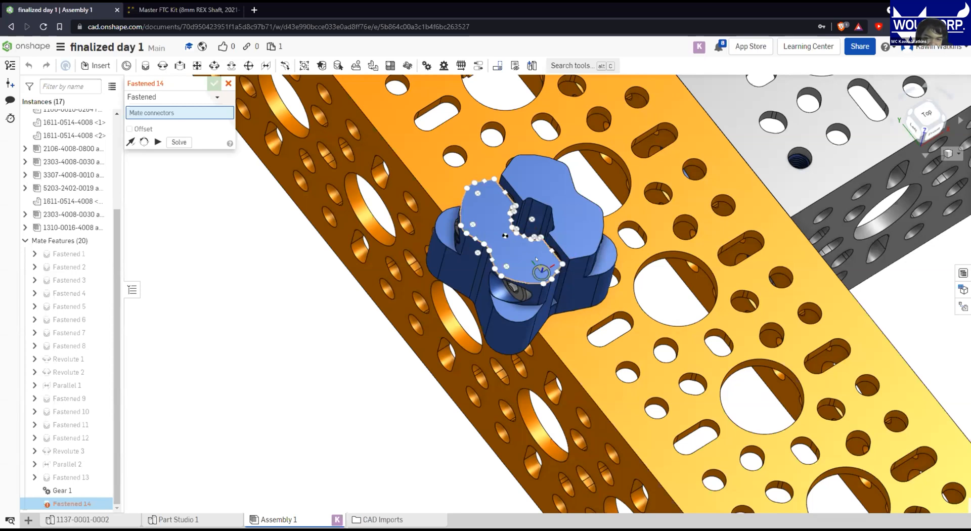
{"action": "scroll", "coordinate": [536, 259], "scroll_direction": "up", "scroll_amount": 1}
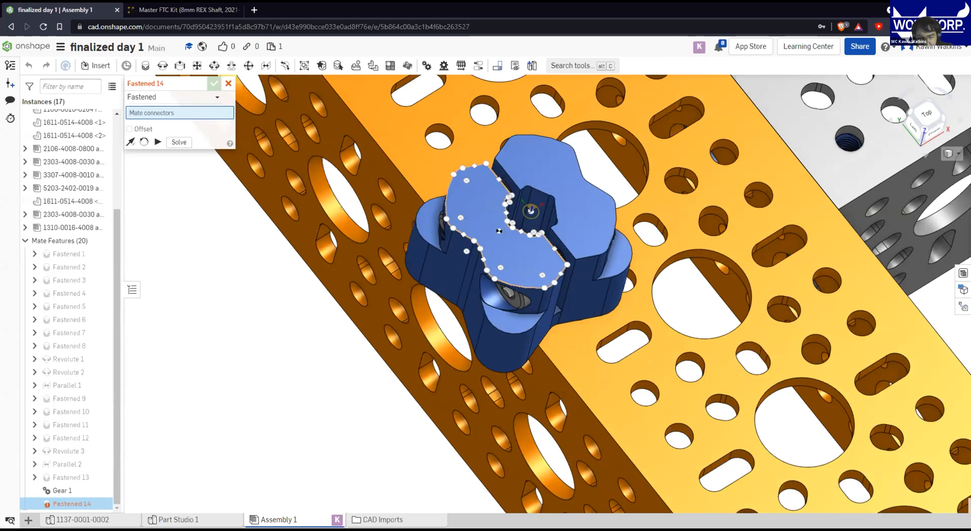
{"action": "left_click", "coordinate": [531, 212]}
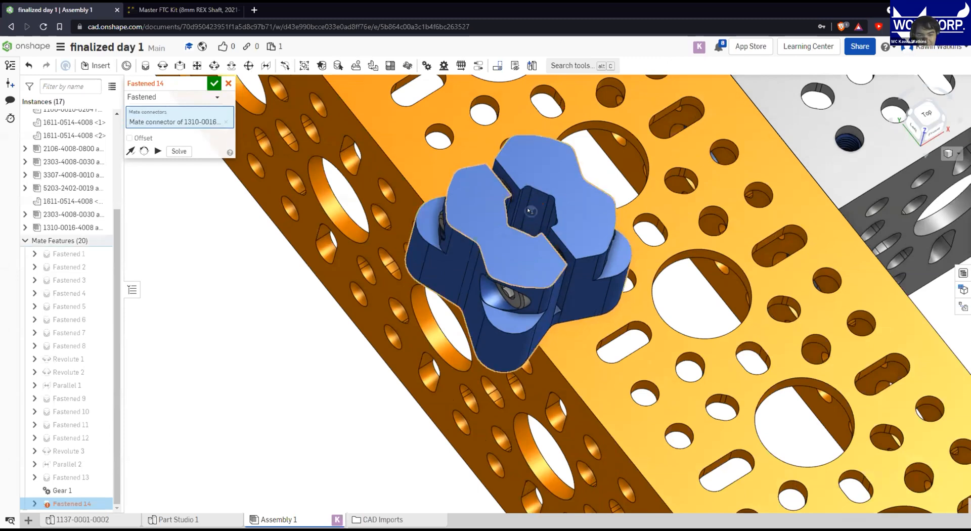
{"action": "scroll", "coordinate": [231, 385], "scroll_direction": "down", "scroll_amount": 4}
{"action": "middle_click_drag", "start_coordinate": [237, 385], "coordinate": [422, 483]}
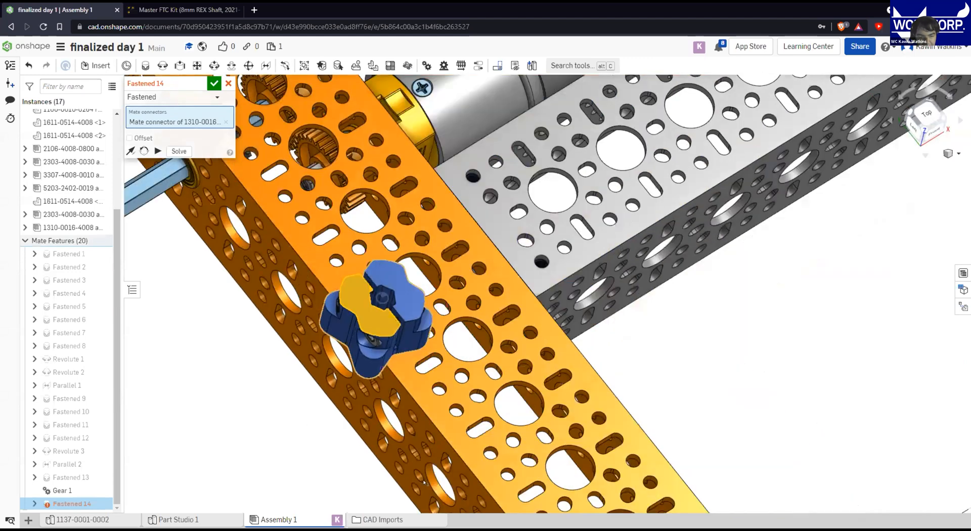
{"action": "scroll", "coordinate": [337, 379], "scroll_direction": "up", "scroll_amount": 5}
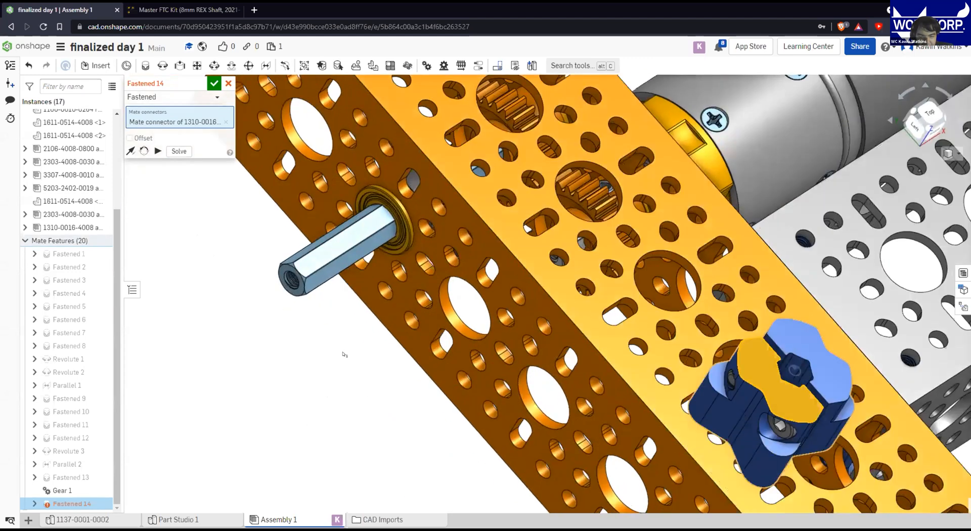
{"action": "right_click_drag", "start_coordinate": [345, 355], "coordinate": [406, 224]}
{"action": "scroll", "coordinate": [406, 224], "scroll_direction": "up", "scroll_amount": 5}
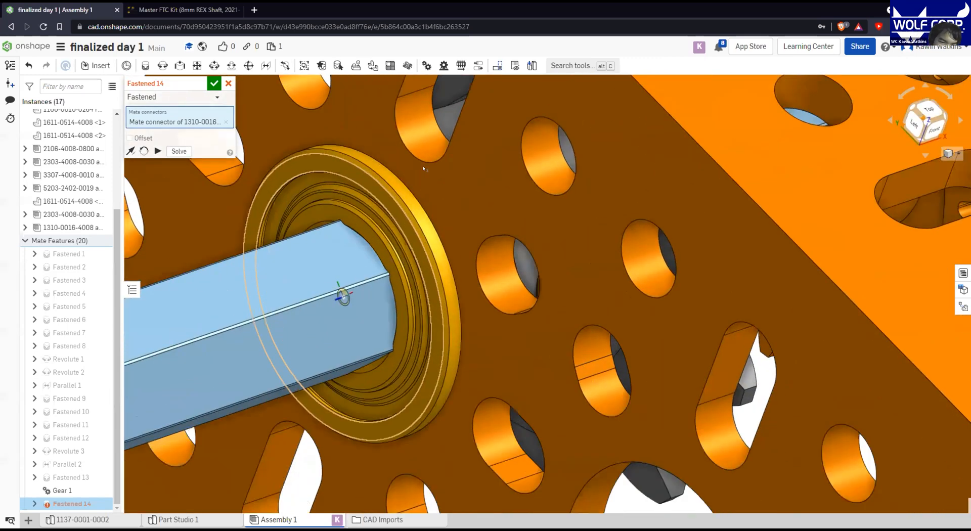
{"action": "middle_click_drag", "start_coordinate": [342, 295], "coordinate": [405, 254]}
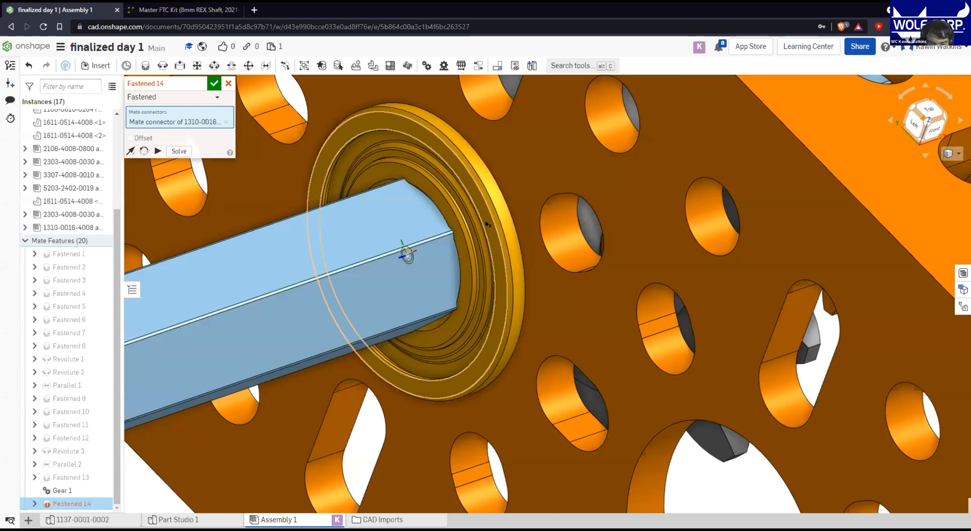
{"action": "right_click_drag", "start_coordinate": [488, 232], "coordinate": [488, 232]}
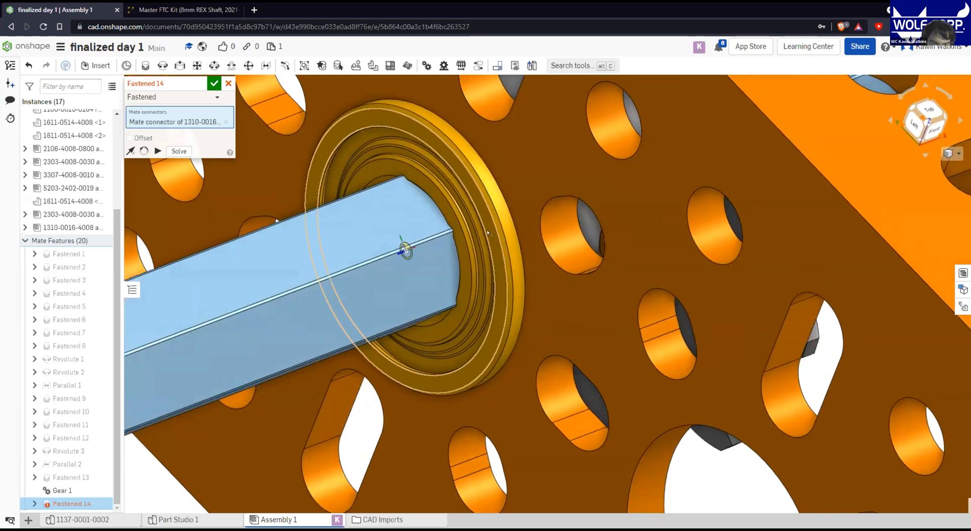
{"action": "left_click", "coordinate": [488, 232]}
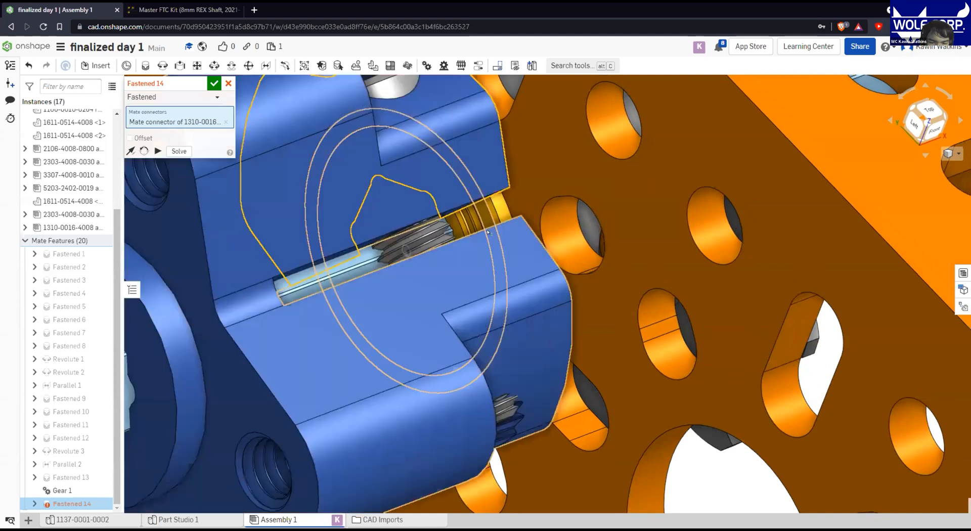
{"action": "scroll", "coordinate": [488, 232], "scroll_direction": "down", "scroll_amount": 6}
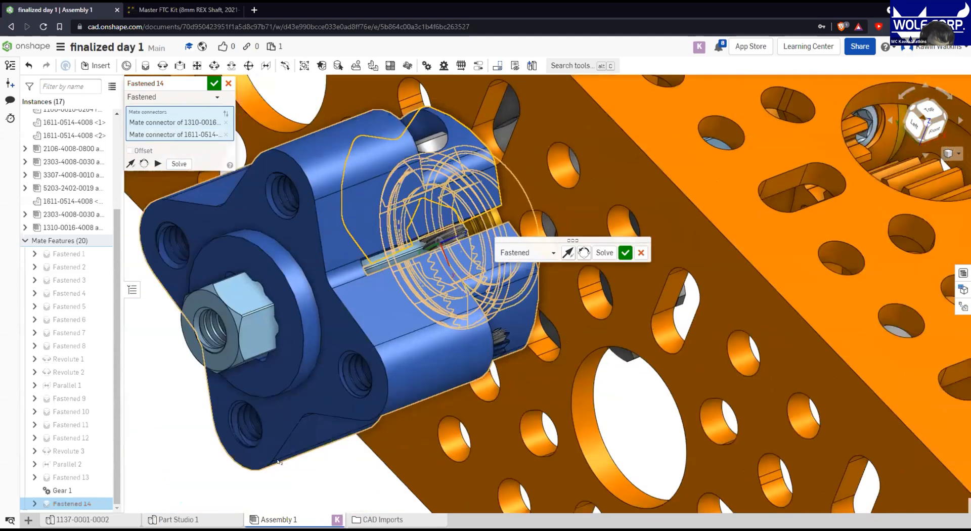
{"action": "right_click_drag", "start_coordinate": [279, 451], "coordinate": [312, 315]}
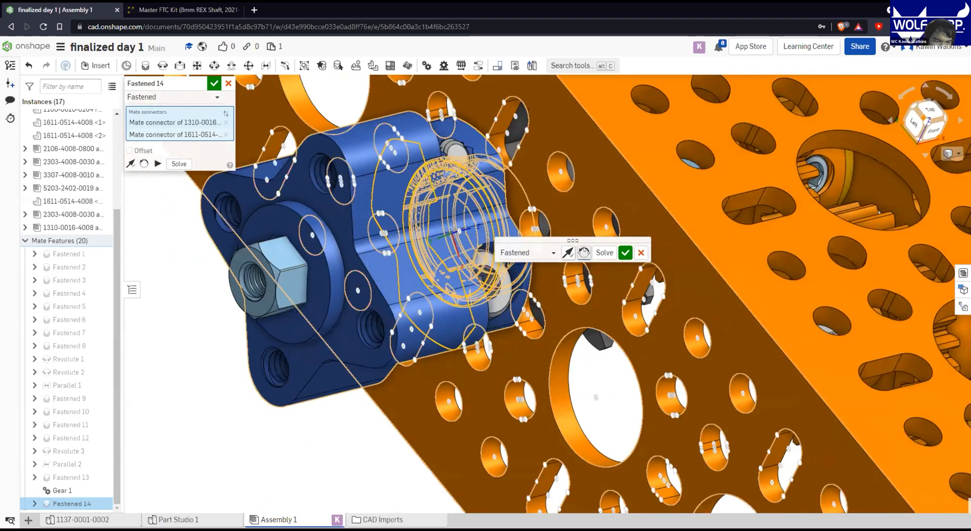
{"action": "right_click_drag", "start_coordinate": [261, 442], "coordinate": [306, 106]}
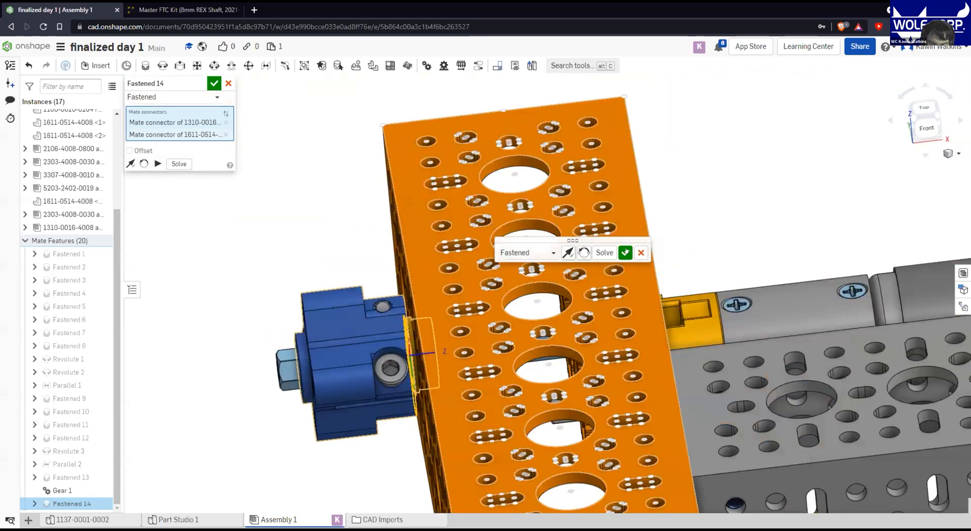
{"action": "left_click", "coordinate": [215, 84]}
Examine the mounted hub at the channel's outer side and turn it to check that it rotates with the shaft
{"action": "key", "text": "Escape"}
{"action": "middle_click_drag", "start_coordinate": [259, 169], "coordinate": [328, 144]}
{"action": "right_click_drag", "start_coordinate": [328, 144], "coordinate": [332, 289]}
{"action": "middle_click_drag", "start_coordinate": [332, 290], "coordinate": [333, 282]}
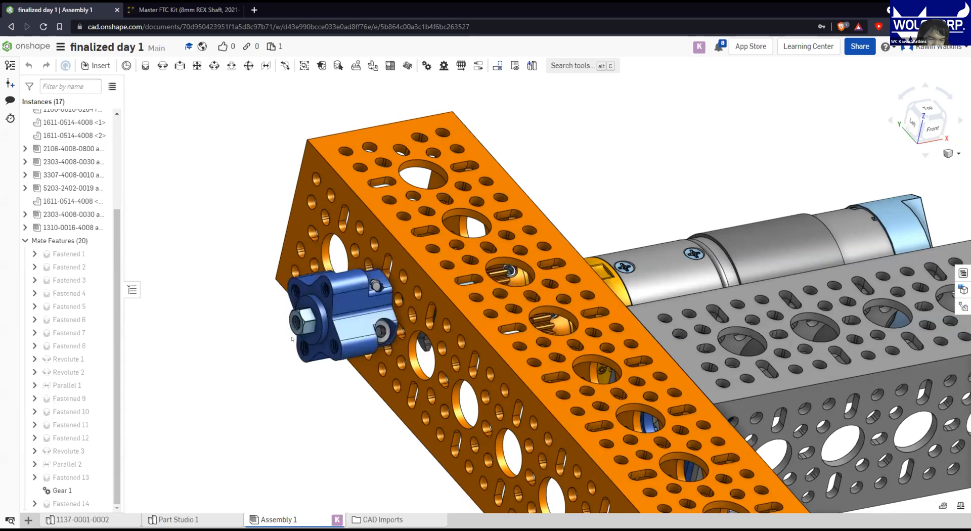
{"action": "left_click_drag", "start_coordinate": [300, 354], "coordinate": [319, 363]}
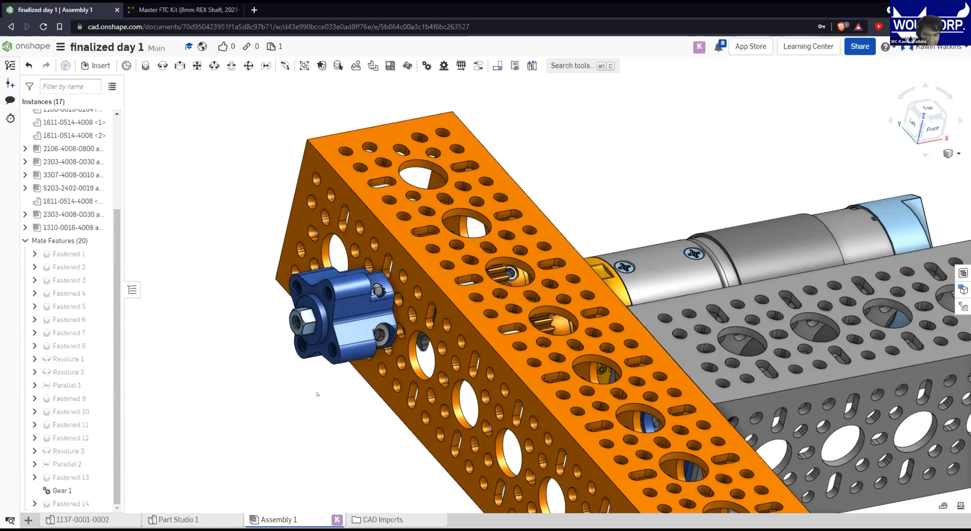
{"action": "scroll", "coordinate": [304, 411], "scroll_direction": "down", "scroll_amount": 2}
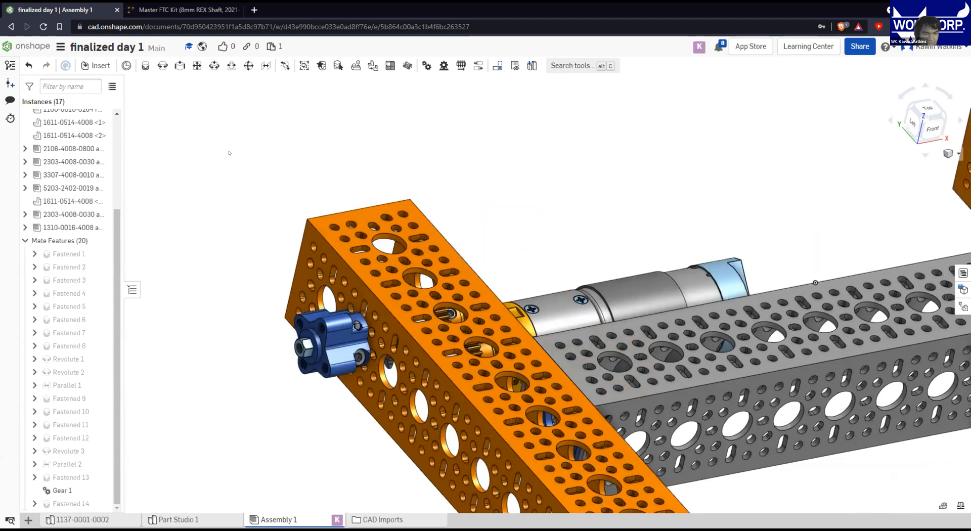
{"action": "middle_click_drag", "start_coordinate": [314, 194], "coordinate": [471, 175]}
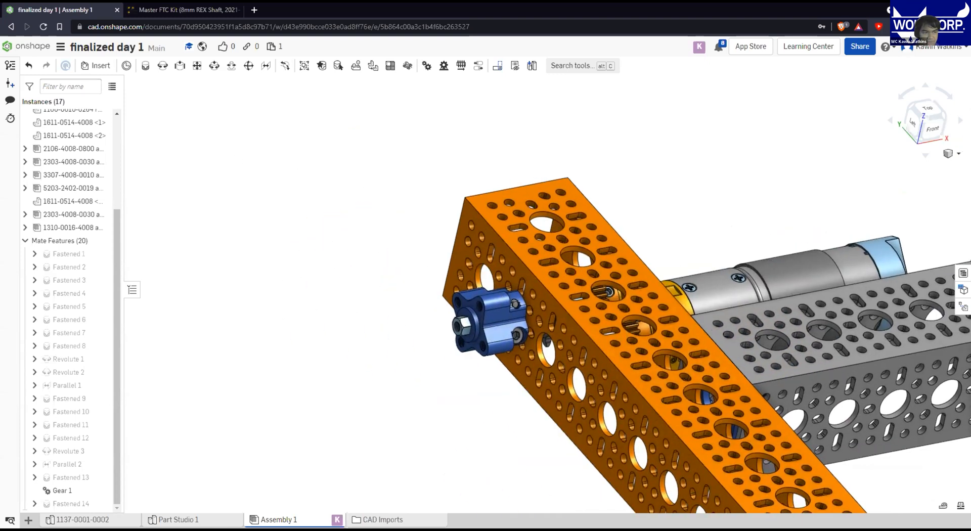
Undo the fastened mate between the hub and the bearing
{"action": "left_click", "coordinate": [96, 65]}
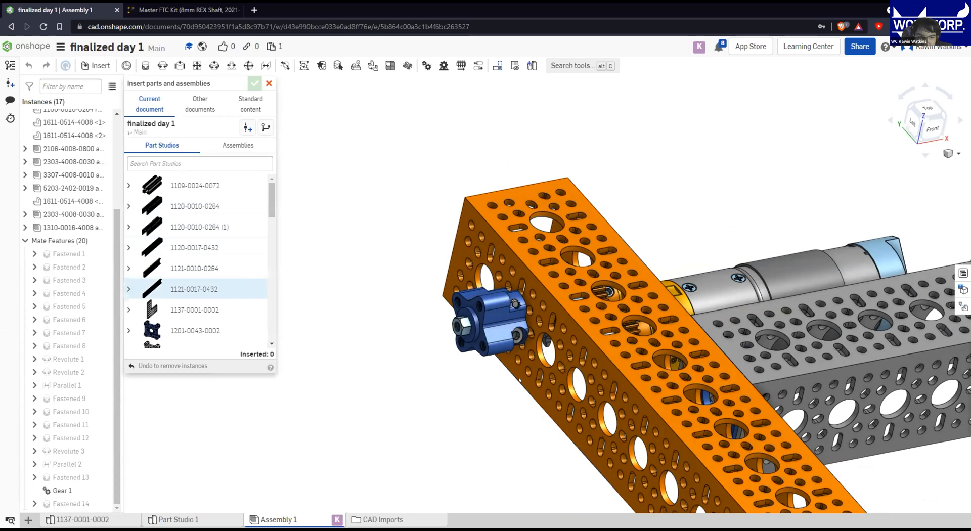
{"action": "left_click", "coordinate": [269, 84]}
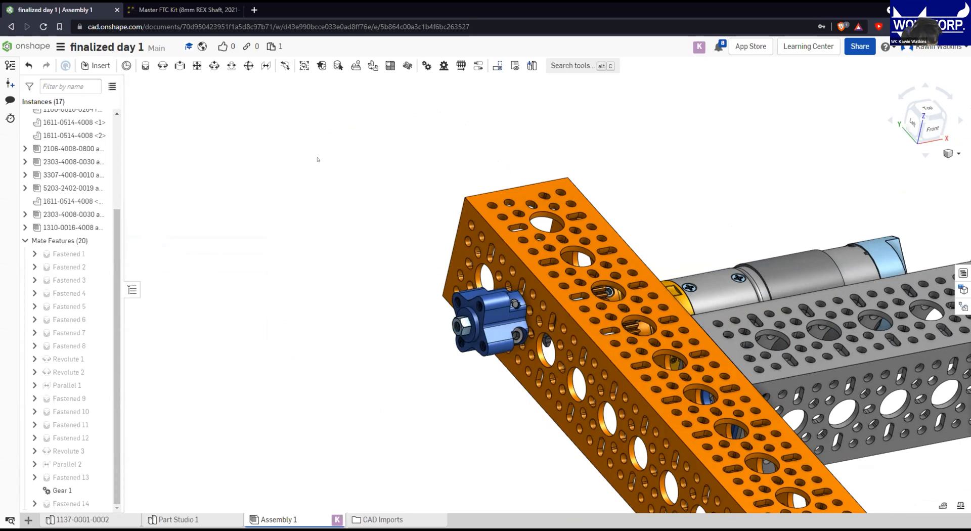
{"action": "key", "text": "ctrl+z"}
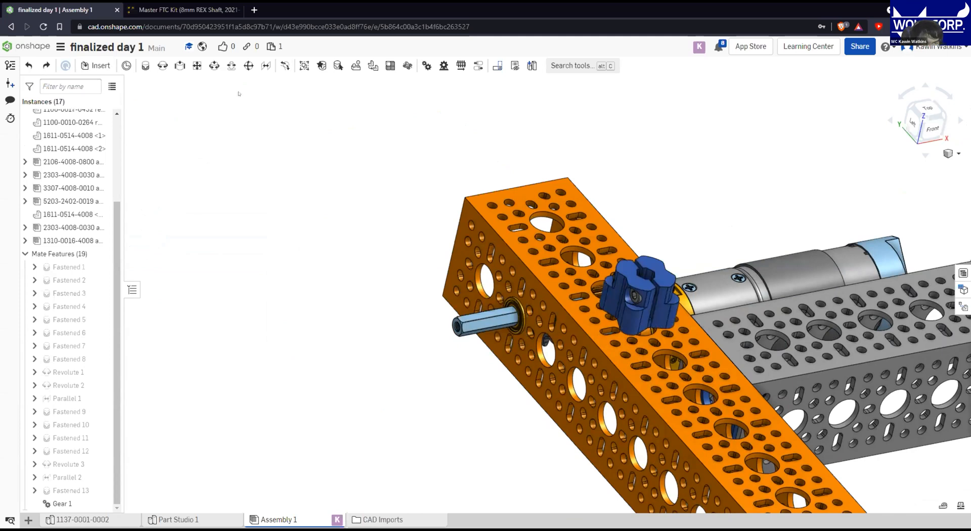
{"action": "key", "text": "m"}
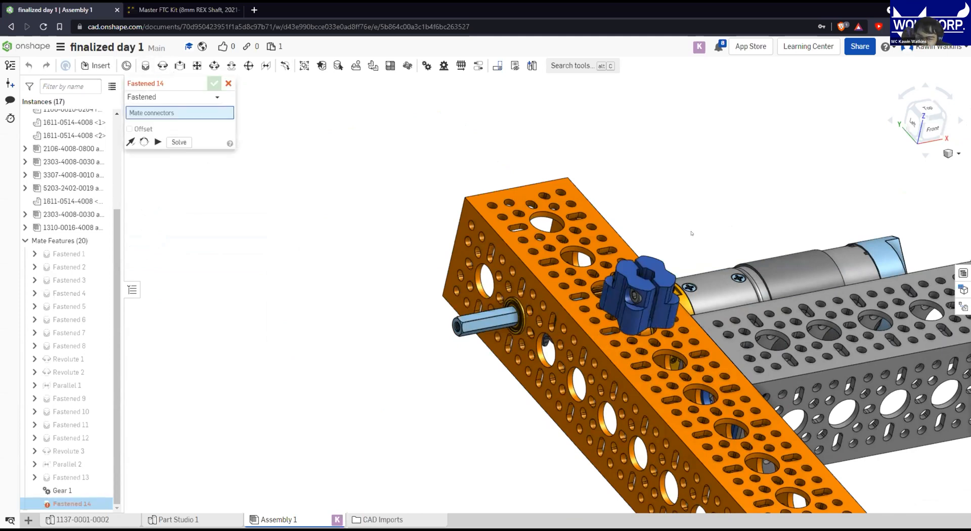
{"action": "scroll", "coordinate": [692, 233], "scroll_direction": "up", "scroll_amount": 5}
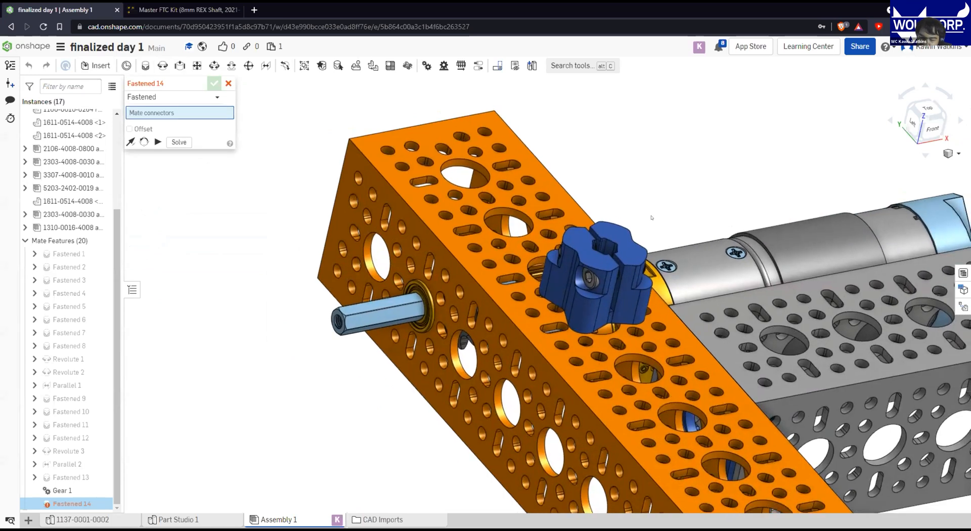
{"action": "scroll", "coordinate": [651, 217], "scroll_direction": "up", "scroll_amount": 4}
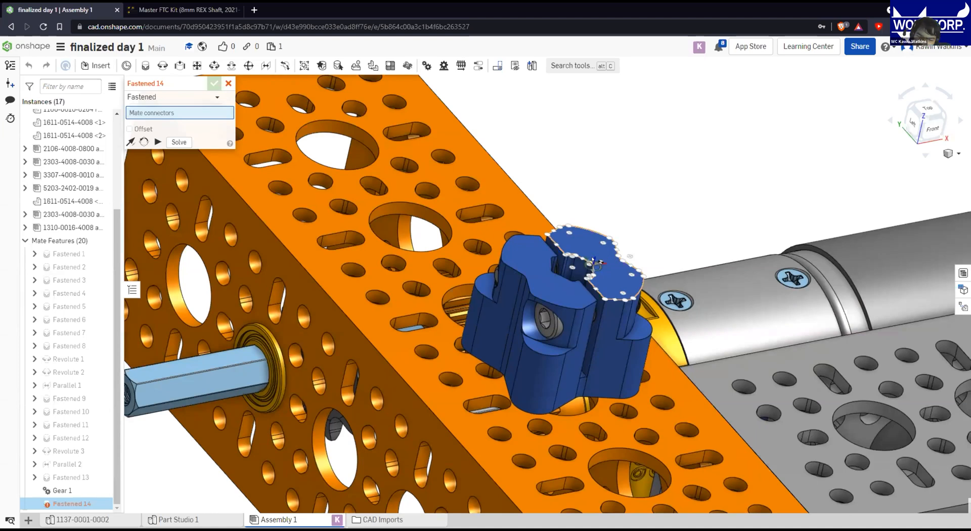
{"action": "scroll", "coordinate": [593, 261], "scroll_direction": "up", "scroll_amount": 1}
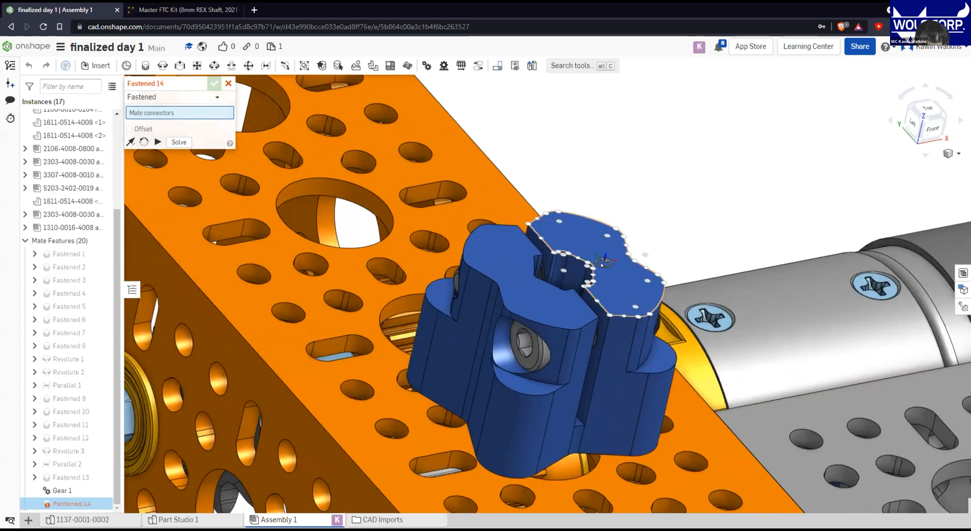
{"action": "scroll", "coordinate": [601, 265], "scroll_direction": "up", "scroll_amount": 1}
{"action": "mouse_move", "coordinate": [601, 264]}
{"action": "right_mouse_down"}
{"action": "mouse_move", "coordinate": [613, 275]}
{"action": "mouse_move", "coordinate": [601, 265]}
{"action": "right_mouse_up"}
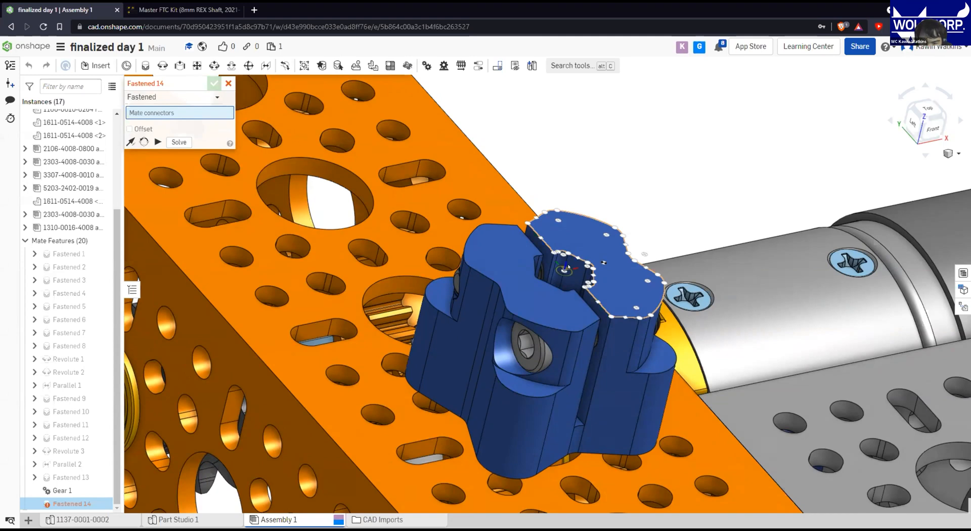
{"action": "left_click", "coordinate": [568, 267]}
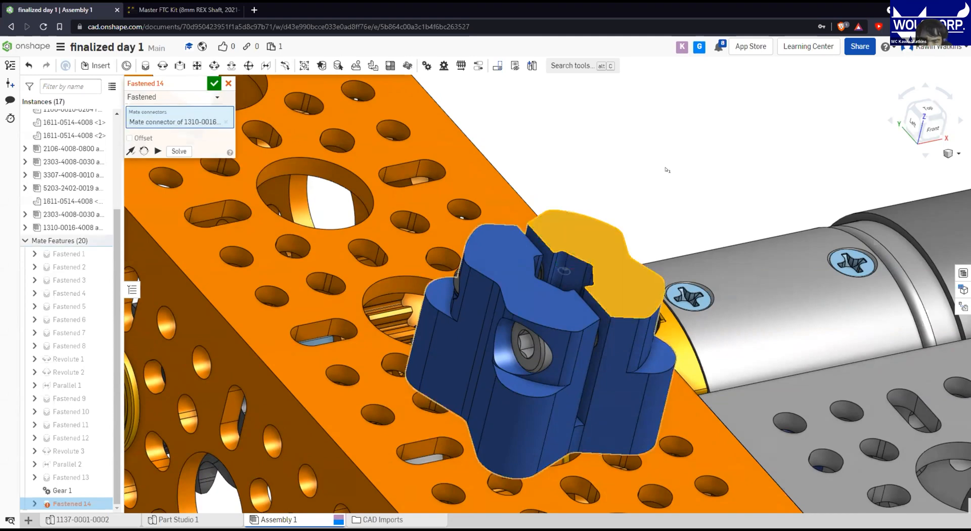
{"action": "scroll", "coordinate": [666, 170], "scroll_direction": "down", "scroll_amount": 5}
{"action": "right_click", "coordinate": [358, 338]}
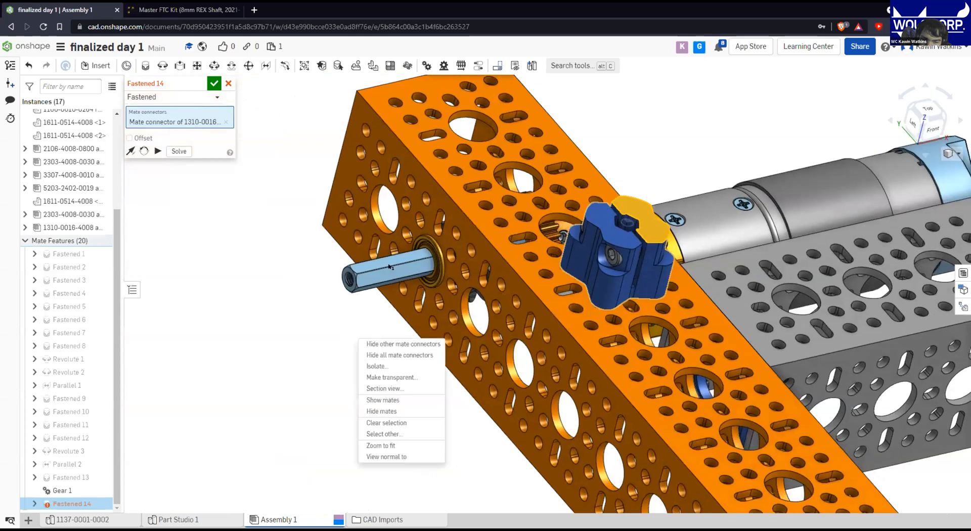
{"action": "left_click", "coordinate": [328, 308]}
{"action": "scroll", "coordinate": [427, 264], "scroll_direction": "up", "scroll_amount": 4}
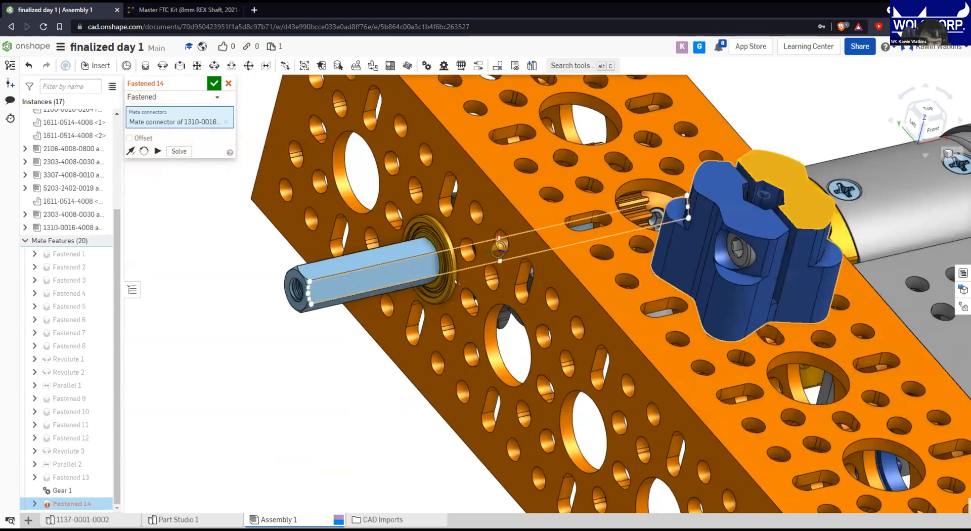
{"action": "scroll", "coordinate": [455, 282], "scroll_direction": "up", "scroll_amount": 3}
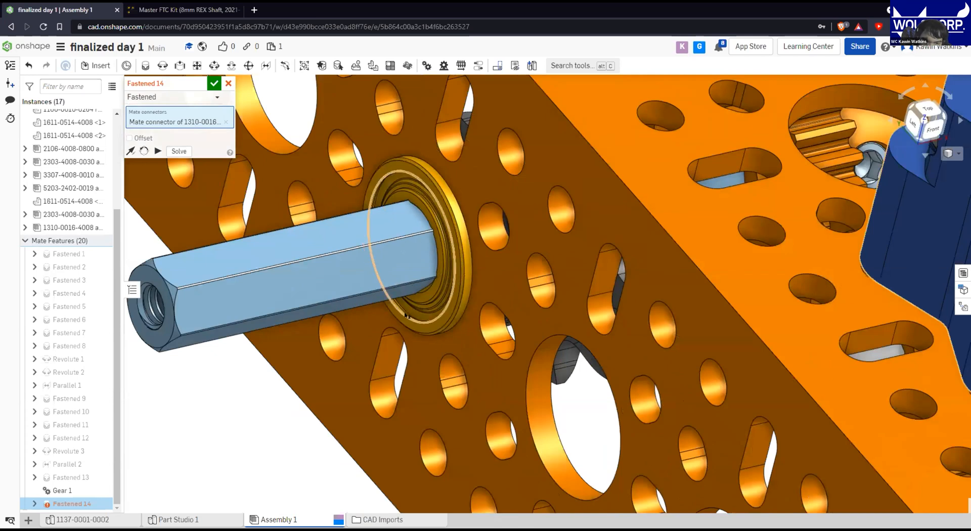
{"action": "left_click", "coordinate": [455, 283]}
{"action": "right_click_drag", "start_coordinate": [325, 403], "coordinate": [315, 396]}
{"action": "left_click", "coordinate": [550, 304]}
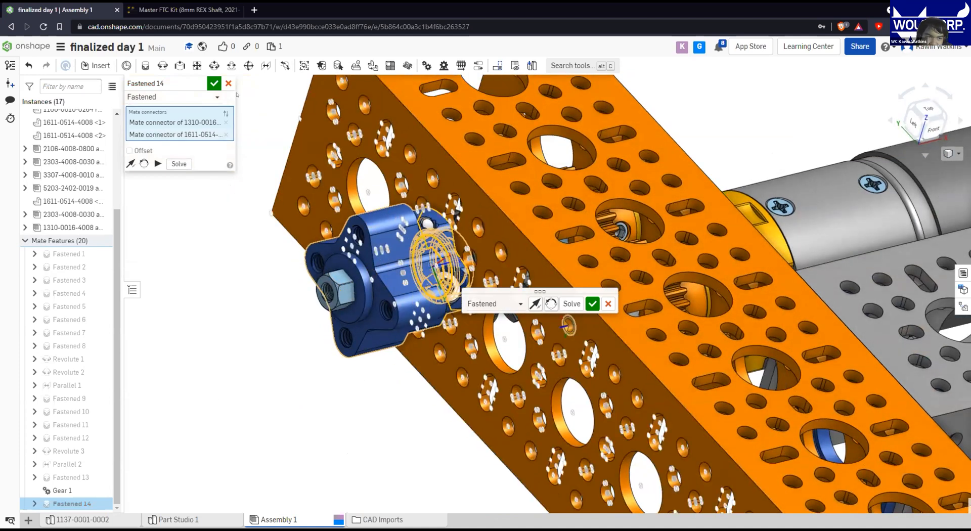
{"action": "left_click", "coordinate": [215, 84]}
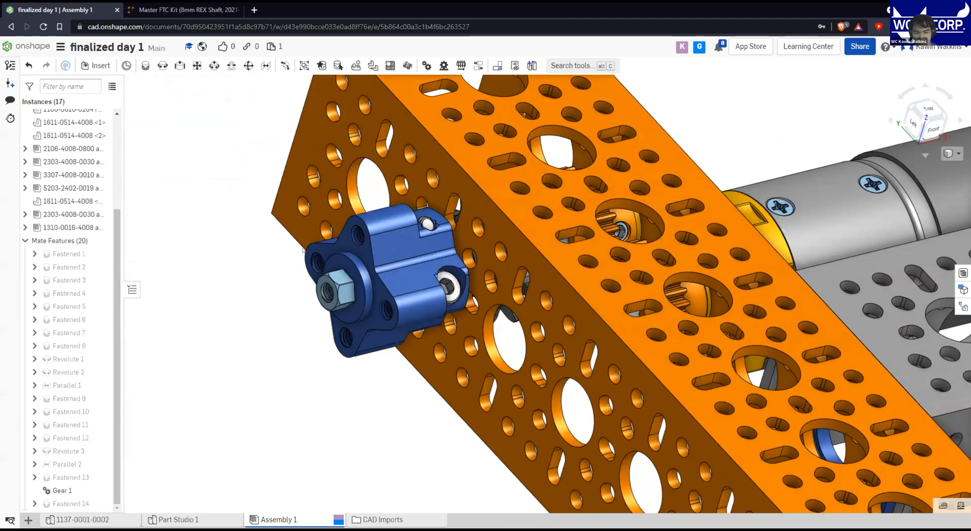
Turn the mounted hub back and forth to check that it rotates with the hex shaft
{"action": "left_click_drag", "start_coordinate": [402, 258], "coordinate": [365, 234]}
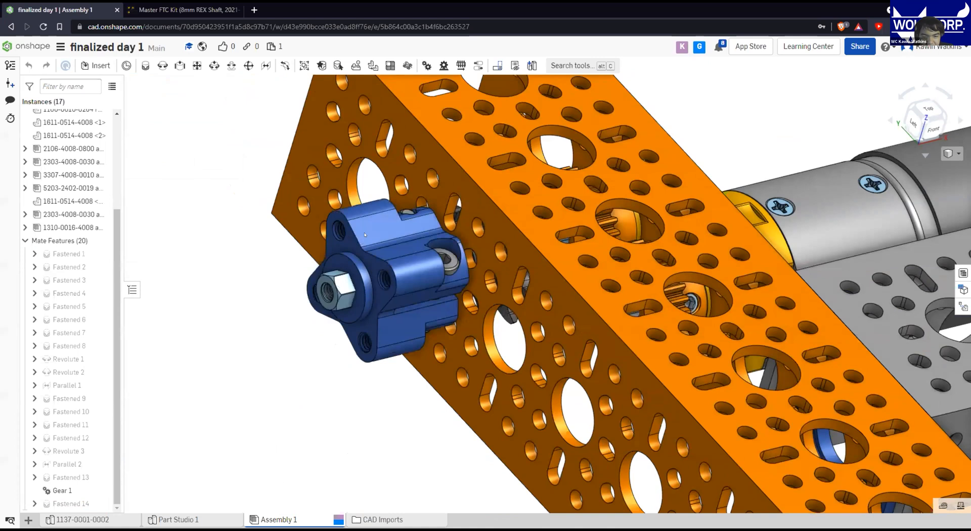
{"action": "left_click_drag", "start_coordinate": [341, 324], "coordinate": [423, 330]}
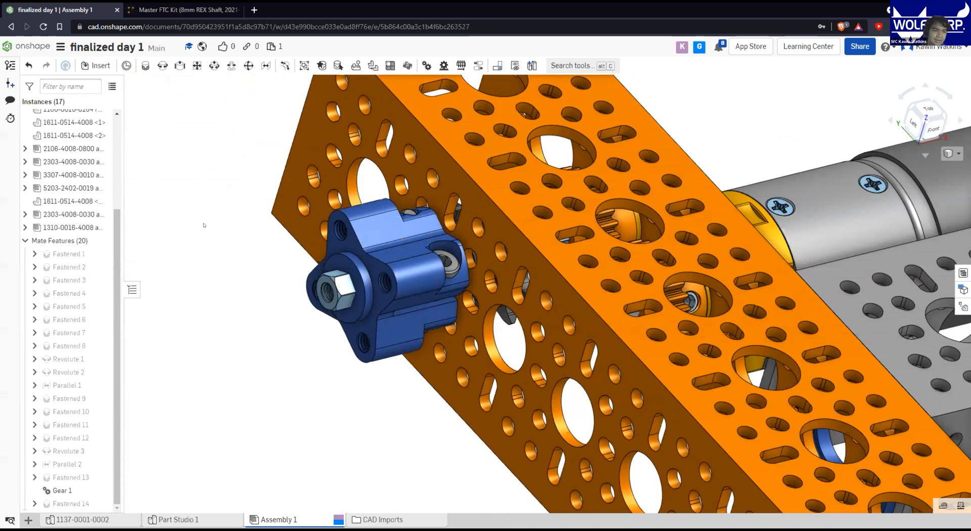
{"action": "left_click", "coordinate": [101, 66]}
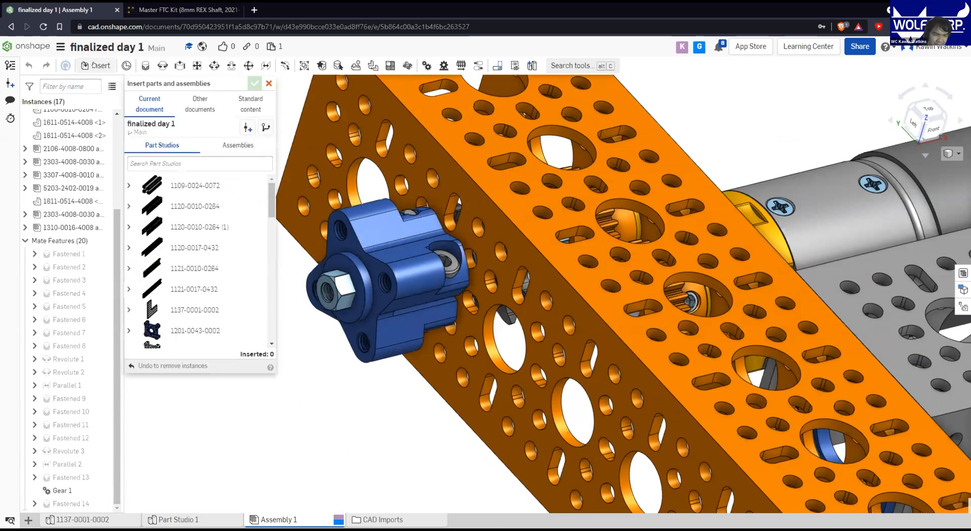
{"action": "scroll", "coordinate": [231, 289], "scroll_direction": "down", "scroll_amount": 2}
{"action": "scroll", "coordinate": [231, 289], "scroll_direction": "down", "scroll_amount": 7}
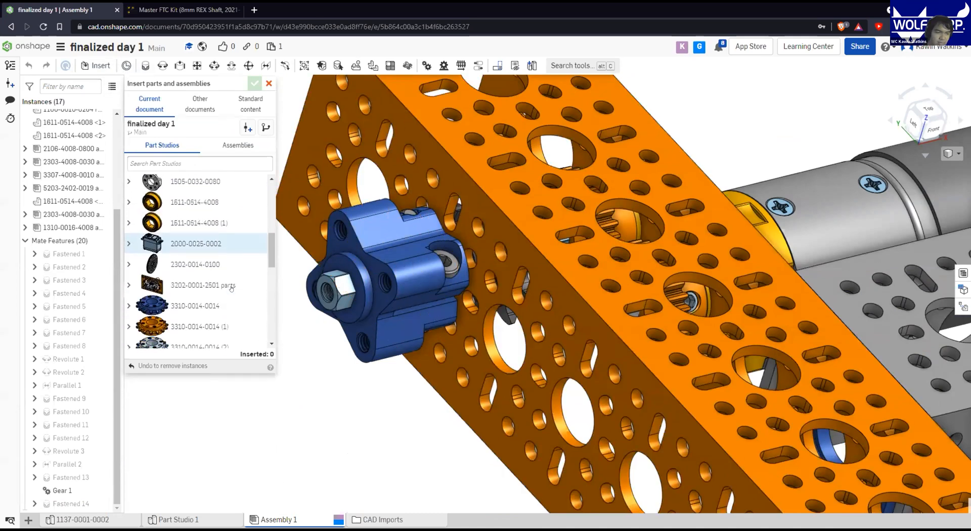
{"action": "scroll", "coordinate": [232, 289], "scroll_direction": "down", "scroll_amount": 5}
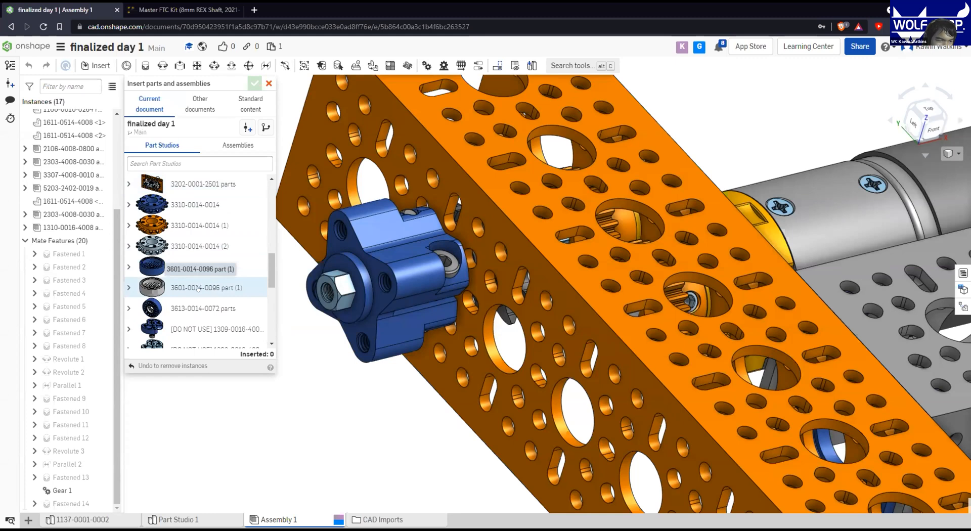
{"action": "left_click", "coordinate": [156, 287]}
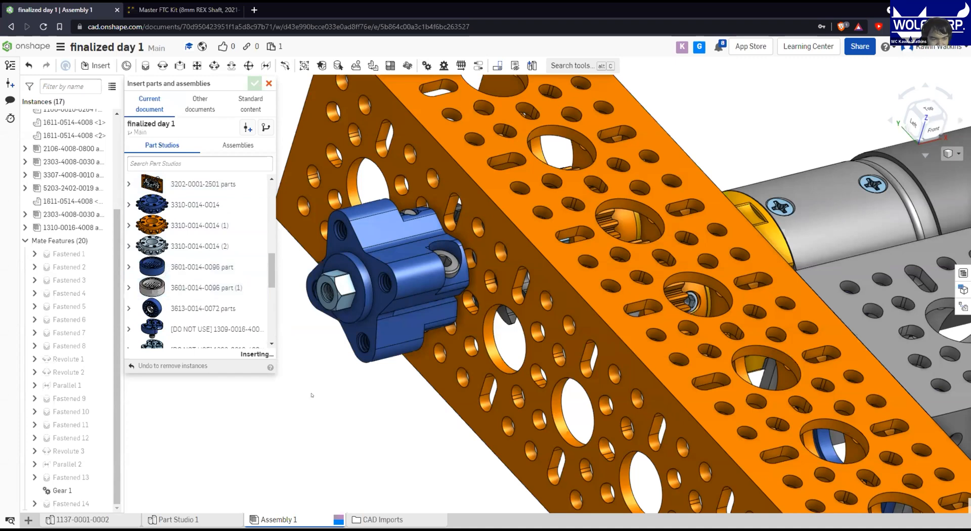
{"action": "scroll", "coordinate": [311, 385], "scroll_direction": "down", "scroll_amount": 3}
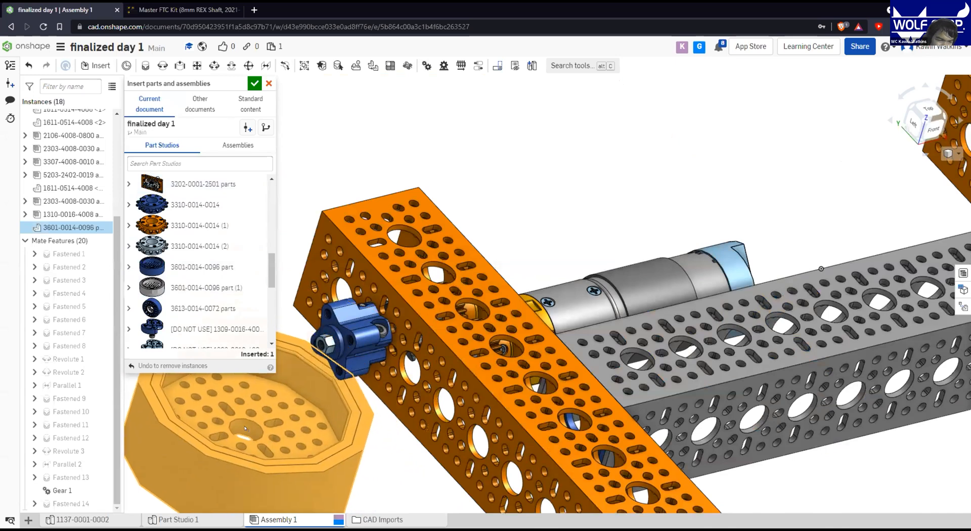
{"action": "left_click", "coordinate": [245, 429]}
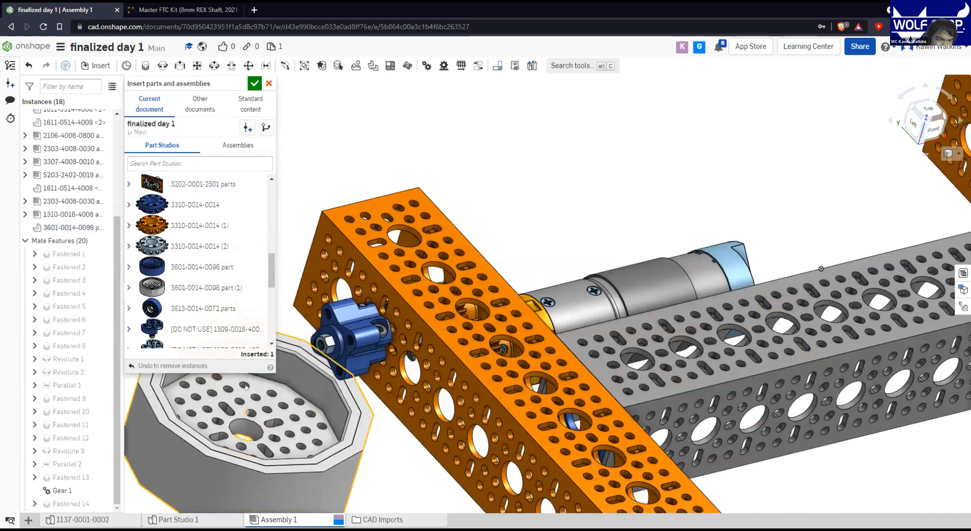
{"action": "left_click", "coordinate": [251, 81]}
Begin a fastened mate for the inserted wheel, using the centre hole's edge on its recessed disc face as the connector
{"action": "middle_click_drag", "start_coordinate": [377, 443], "coordinate": [440, 362]}
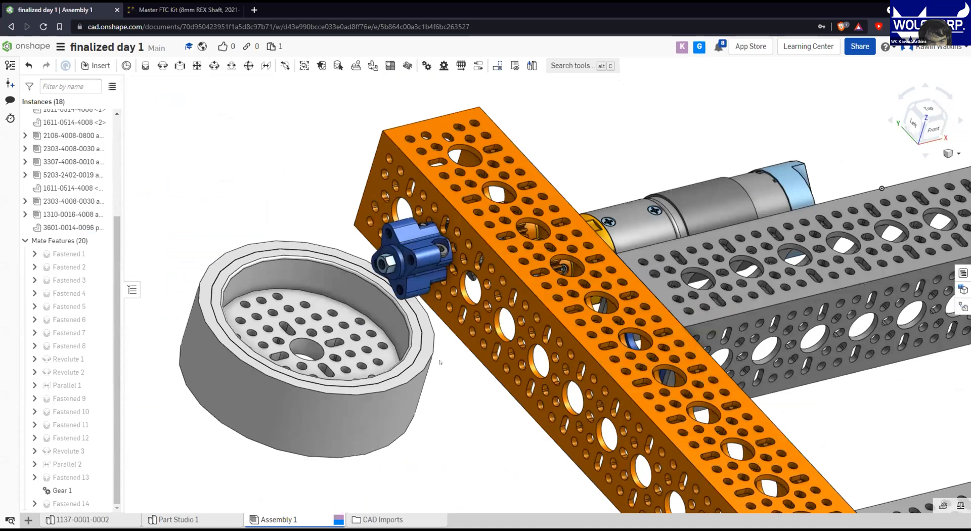
{"action": "right_click_drag", "start_coordinate": [463, 450], "coordinate": [457, 452]}
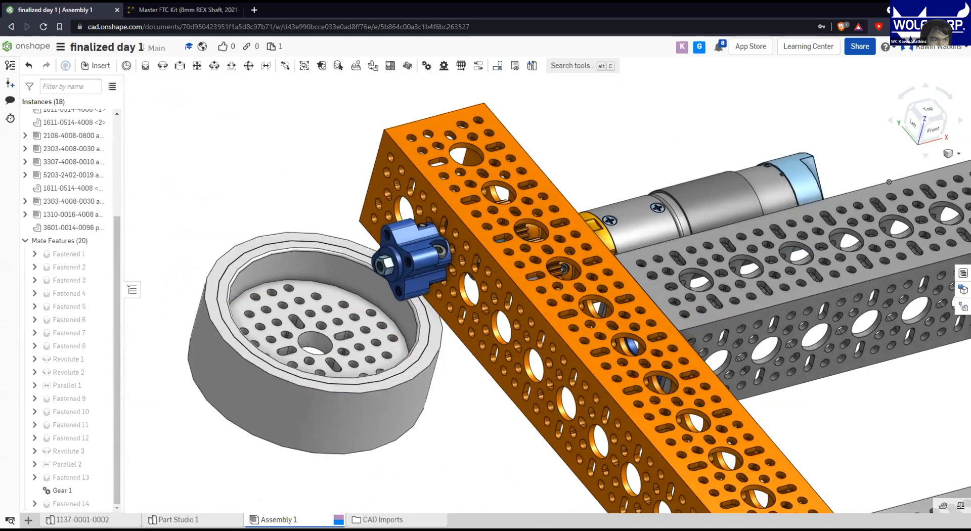
{"action": "left_click", "coordinate": [145, 66]}
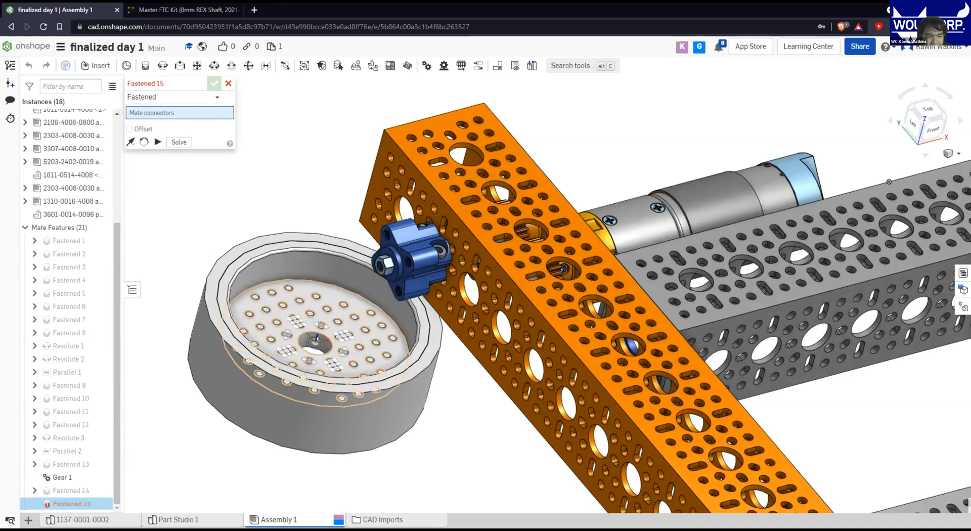
{"action": "scroll", "coordinate": [317, 345], "scroll_direction": "up", "scroll_amount": 2}
{"action": "scroll", "coordinate": [312, 341], "scroll_direction": "down", "scroll_amount": 3}
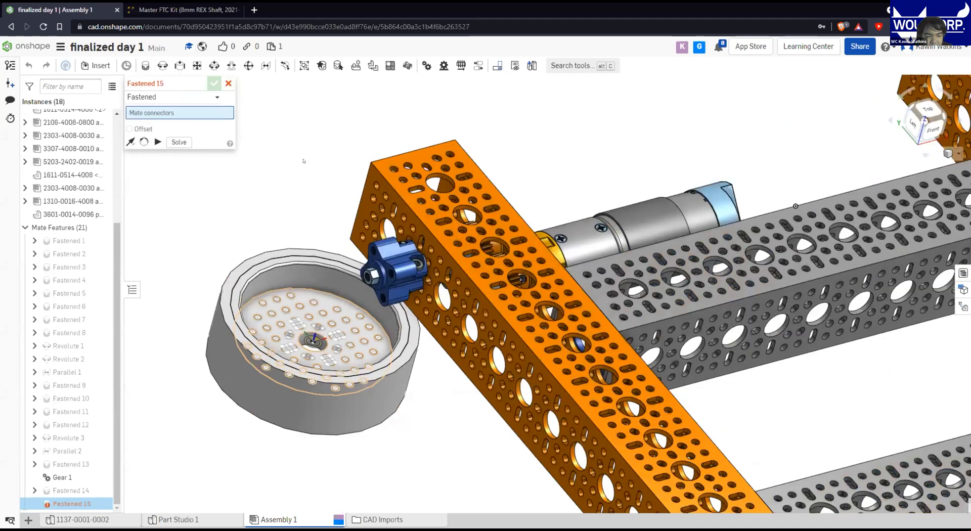
{"action": "right_click_drag", "start_coordinate": [303, 159], "coordinate": [288, 181]}
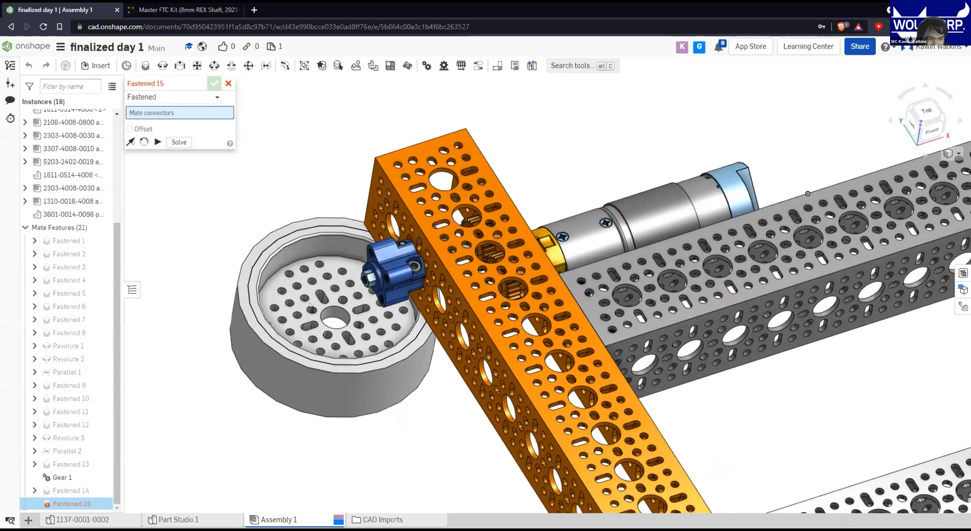
{"action": "scroll", "coordinate": [326, 302], "scroll_direction": "up", "scroll_amount": 5}
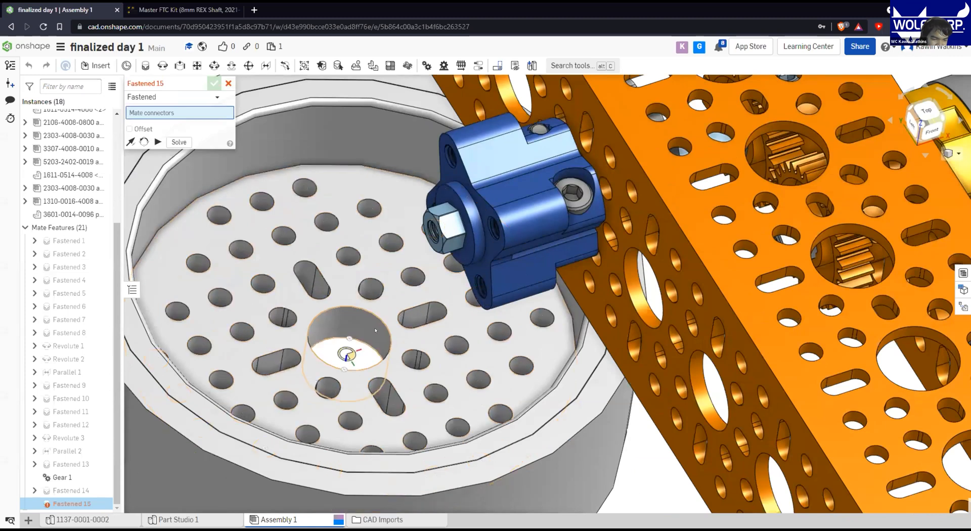
{"action": "scroll", "coordinate": [374, 314], "scroll_direction": "up", "scroll_amount": 3}
{"action": "scroll", "coordinate": [374, 313], "scroll_direction": "down", "scroll_amount": 5}
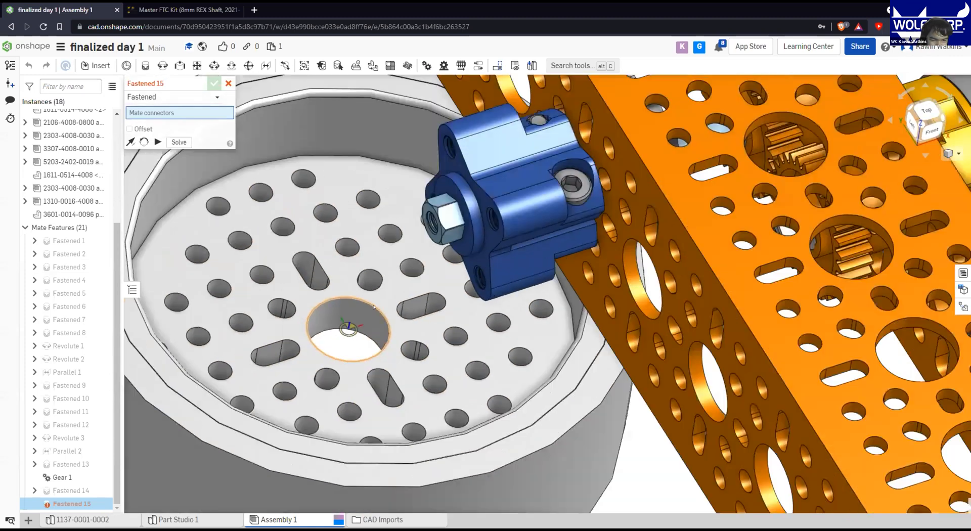
{"action": "middle_click_drag", "start_coordinate": [511, 280], "coordinate": [505, 296]}
{"action": "scroll", "coordinate": [506, 296], "scroll_direction": "up", "scroll_amount": 1}
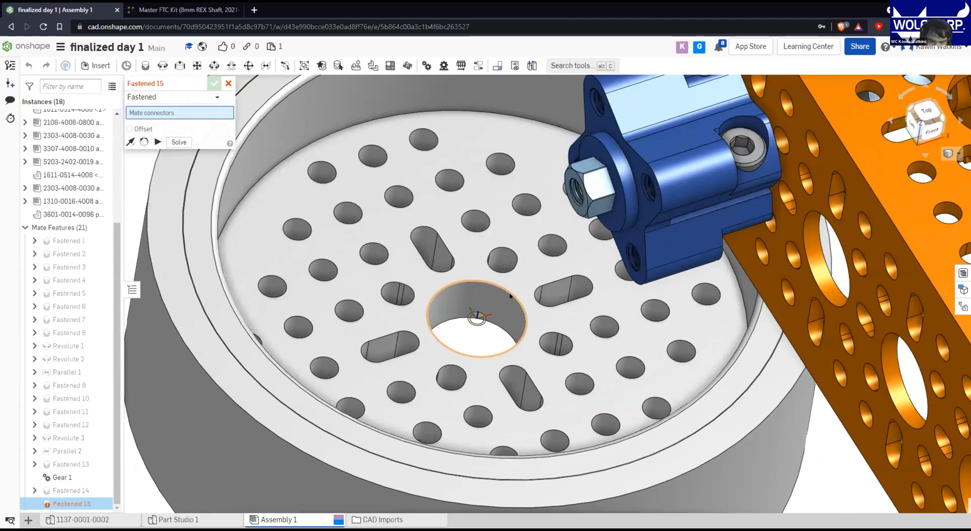
{"action": "left_click", "coordinate": [510, 295]}
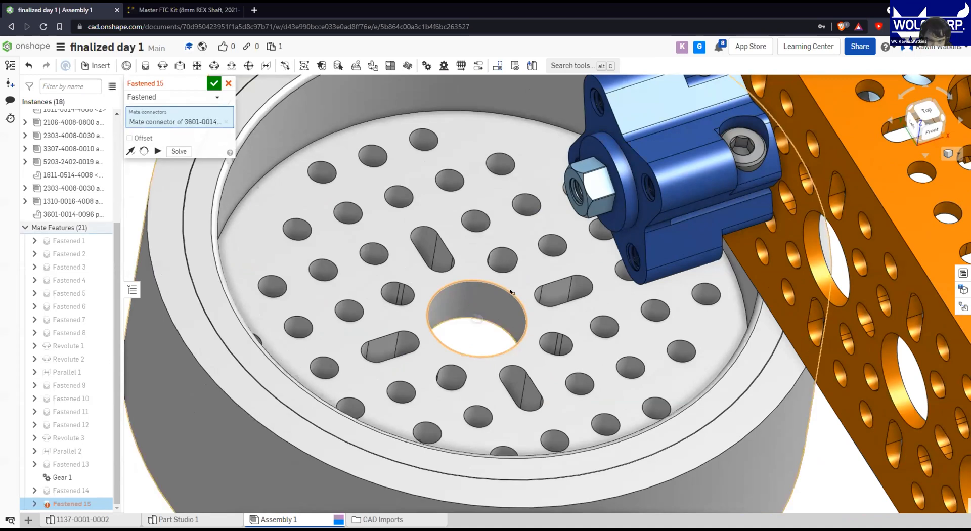
{"action": "scroll", "coordinate": [511, 292], "scroll_direction": "down", "scroll_amount": 2}
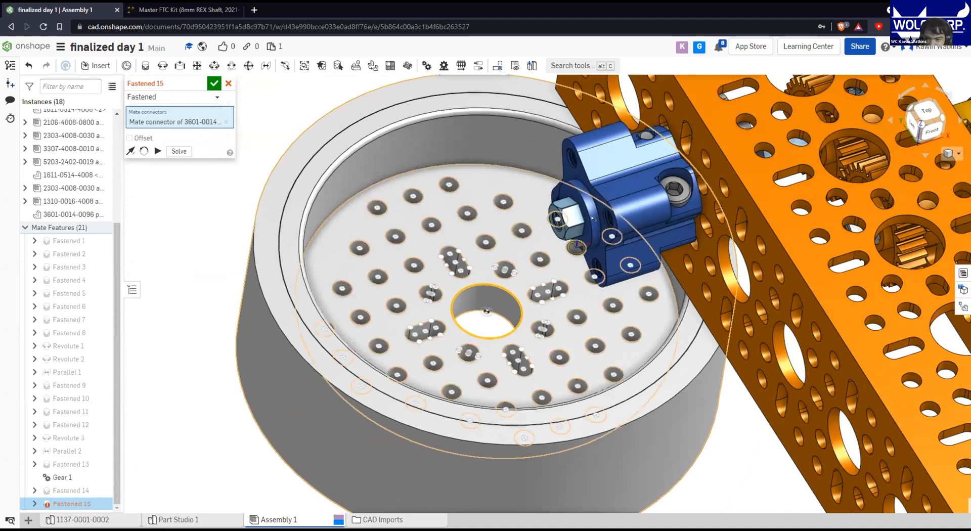
{"action": "scroll", "coordinate": [560, 258], "scroll_direction": "up", "scroll_amount": 2}
{"action": "scroll", "coordinate": [560, 258], "scroll_direction": "down", "scroll_amount": 3}
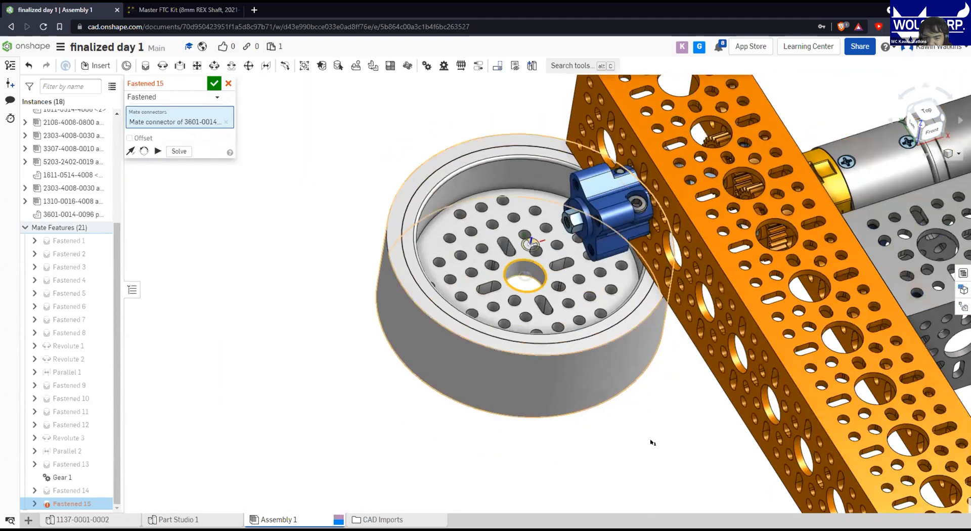
{"action": "right_click_drag", "start_coordinate": [674, 444], "coordinate": [651, 393]}
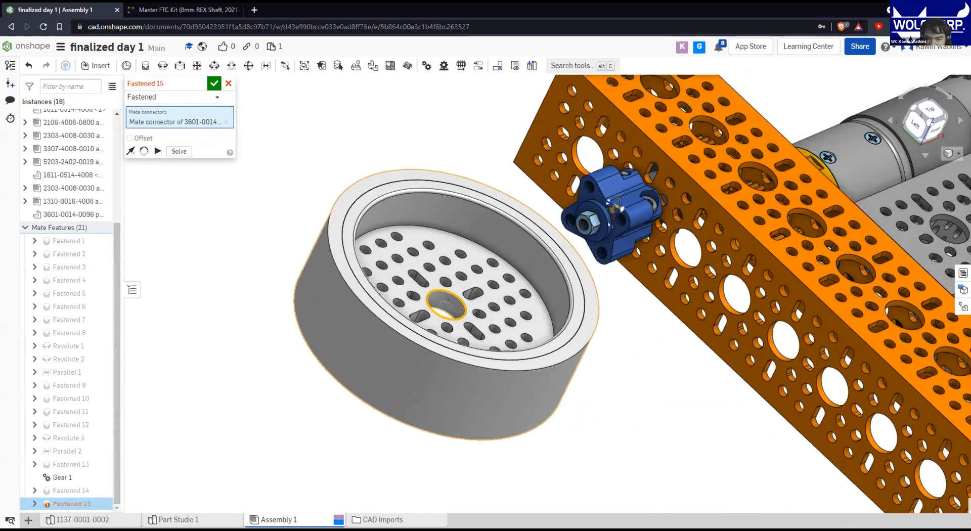
{"action": "scroll", "coordinate": [609, 225], "scroll_direction": "up", "scroll_amount": 5}
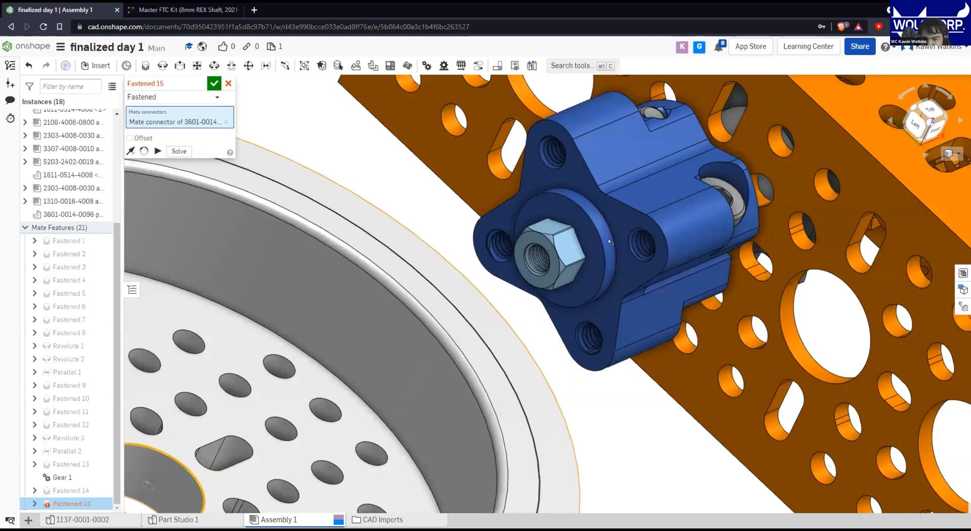
{"action": "scroll", "coordinate": [609, 241], "scroll_direction": "up", "scroll_amount": 5}
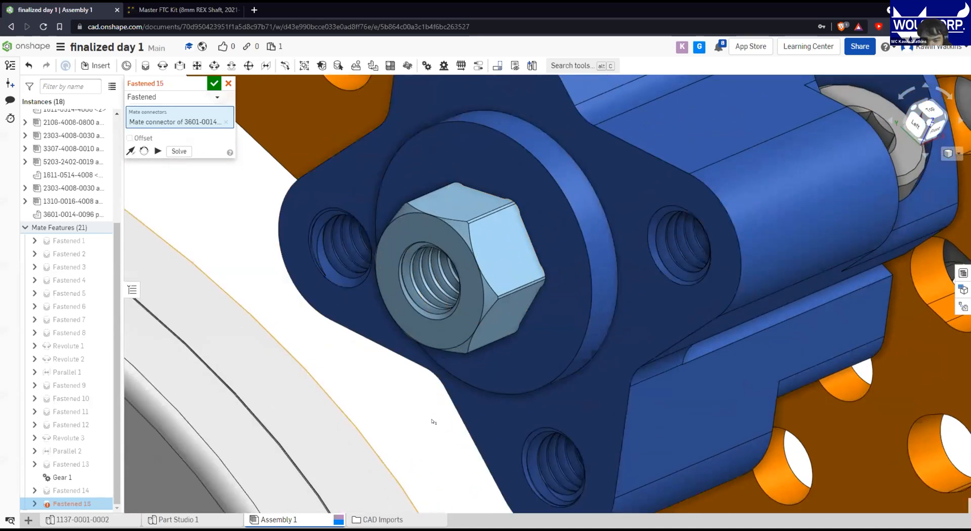
{"action": "scroll", "coordinate": [434, 421], "scroll_direction": "down", "scroll_amount": 3}
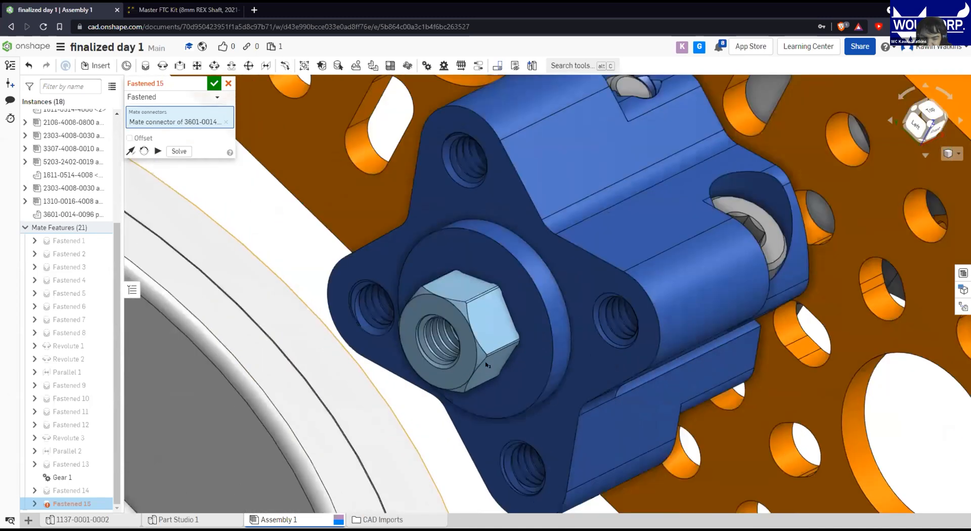
{"action": "scroll", "coordinate": [487, 364], "scroll_direction": "down", "scroll_amount": 2}
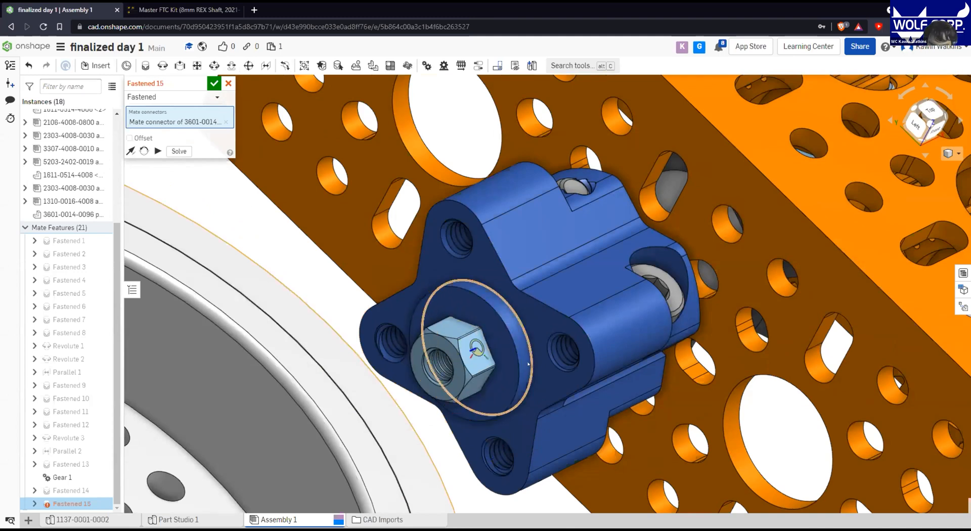
{"action": "scroll", "coordinate": [528, 363], "scroll_direction": "up", "scroll_amount": 5}
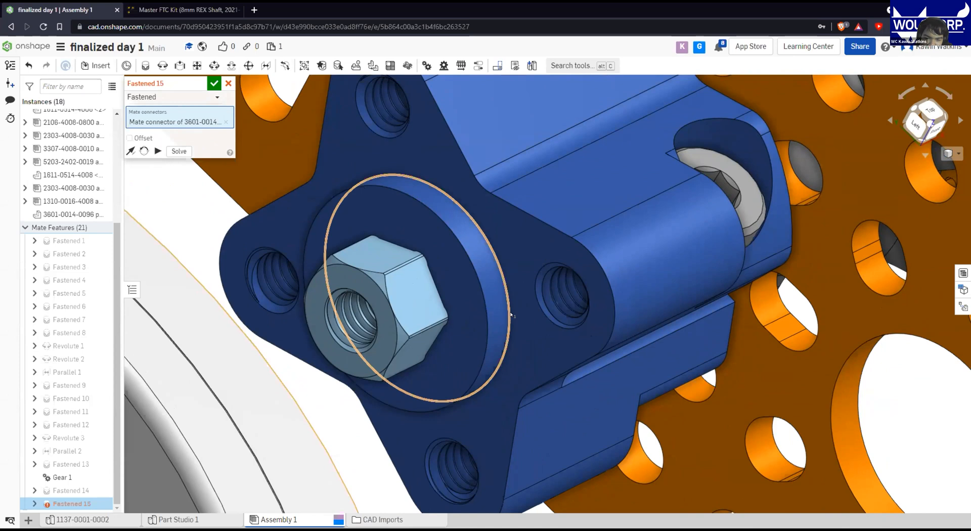
{"action": "left_click", "coordinate": [511, 314]}
{"action": "scroll", "coordinate": [393, 340], "scroll_direction": "down", "scroll_amount": 10}
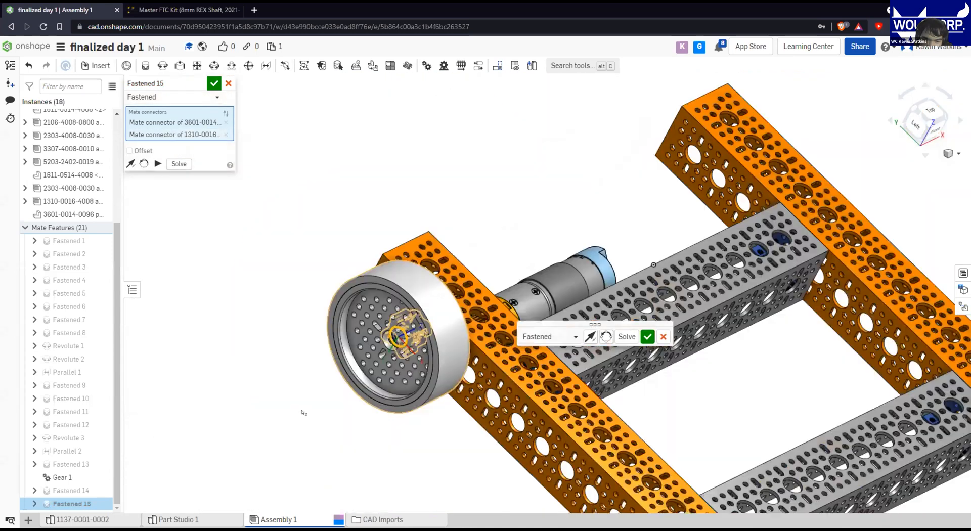
{"action": "mouse_move", "coordinate": [303, 412]}
{"action": "right_mouse_down"}
{"action": "mouse_move", "coordinate": [361, 426]}
{"action": "mouse_move", "coordinate": [278, 405]}
{"action": "mouse_move", "coordinate": [304, 410]}
{"action": "right_mouse_up"}
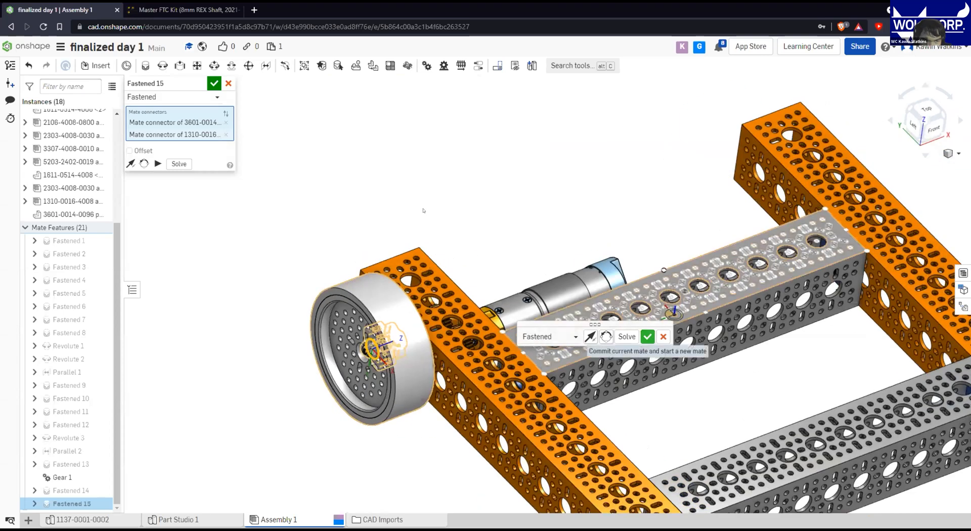
{"action": "left_click", "coordinate": [648, 336]}
Turn the mounted wheel and examine the exposed gears to check that they move together
{"action": "right_click_drag", "start_coordinate": [287, 168], "coordinate": [774, 323]}
{"action": "scroll", "coordinate": [774, 322], "scroll_direction": "up", "scroll_amount": 4}
{"action": "left_click_drag", "start_coordinate": [626, 200], "coordinate": [581, 293]}
{"action": "right_click_drag", "start_coordinate": [398, 263], "coordinate": [396, 262]}
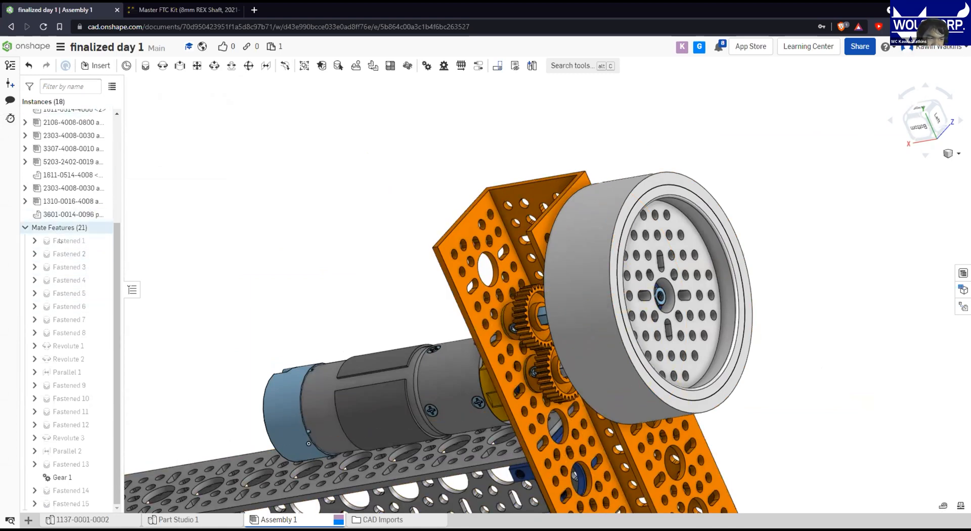
Animate the Revolute 1 mate from 0 to 360 degrees with Reciprocate playback and watch the wheel and gears turn
{"action": "left_click", "coordinate": [50, 347]}
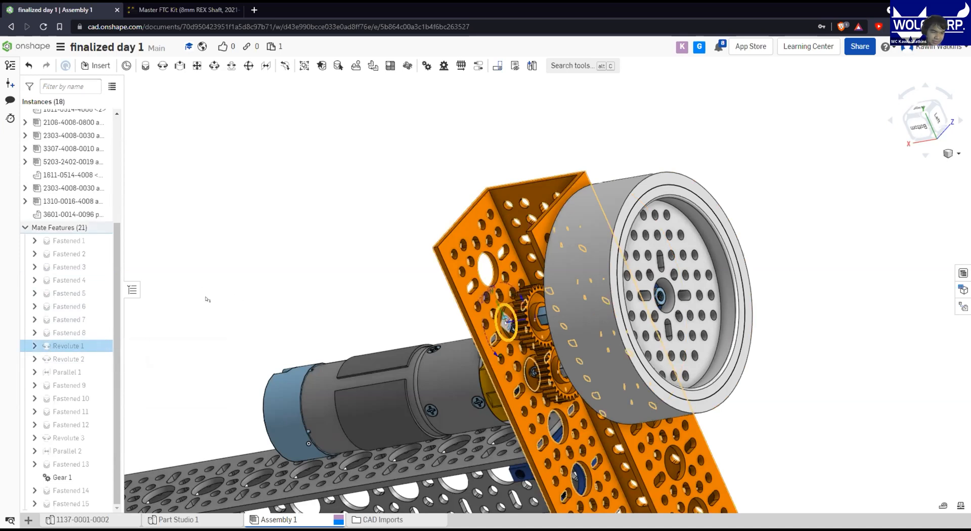
{"action": "right_click", "coordinate": [50, 347]}
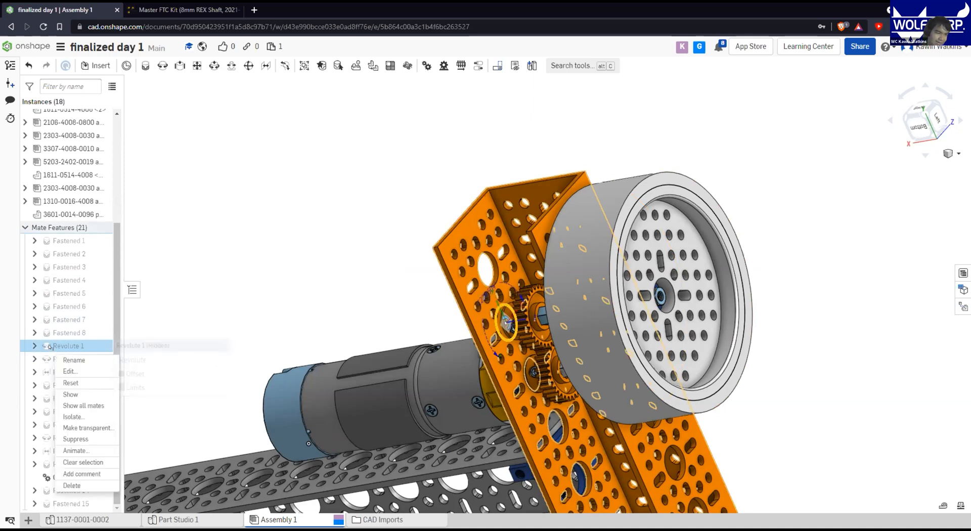
{"action": "left_click", "coordinate": [94, 451]}
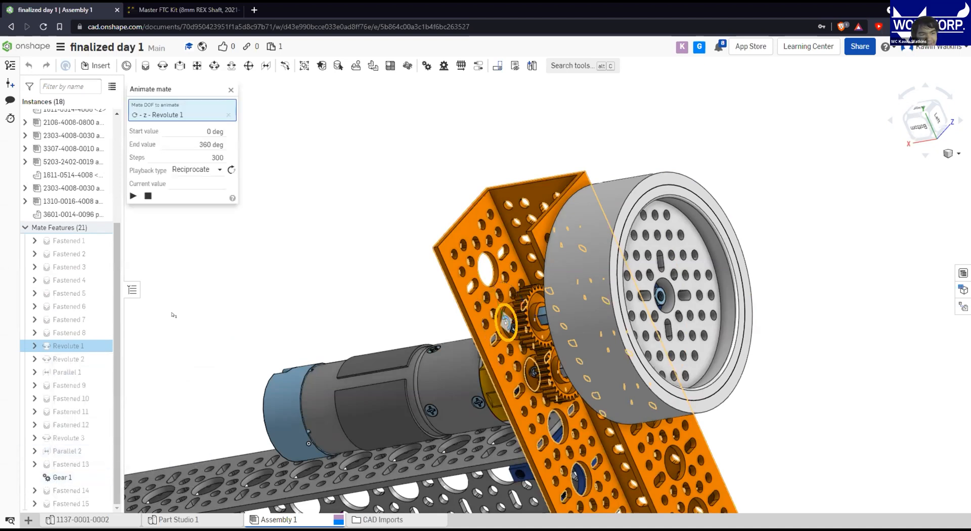
{"action": "scroll", "coordinate": [172, 314], "scroll_direction": "down", "scroll_amount": 2}
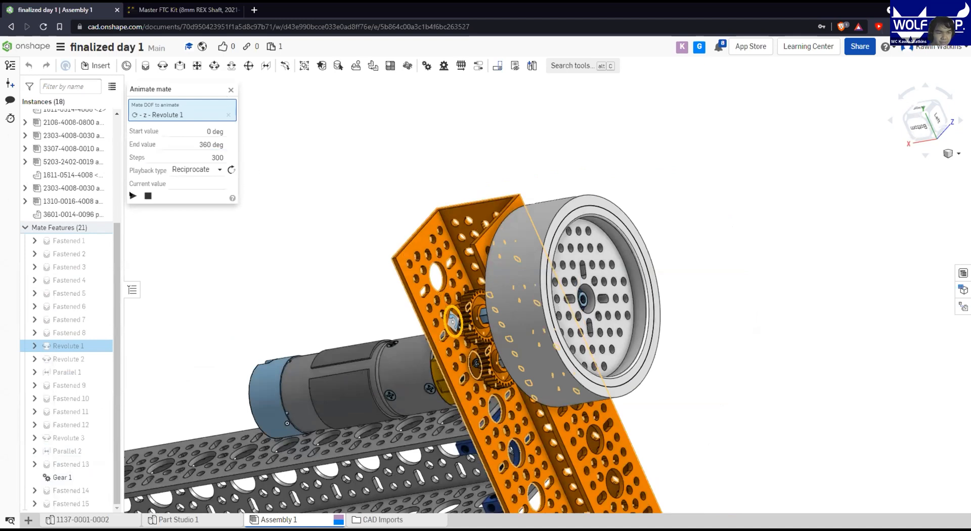
{"action": "left_click", "coordinate": [133, 196]}
{"action": "mouse_move", "coordinate": [312, 282]}
{"action": "right_mouse_down"}
{"action": "mouse_move", "coordinate": [319, 268]}
{"action": "mouse_move", "coordinate": [400, 305]}
{"action": "mouse_move", "coordinate": [323, 271]}
{"action": "right_mouse_up"}
{"action": "left_click", "coordinate": [351, 200]}
{"action": "right_click_drag", "start_coordinate": [698, 275], "coordinate": [624, 277]}
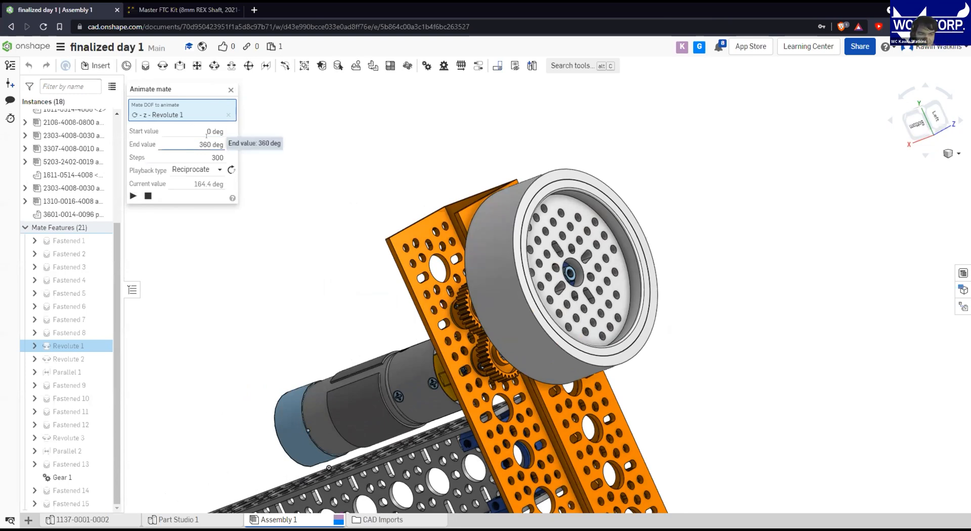
Check the available playback types, replay the Revolute 1 animation, and close the animation settings
{"action": "left_click", "coordinate": [197, 170]}
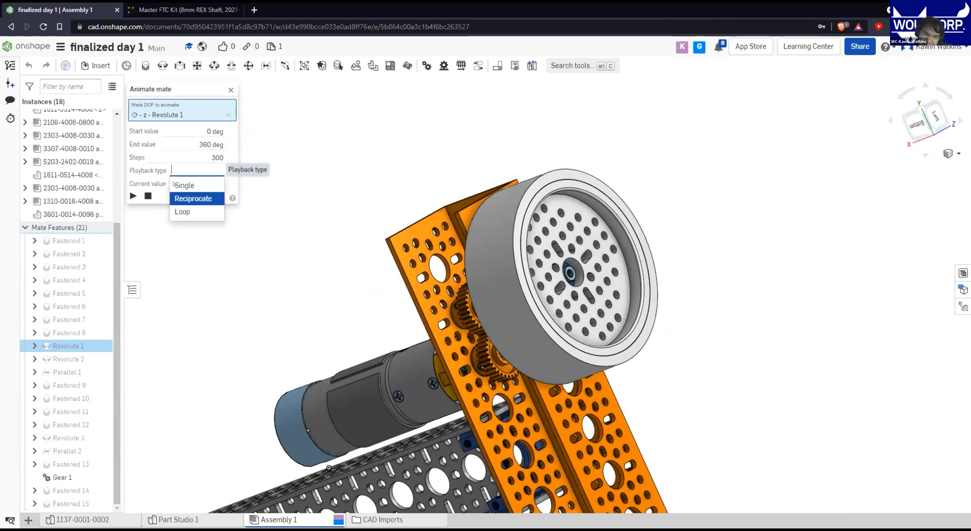
{"action": "left_click", "coordinate": [133, 198]}
{"action": "left_click", "coordinate": [231, 90]}
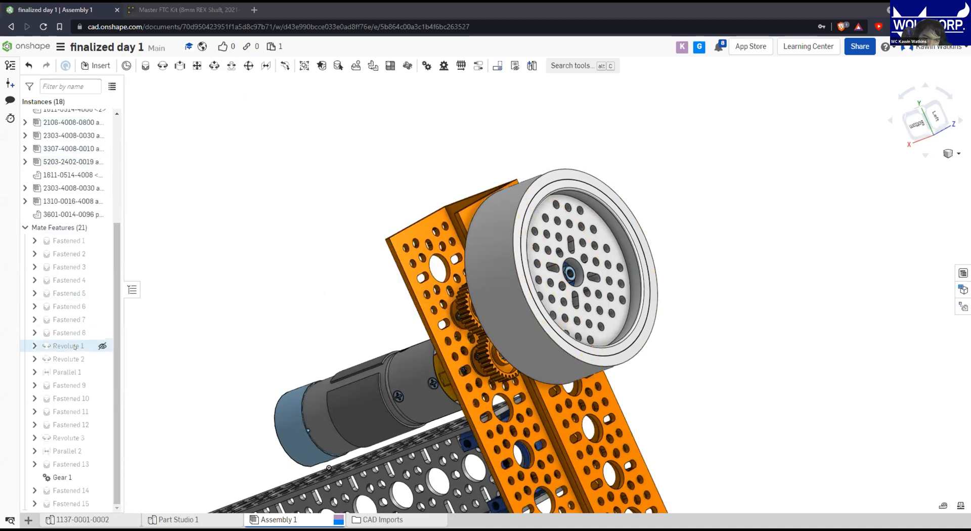
Animate the Revolute 1 mate once more from 0 to 360 degrees, close the animation, and view the whole chassis
{"action": "mouse_move", "coordinate": [71, 346]}
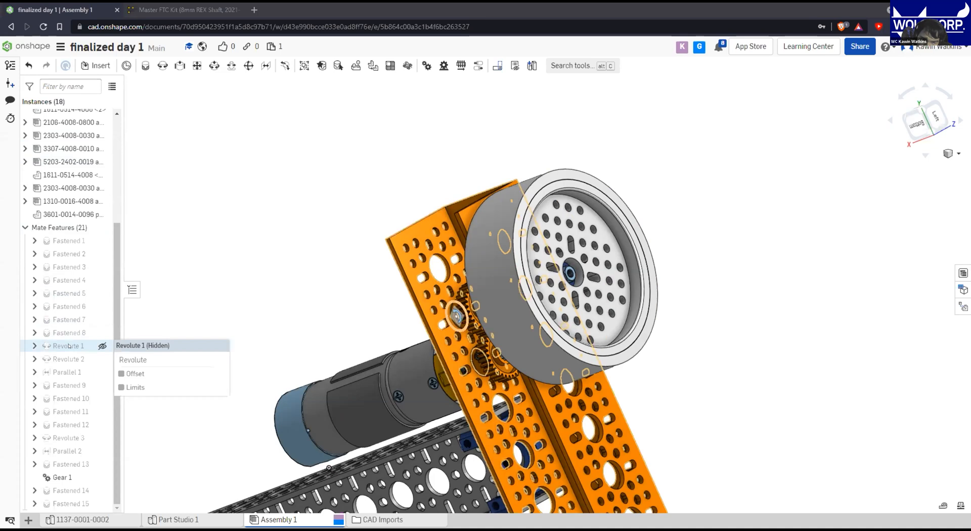
{"action": "right_click", "coordinate": [70, 346]}
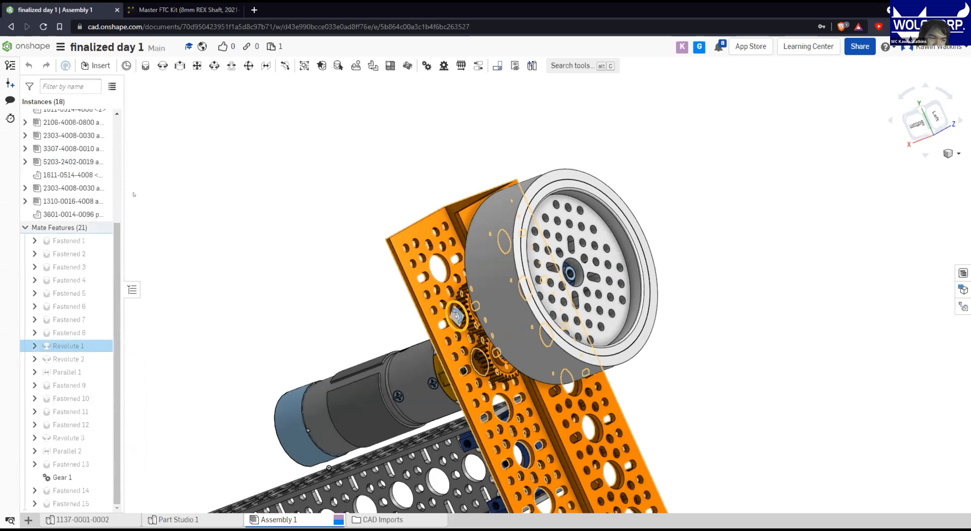
{"action": "left_click", "coordinate": [133, 196]}
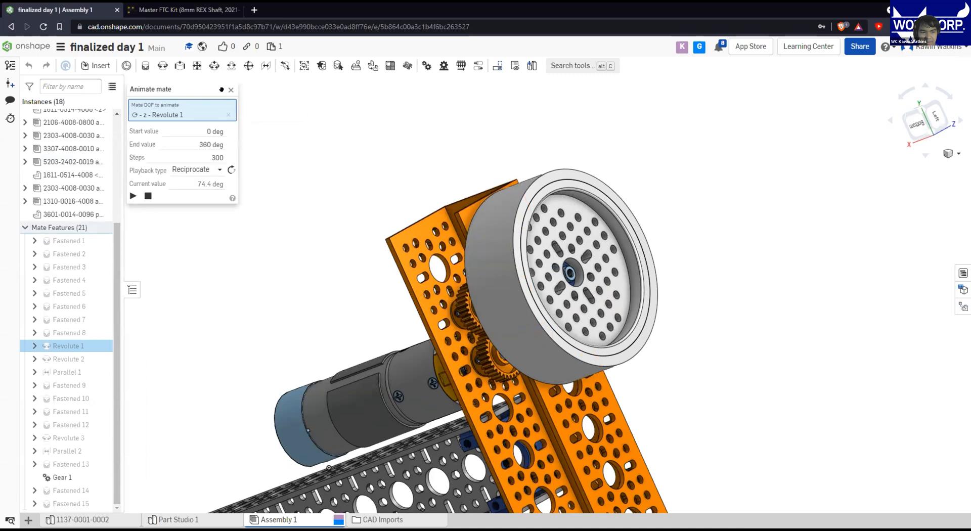
{"action": "left_click", "coordinate": [231, 89]}
{"action": "right_click_drag", "start_coordinate": [564, 184], "coordinate": [844, 347]}
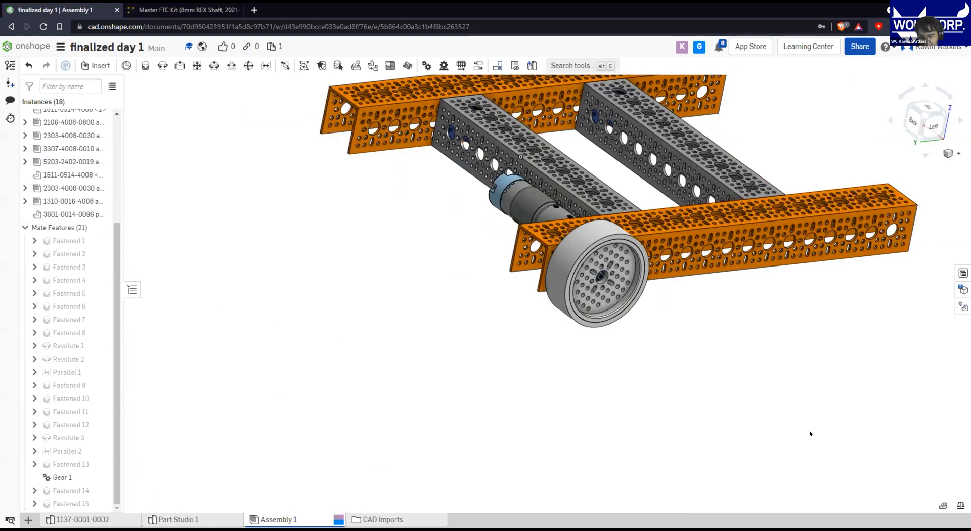
{"action": "middle_click_drag", "start_coordinate": [668, 419], "coordinate": [547, 481]}
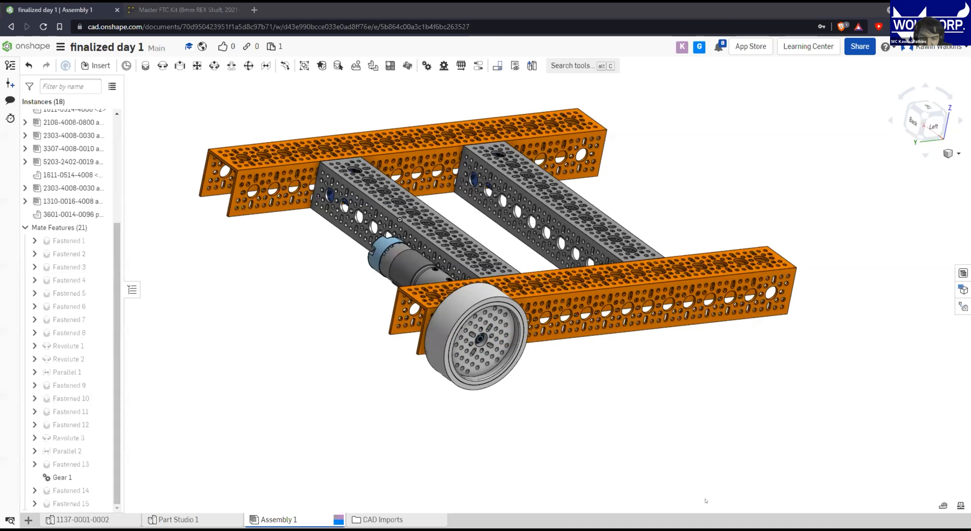
Undo the wheel's fastened mate, its insertion, and the fastened mate of the blue hub
{"action": "scroll", "coordinate": [576, 433], "scroll_direction": "up", "scroll_amount": 3}
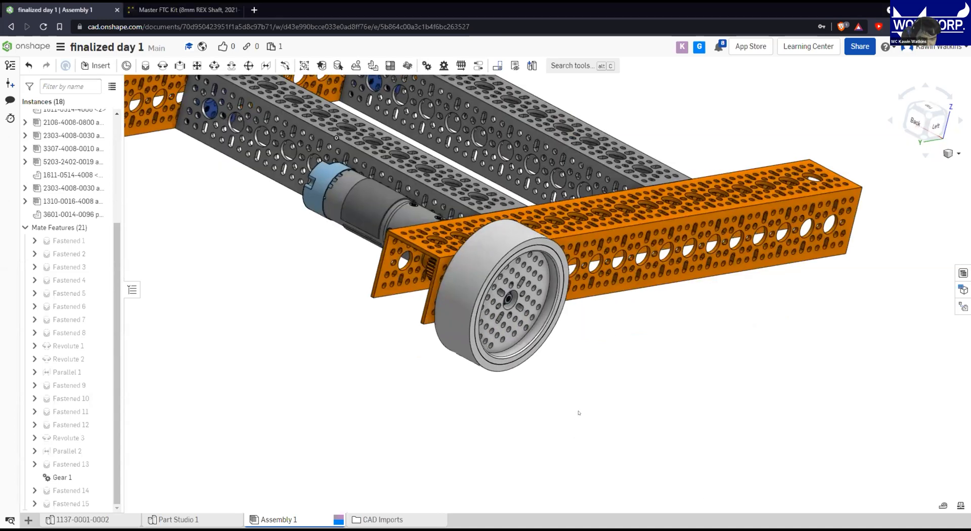
{"action": "key", "text": "ctrl+z"}
{"action": "key", "text": "ctrl+z"}
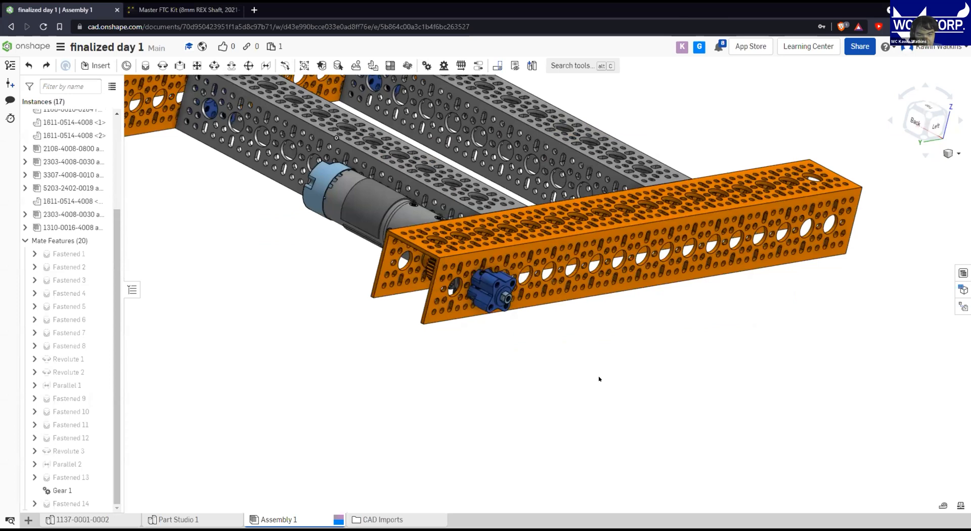
{"action": "key", "text": "ctrl+z"}
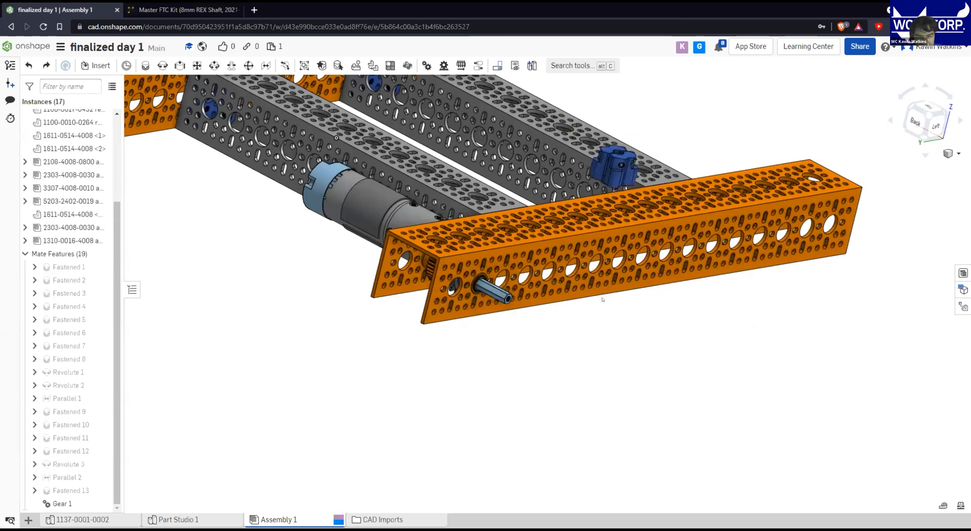
{"action": "right_click_drag", "start_coordinate": [589, 360], "coordinate": [705, 312]}
{"action": "middle_click_drag", "start_coordinate": [705, 312], "coordinate": [717, 273]}
{"action": "right_click_drag", "start_coordinate": [718, 274], "coordinate": [694, 147]}
{"action": "right_click_drag", "start_coordinate": [426, 182], "coordinate": [398, 183]}
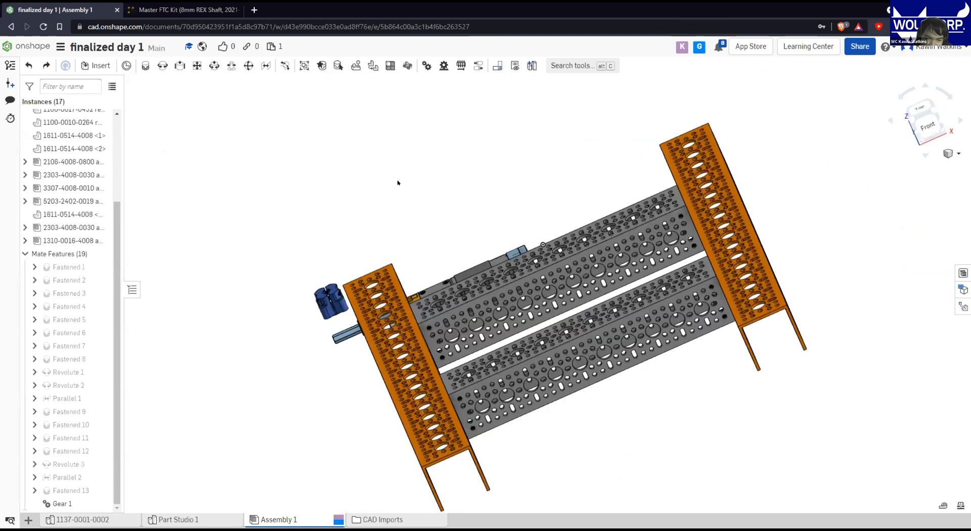
{"action": "scroll", "coordinate": [545, 143], "scroll_direction": "up", "scroll_amount": 3}
{"action": "right_click_drag", "start_coordinate": [545, 144], "coordinate": [324, 90]}
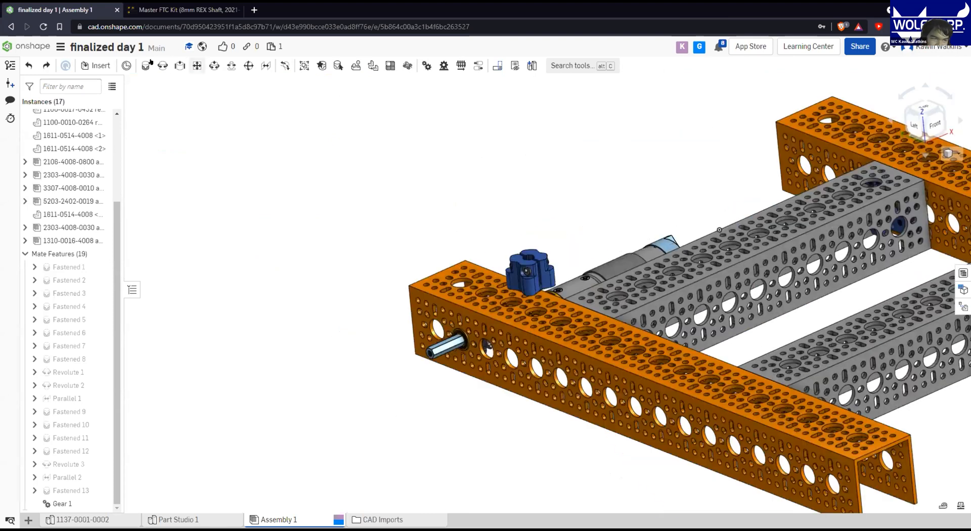
{"action": "scroll", "coordinate": [570, 193], "scroll_direction": "up", "scroll_amount": 5}
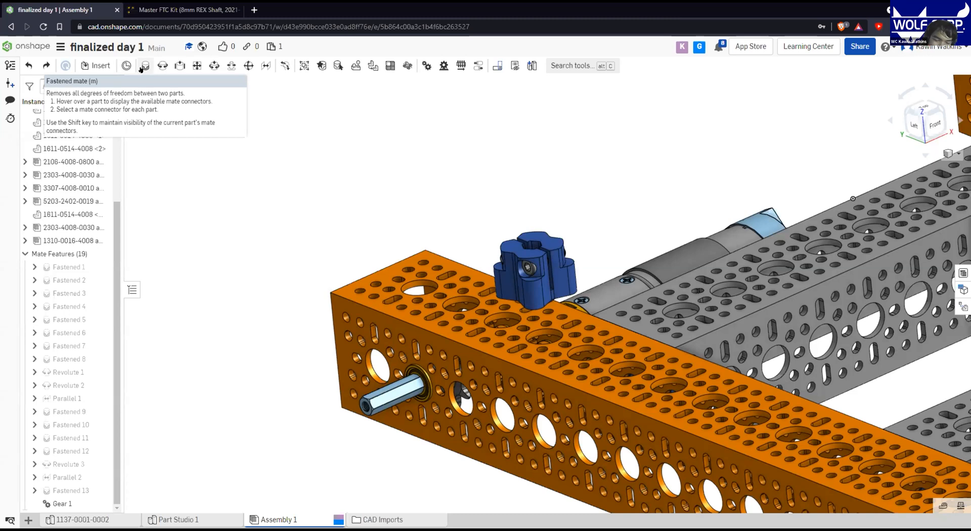
{"action": "left_click", "coordinate": [142, 67]}
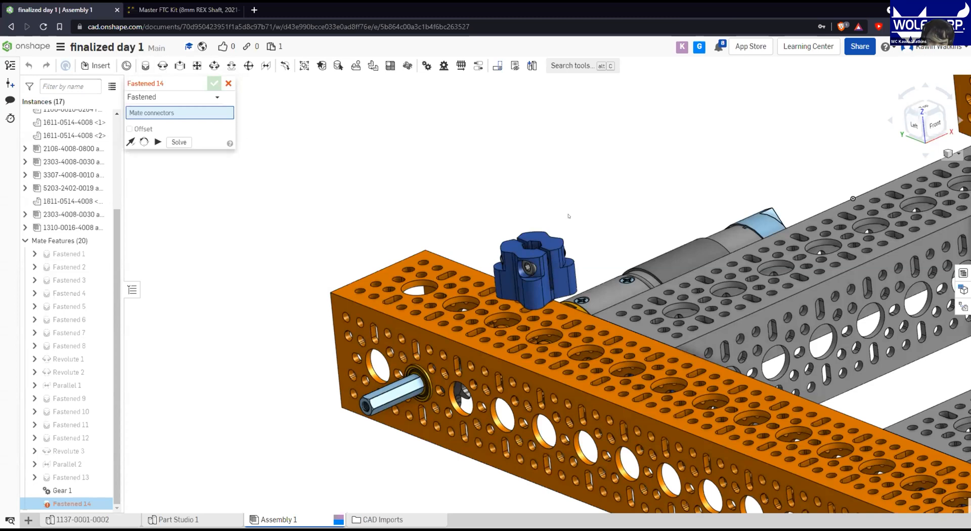
{"action": "scroll", "coordinate": [568, 216], "scroll_direction": "up", "scroll_amount": 10}
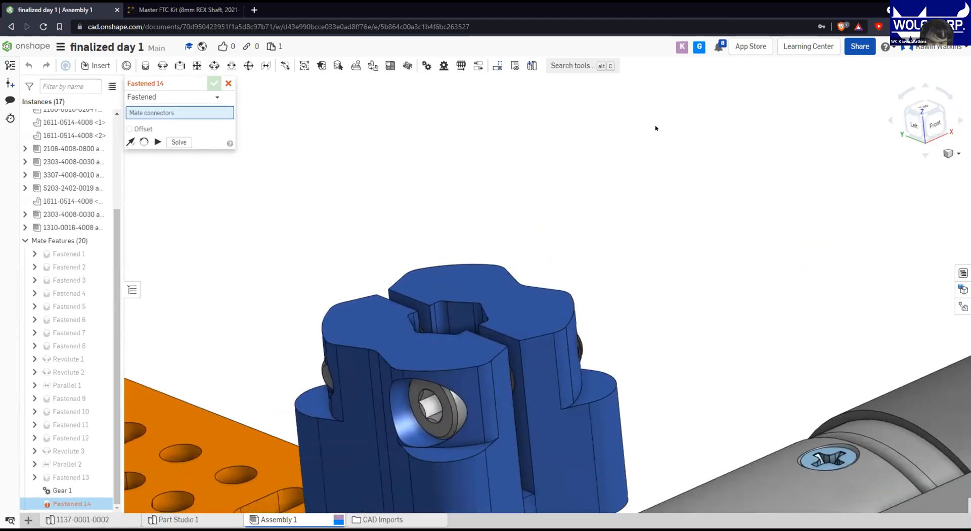
{"action": "middle_click_drag", "start_coordinate": [585, 198], "coordinate": [657, 128]}
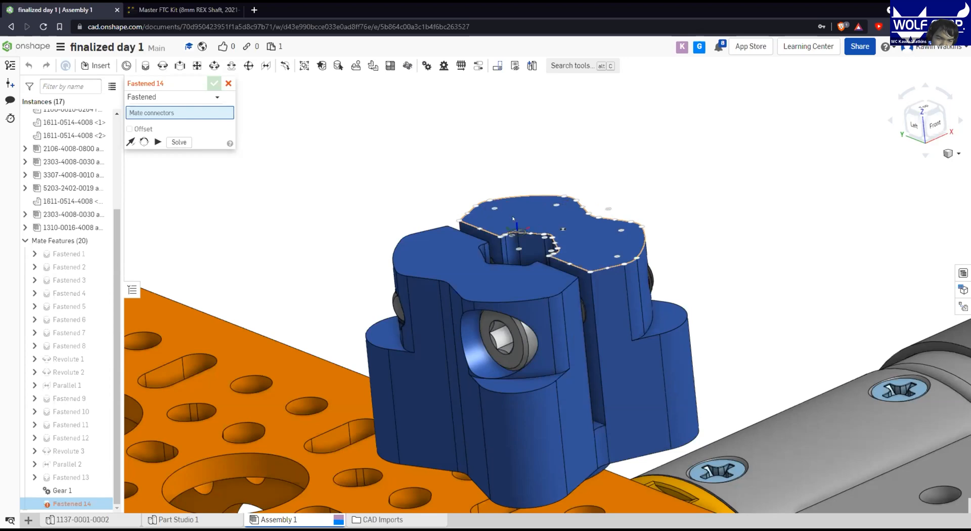
{"action": "right_click_drag", "start_coordinate": [529, 223], "coordinate": [529, 231]}
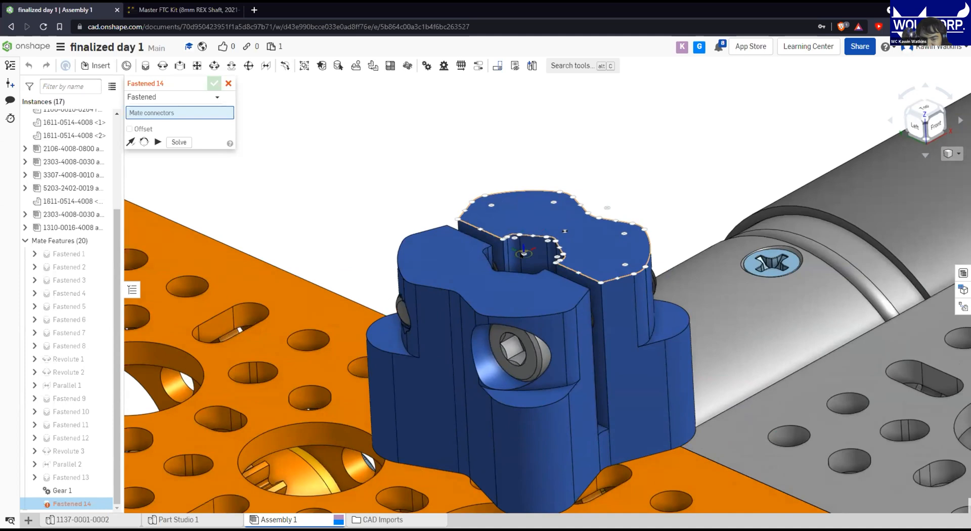
{"action": "scroll", "coordinate": [522, 255], "scroll_direction": "down", "scroll_amount": 2}
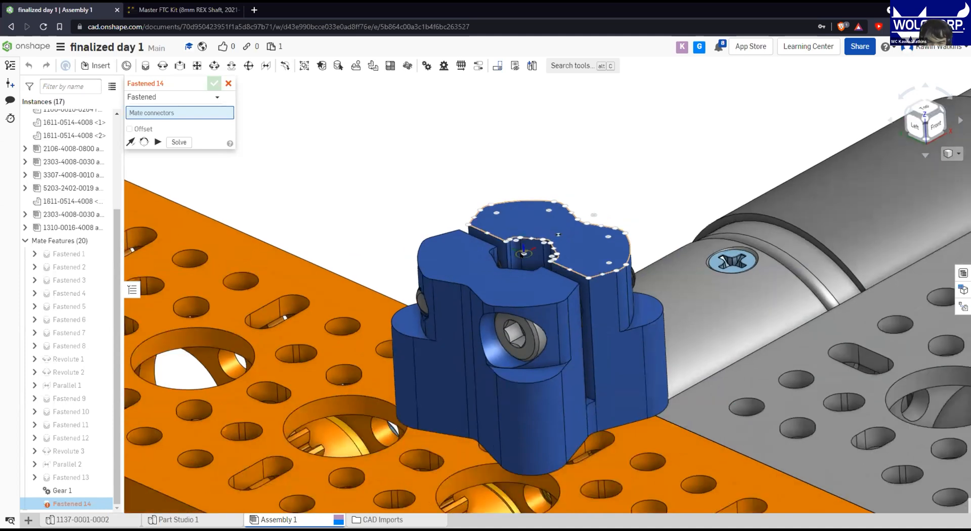
{"action": "left_click", "coordinate": [521, 251]}
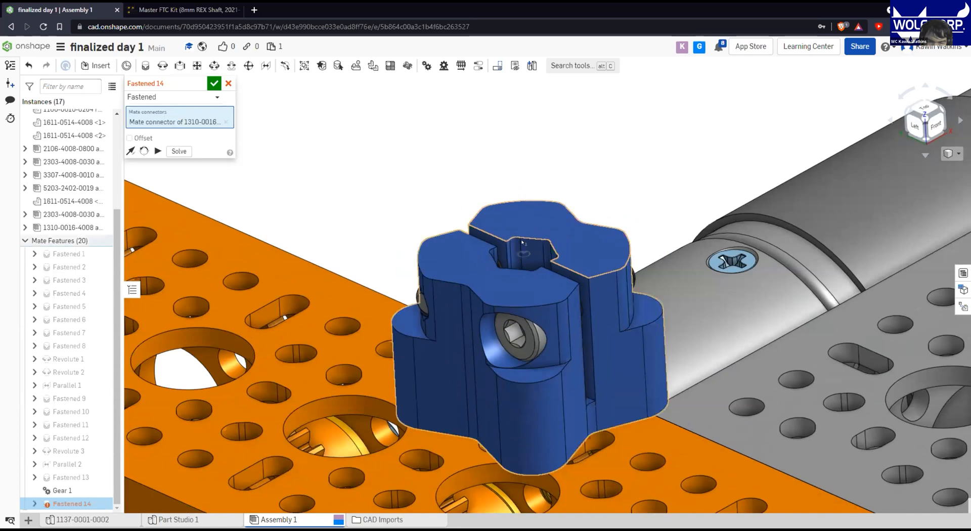
{"action": "scroll", "coordinate": [522, 242], "scroll_direction": "down", "scroll_amount": 5}
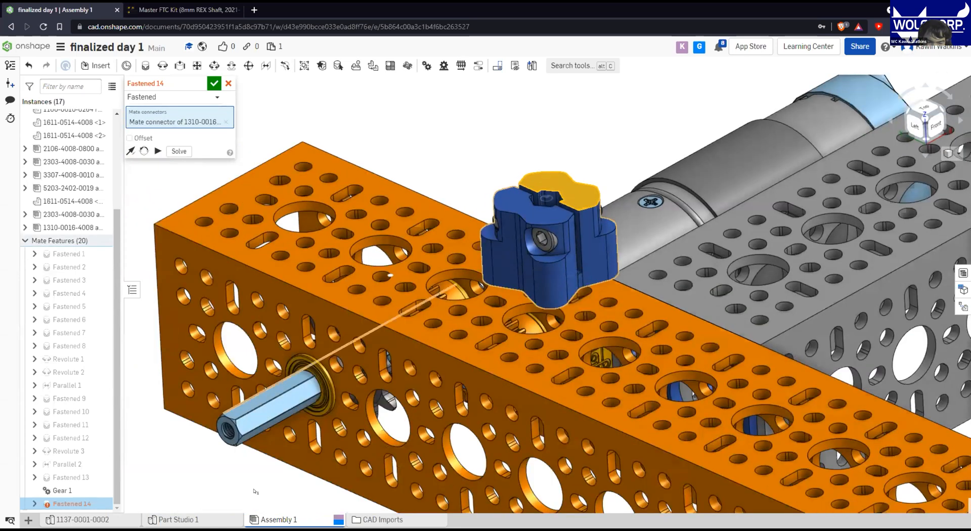
{"action": "scroll", "coordinate": [256, 491], "scroll_direction": "down", "scroll_amount": 3}
{"action": "middle_click_drag", "start_coordinate": [255, 492], "coordinate": [374, 410]}
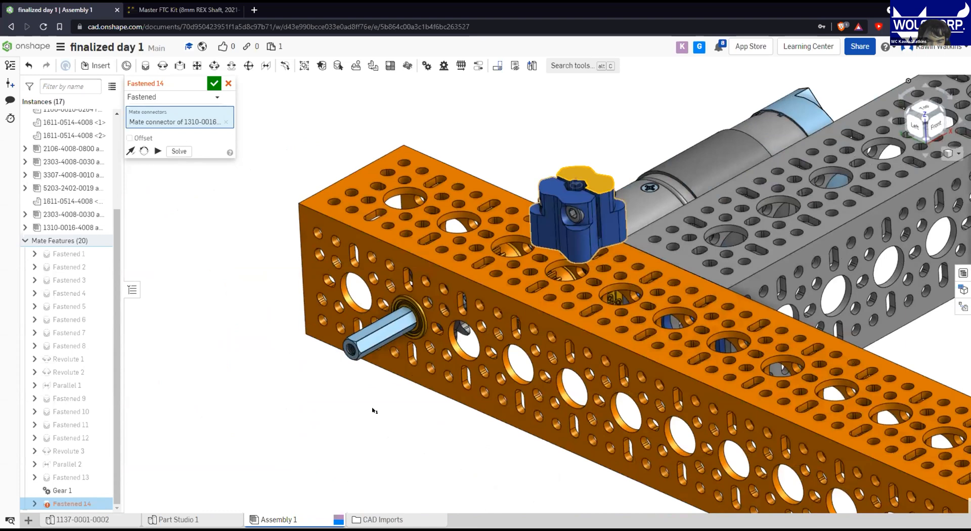
{"action": "scroll", "coordinate": [374, 410], "scroll_direction": "up", "scroll_amount": 5}
{"action": "right_click_drag", "start_coordinate": [390, 436], "coordinate": [424, 436]}
{"action": "middle_click_drag", "start_coordinate": [425, 436], "coordinate": [407, 445]}
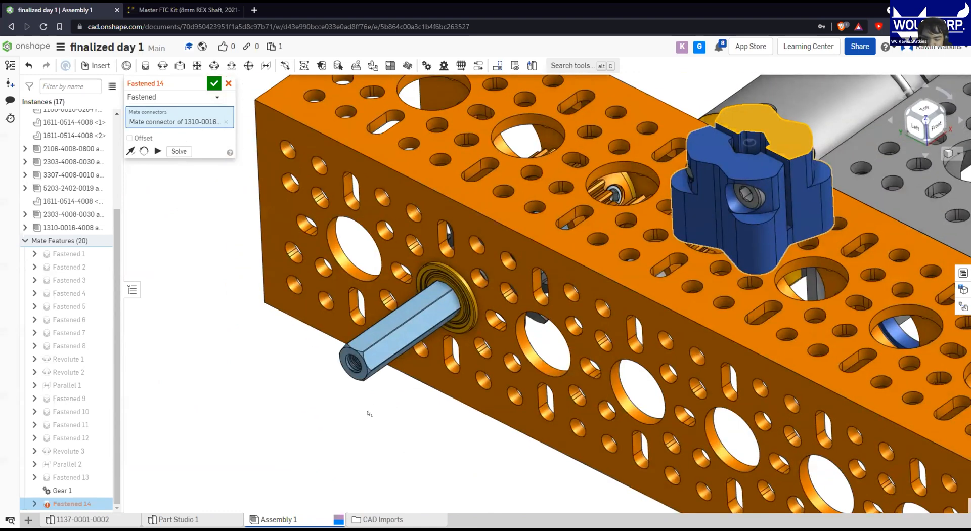
{"action": "scroll", "coordinate": [405, 417], "scroll_direction": "up", "scroll_amount": 4}
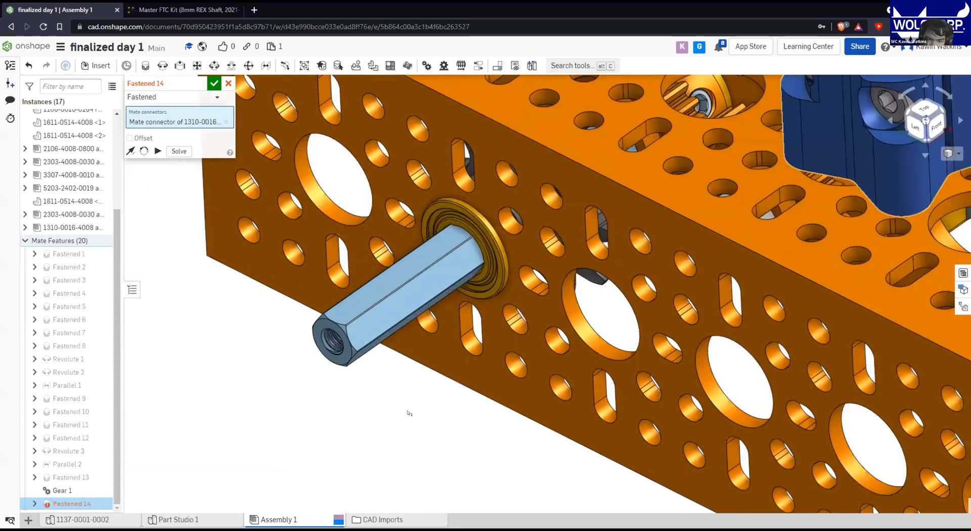
{"action": "scroll", "coordinate": [448, 210], "scroll_direction": "up", "scroll_amount": 3}
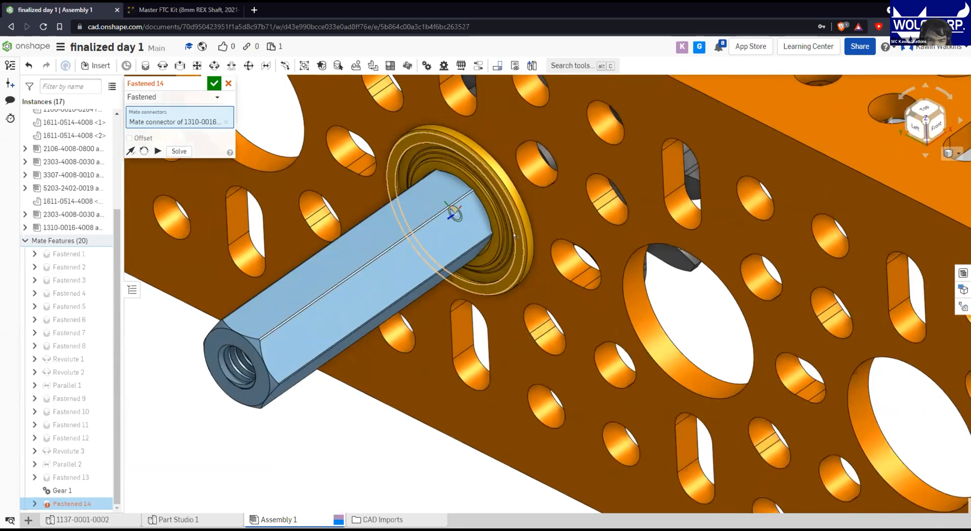
{"action": "right_click_drag", "start_coordinate": [514, 235], "coordinate": [520, 234]}
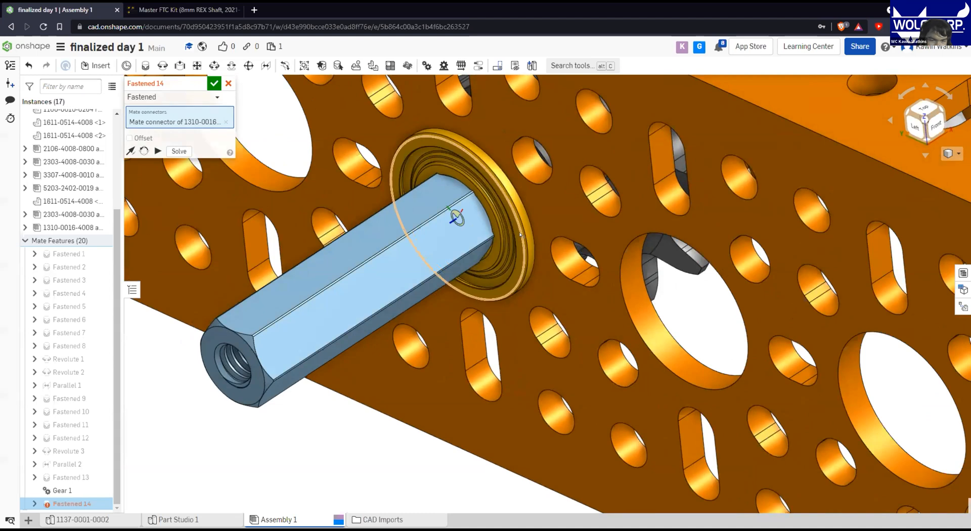
{"action": "left_click", "coordinate": [520, 234]}
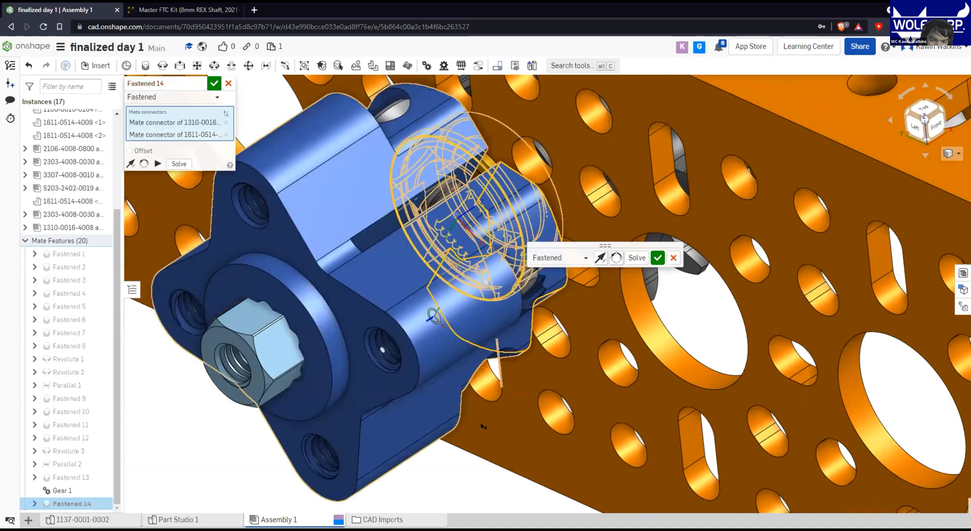
Reorient the hub mate's secondary axis, accept the fastened mate, and turn the hub to check its rotation with the shaft
{"action": "scroll", "coordinate": [450, 488], "scroll_direction": "down", "scroll_amount": 5}
{"action": "right_click_drag", "start_coordinate": [457, 468], "coordinate": [360, 330]}
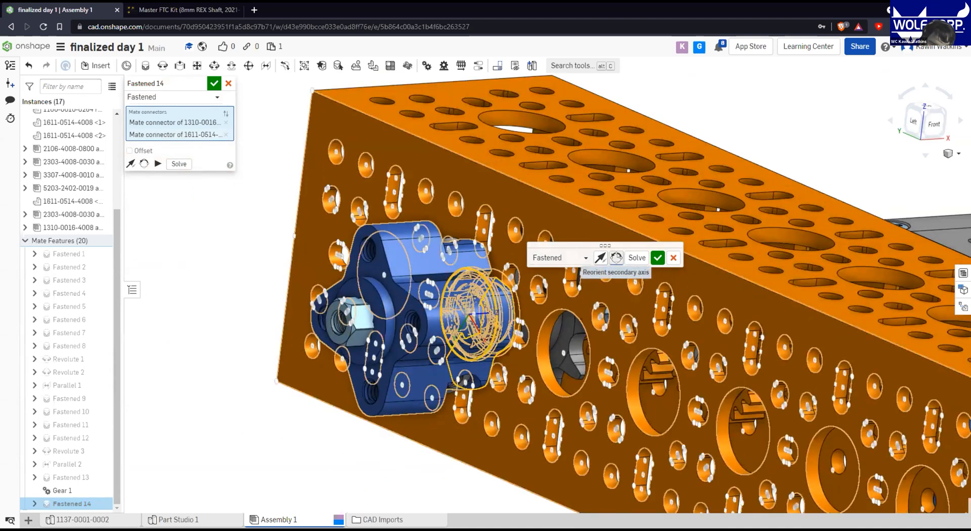
{"action": "left_click", "coordinate": [616, 258]}
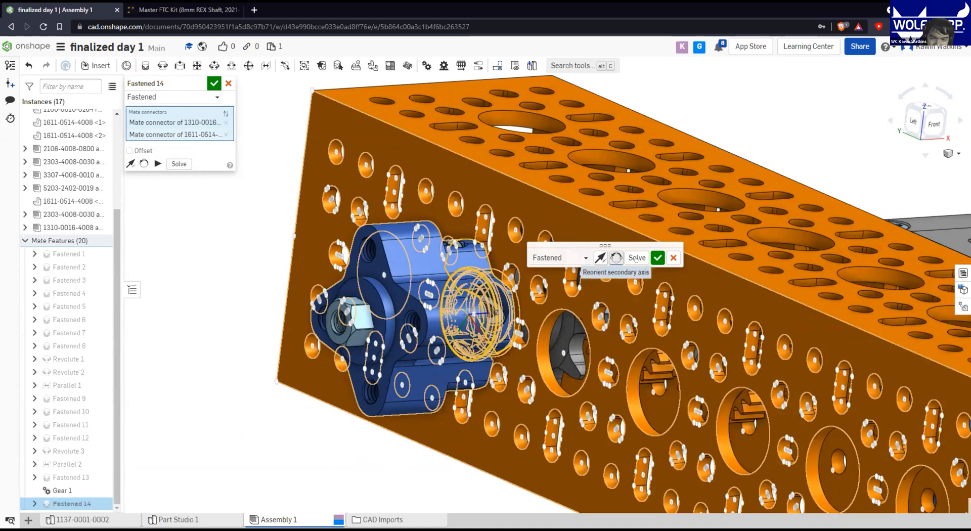
{"action": "left_click", "coordinate": [658, 258]}
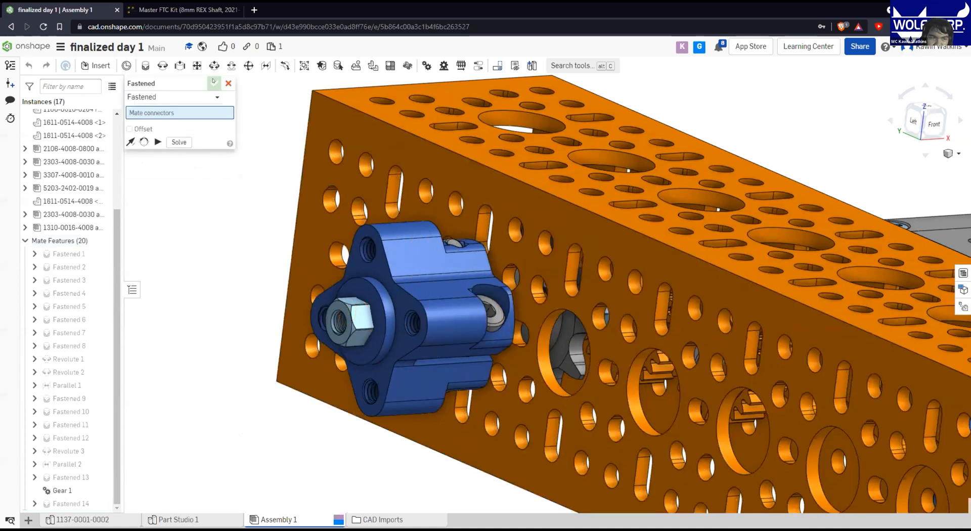
{"action": "key", "text": "Escape"}
{"action": "left_click_drag", "start_coordinate": [391, 249], "coordinate": [182, 387]}
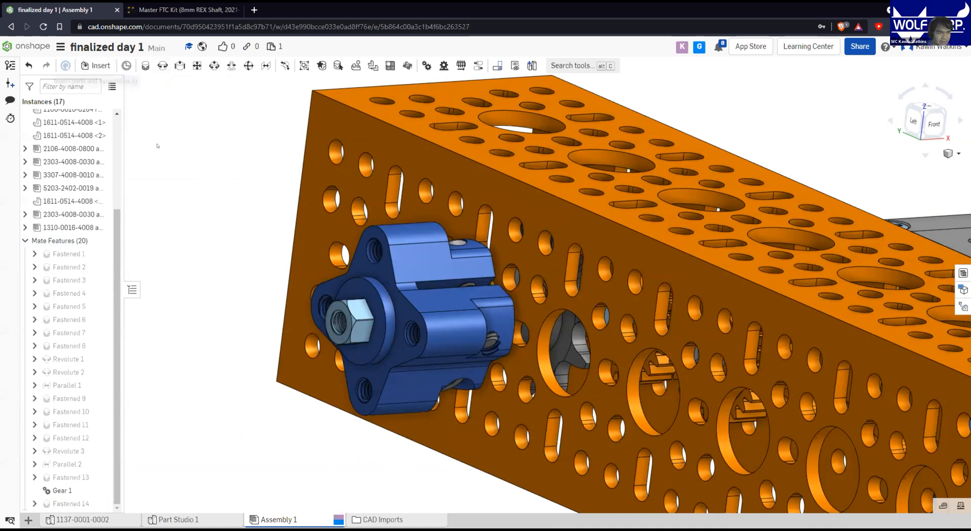
{"action": "scroll", "coordinate": [174, 183], "scroll_direction": "down", "scroll_amount": 6}
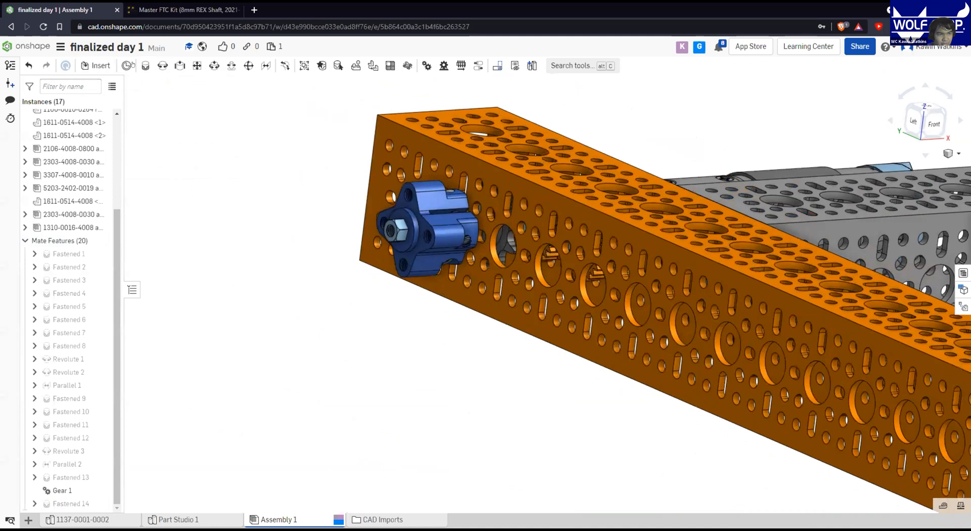
{"action": "left_click", "coordinate": [95, 65]}
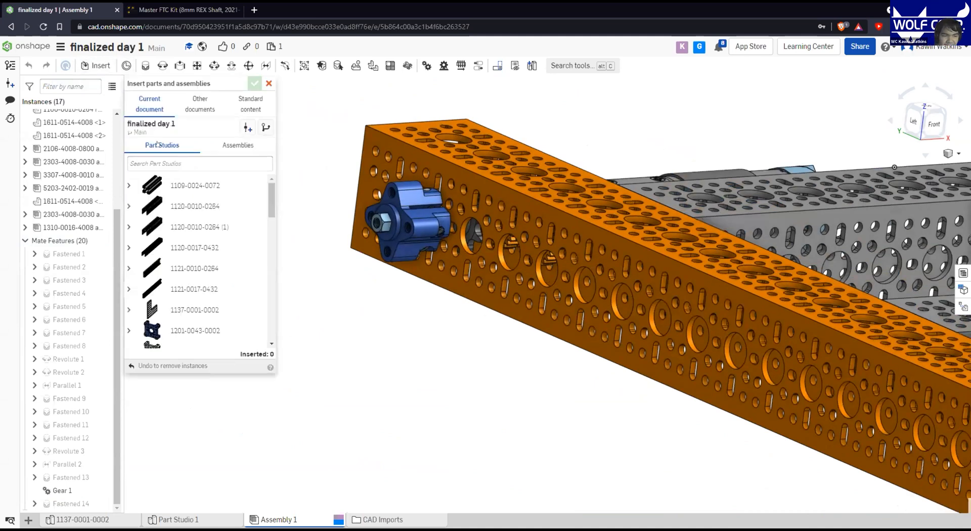
{"action": "scroll", "coordinate": [230, 205], "scroll_direction": "down", "scroll_amount": 5}
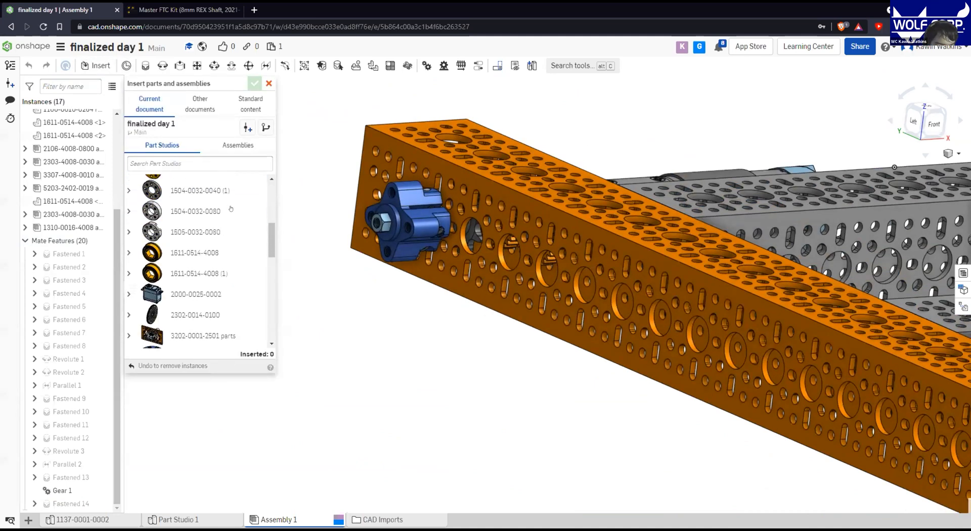
{"action": "scroll", "coordinate": [230, 207], "scroll_direction": "down", "scroll_amount": 2}
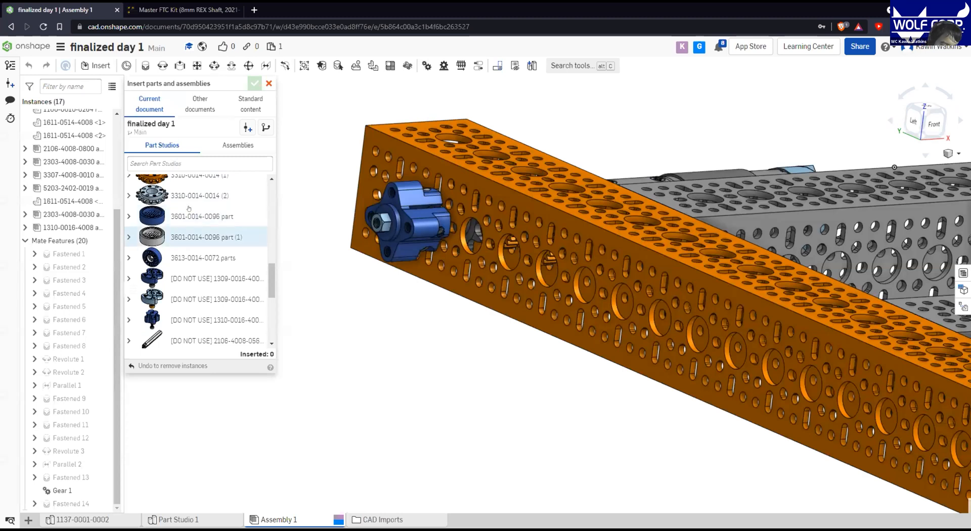
{"action": "left_click_drag", "start_coordinate": [173, 234], "coordinate": [174, 219]}
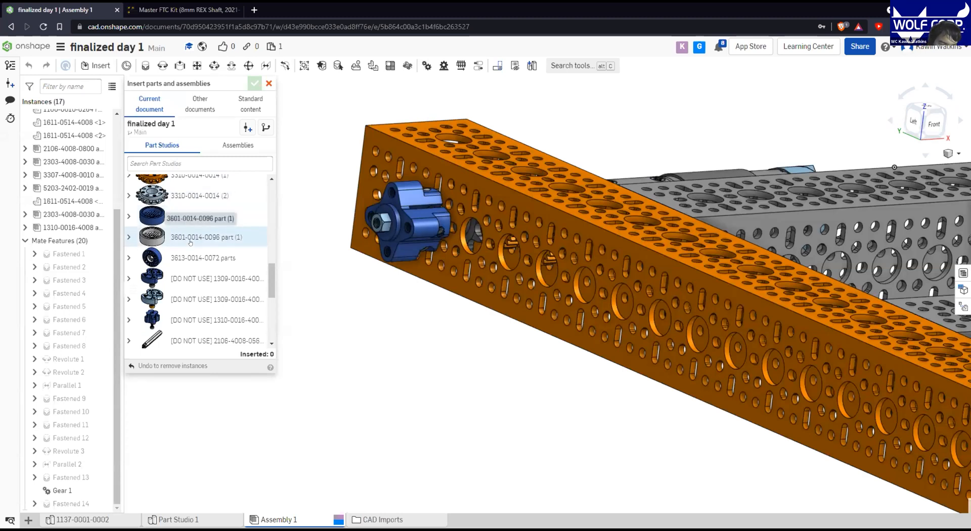
{"action": "left_click_drag", "start_coordinate": [188, 242], "coordinate": [394, 375]}
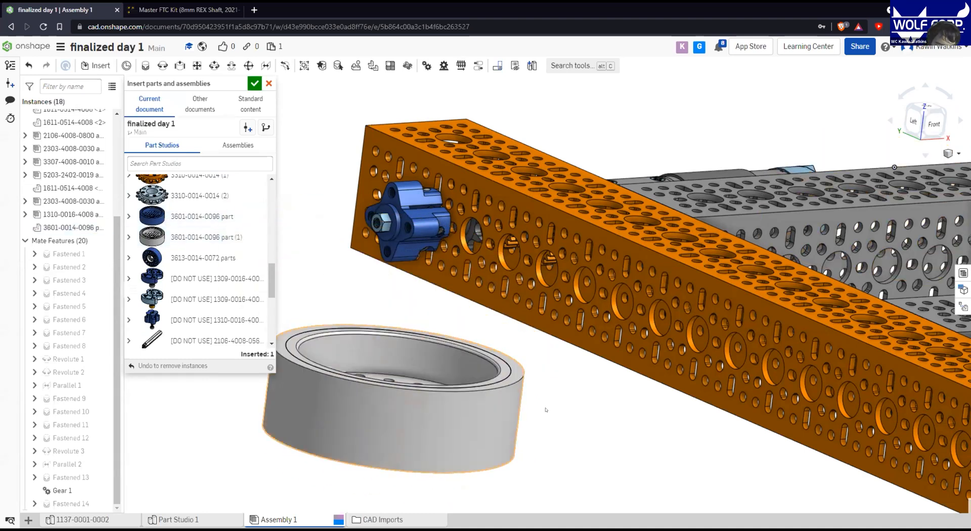
{"action": "right_click_drag", "start_coordinate": [555, 418], "coordinate": [510, 450]}
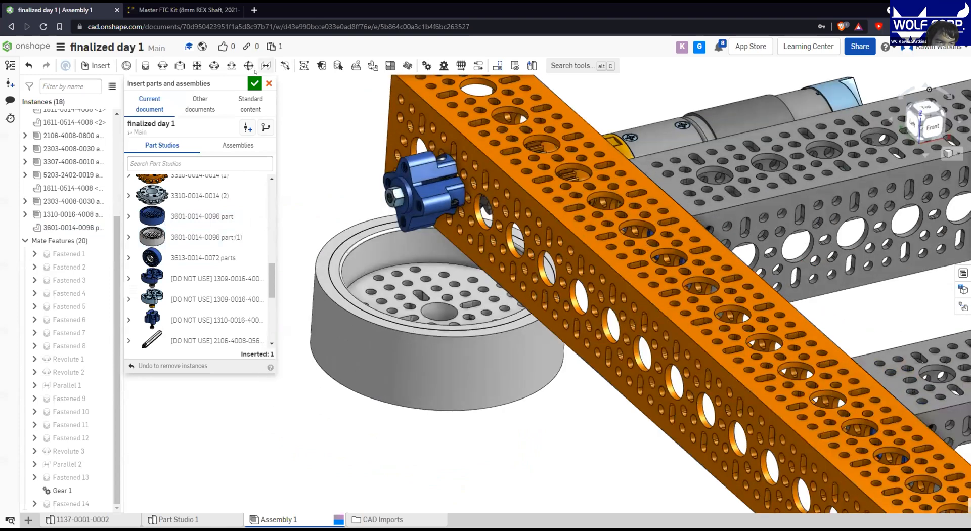
Finish inserting the wheel, start a fastened mate, and pick the rim of the wheel's central bore as the first connector
{"action": "left_click", "coordinate": [255, 84]}
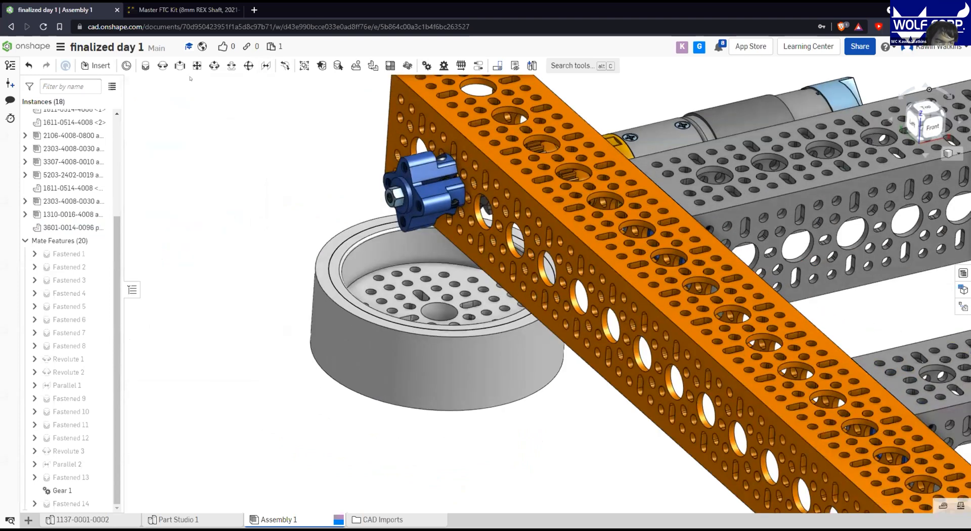
{"action": "left_click", "coordinate": [146, 66]}
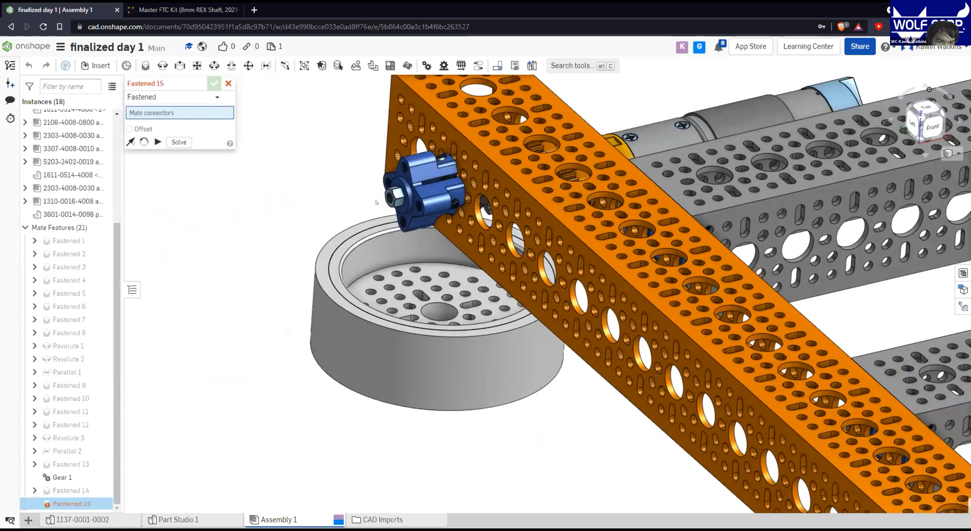
{"action": "scroll", "coordinate": [449, 297], "scroll_direction": "up", "scroll_amount": 3}
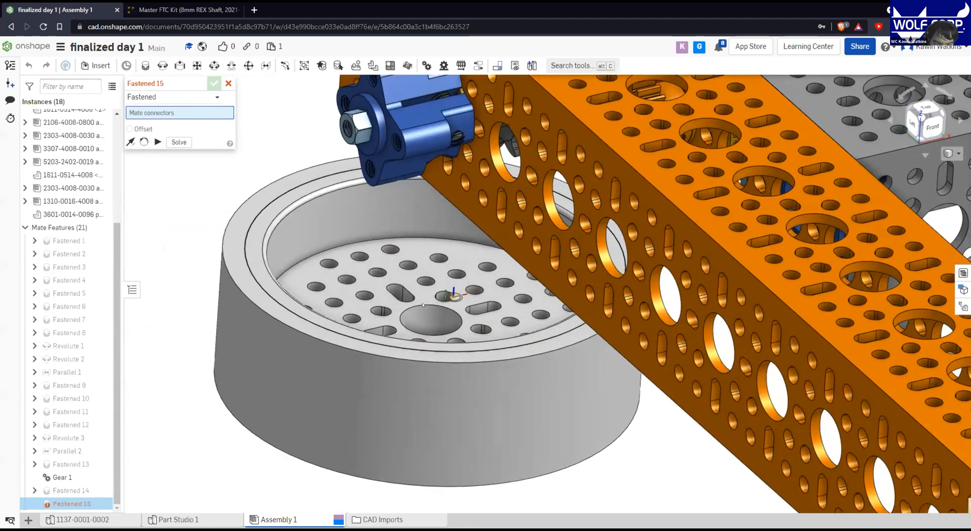
{"action": "scroll", "coordinate": [423, 304], "scroll_direction": "up", "scroll_amount": 3}
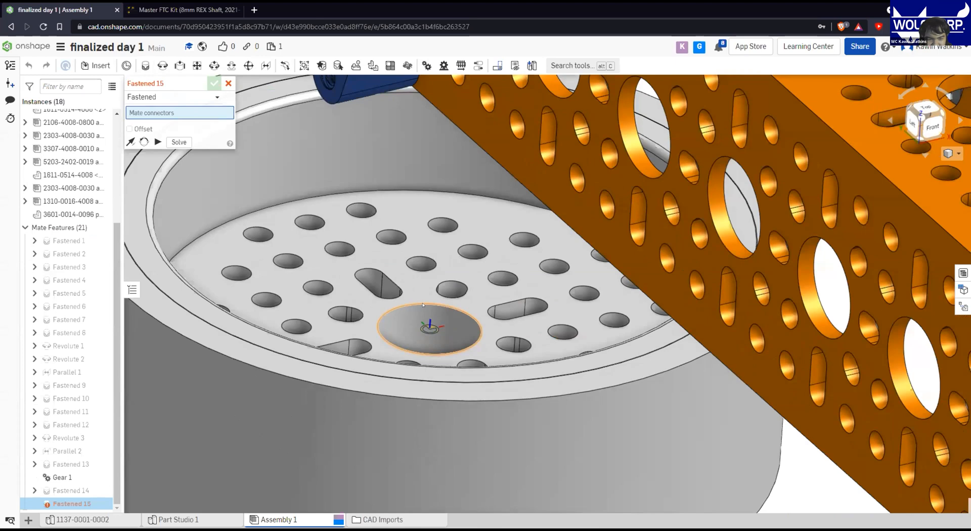
{"action": "left_click", "coordinate": [422, 304]}
{"action": "scroll", "coordinate": [423, 304], "scroll_direction": "down", "scroll_amount": 3}
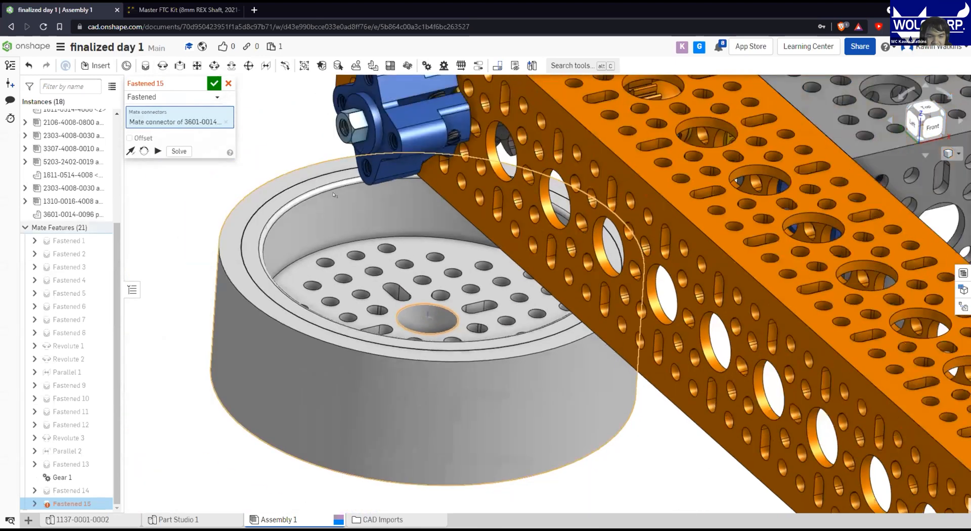
{"action": "scroll", "coordinate": [333, 194], "scroll_direction": "down", "scroll_amount": 2}
{"action": "scroll", "coordinate": [335, 183], "scroll_direction": "up", "scroll_amount": 2}
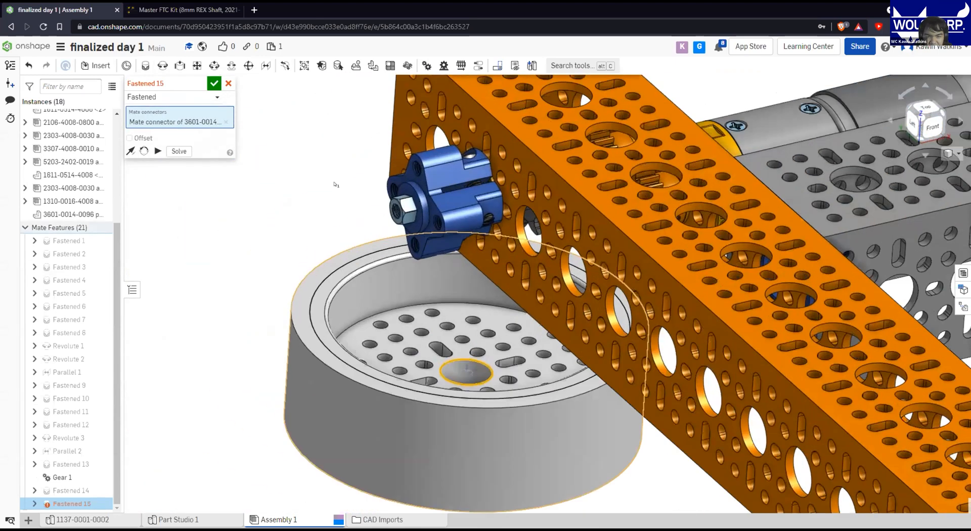
{"action": "scroll", "coordinate": [399, 200], "scroll_direction": "up", "scroll_amount": 4}
{"action": "scroll", "coordinate": [545, 241], "scroll_direction": "up", "scroll_amount": 2}
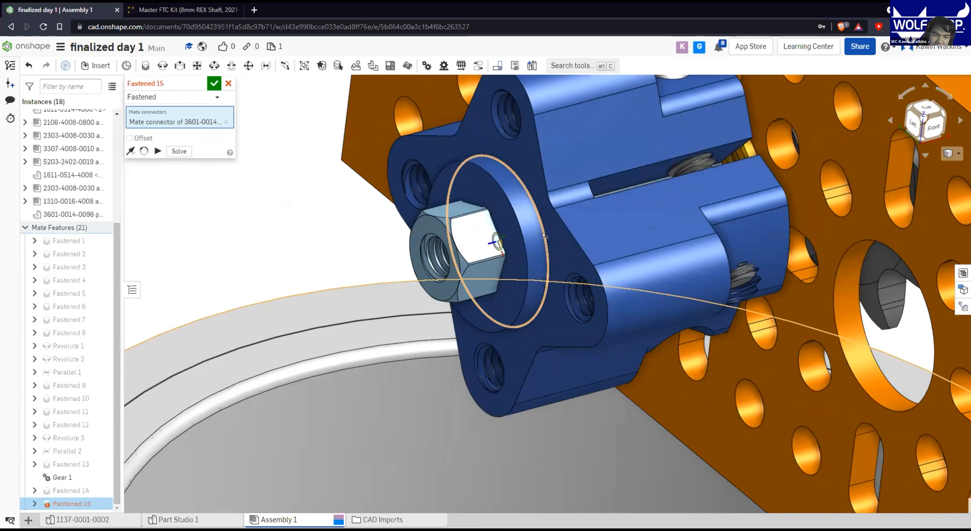
{"action": "left_click", "coordinate": [544, 235]}
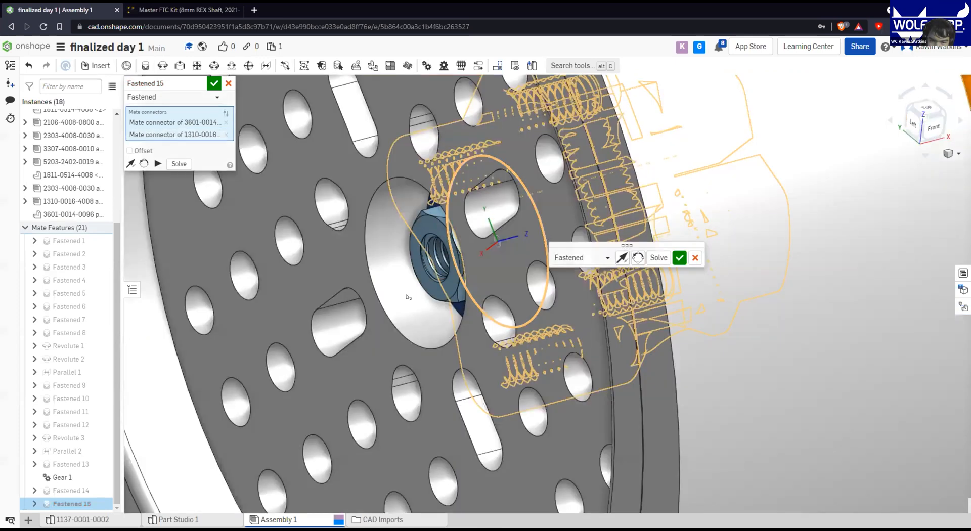
{"action": "scroll", "coordinate": [407, 296], "scroll_direction": "down", "scroll_amount": 7}
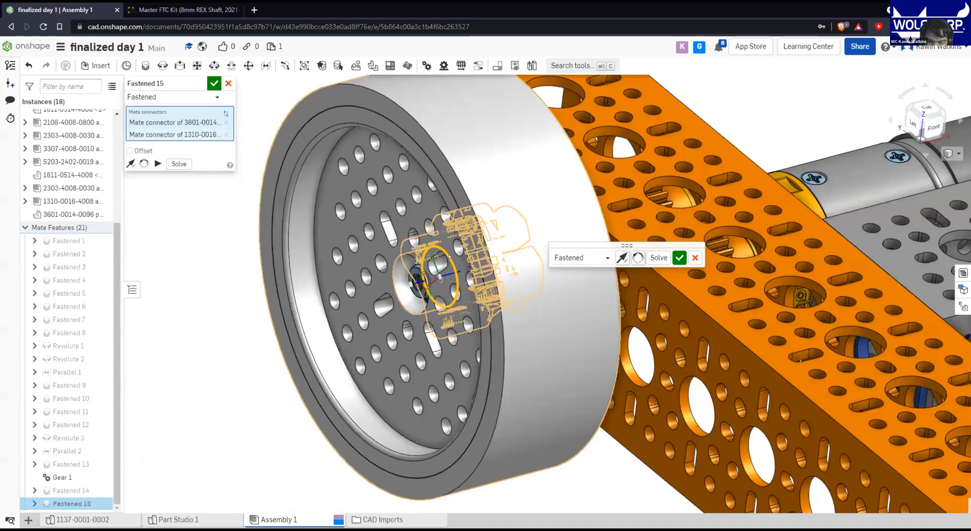
{"action": "left_click", "coordinate": [215, 84]}
{"action": "left_click", "coordinate": [228, 83]}
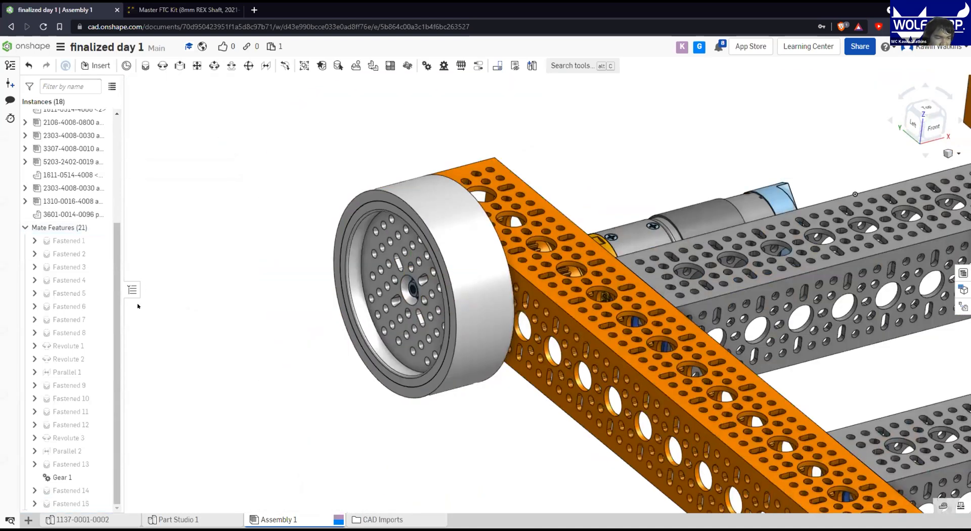
Turn the mounted wheel to check its rotation, and examine the chassis and motor from the back side
{"action": "left_click_drag", "start_coordinate": [451, 304], "coordinate": [628, 476]}
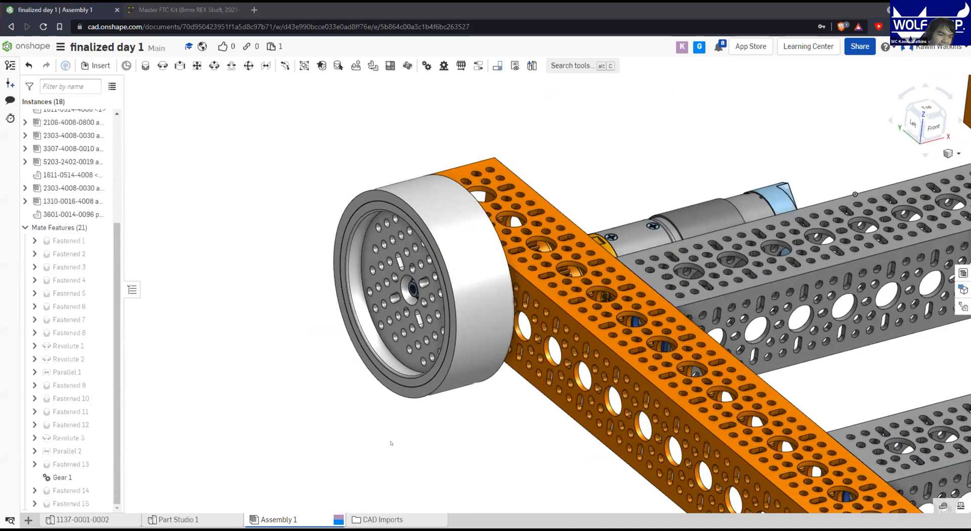
{"action": "right_click_drag", "start_coordinate": [397, 444], "coordinate": [423, 403]}
{"action": "scroll", "coordinate": [376, 403], "scroll_direction": "down", "scroll_amount": 2}
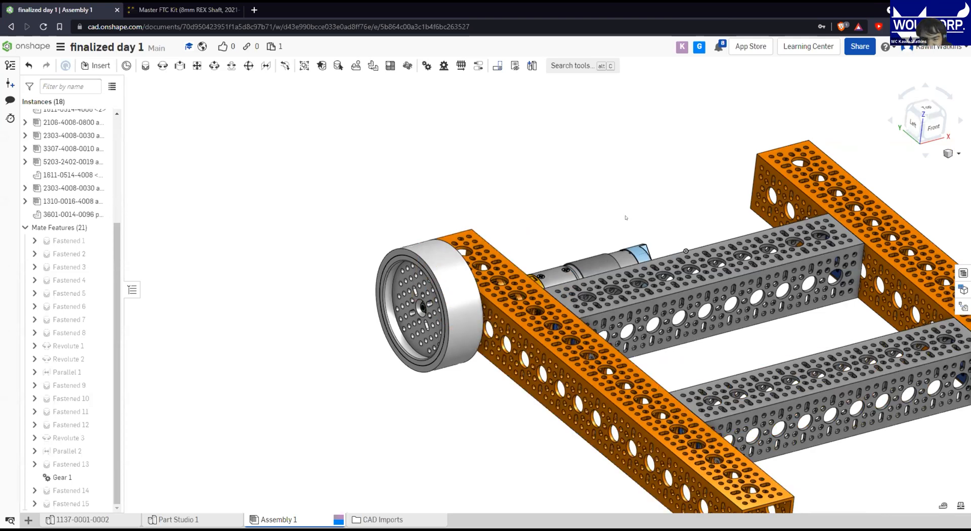
{"action": "right_click_drag", "start_coordinate": [628, 218], "coordinate": [657, 226]}
{"action": "right_click_drag", "start_coordinate": [709, 256], "coordinate": [594, 378]}
{"action": "right_click_drag", "start_coordinate": [683, 372], "coordinate": [536, 320]}
{"action": "scroll", "coordinate": [536, 320], "scroll_direction": "up", "scroll_amount": 3}
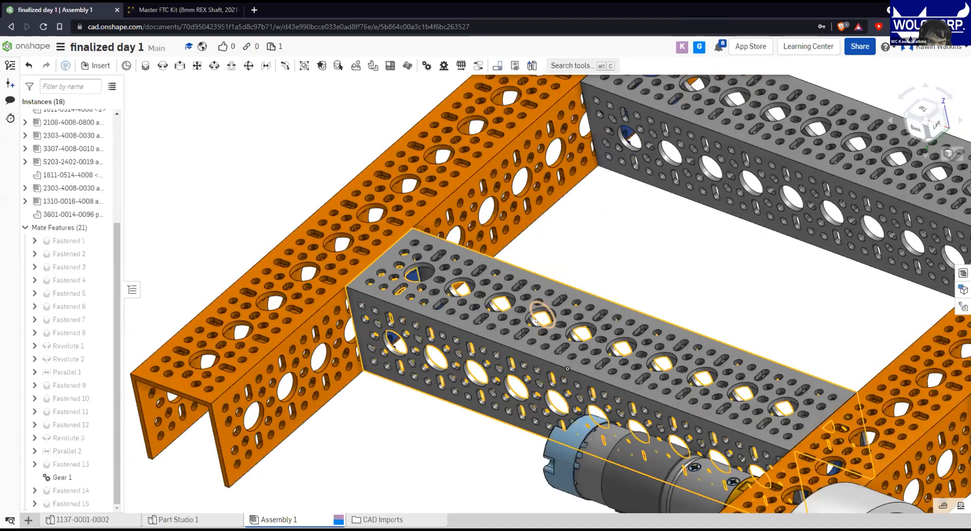
{"action": "scroll", "coordinate": [536, 319], "scroll_direction": "down", "scroll_amount": 2}
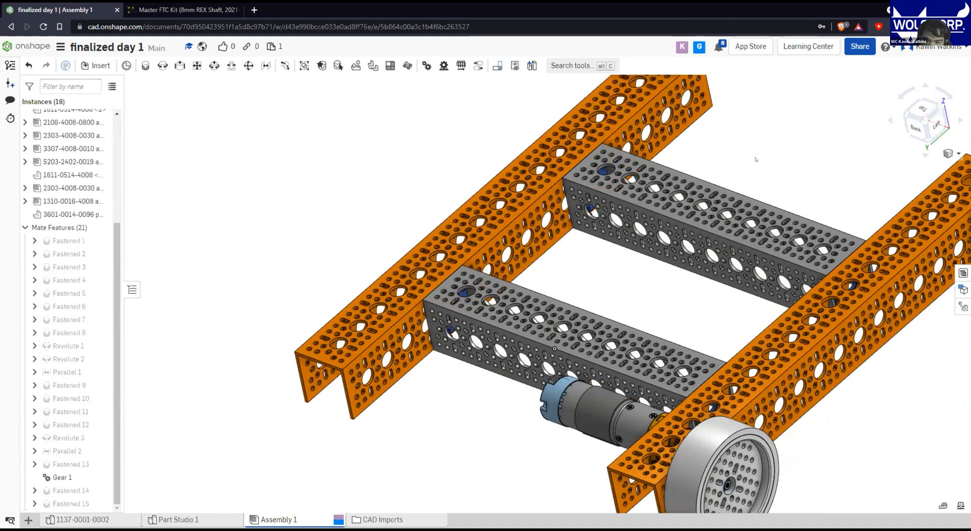
{"action": "right_click", "coordinate": [700, 185]}
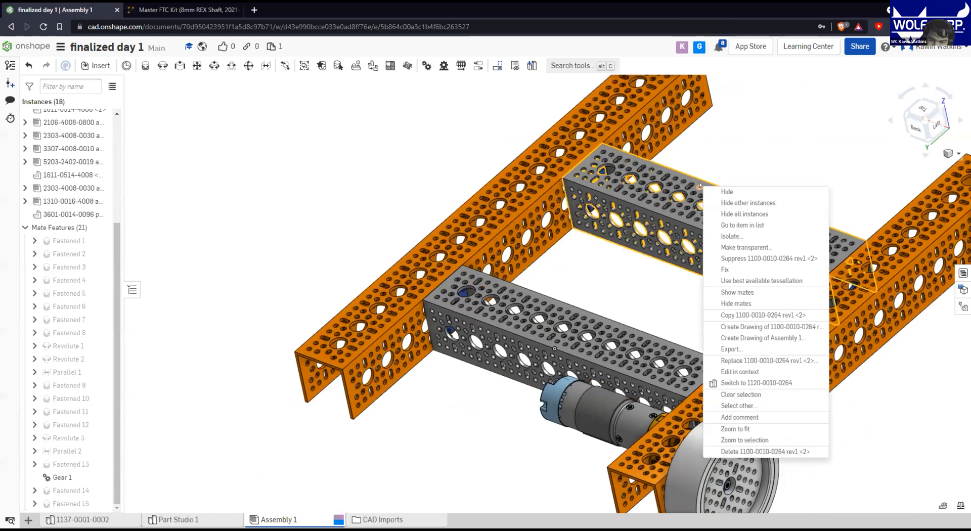
{"action": "left_click", "coordinate": [724, 269]}
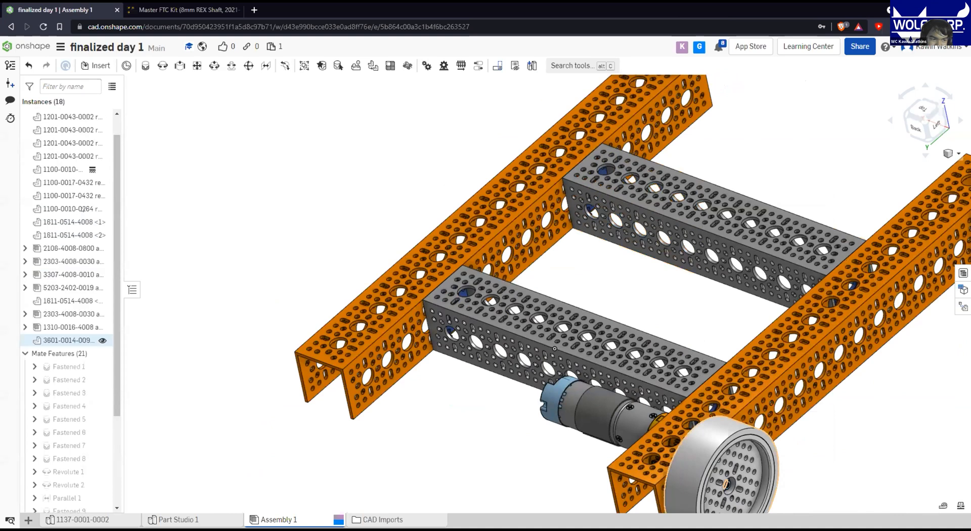
{"action": "scroll", "coordinate": [84, 210], "scroll_direction": "up", "scroll_amount": 1}
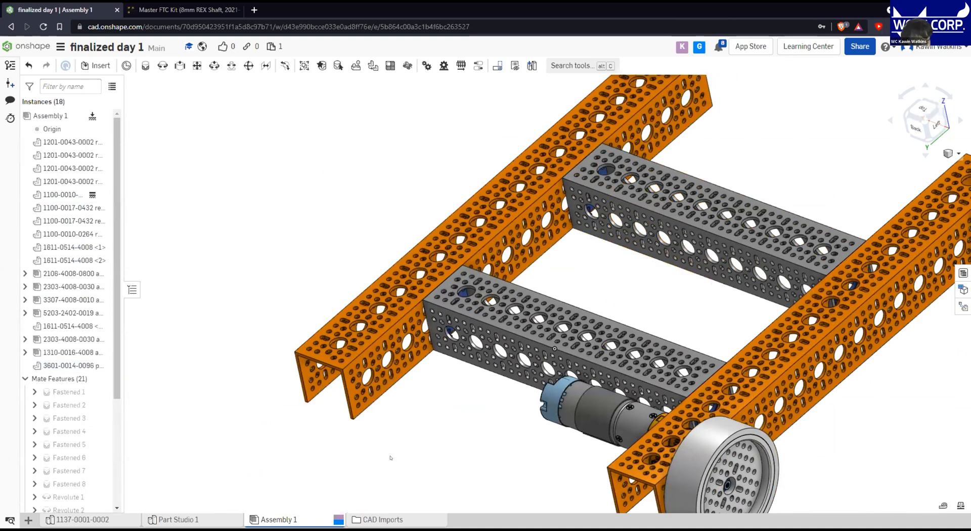
{"action": "key", "text": "ctrl+z"}
{"action": "right_click_drag", "start_coordinate": [440, 365], "coordinate": [554, 324]}
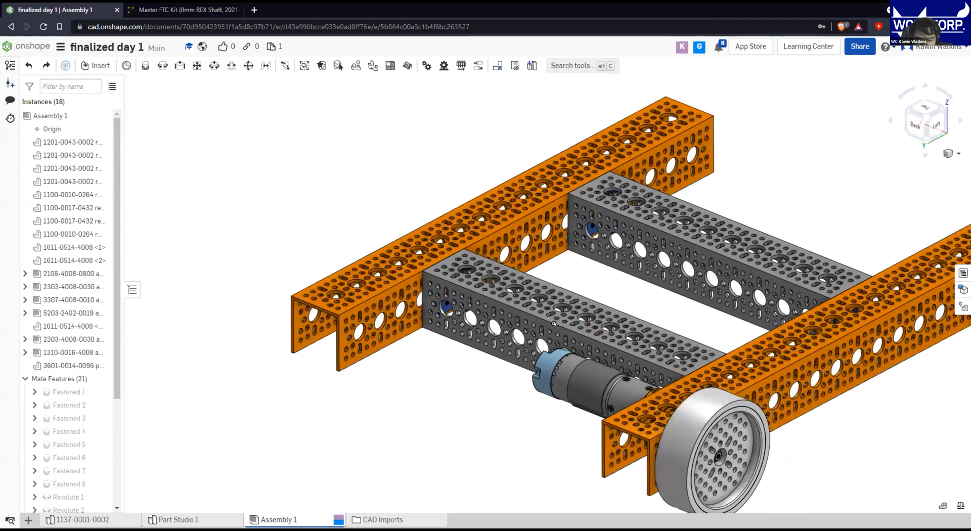
{"action": "right_click_drag", "start_coordinate": [470, 412], "coordinate": [397, 395]}
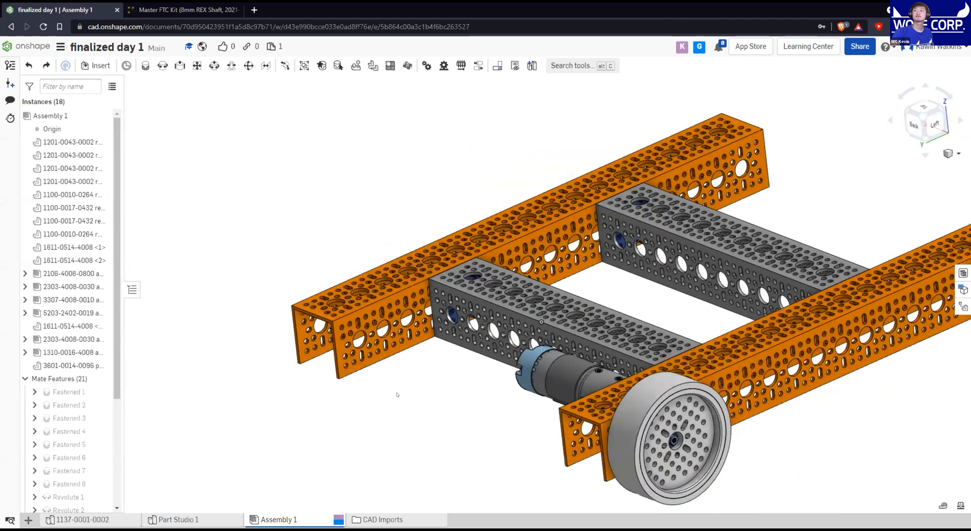
{"action": "right_click_drag", "start_coordinate": [189, 404], "coordinate": [175, 411]}
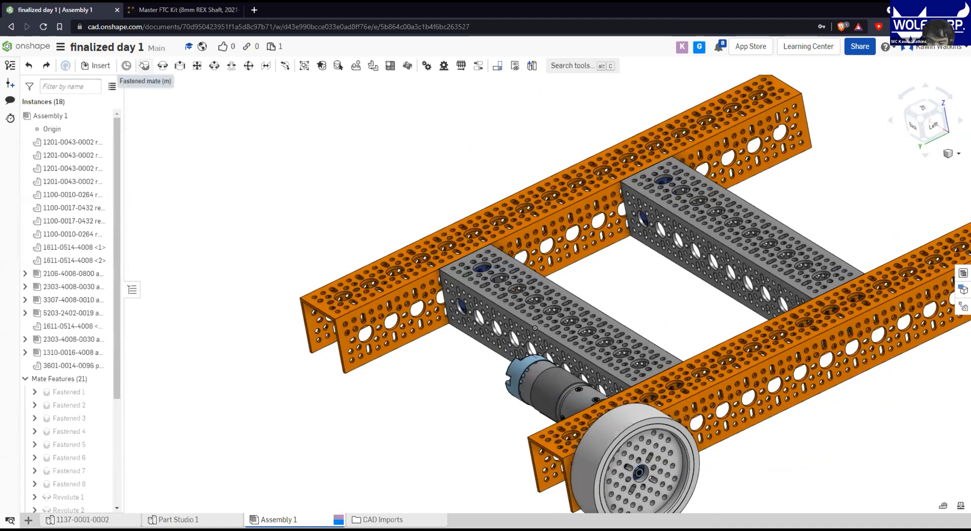
{"action": "left_click", "coordinate": [145, 66]}
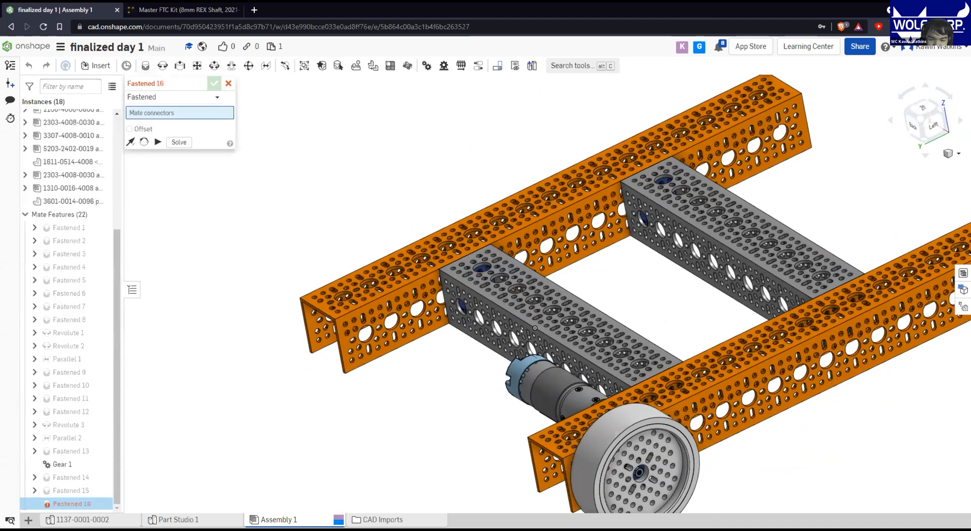
{"action": "scroll", "coordinate": [602, 290], "scroll_direction": "up", "scroll_amount": 2}
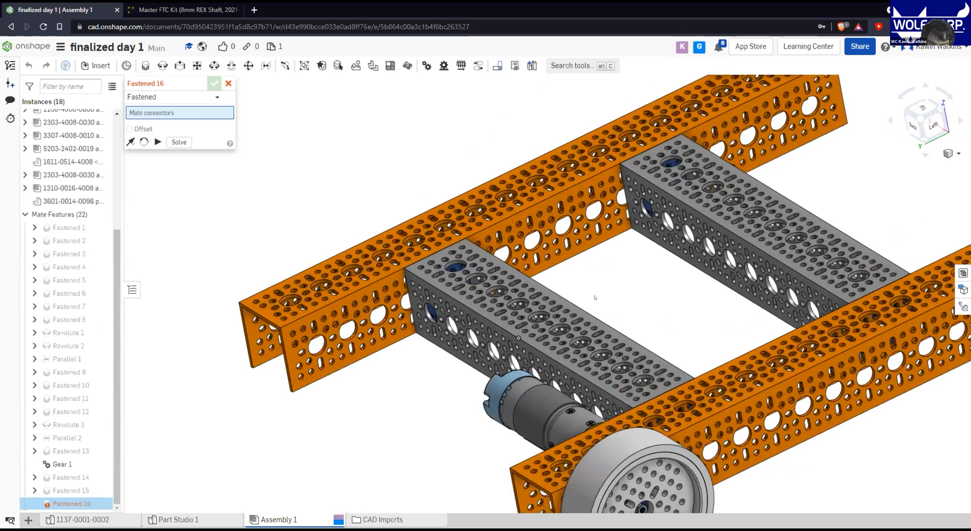
{"action": "scroll", "coordinate": [591, 298], "scroll_direction": "up", "scroll_amount": 3}
{"action": "scroll", "coordinate": [440, 399], "scroll_direction": "up", "scroll_amount": 10}
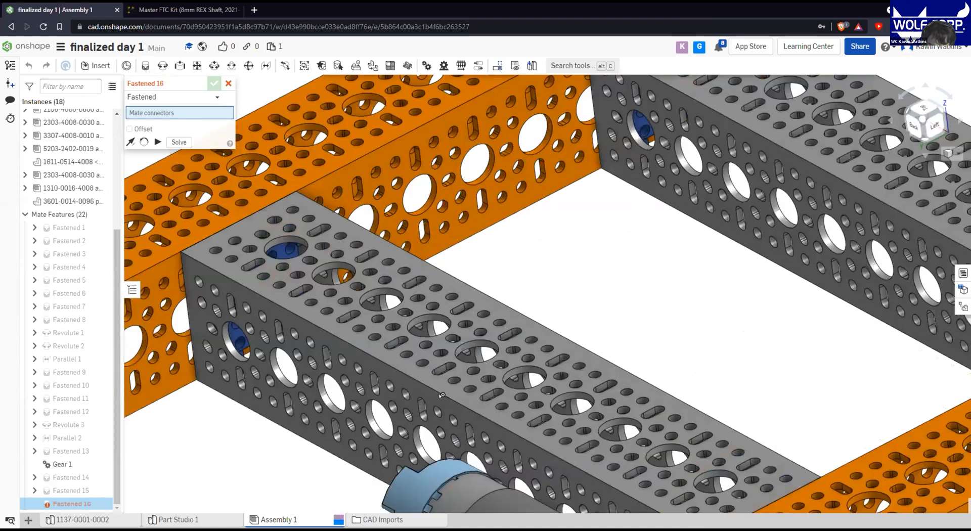
{"action": "scroll", "coordinate": [445, 403], "scroll_direction": "up", "scroll_amount": 3}
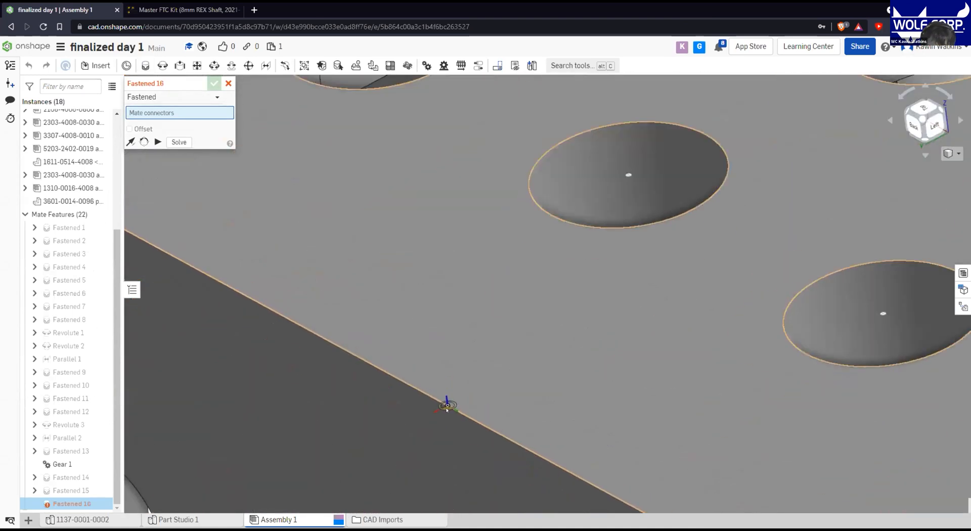
{"action": "scroll", "coordinate": [448, 402], "scroll_direction": "down", "scroll_amount": 5}
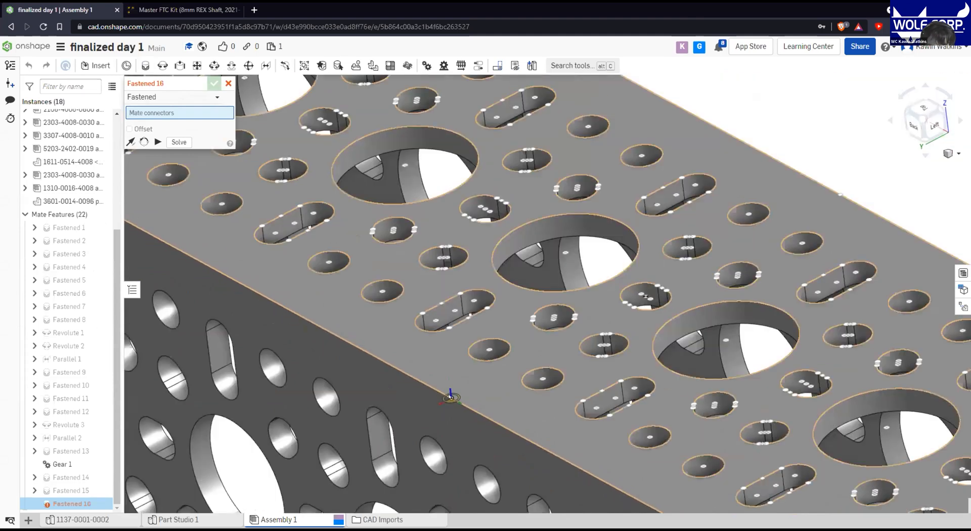
{"action": "scroll", "coordinate": [450, 398], "scroll_direction": "down", "scroll_amount": 8}
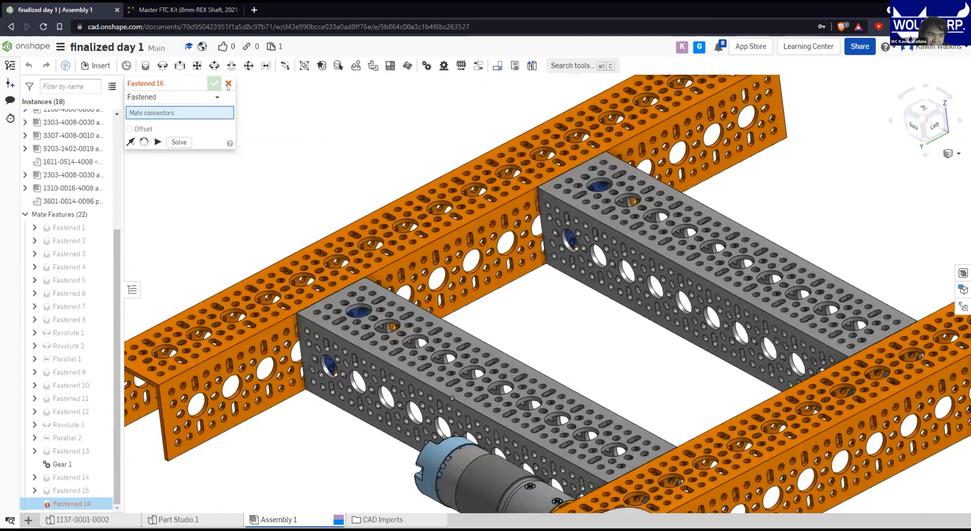
{"action": "left_click", "coordinate": [228, 84]}
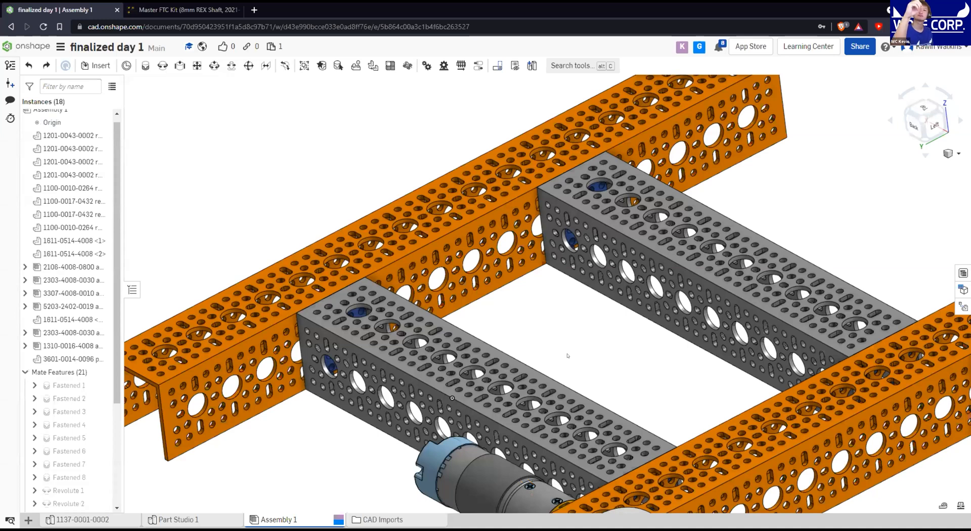
{"action": "scroll", "coordinate": [567, 355], "scroll_direction": "down", "scroll_amount": 2}
{"action": "scroll", "coordinate": [567, 355], "scroll_direction": "down", "scroll_amount": 4}
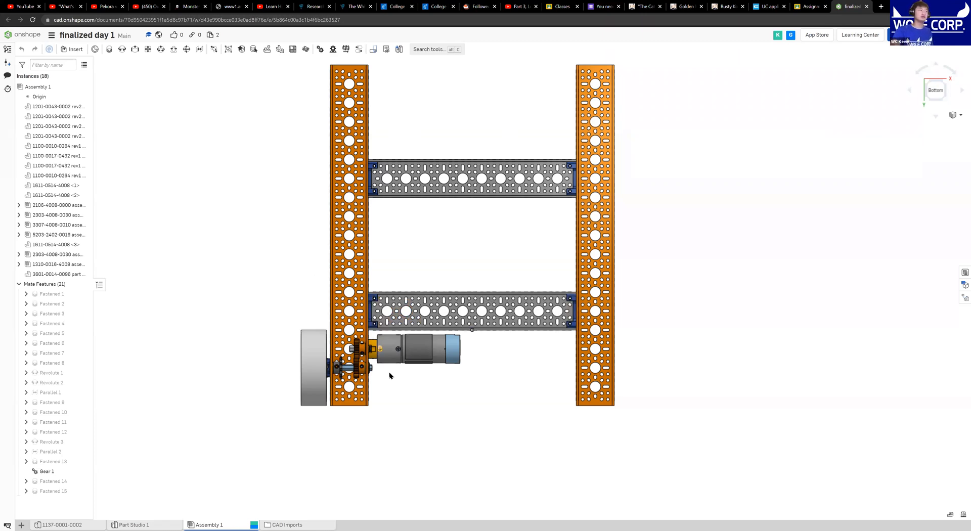
{"action": "scroll", "coordinate": [310, 348], "scroll_direction": "up", "scroll_amount": 2}
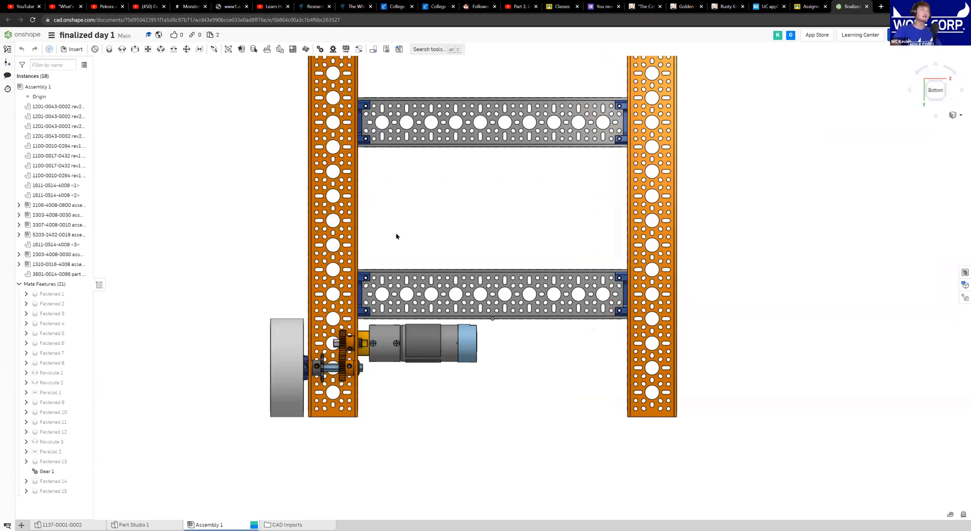
{"action": "middle_click_drag", "start_coordinate": [345, 203], "coordinate": [357, 260]}
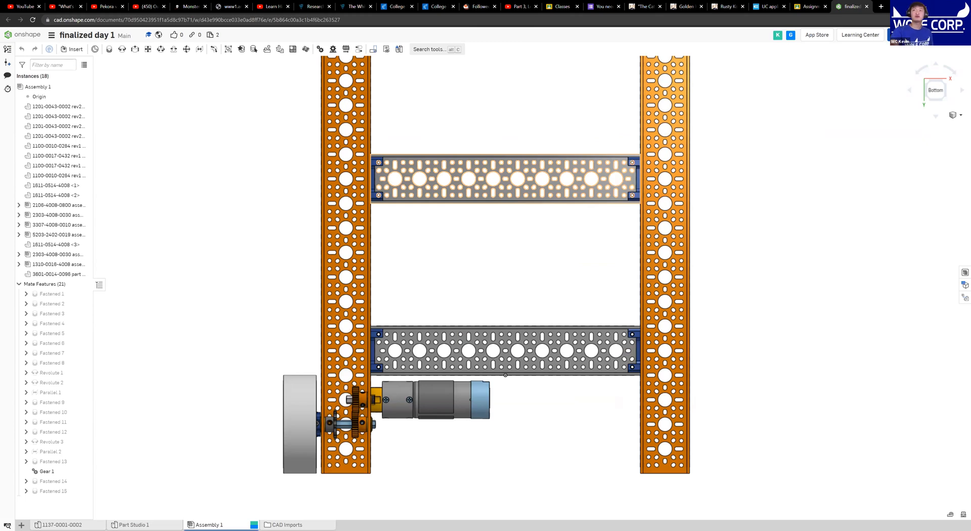
{"action": "left_click", "coordinate": [74, 49]}
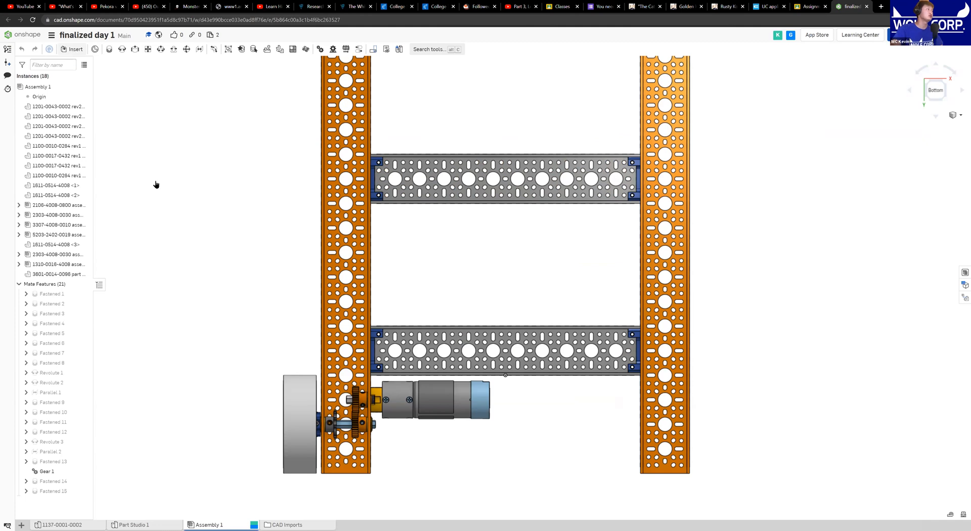
{"action": "scroll", "coordinate": [162, 204], "scroll_direction": "down", "scroll_amount": 6}
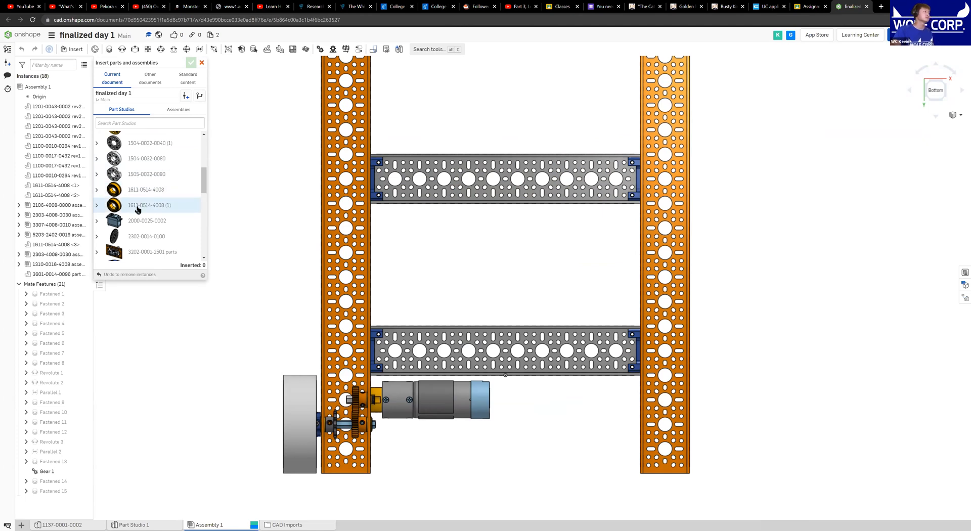
{"action": "left_click", "coordinate": [96, 191]}
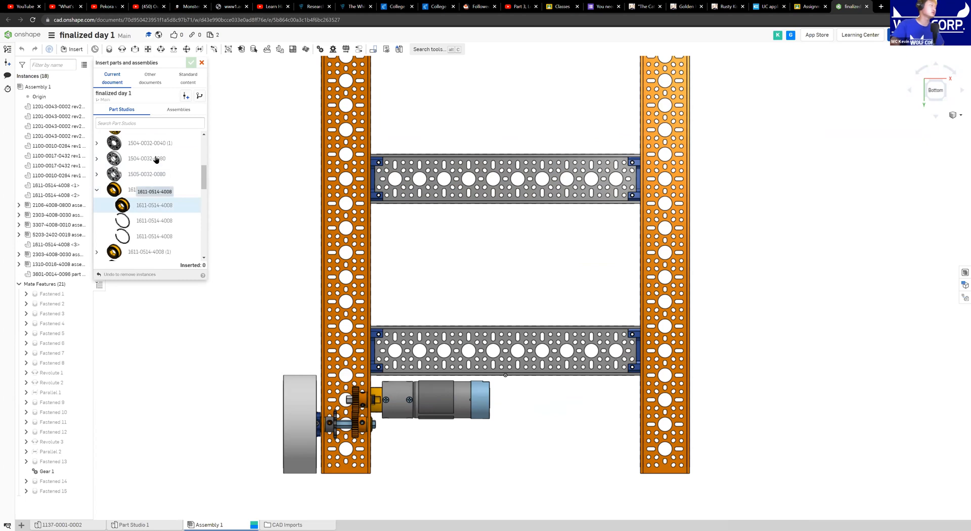
{"action": "left_click", "coordinate": [179, 206]}
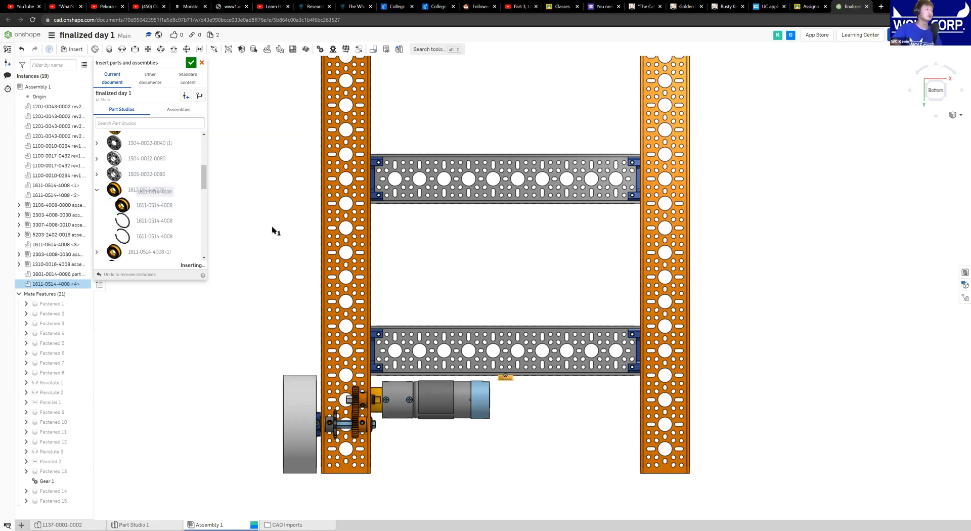
{"action": "left_click", "coordinate": [245, 214]}
{"action": "left_click", "coordinate": [271, 240]}
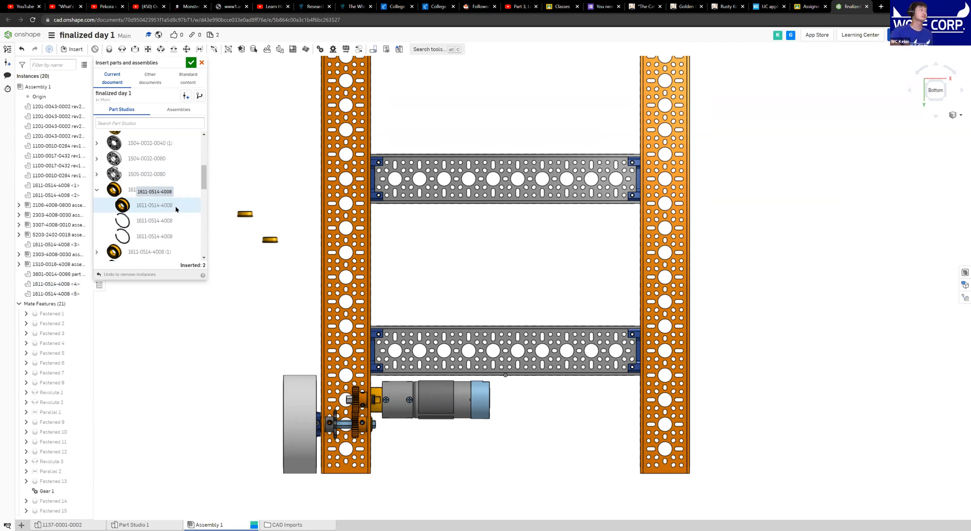
Finish inserting the bearings and start a revolute mate using the circular edge where the flange meets the barrel on the bearing nearer the orange channel
{"action": "left_click", "coordinate": [191, 64]}
{"action": "scroll", "coordinate": [275, 263], "scroll_direction": "up", "scroll_amount": 5}
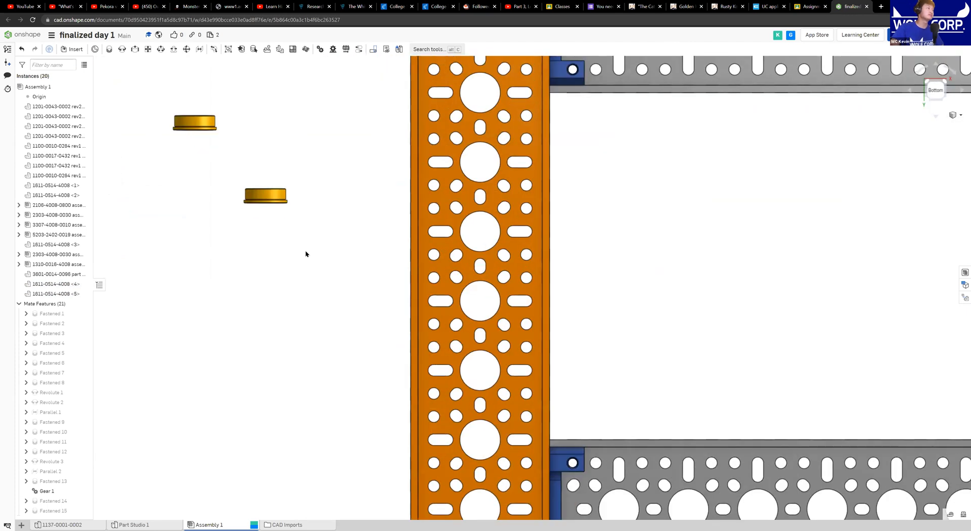
{"action": "middle_click_drag", "start_coordinate": [332, 220], "coordinate": [325, 257]}
{"action": "right_click_drag", "start_coordinate": [331, 240], "coordinate": [334, 258]}
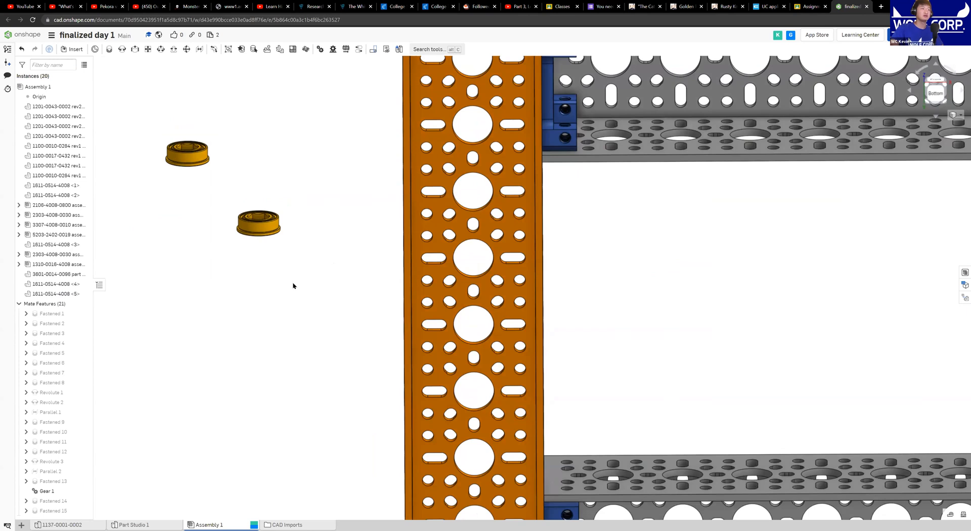
{"action": "right_click_drag", "start_coordinate": [622, 318], "coordinate": [565, 301]}
{"action": "middle_click_drag", "start_coordinate": [565, 302], "coordinate": [602, 259]}
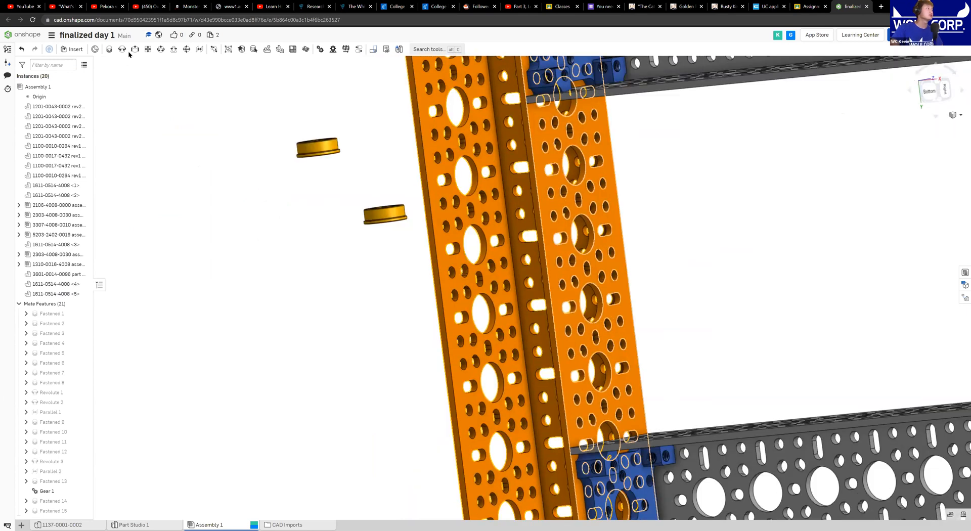
{"action": "left_click", "coordinate": [122, 49]}
{"action": "right_click_drag", "start_coordinate": [349, 277], "coordinate": [374, 222]}
{"action": "scroll", "coordinate": [375, 226], "scroll_direction": "up", "scroll_amount": 6}
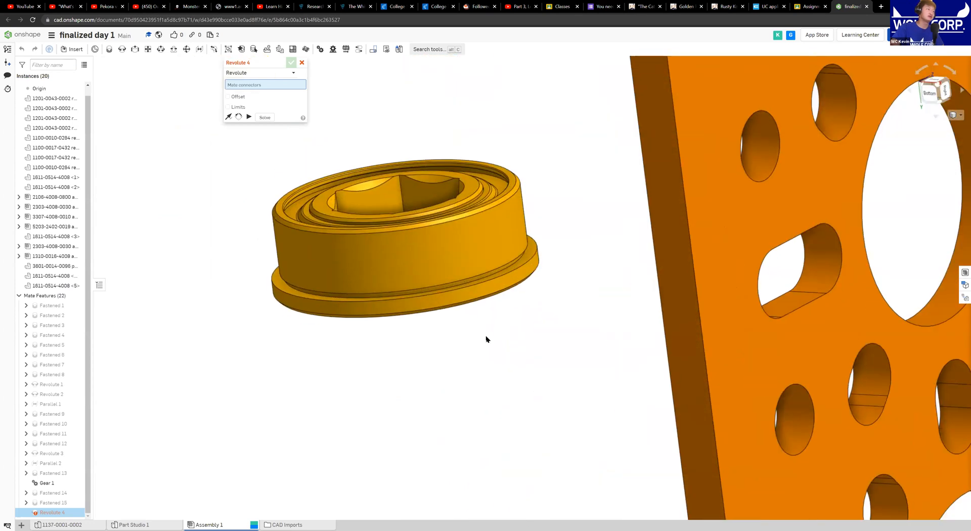
{"action": "right_click_drag", "start_coordinate": [485, 339], "coordinate": [488, 288]}
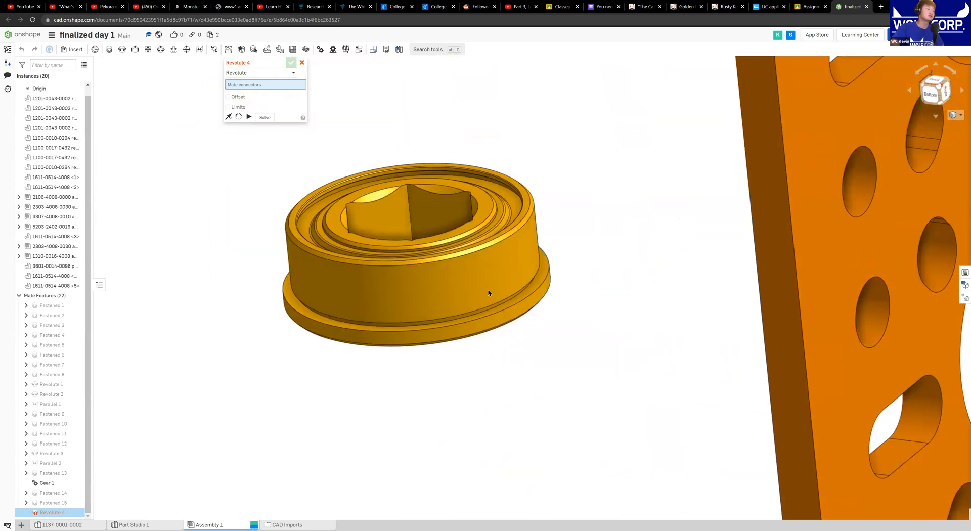
{"action": "left_click", "coordinate": [512, 303]}
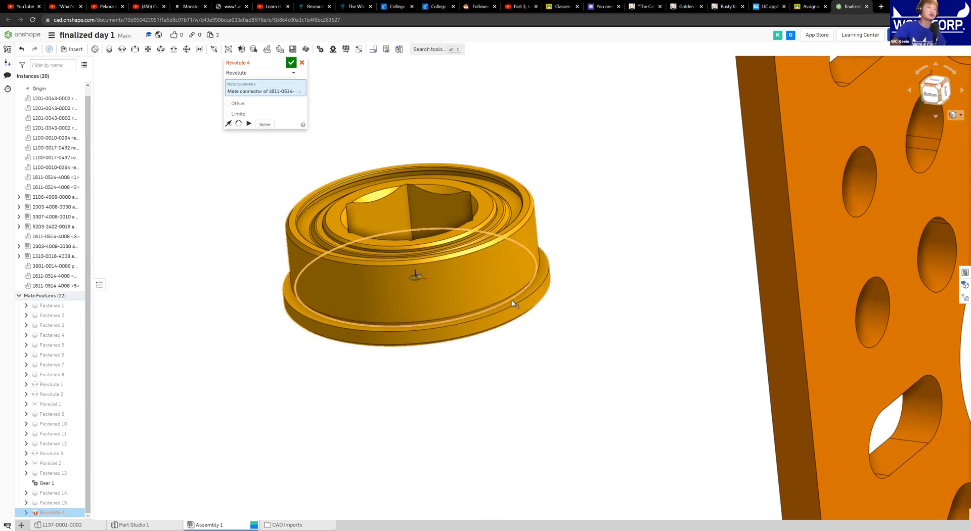
Pick the inside edge of the inner wall's large hole midway between the cross channels, flip the bearing's direction and accept the revolute mate
{"action": "scroll", "coordinate": [512, 302], "scroll_direction": "up", "scroll_amount": 3}
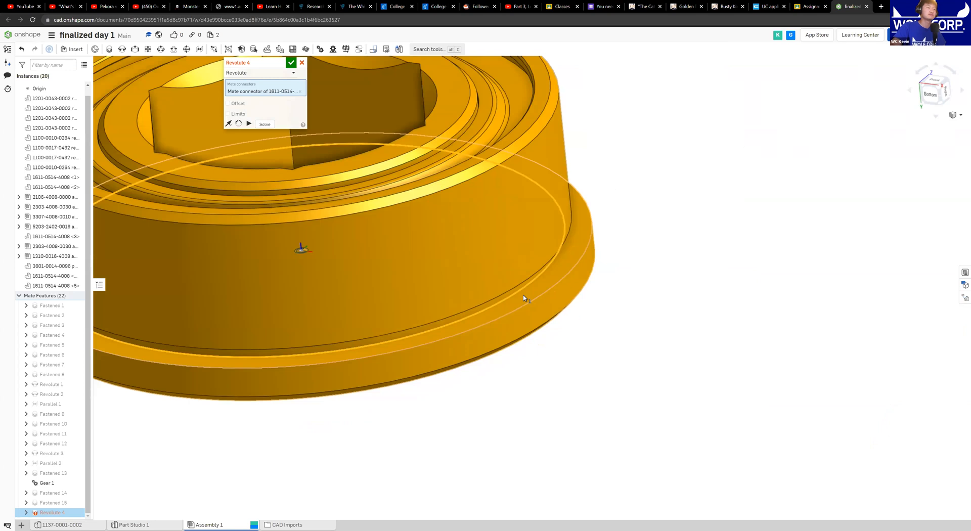
{"action": "scroll", "coordinate": [524, 298], "scroll_direction": "down", "scroll_amount": 2}
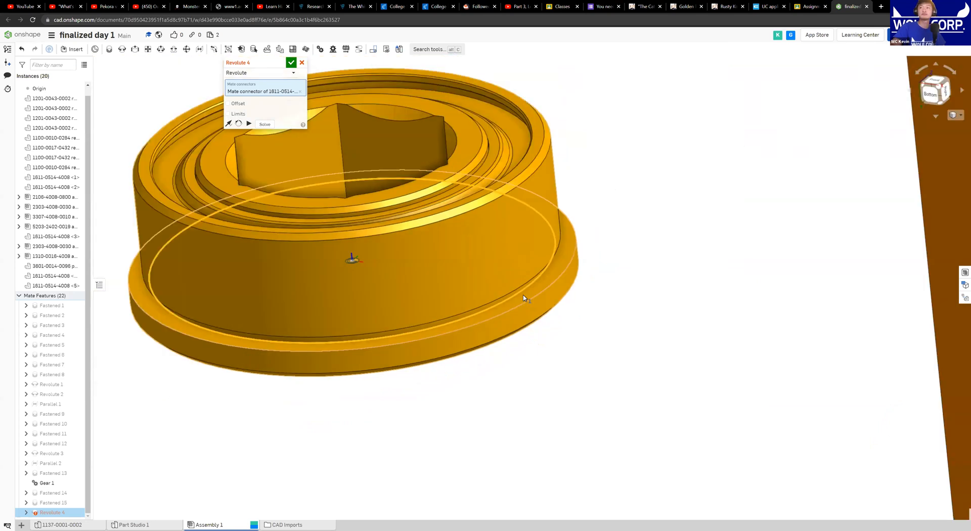
{"action": "scroll", "coordinate": [632, 329], "scroll_direction": "down", "scroll_amount": 5}
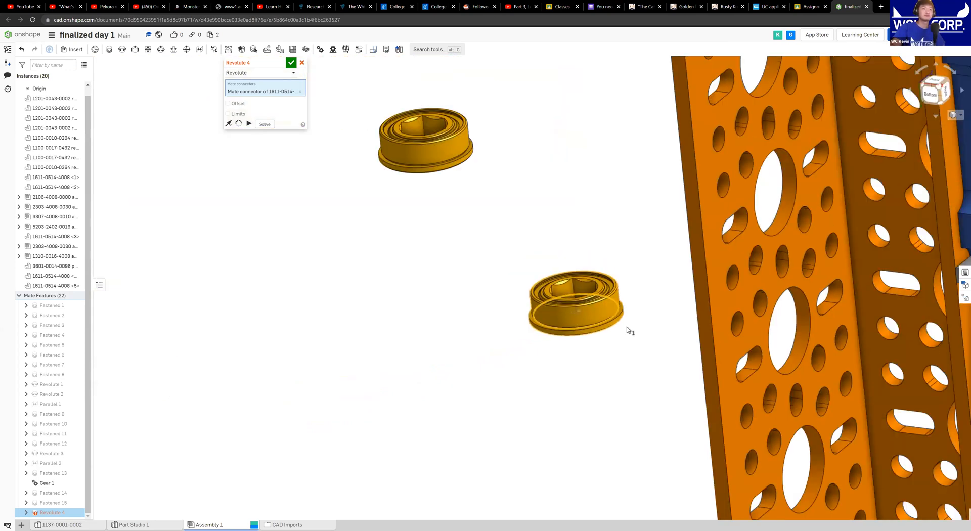
{"action": "scroll", "coordinate": [743, 373], "scroll_direction": "up", "scroll_amount": 3}
{"action": "scroll", "coordinate": [526, 428], "scroll_direction": "down", "scroll_amount": 3}
{"action": "middle_click_drag", "start_coordinate": [525, 430], "coordinate": [531, 211]}
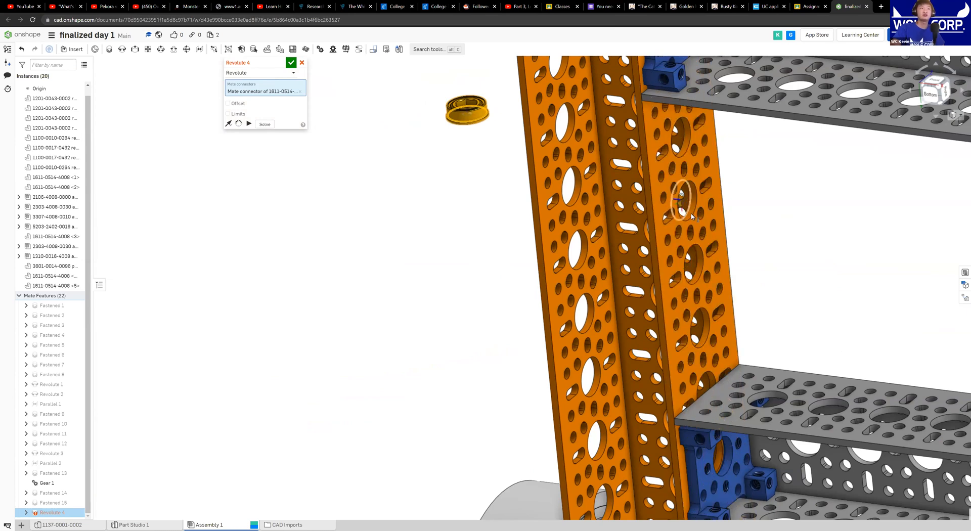
{"action": "mouse_move", "coordinate": [697, 219]}
{"action": "right_mouse_down"}
{"action": "mouse_move", "coordinate": [728, 223]}
{"action": "mouse_move", "coordinate": [705, 218]}
{"action": "right_mouse_up"}
{"action": "scroll", "coordinate": [700, 210], "scroll_direction": "up", "scroll_amount": 5}
{"action": "scroll", "coordinate": [700, 210], "scroll_direction": "up", "scroll_amount": 5}
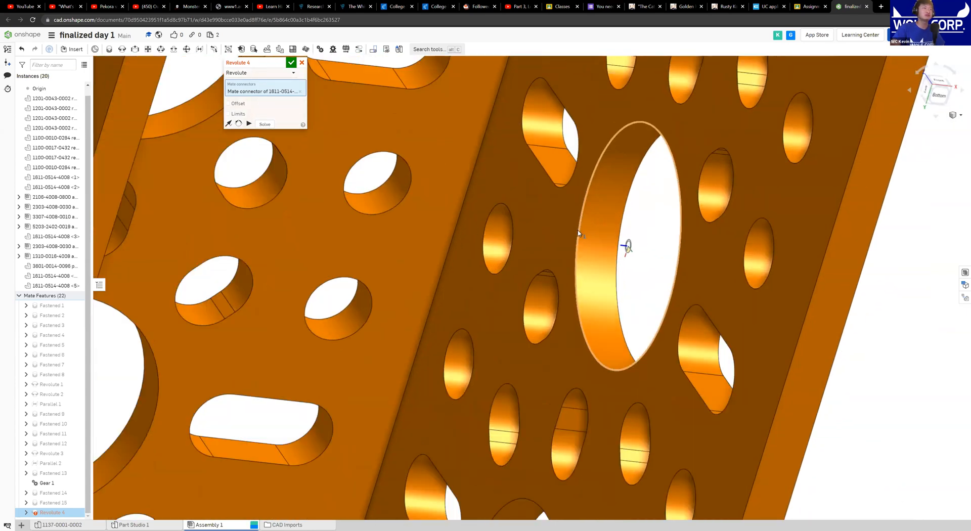
{"action": "left_click", "coordinate": [627, 246]}
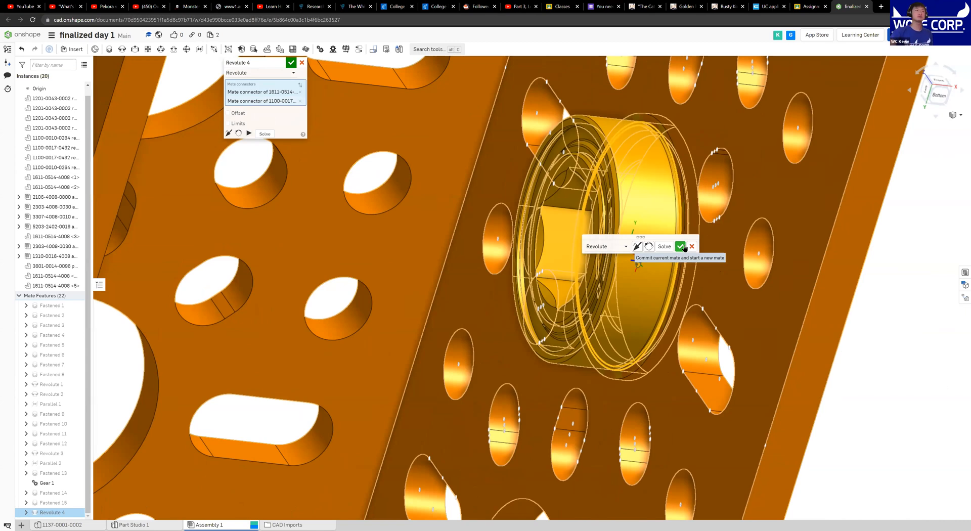
{"action": "left_click", "coordinate": [637, 247]}
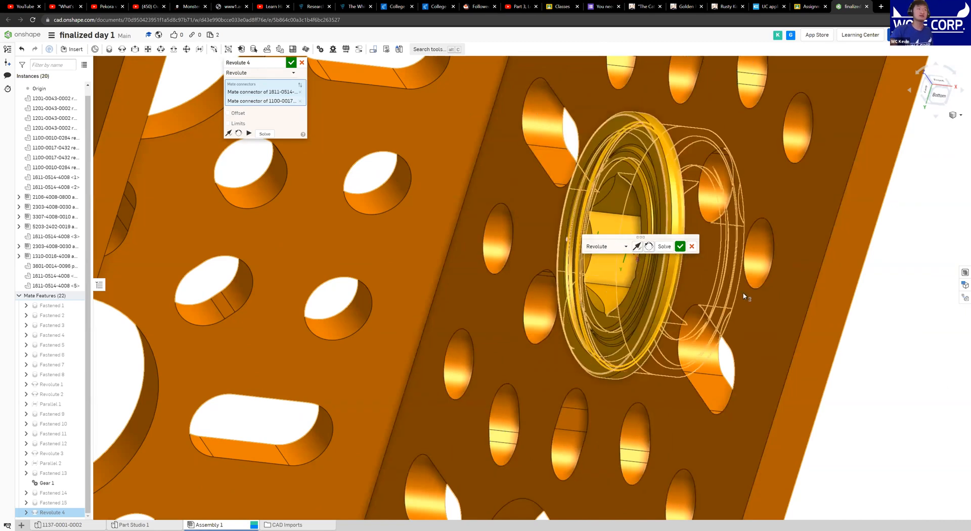
{"action": "left_click", "coordinate": [680, 247]}
Examine how the mated bearing sits in the orange channel's inner wall, including in the bottom view
{"action": "scroll", "coordinate": [837, 330], "scroll_direction": "down", "scroll_amount": 5}
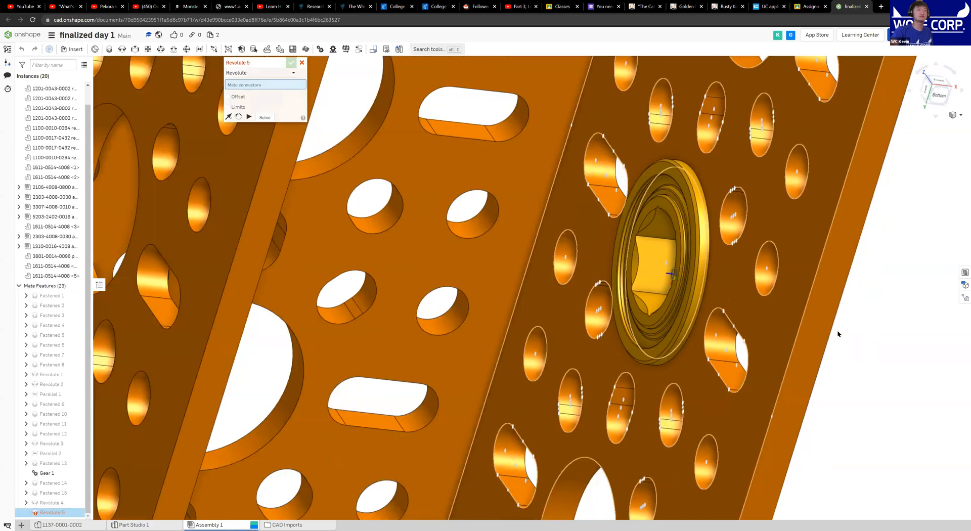
{"action": "middle_click_drag", "start_coordinate": [831, 325], "coordinate": [654, 284]}
{"action": "right_click_drag", "start_coordinate": [654, 283], "coordinate": [638, 280]}
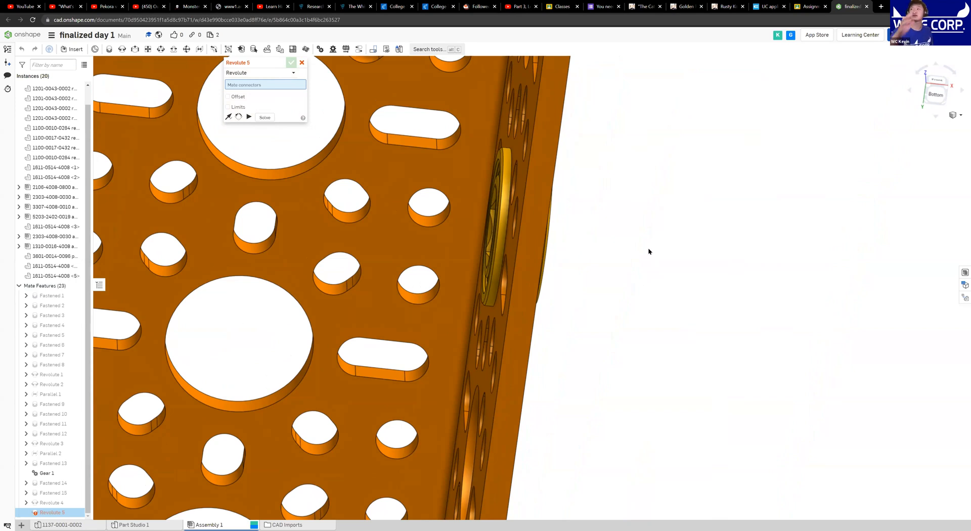
{"action": "right_click_drag", "start_coordinate": [648, 247], "coordinate": [606, 246]}
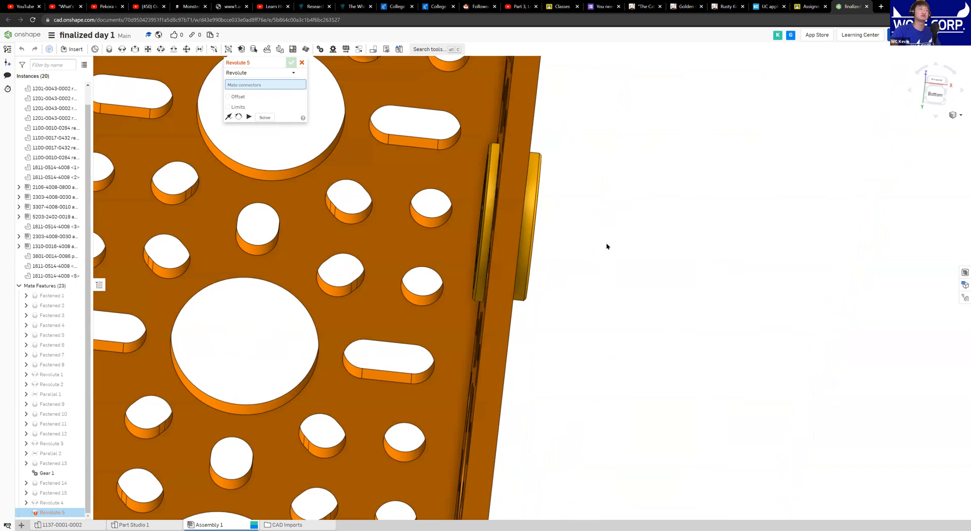
{"action": "left_click", "coordinate": [932, 76]}
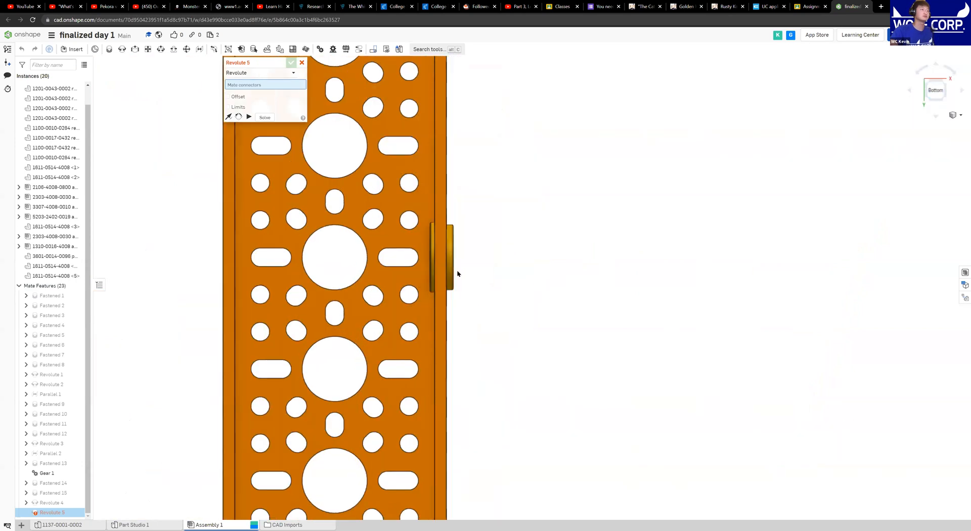
{"action": "scroll", "coordinate": [457, 269], "scroll_direction": "up", "scroll_amount": 4}
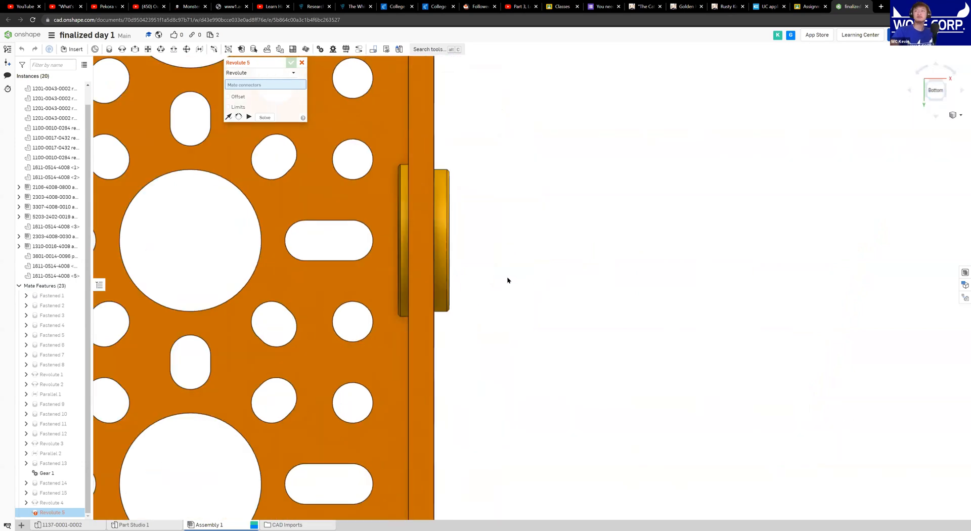
{"action": "right_click_drag", "start_coordinate": [509, 332], "coordinate": [495, 403]}
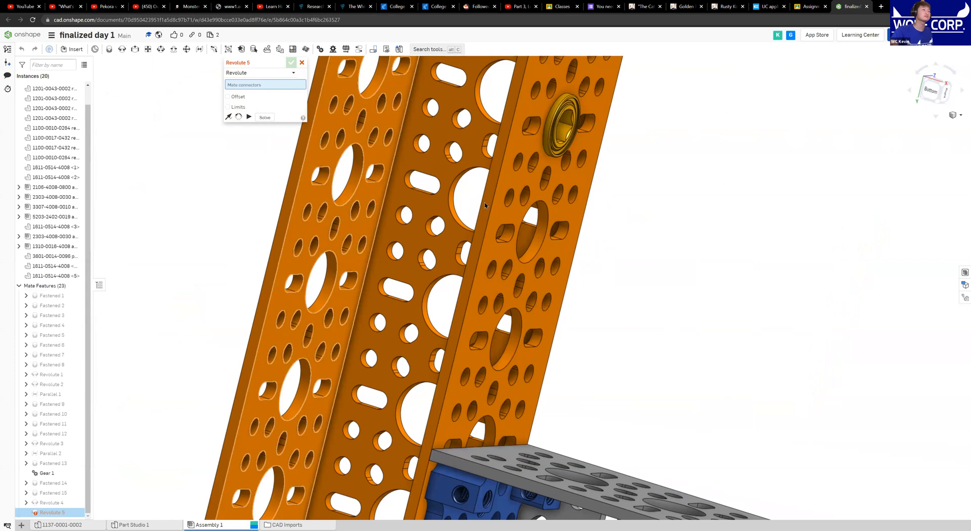
Pick the circular edge where the flange meets the barrel on the remaining loose bearing as the next revolute mate's first connector
{"action": "scroll", "coordinate": [505, 215], "scroll_direction": "down", "scroll_amount": 4}
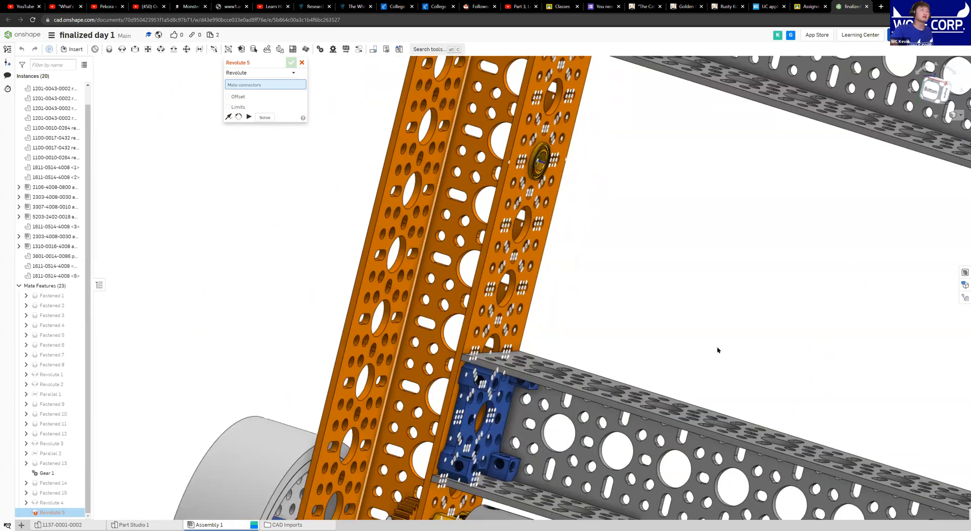
{"action": "scroll", "coordinate": [723, 343], "scroll_direction": "down", "scroll_amount": 5}
{"action": "scroll", "coordinate": [605, 180], "scroll_direction": "up", "scroll_amount": 5}
{"action": "right_click_drag", "start_coordinate": [537, 243], "coordinate": [516, 217]}
{"action": "scroll", "coordinate": [514, 213], "scroll_direction": "up", "scroll_amount": 8}
{"action": "scroll", "coordinate": [507, 207], "scroll_direction": "up", "scroll_amount": 2}
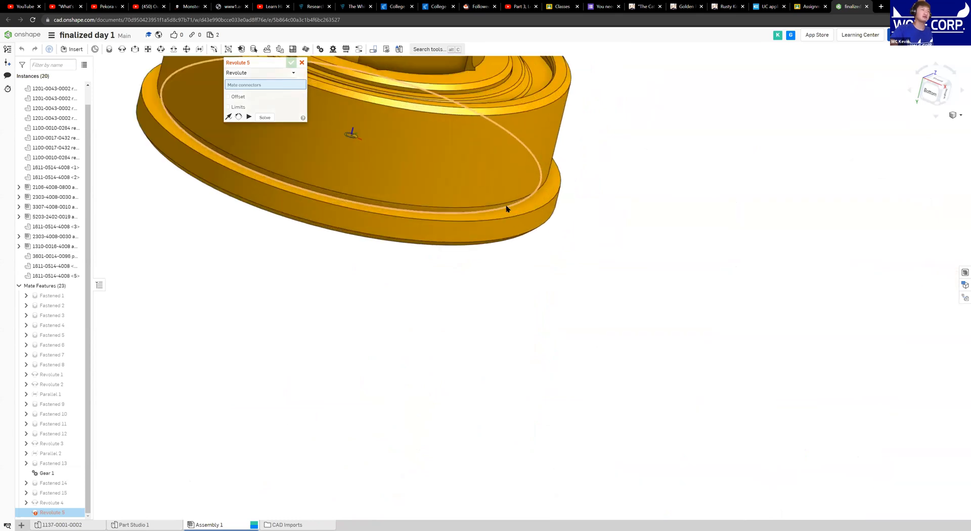
{"action": "left_click", "coordinate": [507, 209]}
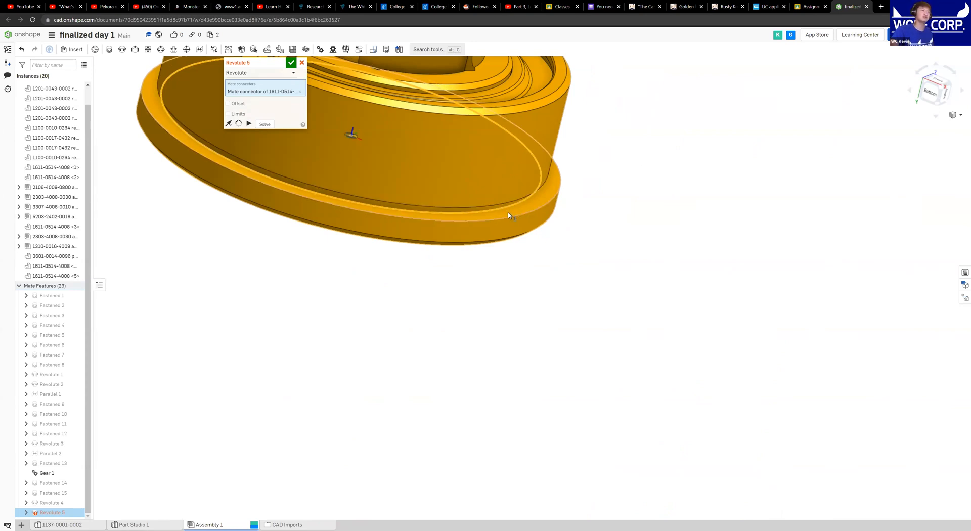
Pick the outer wall's large hole opposite the mounted bearing, accept the revolute mate, and leave the Revolute command in the bottom view
{"action": "scroll", "coordinate": [582, 303], "scroll_direction": "down", "scroll_amount": 3}
{"action": "scroll", "coordinate": [602, 212], "scroll_direction": "down", "scroll_amount": 3}
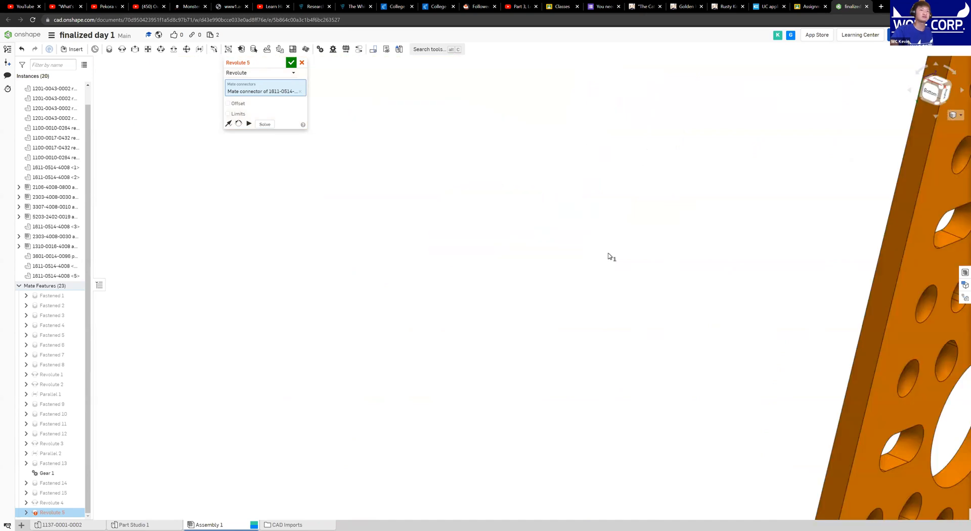
{"action": "scroll", "coordinate": [708, 294], "scroll_direction": "down", "scroll_amount": 3}
{"action": "scroll", "coordinate": [733, 283], "scroll_direction": "up", "scroll_amount": 3}
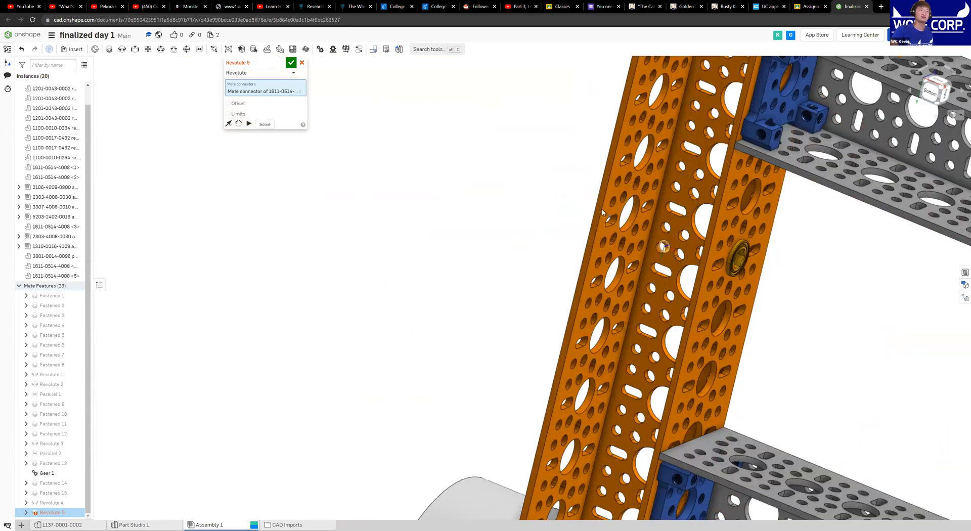
{"action": "scroll", "coordinate": [588, 217], "scroll_direction": "up", "scroll_amount": 3}
{"action": "scroll", "coordinate": [588, 216], "scroll_direction": "up", "scroll_amount": 3}
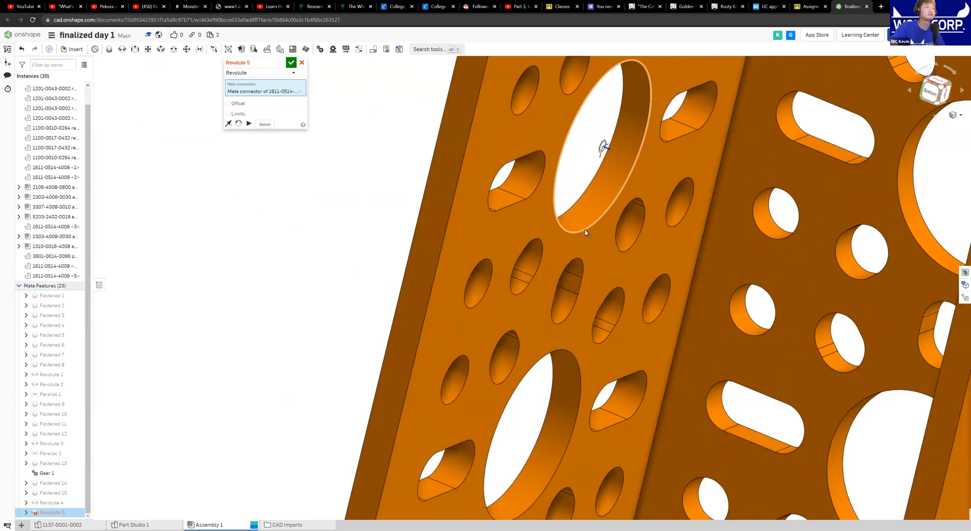
{"action": "left_click", "coordinate": [585, 232]}
{"action": "right_click_drag", "start_coordinate": [698, 295], "coordinate": [375, 226]}
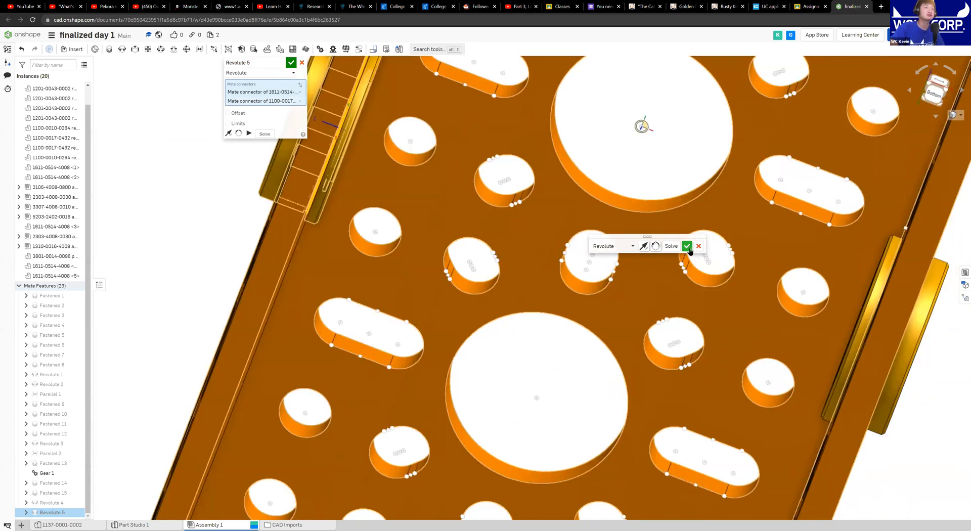
{"action": "left_click", "coordinate": [689, 248]}
{"action": "scroll", "coordinate": [694, 256], "scroll_direction": "down", "scroll_amount": 5}
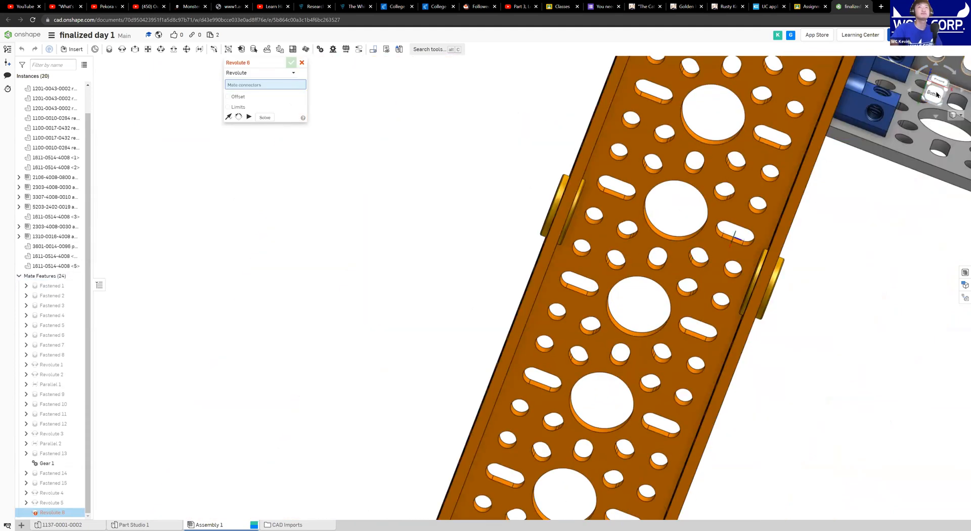
{"action": "left_click", "coordinate": [935, 94]}
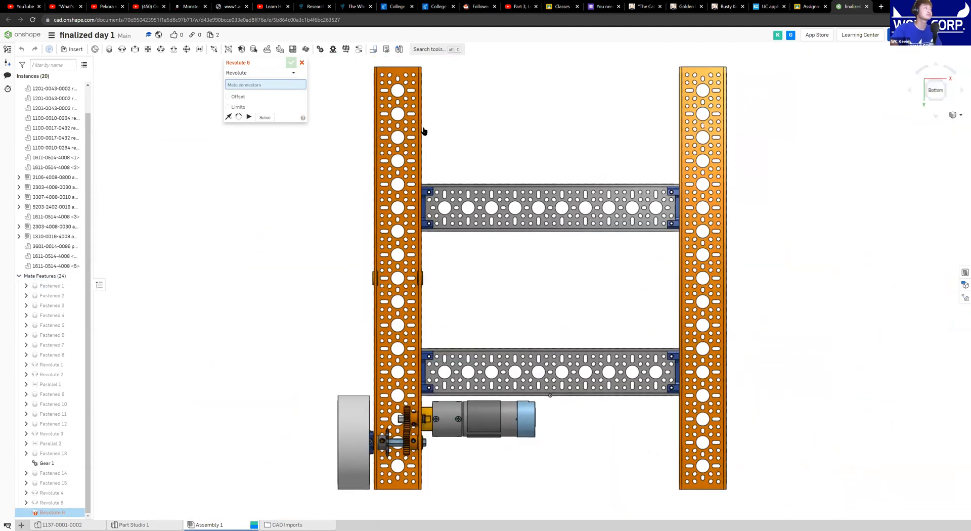
{"action": "key", "text": "Escape"}
Examine the two opposing bearings in the orange channel and their position relative to the cross channels, motor, gears and wheel
{"action": "scroll", "coordinate": [404, 302], "scroll_direction": "up", "scroll_amount": 8}
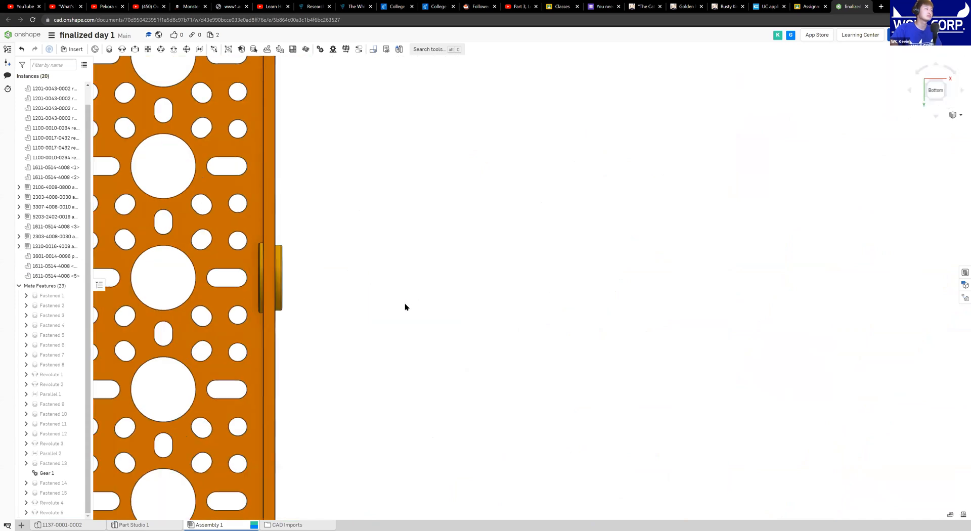
{"action": "scroll", "coordinate": [687, 302], "scroll_direction": "down", "scroll_amount": 2}
{"action": "middle_click_drag", "start_coordinate": [678, 395], "coordinate": [666, 253]}
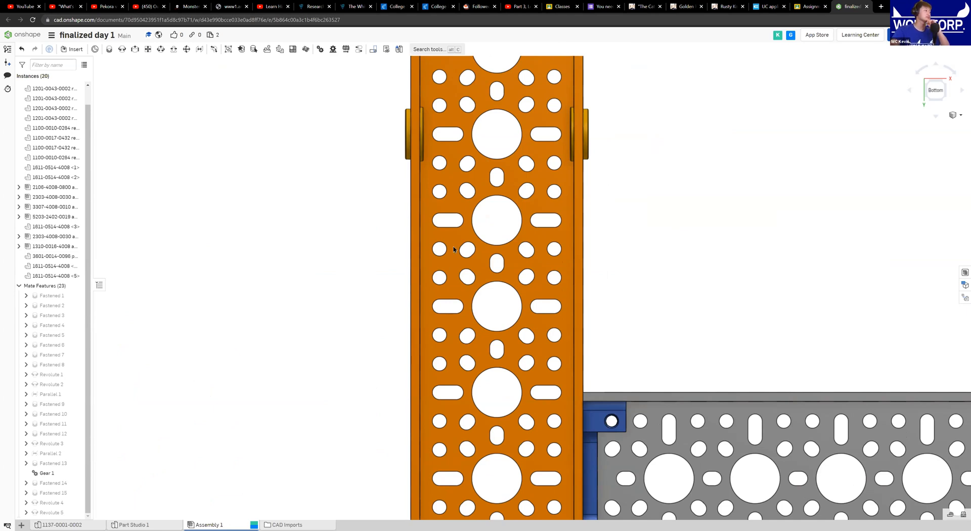
{"action": "right_click_drag", "start_coordinate": [483, 262], "coordinate": [515, 333]}
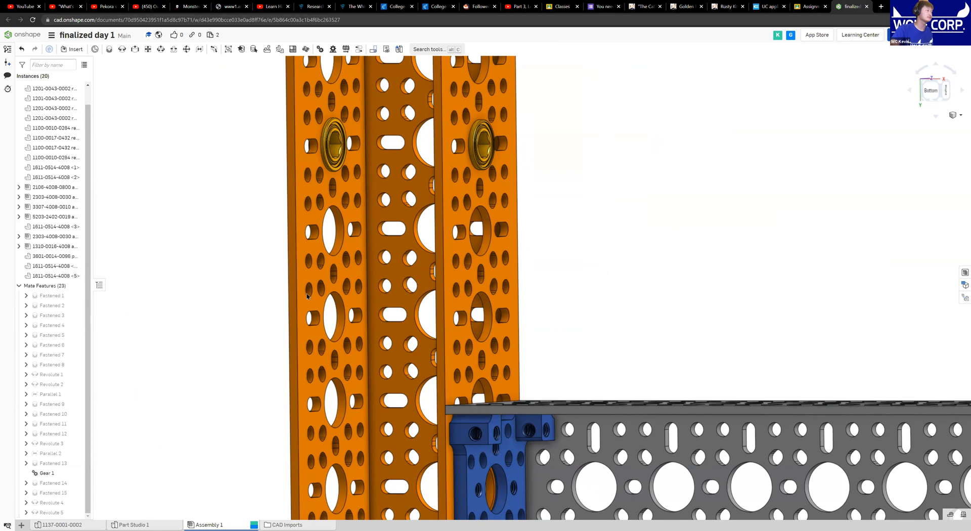
{"action": "middle_click_drag", "start_coordinate": [304, 350], "coordinate": [313, 351]}
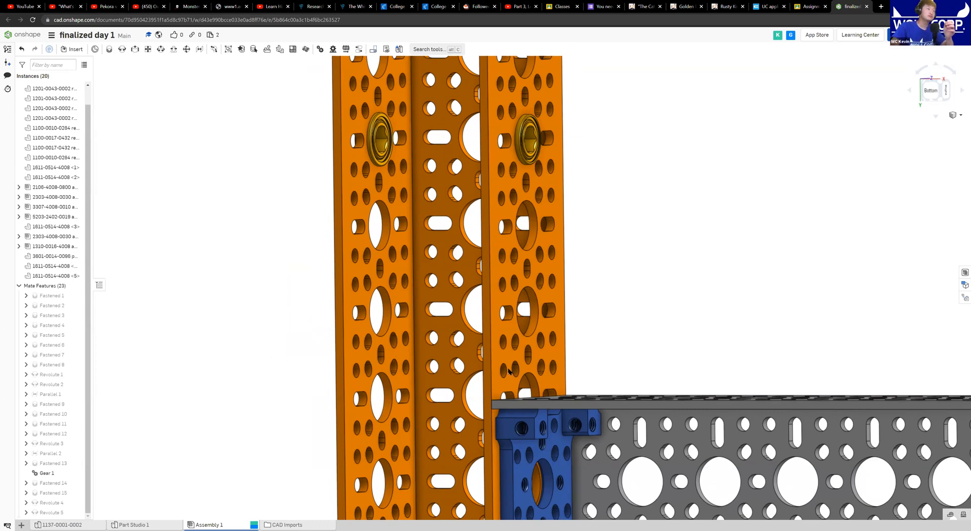
{"action": "scroll", "coordinate": [523, 246], "scroll_direction": "down", "scroll_amount": 5}
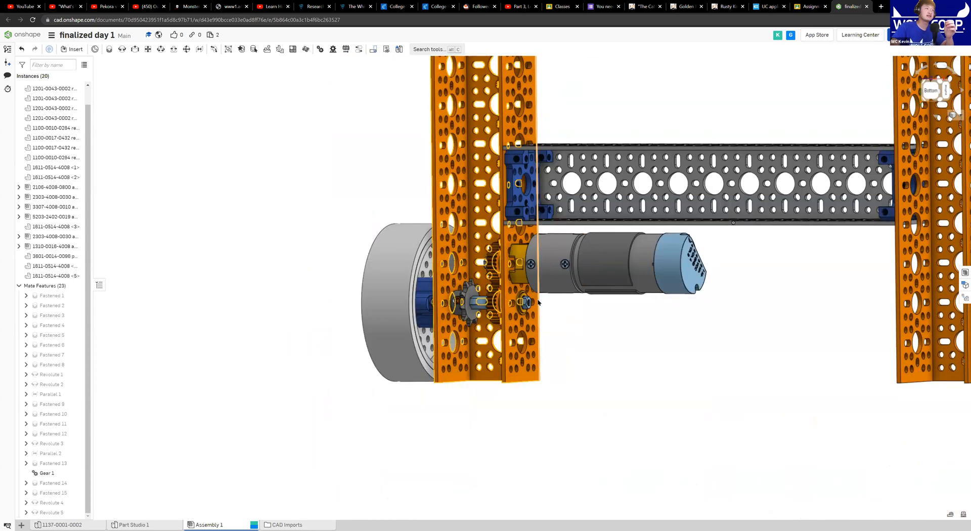
{"action": "right_click_drag", "start_coordinate": [548, 305], "coordinate": [568, 290]}
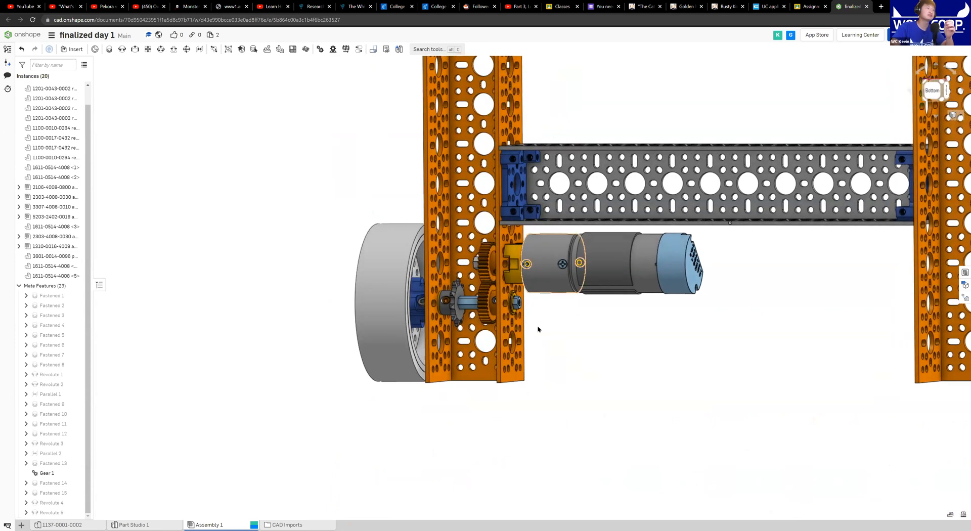
{"action": "middle_click_drag", "start_coordinate": [529, 359], "coordinate": [527, 394]}
{"action": "middle_click_drag", "start_coordinate": [542, 153], "coordinate": [518, 359]}
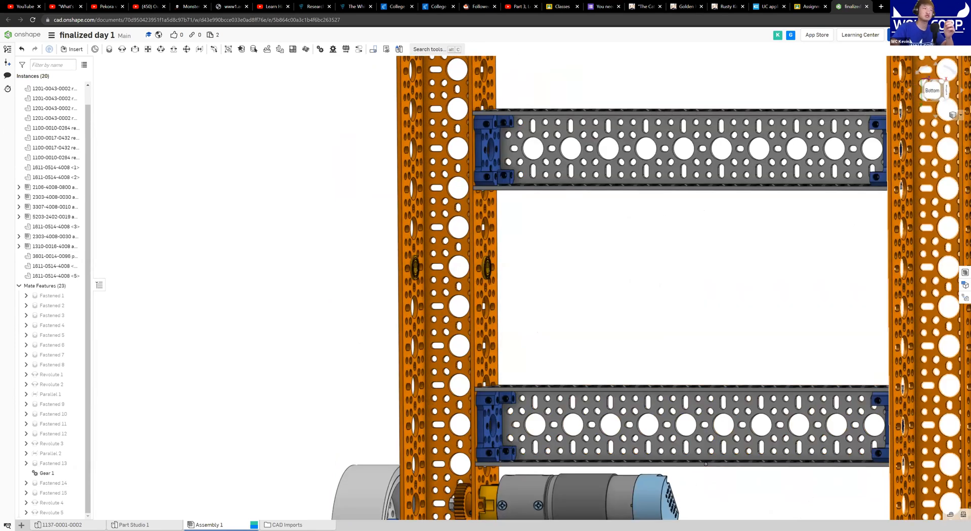
Start a Parallel mate and pick the centre of a flat inside one channel bearing's hex bore as the first connector
{"action": "middle_click_drag", "start_coordinate": [605, 315], "coordinate": [603, 239]}
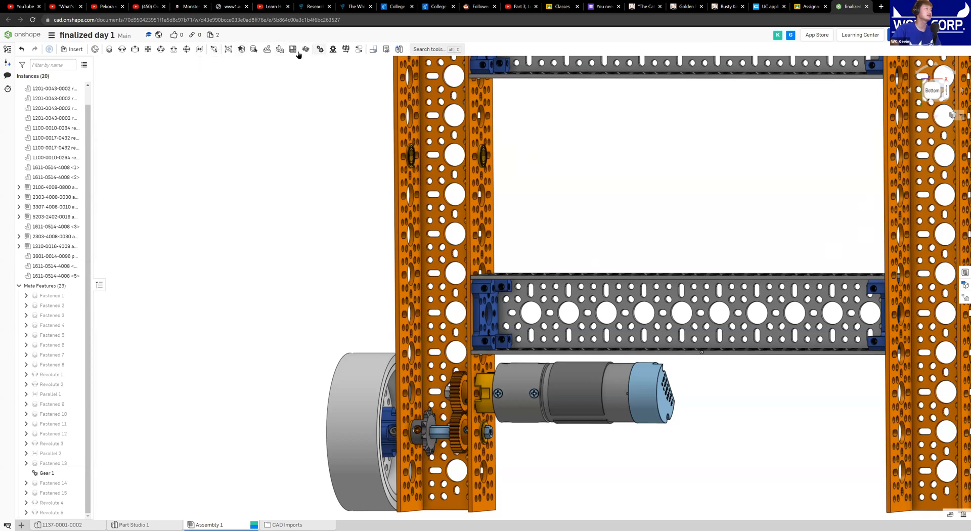
{"action": "scroll", "coordinate": [431, 168], "scroll_direction": "up", "scroll_amount": 3}
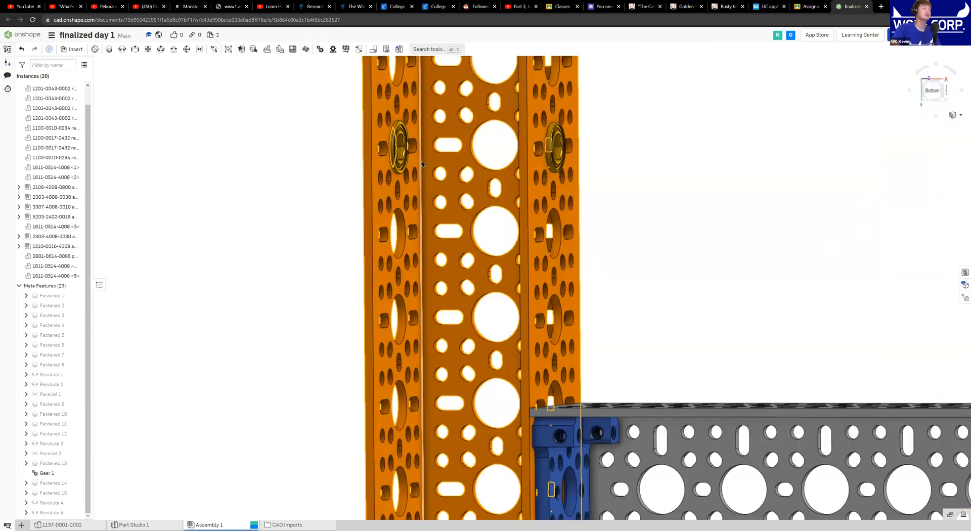
{"action": "middle_click_drag", "start_coordinate": [423, 164], "coordinate": [403, 205]}
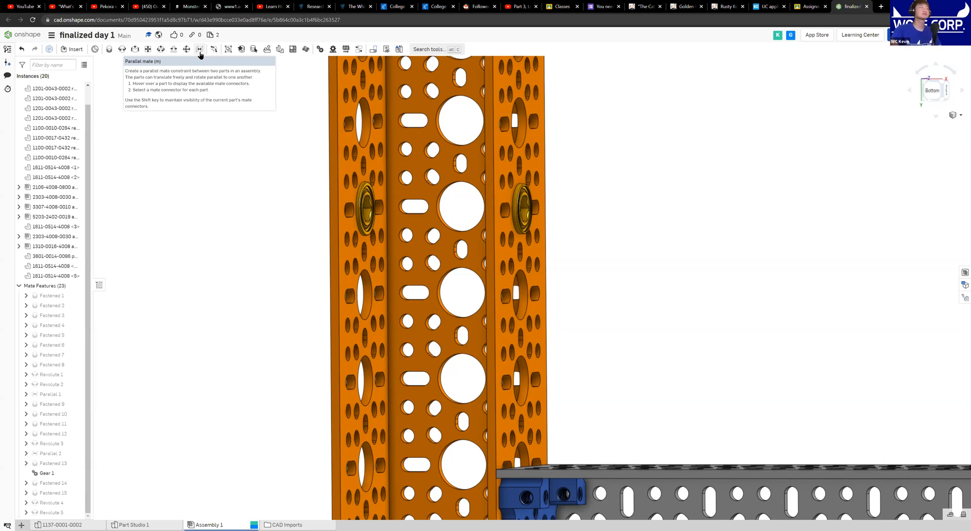
{"action": "left_click", "coordinate": [200, 53]}
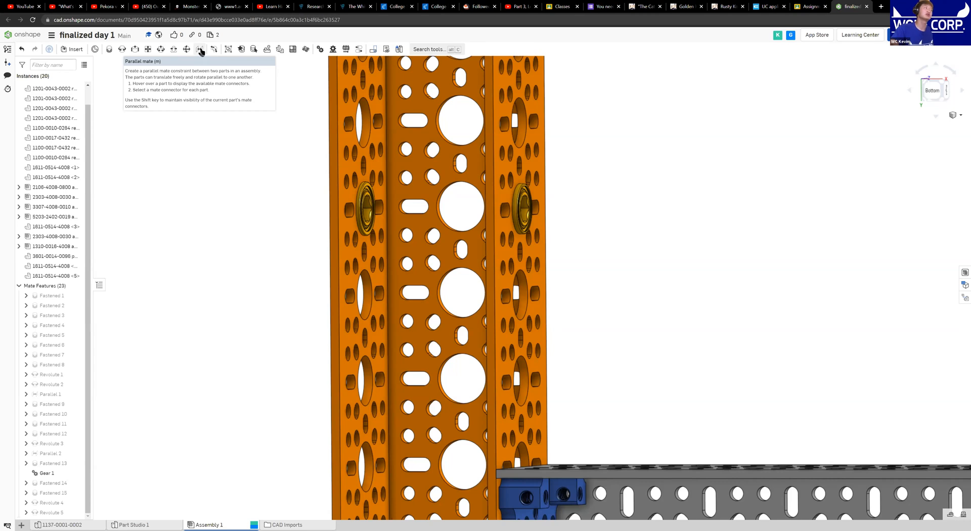
{"action": "left_click", "coordinate": [201, 53]}
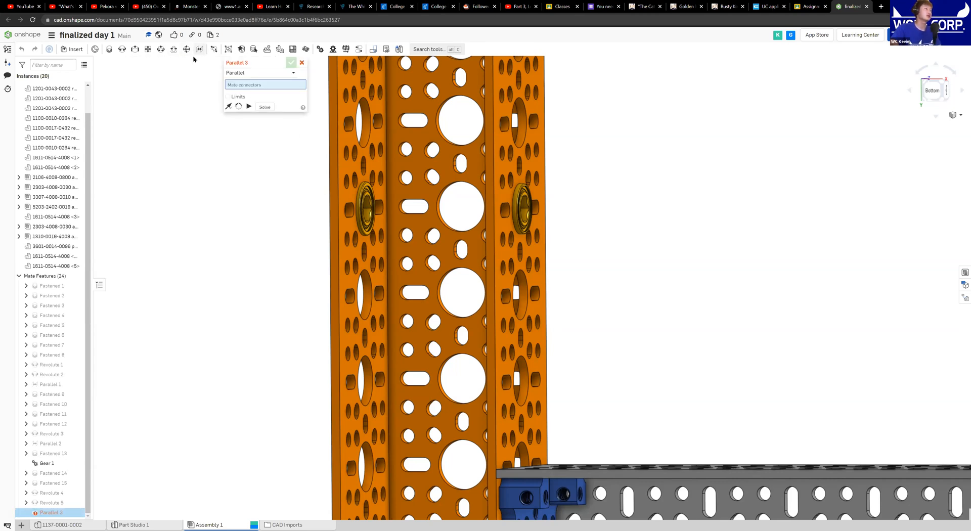
{"action": "scroll", "coordinate": [380, 221], "scroll_direction": "up", "scroll_amount": 4}
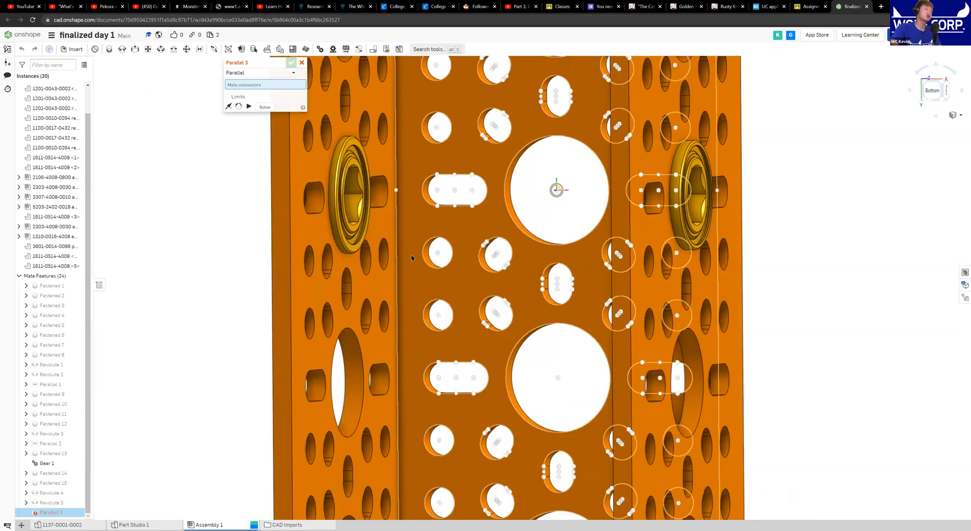
{"action": "middle_click_drag", "start_coordinate": [411, 255], "coordinate": [401, 258]}
{"action": "right_click_drag", "start_coordinate": [400, 258], "coordinate": [338, 226]}
{"action": "middle_click_drag", "start_coordinate": [338, 226], "coordinate": [538, 229]}
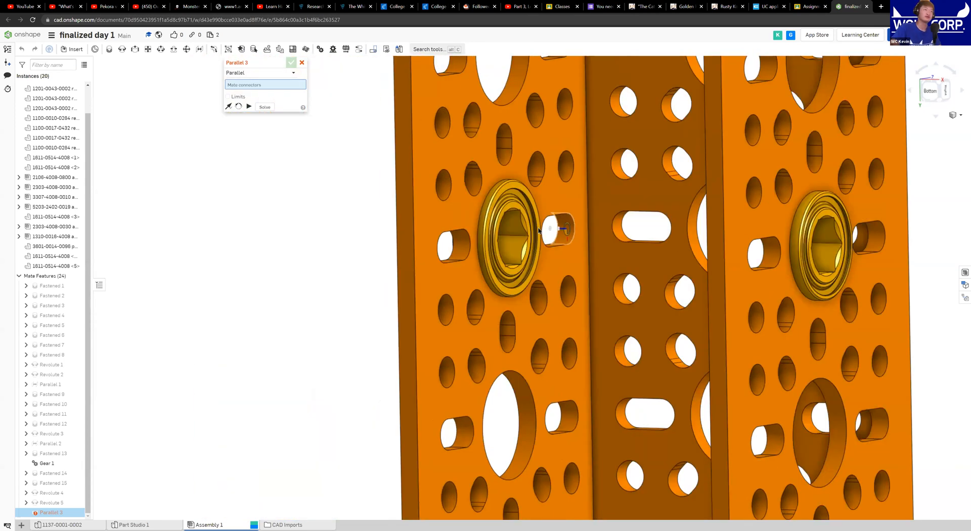
{"action": "scroll", "coordinate": [538, 228], "scroll_direction": "up", "scroll_amount": 3}
{"action": "scroll", "coordinate": [495, 228], "scroll_direction": "up", "scroll_amount": 3}
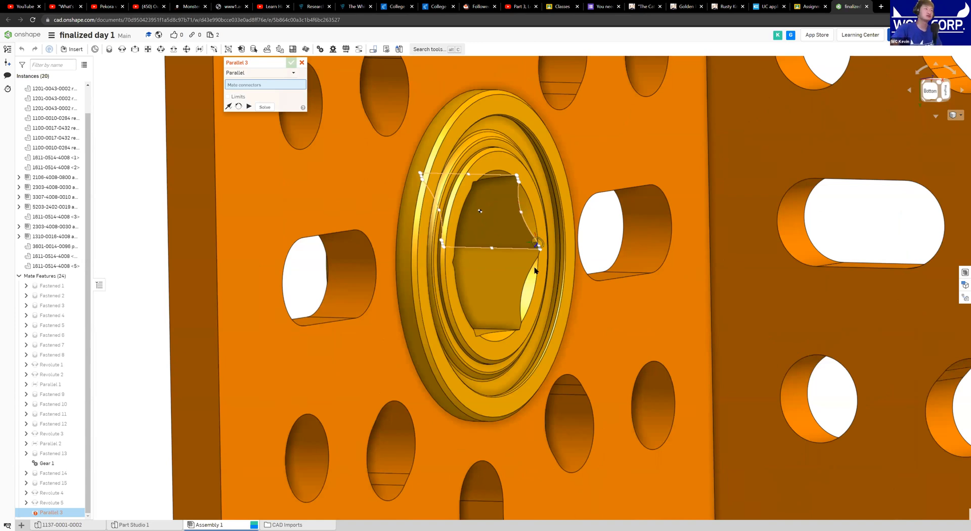
{"action": "right_click_drag", "start_coordinate": [526, 277], "coordinate": [511, 208]}
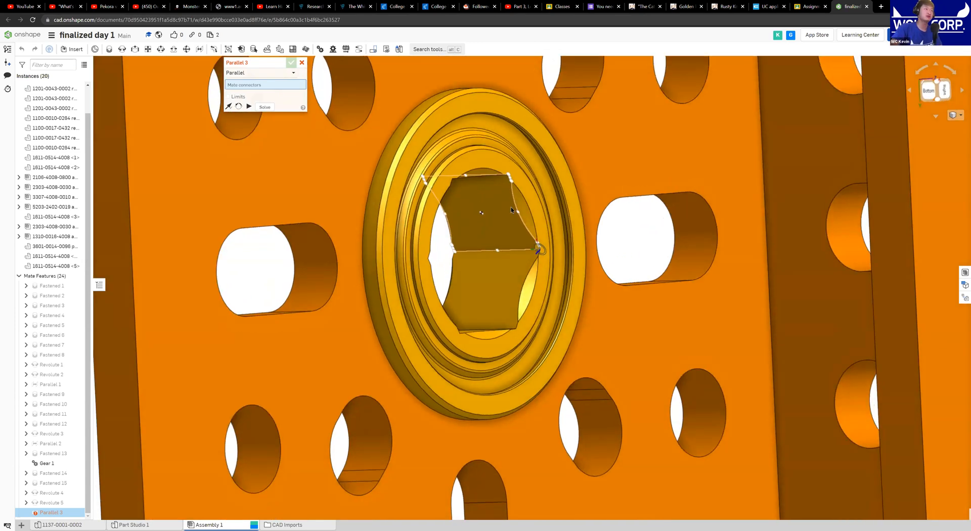
{"action": "left_click", "coordinate": [483, 210]}
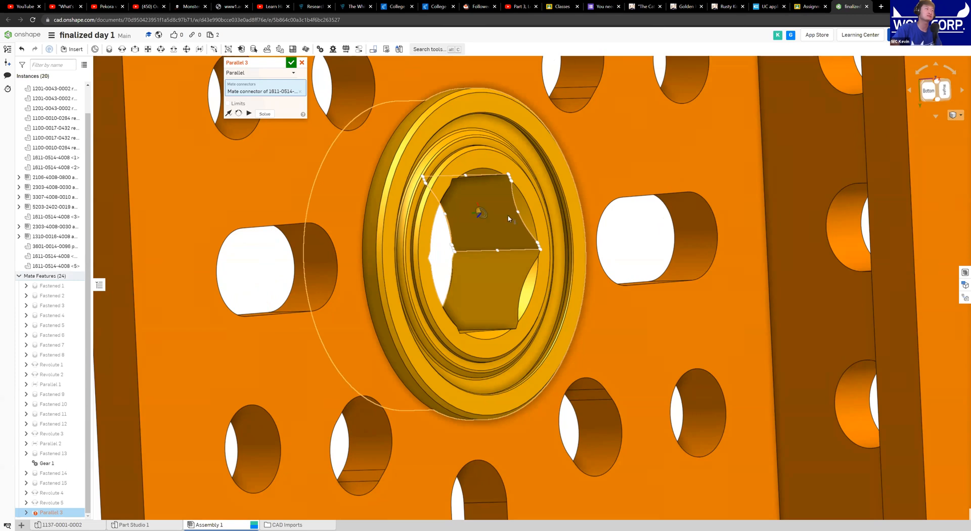
Try a flat of the opposing bearing's hex bore as the second parallel connector, and undo that pick
{"action": "scroll", "coordinate": [613, 266], "scroll_direction": "down", "scroll_amount": 3}
{"action": "middle_click_drag", "start_coordinate": [667, 303], "coordinate": [387, 229]}
{"action": "mouse_move", "coordinate": [753, 195]}
{"action": "middle_mouse_down"}
{"action": "mouse_move", "coordinate": [586, 260]}
{"action": "mouse_move", "coordinate": [534, 247]}
{"action": "mouse_move", "coordinate": [437, 268]}
{"action": "middle_mouse_up"}
{"action": "scroll", "coordinate": [478, 217], "scroll_direction": "up", "scroll_amount": 4}
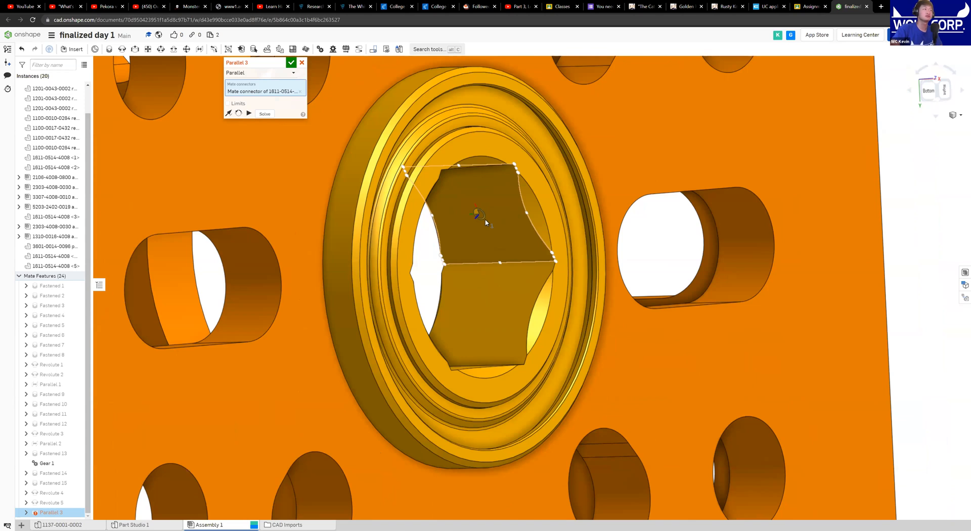
{"action": "left_click", "coordinate": [467, 226]}
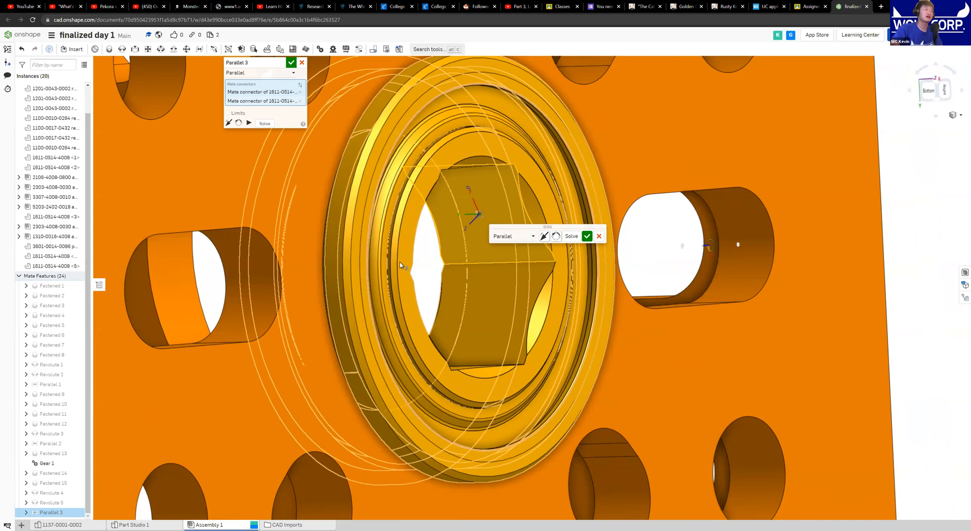
{"action": "scroll", "coordinate": [401, 265], "scroll_direction": "down", "scroll_amount": 6}
{"action": "middle_click_drag", "start_coordinate": [382, 316], "coordinate": [610, 325]}
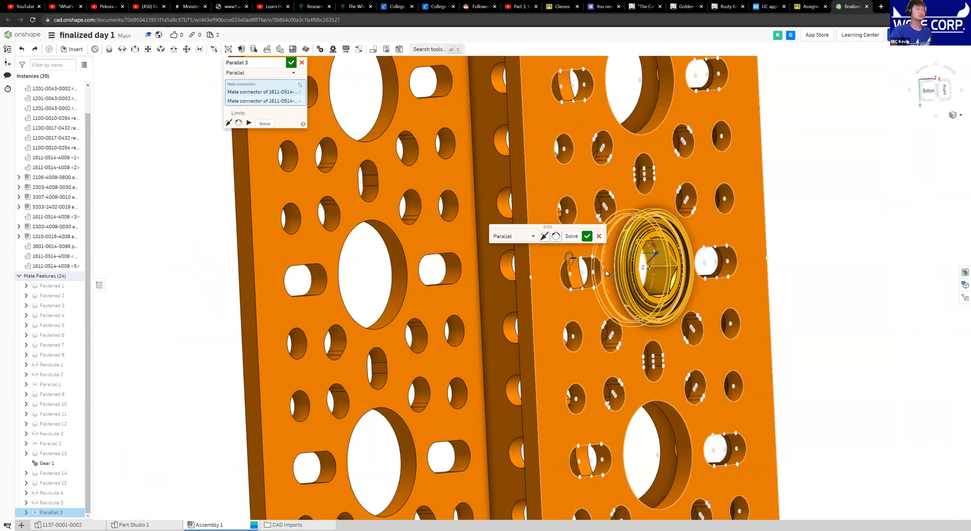
{"action": "key", "text": "ctrl+z"}
Pick a connector in the opposing bearing's hex bore and accept the parallel mate between the two bearings
{"action": "scroll", "coordinate": [673, 283], "scroll_direction": "up", "scroll_amount": 5}
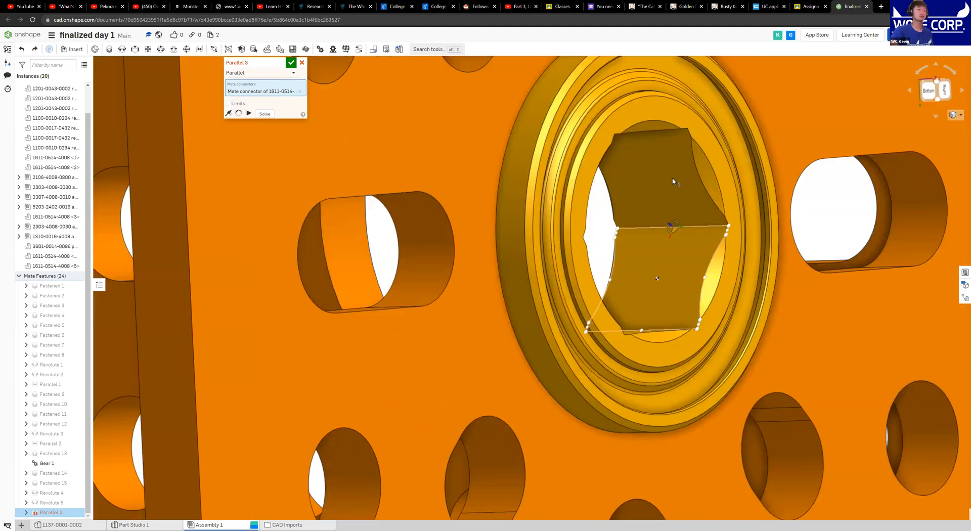
{"action": "left_click", "coordinate": [671, 216]}
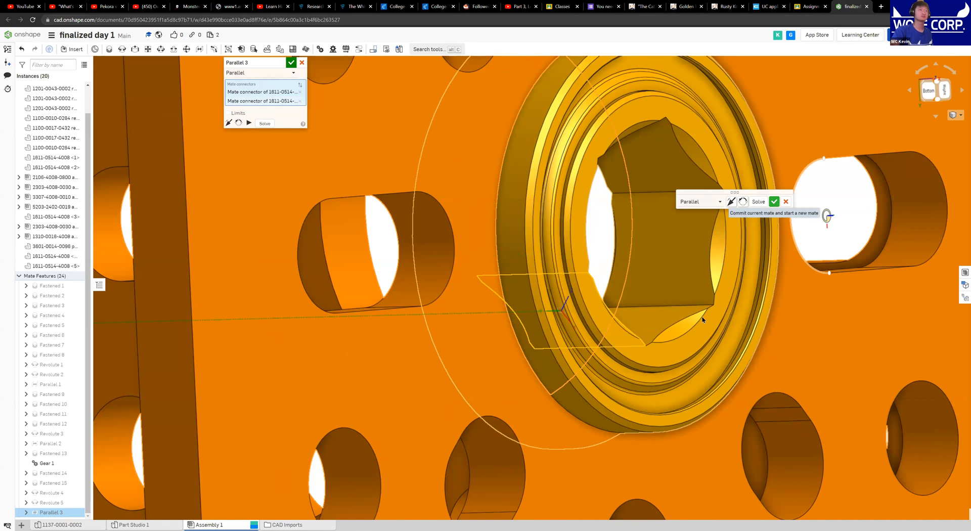
{"action": "left_click", "coordinate": [774, 202]}
{"action": "scroll", "coordinate": [416, 336], "scroll_direction": "down", "scroll_amount": 5}
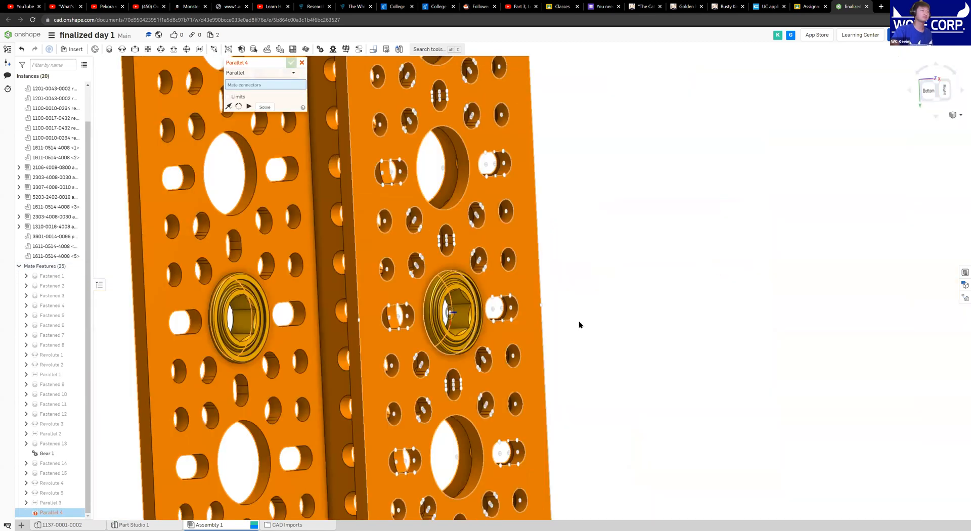
Rotate one bearing to test whether both hex bores turn together, and discard the newly started empty Parallel mate
{"action": "scroll", "coordinate": [581, 321], "scroll_direction": "up", "scroll_amount": 5}
{"action": "middle_click_drag", "start_coordinate": [677, 323], "coordinate": [772, 322]}
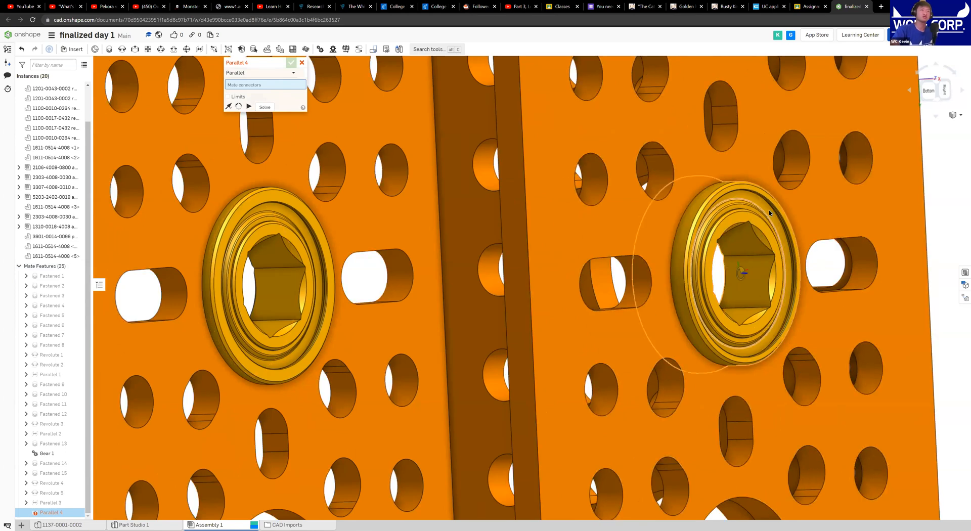
{"action": "left_click_drag", "start_coordinate": [783, 210], "coordinate": [691, 243]}
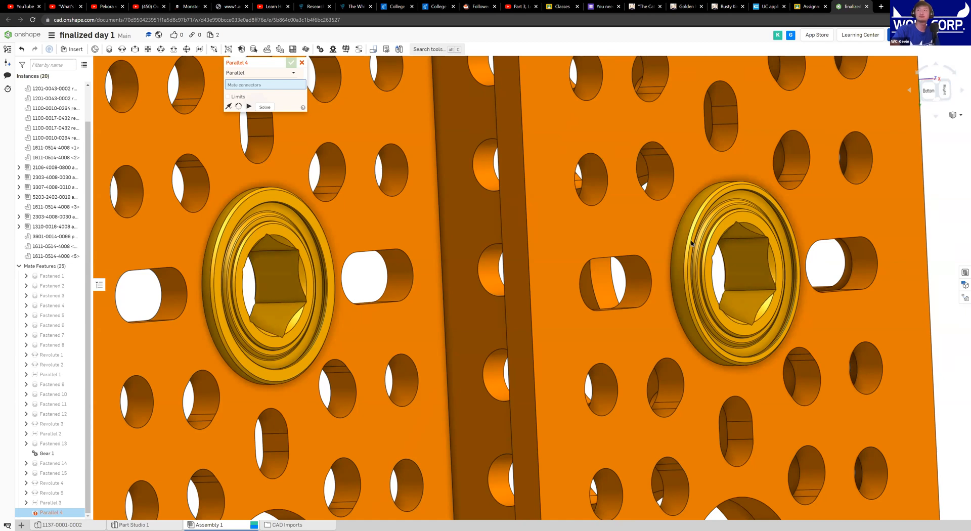
{"action": "scroll", "coordinate": [679, 247], "scroll_direction": "up", "scroll_amount": 3}
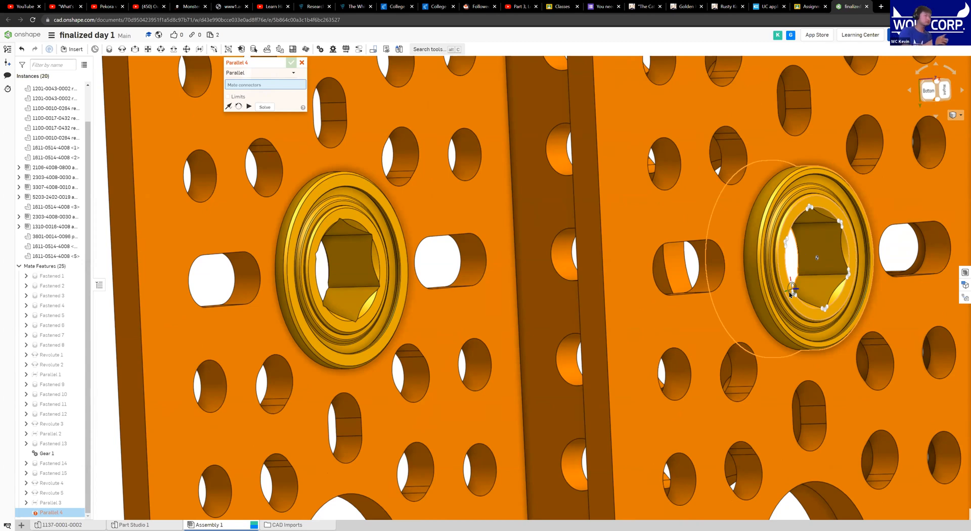
{"action": "left_click", "coordinate": [301, 63]}
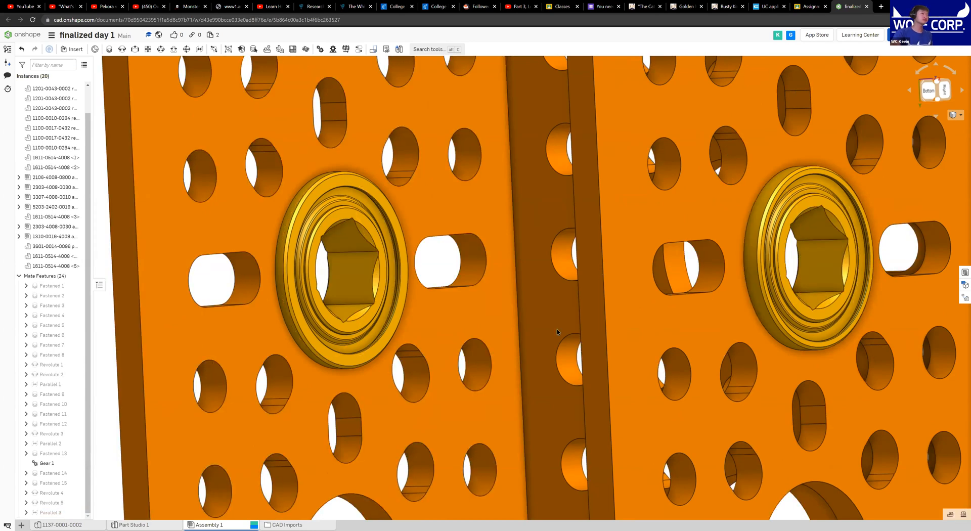
{"action": "scroll", "coordinate": [629, 362], "scroll_direction": "down", "scroll_amount": 3}
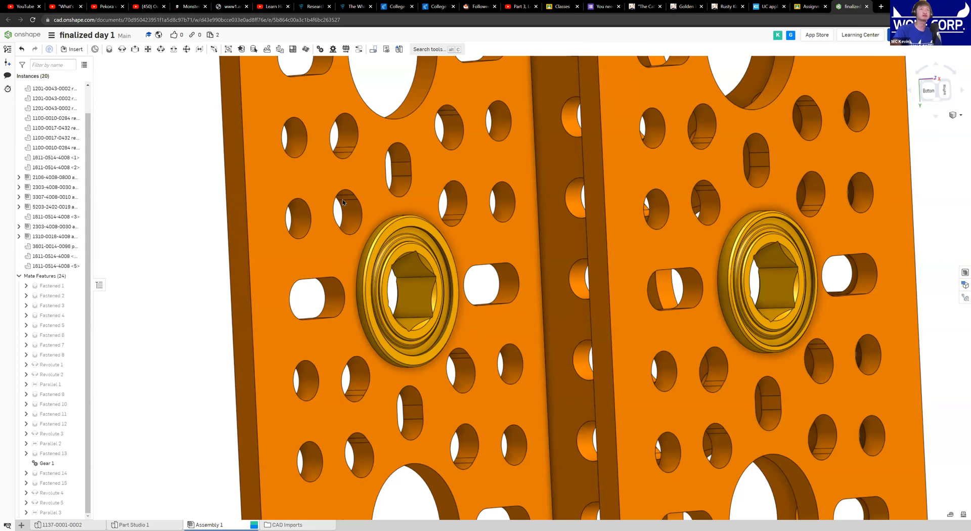
{"action": "left_click", "coordinate": [76, 49]}
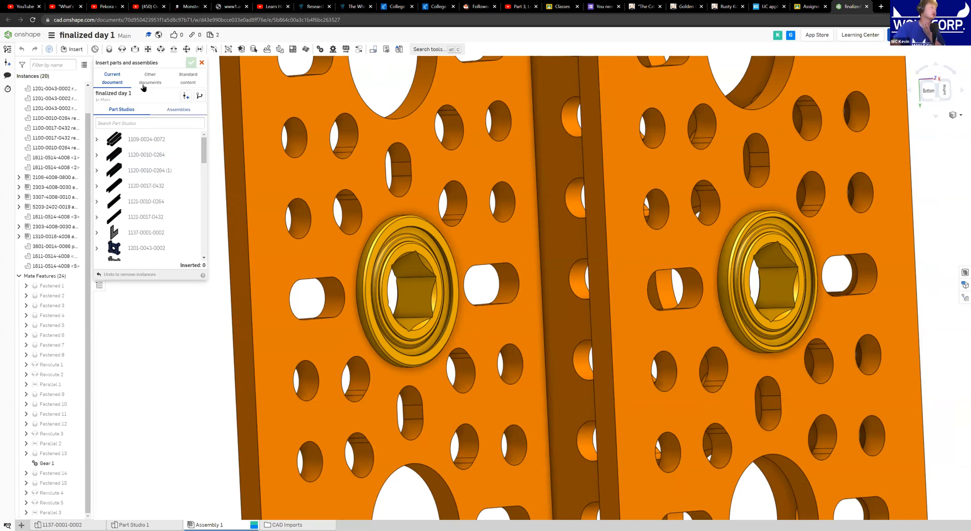
{"action": "left_click", "coordinate": [172, 110]}
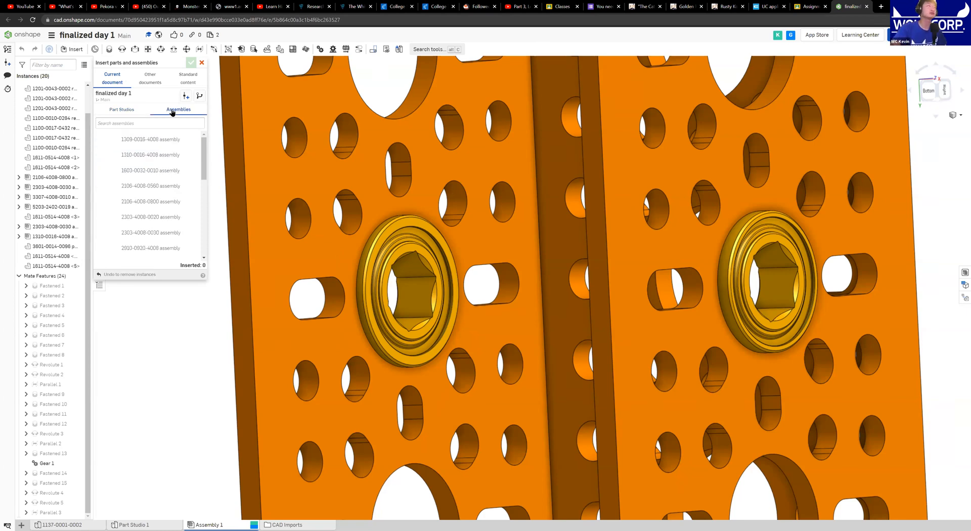
{"action": "scroll", "coordinate": [175, 160], "scroll_direction": "down", "scroll_amount": 3}
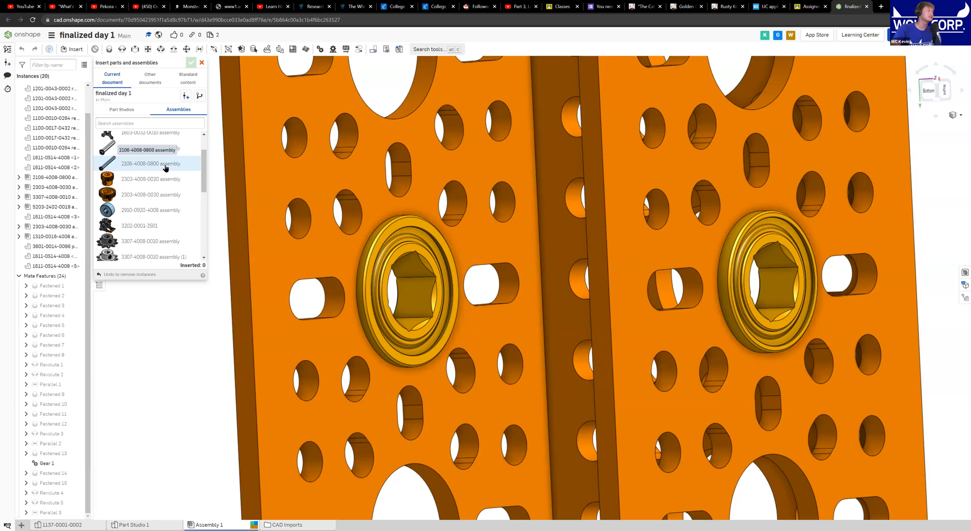
{"action": "left_click", "coordinate": [166, 164]}
{"action": "scroll", "coordinate": [419, 313], "scroll_direction": "down", "scroll_amount": 3}
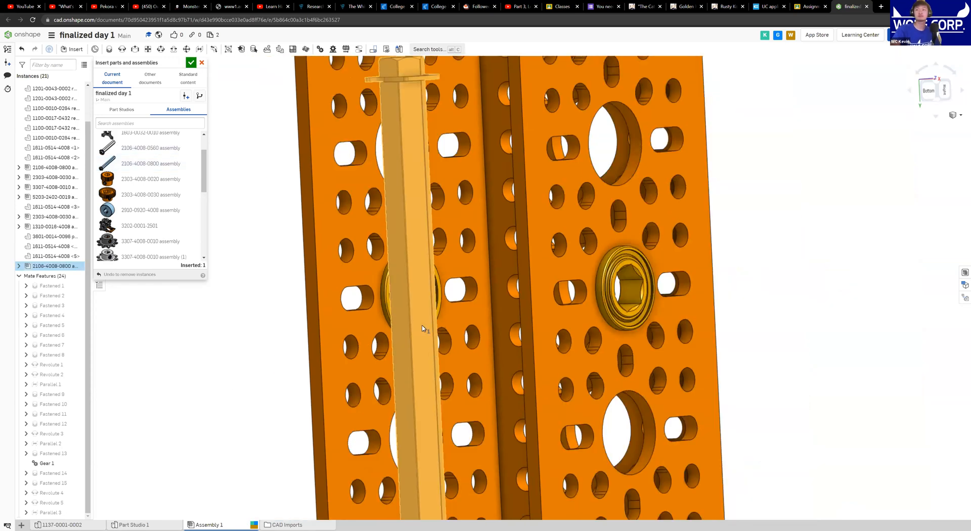
{"action": "middle_click_drag", "start_coordinate": [430, 353], "coordinate": [487, 244]}
{"action": "middle_click_drag", "start_coordinate": [345, 297], "coordinate": [430, 291]}
{"action": "scroll", "coordinate": [431, 290], "scroll_direction": "down", "scroll_amount": 3}
{"action": "left_click", "coordinate": [431, 290]}
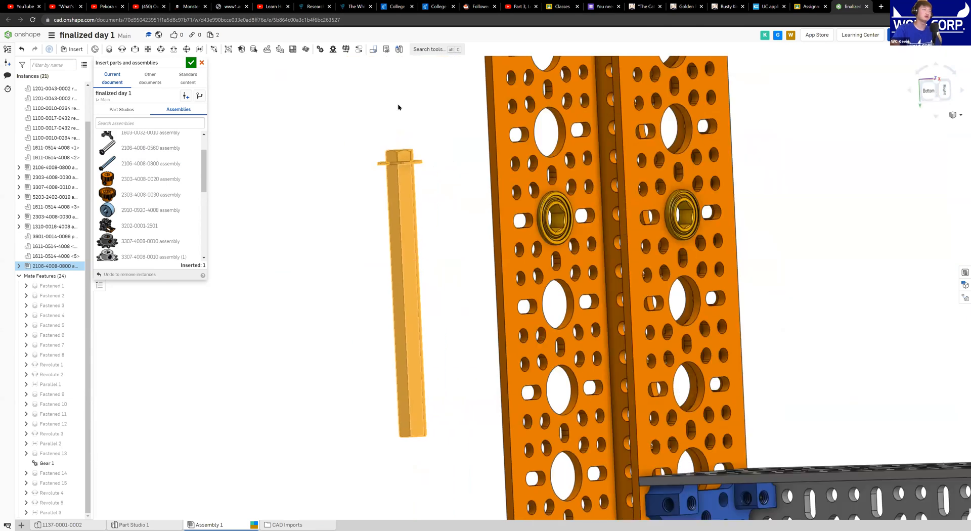
{"action": "left_click", "coordinate": [191, 62]}
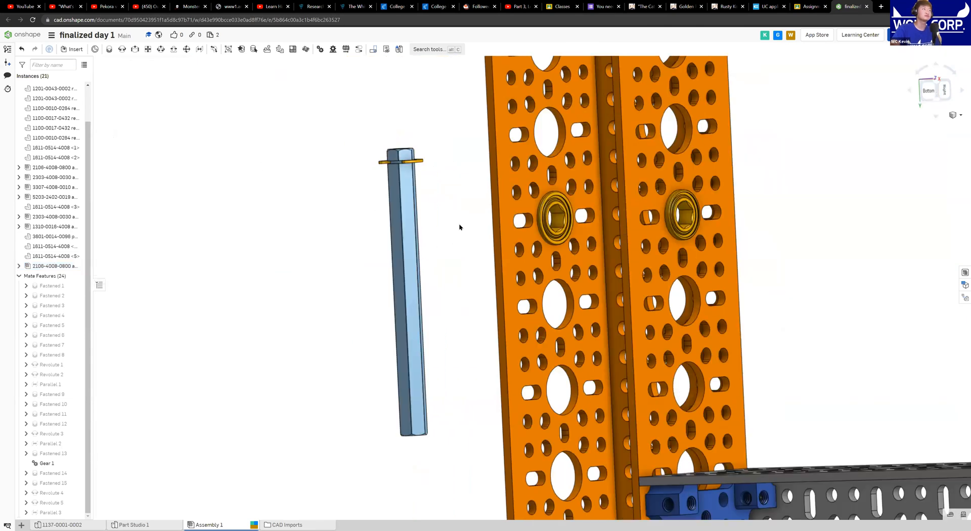
Examine the inserted hex shaft's clipped end and the underside of its retaining clip
{"action": "right_click_drag", "start_coordinate": [459, 226], "coordinate": [444, 289]}
{"action": "scroll", "coordinate": [431, 242], "scroll_direction": "up", "scroll_amount": 3}
{"action": "right_click_drag", "start_coordinate": [431, 243], "coordinate": [462, 278]}
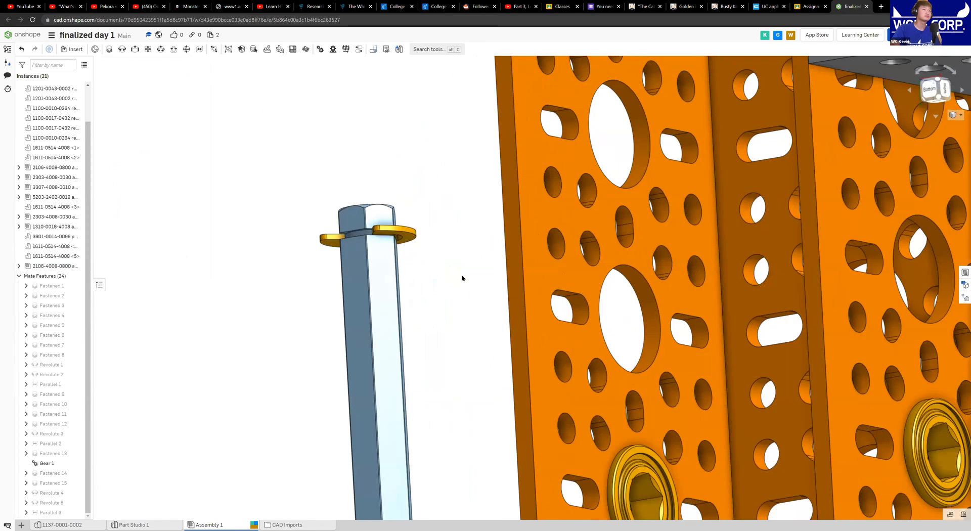
{"action": "right_click_drag", "start_coordinate": [413, 204], "coordinate": [425, 241]}
{"action": "scroll", "coordinate": [424, 241], "scroll_direction": "down", "scroll_amount": 3}
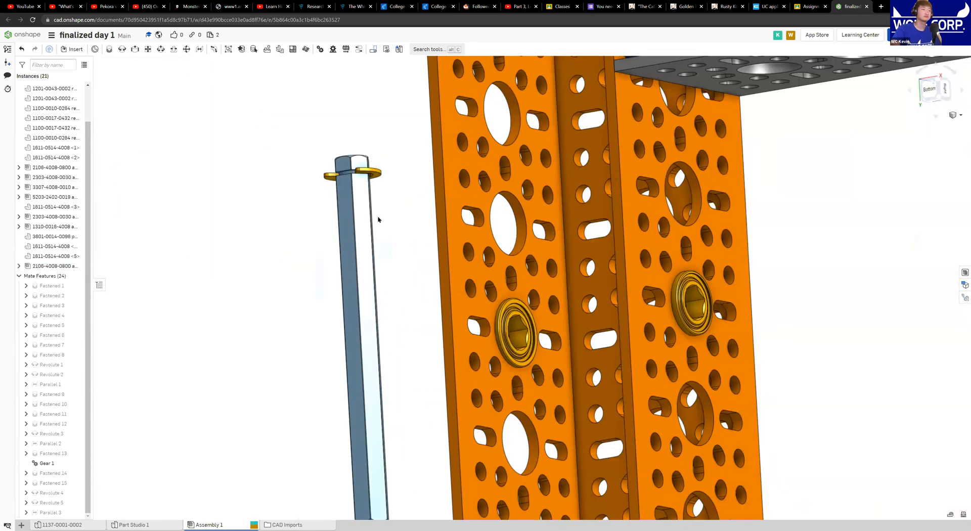
{"action": "scroll", "coordinate": [417, 178], "scroll_direction": "up", "scroll_amount": 4}
{"action": "right_click_drag", "start_coordinate": [354, 165], "coordinate": [430, 158]}
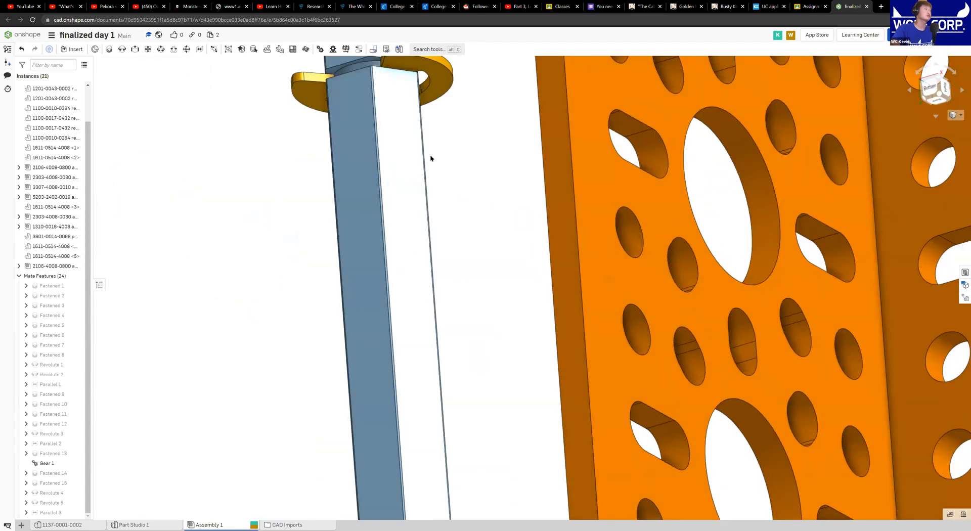
{"action": "right_click_drag", "start_coordinate": [425, 276], "coordinate": [431, 225]}
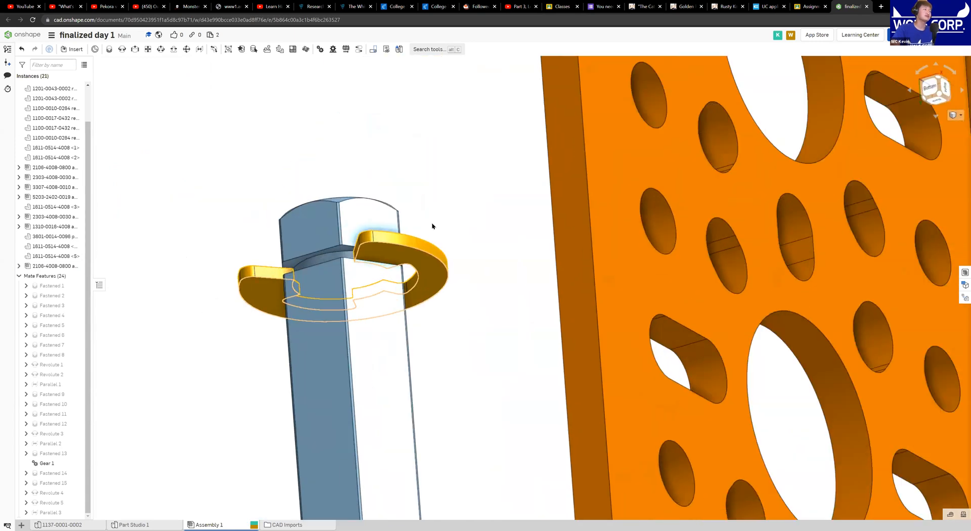
Start a Fastened mate and pick the outer circular edge of the shaft clip's underside as the first connector
{"action": "left_click", "coordinate": [111, 52]}
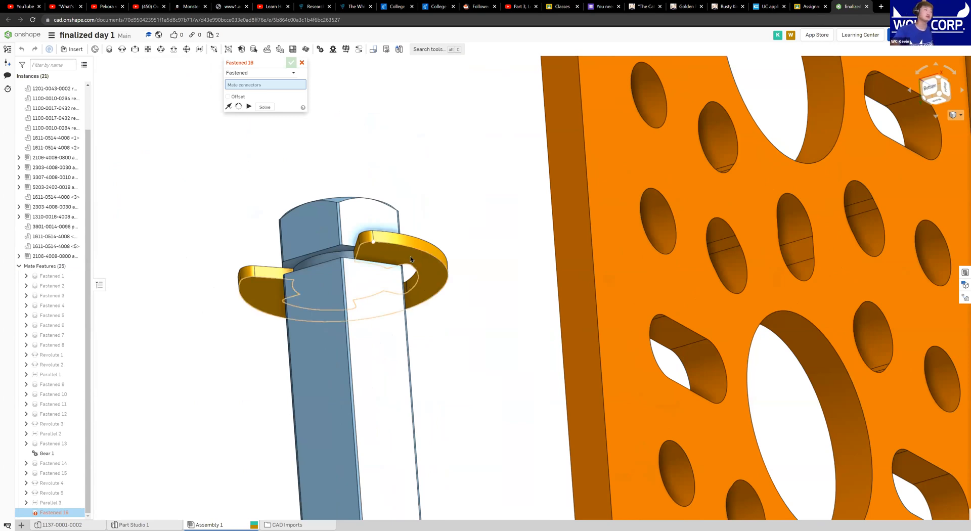
{"action": "scroll", "coordinate": [411, 256], "scroll_direction": "up", "scroll_amount": 3}
{"action": "scroll", "coordinate": [485, 291], "scroll_direction": "up", "scroll_amount": 3}
{"action": "right_click_drag", "start_coordinate": [485, 291], "coordinate": [637, 190]}
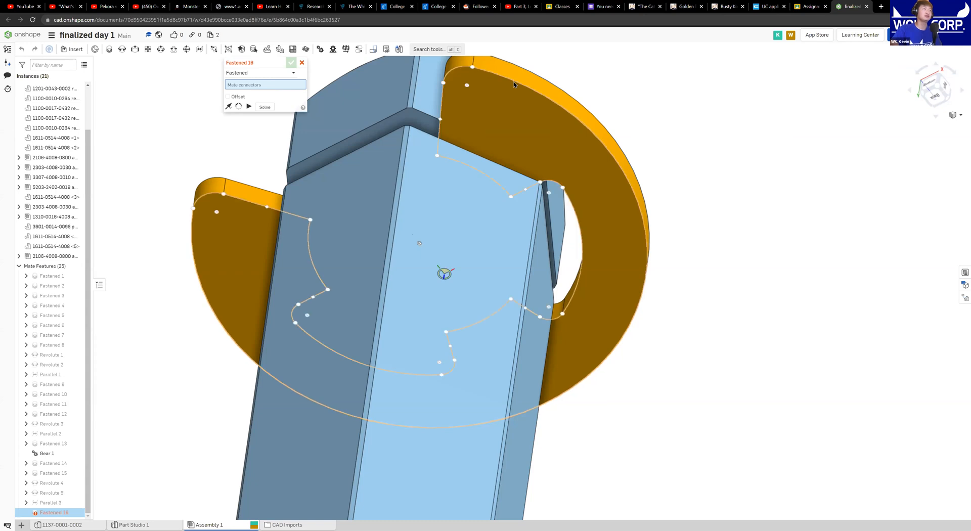
{"action": "middle_click_drag", "start_coordinate": [538, 226], "coordinate": [531, 258]}
{"action": "right_click_drag", "start_coordinate": [544, 167], "coordinate": [575, 126]}
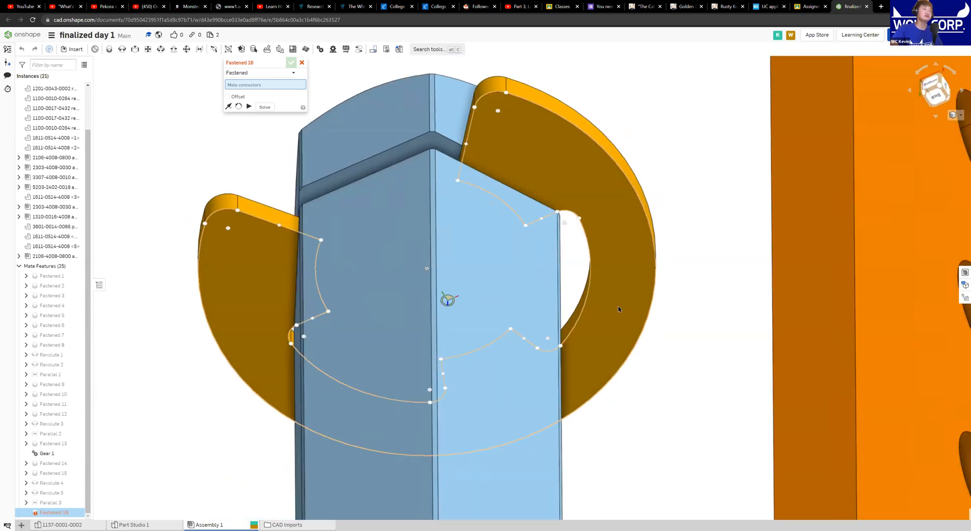
{"action": "left_click", "coordinate": [541, 109]}
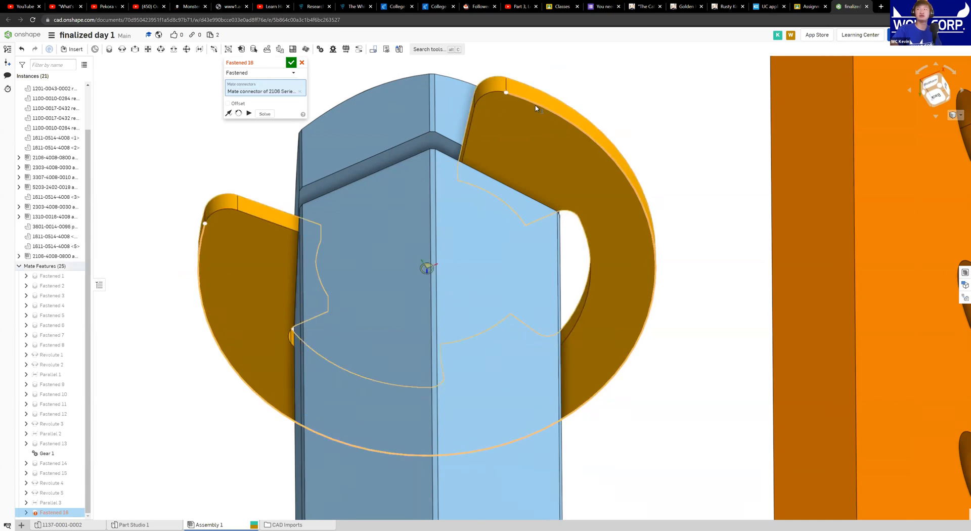
Pick the outer circular edge of the bearing on the channel wall facing the gray channels as the second connector and solve the Fastened mate
{"action": "middle_click_drag", "start_coordinate": [536, 108], "coordinate": [488, 104]}
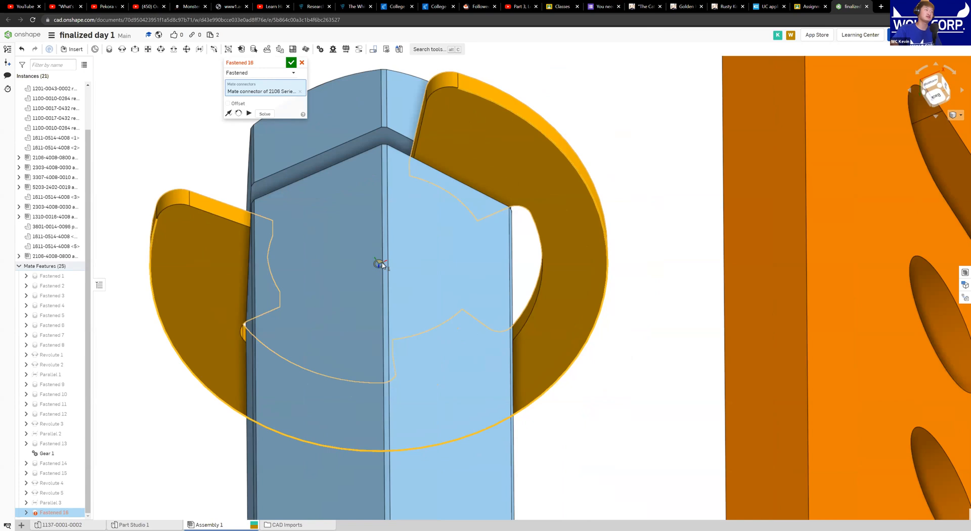
{"action": "scroll", "coordinate": [730, 248], "scroll_direction": "down", "scroll_amount": 5}
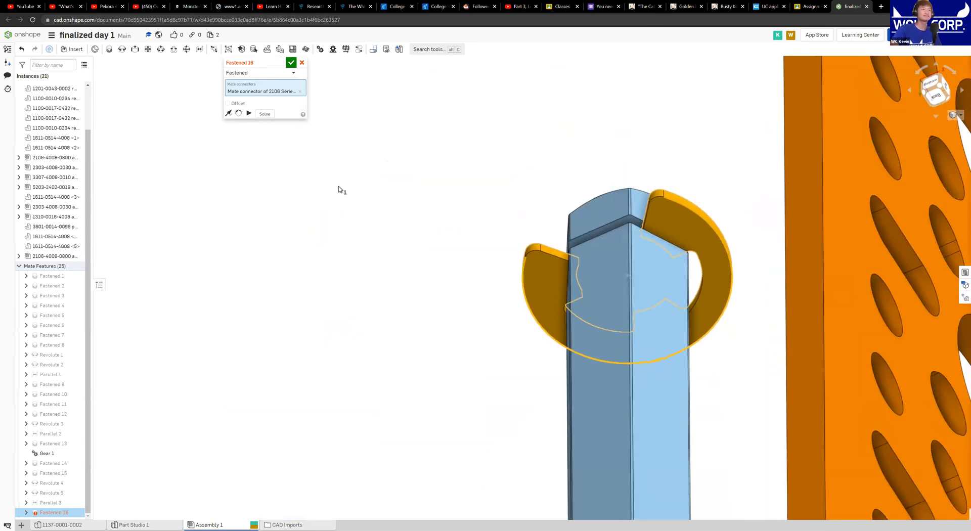
{"action": "scroll", "coordinate": [598, 241], "scroll_direction": "up", "scroll_amount": 5}
{"action": "scroll", "coordinate": [639, 373], "scroll_direction": "down", "scroll_amount": 5}
{"action": "scroll", "coordinate": [683, 399], "scroll_direction": "up", "scroll_amount": 5}
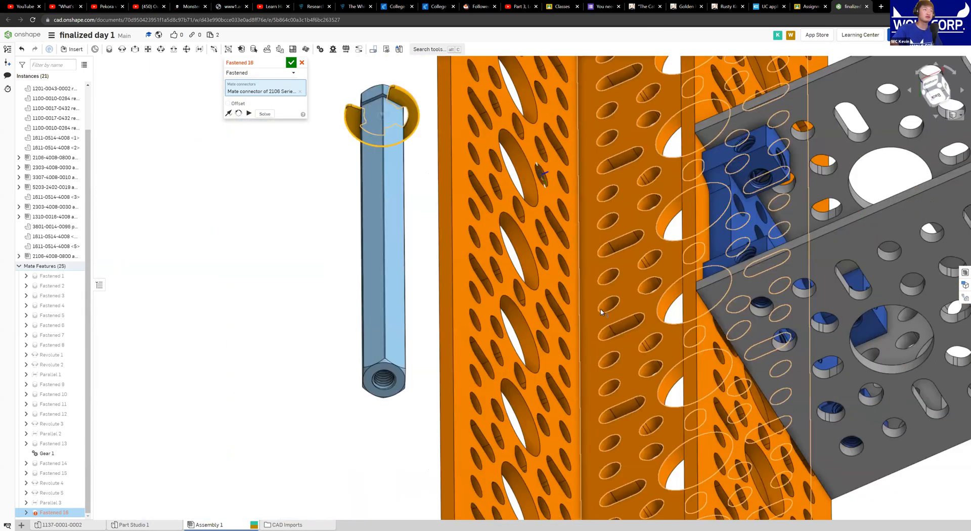
{"action": "scroll", "coordinate": [682, 400], "scroll_direction": "down", "scroll_amount": 5}
{"action": "scroll", "coordinate": [609, 268], "scroll_direction": "up", "scroll_amount": 6}
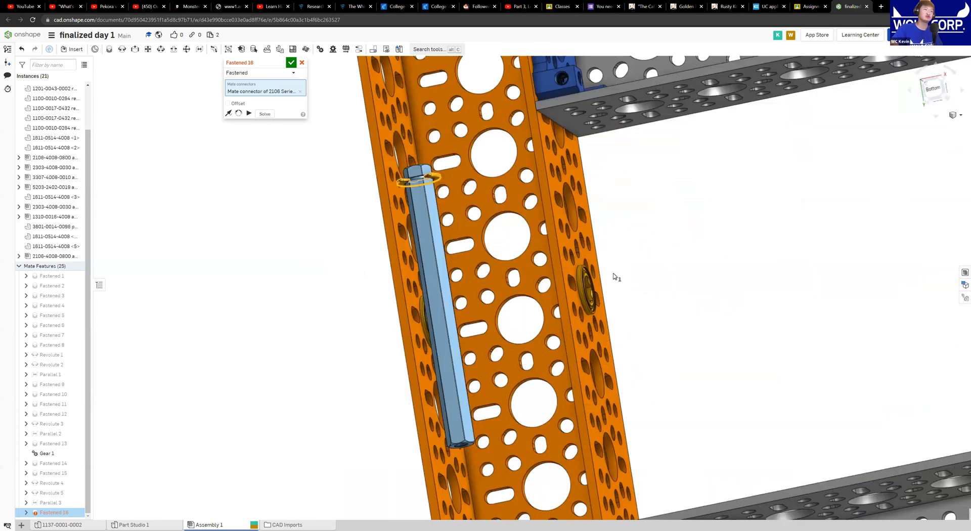
{"action": "middle_click_drag", "start_coordinate": [511, 238], "coordinate": [455, 181]}
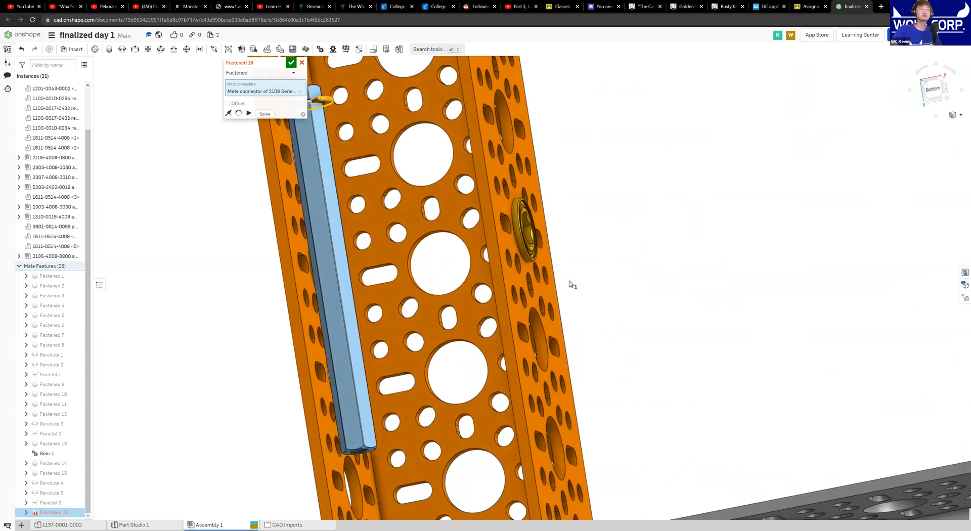
{"action": "right_click_drag", "start_coordinate": [559, 282], "coordinate": [528, 283]}
{"action": "scroll", "coordinate": [528, 273], "scroll_direction": "up", "scroll_amount": 5}
{"action": "scroll", "coordinate": [525, 227], "scroll_direction": "up", "scroll_amount": 2}
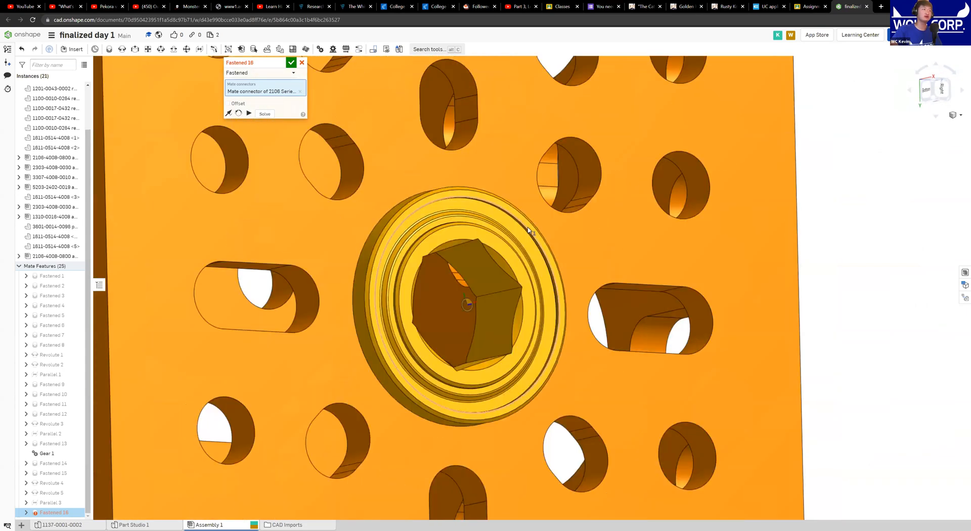
{"action": "right_click_drag", "start_coordinate": [545, 267], "coordinate": [551, 262]}
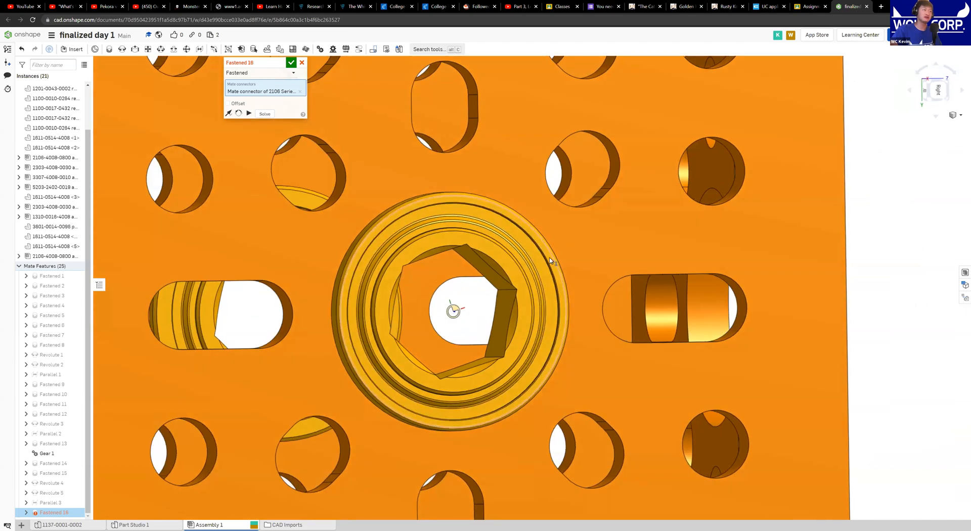
{"action": "scroll", "coordinate": [551, 262], "scroll_direction": "up", "scroll_amount": 3}
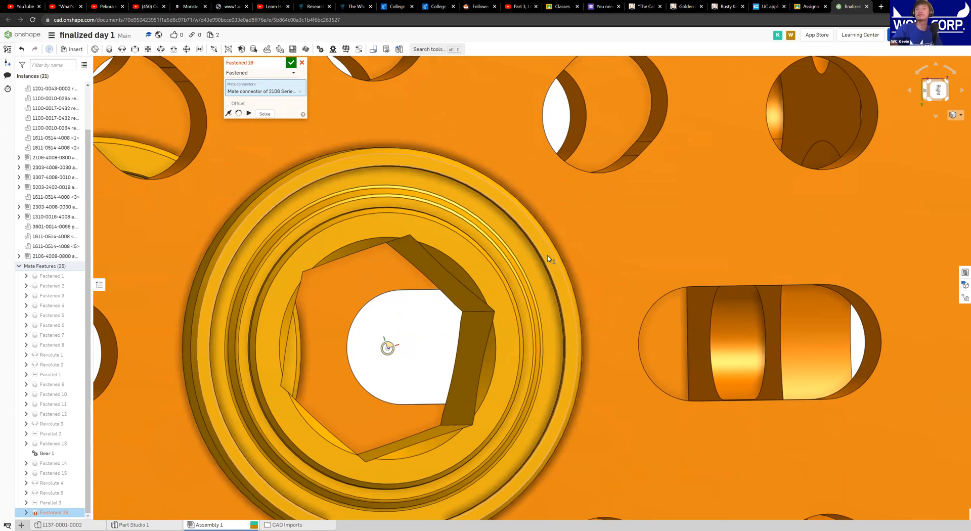
{"action": "left_click", "coordinate": [549, 259]}
{"action": "scroll", "coordinate": [579, 281], "scroll_direction": "down", "scroll_amount": 3}
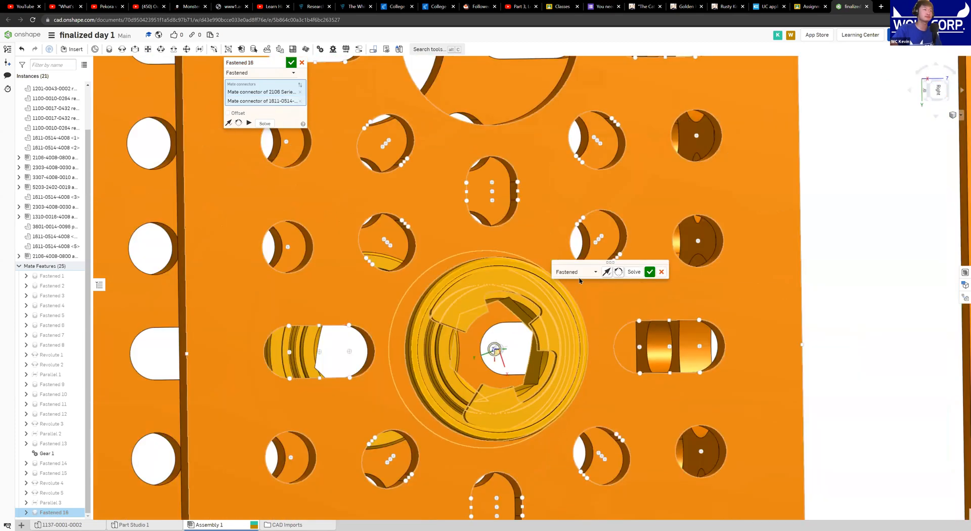
{"action": "left_click", "coordinate": [633, 272]}
Check the shaft's position through both bearings and accept the Fastened mate
{"action": "right_click_drag", "start_coordinate": [631, 348], "coordinate": [685, 356]}
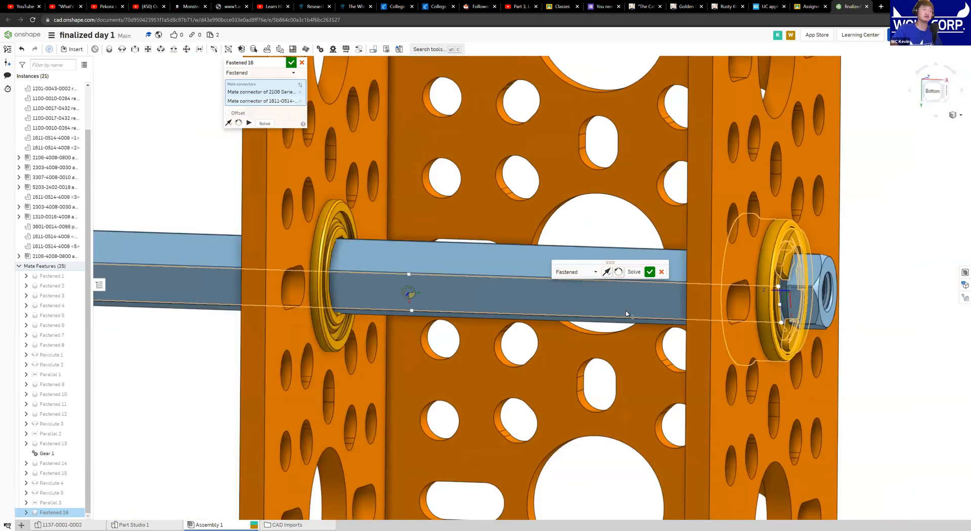
{"action": "scroll", "coordinate": [626, 314], "scroll_direction": "down", "scroll_amount": 3}
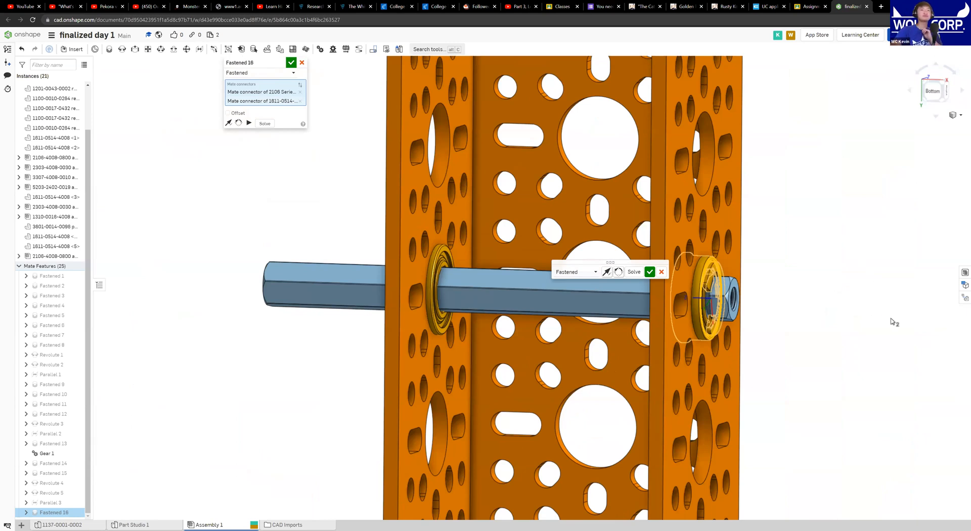
{"action": "left_click", "coordinate": [650, 274]}
Discard the newly started empty Fastened mate and rotate the hex shaft to test how it turns in the bearings
{"action": "middle_click_drag", "start_coordinate": [841, 335], "coordinate": [683, 281]}
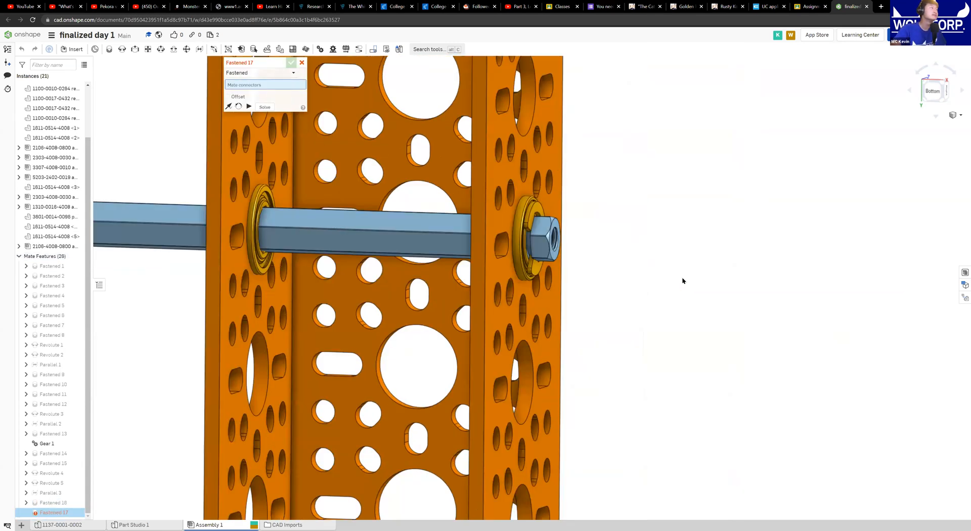
{"action": "scroll", "coordinate": [682, 281], "scroll_direction": "down", "scroll_amount": 3}
{"action": "left_click", "coordinate": [302, 63]}
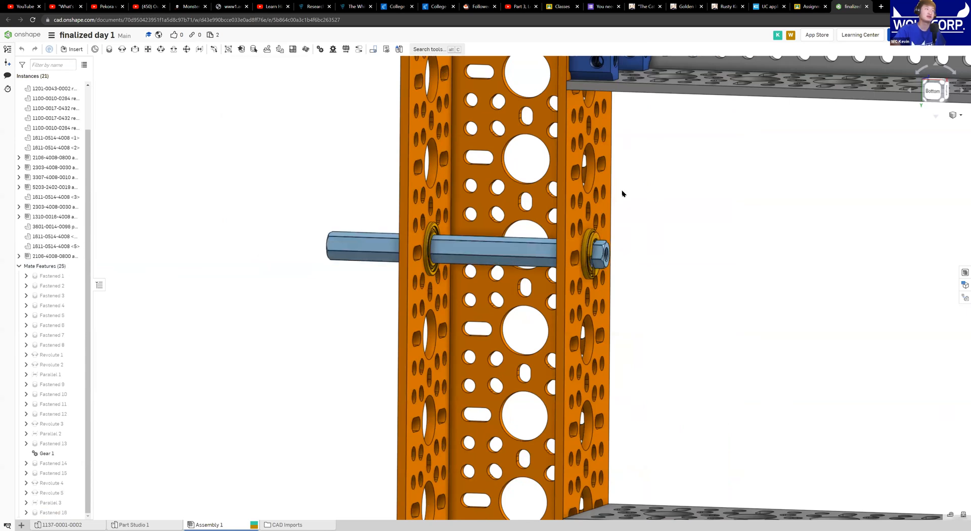
{"action": "left_click_drag", "start_coordinate": [542, 274], "coordinate": [585, 222]}
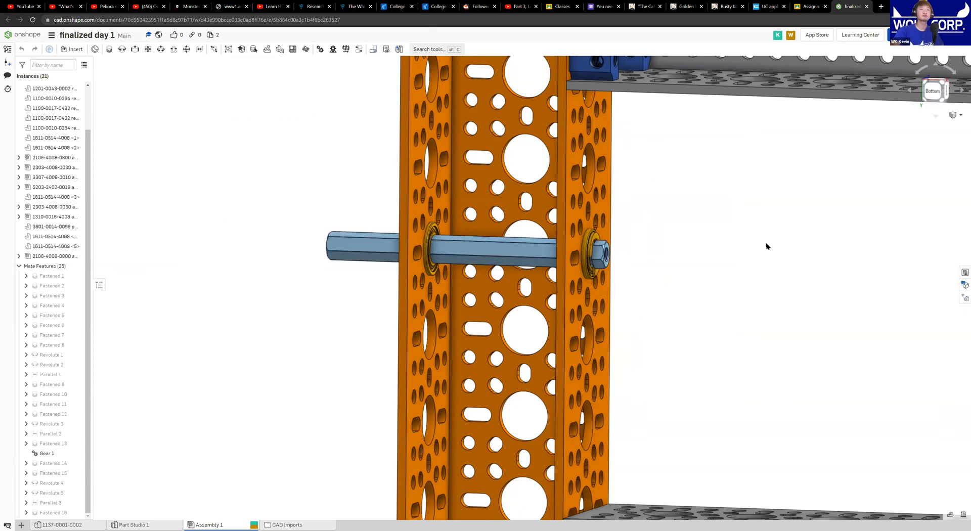
{"action": "left_click_drag", "start_coordinate": [766, 244], "coordinate": [801, 241]}
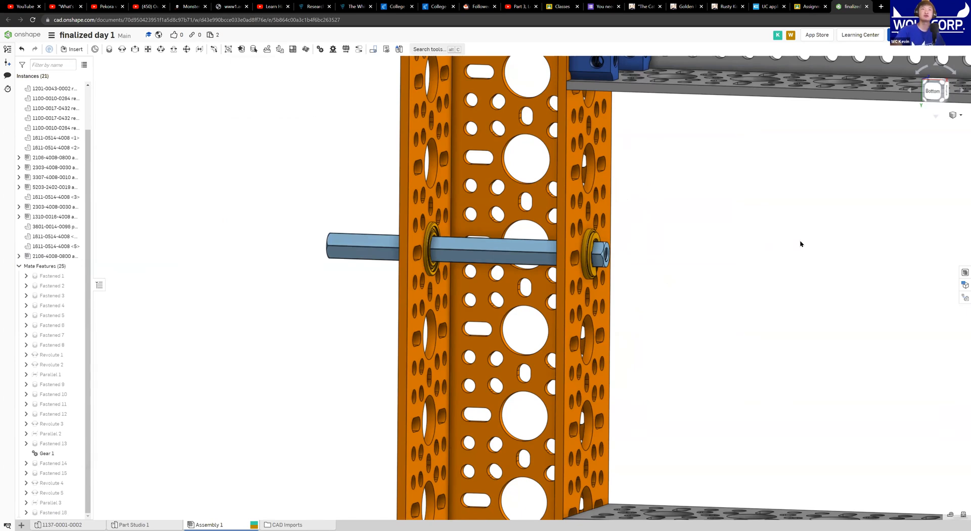
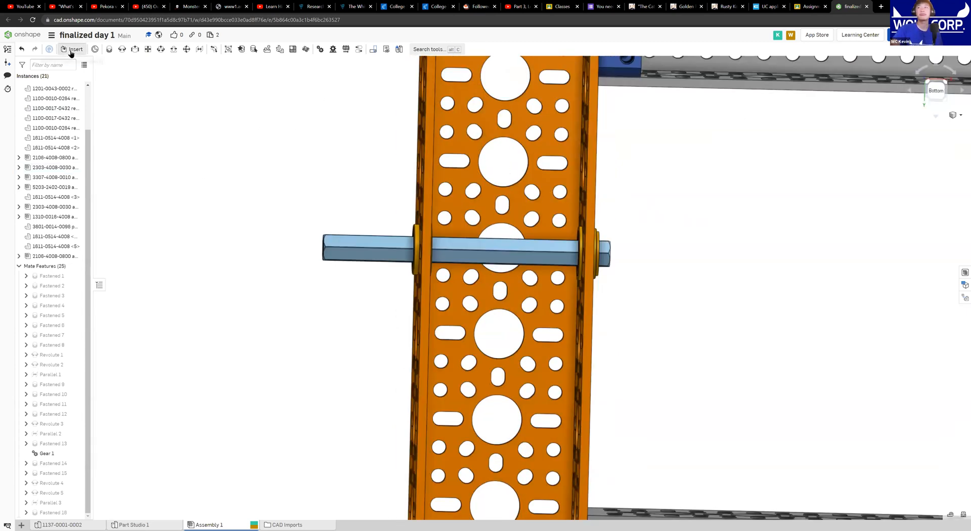
{"action": "left_click", "coordinate": [72, 49]}
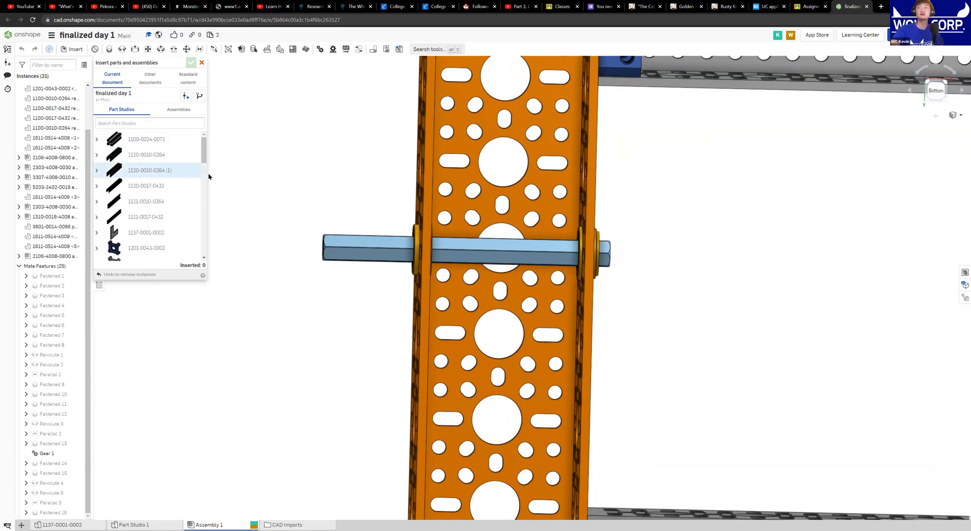
{"action": "scroll", "coordinate": [153, 210], "scroll_direction": "down", "scroll_amount": 3}
{"action": "scroll", "coordinate": [153, 210], "scroll_direction": "down", "scroll_amount": 5}
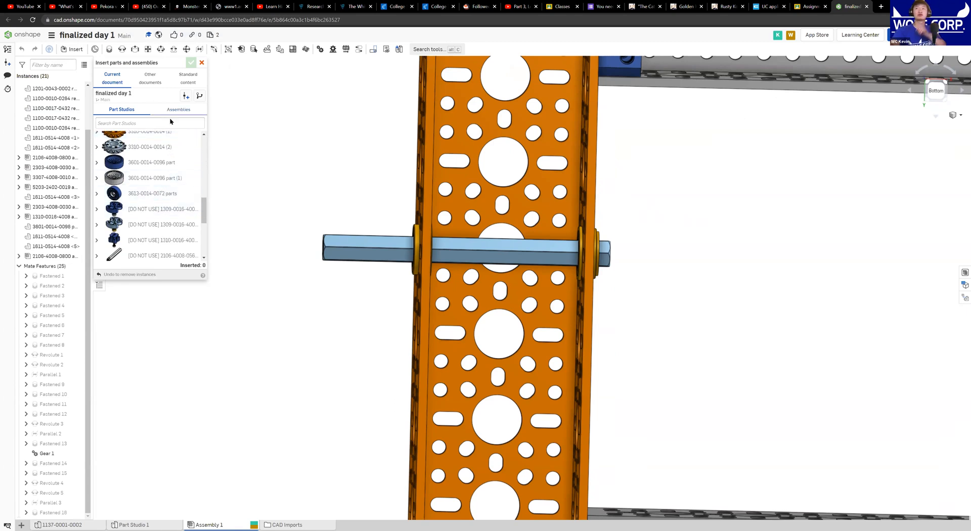
{"action": "left_click_drag", "start_coordinate": [148, 180], "coordinate": [148, 186]}
{"action": "scroll", "coordinate": [151, 186], "scroll_direction": "up", "scroll_amount": 2}
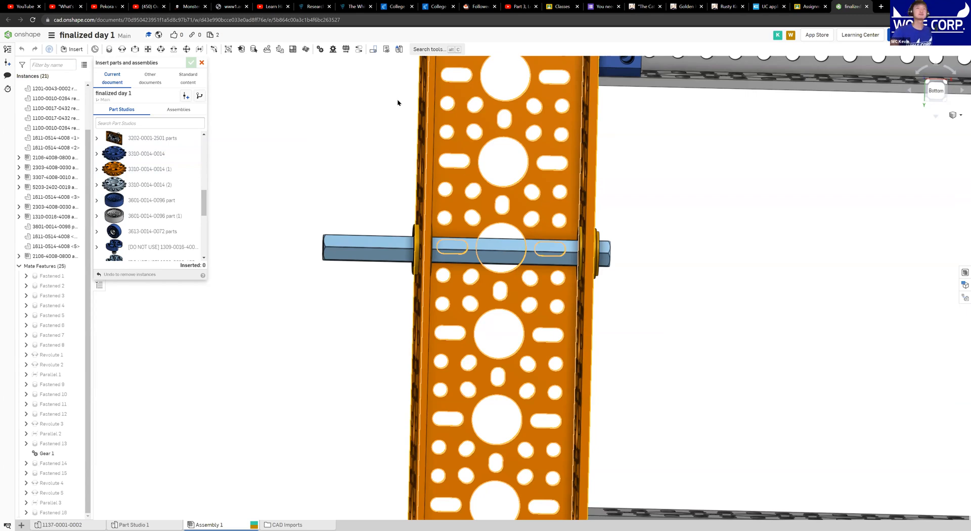
{"action": "middle_click_drag", "start_coordinate": [699, 312], "coordinate": [649, 297]}
{"action": "right_click_drag", "start_coordinate": [649, 300], "coordinate": [622, 300]}
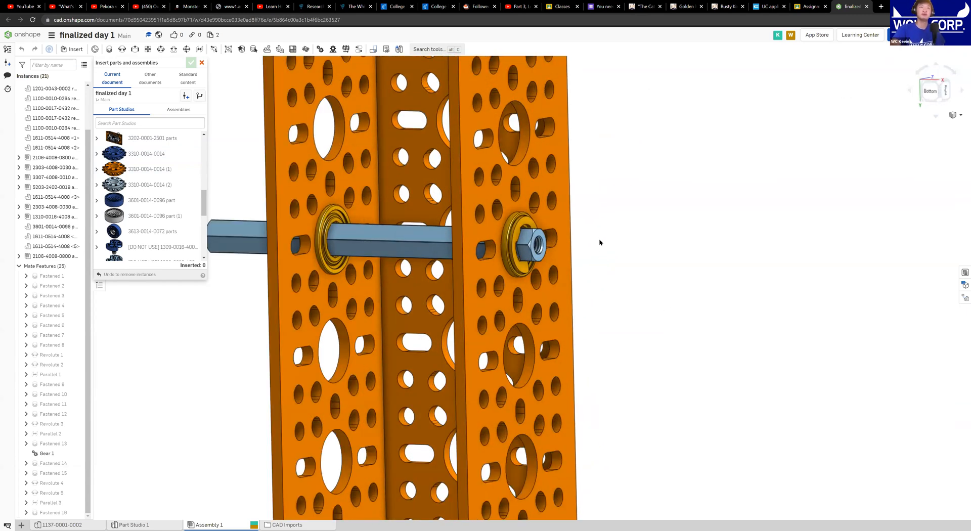
{"action": "scroll", "coordinate": [598, 239], "scroll_direction": "up", "scroll_amount": 5}
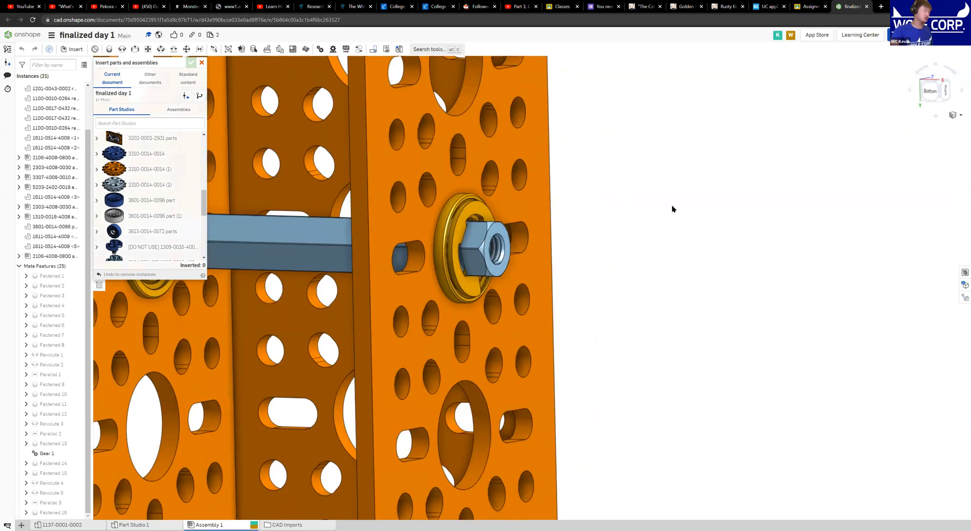
{"action": "middle_click_drag", "start_coordinate": [531, 264], "coordinate": [692, 268]}
{"action": "scroll", "coordinate": [583, 247], "scroll_direction": "down", "scroll_amount": 4}
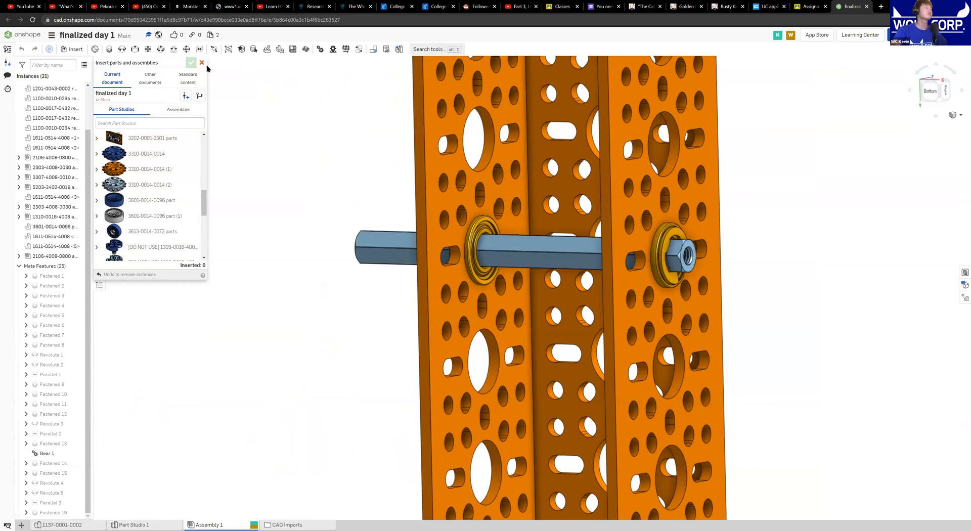
{"action": "left_click", "coordinate": [201, 63]}
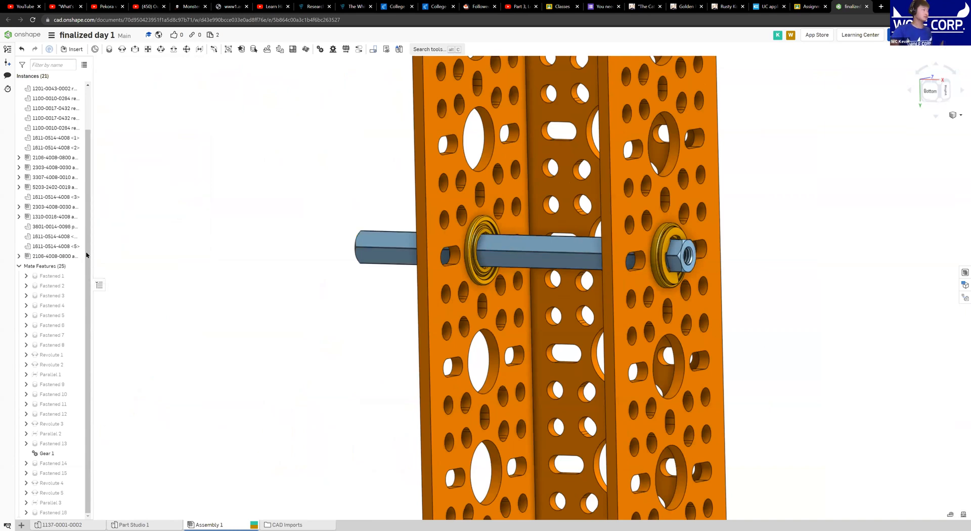
Reopen the hex shaft's Fastened mate for editing and clear both of its mate connectors
{"action": "double_click", "coordinate": [67, 514]}
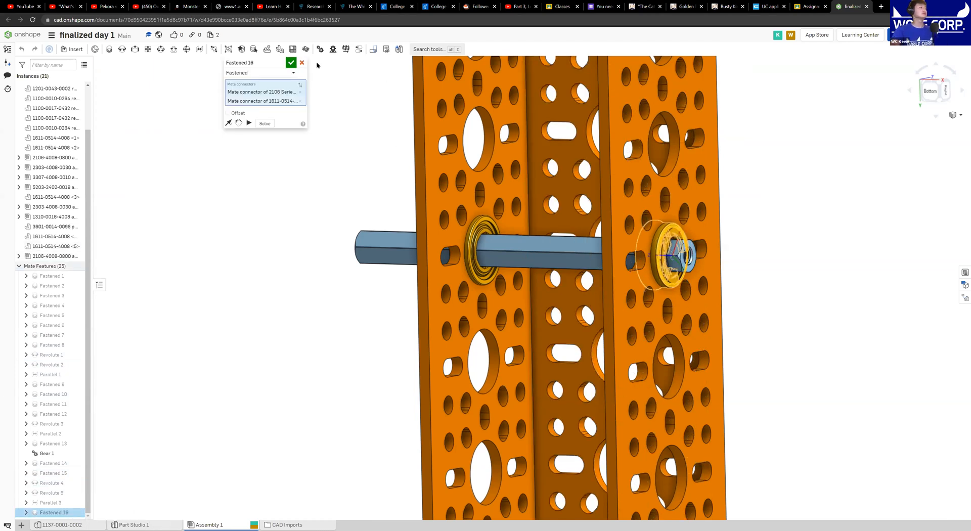
{"action": "left_click", "coordinate": [301, 92]}
{"action": "left_click", "coordinate": [301, 92]}
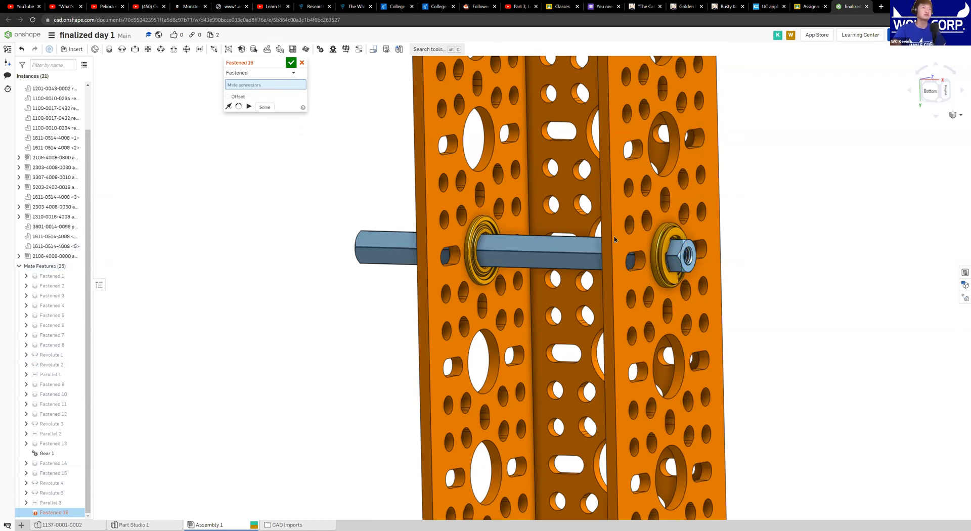
Pull the hex shaft out of the bearings into the open space on the outer side of the orange channel
{"action": "left_click_drag", "start_coordinate": [538, 248], "coordinate": [305, 288]}
{"action": "right_click_drag", "start_coordinate": [354, 291], "coordinate": [398, 284]}
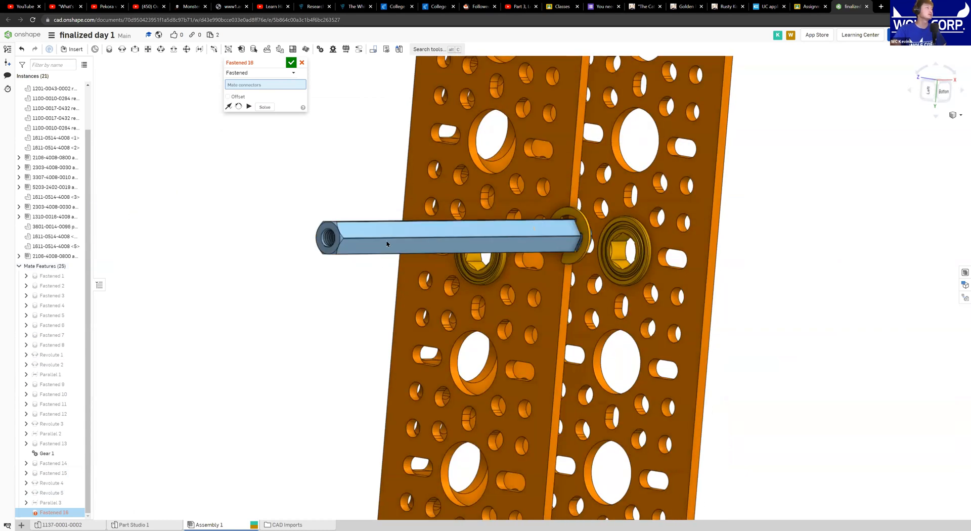
{"action": "left_click_drag", "start_coordinate": [377, 231], "coordinate": [144, 209]}
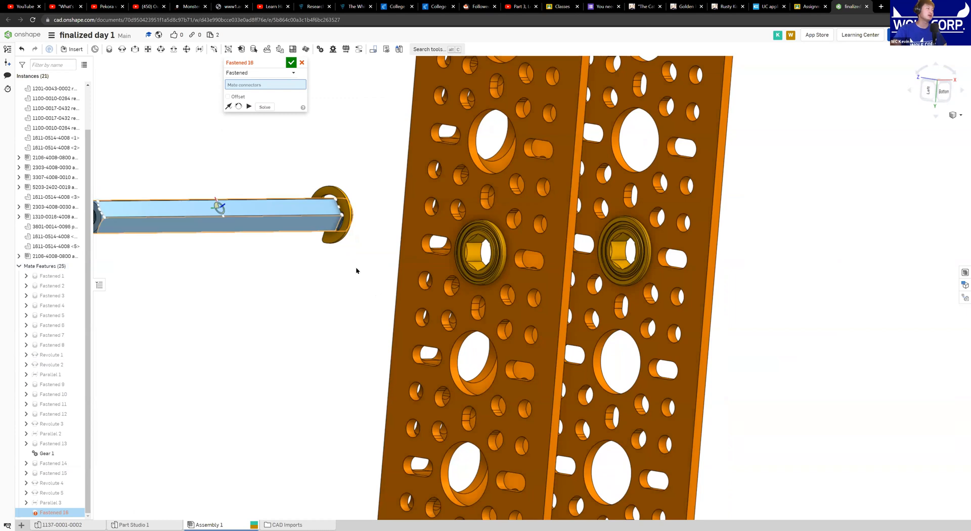
Pick the outer circular edge of the shaft clip's underside as the Fastened mate's first connector
{"action": "right_click_drag", "start_coordinate": [365, 270], "coordinate": [365, 265]}
{"action": "scroll", "coordinate": [366, 265], "scroll_direction": "up", "scroll_amount": 3}
{"action": "scroll", "coordinate": [380, 238], "scroll_direction": "up", "scroll_amount": 2}
{"action": "middle_click_drag", "start_coordinate": [394, 261], "coordinate": [407, 337]}
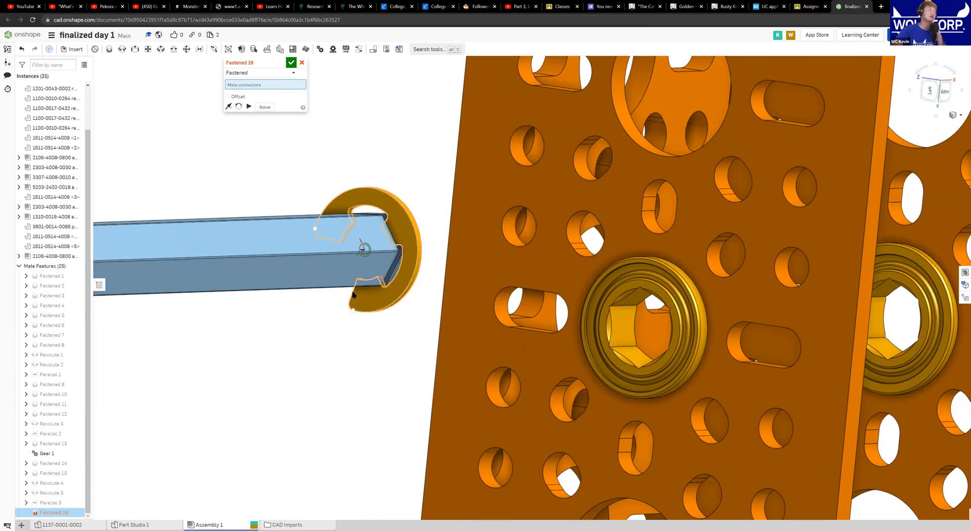
{"action": "scroll", "coordinate": [536, 222], "scroll_direction": "down", "scroll_amount": 3}
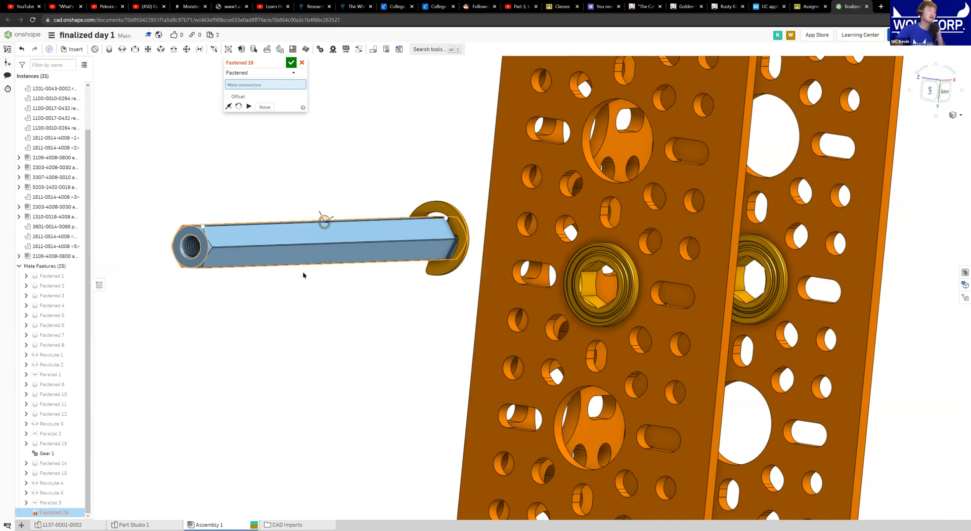
{"action": "right_click_drag", "start_coordinate": [322, 273], "coordinate": [288, 283]}
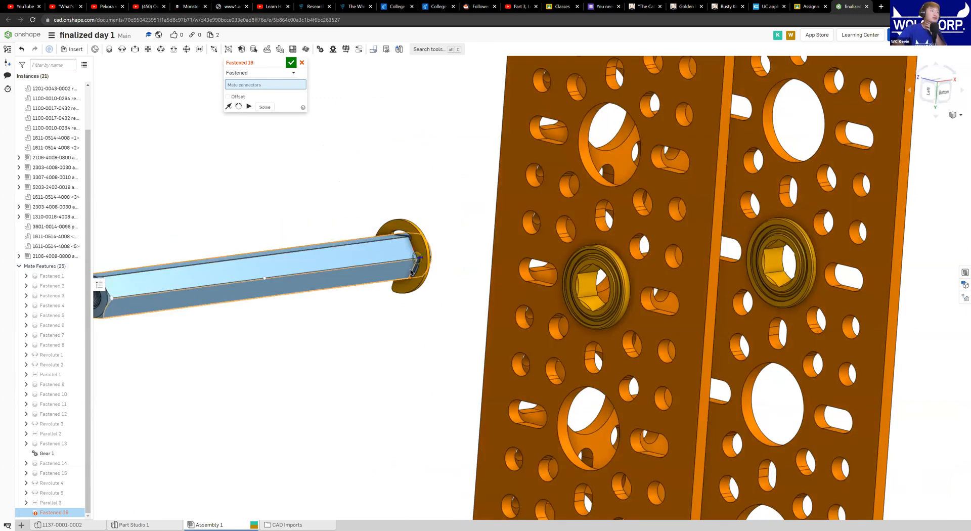
{"action": "scroll", "coordinate": [411, 272], "scroll_direction": "up", "scroll_amount": 2}
{"action": "scroll", "coordinate": [411, 272], "scroll_direction": "up", "scroll_amount": 4}
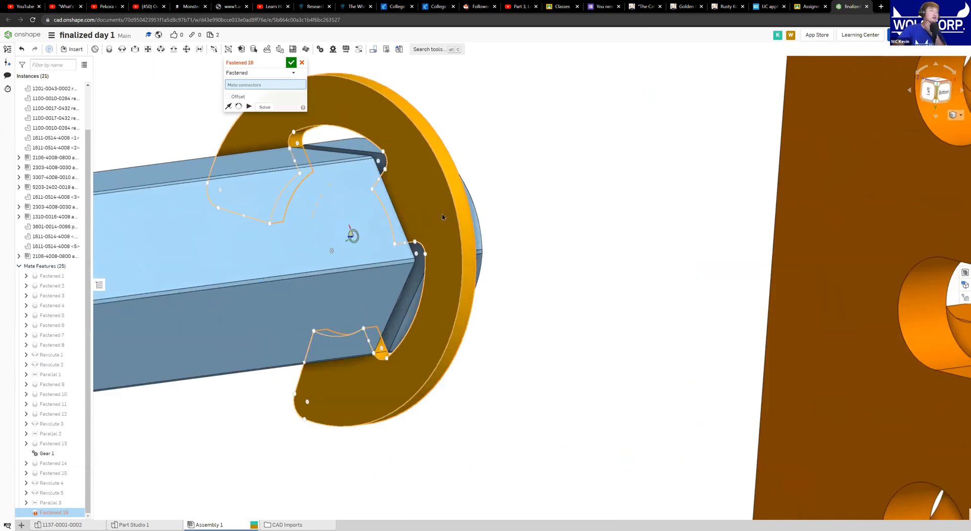
{"action": "middle_click_drag", "start_coordinate": [433, 219], "coordinate": [636, 190]}
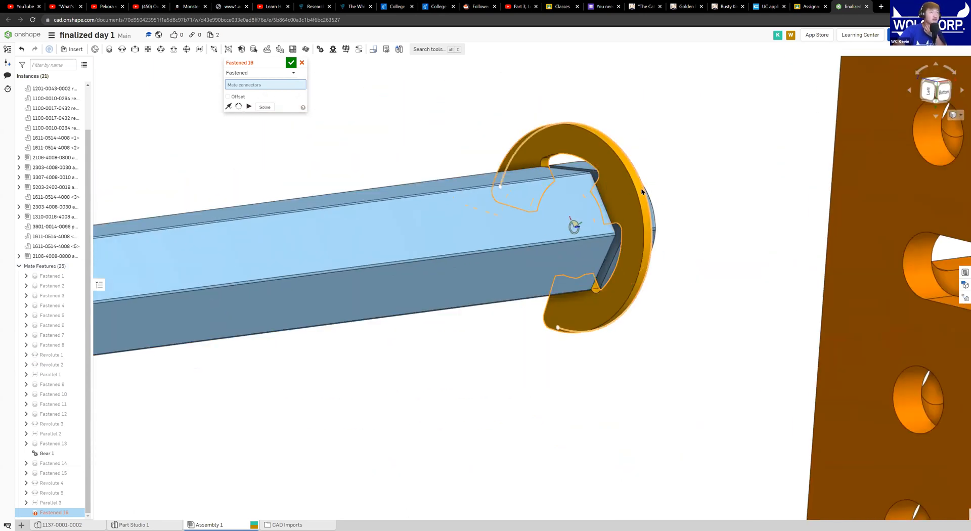
{"action": "scroll", "coordinate": [637, 195], "scroll_direction": "up", "scroll_amount": 4}
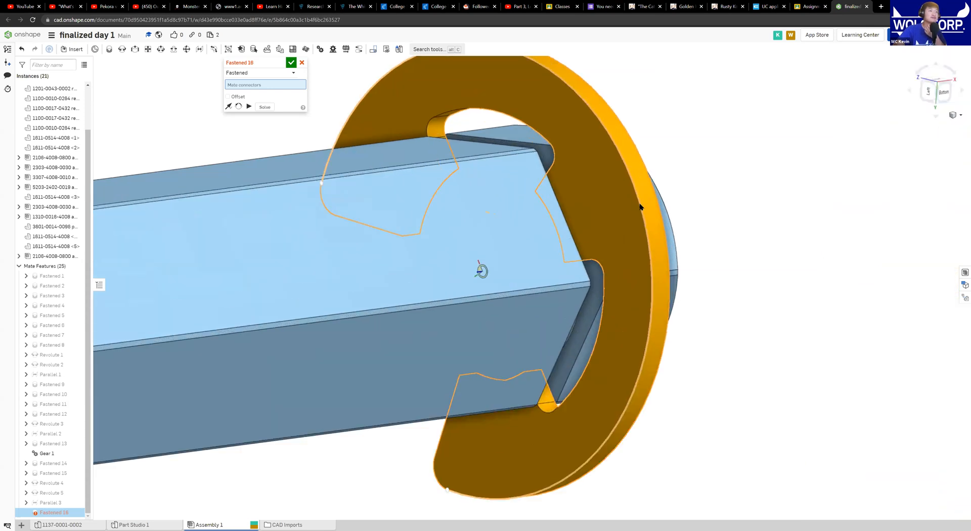
{"action": "right_click_drag", "start_coordinate": [641, 212], "coordinate": [650, 213]}
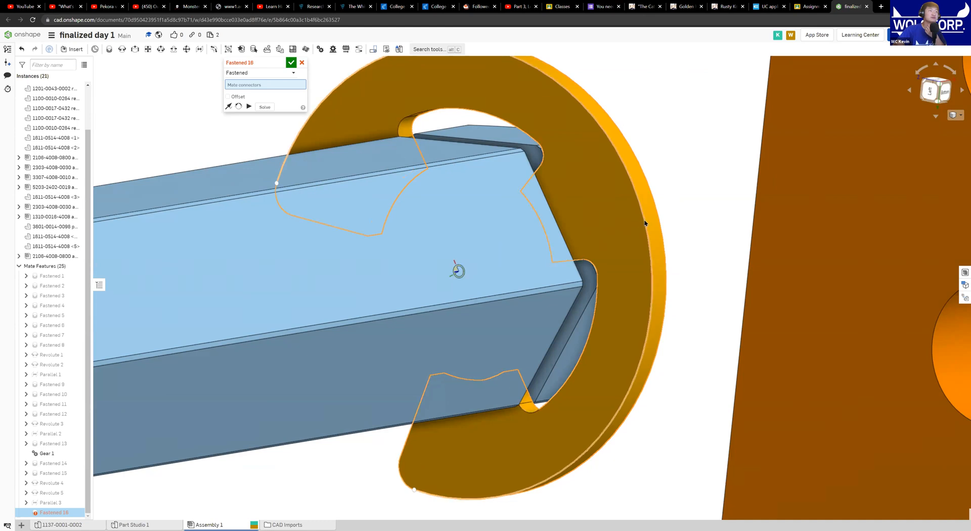
{"action": "left_click", "coordinate": [645, 223]}
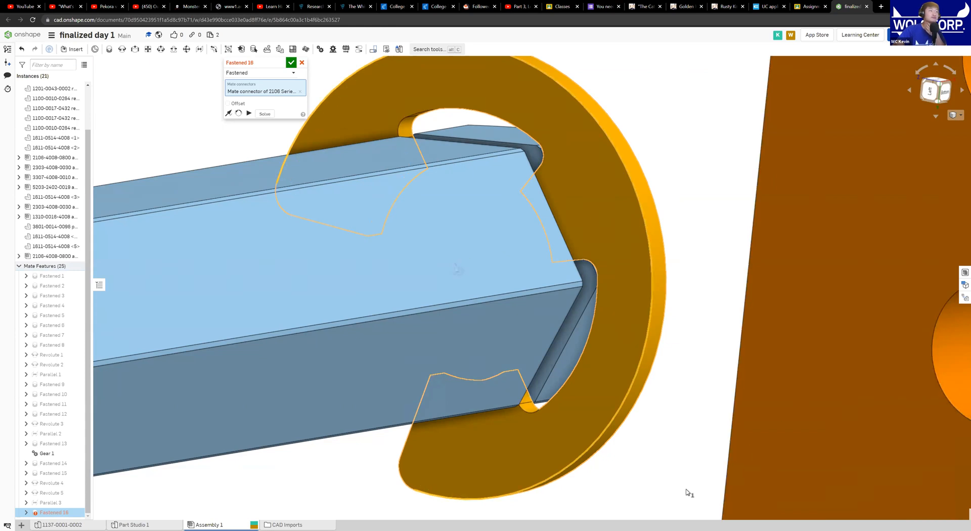
Pick the hex bearing on the orange channel's wall facing the frame interior as the Fastened mate's second connector
{"action": "scroll", "coordinate": [700, 430], "scroll_direction": "down", "scroll_amount": 5}
{"action": "scroll", "coordinate": [572, 283], "scroll_direction": "up", "scroll_amount": 3}
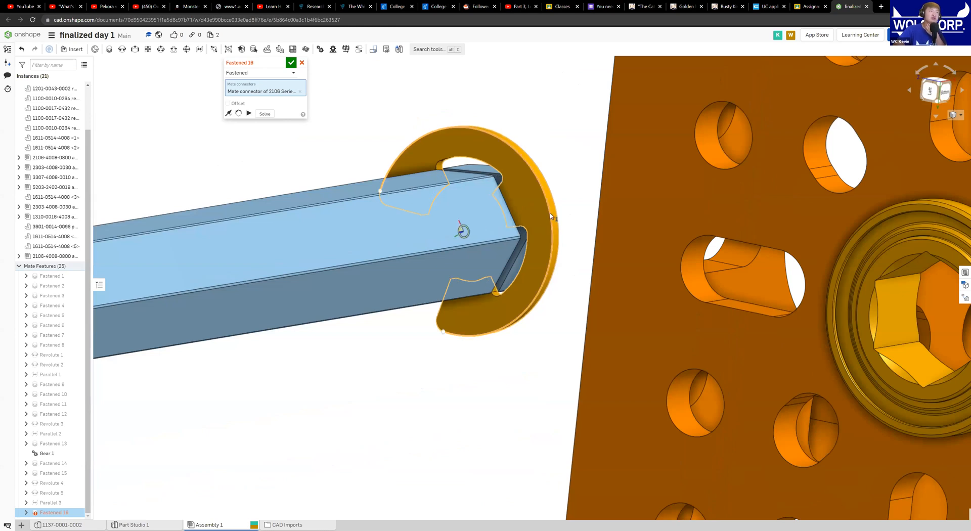
{"action": "right_click_drag", "start_coordinate": [714, 342], "coordinate": [650, 254]}
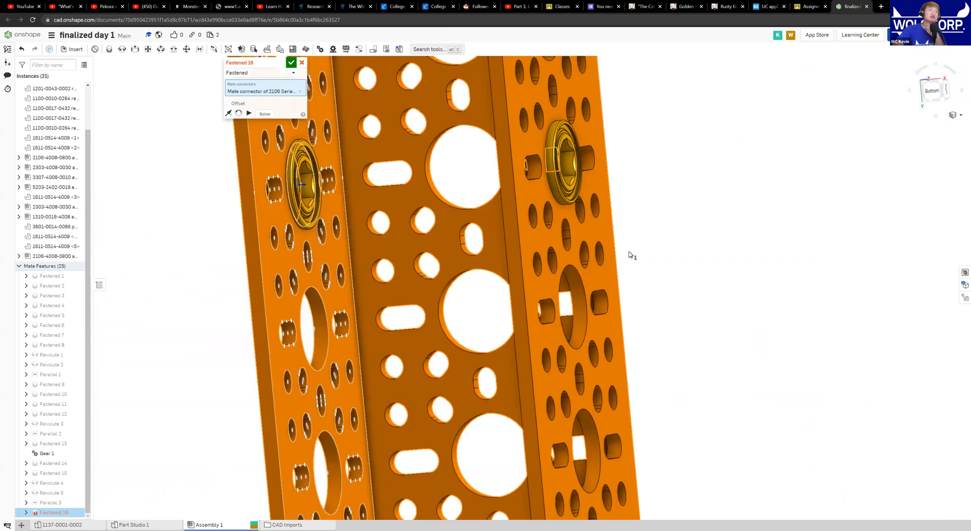
{"action": "scroll", "coordinate": [658, 263], "scroll_direction": "up", "scroll_amount": 4}
{"action": "scroll", "coordinate": [729, 301], "scroll_direction": "down", "scroll_amount": 6}
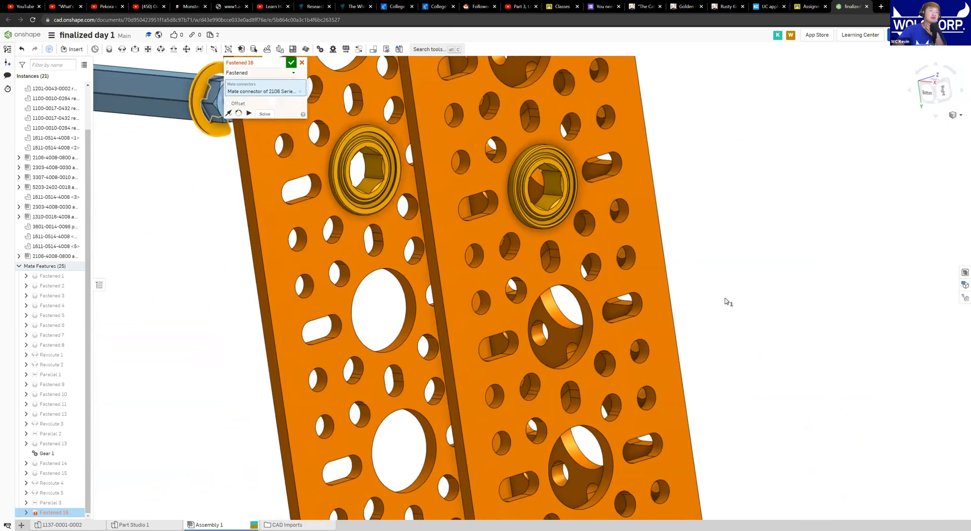
{"action": "right_click_drag", "start_coordinate": [762, 304], "coordinate": [661, 275]}
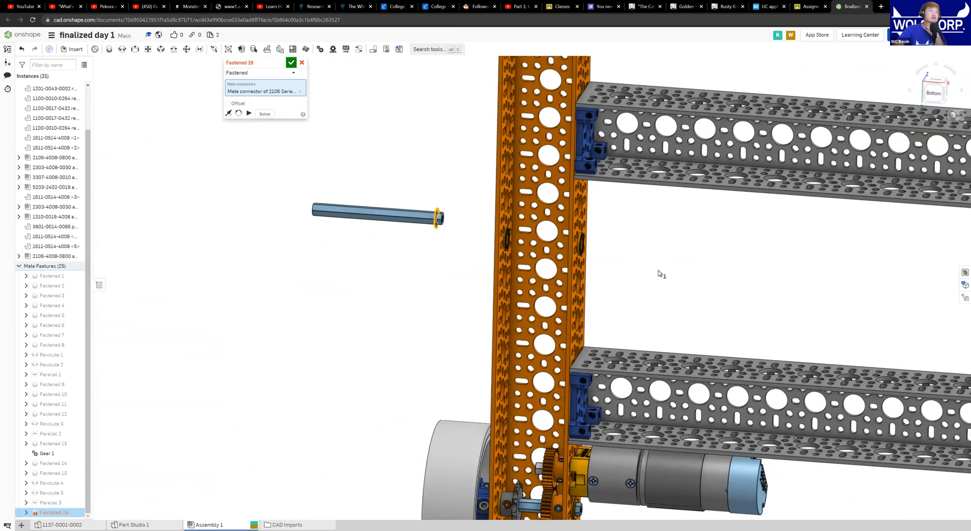
{"action": "middle_click_drag", "start_coordinate": [417, 214], "coordinate": [127, 145]}
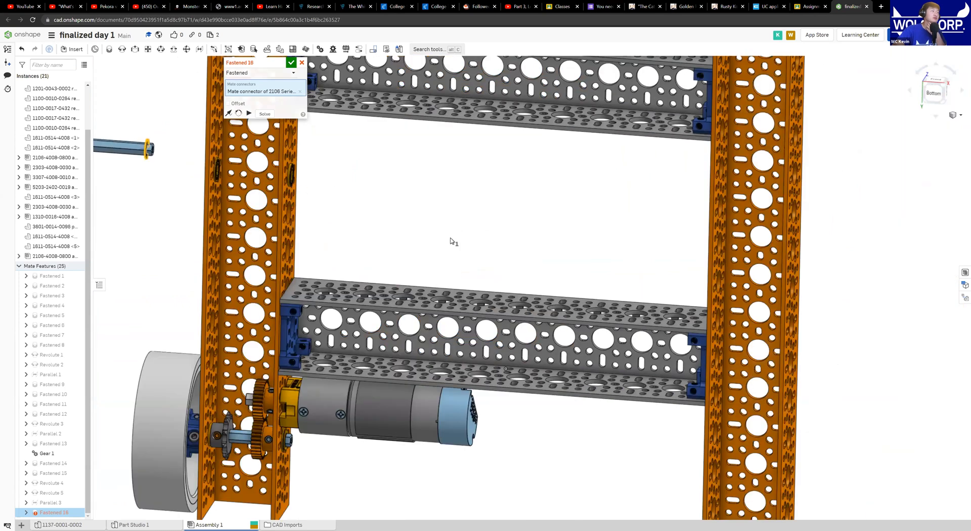
{"action": "scroll", "coordinate": [425, 259], "scroll_direction": "up", "scroll_amount": 6}
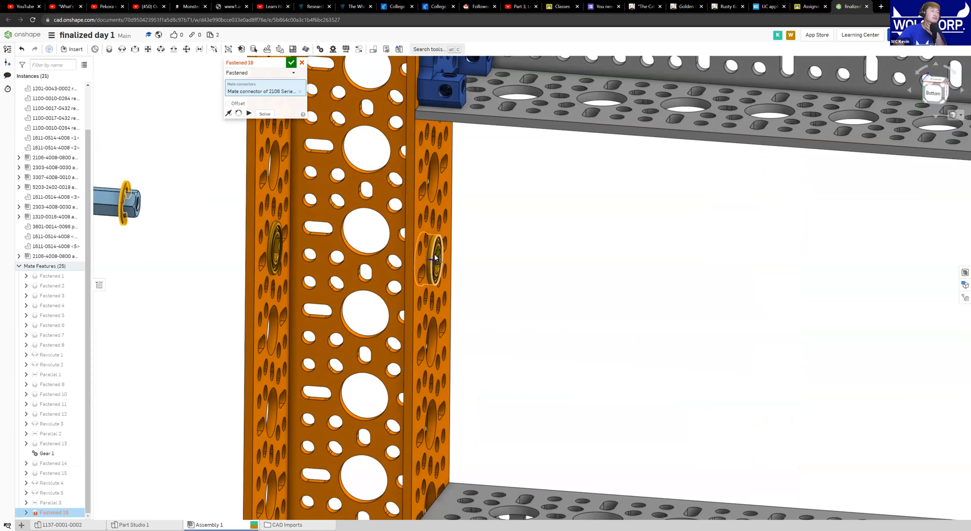
{"action": "scroll", "coordinate": [435, 258], "scroll_direction": "up", "scroll_amount": 8}
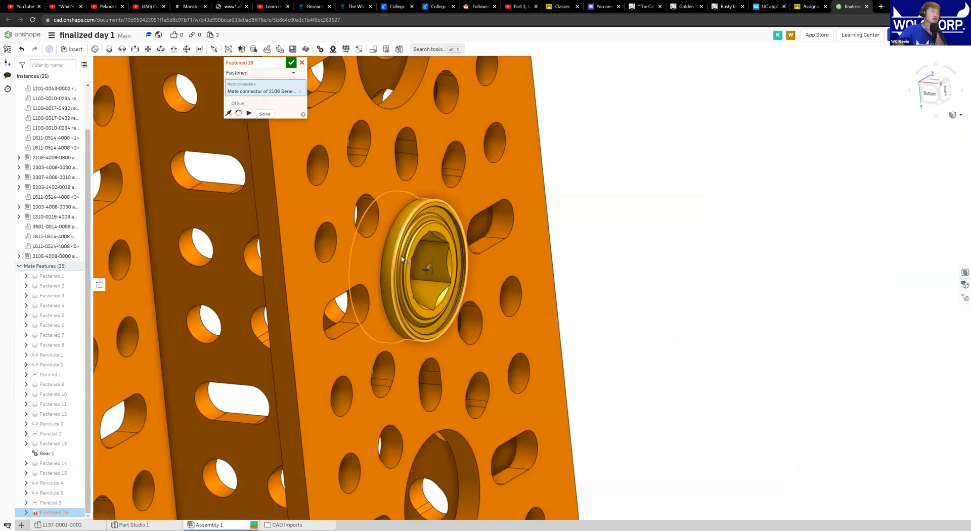
{"action": "right_click_drag", "start_coordinate": [402, 259], "coordinate": [476, 243]}
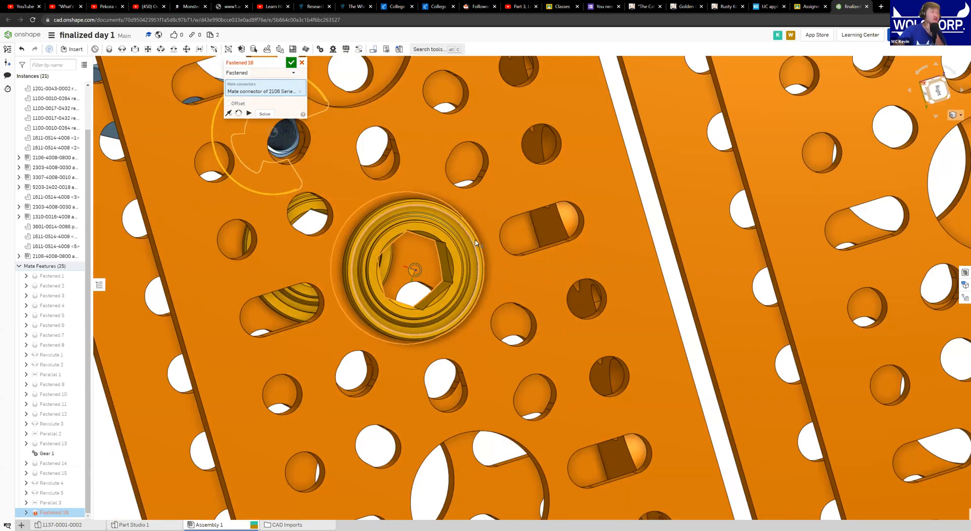
{"action": "scroll", "coordinate": [476, 243], "scroll_direction": "up", "scroll_amount": 3}
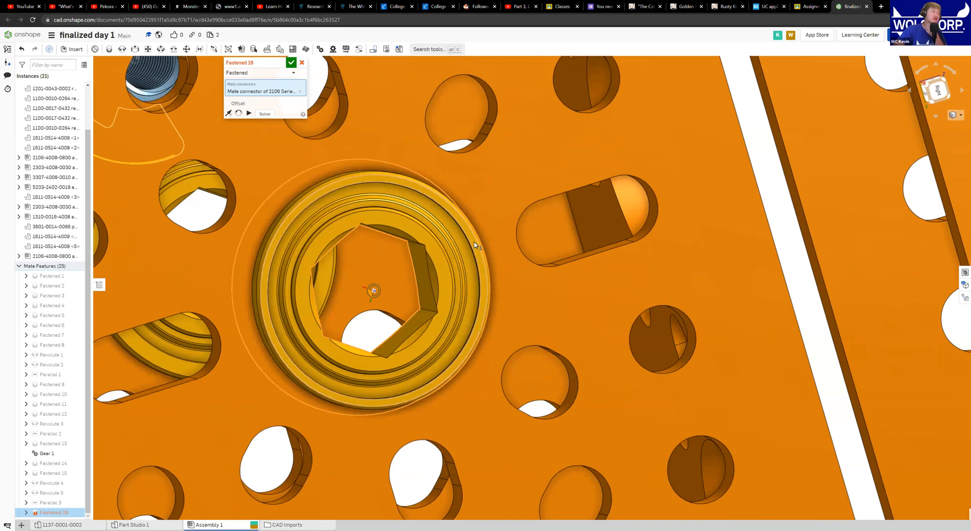
{"action": "scroll", "coordinate": [475, 242], "scroll_direction": "up", "scroll_amount": 3}
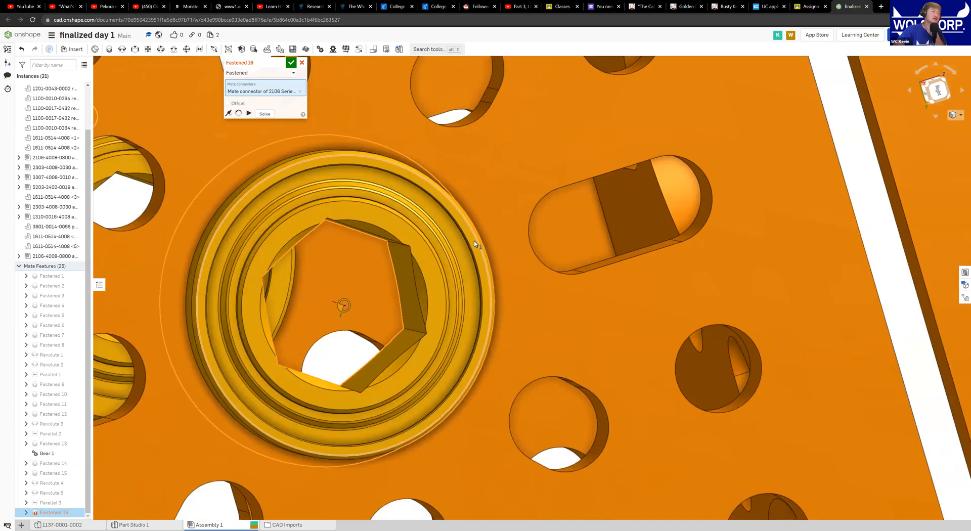
{"action": "scroll", "coordinate": [517, 244], "scroll_direction": "up", "scroll_amount": 3}
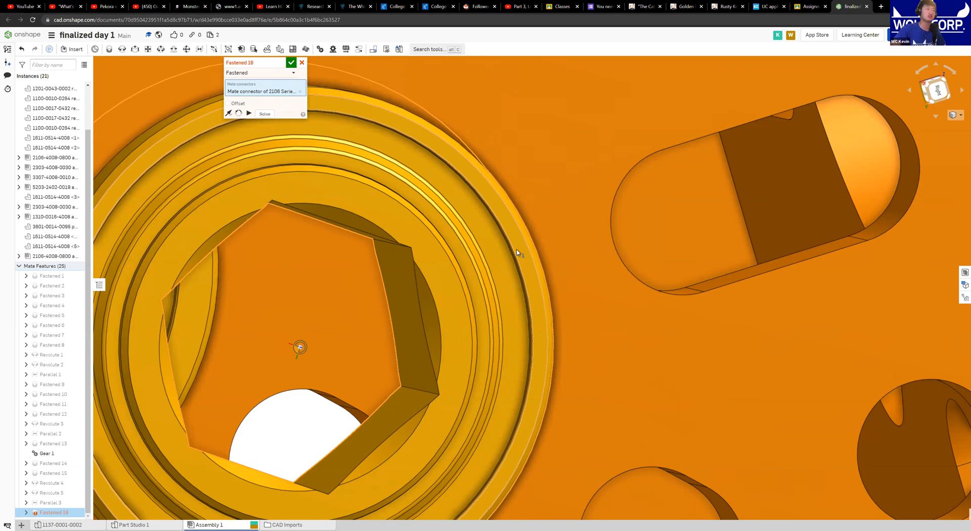
{"action": "left_click", "coordinate": [517, 253]}
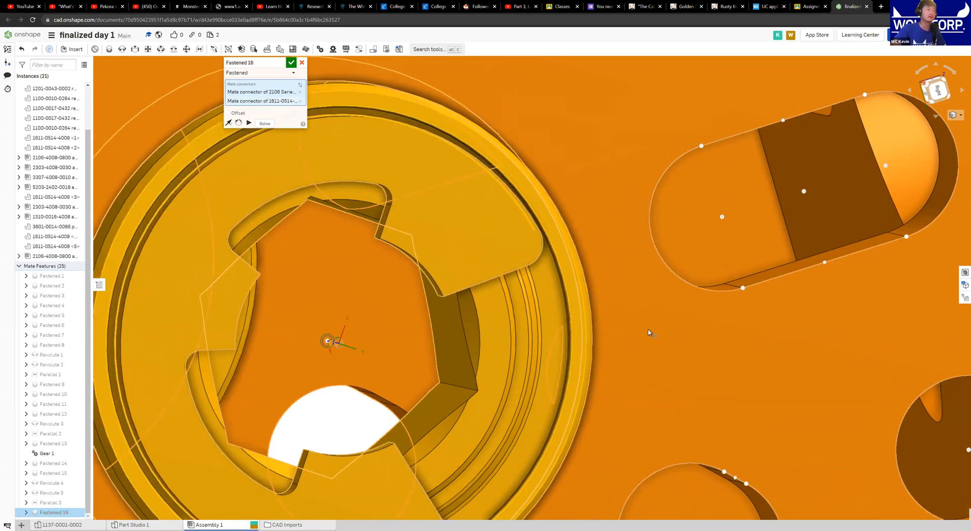
{"action": "right_click_drag", "start_coordinate": [711, 341], "coordinate": [881, 245]}
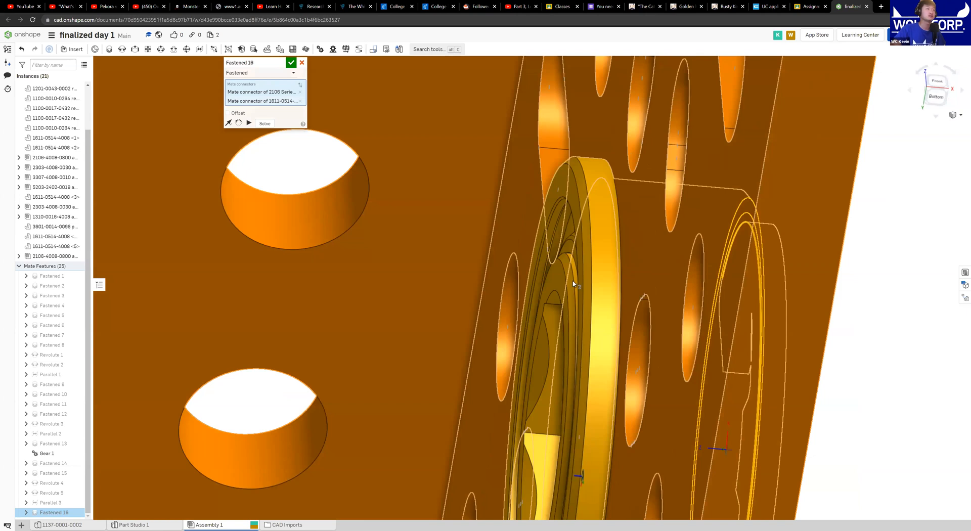
{"action": "scroll", "coordinate": [881, 245], "scroll_direction": "down", "scroll_amount": 5}
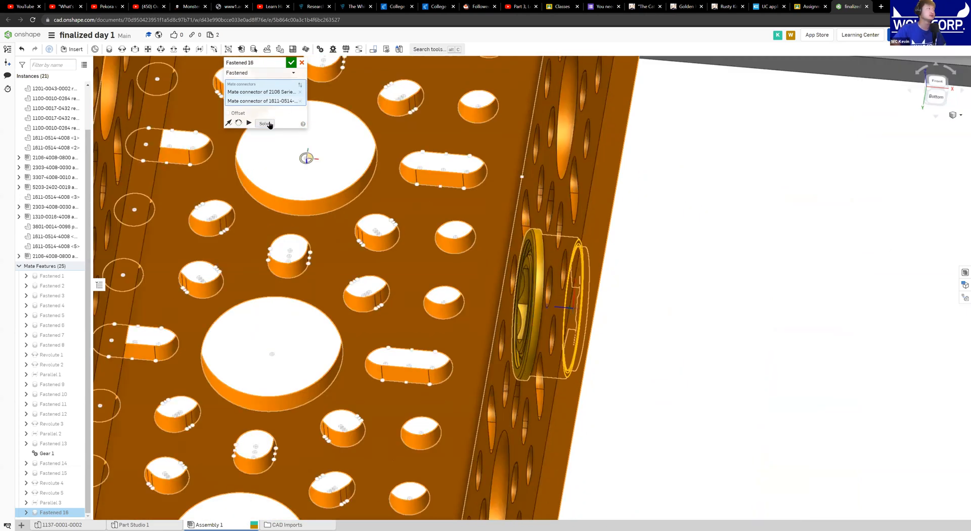
{"action": "left_click", "coordinate": [265, 124]}
{"action": "middle_click_drag", "start_coordinate": [655, 293], "coordinate": [529, 248]}
{"action": "right_click_drag", "start_coordinate": [529, 248], "coordinate": [489, 250]}
{"action": "right_click_drag", "start_coordinate": [607, 244], "coordinate": [571, 240]}
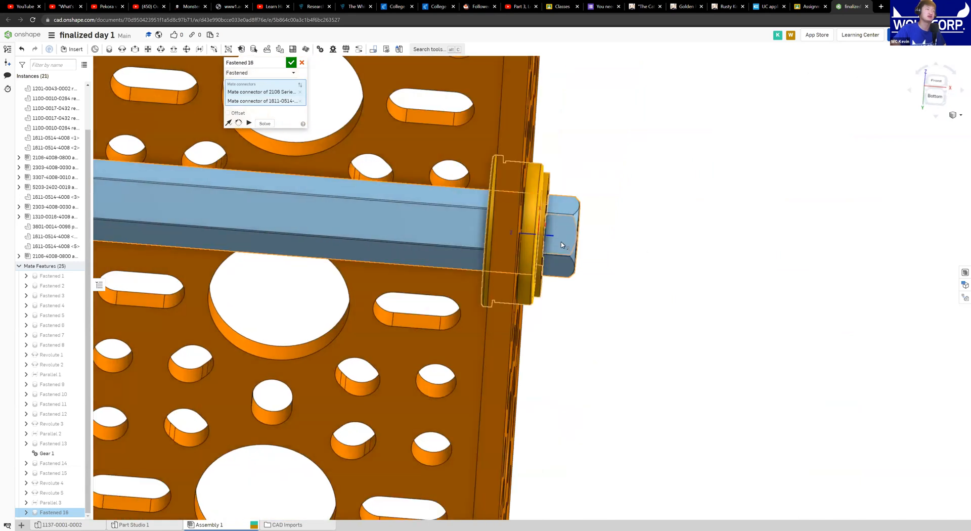
{"action": "scroll", "coordinate": [627, 259], "scroll_direction": "down", "scroll_amount": 5}
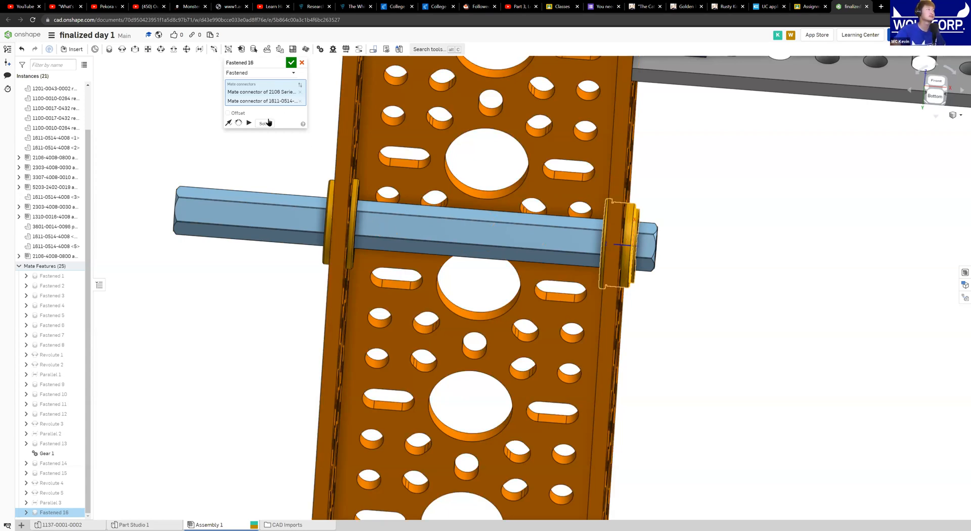
{"action": "left_click", "coordinate": [291, 63]}
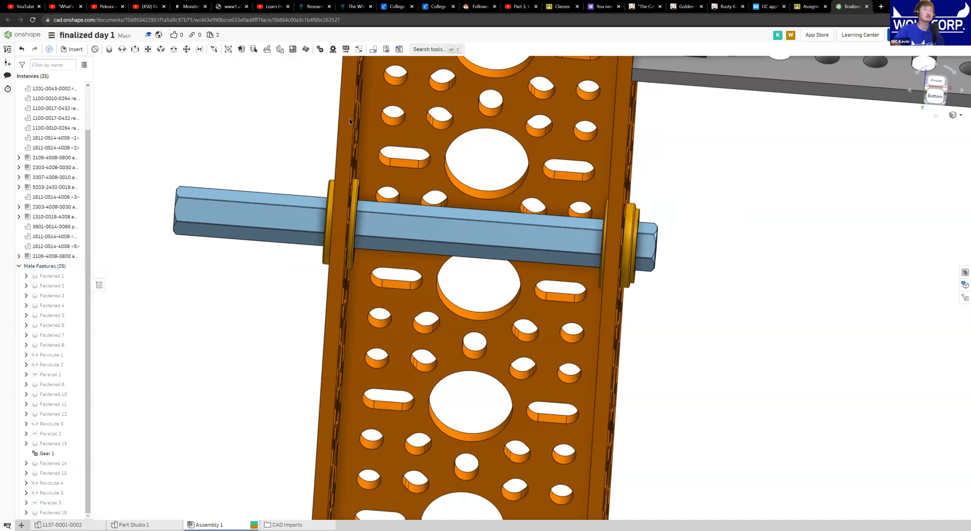
{"action": "scroll", "coordinate": [646, 287], "scroll_direction": "down", "scroll_amount": 3}
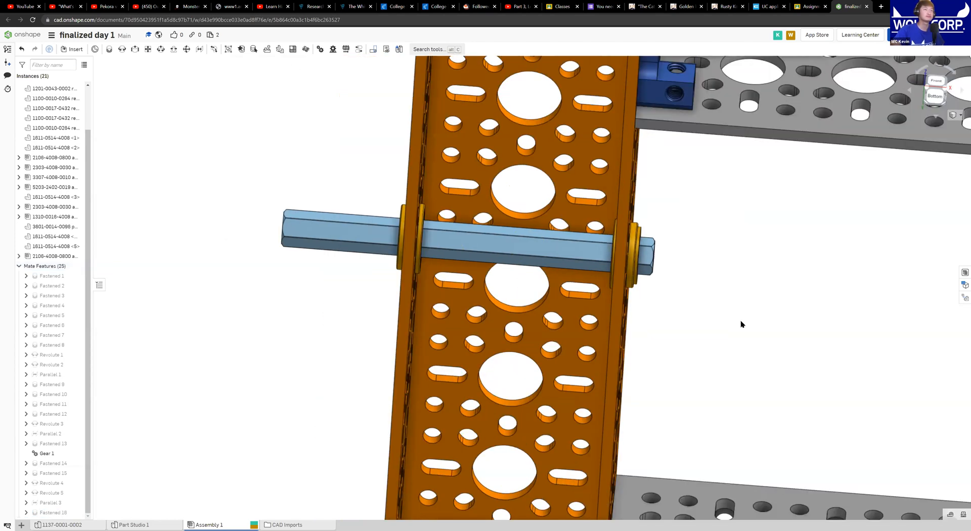
{"action": "scroll", "coordinate": [577, 282], "scroll_direction": "up", "scroll_amount": 4}
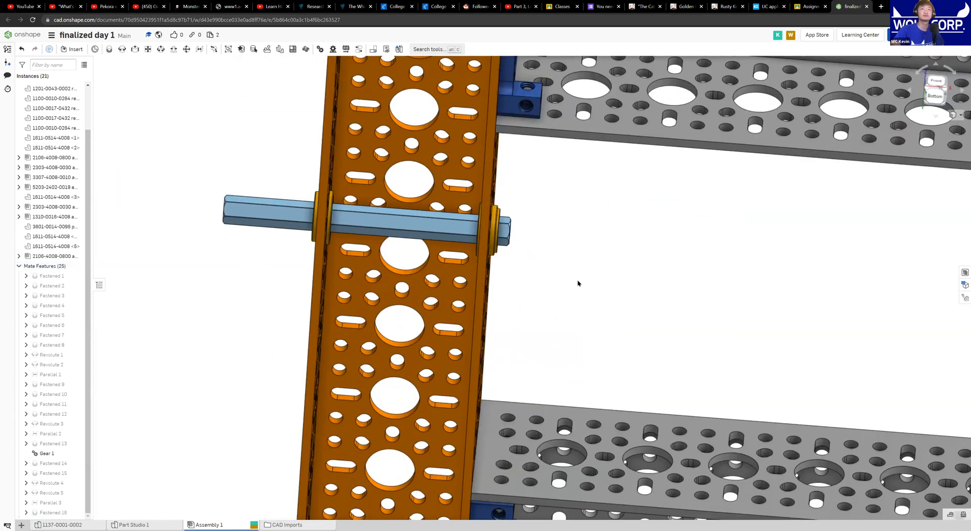
{"action": "scroll", "coordinate": [556, 233], "scroll_direction": "down", "scroll_amount": 5}
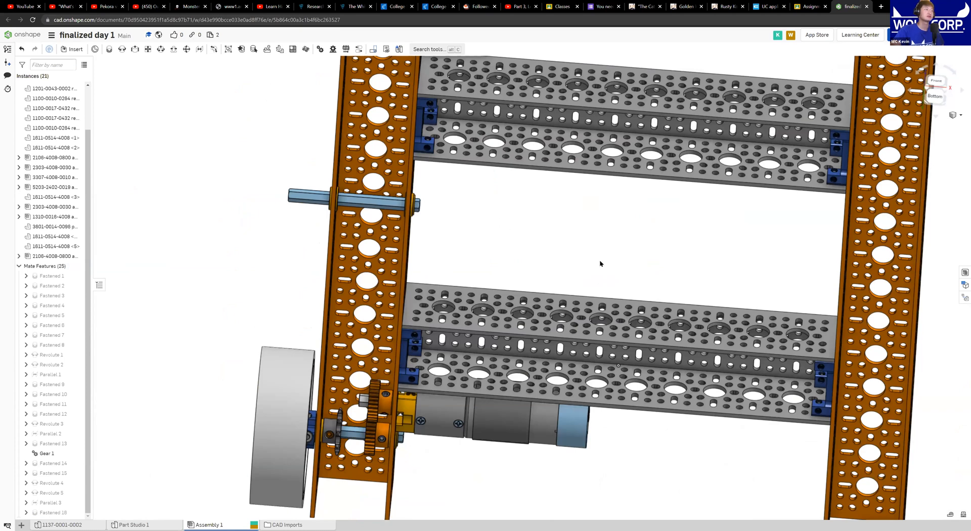
{"action": "middle_click_drag", "start_coordinate": [558, 238], "coordinate": [659, 279]}
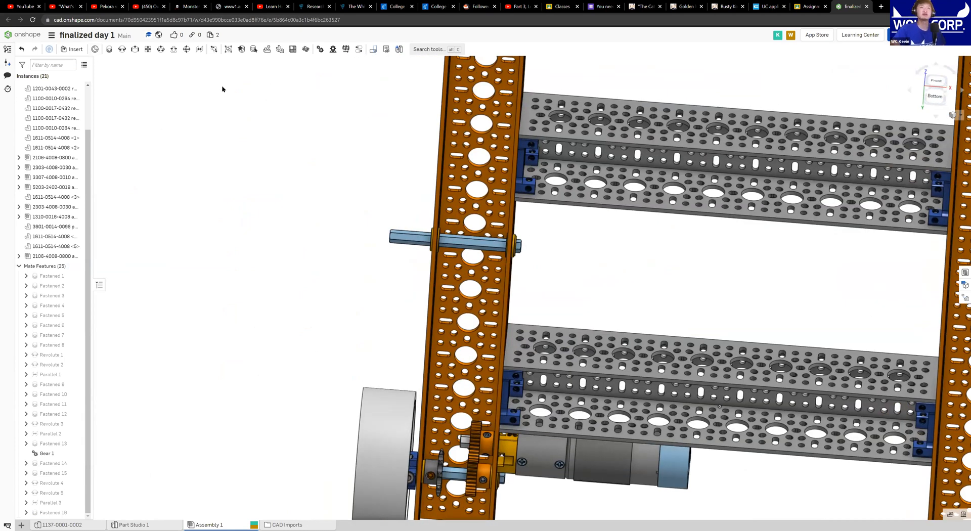
{"action": "left_click", "coordinate": [76, 49]}
{"action": "scroll", "coordinate": [148, 189], "scroll_direction": "down", "scroll_amount": 3}
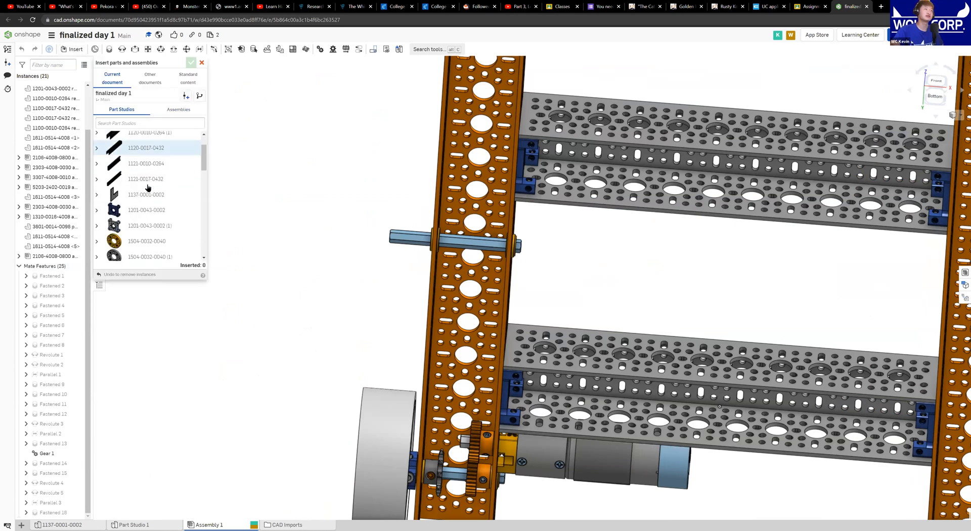
{"action": "scroll", "coordinate": [149, 190], "scroll_direction": "down", "scroll_amount": 1}
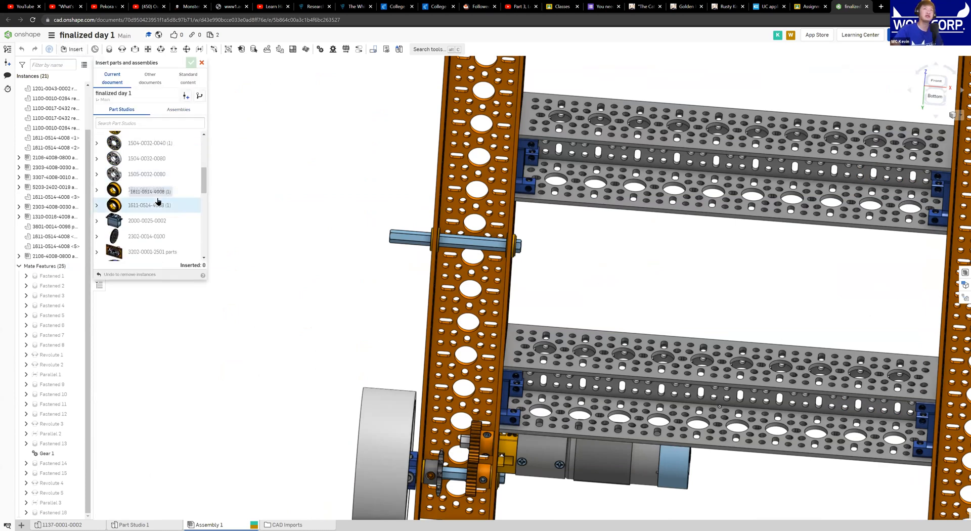
{"action": "scroll", "coordinate": [161, 187], "scroll_direction": "down", "scroll_amount": 2}
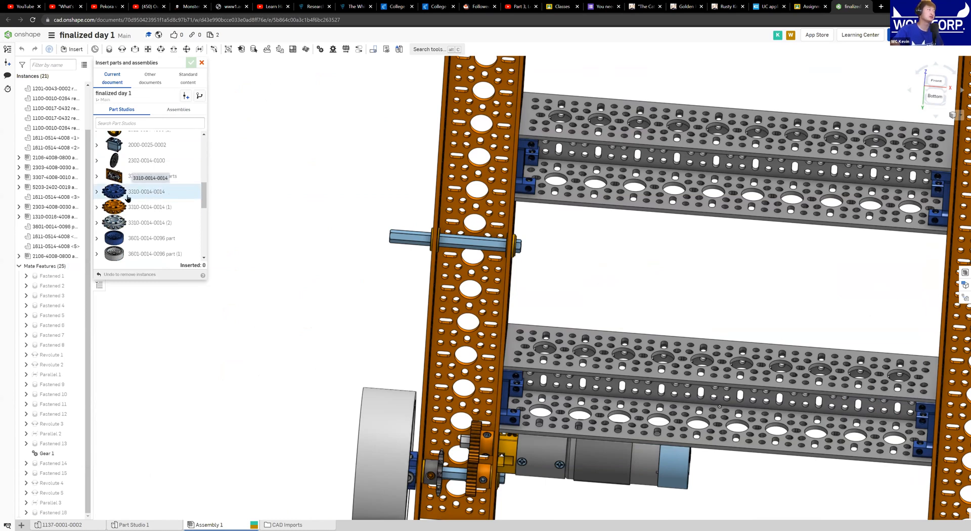
{"action": "left_click", "coordinate": [156, 195]}
{"action": "left_click", "coordinate": [316, 186]}
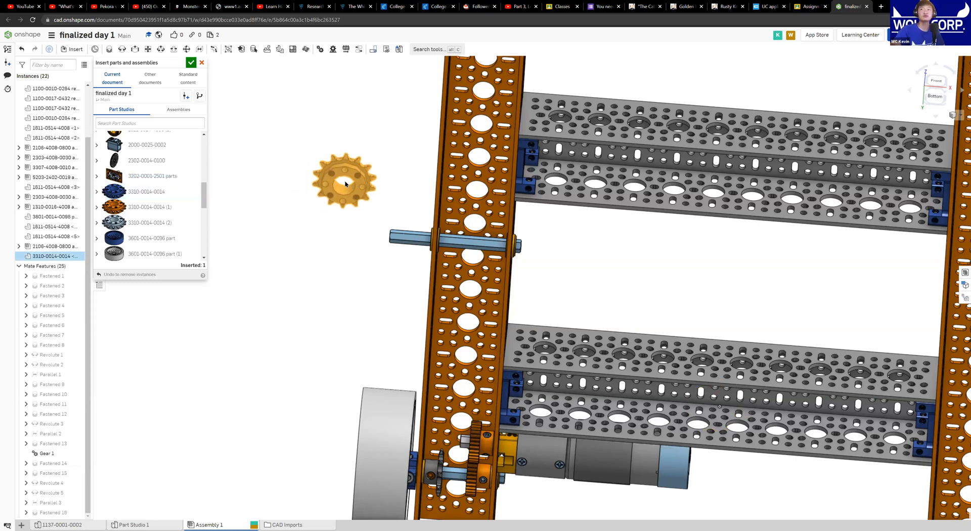
{"action": "scroll", "coordinate": [149, 199], "scroll_direction": "down", "scroll_amount": 5}
{"action": "left_click", "coordinate": [179, 109]}
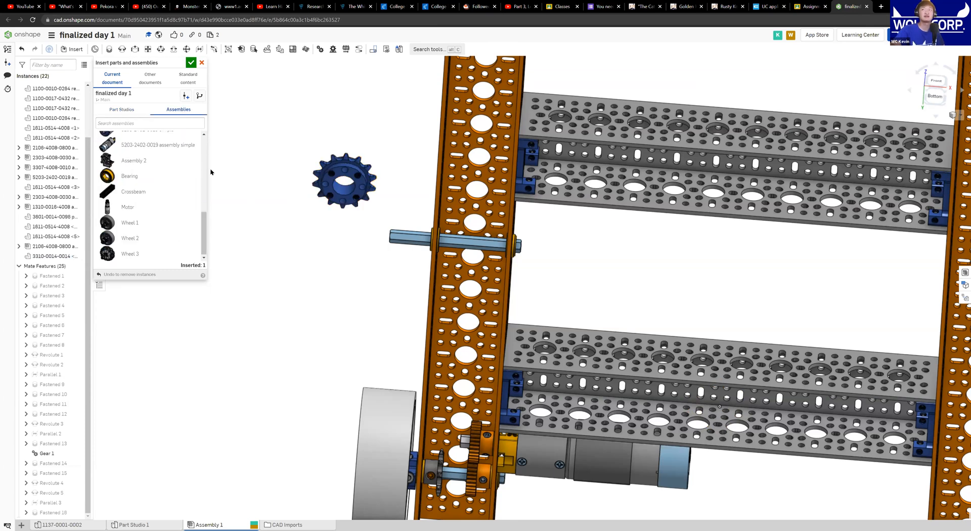
{"action": "scroll", "coordinate": [152, 204], "scroll_direction": "up", "scroll_amount": 5}
{"action": "scroll", "coordinate": [152, 205], "scroll_direction": "up", "scroll_amount": 2}
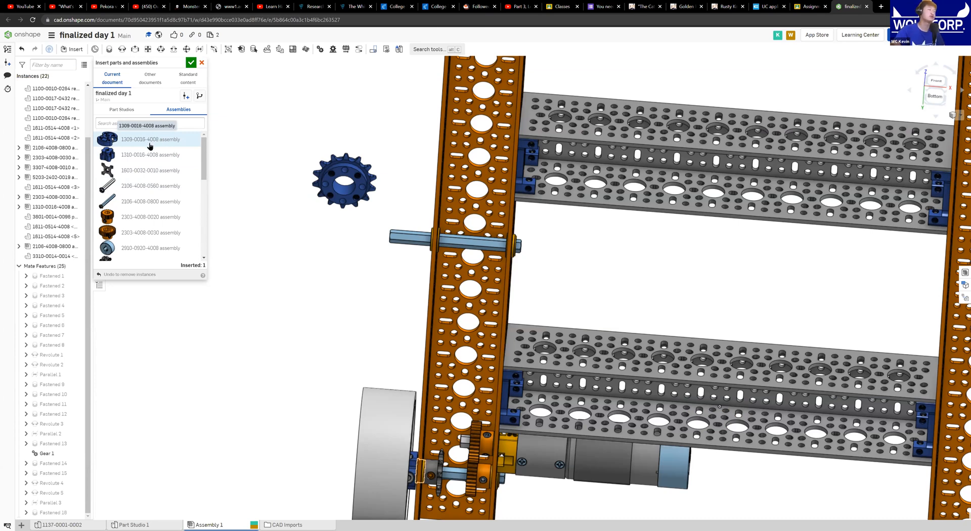
{"action": "left_click", "coordinate": [149, 141]}
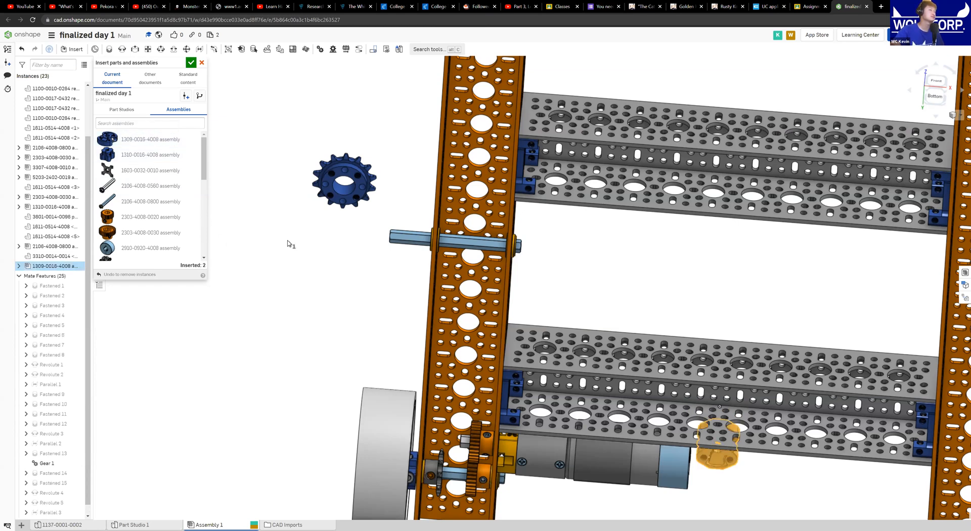
{"action": "left_click", "coordinate": [300, 255]}
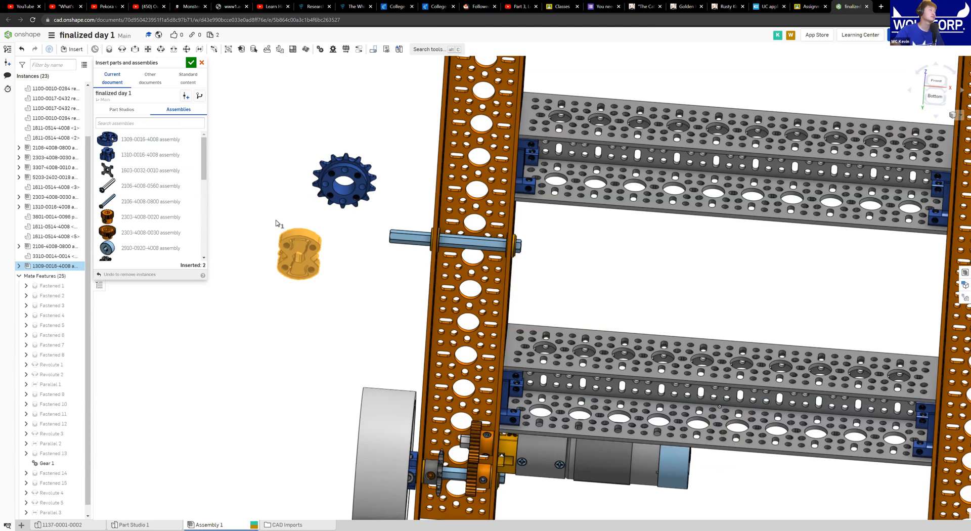
{"action": "left_click", "coordinate": [276, 223]}
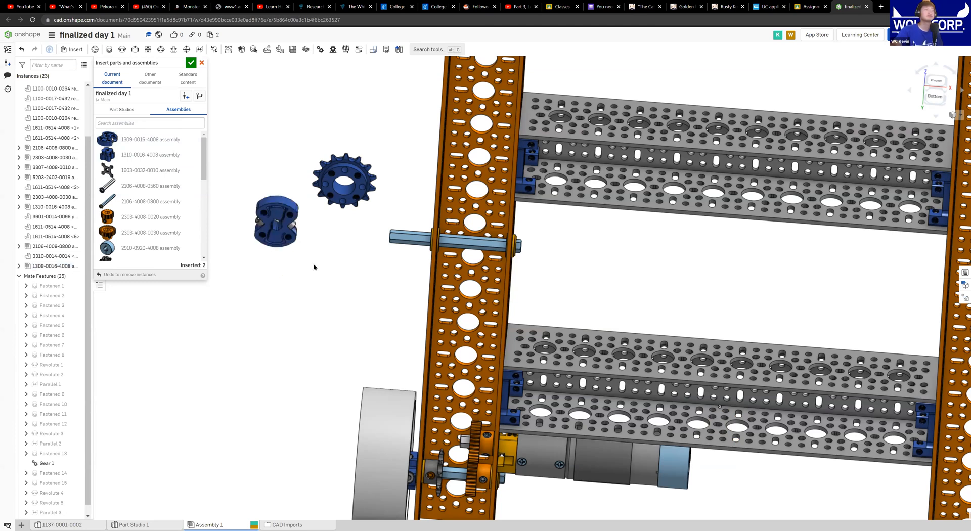
{"action": "middle_click_drag", "start_coordinate": [326, 248], "coordinate": [346, 257]}
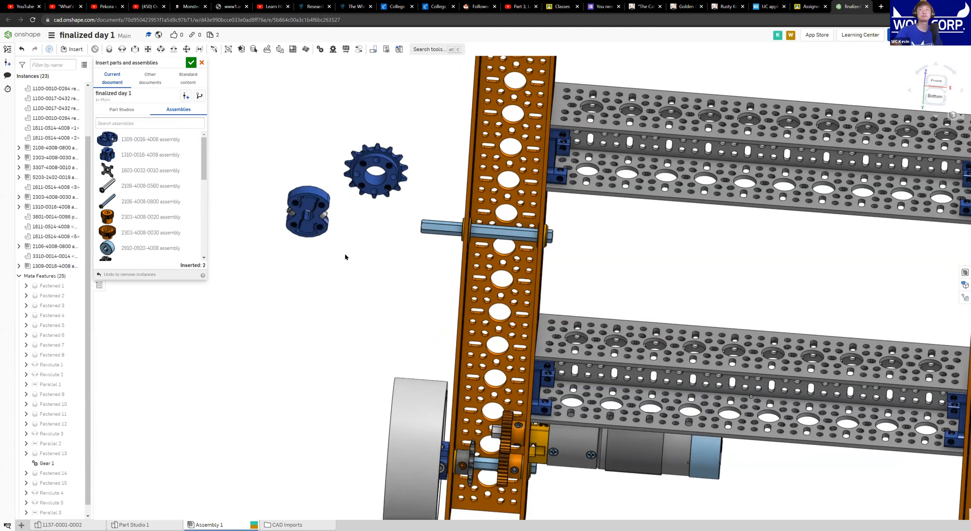
{"action": "scroll", "coordinate": [153, 199], "scroll_direction": "down", "scroll_amount": 3}
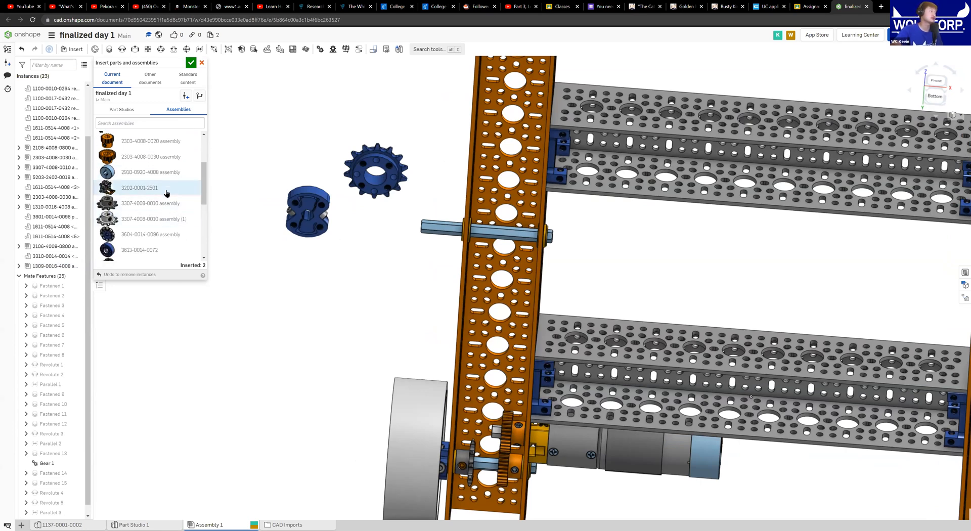
{"action": "scroll", "coordinate": [167, 193], "scroll_direction": "down", "scroll_amount": 1}
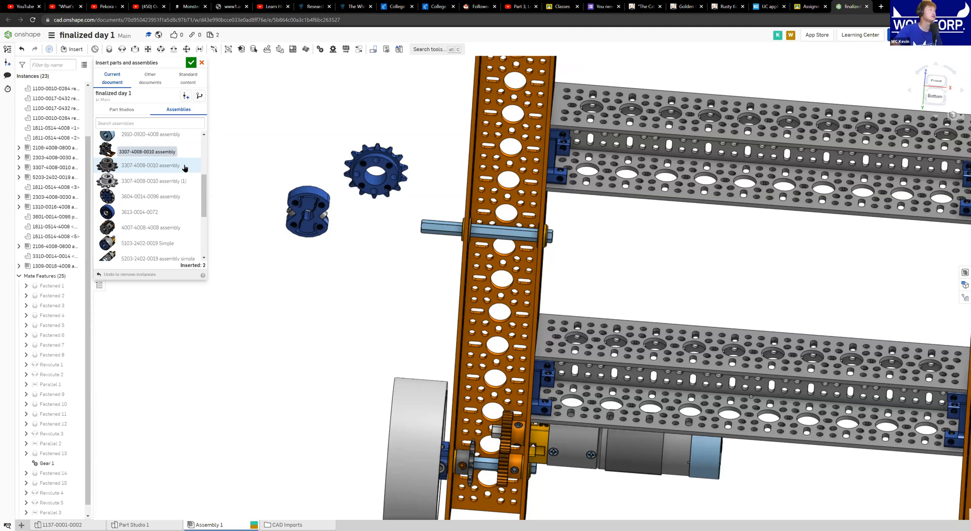
{"action": "left_click", "coordinate": [184, 168]}
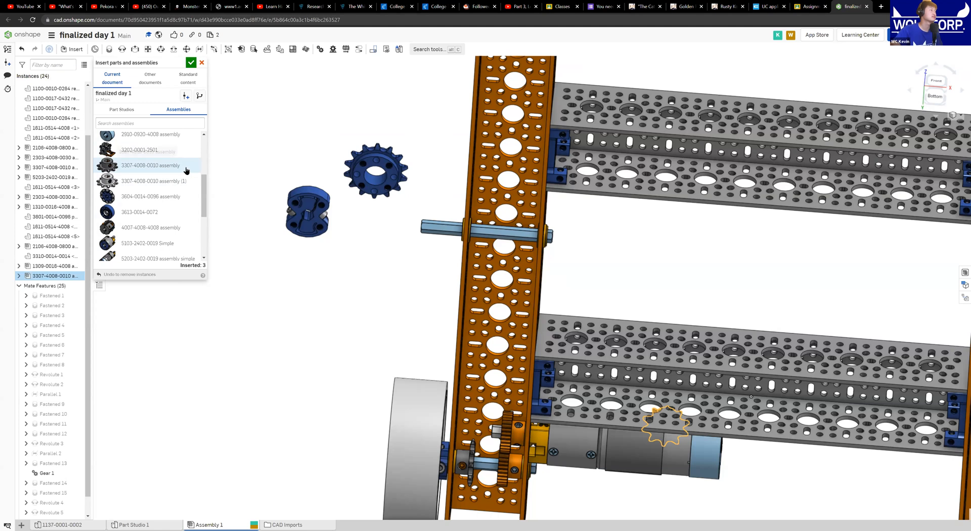
{"action": "left_click", "coordinate": [291, 152]}
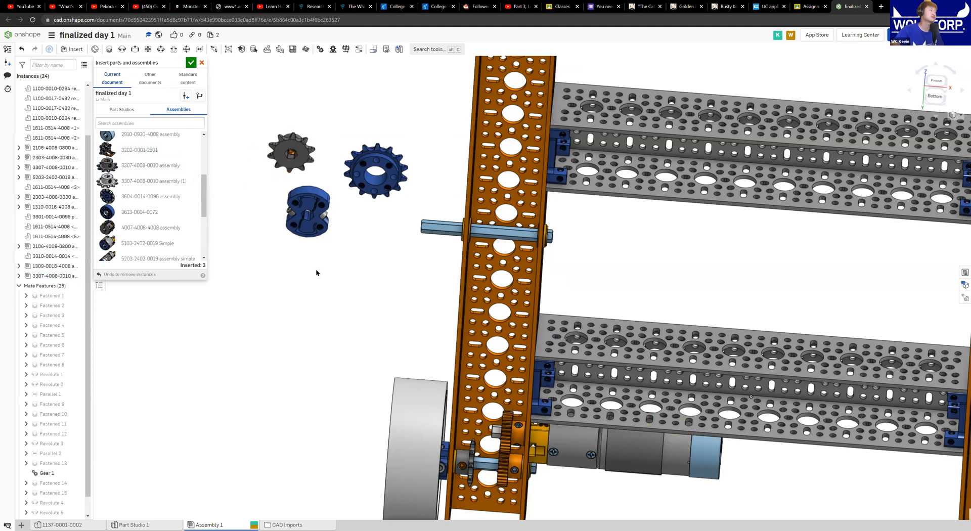
{"action": "middle_click_drag", "start_coordinate": [316, 271], "coordinate": [362, 287]}
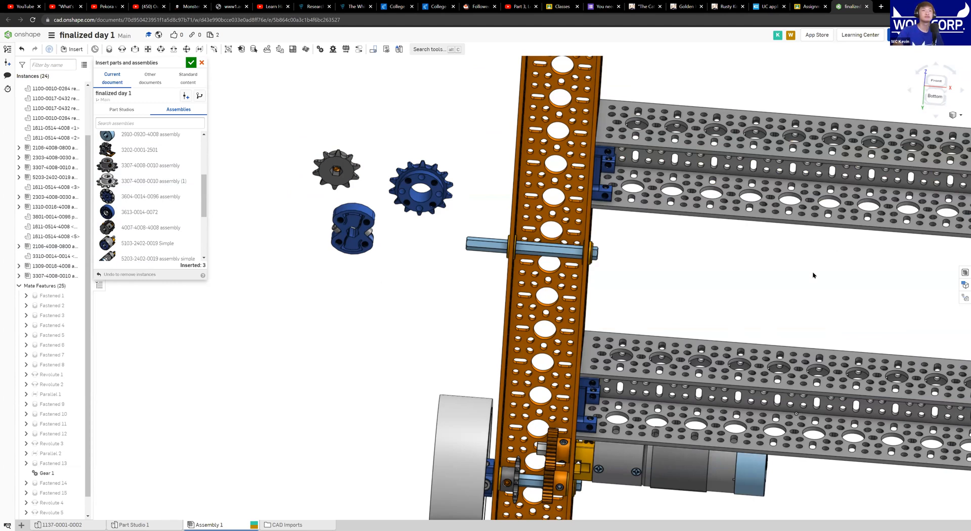
{"action": "middle_click_drag", "start_coordinate": [755, 270], "coordinate": [719, 264]}
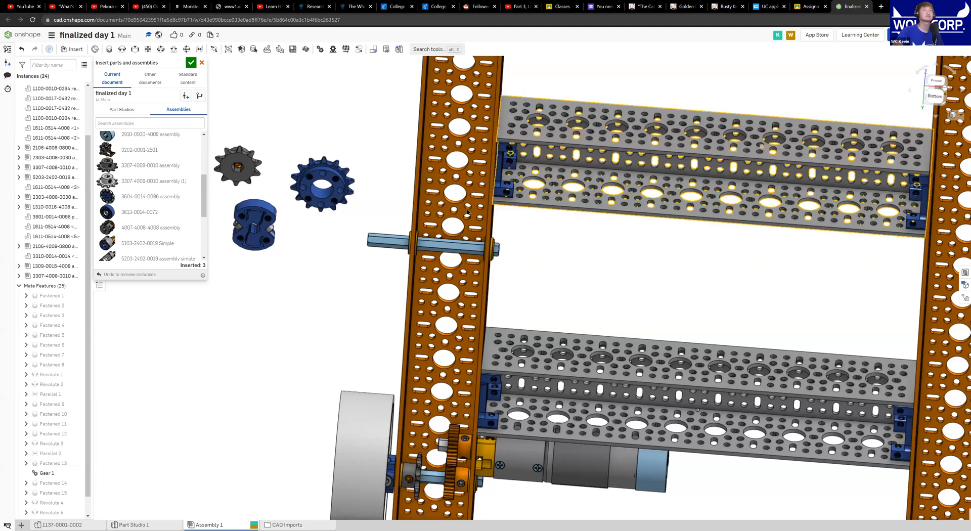
Check the document's part studios and assemblies for further components, and finish inserting the placed parts
{"action": "left_click", "coordinate": [534, 211]}
{"action": "left_click", "coordinate": [273, 170]}
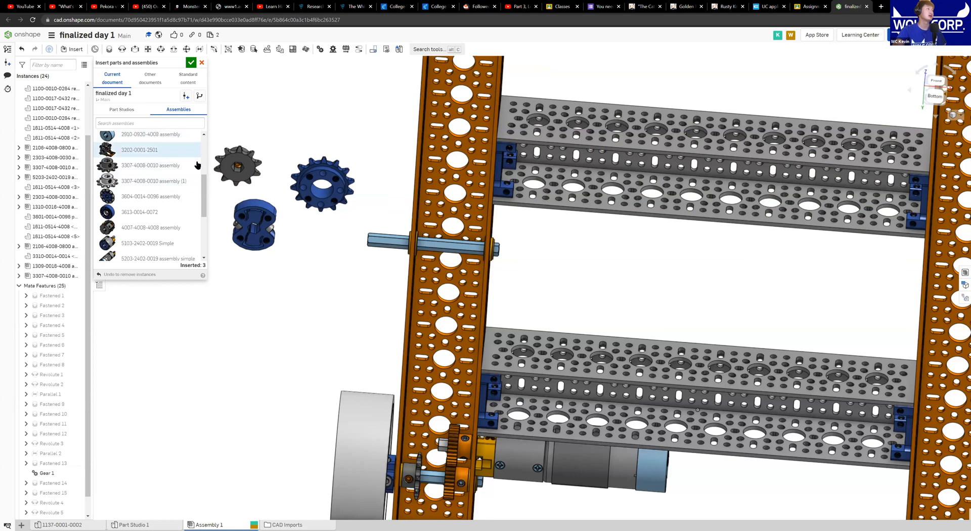
{"action": "left_click", "coordinate": [129, 110]}
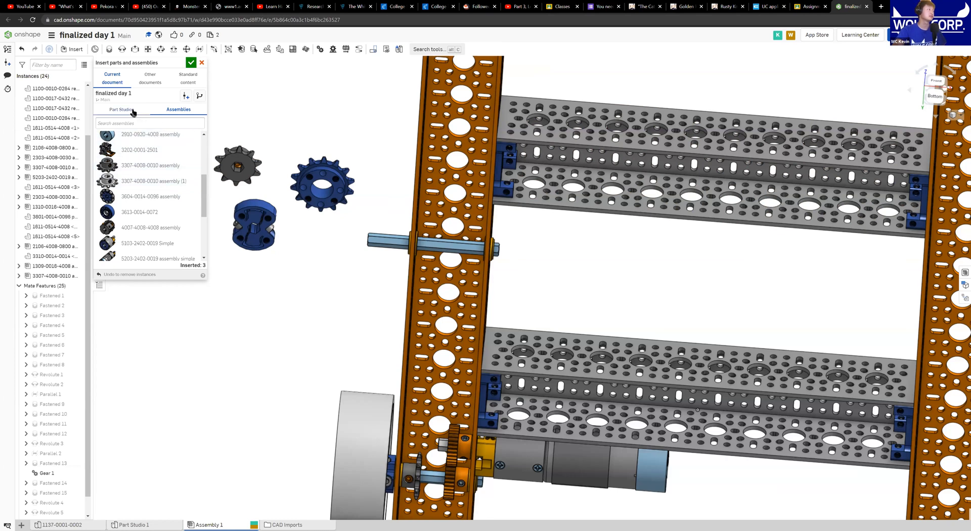
{"action": "scroll", "coordinate": [164, 164], "scroll_direction": "down", "scroll_amount": 5}
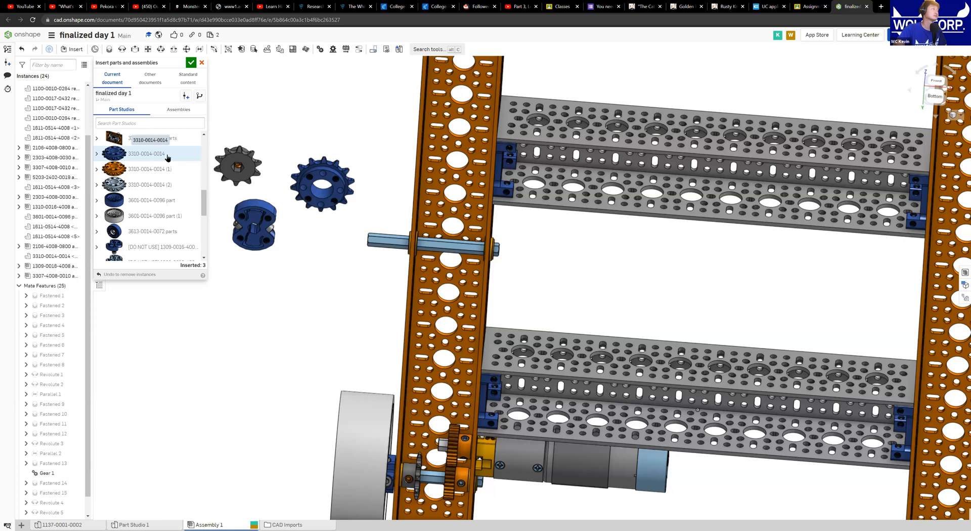
{"action": "left_click", "coordinate": [185, 110]}
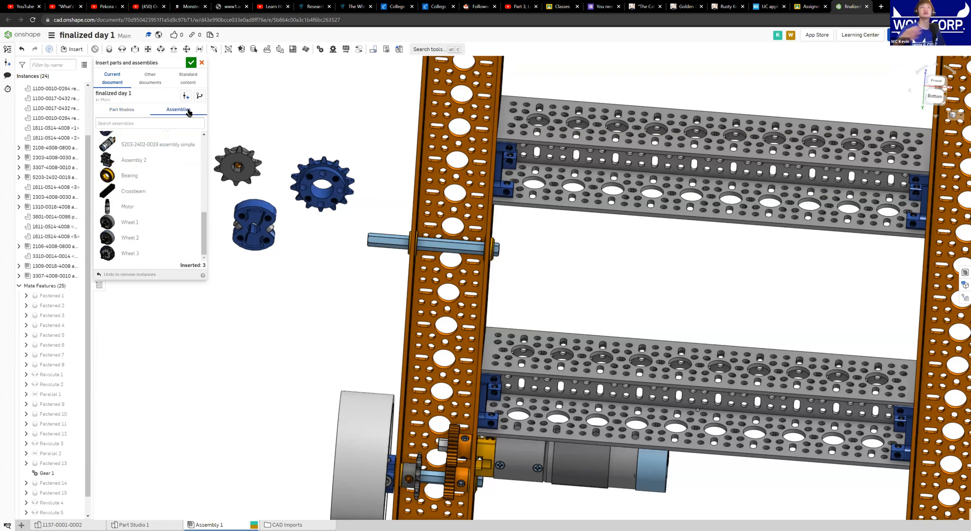
{"action": "scroll", "coordinate": [158, 162], "scroll_direction": "up", "scroll_amount": 6}
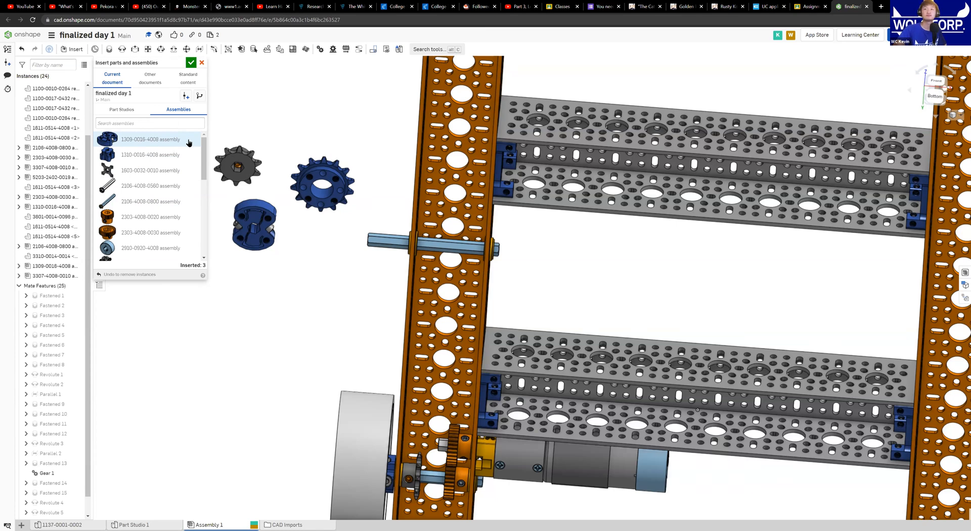
{"action": "scroll", "coordinate": [178, 148], "scroll_direction": "down", "scroll_amount": 2}
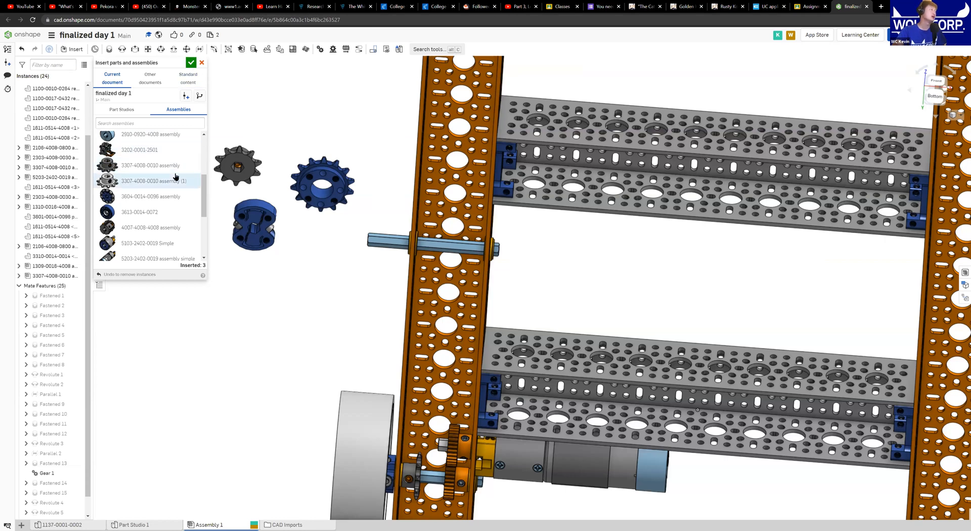
{"action": "middle_click_drag", "start_coordinate": [350, 253], "coordinate": [403, 246]}
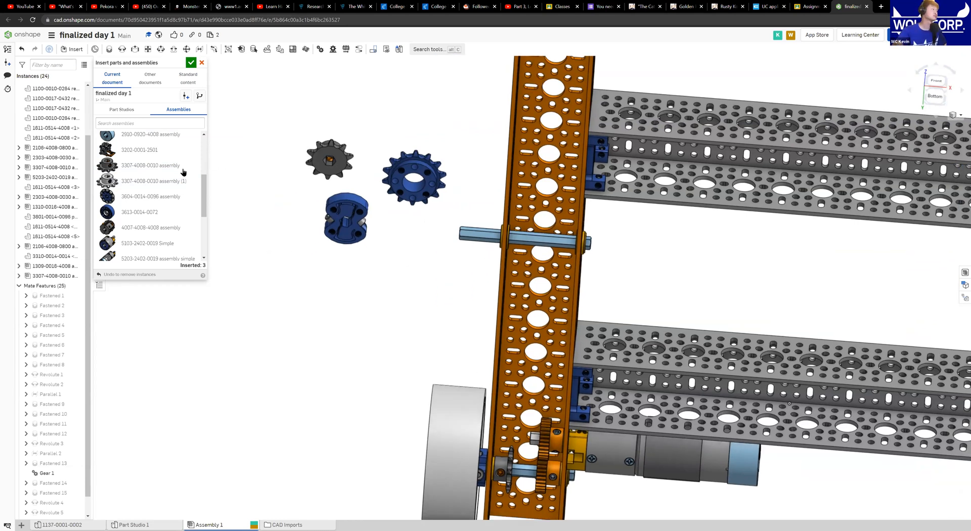
{"action": "left_click", "coordinate": [190, 64]}
{"action": "scroll", "coordinate": [288, 264], "scroll_direction": "down", "scroll_amount": 2}
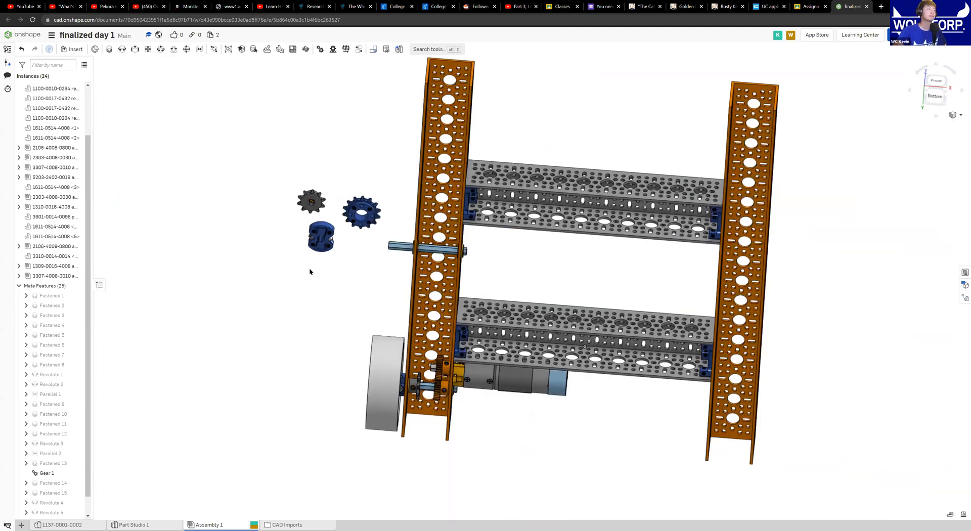
Start a fastened mate and examine both sides of the loose blue hub, the blue sprocket and the upper hex shaft's bearings
{"action": "middle_click_drag", "start_coordinate": [309, 268], "coordinate": [242, 263]}
{"action": "scroll", "coordinate": [309, 268], "scroll_direction": "up", "scroll_amount": 2}
{"action": "middle_click_drag", "start_coordinate": [466, 282], "coordinate": [551, 328]}
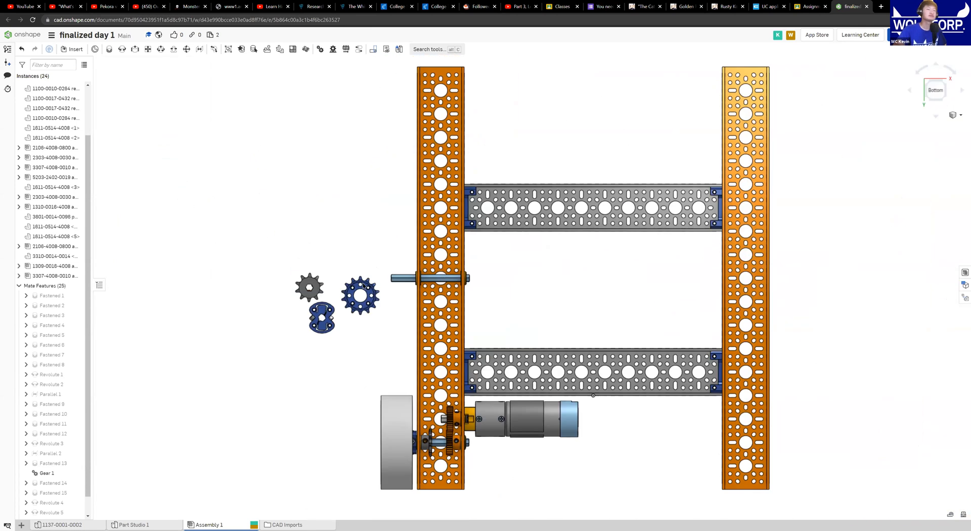
{"action": "right_click_drag", "start_coordinate": [408, 360], "coordinate": [405, 290]}
{"action": "scroll", "coordinate": [365, 283], "scroll_direction": "up", "scroll_amount": 5}
{"action": "middle_click_drag", "start_coordinate": [532, 292], "coordinate": [682, 320]}
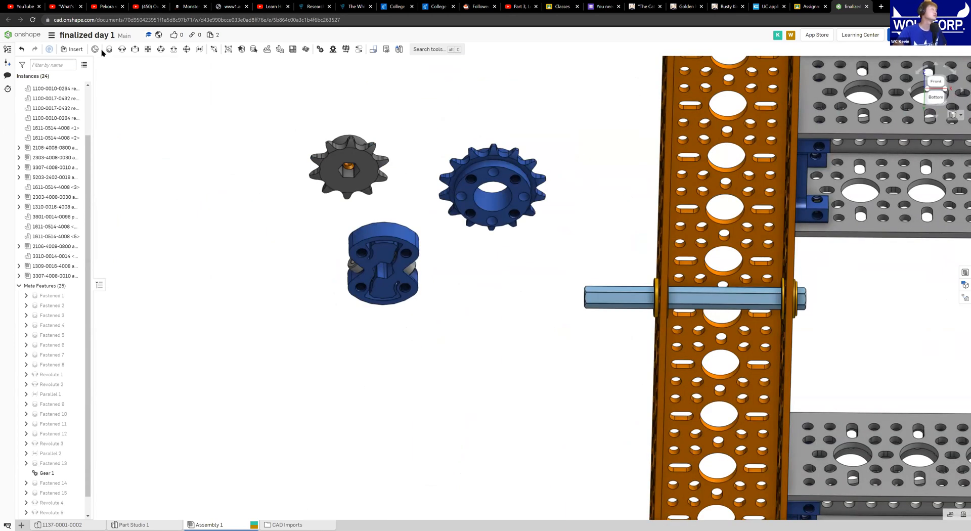
{"action": "key", "text": "m"}
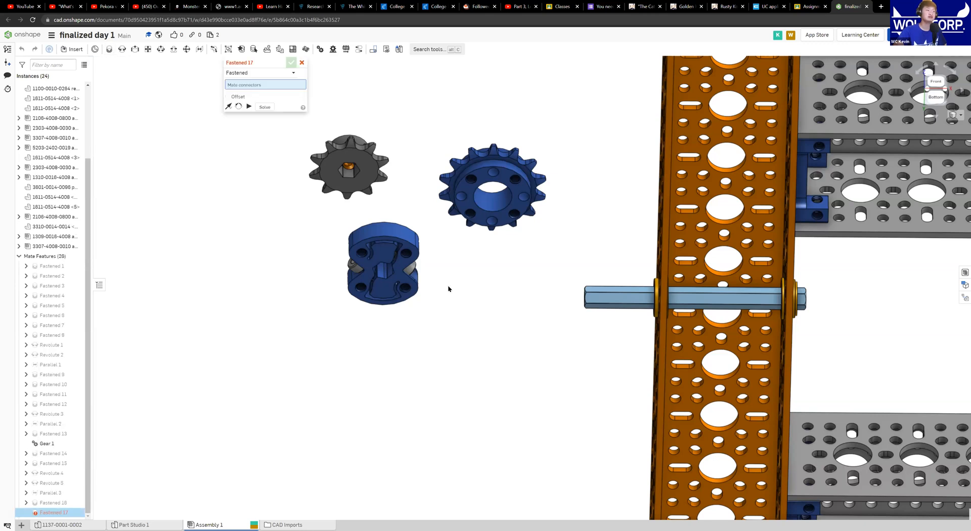
{"action": "scroll", "coordinate": [448, 286], "scroll_direction": "up", "scroll_amount": 6}
{"action": "middle_click_drag", "start_coordinate": [417, 277], "coordinate": [524, 253]}
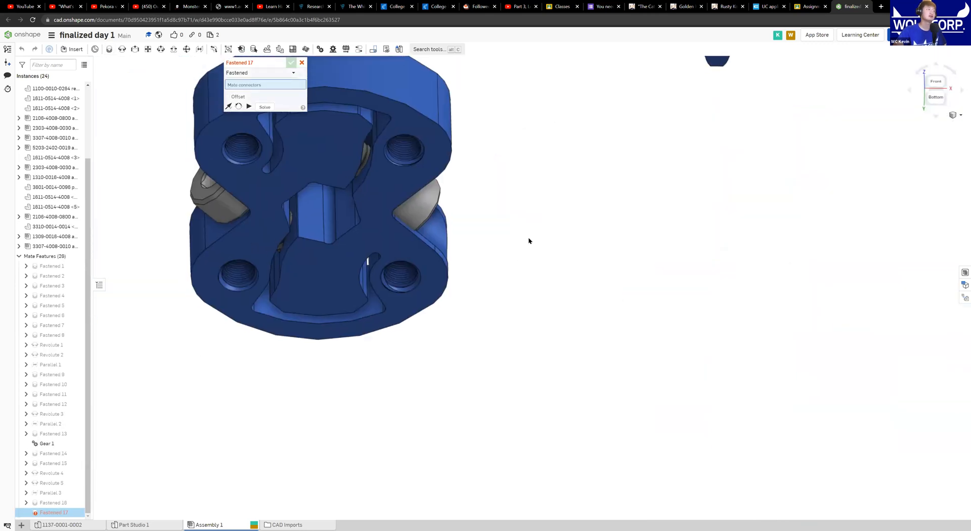
{"action": "right_click_drag", "start_coordinate": [528, 239], "coordinate": [520, 228]}
{"action": "right_click_drag", "start_coordinate": [468, 290], "coordinate": [548, 215]}
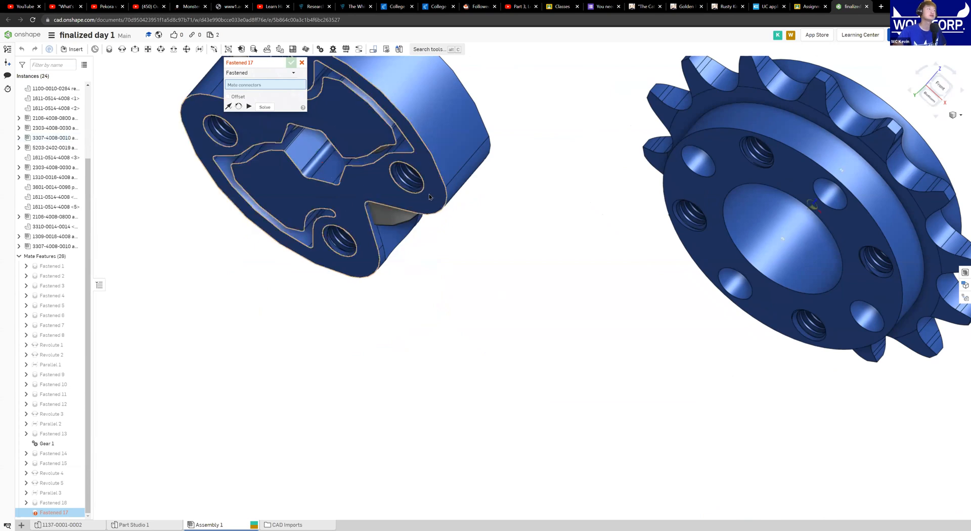
{"action": "scroll", "coordinate": [429, 193], "scroll_direction": "up", "scroll_amount": 3}
{"action": "scroll", "coordinate": [536, 305], "scroll_direction": "down", "scroll_amount": 5}
{"action": "scroll", "coordinate": [483, 272], "scroll_direction": "up", "scroll_amount": 4}
{"action": "right_click_drag", "start_coordinate": [618, 304], "coordinate": [644, 273]}
{"action": "key", "text": "n"}
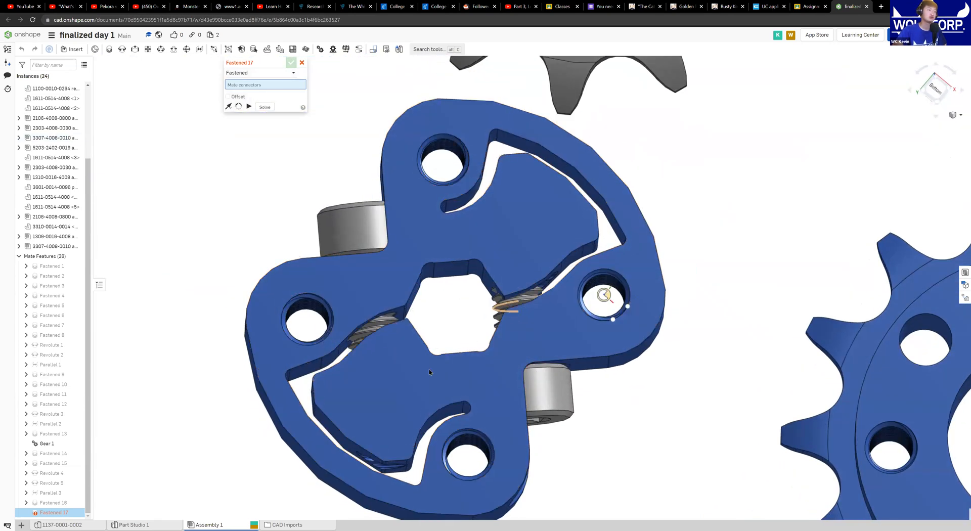
{"action": "right_click_drag", "start_coordinate": [403, 378], "coordinate": [485, 377]}
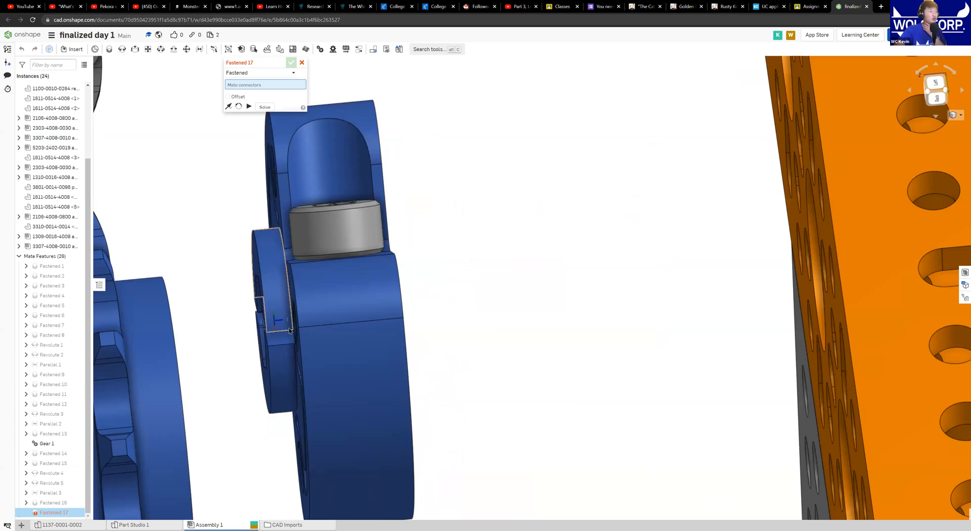
{"action": "right_click_drag", "start_coordinate": [370, 345], "coordinate": [530, 328]}
{"action": "scroll", "coordinate": [529, 323], "scroll_direction": "down", "scroll_amount": 6}
{"action": "scroll", "coordinate": [460, 381], "scroll_direction": "up", "scroll_amount": 3}
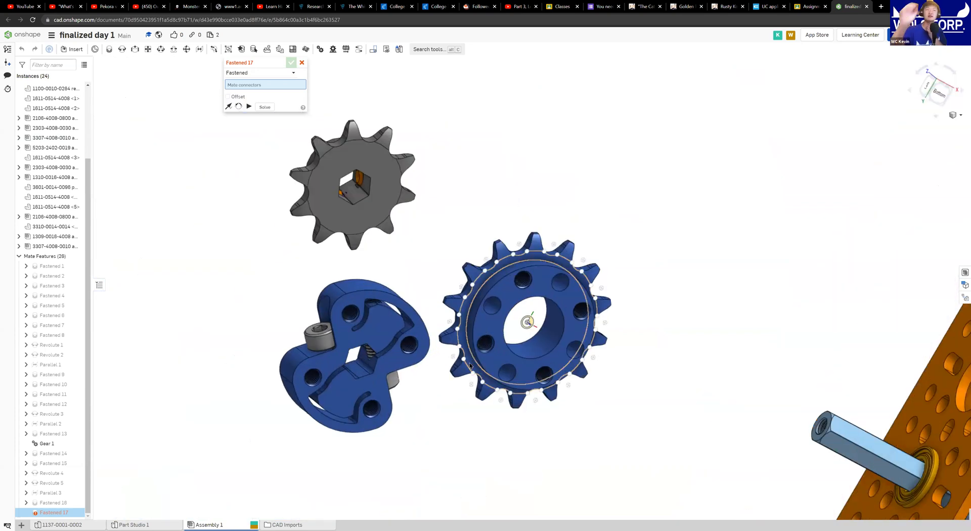
{"action": "middle_click_drag", "start_coordinate": [759, 368], "coordinate": [446, 206]}
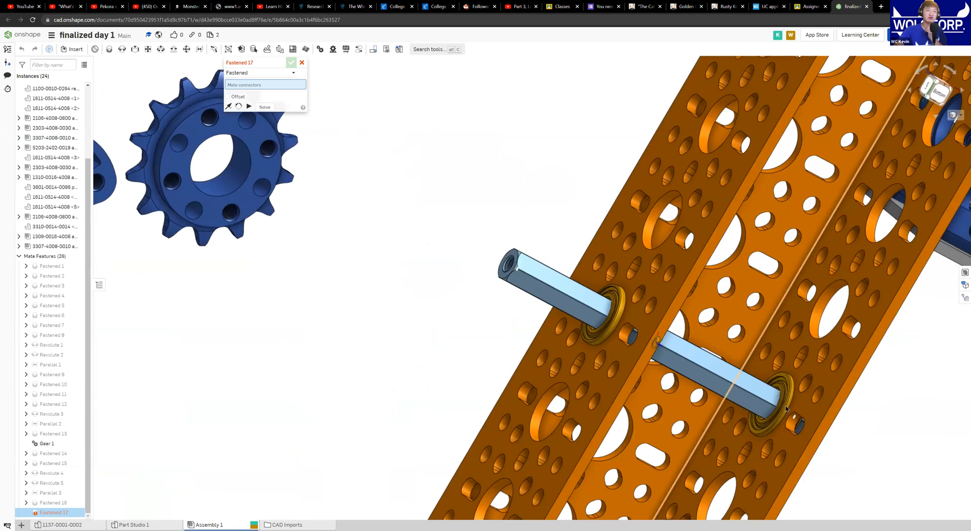
{"action": "scroll", "coordinate": [783, 404], "scroll_direction": "down", "scroll_amount": 2}
{"action": "scroll", "coordinate": [781, 402], "scroll_direction": "up", "scroll_amount": 2}
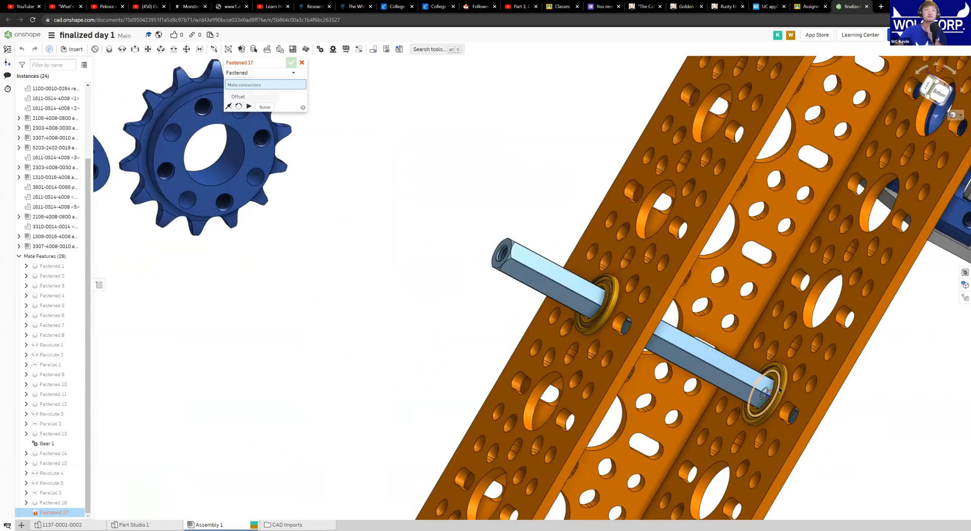
Fasten the blue hub's flat face, centred on its hex bore, to the bearing inside the channel near the upper shaft's short end
{"action": "middle_click_drag", "start_coordinate": [219, 253], "coordinate": [487, 314]}
{"action": "scroll", "coordinate": [279, 267], "scroll_direction": "up", "scroll_amount": 4}
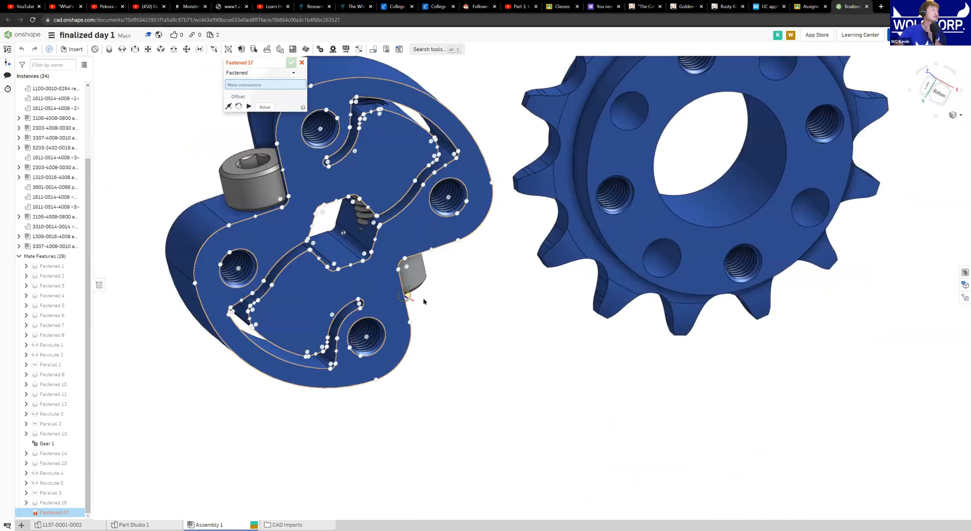
{"action": "right_click_drag", "start_coordinate": [424, 302], "coordinate": [412, 300]}
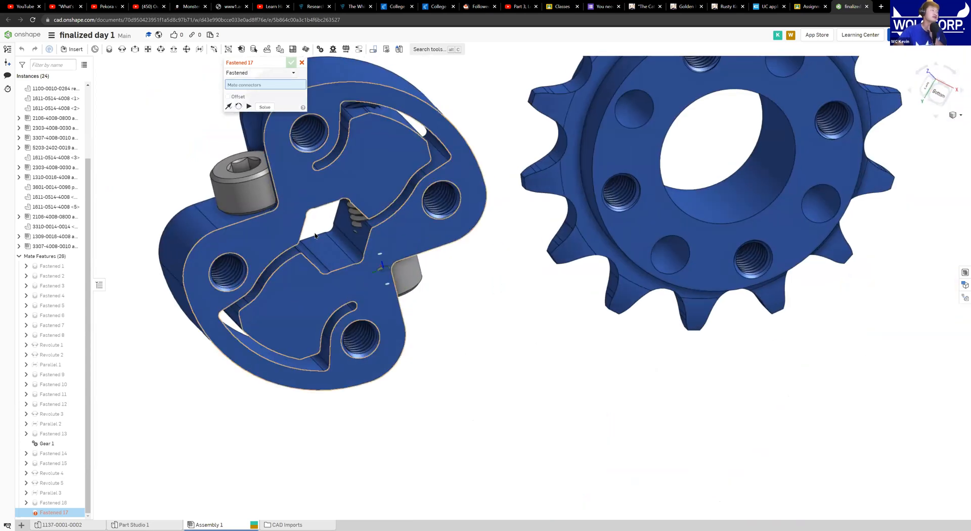
{"action": "left_click", "coordinate": [296, 299]}
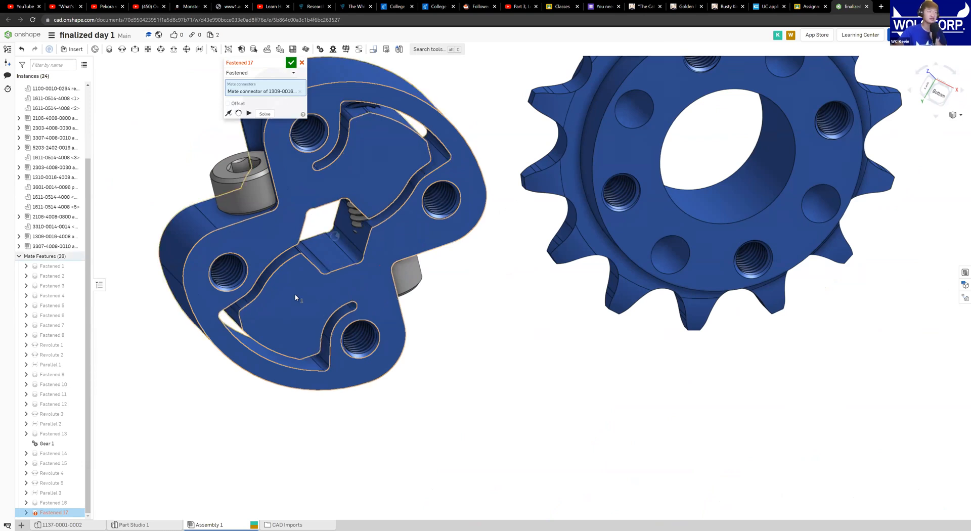
{"action": "middle_click_drag", "start_coordinate": [332, 274], "coordinate": [316, 267]}
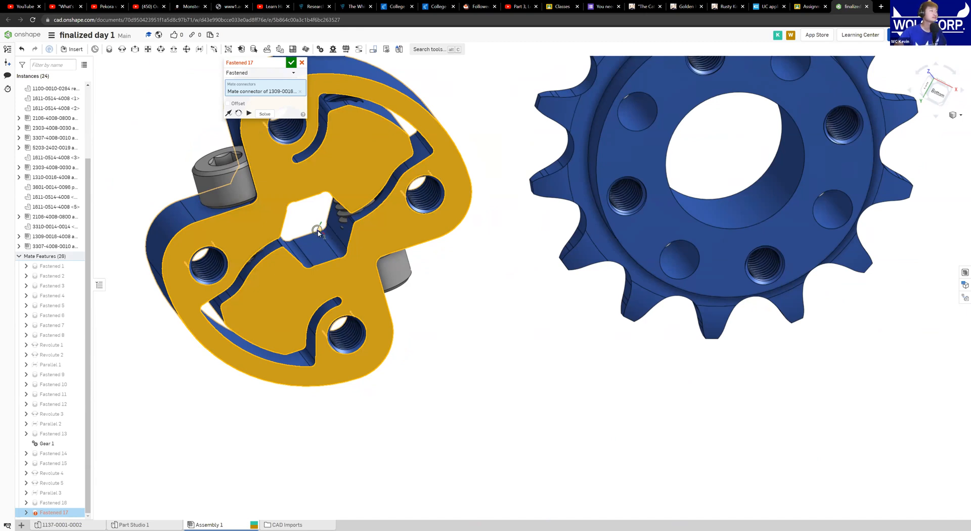
{"action": "scroll", "coordinate": [521, 395], "scroll_direction": "down", "scroll_amount": 5}
{"action": "middle_click_drag", "start_coordinate": [644, 442], "coordinate": [275, 275]}
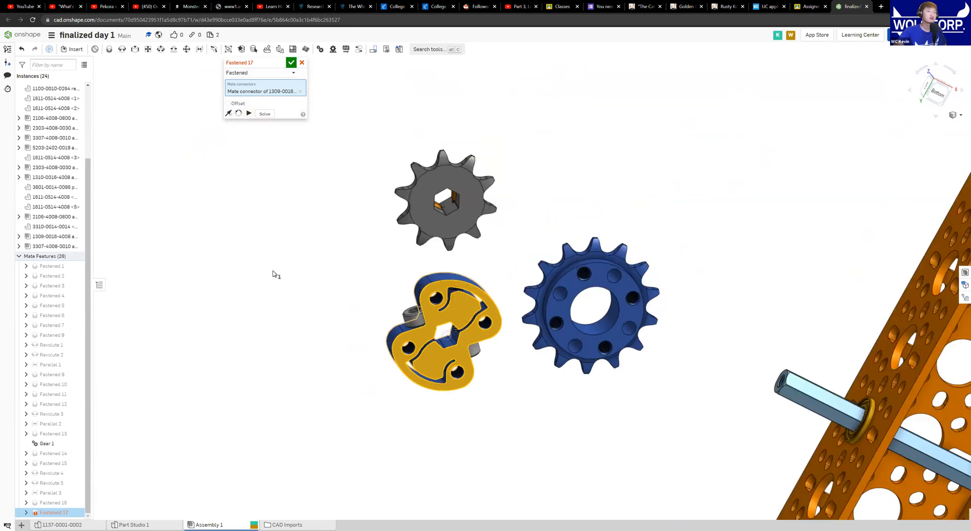
{"action": "scroll", "coordinate": [685, 369], "scroll_direction": "up", "scroll_amount": 4}
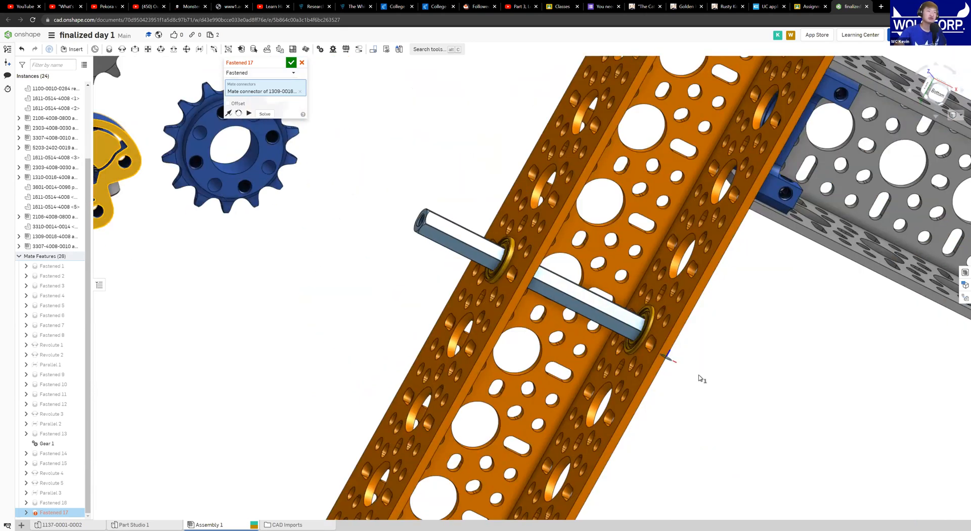
{"action": "scroll", "coordinate": [698, 377], "scroll_direction": "up", "scroll_amount": 2}
{"action": "middle_click_drag", "start_coordinate": [705, 326], "coordinate": [483, 429]}
{"action": "scroll", "coordinate": [399, 273], "scroll_direction": "up", "scroll_amount": 5}
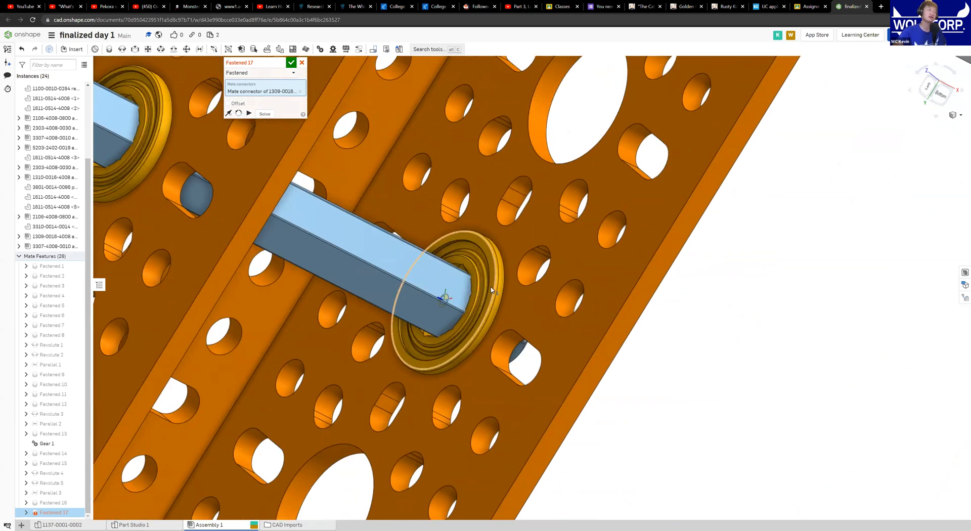
{"action": "scroll", "coordinate": [476, 325], "scroll_direction": "up", "scroll_amount": 3}
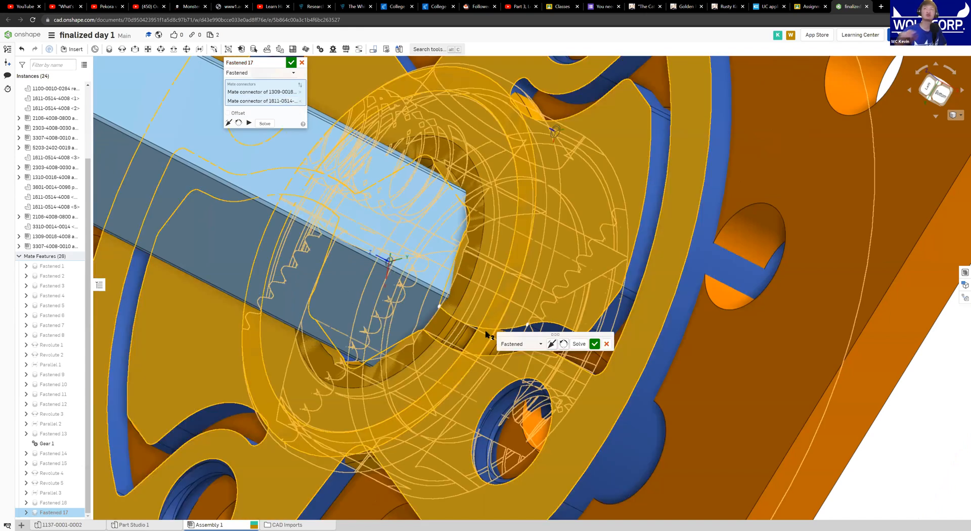
{"action": "left_click", "coordinate": [486, 332]}
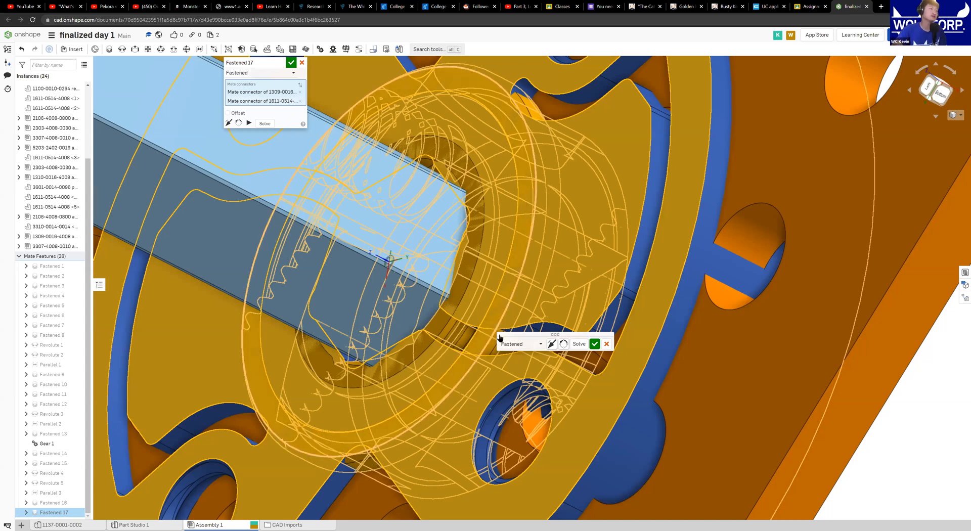
Flip the hub's mate direction so its flat face sits against the bearing inside the channel, and accept the mate
{"action": "middle_click_drag", "start_coordinate": [418, 303], "coordinate": [393, 287]}
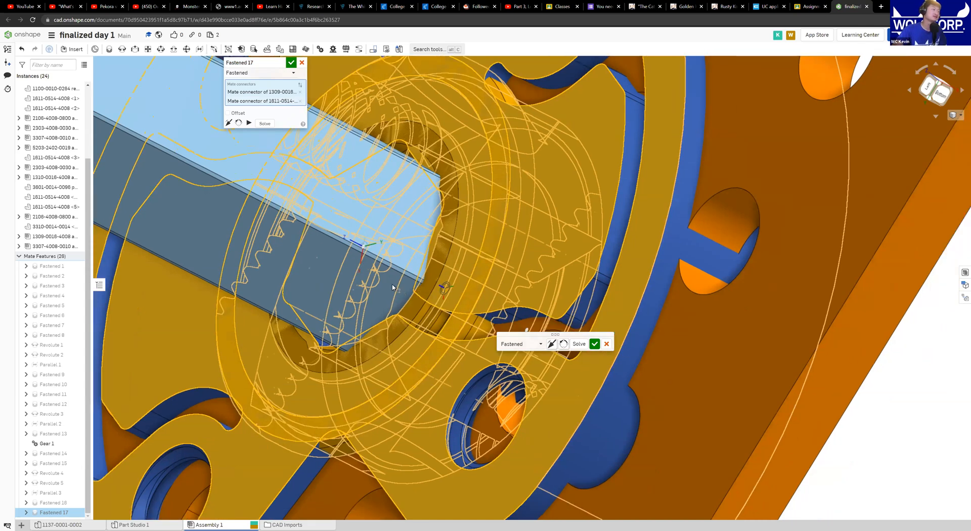
{"action": "scroll", "coordinate": [393, 288], "scroll_direction": "down", "scroll_amount": 5}
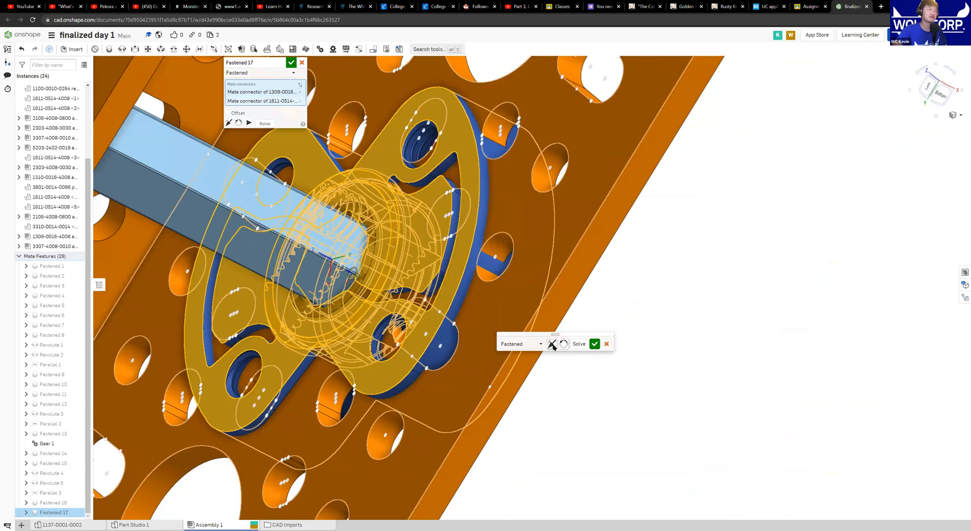
{"action": "left_click", "coordinate": [553, 345]}
{"action": "right_click_drag", "start_coordinate": [504, 374], "coordinate": [465, 364]}
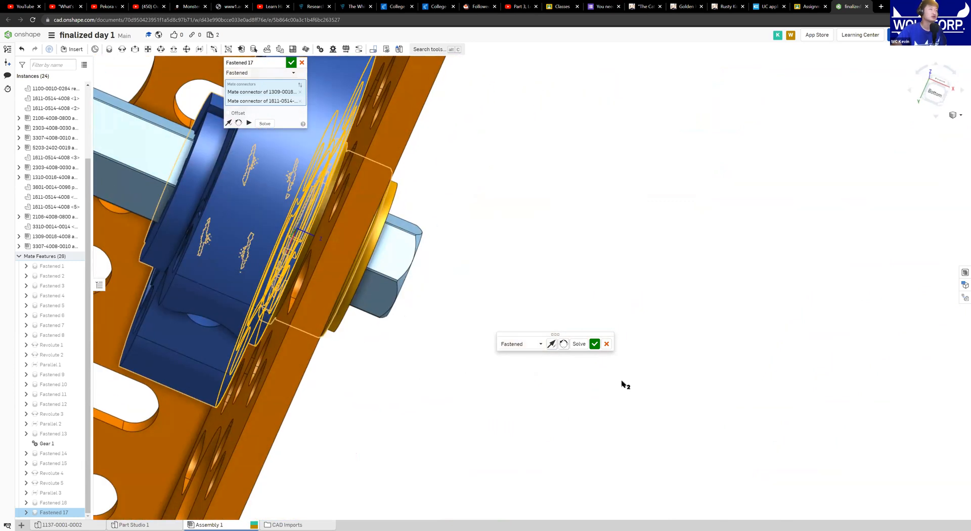
{"action": "scroll", "coordinate": [623, 383], "scroll_direction": "down", "scroll_amount": 3}
{"action": "scroll", "coordinate": [569, 377], "scroll_direction": "up", "scroll_amount": 3}
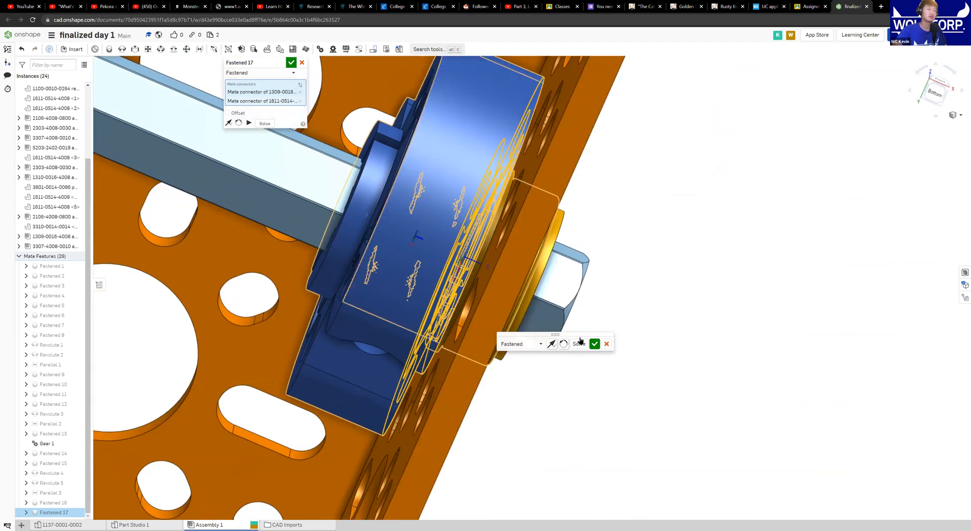
{"action": "left_click", "coordinate": [594, 344]}
Examine the mounted hub's fit on the hex shaft and against the bearing in the bottom view
{"action": "scroll", "coordinate": [544, 371], "scroll_direction": "down", "scroll_amount": 2}
{"action": "right_click_drag", "start_coordinate": [546, 371], "coordinate": [748, 242]}
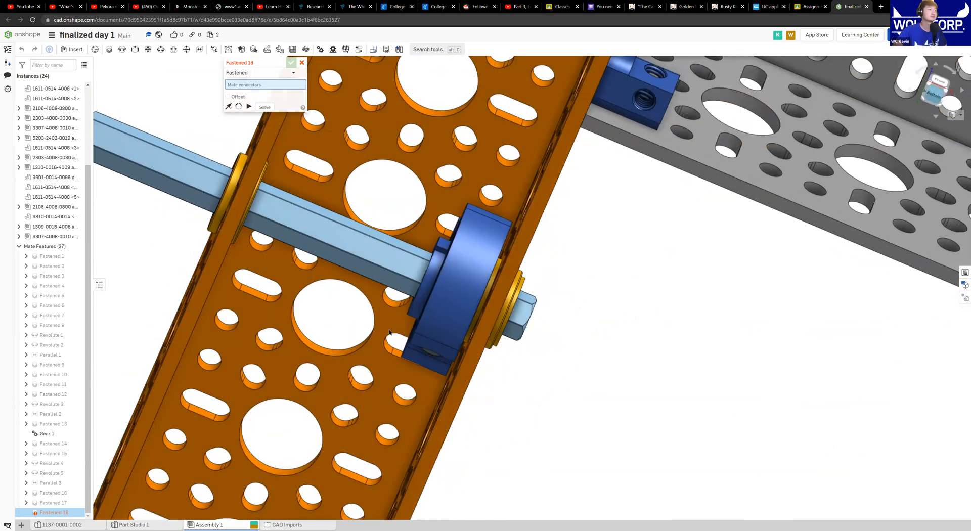
{"action": "key", "text": "shift+6"}
{"action": "scroll", "coordinate": [451, 279], "scroll_direction": "up", "scroll_amount": 10}
{"action": "middle_click_drag", "start_coordinate": [521, 278], "coordinate": [506, 254]}
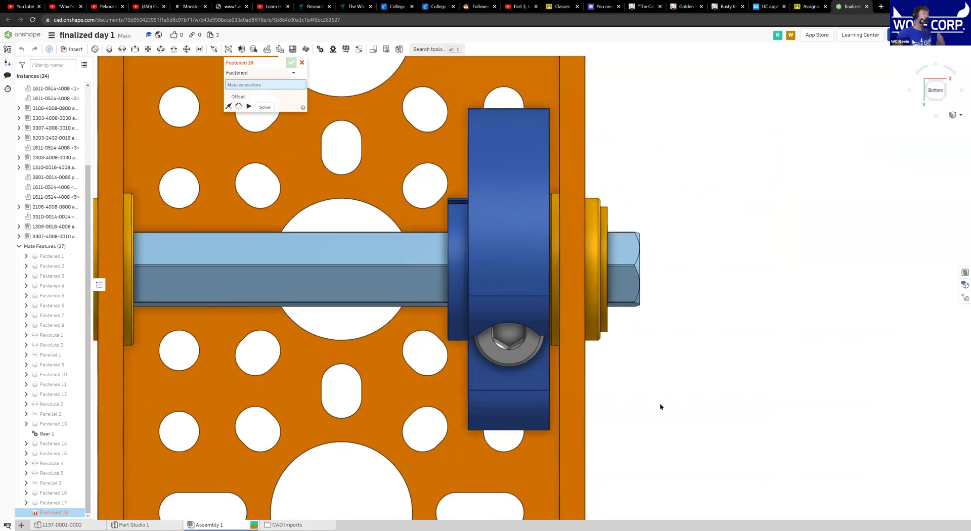
{"action": "scroll", "coordinate": [348, 314], "scroll_direction": "down", "scroll_amount": 4}
{"action": "middle_click_drag", "start_coordinate": [137, 326], "coordinate": [539, 299]}
{"action": "scroll", "coordinate": [490, 319], "scroll_direction": "down", "scroll_amount": 3}
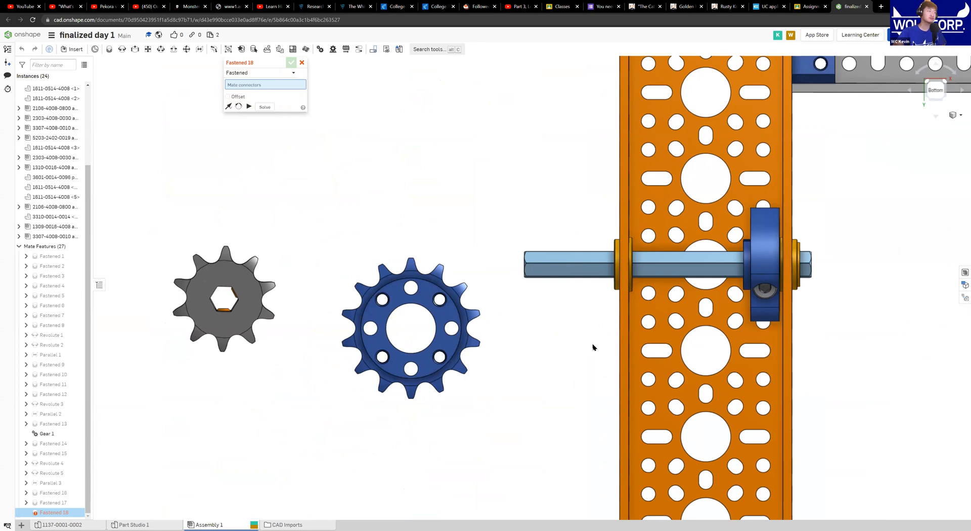
{"action": "right_click_drag", "start_coordinate": [593, 344], "coordinate": [451, 345]}
{"action": "right_click_drag", "start_coordinate": [479, 392], "coordinate": [486, 444]}
{"action": "right_click_drag", "start_coordinate": [481, 350], "coordinate": [495, 359]}
{"action": "right_click_drag", "start_coordinate": [468, 327], "coordinate": [453, 292]}
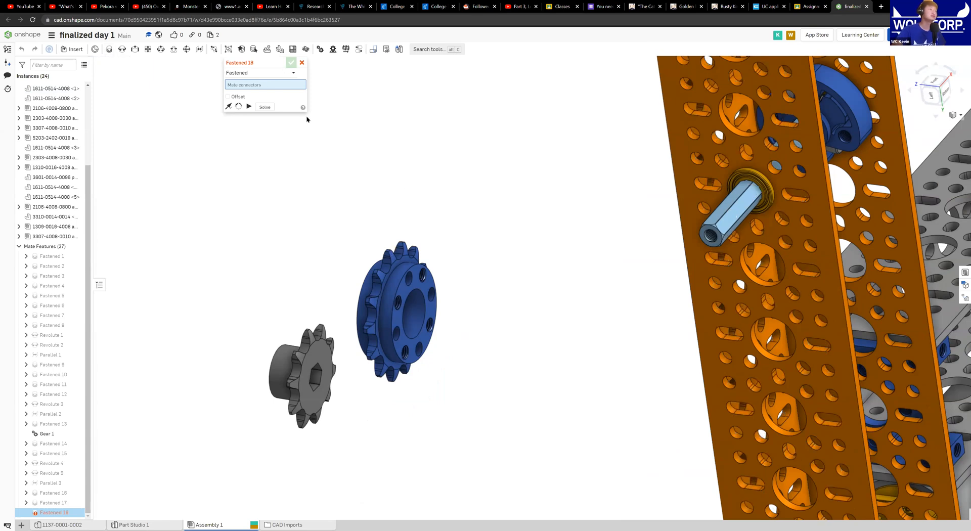
{"action": "scroll", "coordinate": [420, 309], "scroll_direction": "up", "scroll_amount": 4}
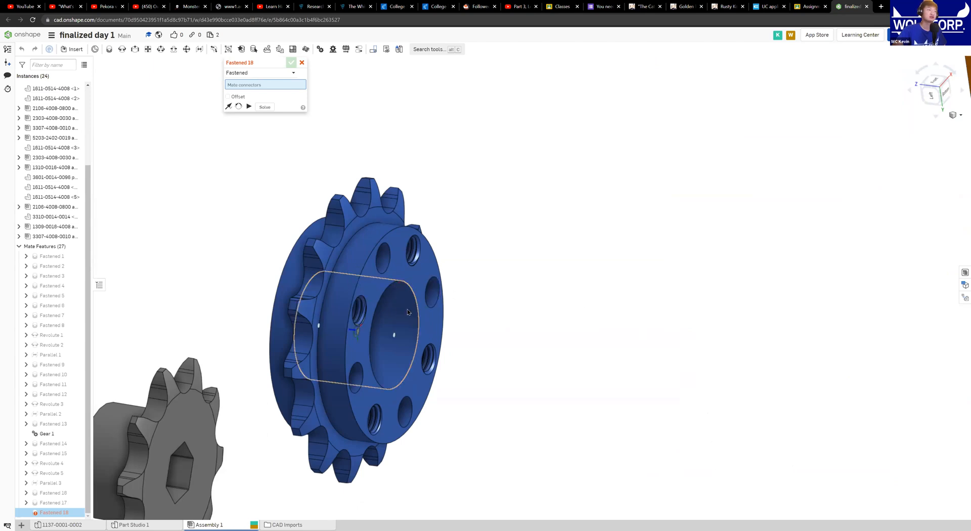
{"action": "scroll", "coordinate": [422, 300], "scroll_direction": "up", "scroll_amount": 5}
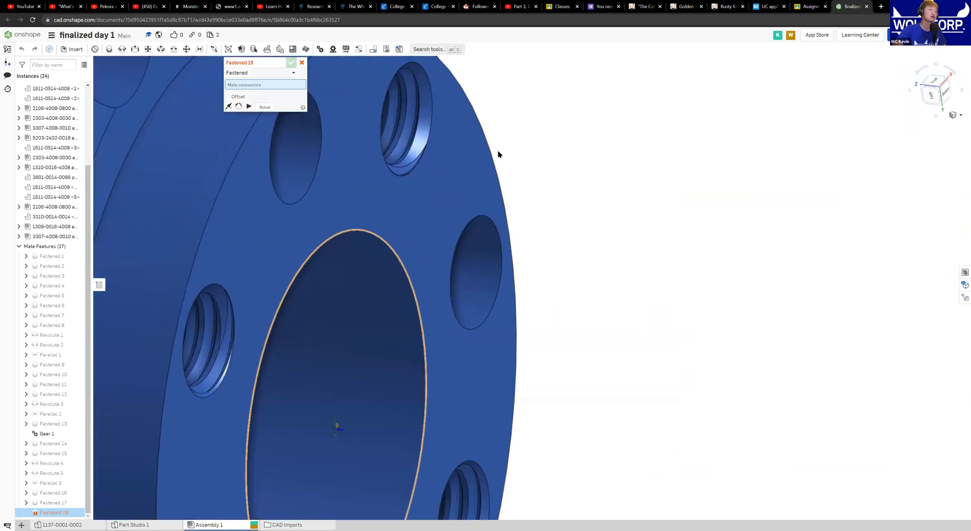
{"action": "scroll", "coordinate": [498, 150], "scroll_direction": "up", "scroll_amount": 3}
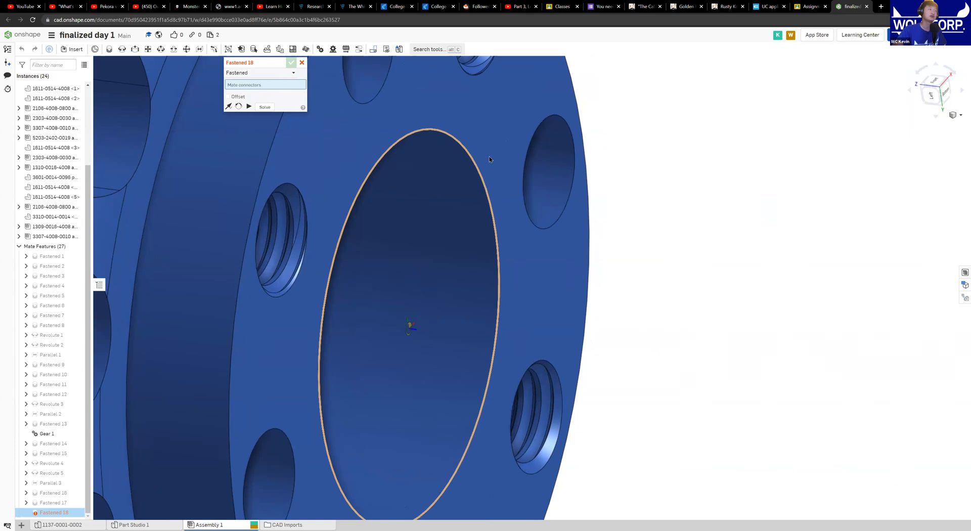
{"action": "scroll", "coordinate": [491, 152], "scroll_direction": "down", "scroll_amount": 5}
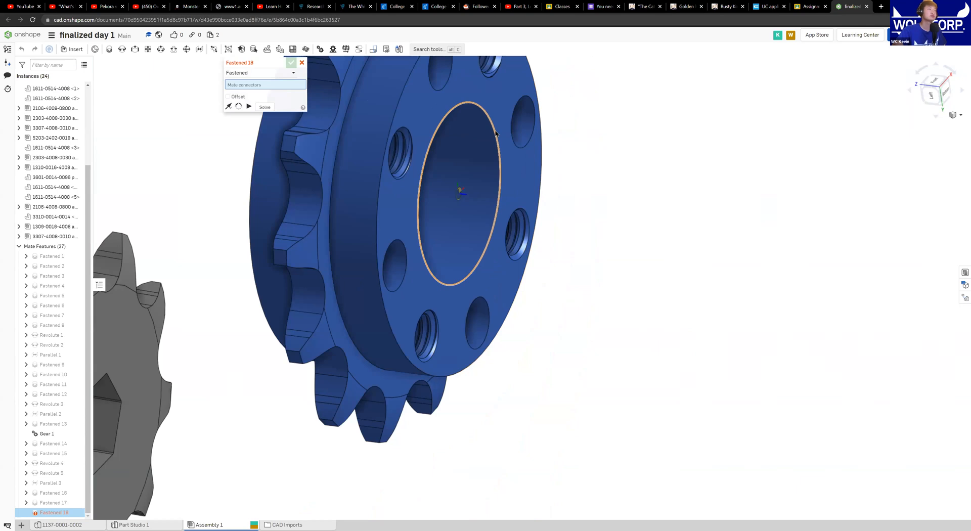
{"action": "left_click", "coordinate": [496, 140]}
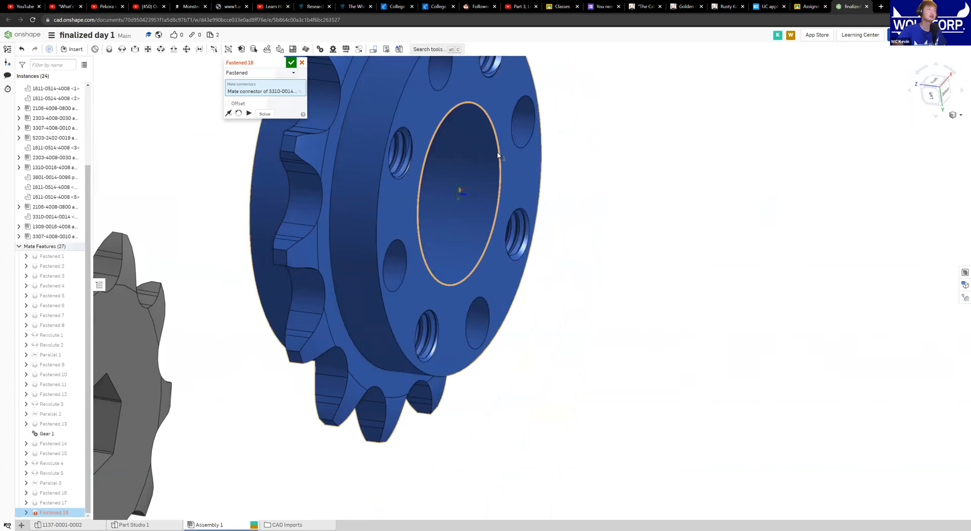
Fasten the sprocket's bore centre to the base edge of the hub's raised centre boss on the hex shaft, and accept the mate
{"action": "scroll", "coordinate": [600, 256], "scroll_direction": "down", "scroll_amount": 5}
{"action": "right_click_drag", "start_coordinate": [593, 277], "coordinate": [615, 147]}
{"action": "middle_click_drag", "start_coordinate": [615, 147], "coordinate": [636, 375]}
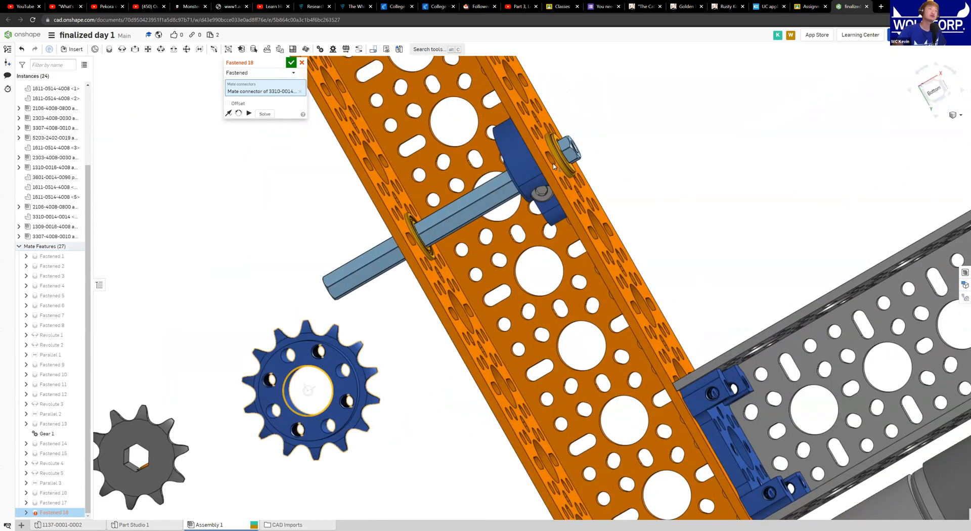
{"action": "scroll", "coordinate": [553, 166], "scroll_direction": "up", "scroll_amount": 5}
{"action": "scroll", "coordinate": [553, 190], "scroll_direction": "up", "scroll_amount": 5}
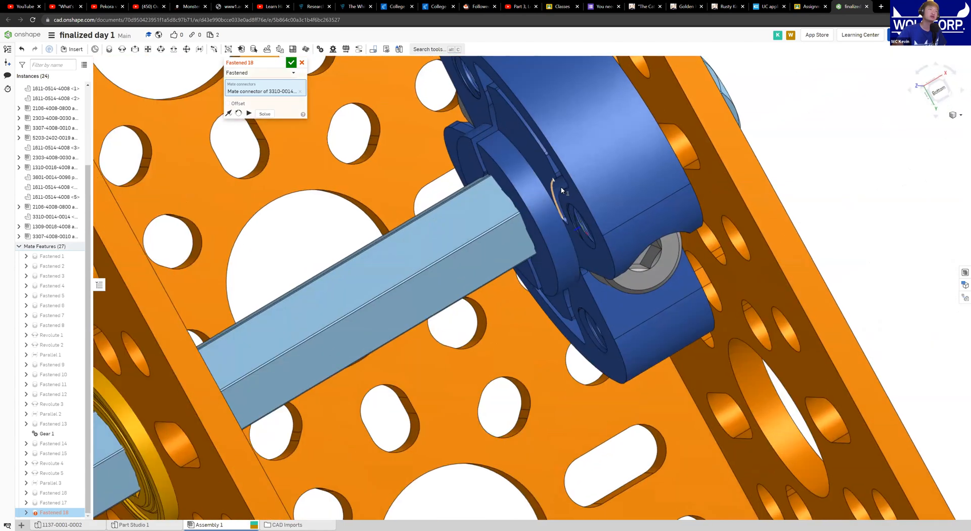
{"action": "scroll", "coordinate": [522, 168], "scroll_direction": "up", "scroll_amount": 2}
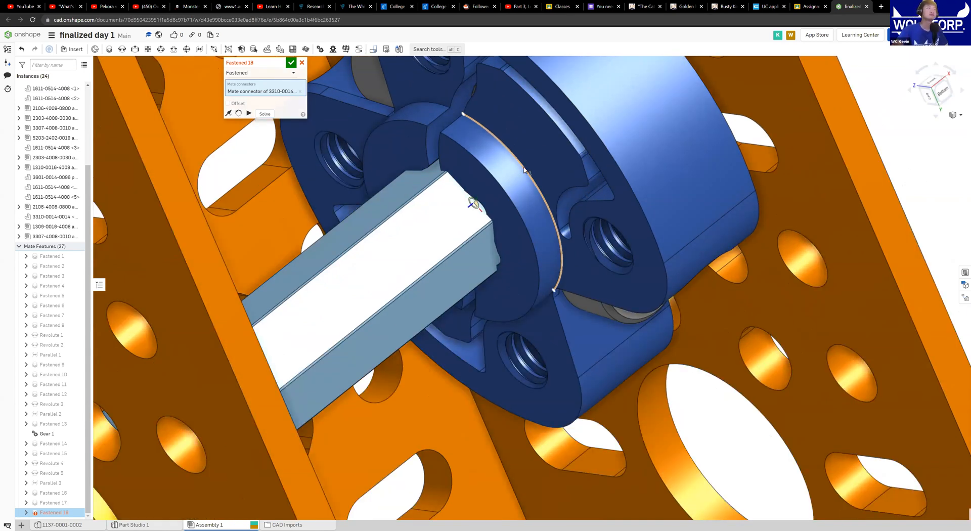
{"action": "right_click_drag", "start_coordinate": [544, 170], "coordinate": [521, 161]}
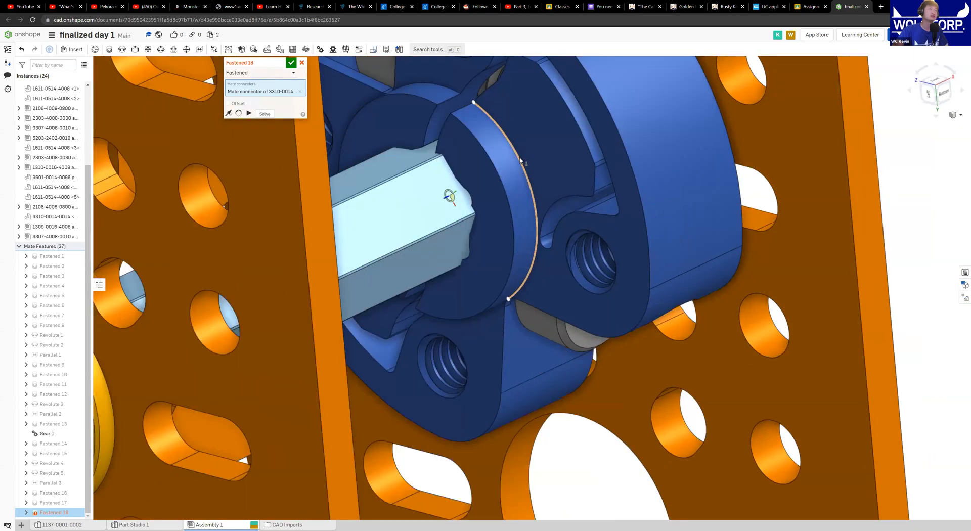
{"action": "left_click", "coordinate": [520, 161]}
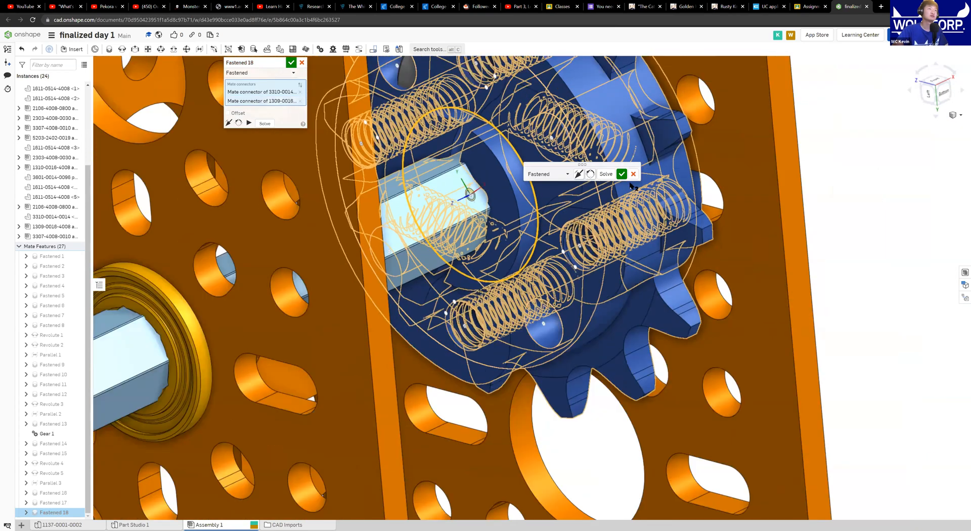
{"action": "scroll", "coordinate": [632, 186], "scroll_direction": "down", "scroll_amount": 10}
{"action": "right_click_drag", "start_coordinate": [565, 260], "coordinate": [559, 280]}
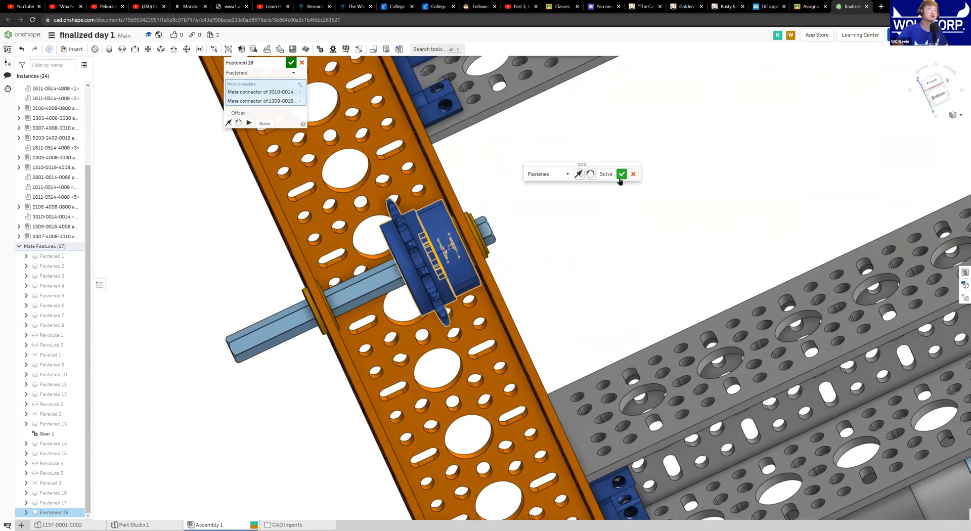
{"action": "left_click", "coordinate": [621, 174]}
Examine the mounted sprocket, hub and hex shaft inside the channel from the bottom view
{"action": "key", "text": "f"}
{"action": "left_click", "coordinate": [939, 104]}
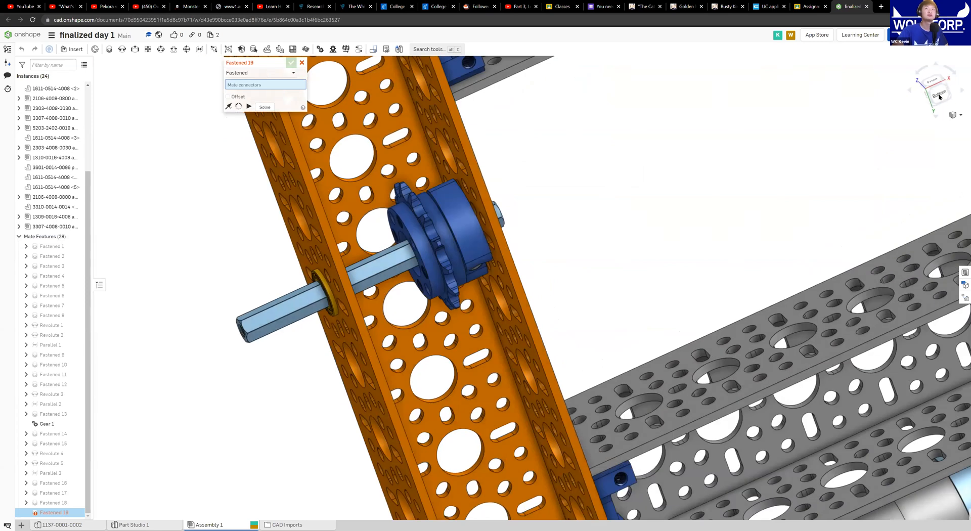
{"action": "scroll", "coordinate": [541, 264], "scroll_direction": "up", "scroll_amount": 10}
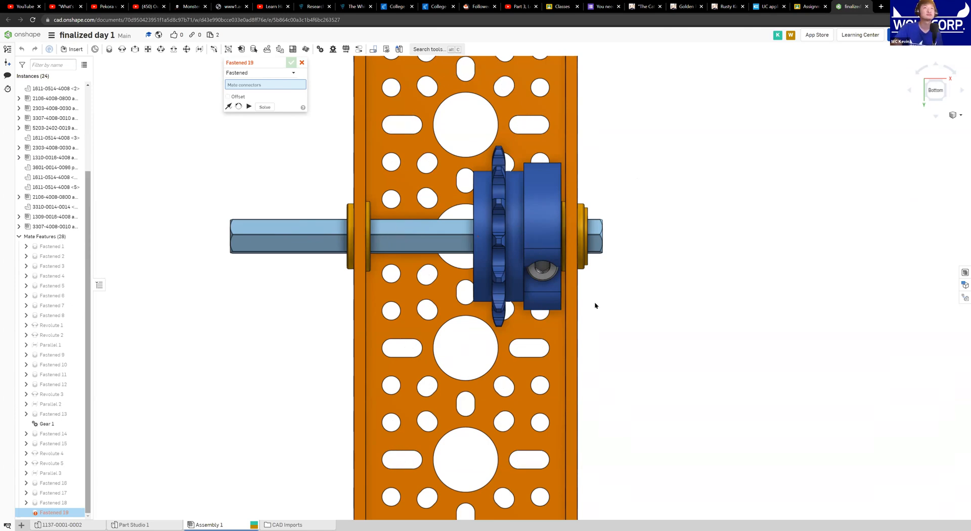
{"action": "scroll", "coordinate": [595, 303], "scroll_direction": "down", "scroll_amount": 3}
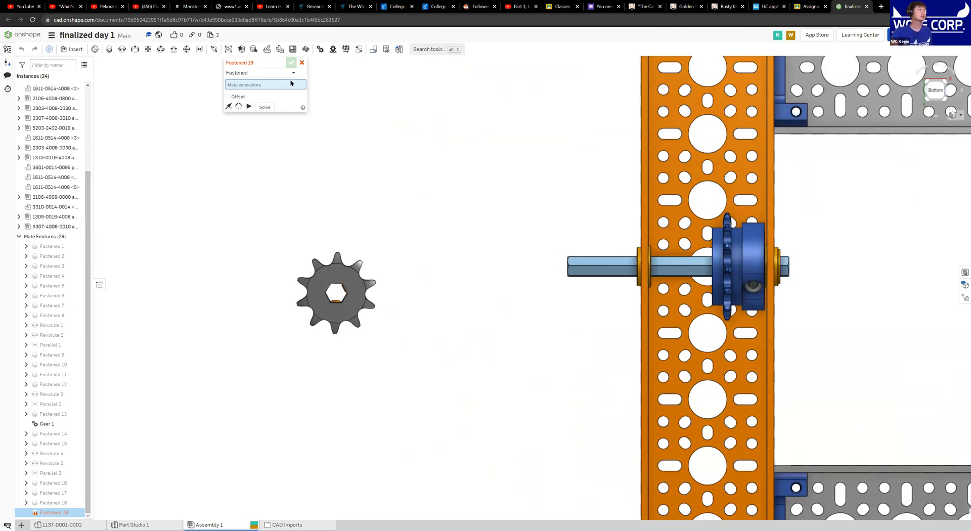
{"action": "scroll", "coordinate": [372, 288], "scroll_direction": "up", "scroll_amount": 2}
{"action": "middle_click_drag", "start_coordinate": [430, 271], "coordinate": [545, 228]}
{"action": "middle_click_drag", "start_coordinate": [248, 208], "coordinate": [223, 202]}
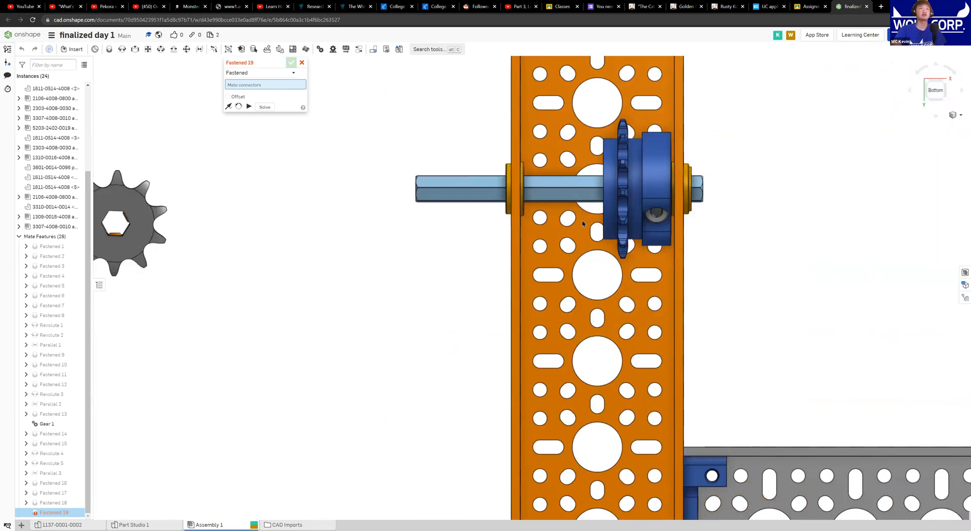
{"action": "left_click", "coordinate": [74, 49]}
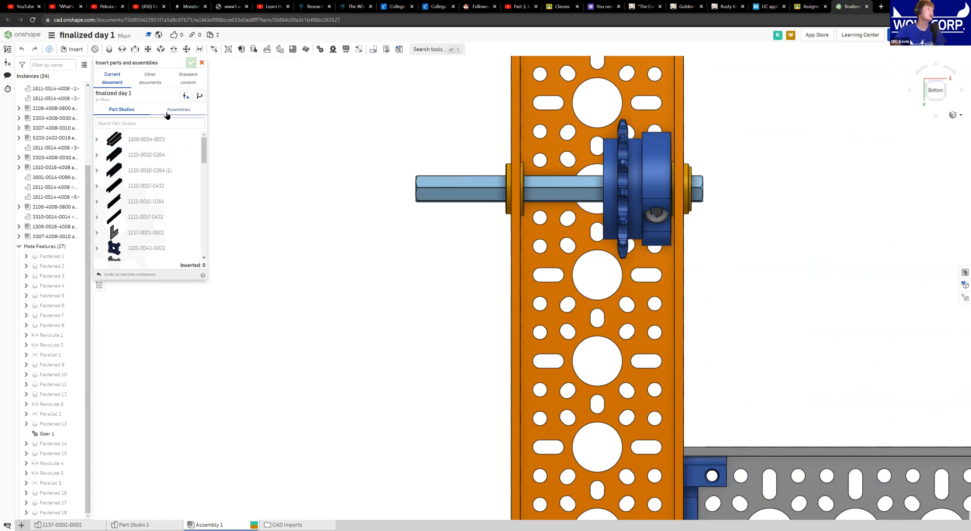
{"action": "scroll", "coordinate": [159, 189], "scroll_direction": "down", "scroll_amount": 5}
{"action": "scroll", "coordinate": [158, 190], "scroll_direction": "down", "scroll_amount": 3}
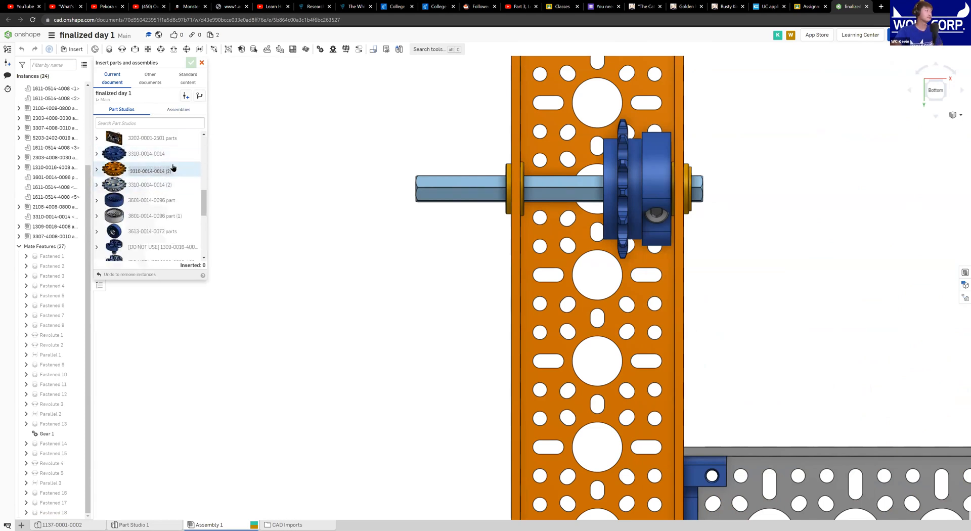
{"action": "scroll", "coordinate": [170, 161], "scroll_direction": "up", "scroll_amount": 5}
{"action": "scroll", "coordinate": [171, 160], "scroll_direction": "down", "scroll_amount": 3}
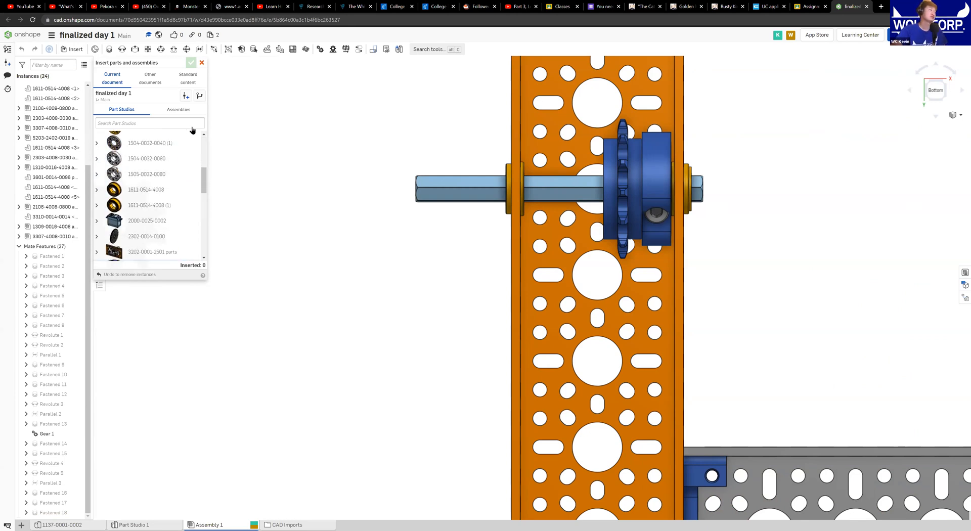
{"action": "left_click", "coordinate": [201, 62]}
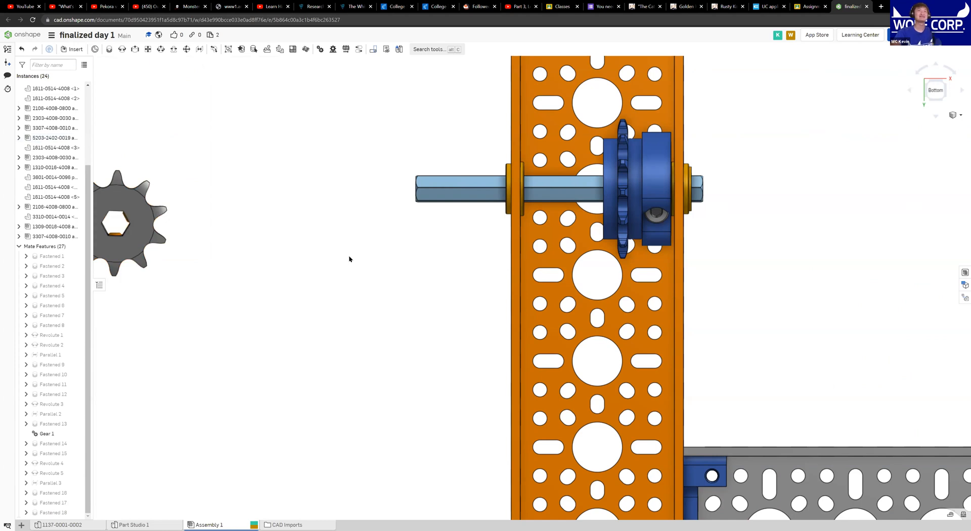
Reopen the sprocket-to-hub mate Fastened 18, remove both mate connectors, and move the sprocket off the shaft beside the grey sprocket
{"action": "middle_click_drag", "start_coordinate": [349, 259], "coordinate": [419, 258]}
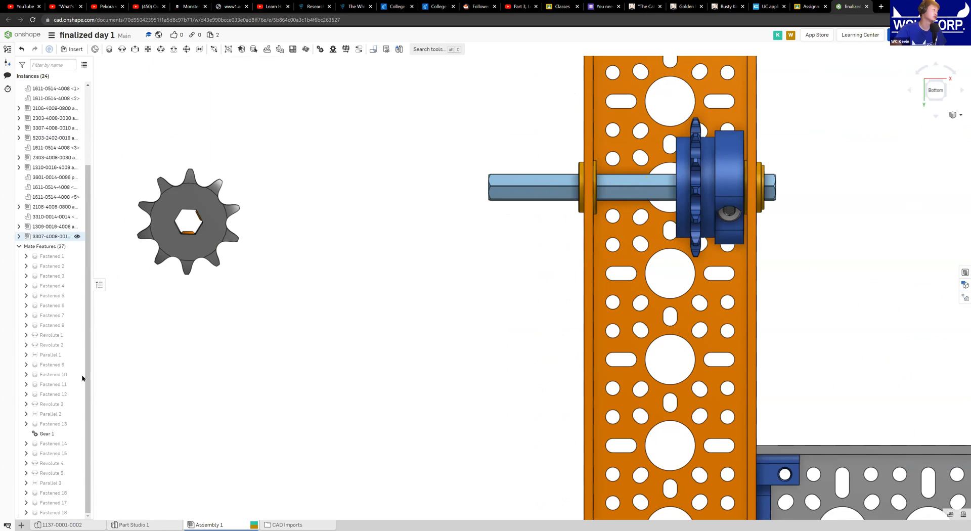
{"action": "double_click", "coordinate": [54, 512]}
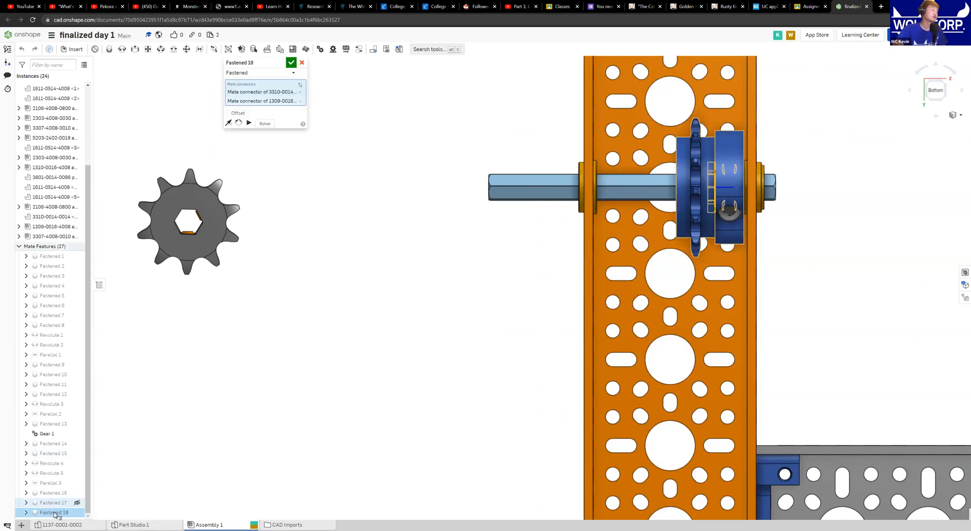
{"action": "left_click", "coordinate": [300, 92]}
{"action": "left_click", "coordinate": [301, 93]}
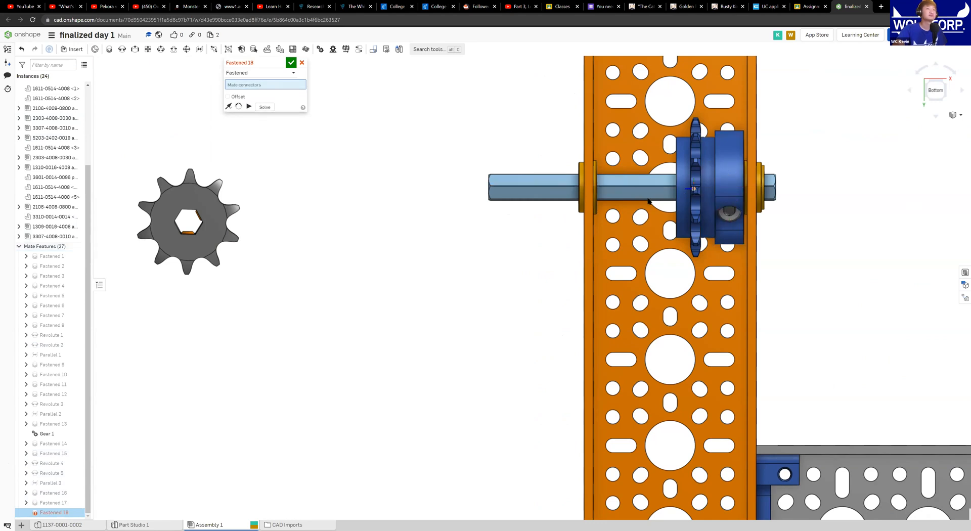
{"action": "left_click_drag", "start_coordinate": [700, 141], "coordinate": [390, 211]}
Pick the centre of the blue sprocket's bore edge, on the side facing the channel, as Fastened 18's first mate connector
{"action": "right_click_drag", "start_coordinate": [442, 275], "coordinate": [381, 275]}
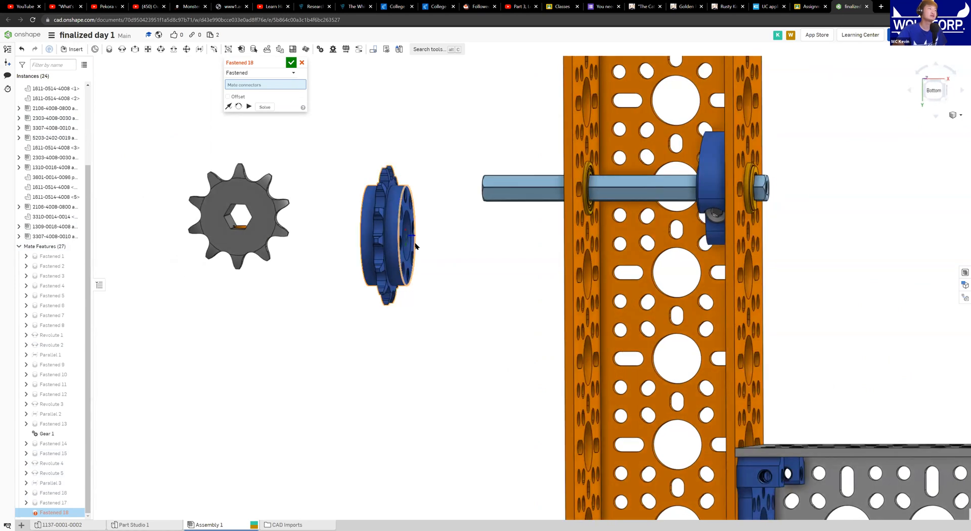
{"action": "scroll", "coordinate": [417, 240], "scroll_direction": "up", "scroll_amount": 3}
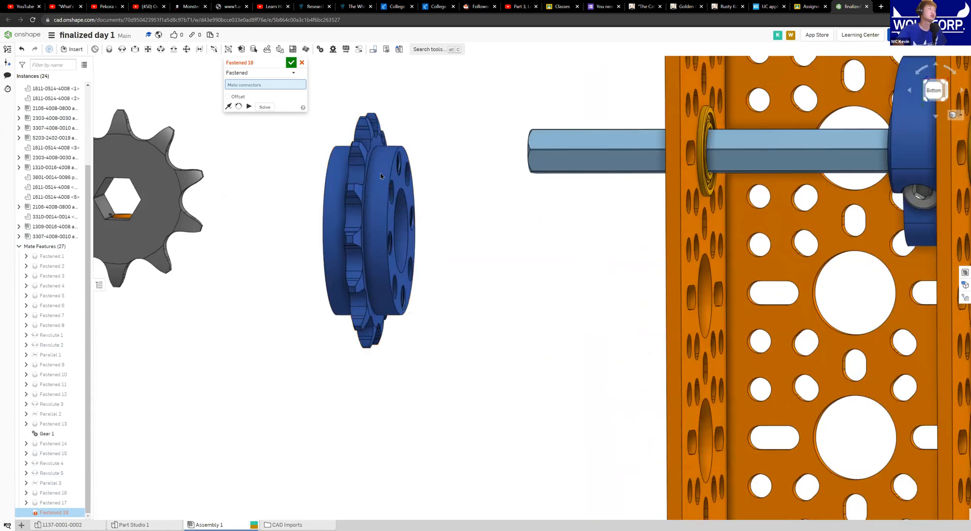
{"action": "scroll", "coordinate": [411, 234], "scroll_direction": "up", "scroll_amount": 5}
{"action": "right_click_drag", "start_coordinate": [434, 280], "coordinate": [447, 212]}
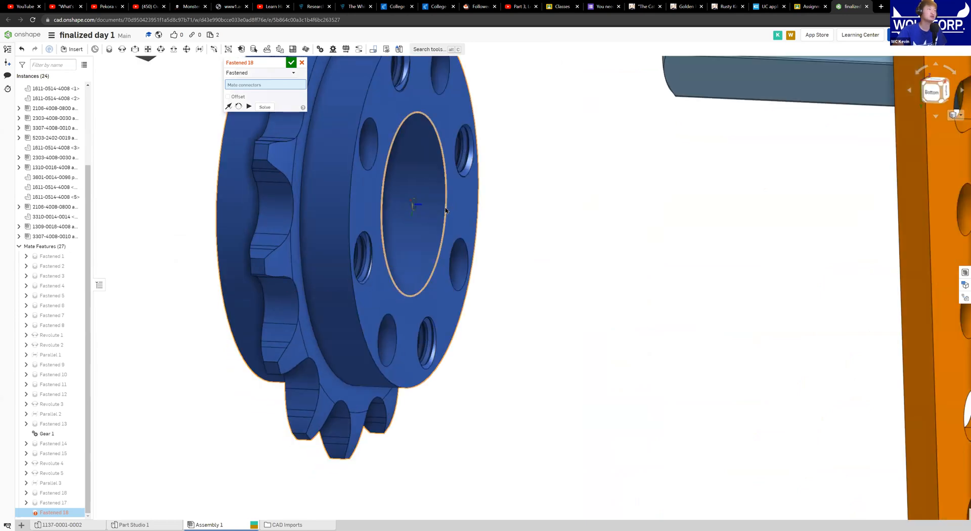
{"action": "left_click", "coordinate": [446, 211]}
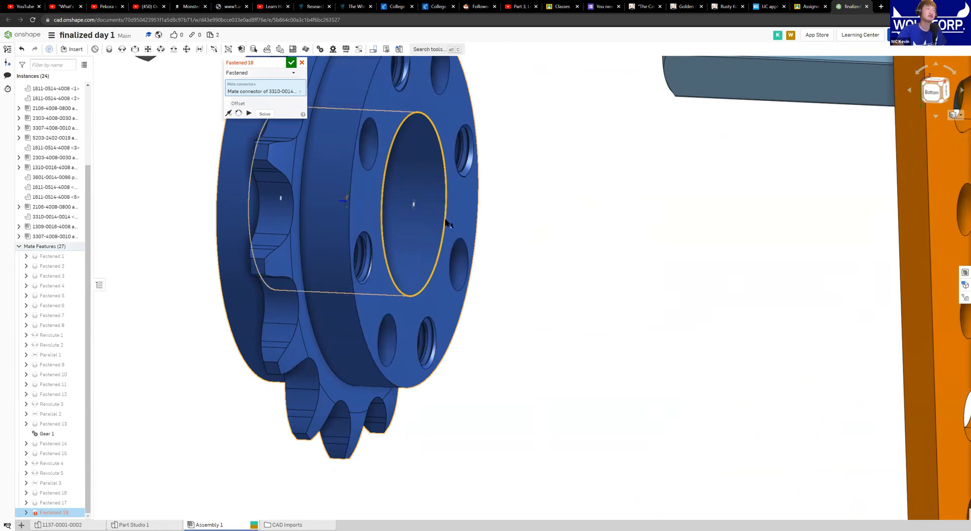
Examine the hub's raised centre boss and the sprocket's bore to compare the edges that fit together
{"action": "scroll", "coordinate": [673, 266], "scroll_direction": "down", "scroll_amount": 5}
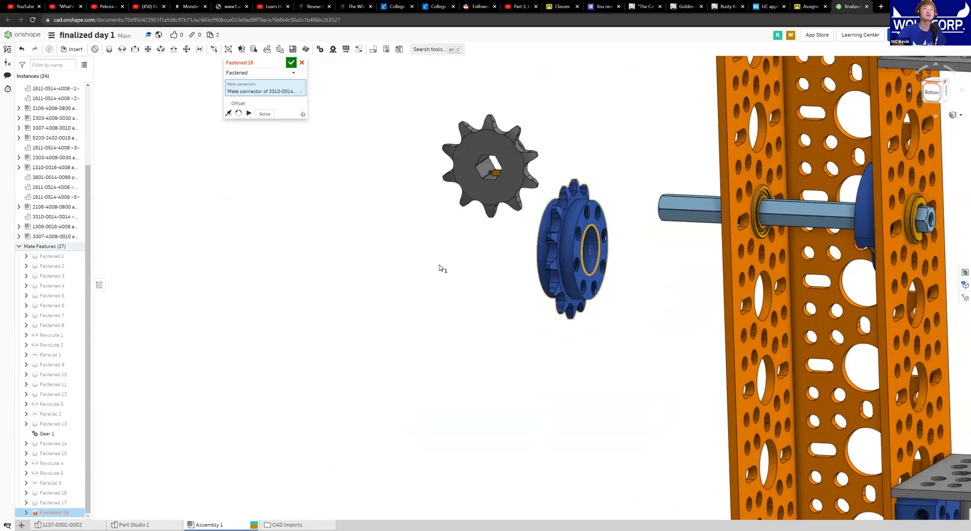
{"action": "middle_click_drag", "start_coordinate": [439, 268], "coordinate": [318, 268]}
{"action": "right_click_drag", "start_coordinate": [373, 268], "coordinate": [402, 268]}
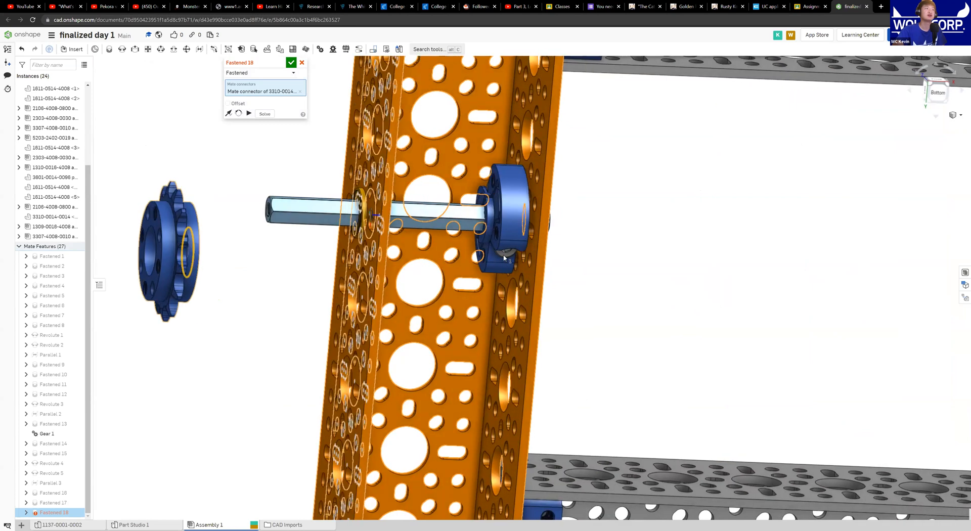
{"action": "scroll", "coordinate": [494, 216], "scroll_direction": "up", "scroll_amount": 3}
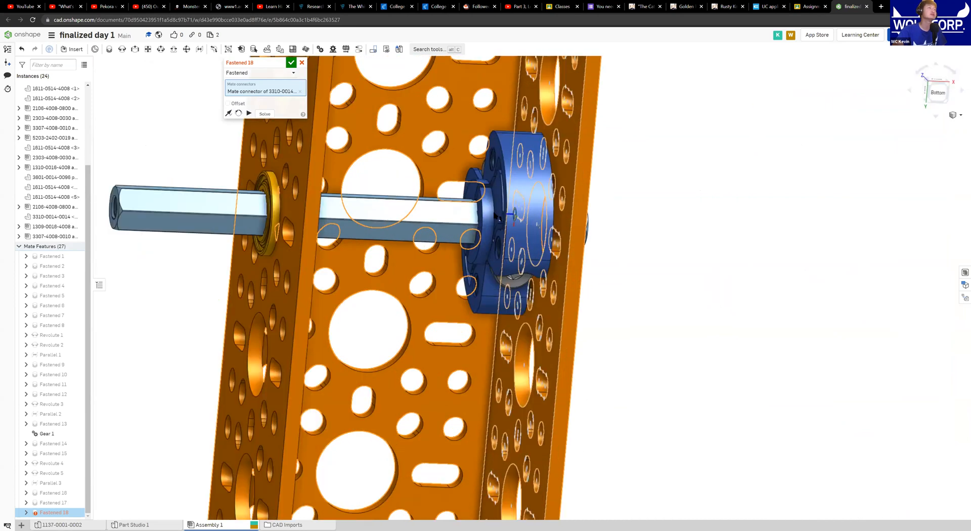
{"action": "scroll", "coordinate": [495, 217], "scroll_direction": "up", "scroll_amount": 2}
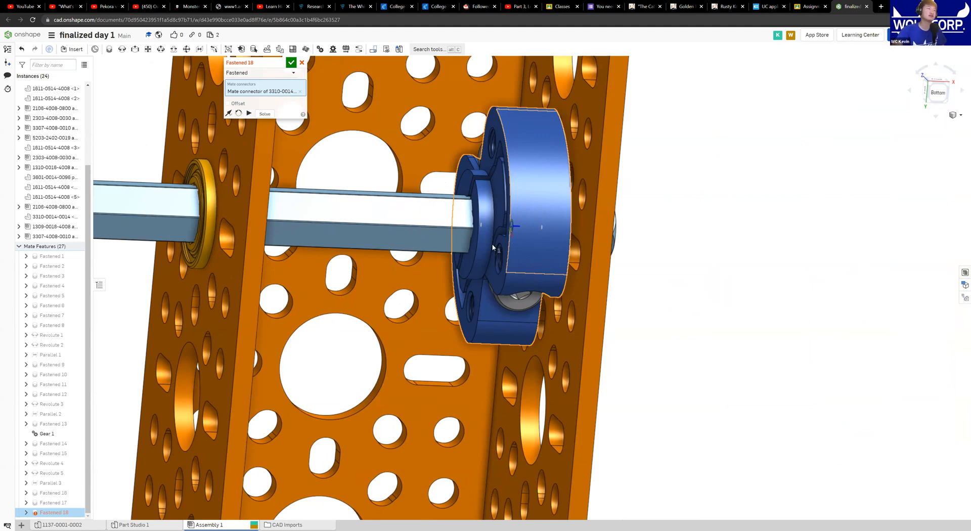
{"action": "scroll", "coordinate": [493, 248], "scroll_direction": "down", "scroll_amount": 3}
{"action": "scroll", "coordinate": [511, 260], "scroll_direction": "down", "scroll_amount": 3}
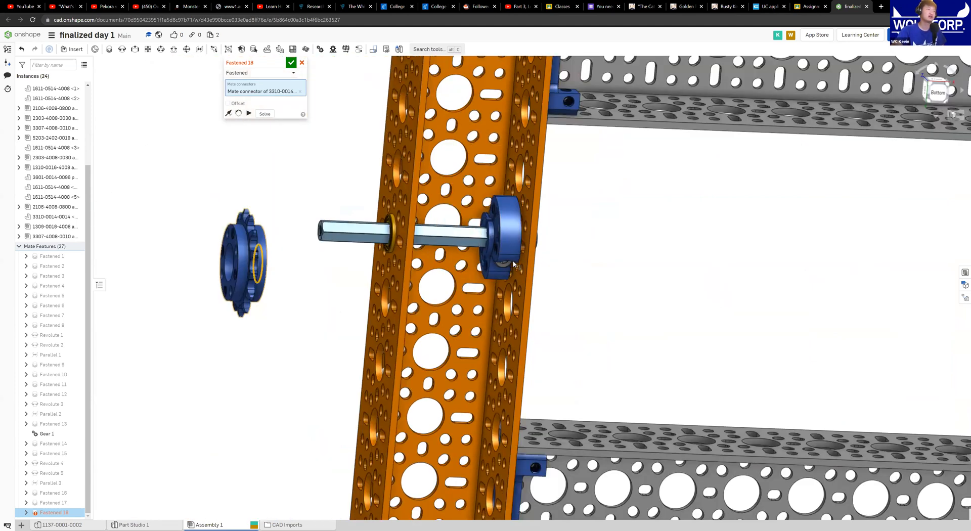
{"action": "scroll", "coordinate": [514, 264], "scroll_direction": "up", "scroll_amount": 5}
{"action": "scroll", "coordinate": [440, 170], "scroll_direction": "up", "scroll_amount": 4}
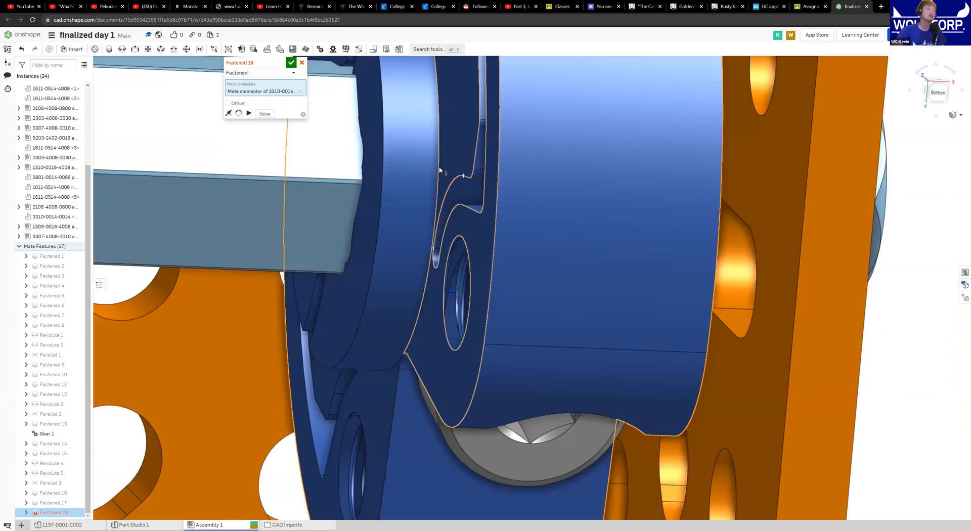
{"action": "scroll", "coordinate": [510, 258], "scroll_direction": "down", "scroll_amount": 5}
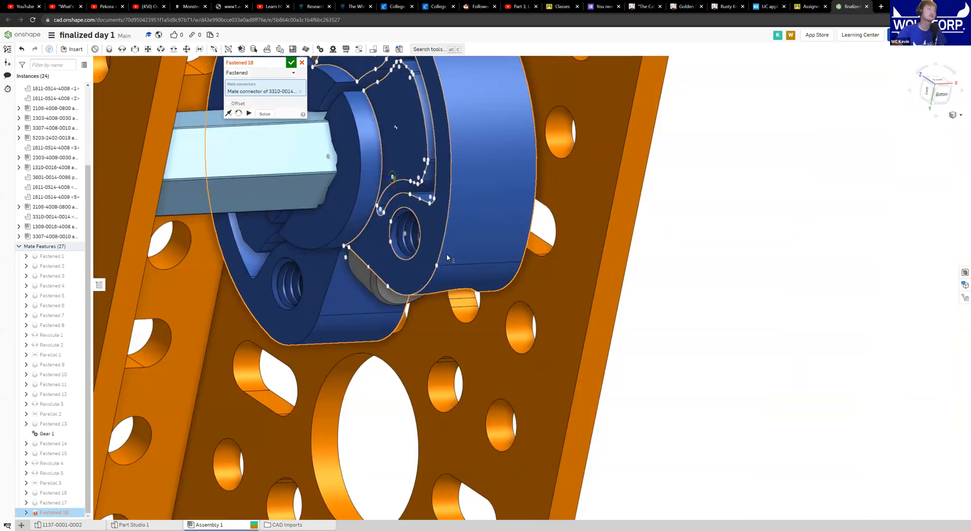
{"action": "scroll", "coordinate": [447, 258], "scroll_direction": "up", "scroll_amount": 5}
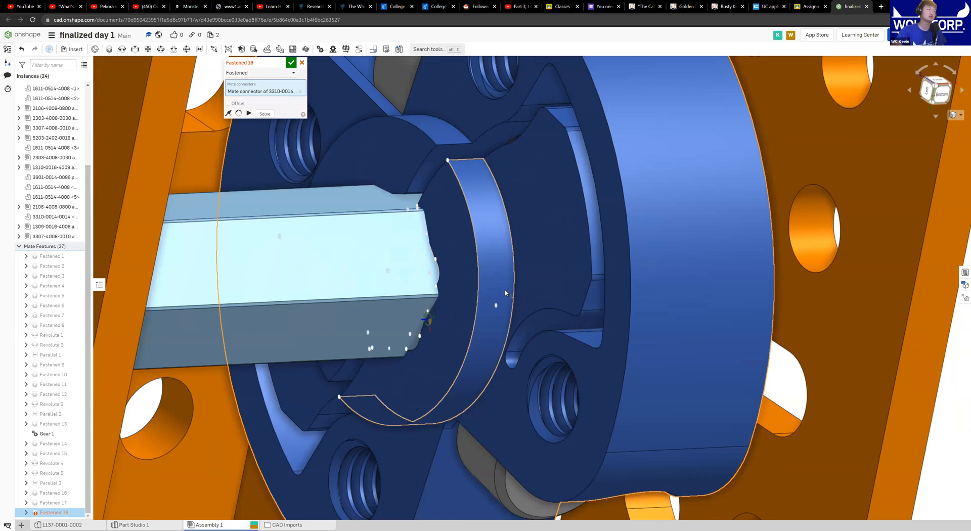
{"action": "scroll", "coordinate": [526, 301], "scroll_direction": "down", "scroll_amount": 6}
{"action": "right_click_drag", "start_coordinate": [527, 302], "coordinate": [285, 299]}
{"action": "right_click_drag", "start_coordinate": [417, 290], "coordinate": [511, 343]}
{"action": "middle_click_drag", "start_coordinate": [336, 367], "coordinate": [650, 298]}
{"action": "scroll", "coordinate": [426, 293], "scroll_direction": "up", "scroll_amount": 3}
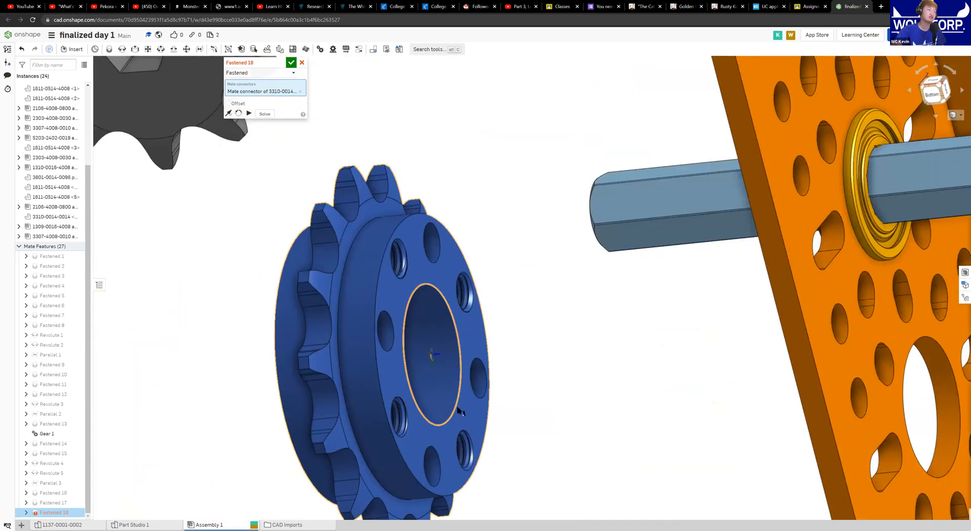
Pick the base edge of the hub's raised boss as Fastened 18's second connector, seating the sprocket on the hub, and accept the mate
{"action": "scroll", "coordinate": [727, 348], "scroll_direction": "down", "scroll_amount": 3}
{"action": "scroll", "coordinate": [727, 348], "scroll_direction": "down", "scroll_amount": 3}
{"action": "right_click_drag", "start_coordinate": [727, 348], "coordinate": [880, 348]}
{"action": "middle_click_drag", "start_coordinate": [881, 348], "coordinate": [624, 326]}
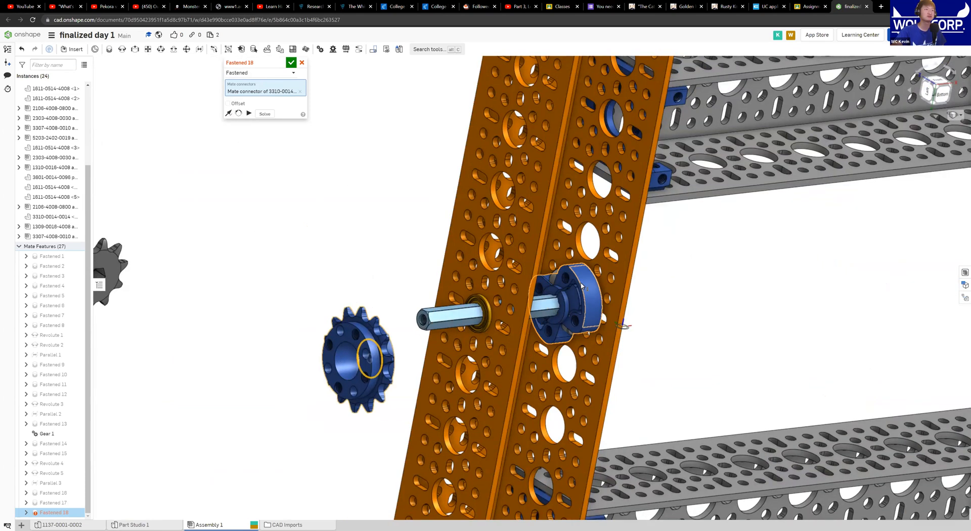
{"action": "scroll", "coordinate": [581, 286], "scroll_direction": "up", "scroll_amount": 6}
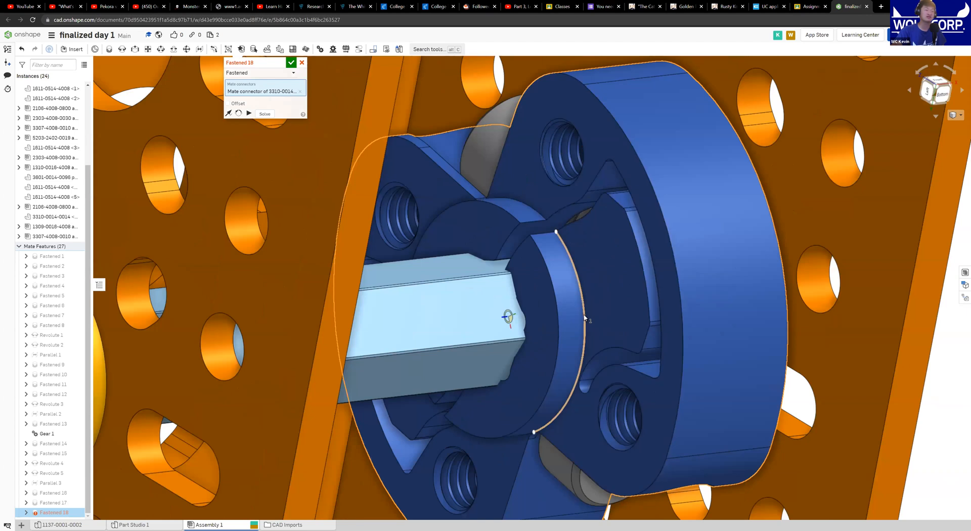
{"action": "left_click", "coordinate": [584, 317]}
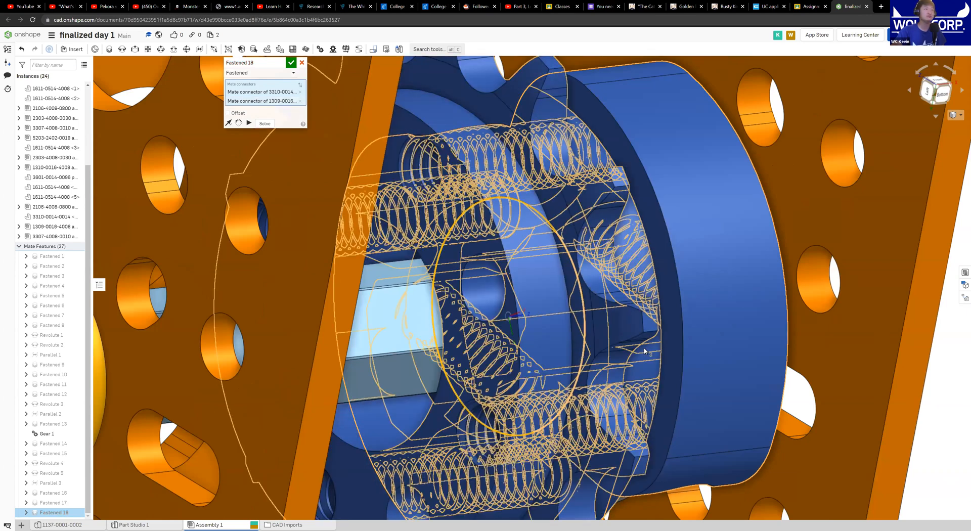
{"action": "scroll", "coordinate": [639, 351], "scroll_direction": "down", "scroll_amount": 3}
{"action": "scroll", "coordinate": [640, 351], "scroll_direction": "down", "scroll_amount": 2}
{"action": "right_click_drag", "start_coordinate": [664, 333], "coordinate": [549, 299]}
{"action": "middle_click_drag", "start_coordinate": [376, 121], "coordinate": [240, 93]}
{"action": "left_click", "coordinate": [292, 63]}
Open the hub-to-bearing mate Fastened 17 for editing and remove both of its mate connectors
{"action": "left_click", "coordinate": [56, 503]}
{"action": "double_click", "coordinate": [542, 342]}
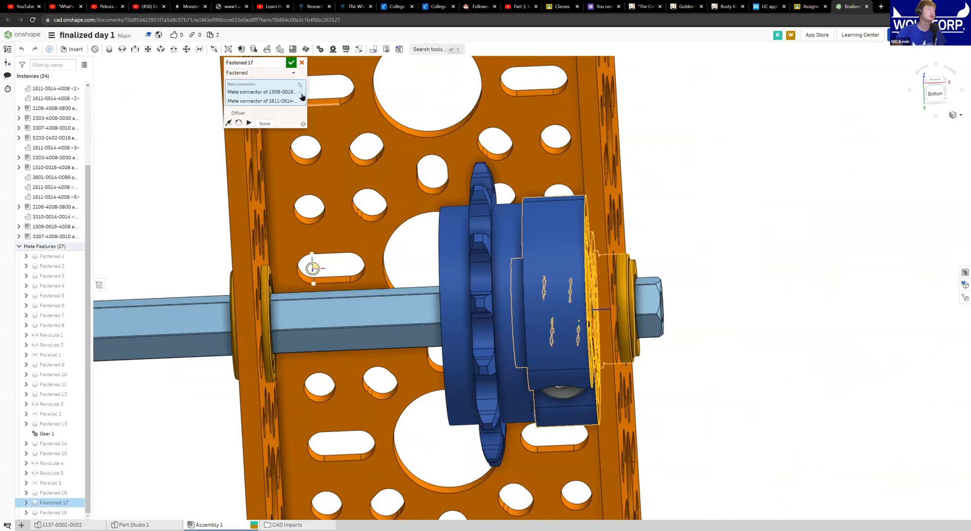
{"action": "left_click", "coordinate": [300, 92]}
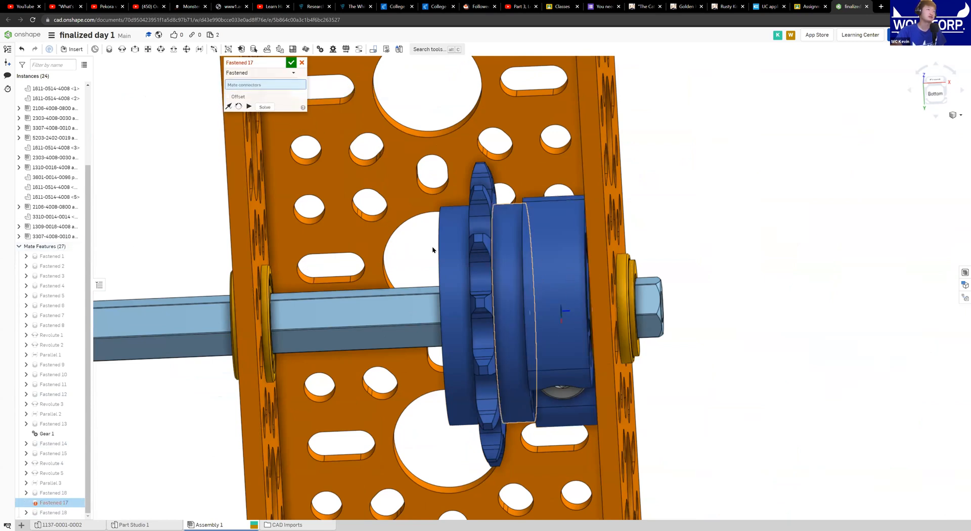
Pick the centre of the hex bore on the blue hub's end face as Fastened 17's first mate connector
{"action": "right_click_drag", "start_coordinate": [426, 294], "coordinate": [317, 231]}
{"action": "left_click_drag", "start_coordinate": [431, 230], "coordinate": [321, 168]}
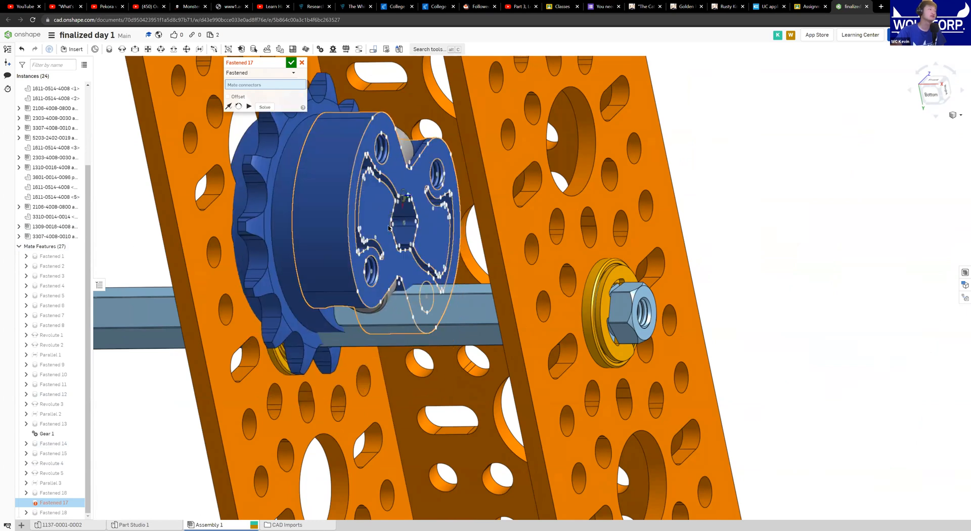
{"action": "scroll", "coordinate": [385, 227], "scroll_direction": "up", "scroll_amount": 6}
{"action": "left_click", "coordinate": [365, 216]}
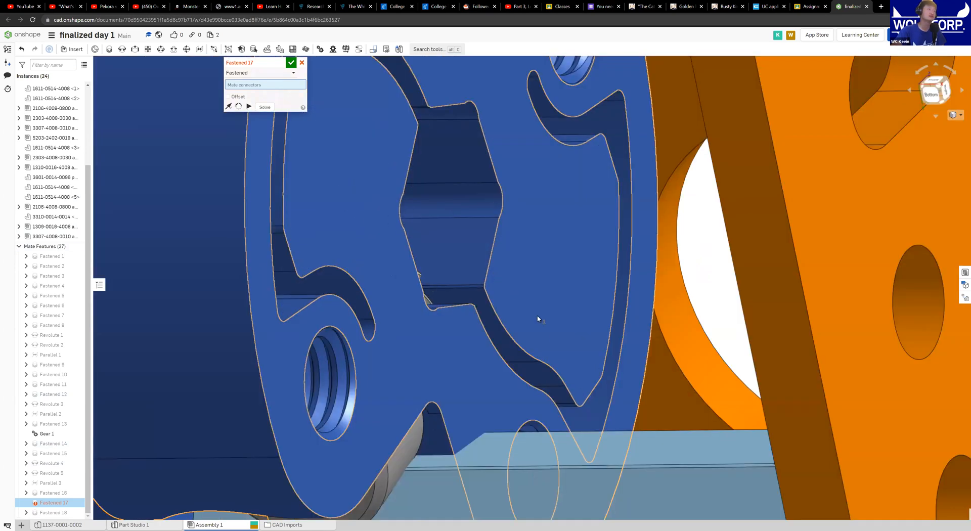
Pick the inner face of the bearing at the shaft's short end as Fastened 17's second connector, solve the assembly and accept the mate
{"action": "scroll", "coordinate": [553, 334], "scroll_direction": "down", "scroll_amount": 5}
{"action": "right_click_drag", "start_coordinate": [607, 331], "coordinate": [530, 322]}
{"action": "scroll", "coordinate": [530, 324], "scroll_direction": "up", "scroll_amount": 5}
{"action": "left_click", "coordinate": [530, 322]}
{"action": "scroll", "coordinate": [581, 347], "scroll_direction": "down", "scroll_amount": 5}
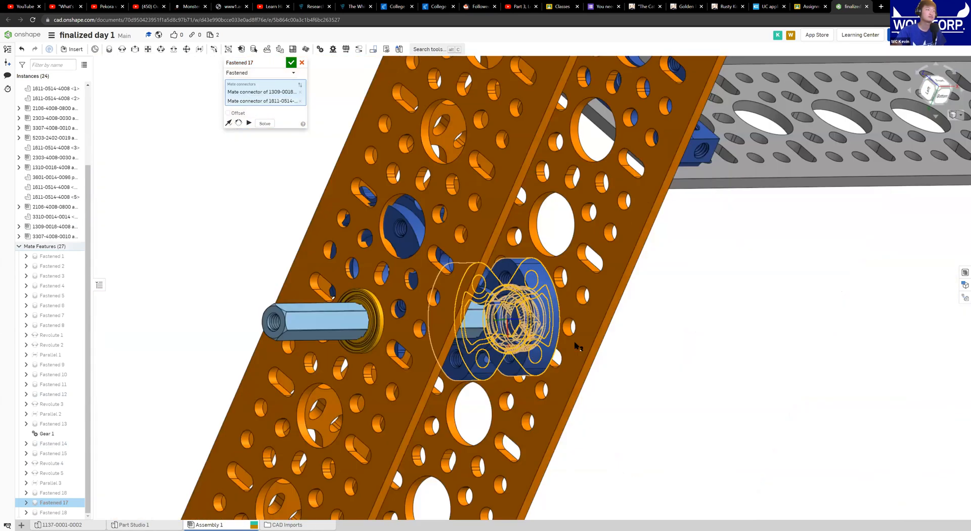
{"action": "right_click_drag", "start_coordinate": [579, 347], "coordinate": [496, 313]}
{"action": "left_click", "coordinate": [266, 125]}
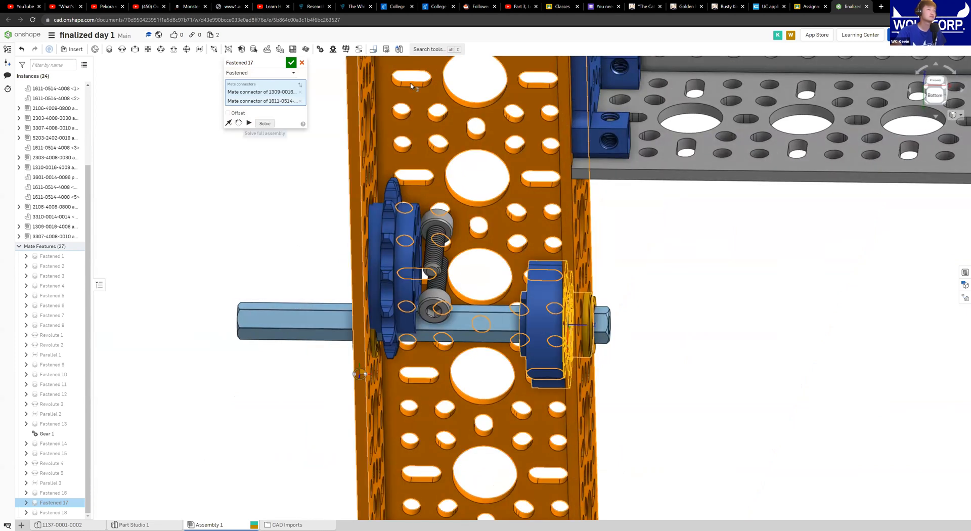
{"action": "left_click", "coordinate": [291, 62]}
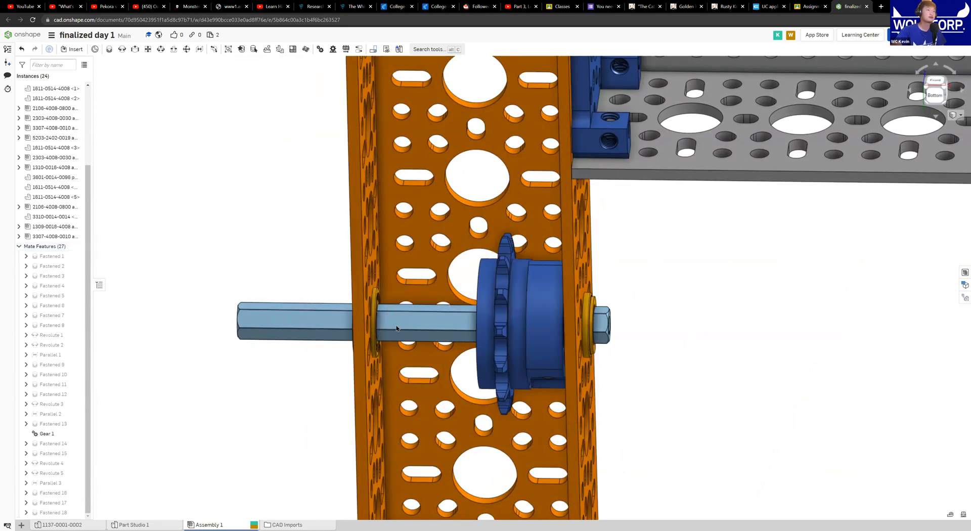
Start a new Fastened mate and pick the hex bore centre on the black sprocket's raised boss face as its first connector
{"action": "scroll", "coordinate": [396, 327], "scroll_direction": "down", "scroll_amount": 5}
{"action": "middle_click_drag", "start_coordinate": [110, 168], "coordinate": [405, 182]}
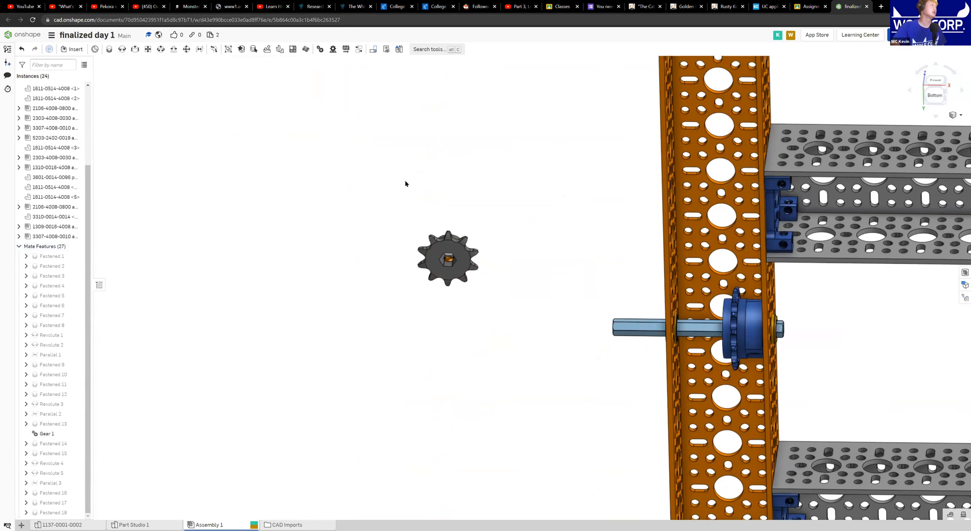
{"action": "scroll", "coordinate": [460, 271], "scroll_direction": "up", "scroll_amount": 5}
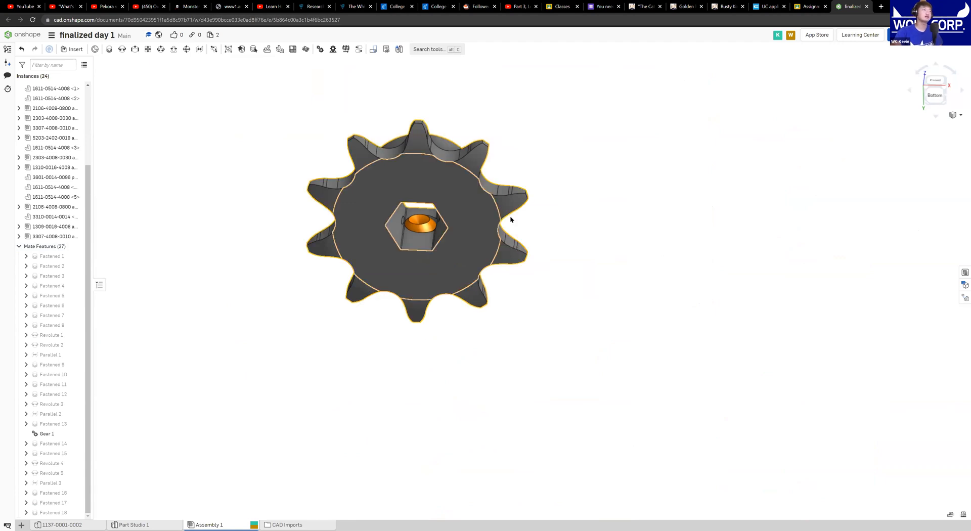
{"action": "right_click_drag", "start_coordinate": [478, 140], "coordinate": [414, 138]}
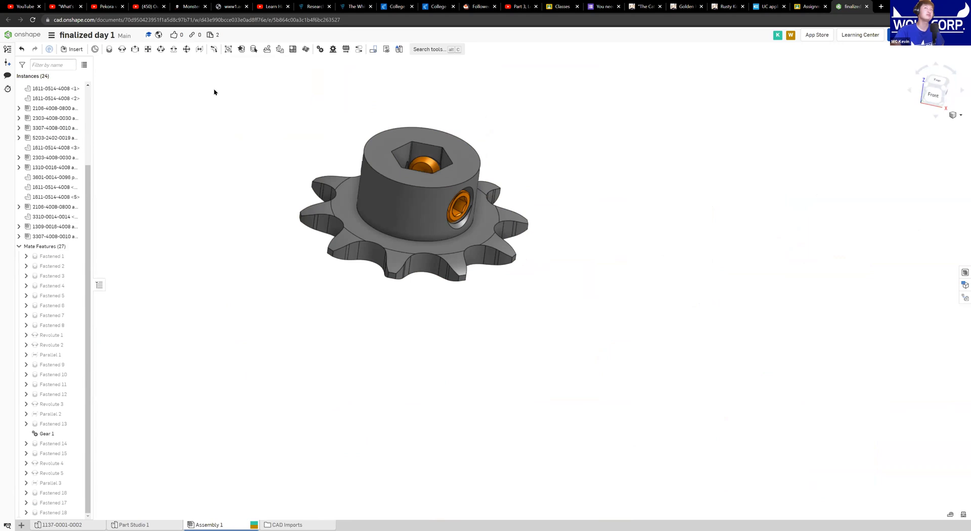
{"action": "left_click", "coordinate": [109, 49]}
{"action": "scroll", "coordinate": [467, 181], "scroll_direction": "up", "scroll_amount": 3}
{"action": "right_click_drag", "start_coordinate": [515, 234], "coordinate": [333, 370]}
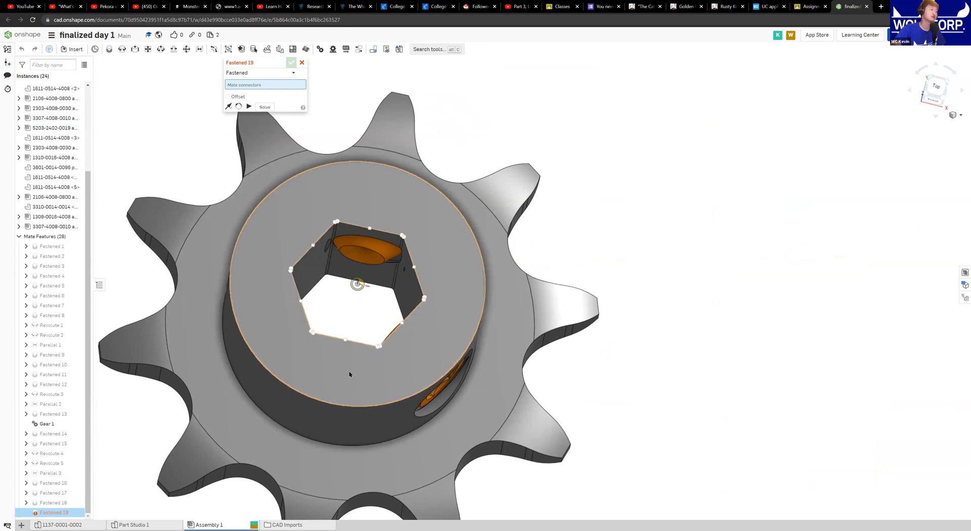
{"action": "left_click", "coordinate": [358, 284]}
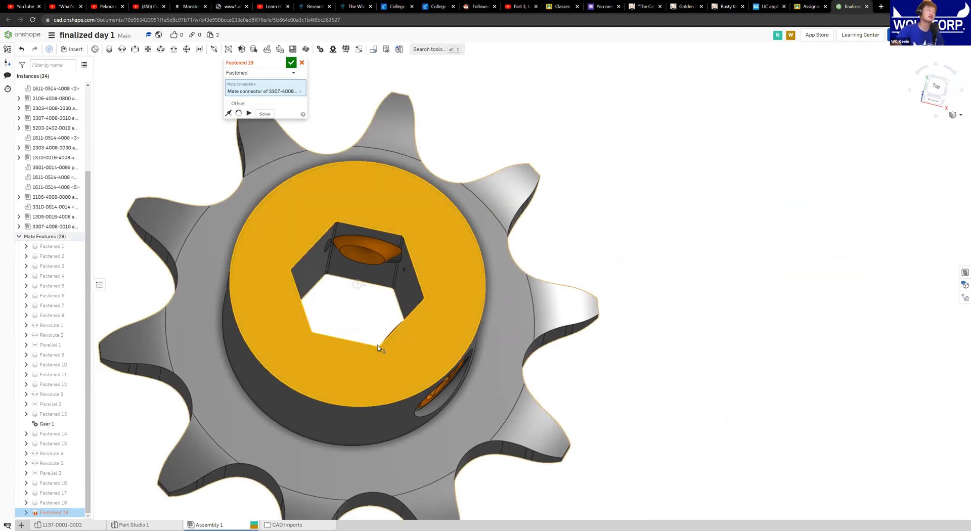
Pick the inner face of the bearing nearest the shaft's long end as the second connector, seating the black sprocket's boss against it, and accept the mate
{"action": "scroll", "coordinate": [495, 357], "scroll_direction": "down", "scroll_amount": 6}
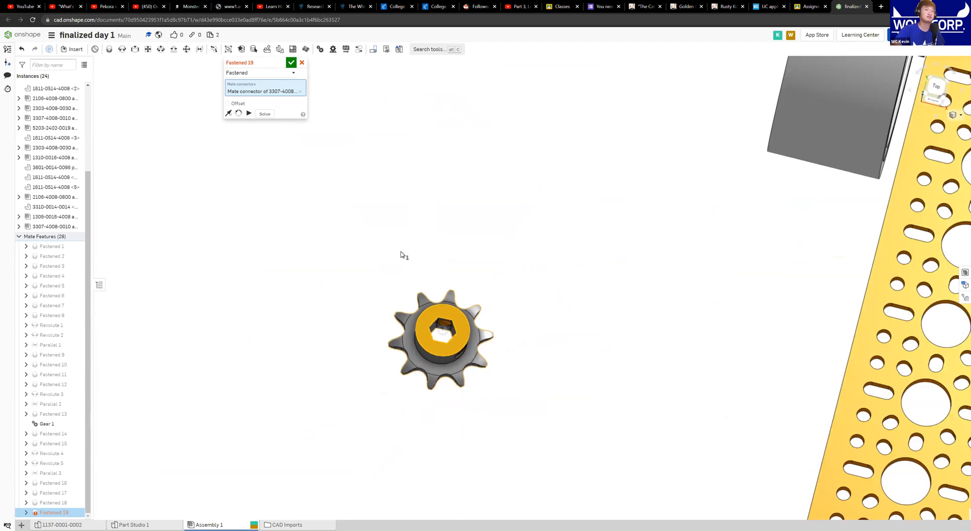
{"action": "middle_click_drag", "start_coordinate": [816, 488], "coordinate": [530, 364]}
{"action": "scroll", "coordinate": [561, 443], "scroll_direction": "down", "scroll_amount": 3}
{"action": "middle_click_drag", "start_coordinate": [582, 478], "coordinate": [635, 235]}
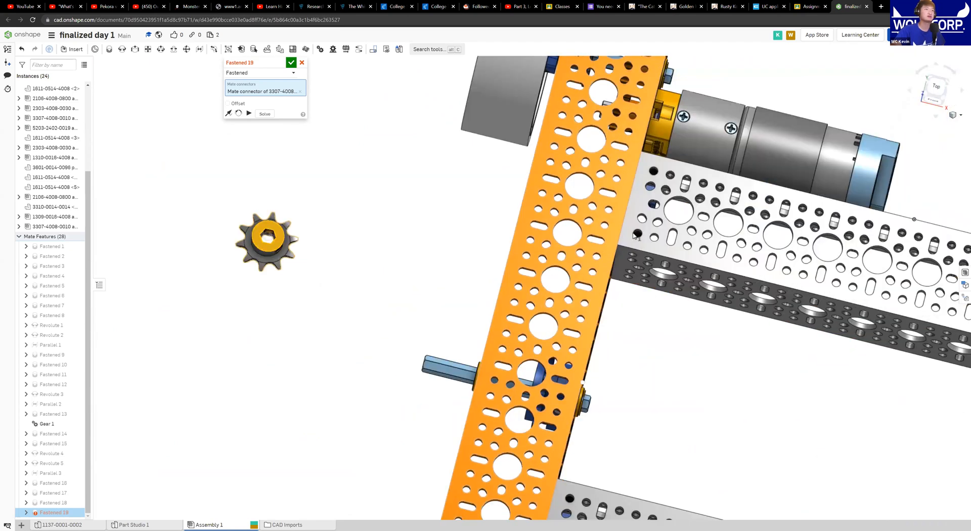
{"action": "scroll", "coordinate": [635, 240], "scroll_direction": "down", "scroll_amount": 5}
{"action": "right_click_drag", "start_coordinate": [669, 241], "coordinate": [576, 354]}
{"action": "scroll", "coordinate": [569, 347], "scroll_direction": "up", "scroll_amount": 5}
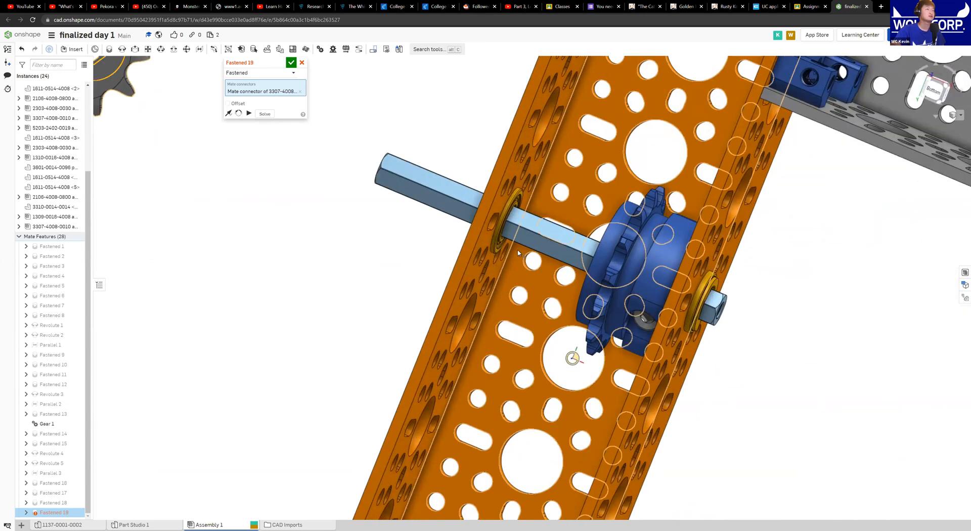
{"action": "scroll", "coordinate": [509, 239], "scroll_direction": "up", "scroll_amount": 5}
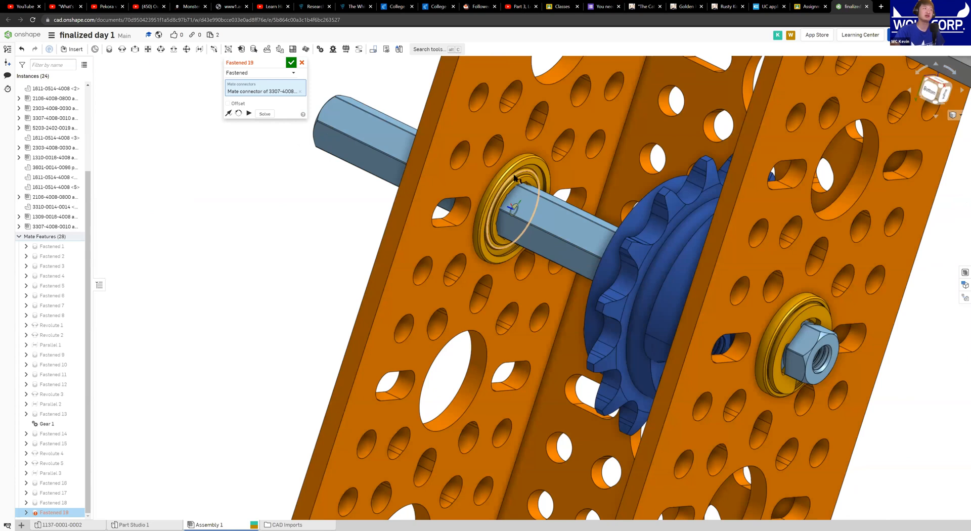
{"action": "scroll", "coordinate": [521, 172], "scroll_direction": "up", "scroll_amount": 3}
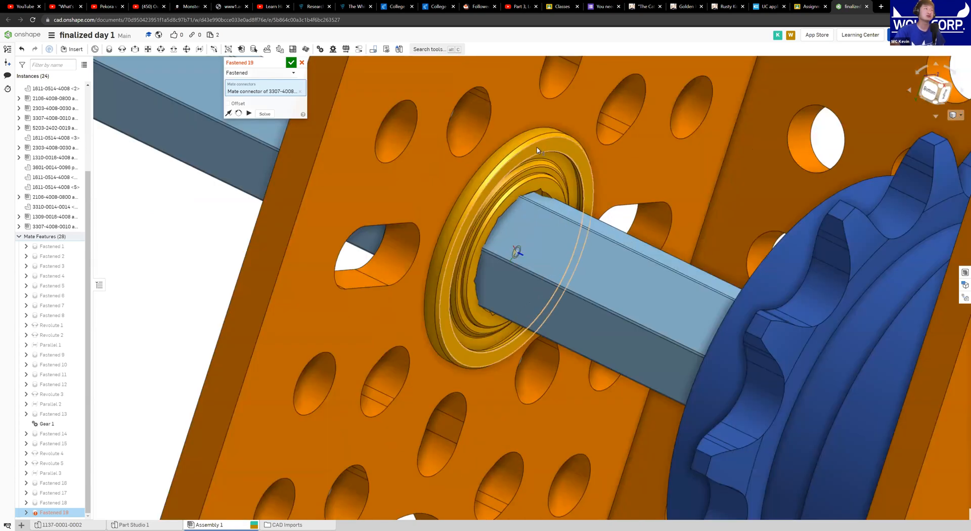
{"action": "right_click_drag", "start_coordinate": [541, 161], "coordinate": [514, 158]}
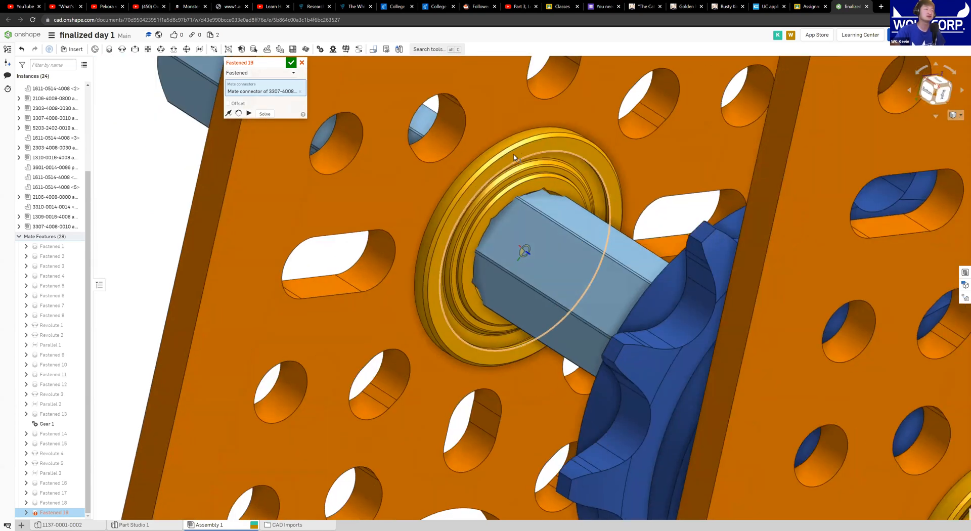
{"action": "left_click", "coordinate": [521, 199]}
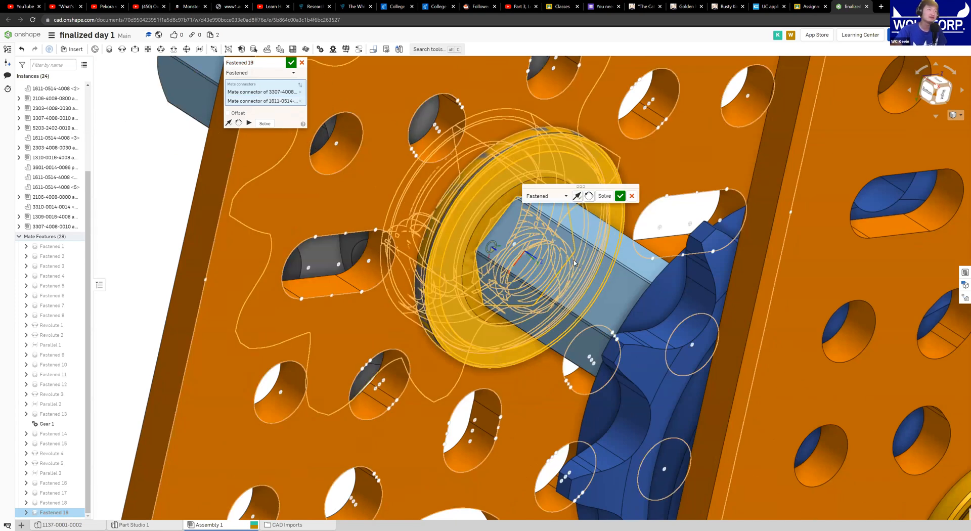
{"action": "right_click_drag", "start_coordinate": [598, 300], "coordinate": [627, 296]}
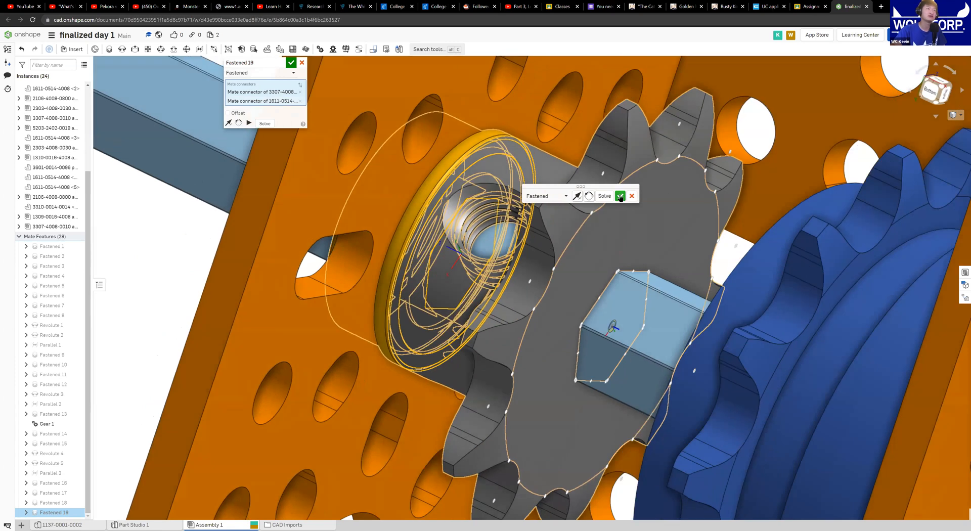
{"action": "left_click", "coordinate": [621, 196]}
Check the spacing of the black and blue sprockets along the shaft from the bottom view, leaving the new mate command empty
{"action": "scroll", "coordinate": [613, 340], "scroll_direction": "down", "scroll_amount": 5}
{"action": "right_click_drag", "start_coordinate": [664, 363], "coordinate": [653, 314]}
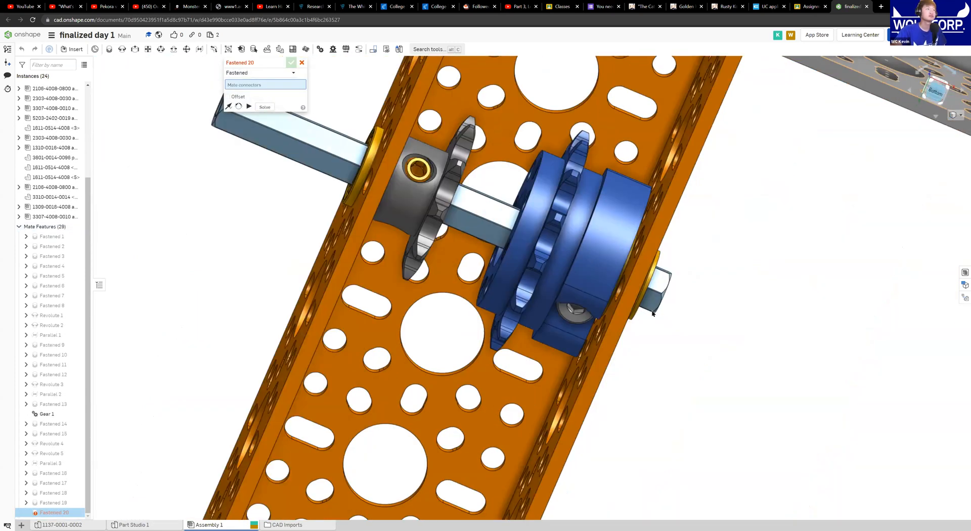
{"action": "key", "text": "shift+6"}
{"action": "scroll", "coordinate": [450, 334], "scroll_direction": "up", "scroll_amount": 5}
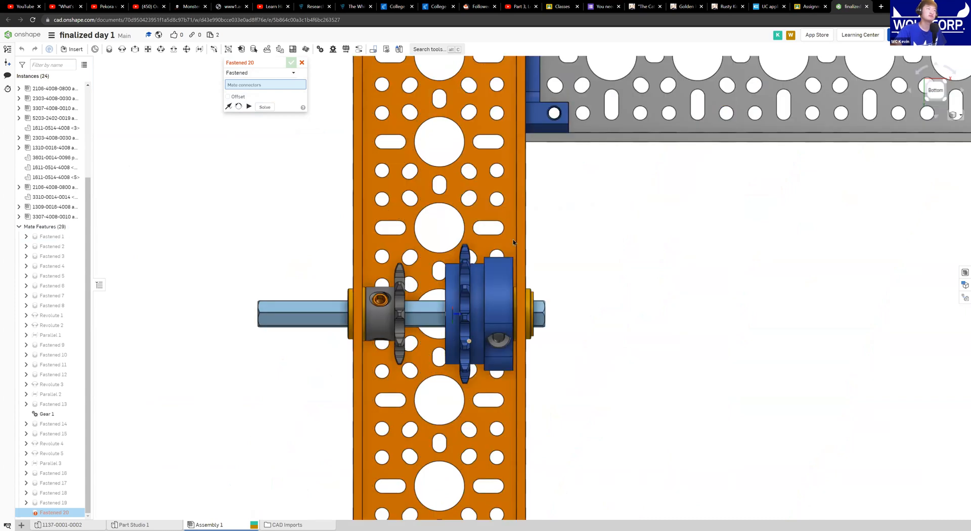
{"action": "middle_click_drag", "start_coordinate": [470, 341], "coordinate": [513, 239]}
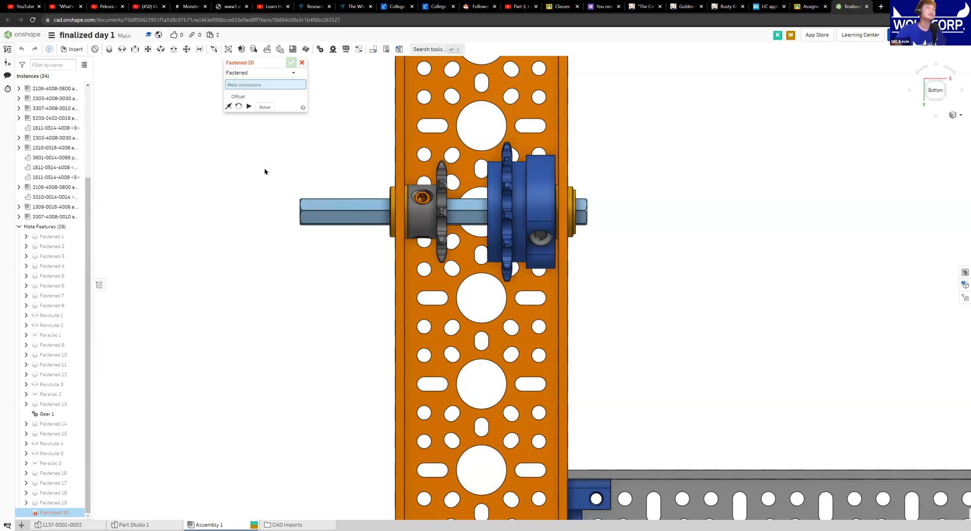
{"action": "key", "text": "Escape"}
{"action": "middle_click_drag", "start_coordinate": [269, 211], "coordinate": [443, 248]}
{"action": "scroll", "coordinate": [441, 251], "scroll_direction": "down", "scroll_amount": 5}
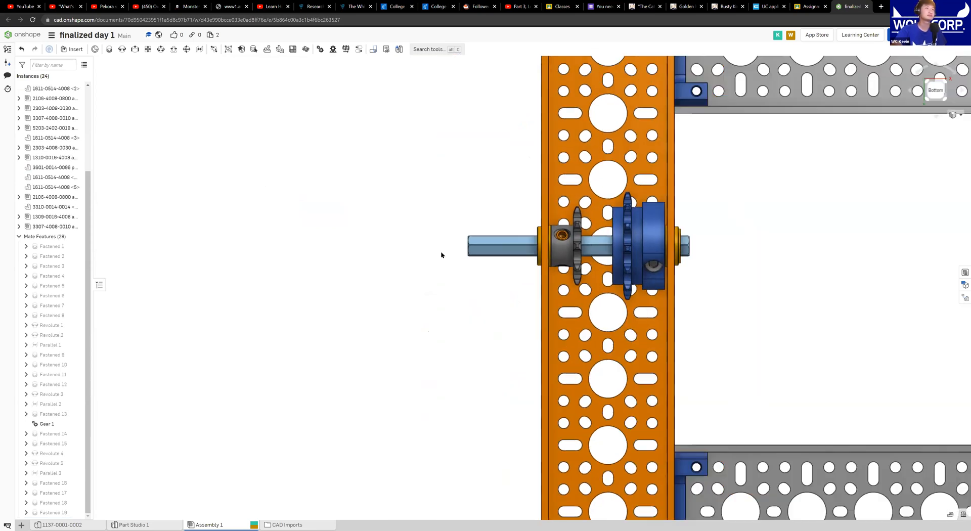
{"action": "middle_click_drag", "start_coordinate": [519, 258], "coordinate": [606, 264]}
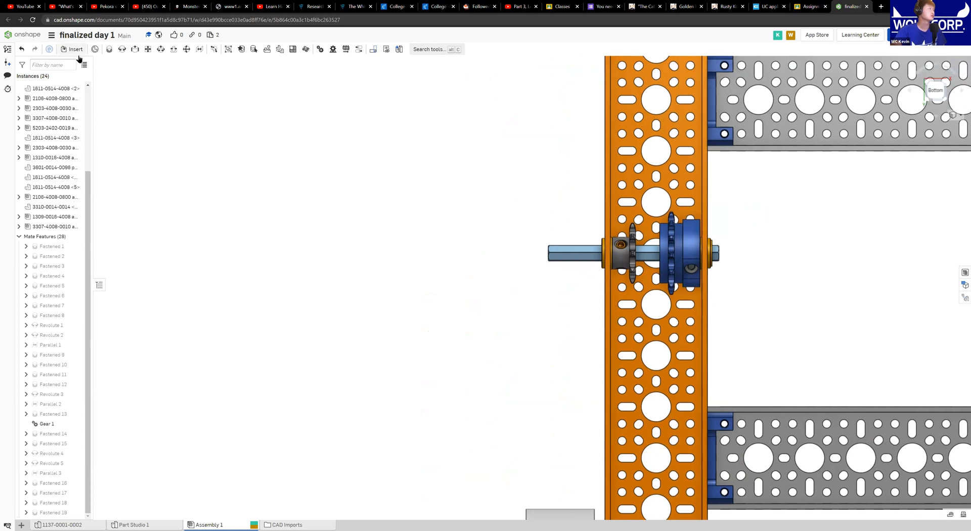
{"action": "left_click", "coordinate": [74, 49]}
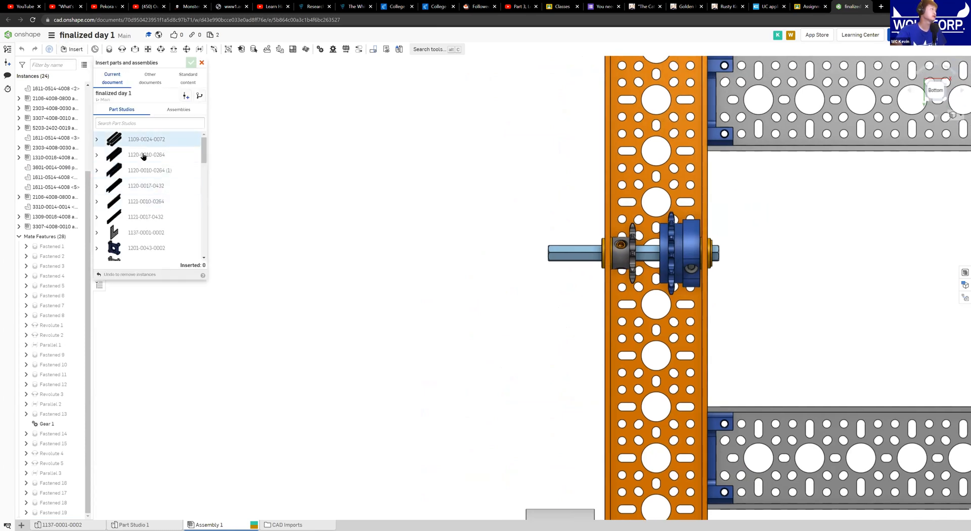
{"action": "scroll", "coordinate": [147, 210], "scroll_direction": "down", "scroll_amount": 5}
{"action": "scroll", "coordinate": [147, 212], "scroll_direction": "down", "scroll_amount": 4}
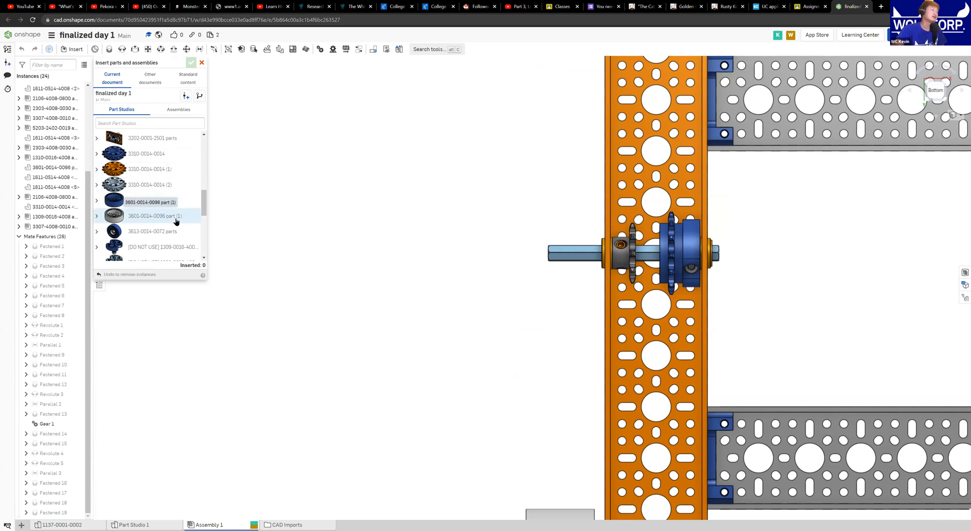
{"action": "left_click", "coordinate": [369, 211]}
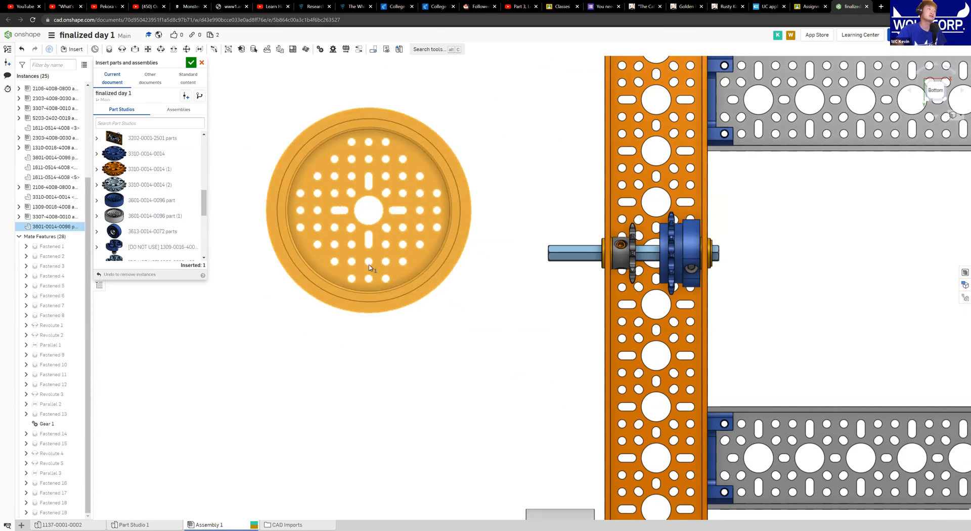
{"action": "left_click", "coordinate": [360, 303]}
{"action": "right_click_drag", "start_coordinate": [435, 423], "coordinate": [450, 382]}
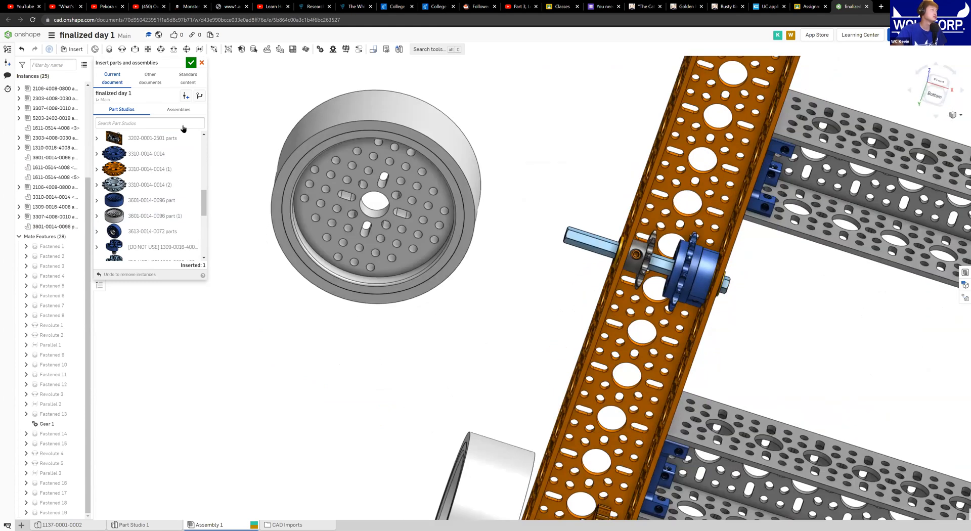
{"action": "left_click", "coordinate": [175, 112]}
{"action": "scroll", "coordinate": [152, 187], "scroll_direction": "up", "scroll_amount": 5}
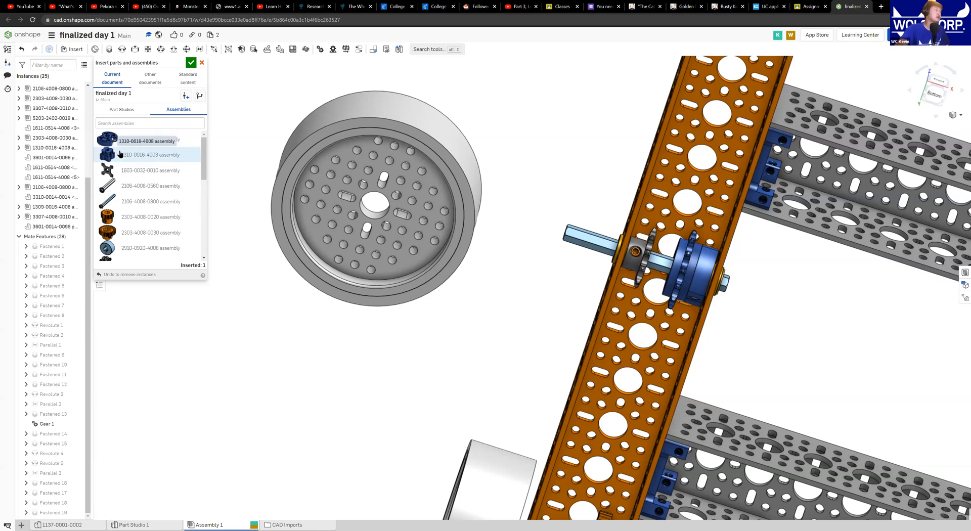
{"action": "left_click", "coordinate": [152, 156]}
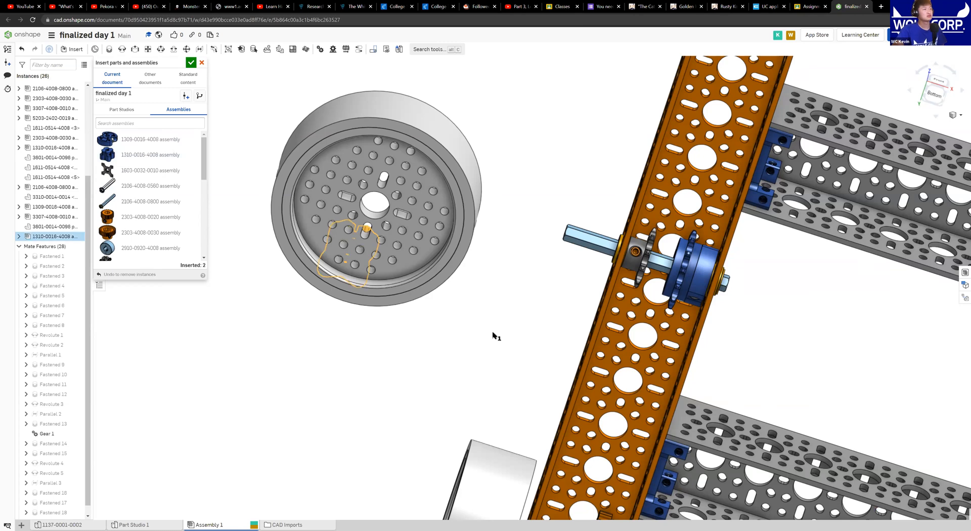
{"action": "right_click_drag", "start_coordinate": [506, 408], "coordinate": [519, 404]}
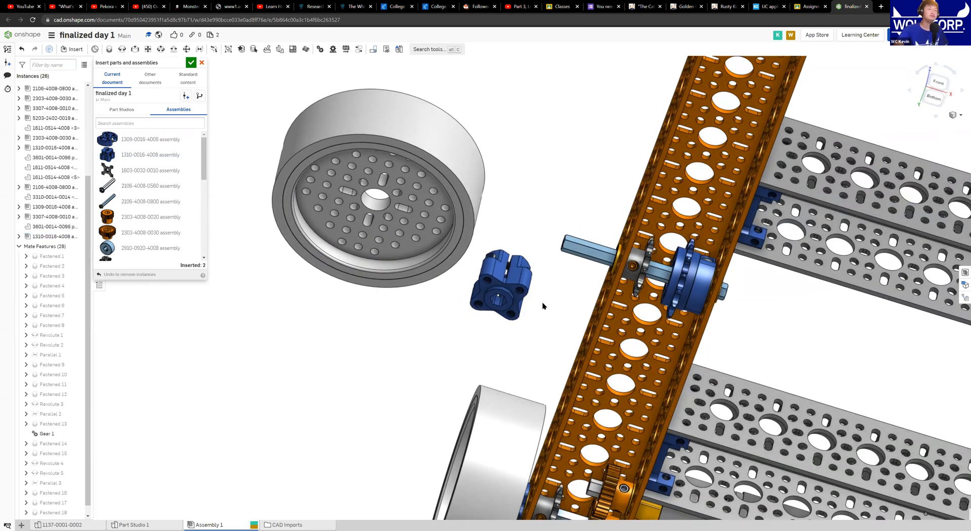
{"action": "left_click", "coordinate": [195, 65]}
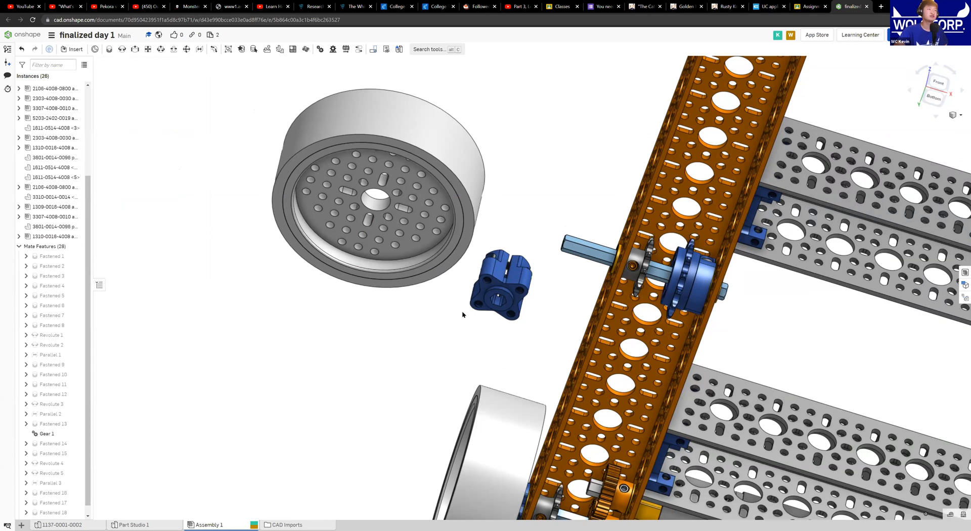
Examine the newly inserted wheel and hub beside the channel, including the hub's hex bore and clamp-side face
{"action": "scroll", "coordinate": [462, 314], "scroll_direction": "up", "scroll_amount": 3}
{"action": "right_click_drag", "start_coordinate": [464, 323], "coordinate": [412, 358]}
{"action": "middle_click_drag", "start_coordinate": [545, 121], "coordinate": [446, 262]}
{"action": "right_click_drag", "start_coordinate": [526, 277], "coordinate": [502, 332]}
{"action": "middle_click_drag", "start_coordinate": [503, 332], "coordinate": [501, 383]}
{"action": "scroll", "coordinate": [501, 384], "scroll_direction": "down", "scroll_amount": 2}
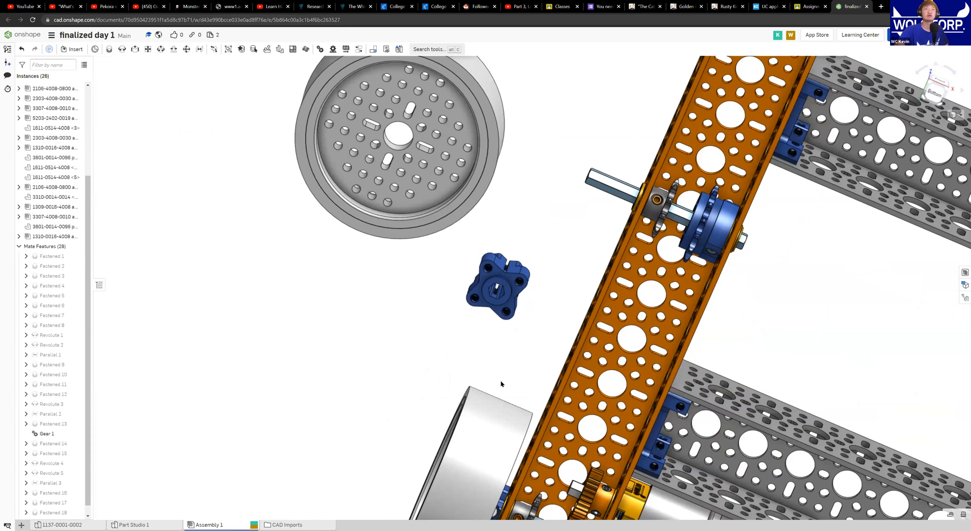
{"action": "left_click_drag", "start_coordinate": [554, 373], "coordinate": [331, 45]}
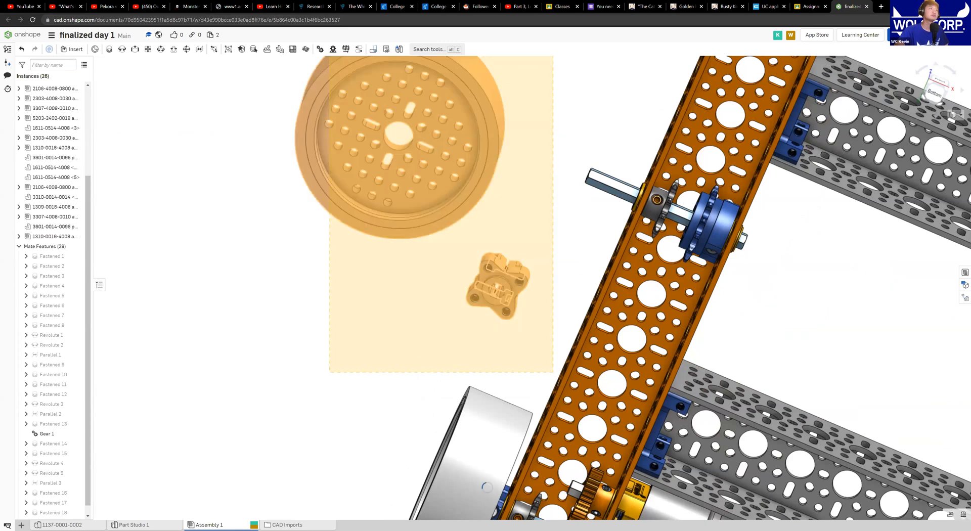
{"action": "scroll", "coordinate": [315, 388], "scroll_direction": "down", "scroll_amount": 2}
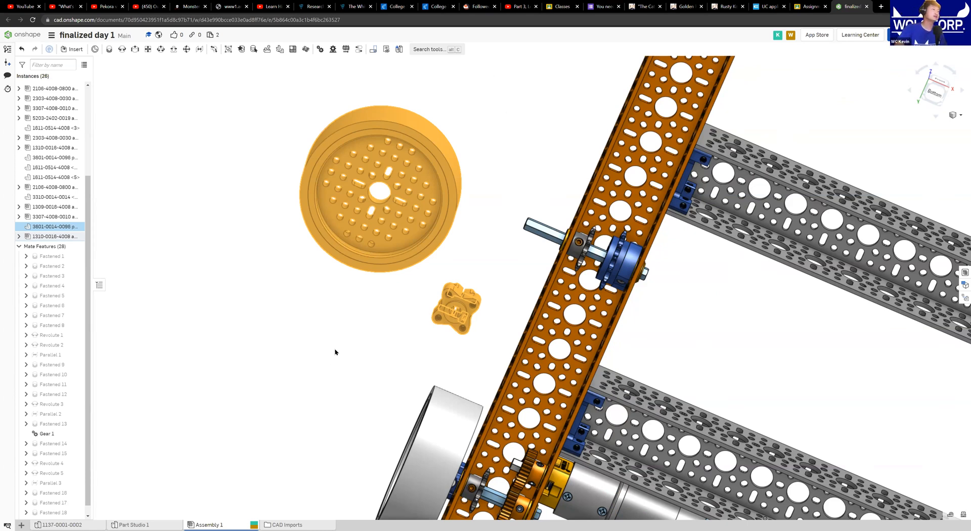
{"action": "left_click", "coordinate": [509, 272]}
{"action": "middle_click_drag", "start_coordinate": [496, 305], "coordinate": [490, 320]}
{"action": "right_click_drag", "start_coordinate": [490, 319], "coordinate": [511, 225]}
{"action": "scroll", "coordinate": [490, 281], "scroll_direction": "up", "scroll_amount": 5}
{"action": "right_click_drag", "start_coordinate": [407, 326], "coordinate": [429, 288]}
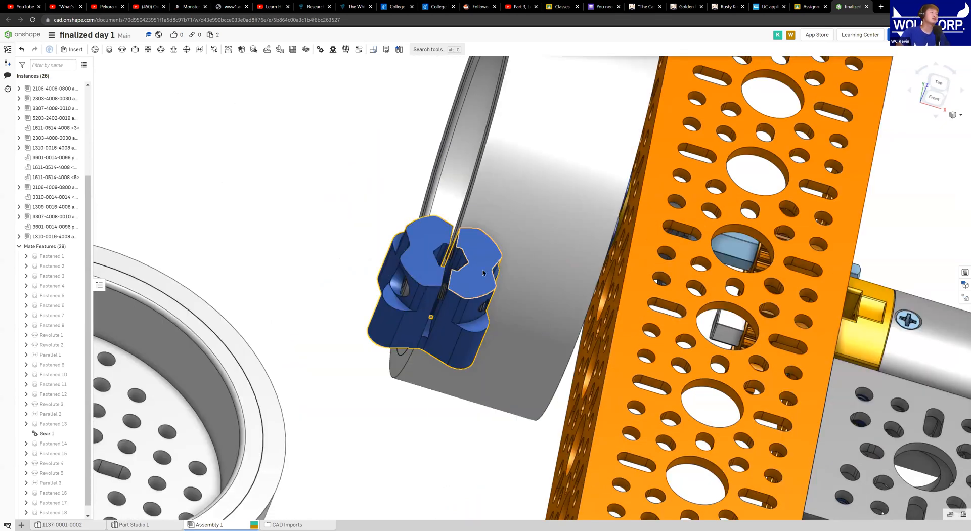
{"action": "left_click", "coordinate": [109, 50]}
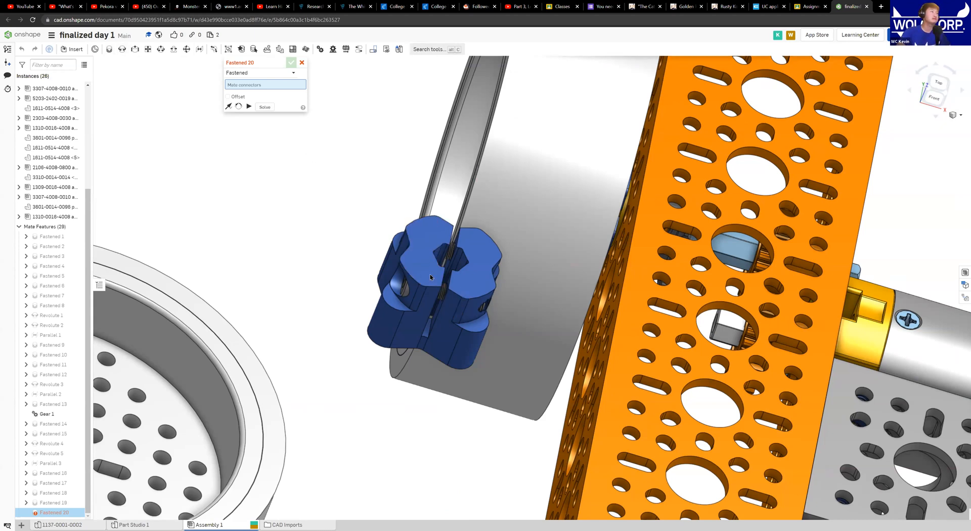
{"action": "scroll", "coordinate": [431, 315], "scroll_direction": "up", "scroll_amount": 4}
{"action": "right_click_drag", "start_coordinate": [389, 366], "coordinate": [360, 400]}
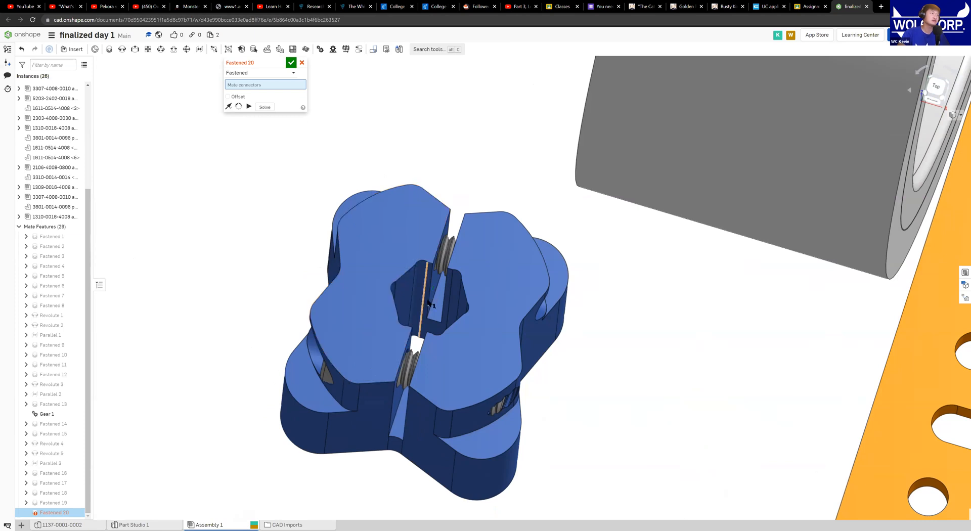
{"action": "left_click", "coordinate": [432, 300]}
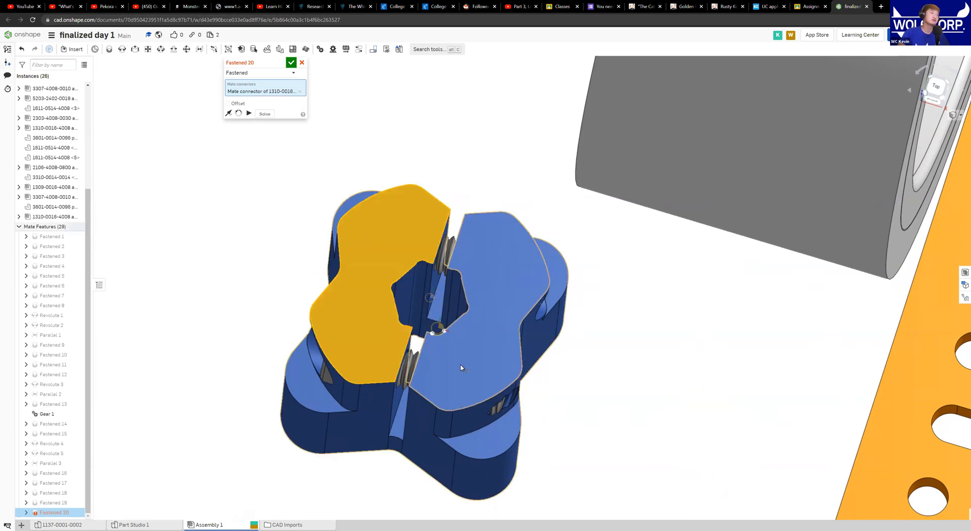
{"action": "scroll", "coordinate": [457, 365], "scroll_direction": "down", "scroll_amount": 2}
{"action": "right_click_drag", "start_coordinate": [499, 353], "coordinate": [602, 369]}
{"action": "scroll", "coordinate": [551, 388], "scroll_direction": "down", "scroll_amount": 5}
{"action": "left_click", "coordinate": [933, 100]}
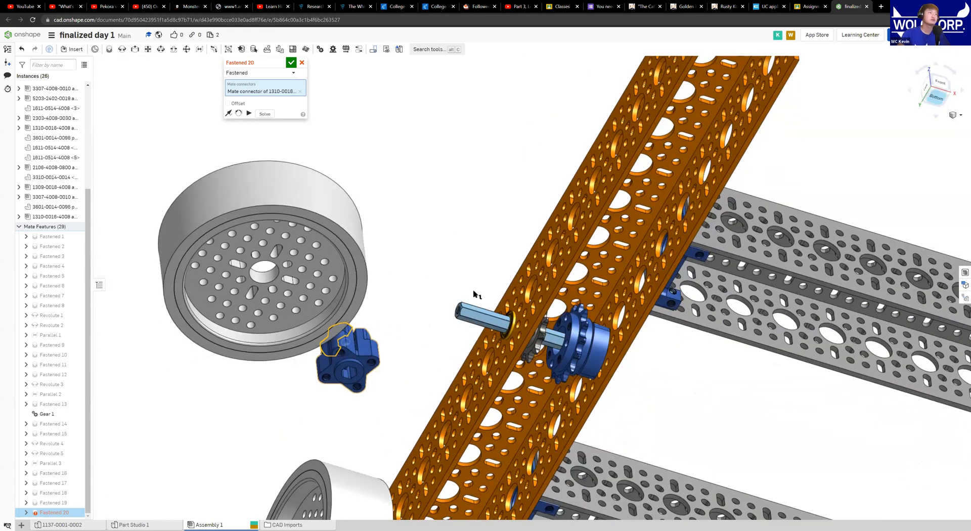
{"action": "scroll", "coordinate": [439, 291], "scroll_direction": "up", "scroll_amount": 5}
{"action": "right_click_drag", "start_coordinate": [442, 271], "coordinate": [419, 264]}
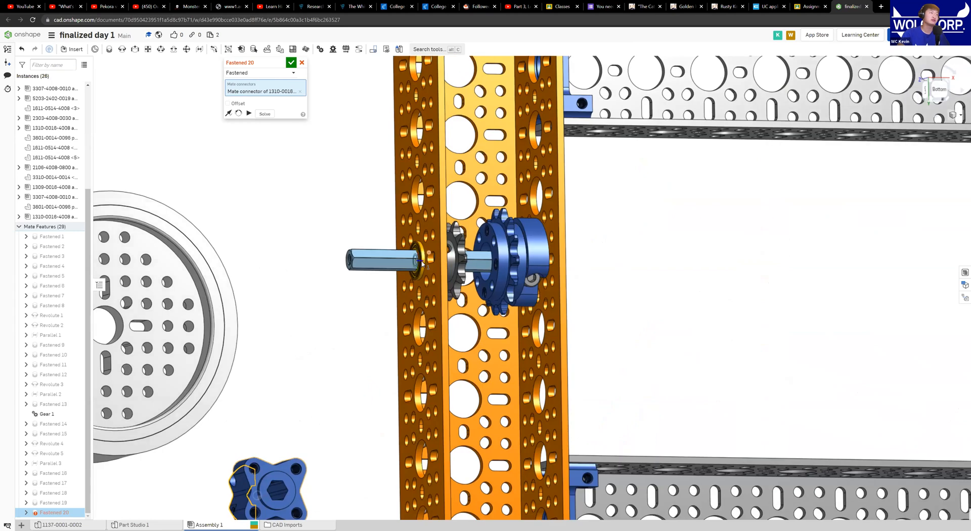
{"action": "scroll", "coordinate": [418, 264], "scroll_direction": "up", "scroll_amount": 4}
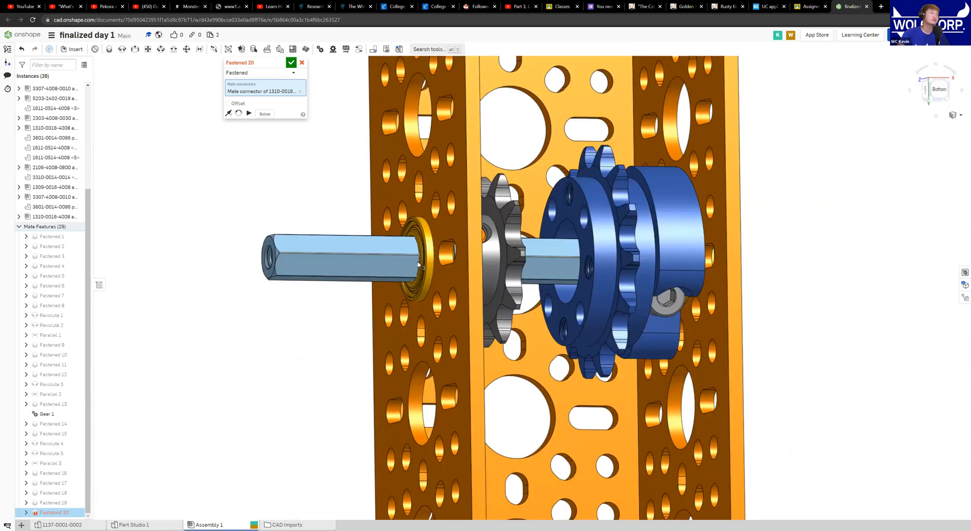
{"action": "scroll", "coordinate": [418, 265], "scroll_direction": "up", "scroll_amount": 5}
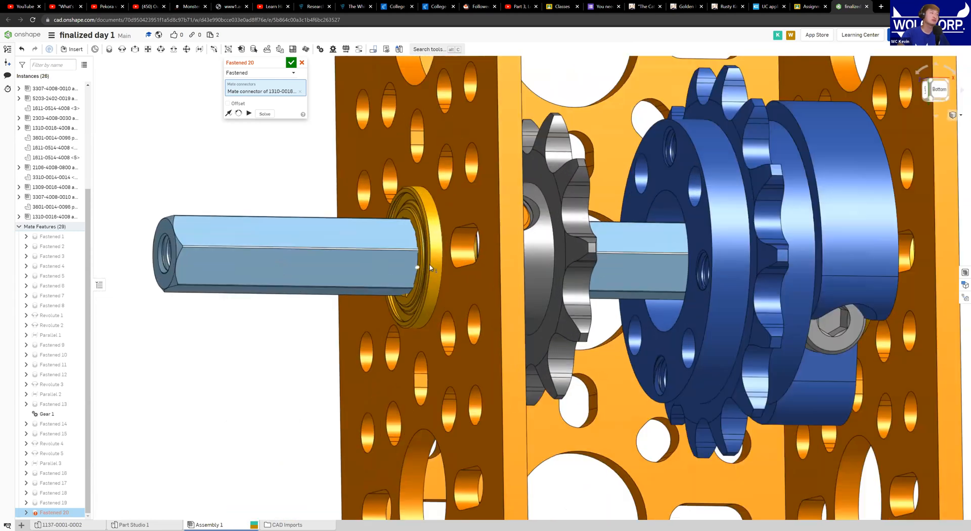
{"action": "scroll", "coordinate": [449, 277], "scroll_direction": "up", "scroll_amount": 3}
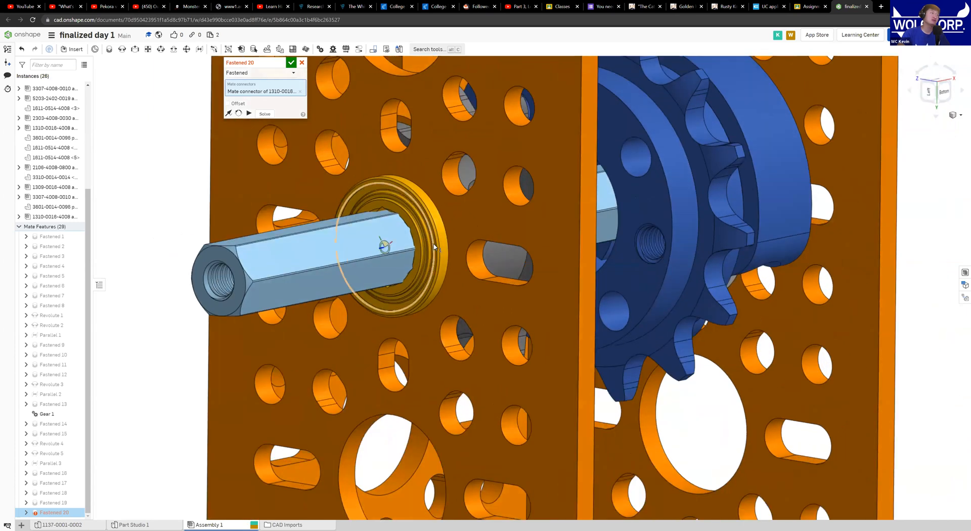
{"action": "scroll", "coordinate": [439, 248], "scroll_direction": "up", "scroll_amount": 5}
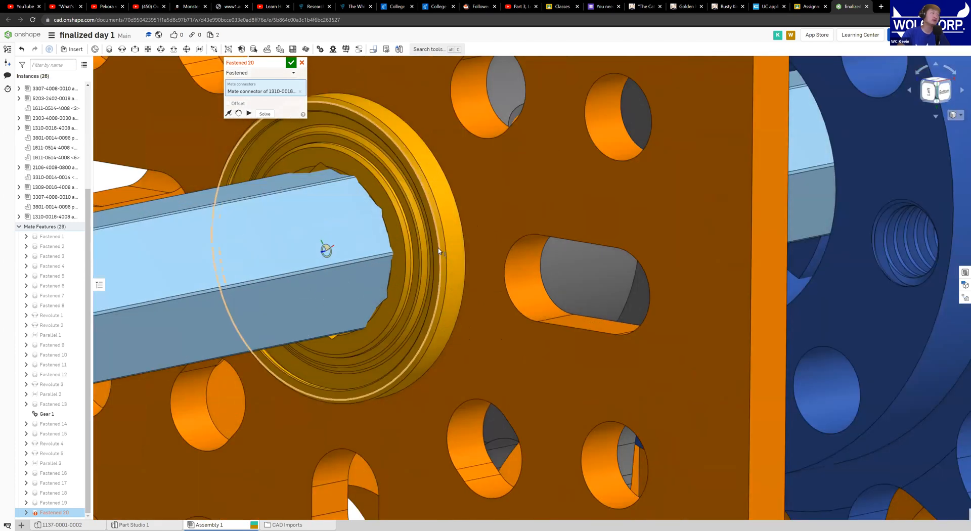
{"action": "left_click", "coordinate": [438, 250]}
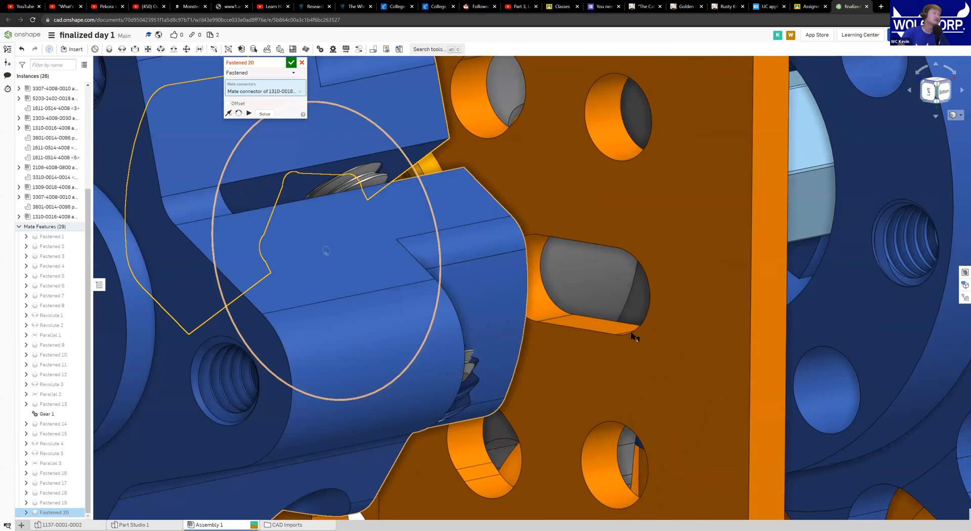
{"action": "scroll", "coordinate": [562, 303], "scroll_direction": "down", "scroll_amount": 5}
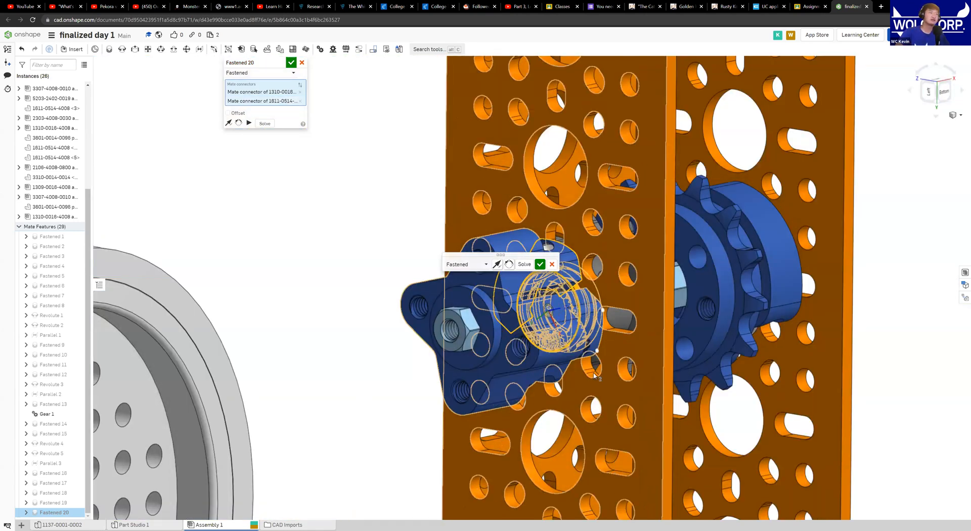
{"action": "right_click_drag", "start_coordinate": [579, 383], "coordinate": [523, 389]}
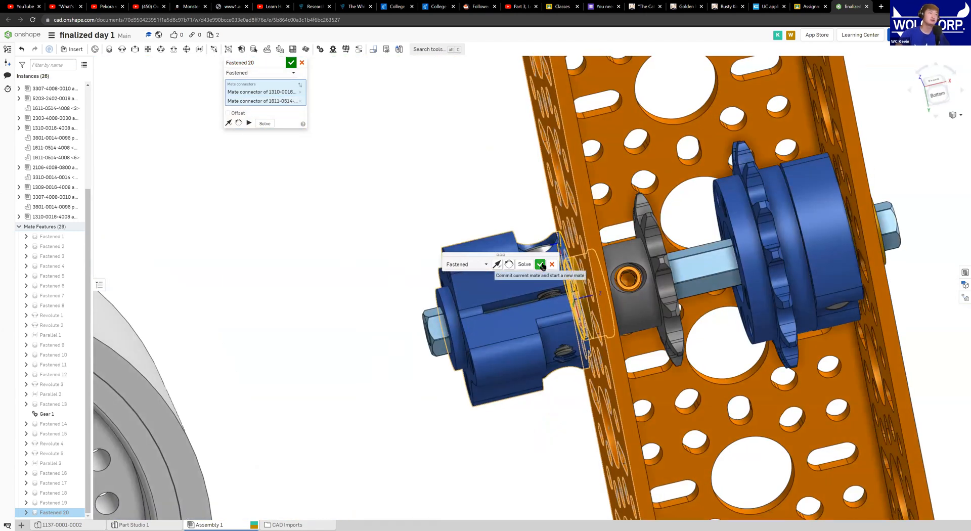
{"action": "right_click_drag", "start_coordinate": [565, 268], "coordinate": [481, 372]}
{"action": "left_click", "coordinate": [540, 264]}
Examine the loose wheel, the hub on the shaft and the already mounted wheel from several angles
{"action": "scroll", "coordinate": [479, 299], "scroll_direction": "down", "scroll_amount": 5}
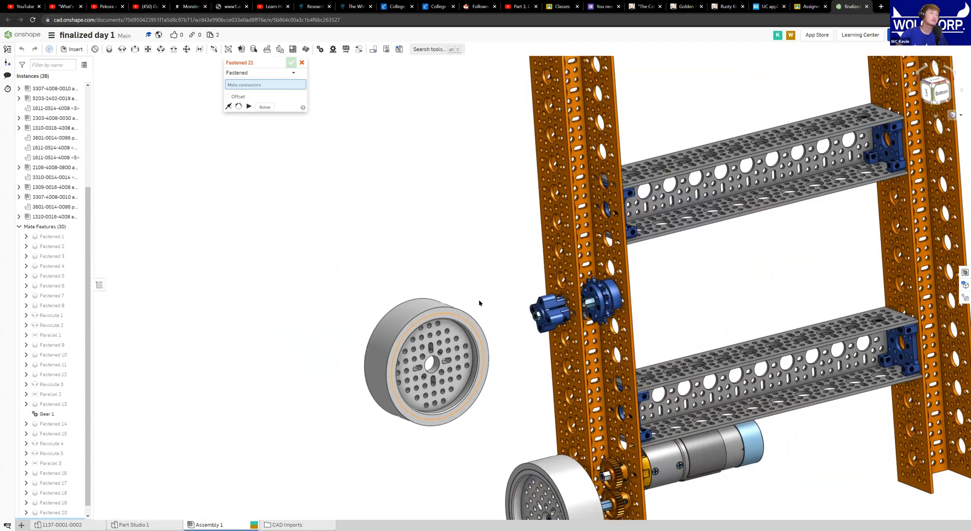
{"action": "middle_click_drag", "start_coordinate": [479, 299], "coordinate": [429, 244]}
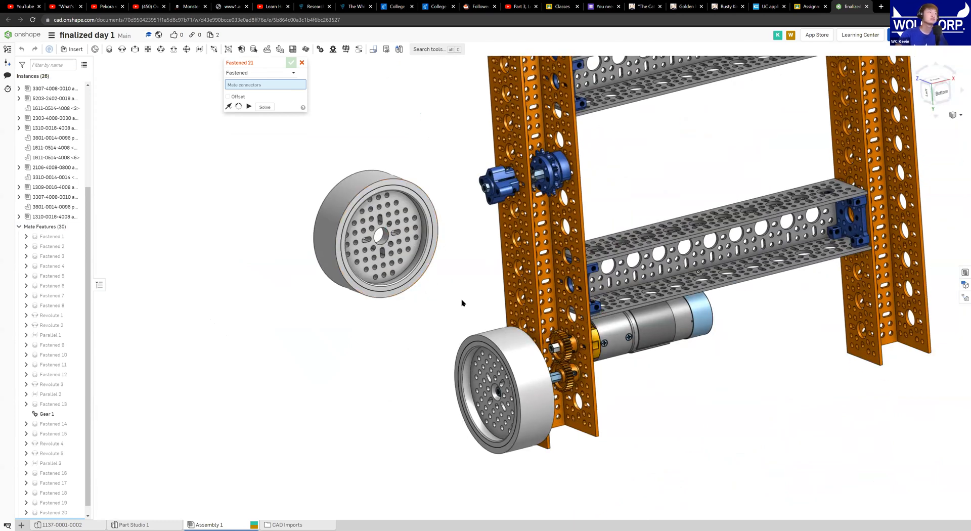
{"action": "right_click_drag", "start_coordinate": [435, 306], "coordinate": [409, 306]}
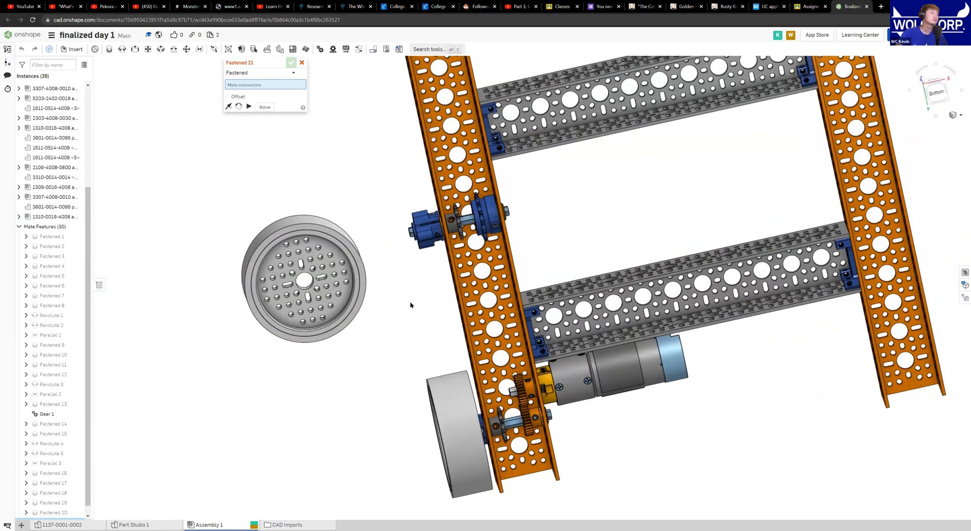
{"action": "scroll", "coordinate": [410, 301], "scroll_direction": "up", "scroll_amount": 5}
{"action": "middle_click_drag", "start_coordinate": [402, 289], "coordinate": [476, 325]}
{"action": "right_click_drag", "start_coordinate": [498, 327], "coordinate": [446, 384]}
{"action": "scroll", "coordinate": [449, 380], "scroll_direction": "down", "scroll_amount": 3}
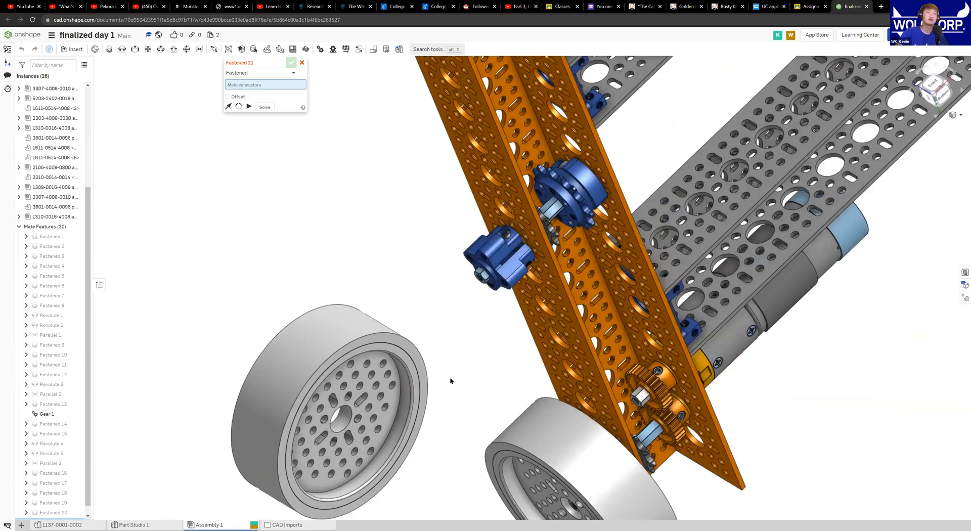
{"action": "middle_click_drag", "start_coordinate": [455, 306], "coordinate": [458, 302]}
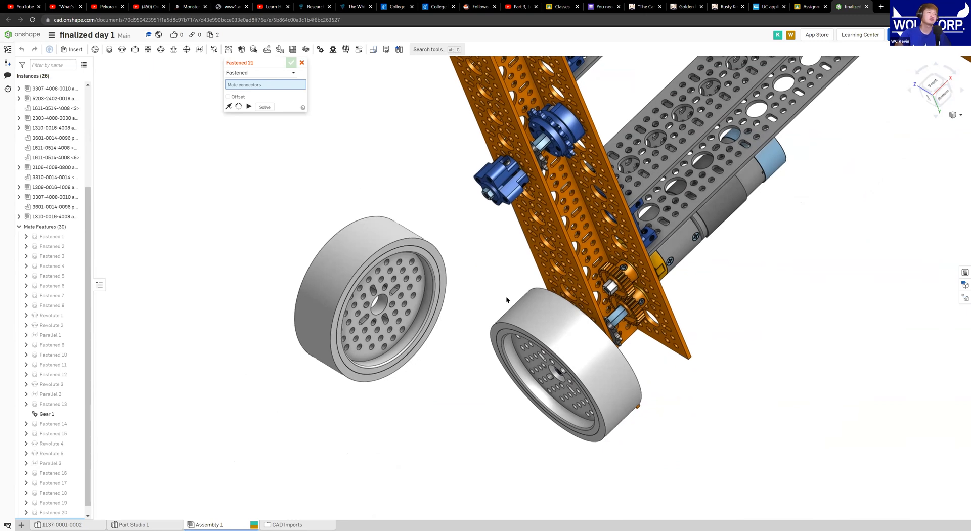
{"action": "right_click_drag", "start_coordinate": [530, 302], "coordinate": [547, 323]}
Pick the edge of the loose wheel's central bore as the first connector of the new fastened mate
{"action": "scroll", "coordinate": [546, 324], "scroll_direction": "up", "scroll_amount": 4}
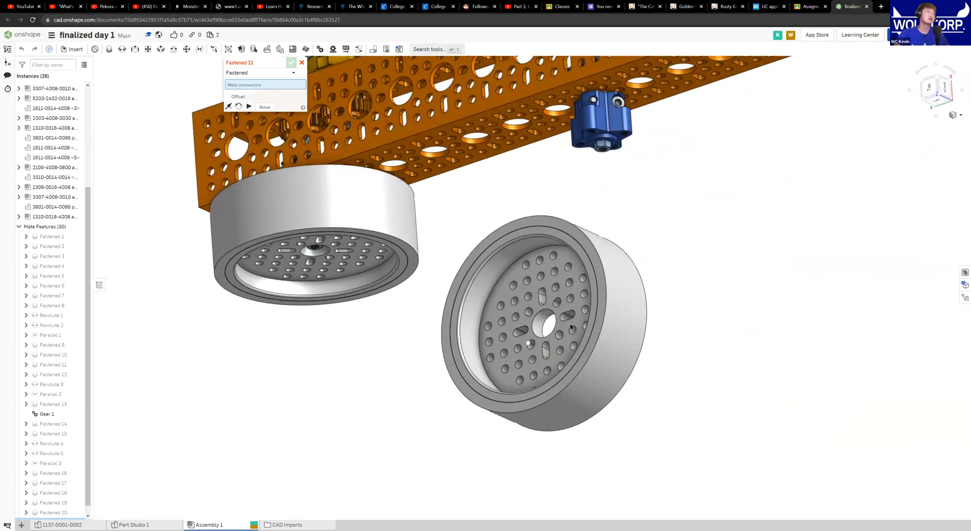
{"action": "right_click_drag", "start_coordinate": [539, 285], "coordinate": [537, 311]}
{"action": "scroll", "coordinate": [536, 313], "scroll_direction": "up", "scroll_amount": 4}
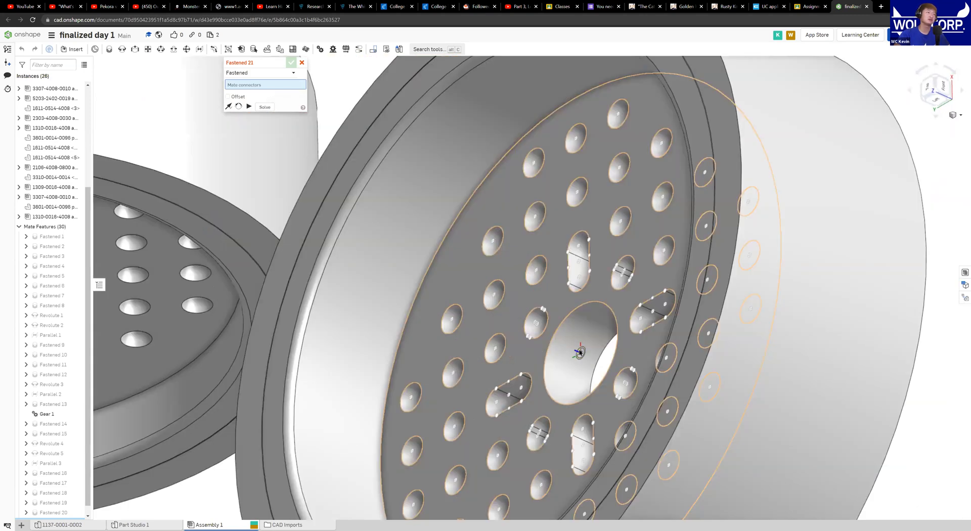
{"action": "scroll", "coordinate": [580, 352], "scroll_direction": "down", "scroll_amount": 4}
{"action": "scroll", "coordinate": [607, 338], "scroll_direction": "up", "scroll_amount": 4}
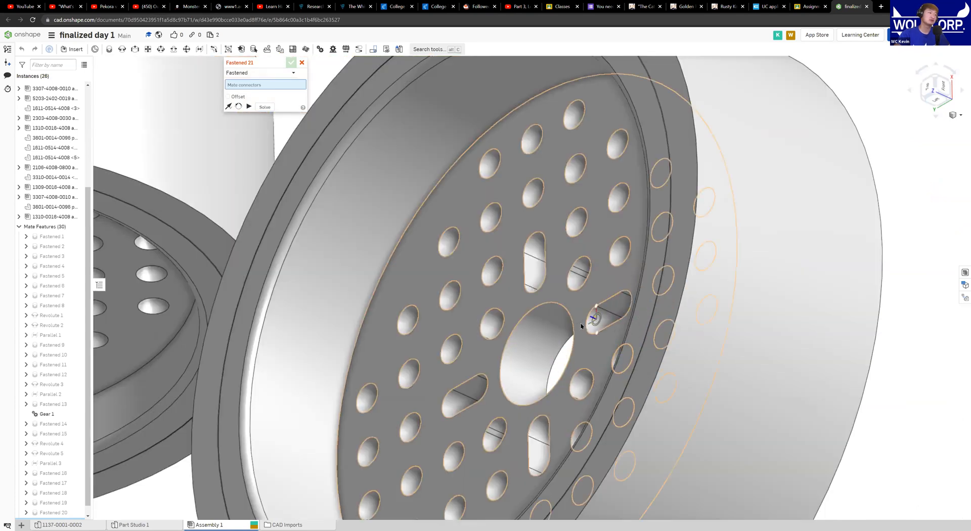
{"action": "middle_click_drag", "start_coordinate": [592, 319], "coordinate": [666, 228]}
{"action": "scroll", "coordinate": [652, 211], "scroll_direction": "up", "scroll_amount": 3}
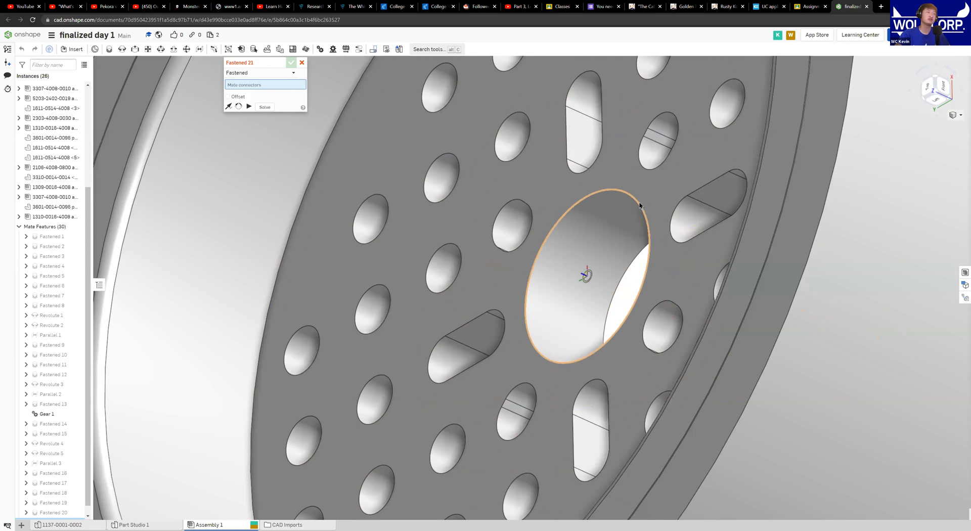
{"action": "left_click", "coordinate": [640, 205]}
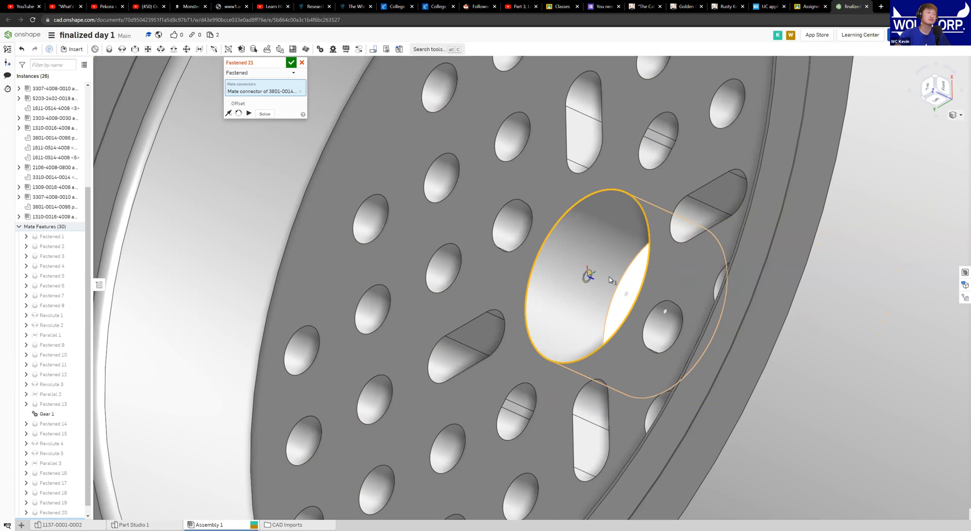
Try to fasten the wheel's bore to the round boss around the shaft on the hub's outer face
{"action": "scroll", "coordinate": [610, 280], "scroll_direction": "down", "scroll_amount": 6}
{"action": "scroll", "coordinate": [706, 302], "scroll_direction": "up", "scroll_amount": 1}
{"action": "middle_click_drag", "start_coordinate": [777, 260], "coordinate": [615, 271]}
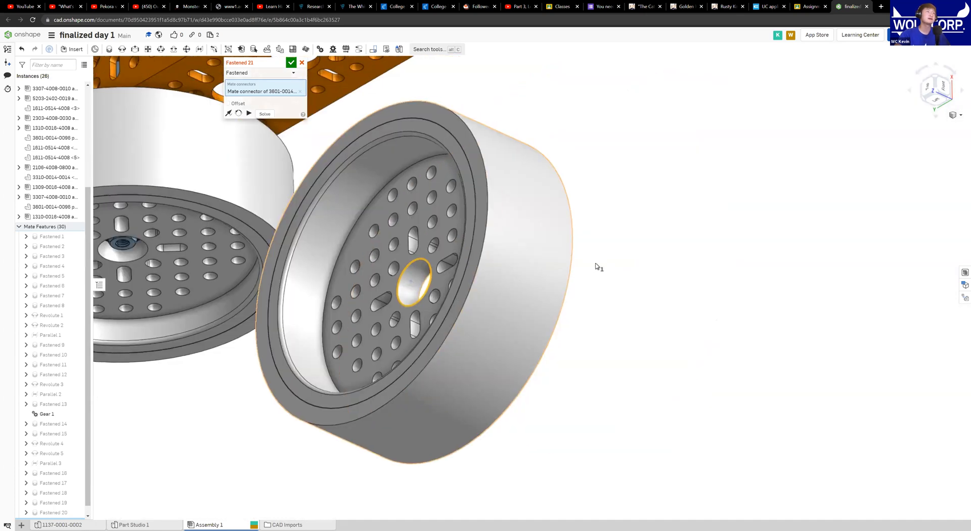
{"action": "scroll", "coordinate": [591, 288], "scroll_direction": "down", "scroll_amount": 5}
{"action": "scroll", "coordinate": [471, 280], "scroll_direction": "up", "scroll_amount": 8}
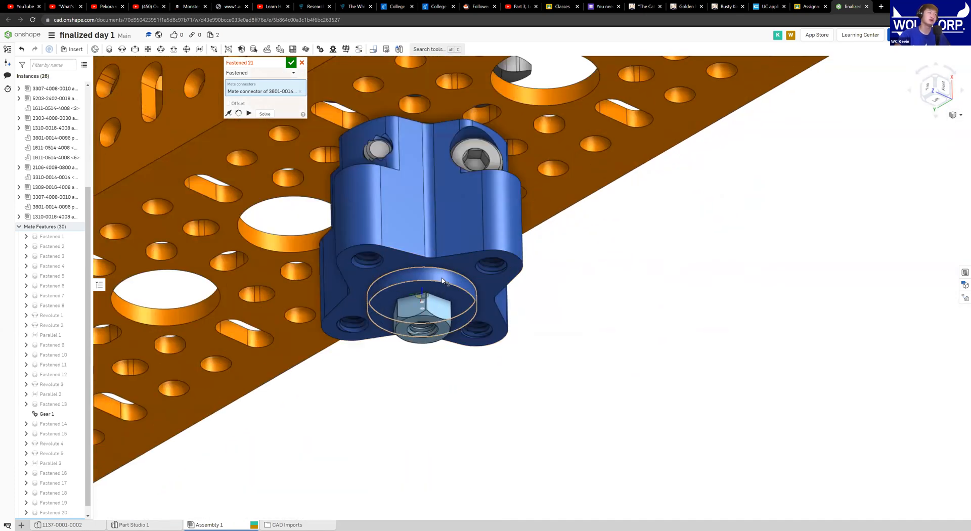
{"action": "scroll", "coordinate": [443, 278], "scroll_direction": "up", "scroll_amount": 2}
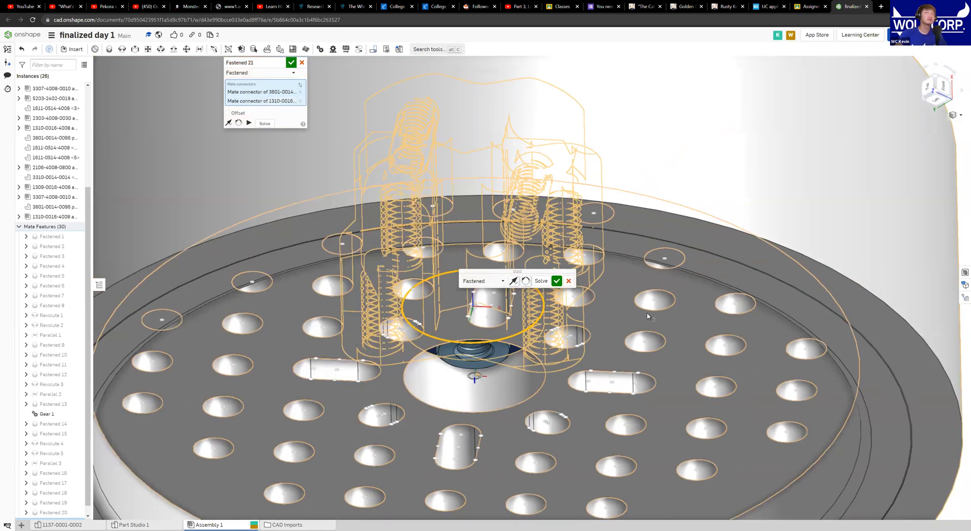
Accept the fastened mate joining the hub to the channel, then leave the mate command and undo that mate
{"action": "scroll", "coordinate": [648, 316], "scroll_direction": "down", "scroll_amount": 6}
{"action": "right_click_drag", "start_coordinate": [631, 308], "coordinate": [621, 275]}
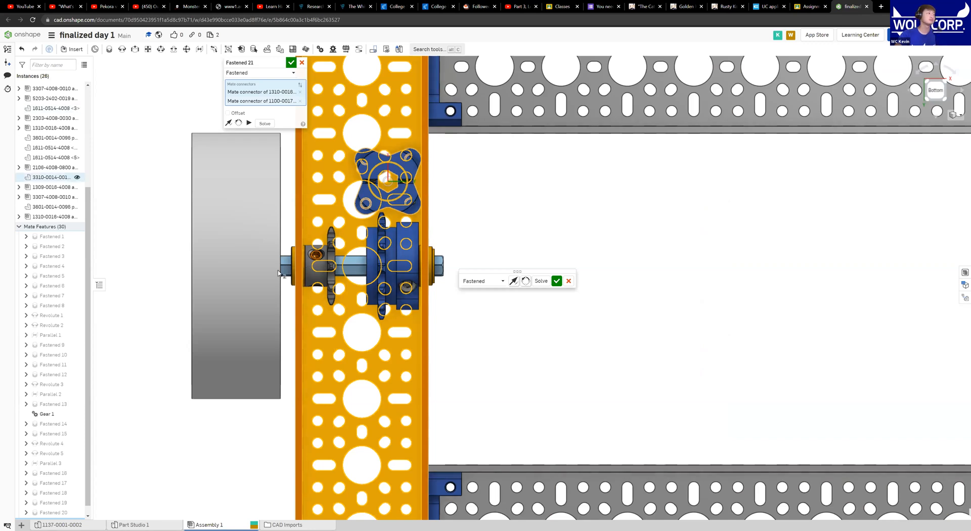
{"action": "scroll", "coordinate": [269, 276], "scroll_direction": "up", "scroll_amount": 3}
{"action": "right_click_drag", "start_coordinate": [273, 276], "coordinate": [98, 281]}
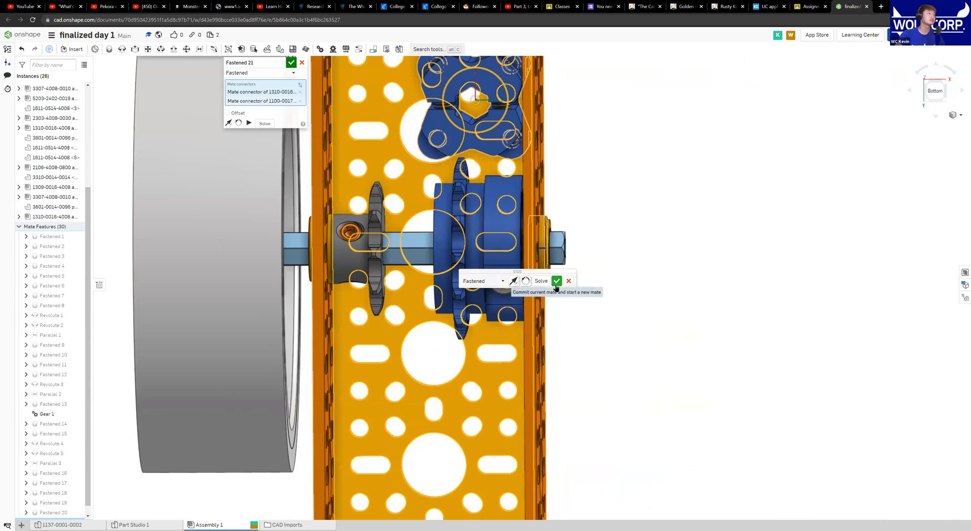
{"action": "left_click", "coordinate": [556, 283]}
{"action": "scroll", "coordinate": [476, 215], "scroll_direction": "down", "scroll_amount": 5}
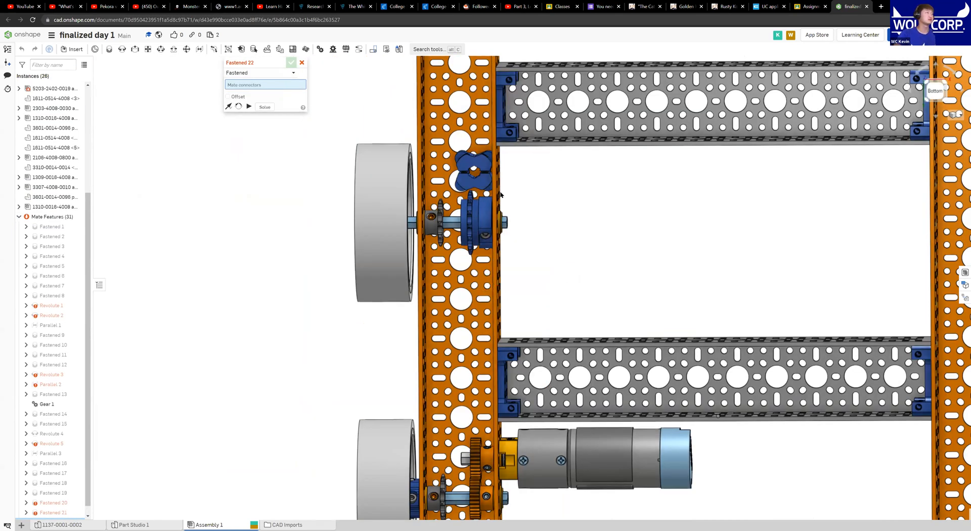
{"action": "key", "text": "Escape"}
{"action": "key", "text": "ctrl+z"}
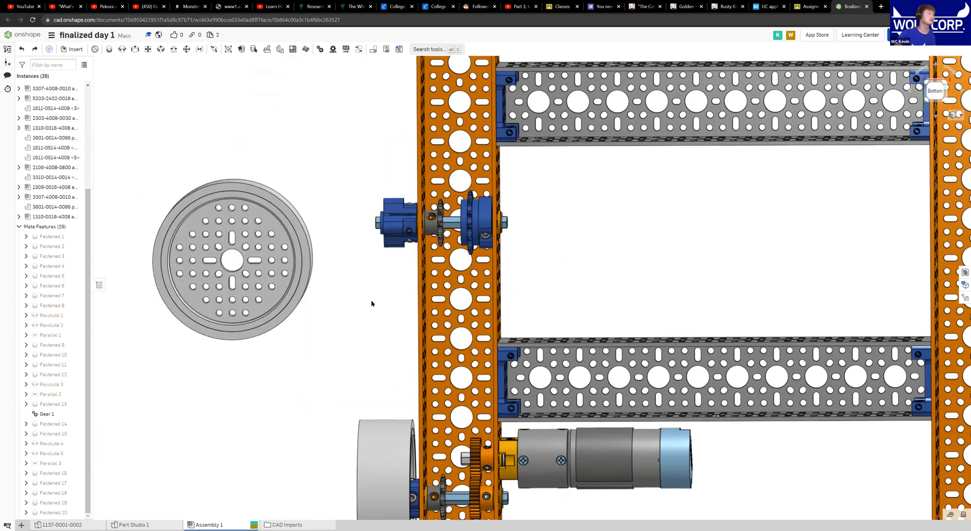
Restart a fastened mate and pick the edge of the loose wheel's central bore
{"action": "right_click_drag", "start_coordinate": [415, 307], "coordinate": [253, 244]}
{"action": "middle_click_drag", "start_coordinate": [510, 224], "coordinate": [114, 135]}
{"action": "left_click", "coordinate": [109, 49]}
{"action": "scroll", "coordinate": [311, 243], "scroll_direction": "up", "scroll_amount": 3}
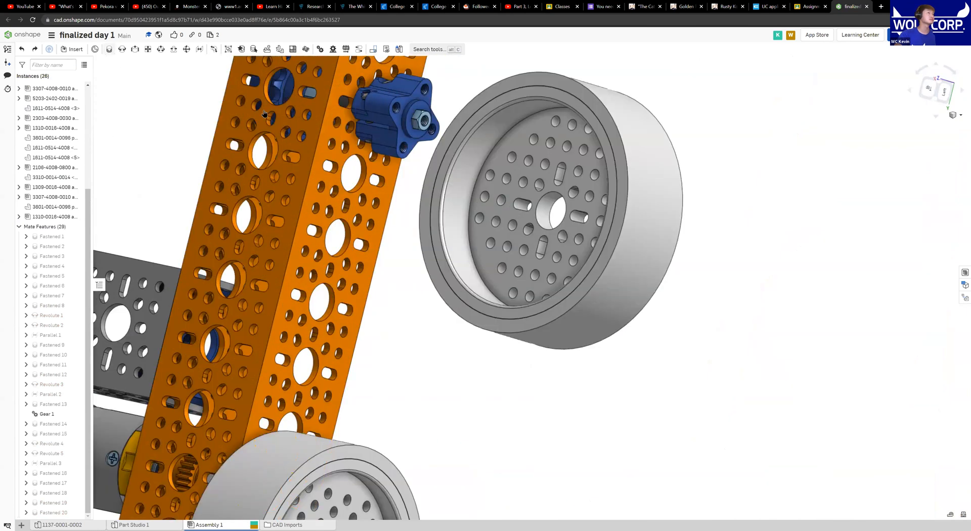
{"action": "scroll", "coordinate": [570, 192], "scroll_direction": "up", "scroll_amount": 5}
{"action": "left_click", "coordinate": [647, 248]}
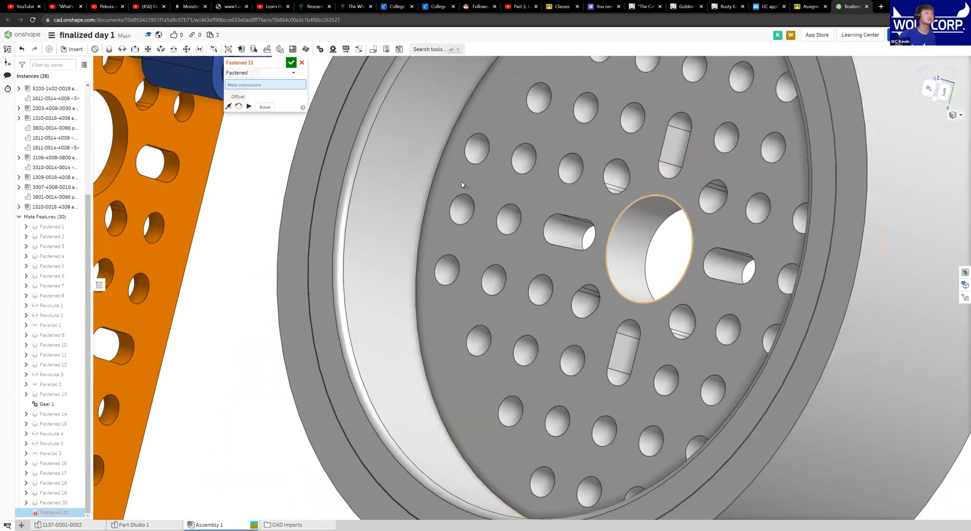
Fasten the wheel to the circular boss edge on the hub's outer face, and accept the mate
{"action": "scroll", "coordinate": [393, 133], "scroll_direction": "down", "scroll_amount": 5}
{"action": "scroll", "coordinate": [394, 144], "scroll_direction": "up", "scroll_amount": 6}
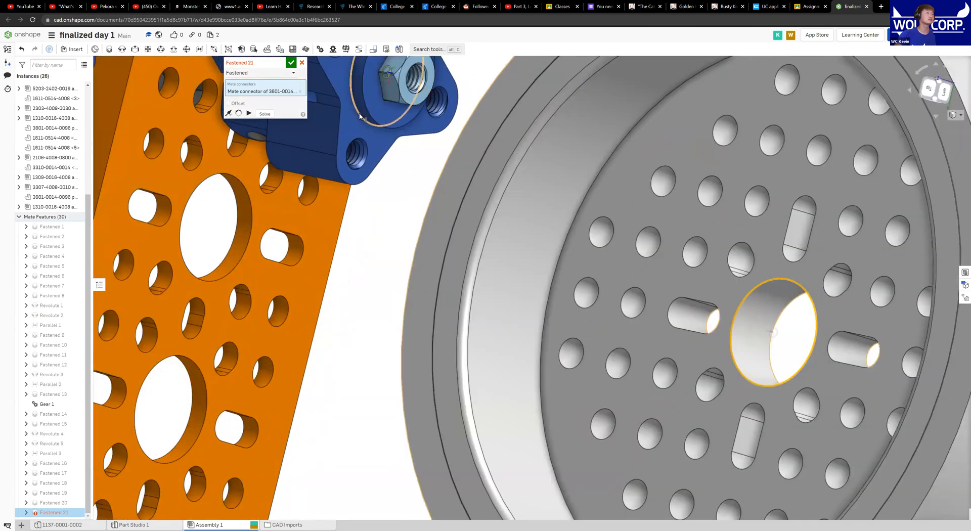
{"action": "left_click", "coordinate": [395, 156]}
{"action": "scroll", "coordinate": [516, 203], "scroll_direction": "down", "scroll_amount": 3}
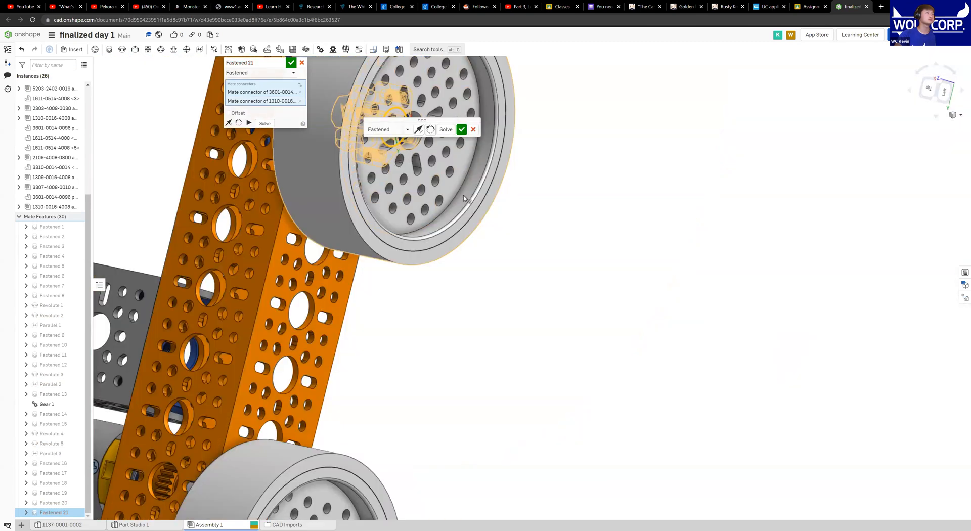
{"action": "scroll", "coordinate": [459, 142], "scroll_direction": "up", "scroll_amount": 3}
{"action": "right_click_drag", "start_coordinate": [459, 142], "coordinate": [354, 140]}
{"action": "left_click", "coordinate": [461, 131]}
Start another fastened mate and check both mounted wheels along the channel from the bottom view
{"action": "key", "text": "m"}
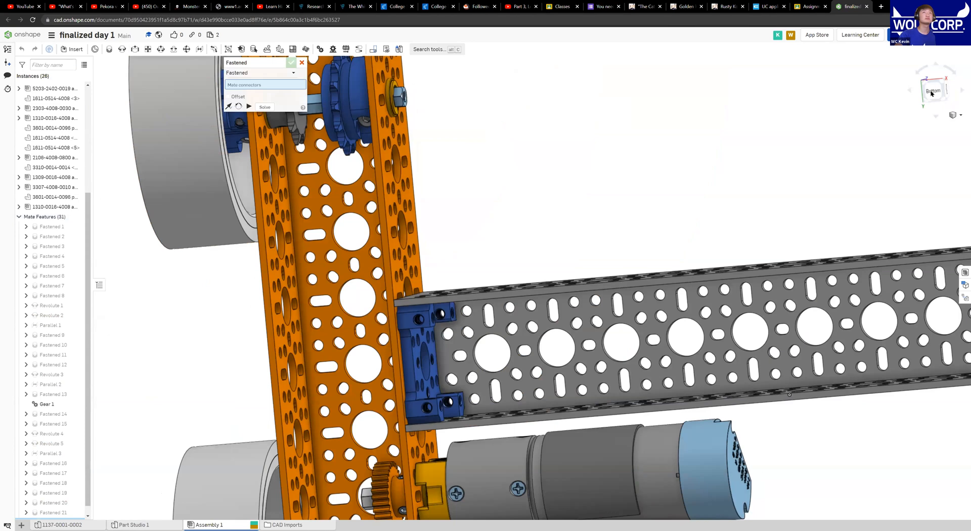
{"action": "scroll", "coordinate": [445, 211], "scroll_direction": "down", "scroll_amount": 1}
{"action": "key", "text": "shift+6"}
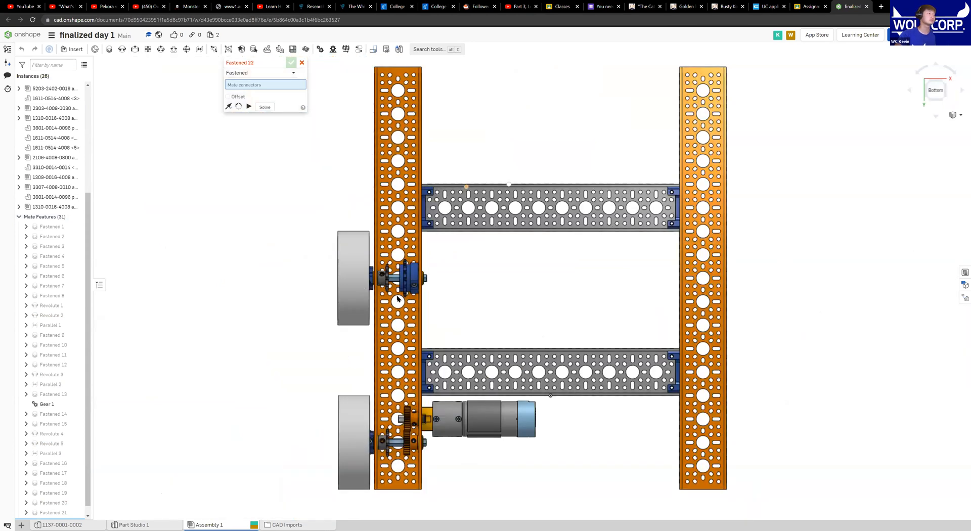
Cancel the open fastened mate without picking any mate connectors
{"action": "scroll", "coordinate": [398, 299], "scroll_direction": "up", "scroll_amount": 5}
{"action": "middle_click_drag", "start_coordinate": [359, 272], "coordinate": [417, 254]}
{"action": "left_click", "coordinate": [302, 63]}
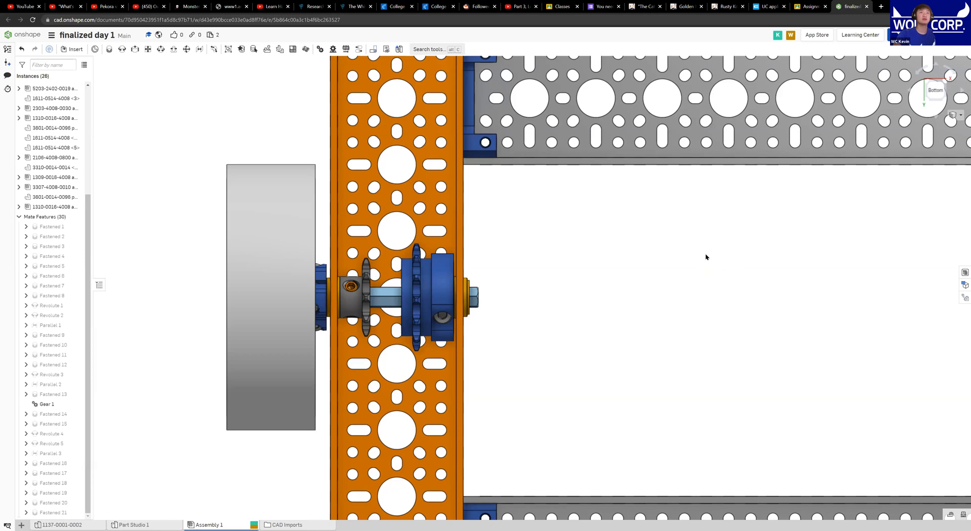
Examine both wheel axles, the motor, and the blue sprocket and hub on the second axle from below and at an angle
{"action": "scroll", "coordinate": [682, 338], "scroll_direction": "down", "scroll_amount": 1}
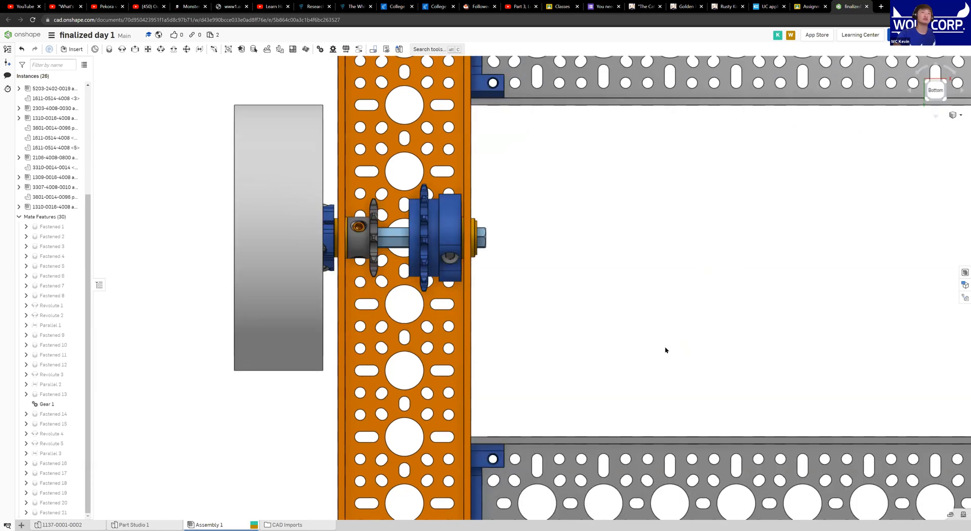
{"action": "scroll", "coordinate": [664, 346], "scroll_direction": "down", "scroll_amount": 1}
{"action": "scroll", "coordinate": [665, 345], "scroll_direction": "down", "scroll_amount": 1}
{"action": "middle_click_drag", "start_coordinate": [665, 345], "coordinate": [620, 189]}
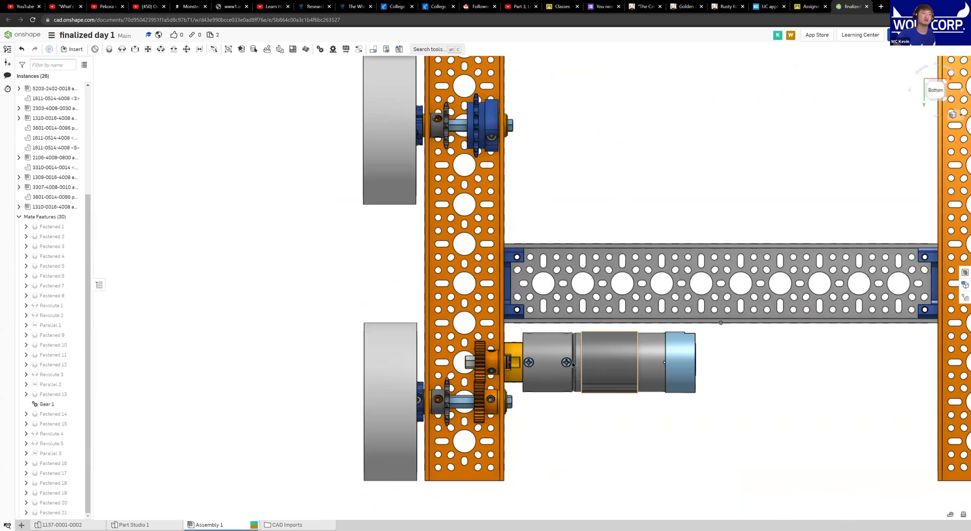
{"action": "scroll", "coordinate": [599, 367], "scroll_direction": "up", "scroll_amount": 2}
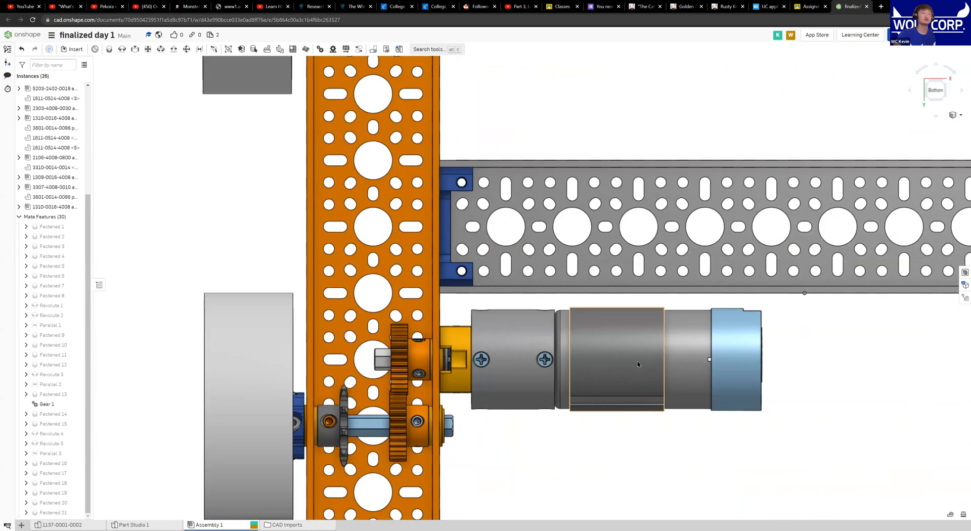
{"action": "middle_click_drag", "start_coordinate": [589, 367], "coordinate": [591, 384]}
{"action": "right_click_drag", "start_coordinate": [516, 343], "coordinate": [609, 365]}
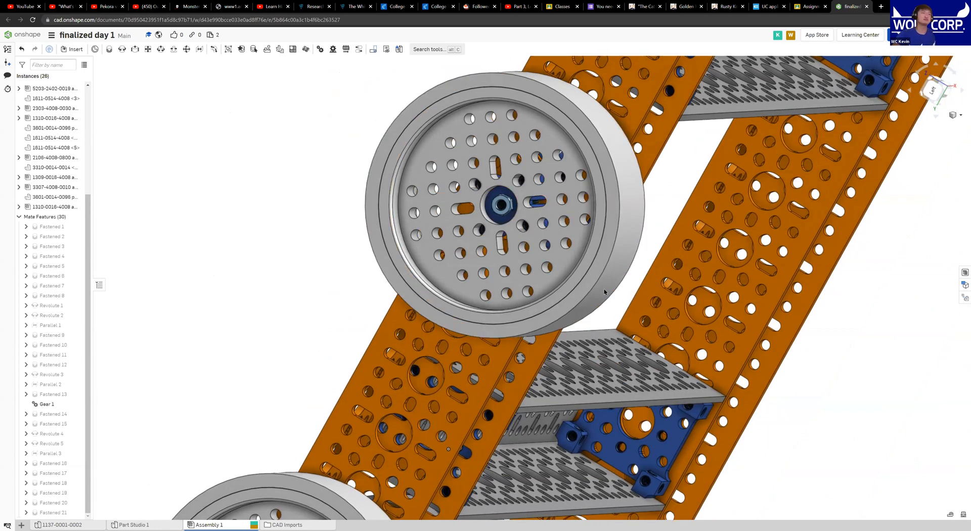
{"action": "middle_click_drag", "start_coordinate": [604, 290], "coordinate": [578, 284]}
{"action": "right_click_drag", "start_coordinate": [577, 284], "coordinate": [529, 284]}
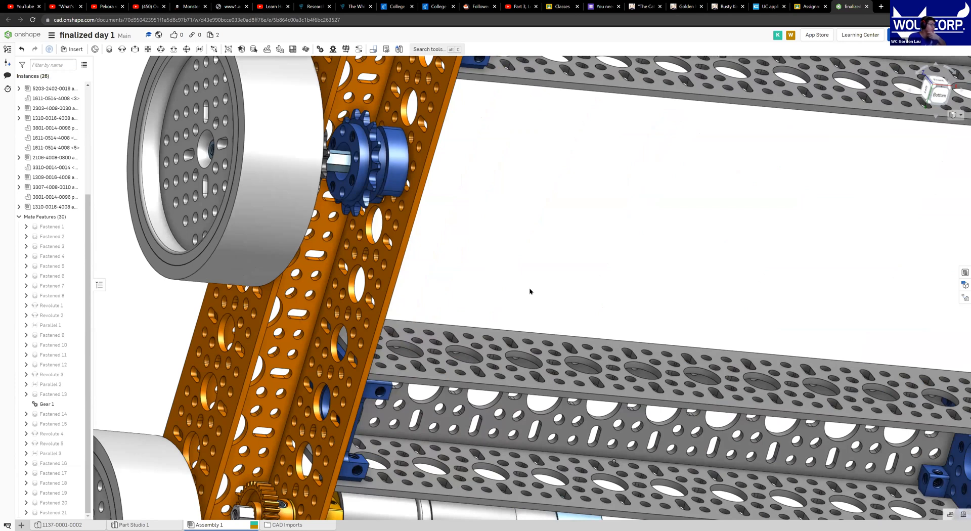
{"action": "middle_click_drag", "start_coordinate": [360, 170], "coordinate": [337, 168]}
{"action": "key", "text": "Left"}
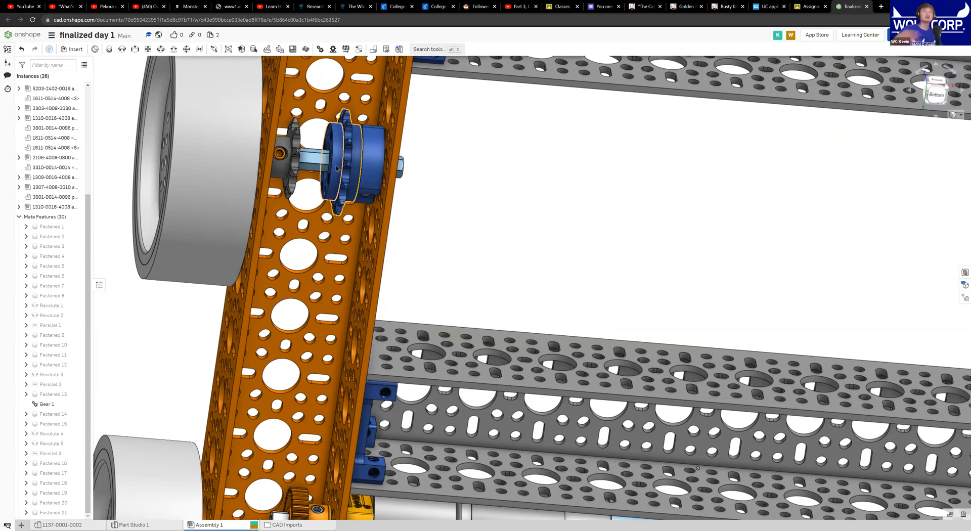
Examine the motor-driven axle's meshing gears and sprocket, and compare them with the second axle on the same channel
{"action": "middle_click_drag", "start_coordinate": [429, 443], "coordinate": [407, 329]}
{"action": "scroll", "coordinate": [430, 335], "scroll_direction": "down", "scroll_amount": 3}
{"action": "middle_click_drag", "start_coordinate": [375, 435], "coordinate": [435, 268]}
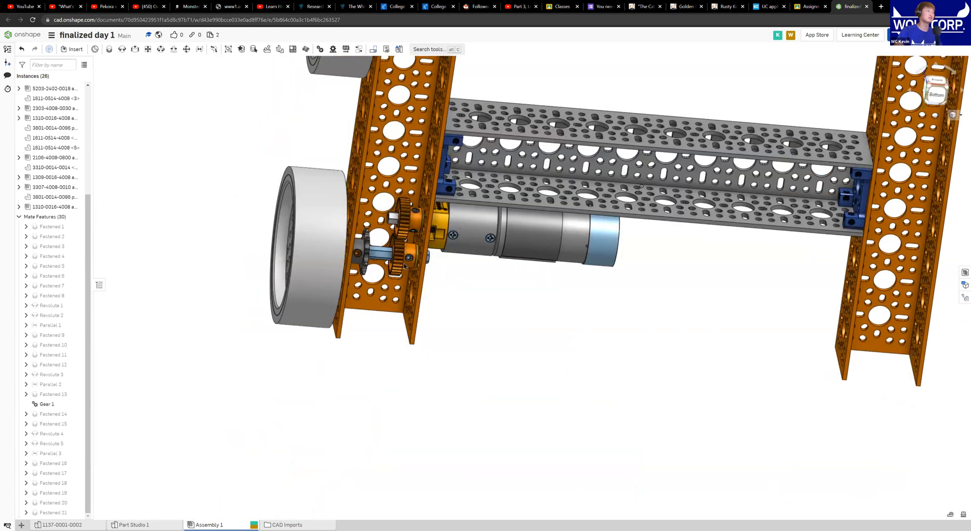
{"action": "scroll", "coordinate": [382, 255], "scroll_direction": "up", "scroll_amount": 3}
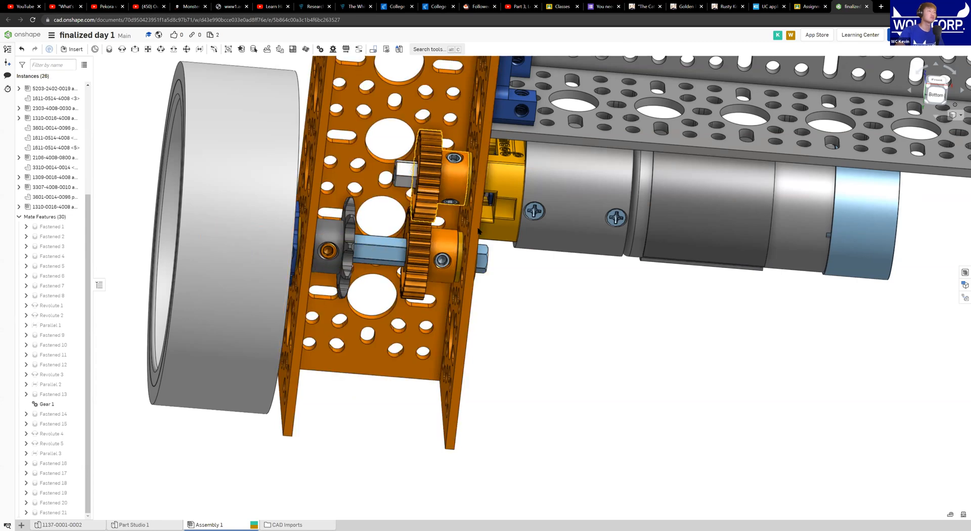
{"action": "mouse_move", "coordinate": [479, 230]}
{"action": "right_mouse_down"}
{"action": "mouse_move", "coordinate": [493, 225]}
{"action": "mouse_move", "coordinate": [480, 223]}
{"action": "right_mouse_up"}
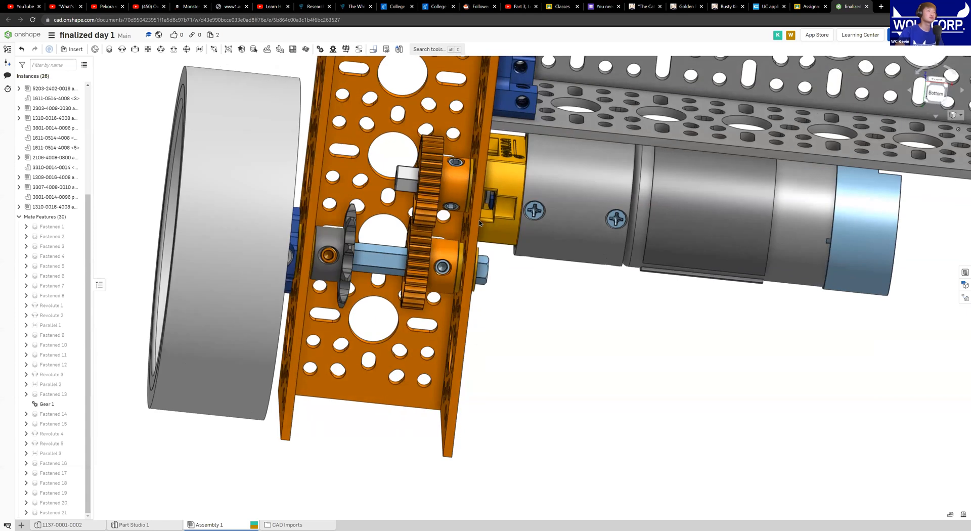
{"action": "scroll", "coordinate": [478, 220], "scroll_direction": "down", "scroll_amount": 5}
{"action": "scroll", "coordinate": [480, 220], "scroll_direction": "up", "scroll_amount": 4}
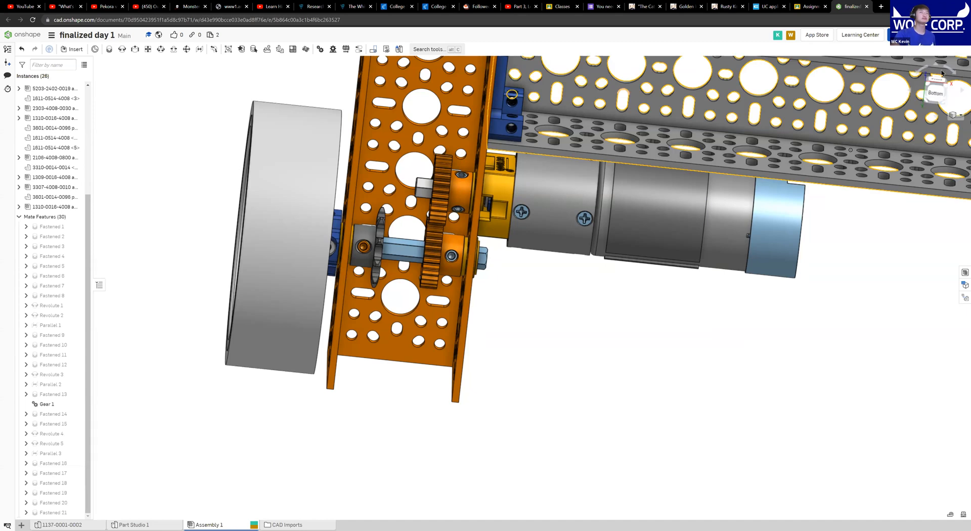
{"action": "left_click", "coordinate": [956, 94]}
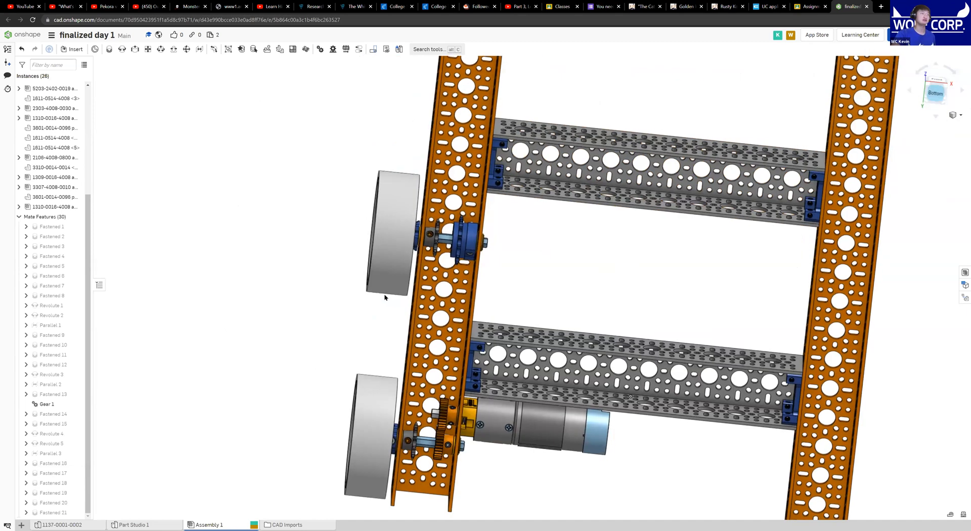
{"action": "scroll", "coordinate": [385, 298], "scroll_direction": "up", "scroll_amount": 2}
{"action": "scroll", "coordinate": [386, 297], "scroll_direction": "up", "scroll_amount": 2}
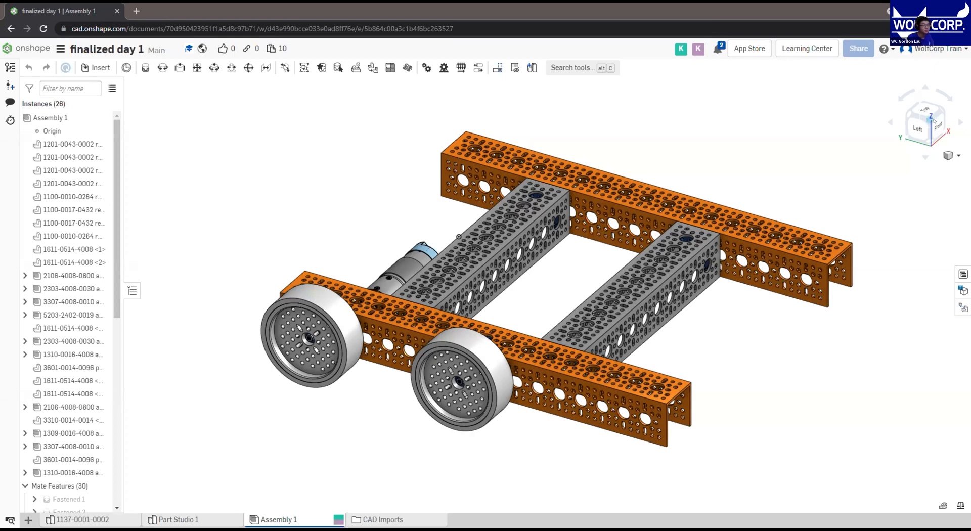
Insert two instances of the Bearing assembly into the empty space beside the wheeled channel
{"action": "left_click_drag", "start_coordinate": [934, 122], "coordinate": [930, 121]}
{"action": "scroll", "coordinate": [445, 324], "scroll_direction": "down", "scroll_amount": 2}
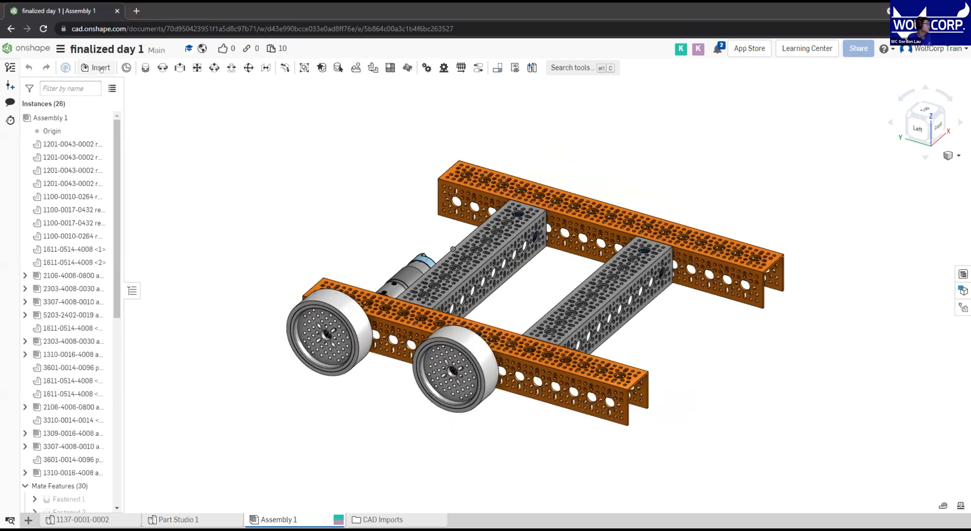
{"action": "middle_click_drag", "start_coordinate": [530, 302], "coordinate": [503, 275]}
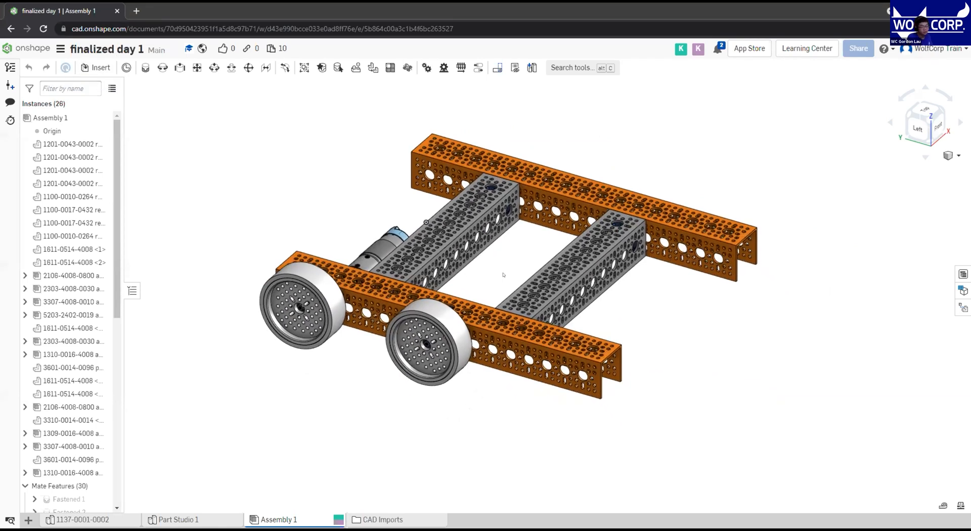
{"action": "left_click", "coordinate": [96, 67]}
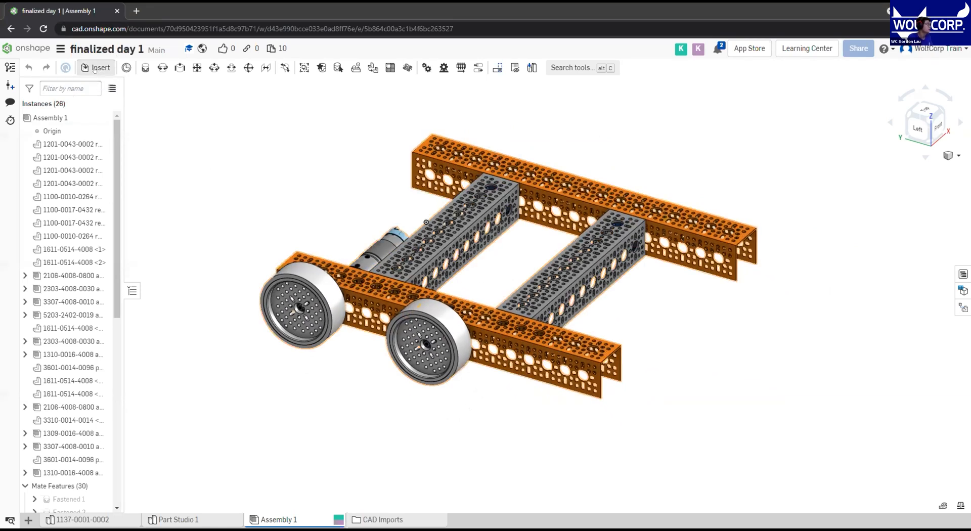
{"action": "scroll", "coordinate": [221, 256], "scroll_direction": "down", "scroll_amount": 2}
{"action": "scroll", "coordinate": [221, 257], "scroll_direction": "down", "scroll_amount": 1}
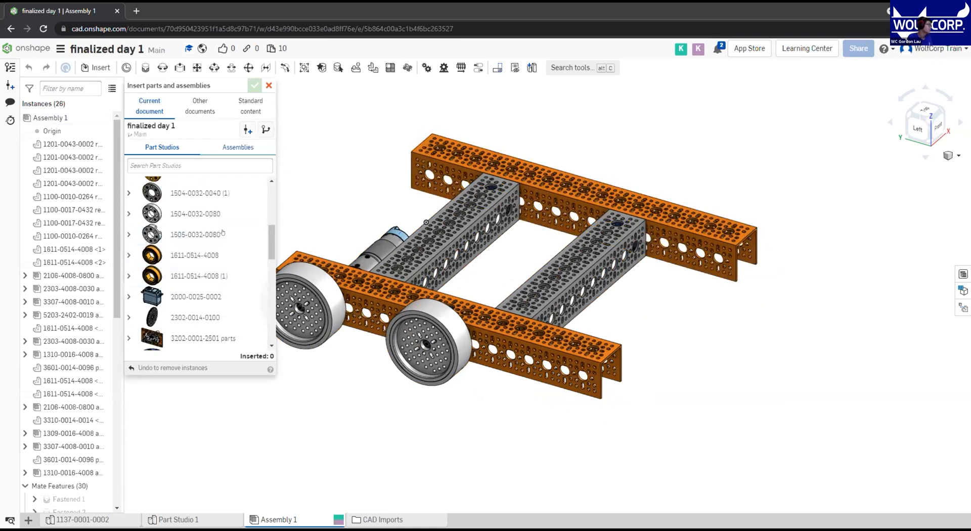
{"action": "left_click", "coordinate": [237, 147]}
{"action": "scroll", "coordinate": [172, 293], "scroll_direction": "down", "scroll_amount": 2}
{"action": "left_click", "coordinate": [172, 304]}
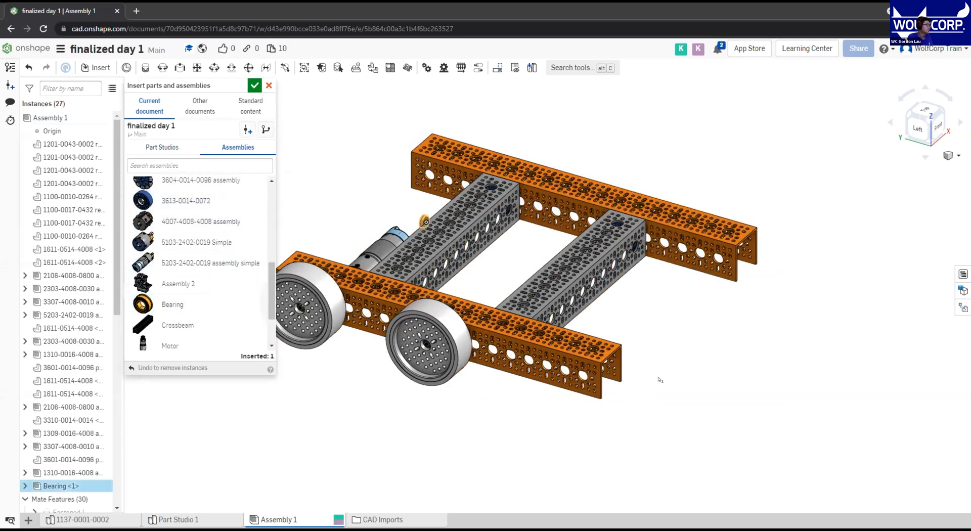
{"action": "left_click", "coordinate": [698, 388]}
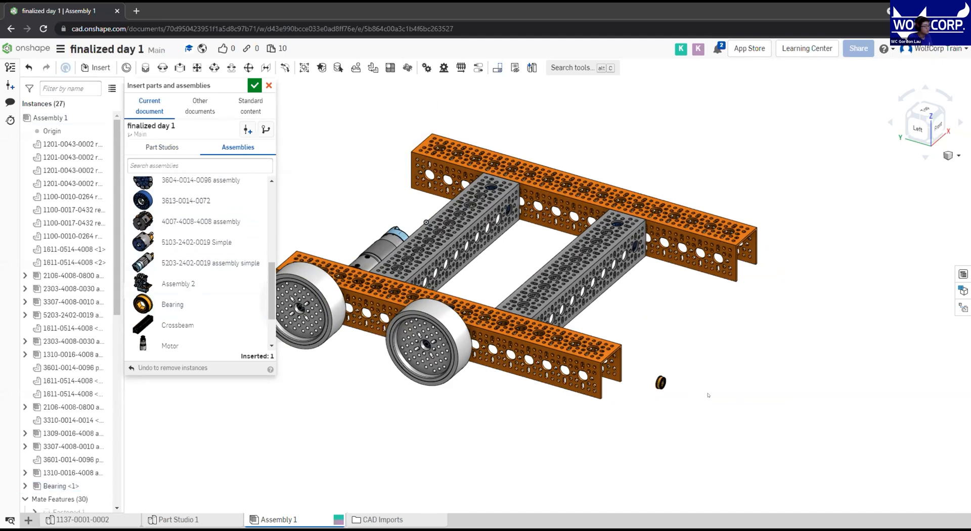
{"action": "left_click", "coordinate": [205, 306]}
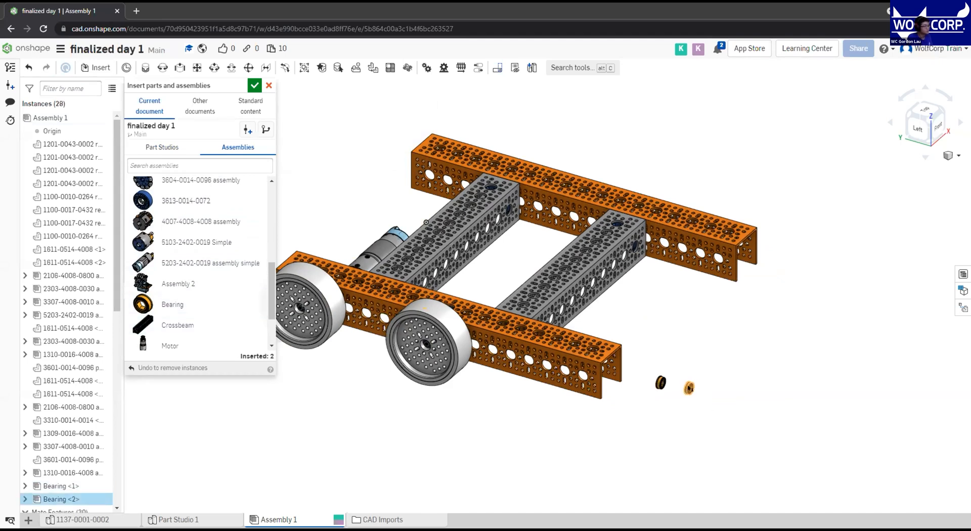
{"action": "left_click", "coordinate": [689, 387]}
{"action": "scroll", "coordinate": [199, 319], "scroll_direction": "up", "scroll_amount": 3}
{"action": "scroll", "coordinate": [198, 319], "scroll_direction": "up", "scroll_amount": 3}
{"action": "left_click", "coordinate": [231, 269]}
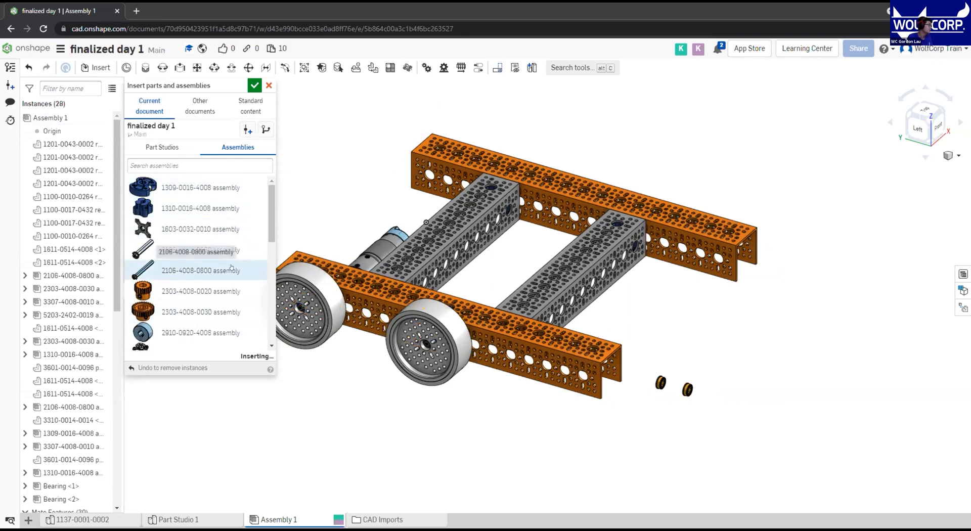
{"action": "left_click", "coordinate": [733, 382]}
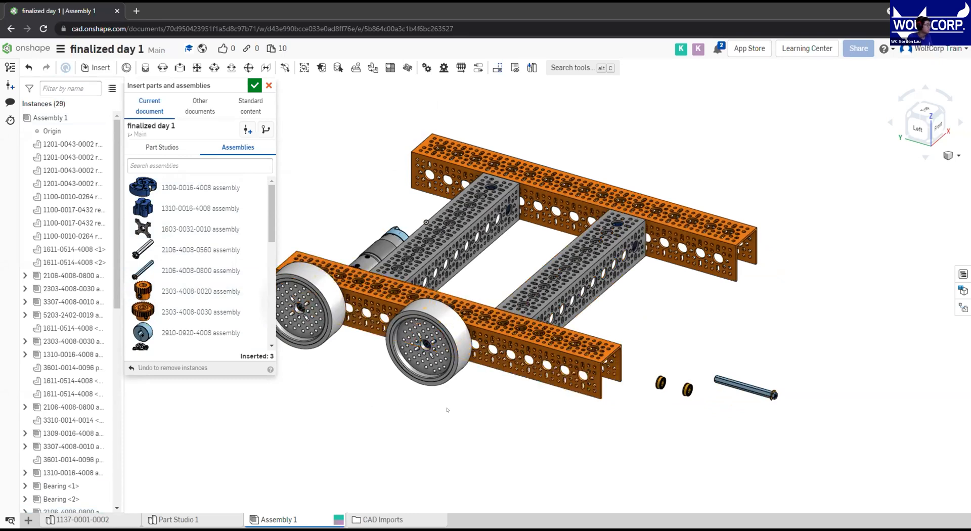
Examine the two finished wheel axles from below to identify the parts and their order on each shaft
{"action": "right_click_drag", "start_coordinate": [496, 418], "coordinate": [409, 243]}
{"action": "scroll", "coordinate": [433, 263], "scroll_direction": "up", "scroll_amount": 5}
{"action": "middle_click_drag", "start_coordinate": [432, 265], "coordinate": [582, 336]}
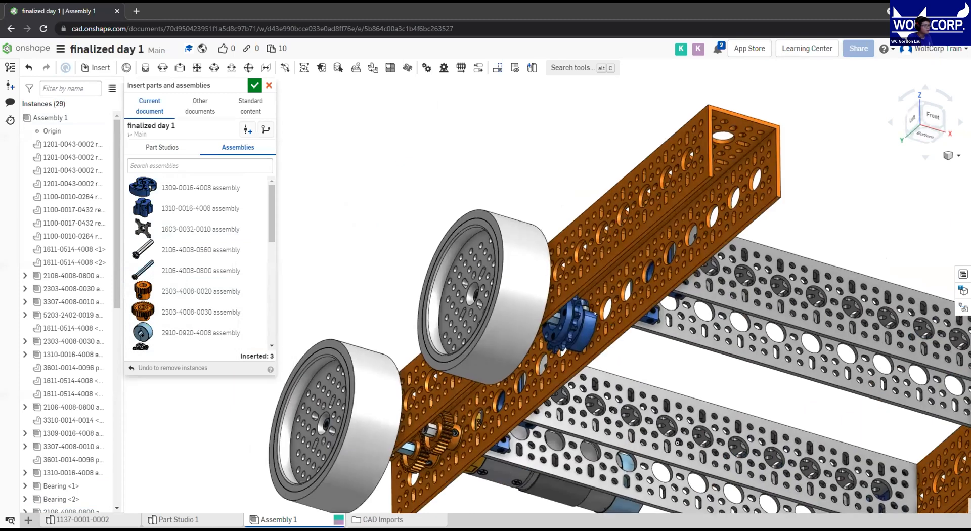
{"action": "right_click_drag", "start_coordinate": [582, 337], "coordinate": [557, 285]}
{"action": "scroll", "coordinate": [570, 338], "scroll_direction": "down", "scroll_amount": 5}
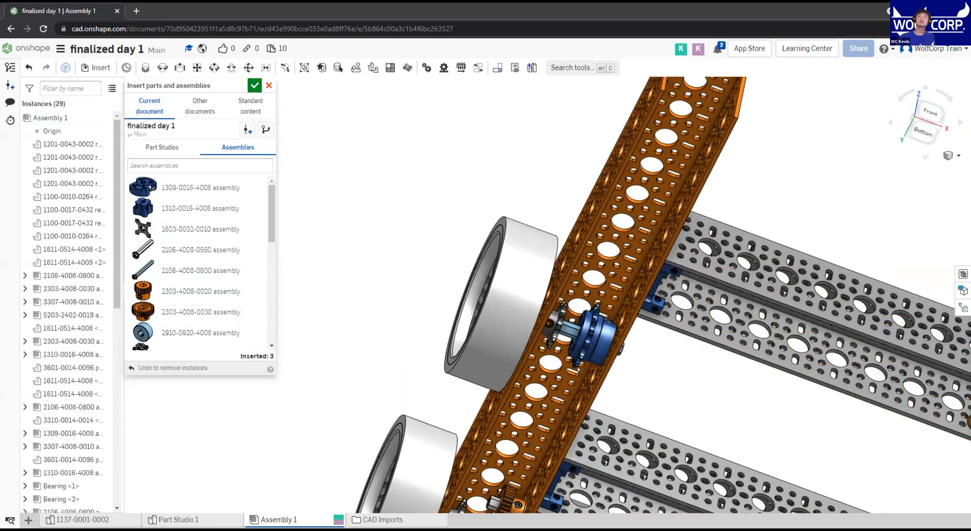
{"action": "right_click_drag", "start_coordinate": [569, 340], "coordinate": [465, 319]}
{"action": "scroll", "coordinate": [487, 386], "scroll_direction": "up", "scroll_amount": 4}
{"action": "middle_click_drag", "start_coordinate": [487, 386], "coordinate": [677, 300]}
{"action": "scroll", "coordinate": [582, 321], "scroll_direction": "down", "scroll_amount": 1}
{"action": "scroll", "coordinate": [581, 321], "scroll_direction": "up", "scroll_amount": 2}
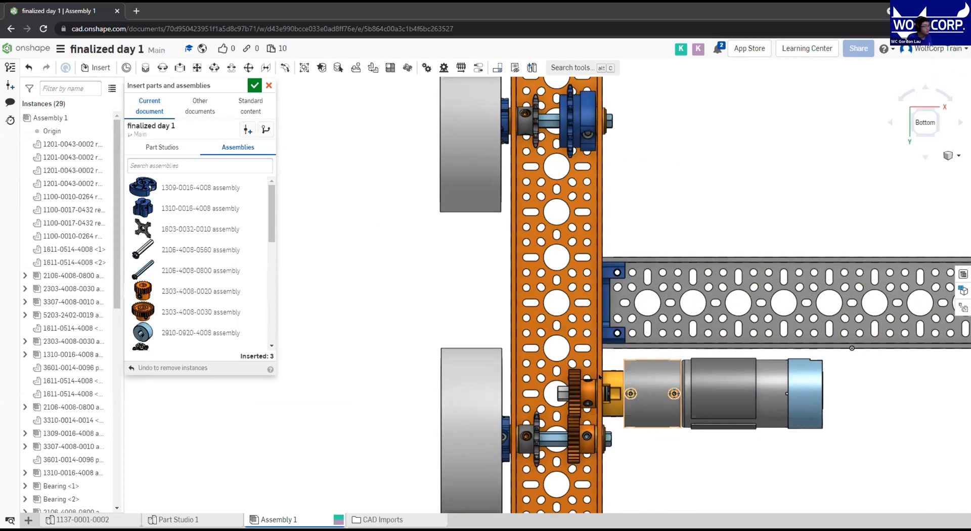
{"action": "scroll", "coordinate": [600, 414], "scroll_direction": "down", "scroll_amount": 1}
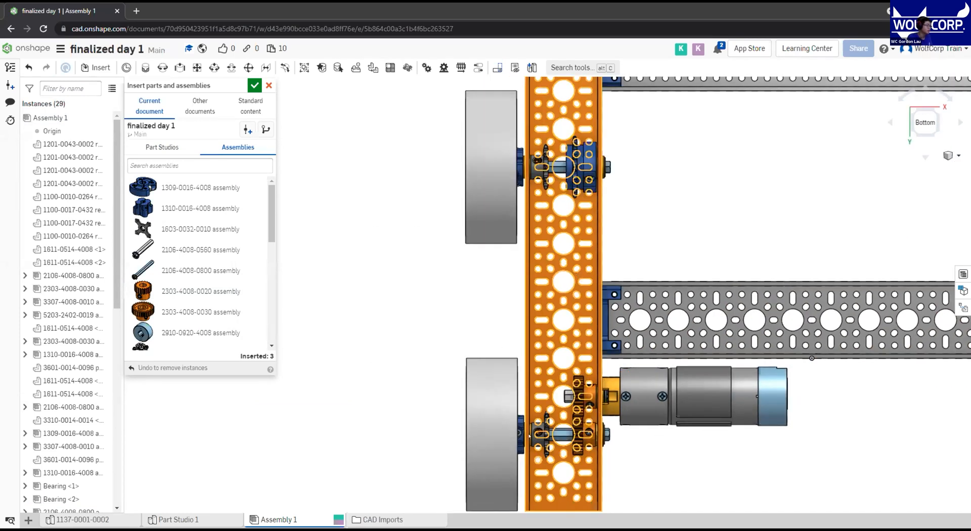
{"action": "mouse_move", "coordinate": [549, 217]}
{"action": "middle_mouse_down"}
{"action": "mouse_move", "coordinate": [547, 376]}
{"action": "mouse_move", "coordinate": [544, 205]}
{"action": "middle_mouse_up"}
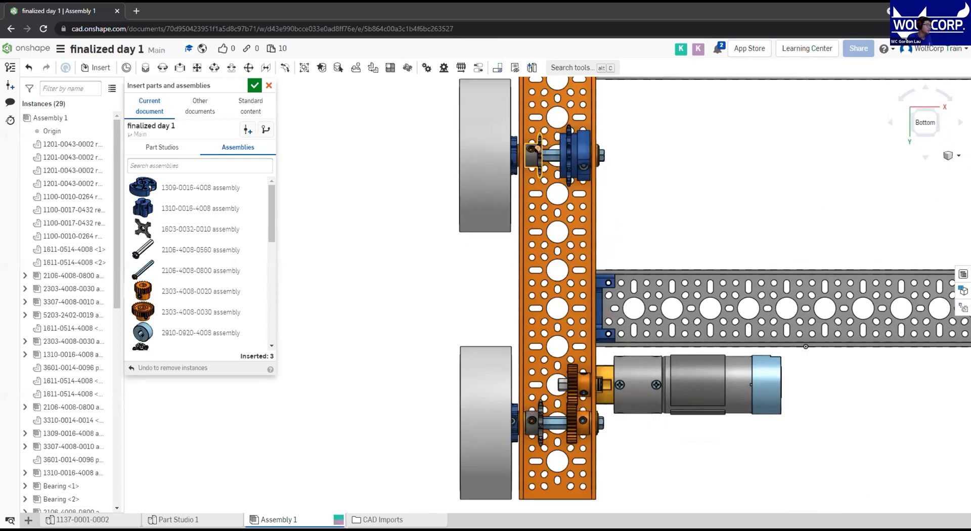
{"action": "middle_click_drag", "start_coordinate": [538, 170], "coordinate": [528, 478]}
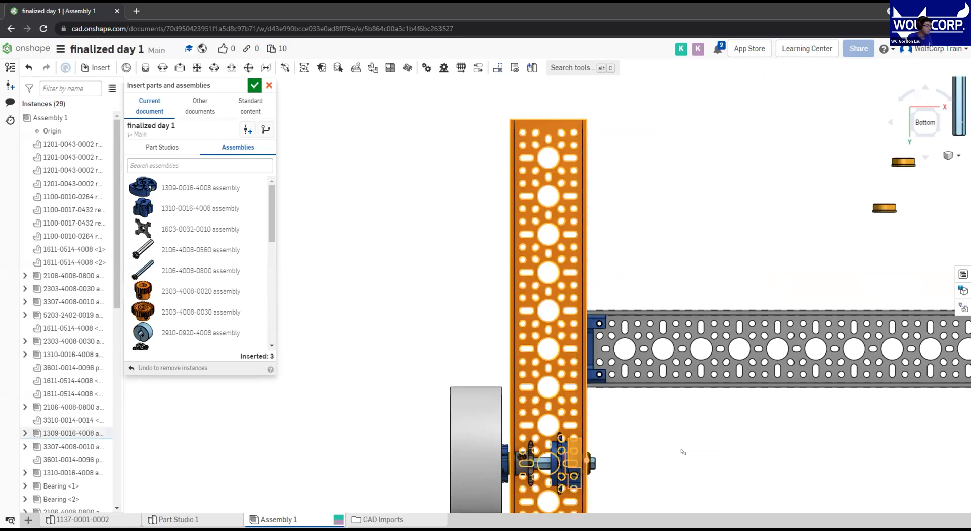
{"action": "scroll", "coordinate": [618, 443], "scroll_direction": "down", "scroll_amount": 3}
{"action": "right_click_drag", "start_coordinate": [745, 372], "coordinate": [774, 480]}
{"action": "left_click", "coordinate": [189, 186]}
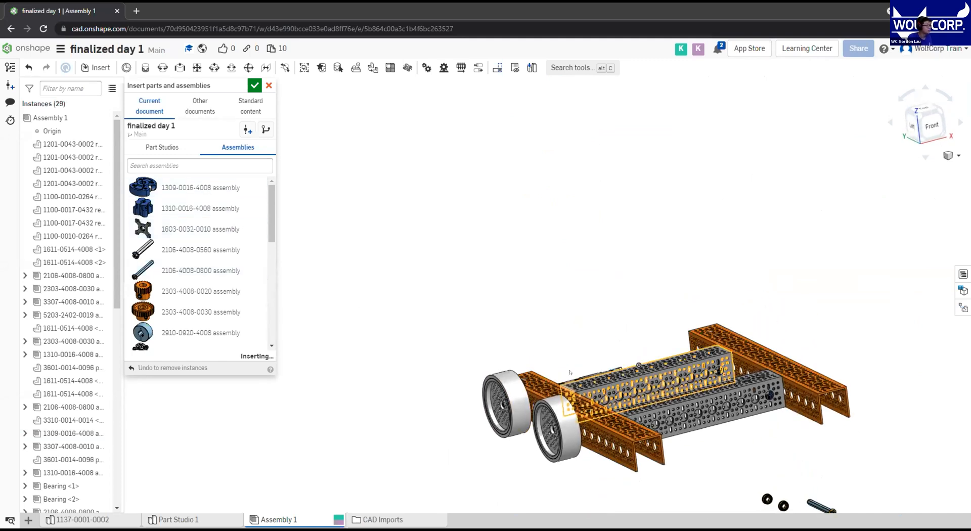
{"action": "middle_click_drag", "start_coordinate": [777, 507], "coordinate": [668, 387]}
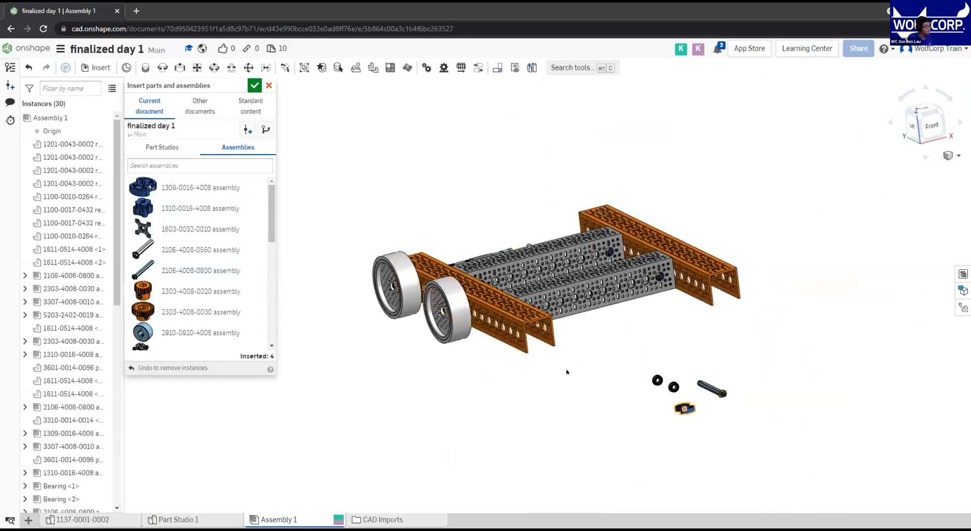
{"action": "scroll", "coordinate": [174, 268], "scroll_direction": "down", "scroll_amount": 3}
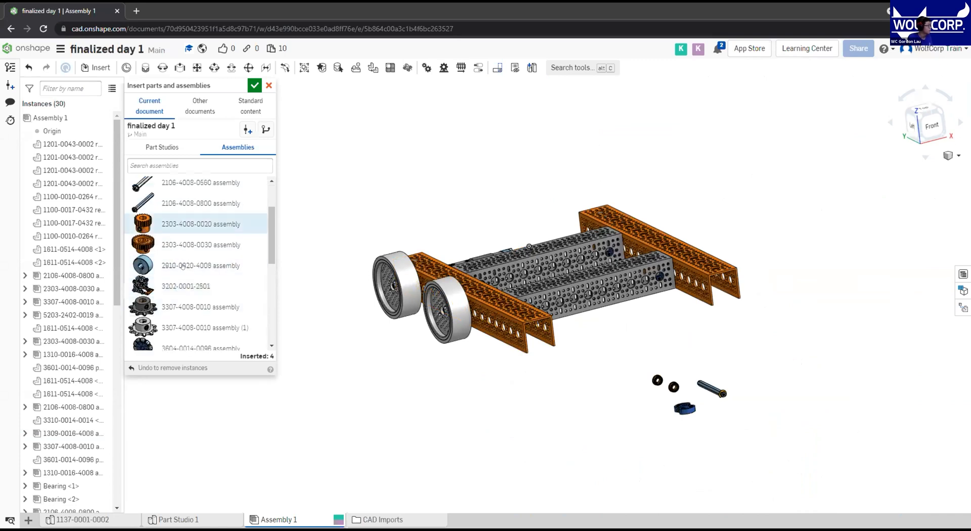
{"action": "scroll", "coordinate": [179, 268], "scroll_direction": "down", "scroll_amount": 2}
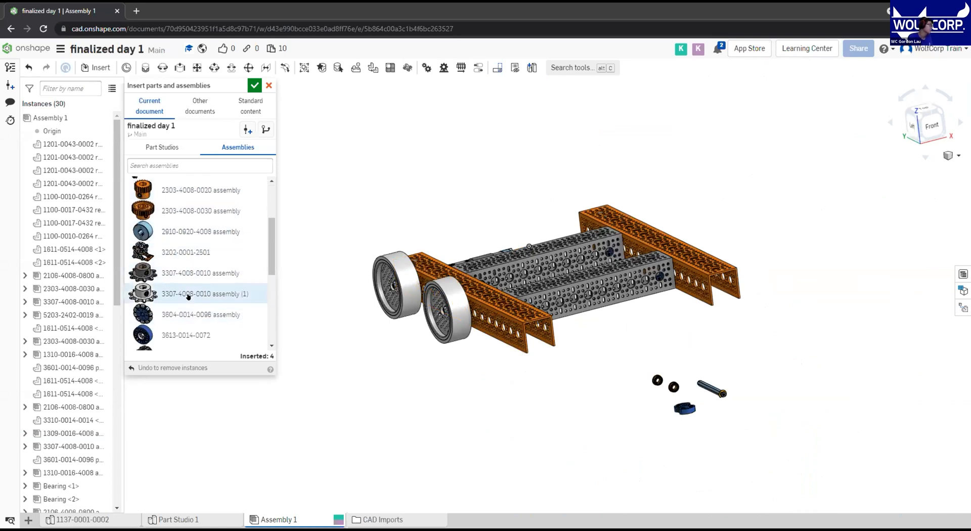
{"action": "scroll", "coordinate": [188, 263], "scroll_direction": "down", "scroll_amount": 2}
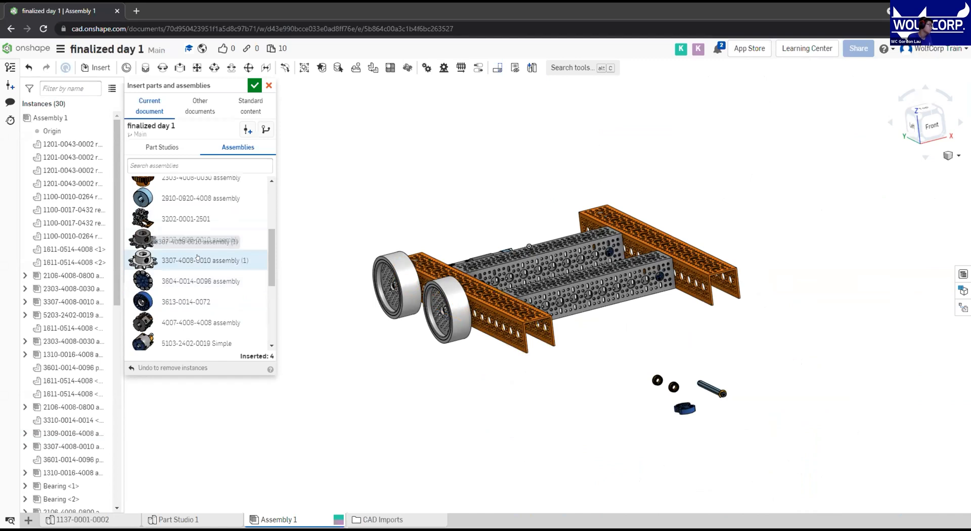
{"action": "scroll", "coordinate": [191, 224], "scroll_direction": "down", "scroll_amount": 8}
{"action": "scroll", "coordinate": [196, 256], "scroll_direction": "up", "scroll_amount": 10}
{"action": "scroll", "coordinate": [196, 256], "scroll_direction": "down", "scroll_amount": 1}
{"action": "left_click", "coordinate": [162, 147]}
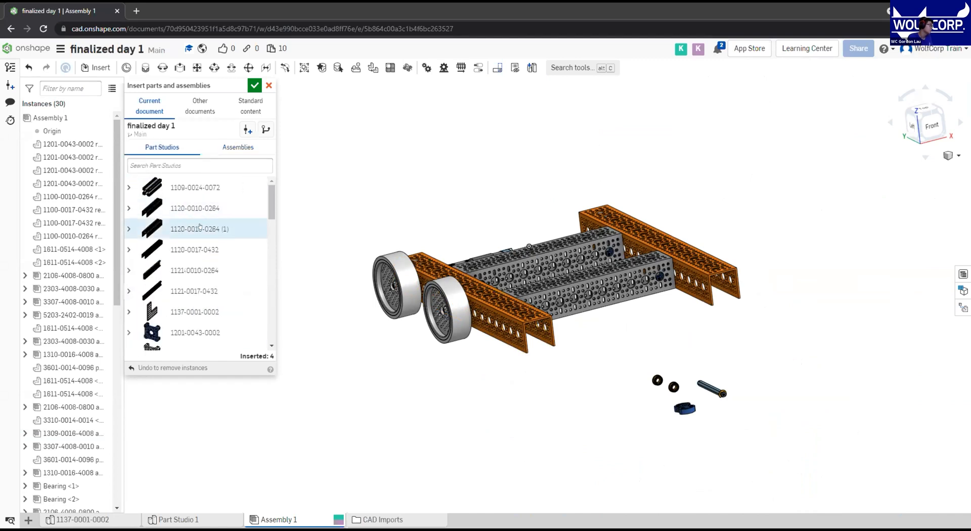
{"action": "scroll", "coordinate": [192, 243], "scroll_direction": "down", "scroll_amount": 5}
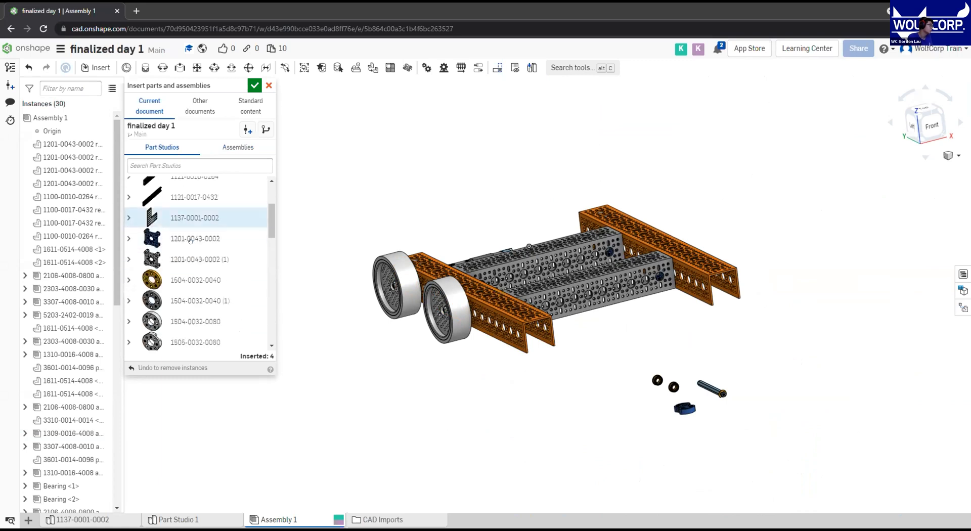
{"action": "left_click", "coordinate": [198, 257]}
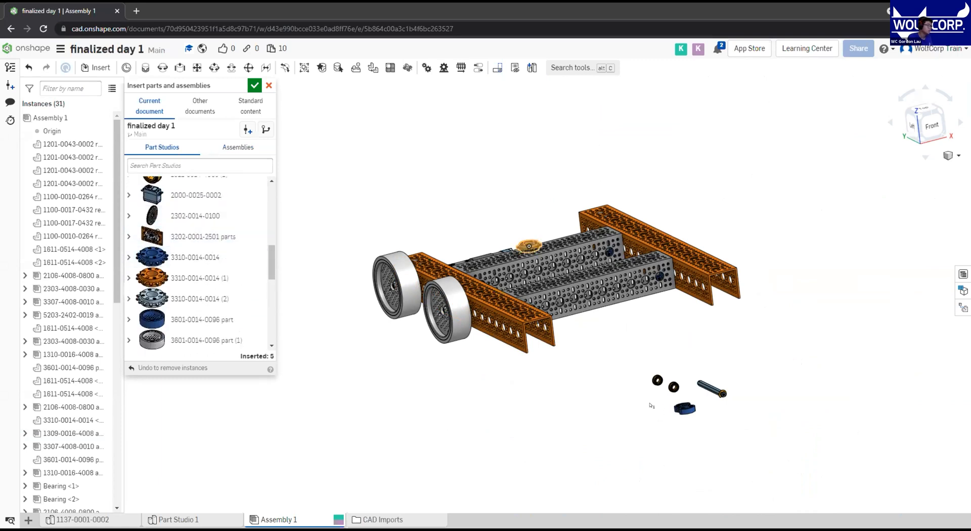
{"action": "left_click", "coordinate": [652, 406]}
{"action": "scroll", "coordinate": [213, 304], "scroll_direction": "up", "scroll_amount": 5}
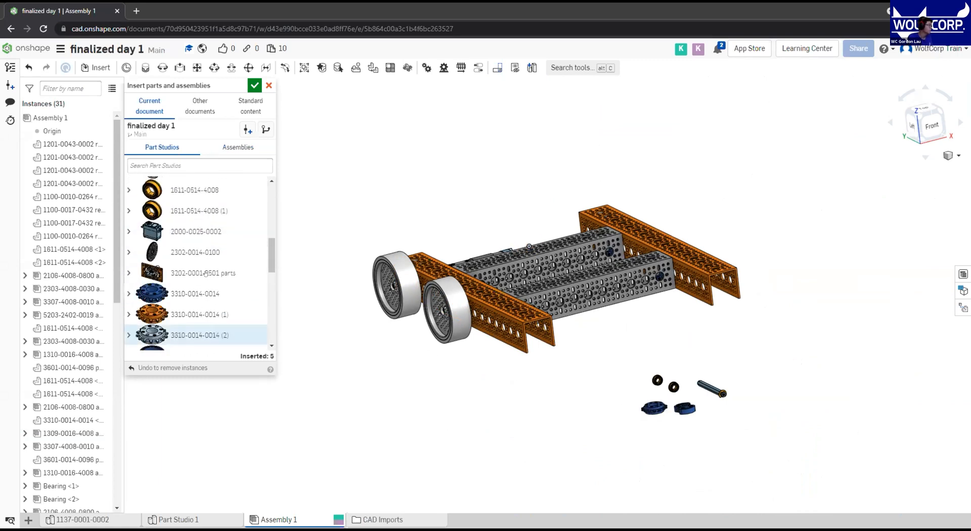
{"action": "left_click", "coordinate": [238, 147]}
{"action": "scroll", "coordinate": [212, 266], "scroll_direction": "down", "scroll_amount": 3}
{"action": "scroll", "coordinate": [213, 283], "scroll_direction": "up", "scroll_amount": 6}
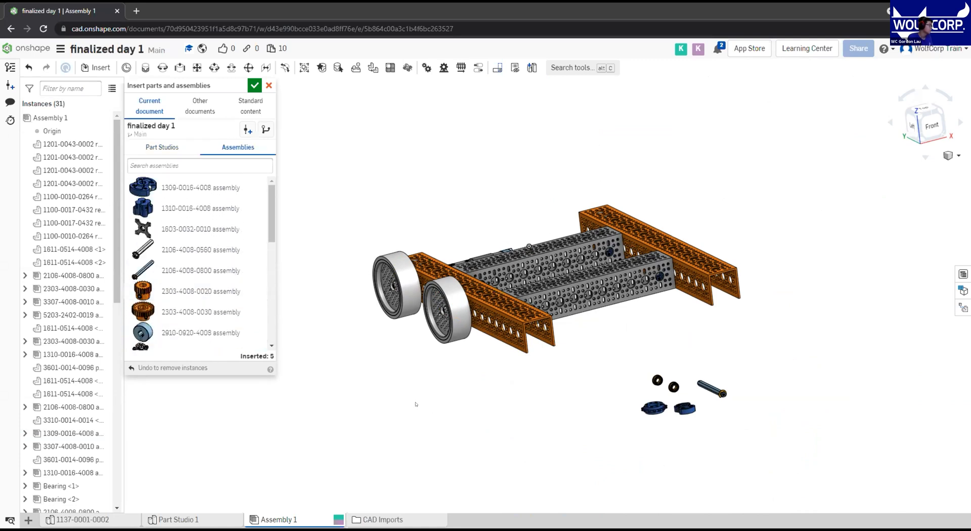
{"action": "key", "text": "Escape"}
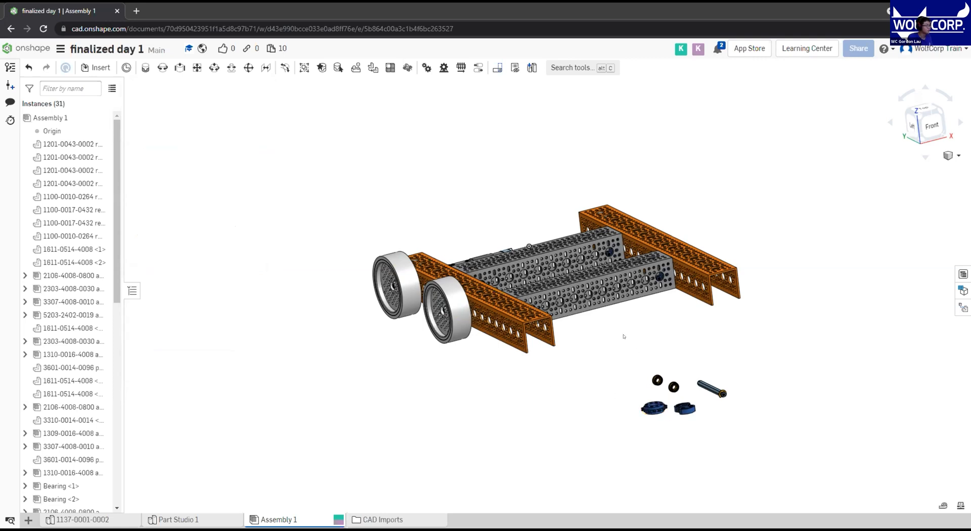
Add a revolute mate seating one loose bearing in the second large hole from the near end of the wheeled channel's inner wall
{"action": "middle_click_drag", "start_coordinate": [577, 387], "coordinate": [414, 385]}
{"action": "scroll", "coordinate": [287, 282], "scroll_direction": "up", "scroll_amount": 5}
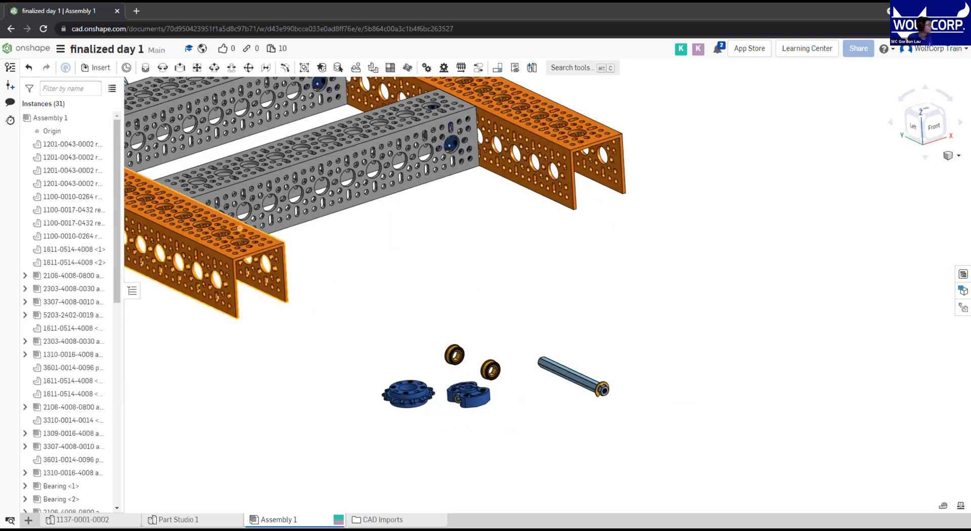
{"action": "middle_click_drag", "start_coordinate": [271, 130], "coordinate": [392, 183]}
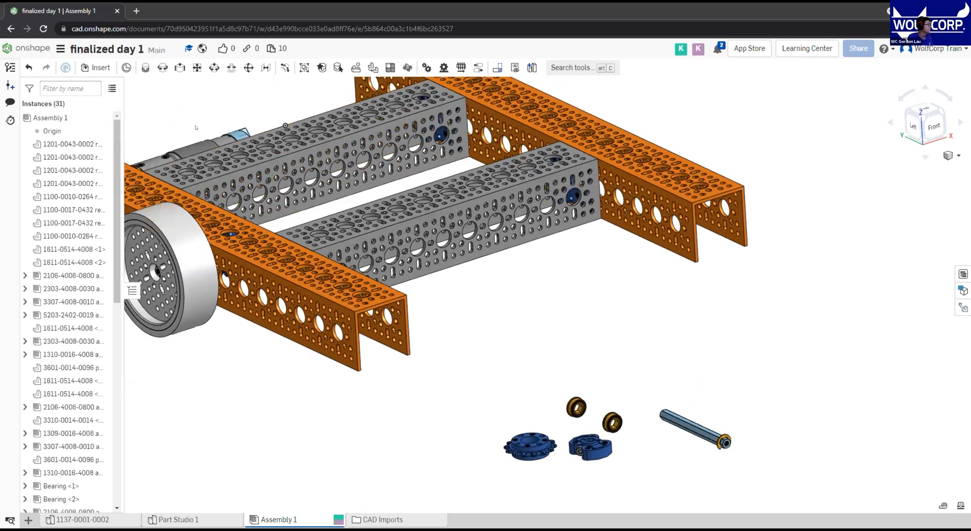
{"action": "left_click", "coordinate": [159, 69]}
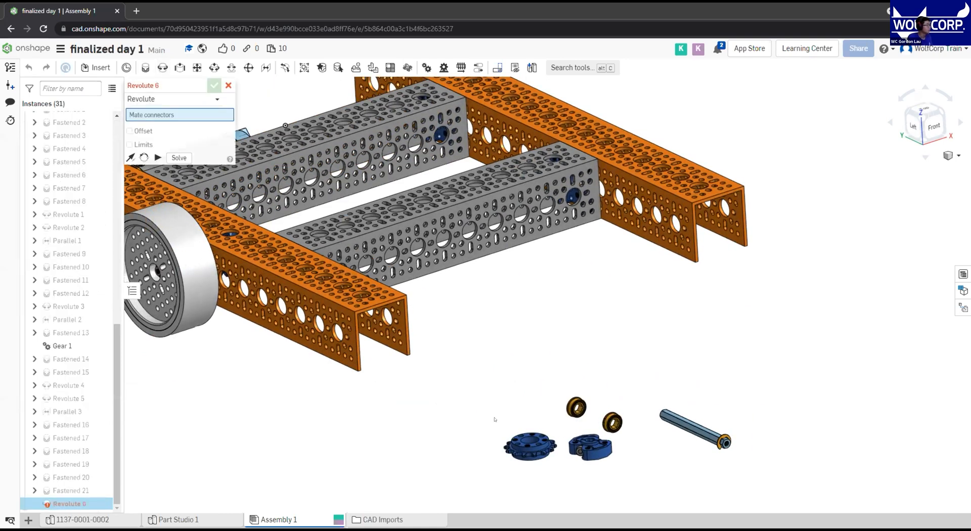
{"action": "scroll", "coordinate": [594, 411], "scroll_direction": "up", "scroll_amount": 2}
{"action": "scroll", "coordinate": [594, 411], "scroll_direction": "up", "scroll_amount": 4}
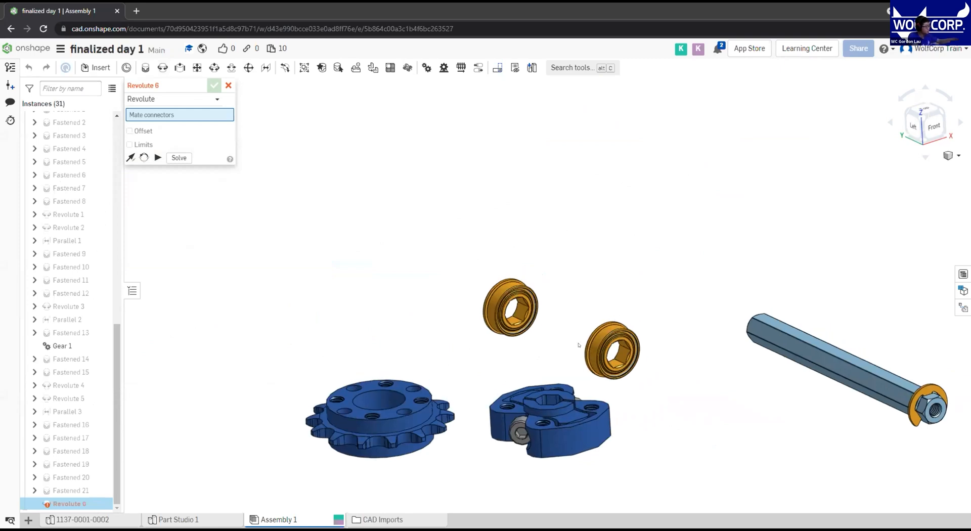
{"action": "right_click_drag", "start_coordinate": [682, 361], "coordinate": [658, 374]}
{"action": "scroll", "coordinate": [545, 392], "scroll_direction": "up", "scroll_amount": 4}
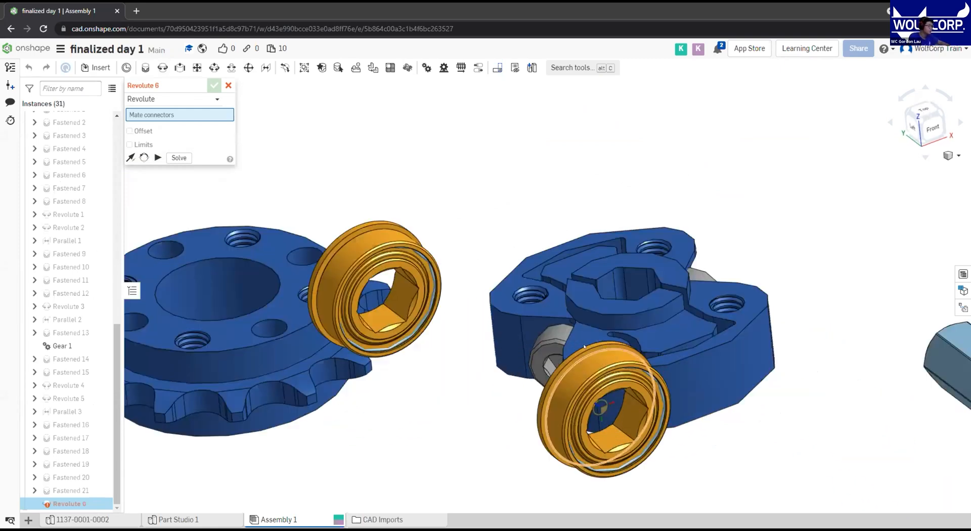
{"action": "scroll", "coordinate": [562, 378], "scroll_direction": "up", "scroll_amount": 3}
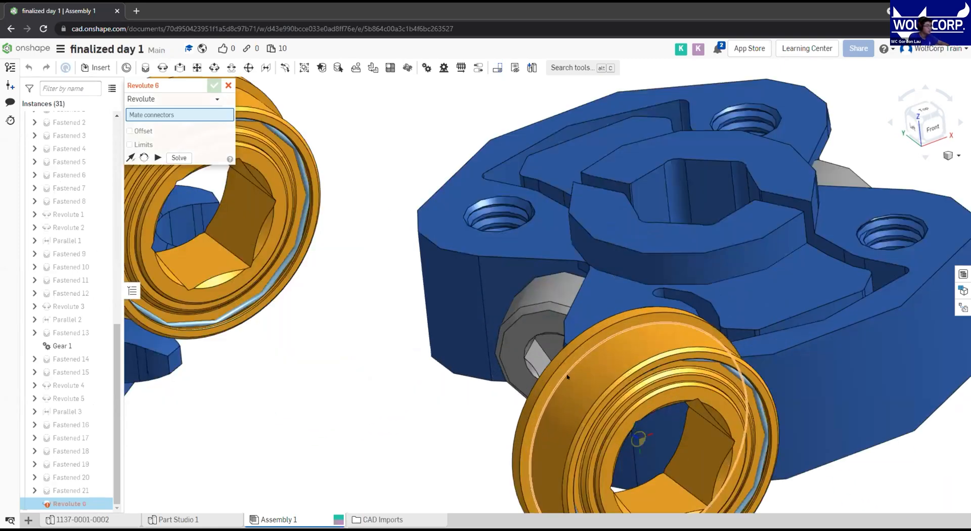
{"action": "left_click", "coordinate": [567, 377]}
{"action": "scroll", "coordinate": [567, 376], "scroll_direction": "down", "scroll_amount": 8}
{"action": "middle_click_drag", "start_coordinate": [698, 364], "coordinate": [917, 390]}
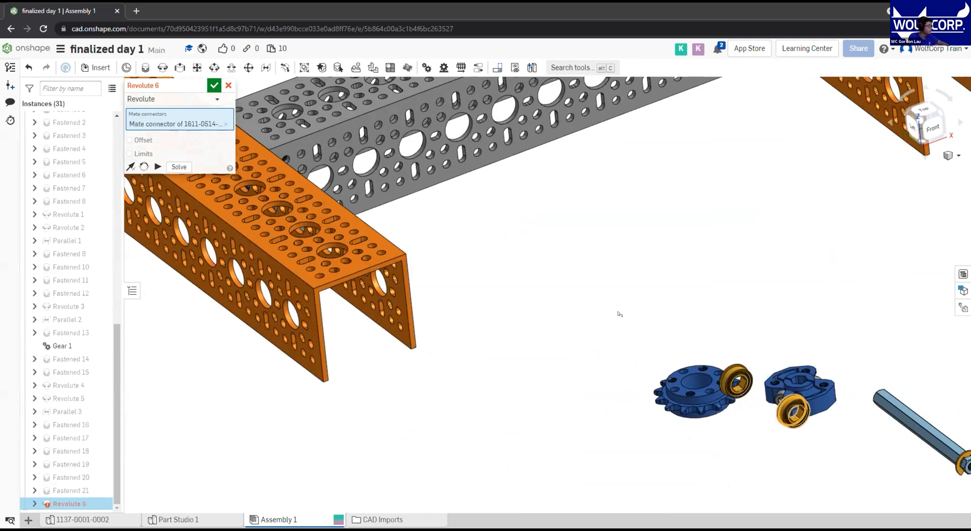
{"action": "middle_click_drag", "start_coordinate": [557, 323], "coordinate": [642, 324]}
{"action": "right_click_drag", "start_coordinate": [643, 324], "coordinate": [876, 388]}
{"action": "scroll", "coordinate": [892, 413], "scroll_direction": "up", "scroll_amount": 4}
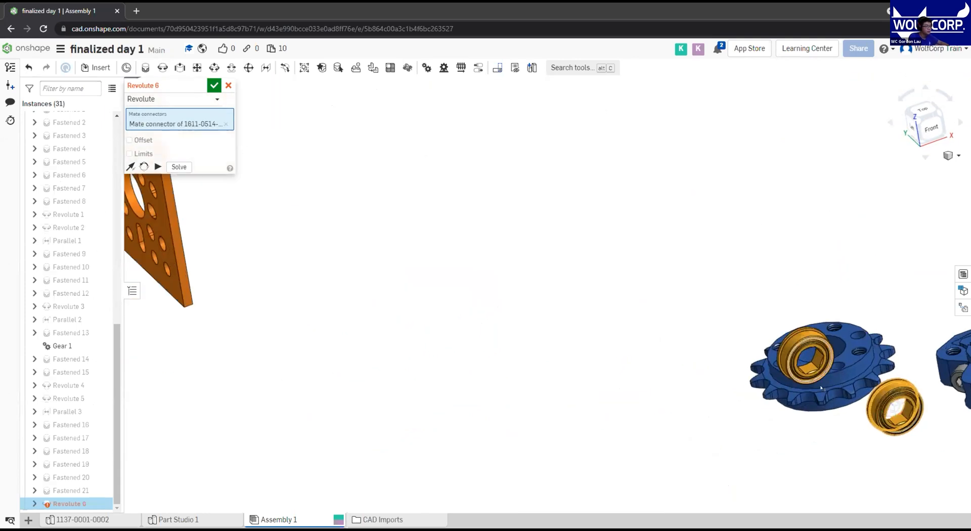
{"action": "middle_click_drag", "start_coordinate": [579, 309], "coordinate": [730, 334]}
{"action": "right_click_drag", "start_coordinate": [730, 334], "coordinate": [664, 329]}
{"action": "scroll", "coordinate": [689, 328], "scroll_direction": "down", "scroll_amount": 4}
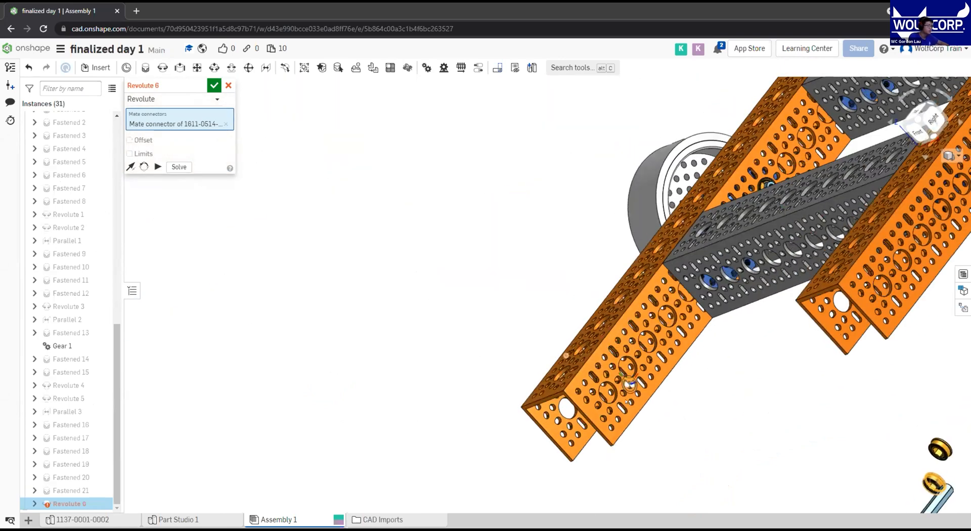
{"action": "scroll", "coordinate": [650, 364], "scroll_direction": "up", "scroll_amount": 8}
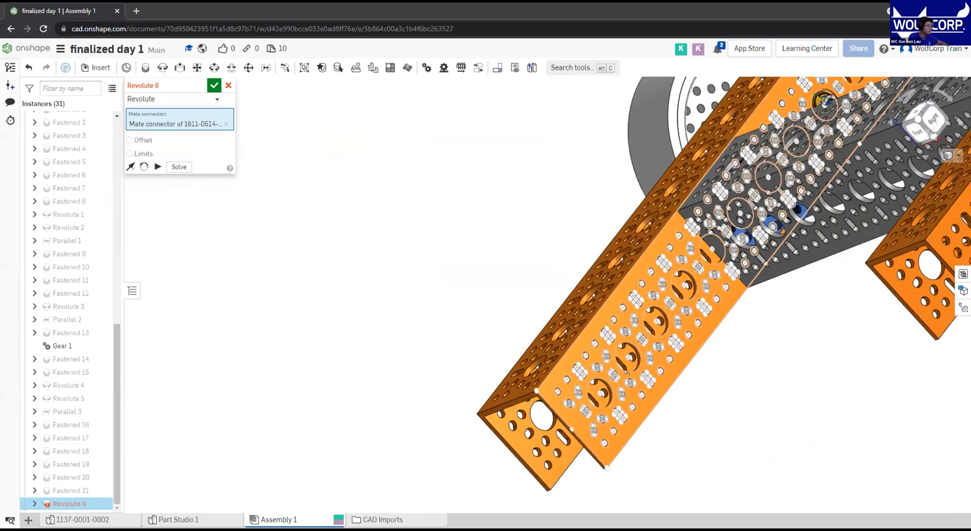
{"action": "scroll", "coordinate": [650, 364], "scroll_direction": "up", "scroll_amount": 3}
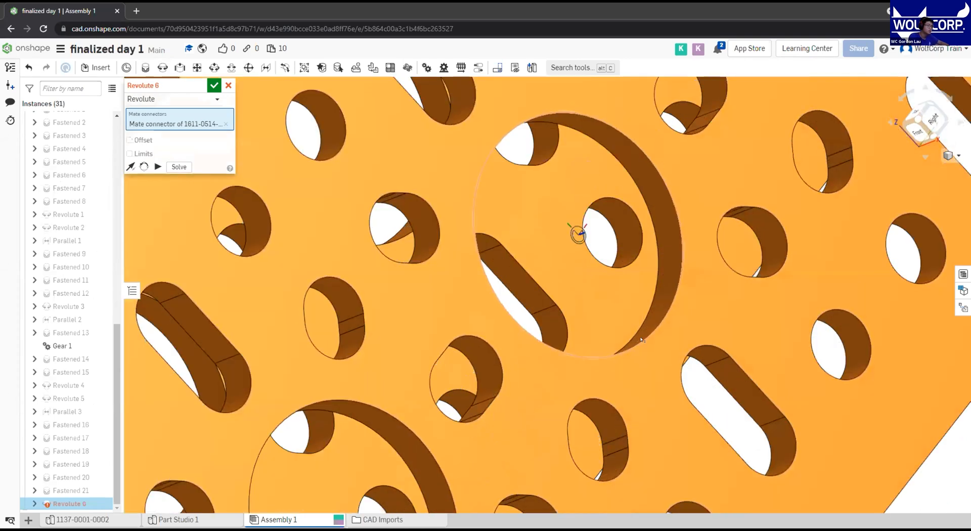
{"action": "scroll", "coordinate": [645, 349], "scroll_direction": "down", "scroll_amount": 4}
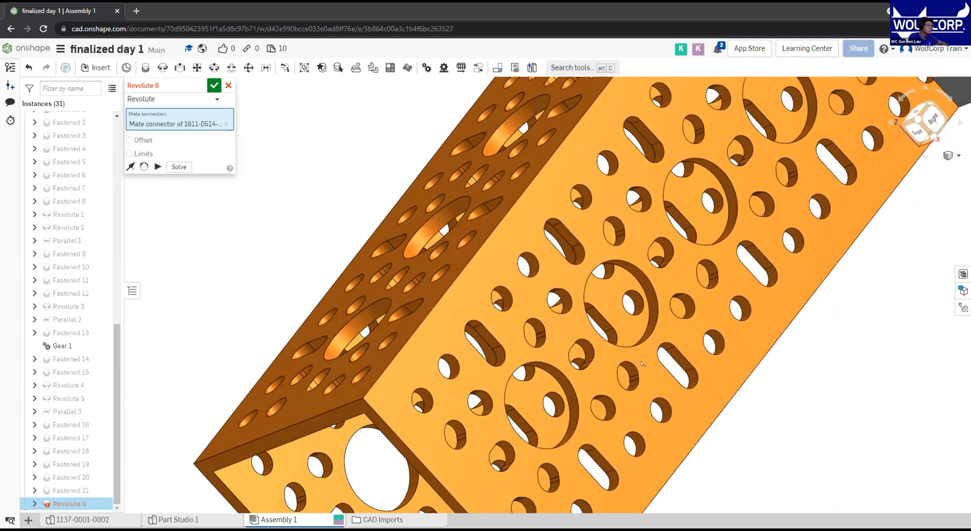
{"action": "left_click", "coordinate": [634, 346]}
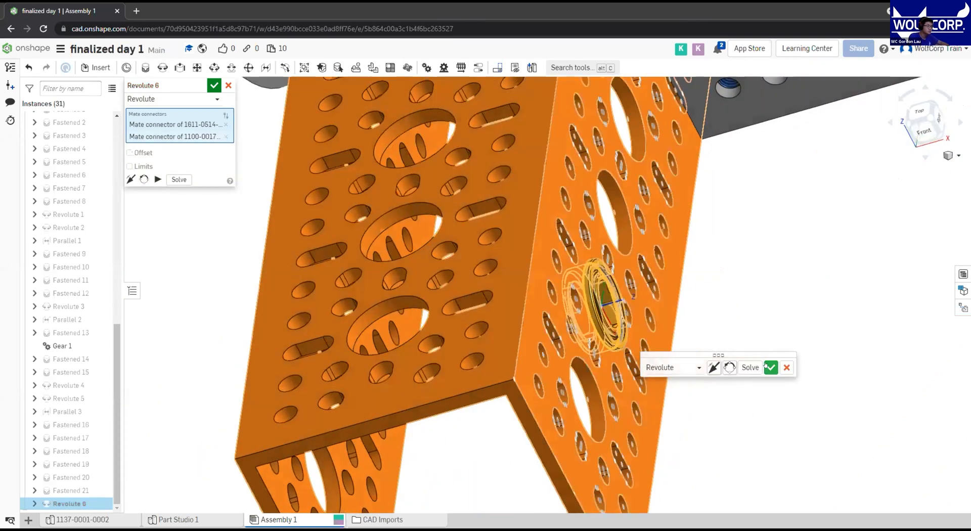
{"action": "left_click", "coordinate": [769, 367]}
Add a revolute mate between the other loose bearing's flange edge and the last large hole at the near end of the wheeled channel's outer wall
{"action": "key", "text": "m"}
{"action": "right_click_drag", "start_coordinate": [571, 331], "coordinate": [597, 346]}
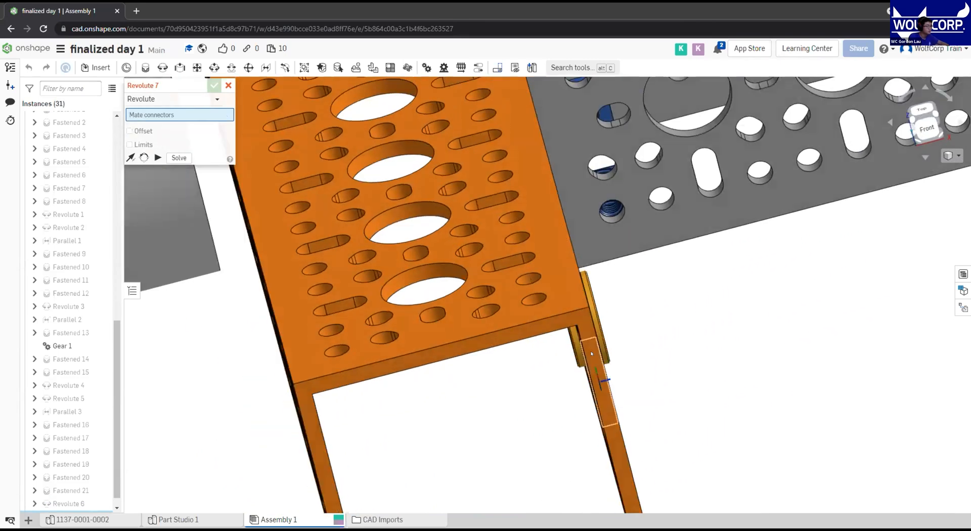
{"action": "scroll", "coordinate": [597, 347], "scroll_direction": "down", "scroll_amount": 5}
{"action": "middle_click_drag", "start_coordinate": [911, 348], "coordinate": [903, 341]}
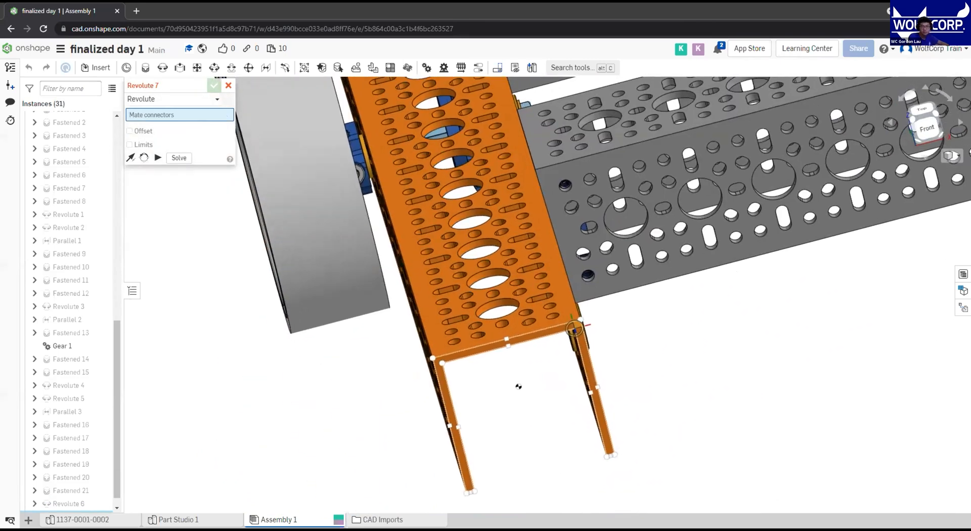
{"action": "right_click_drag", "start_coordinate": [698, 305], "coordinate": [530, 259]}
{"action": "scroll", "coordinate": [530, 259], "scroll_direction": "down", "scroll_amount": 6}
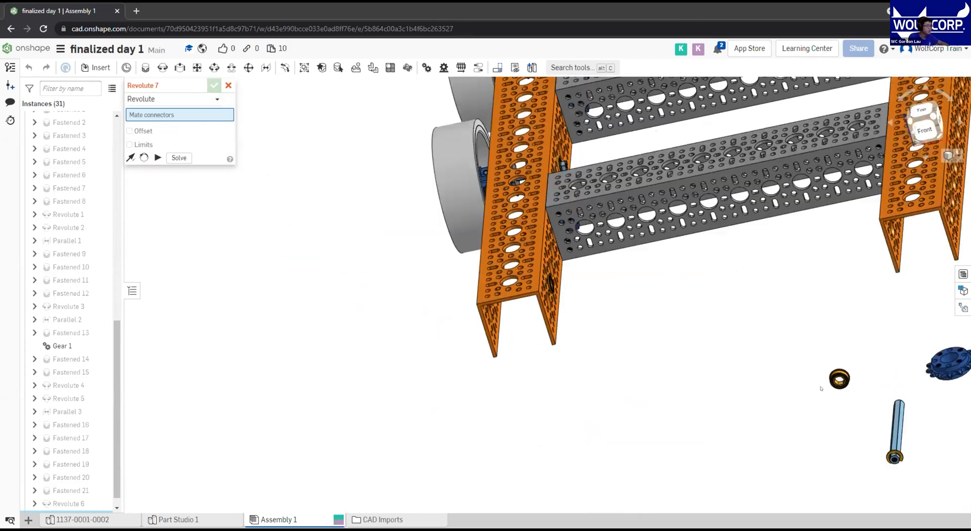
{"action": "scroll", "coordinate": [844, 377], "scroll_direction": "up", "scroll_amount": 8}
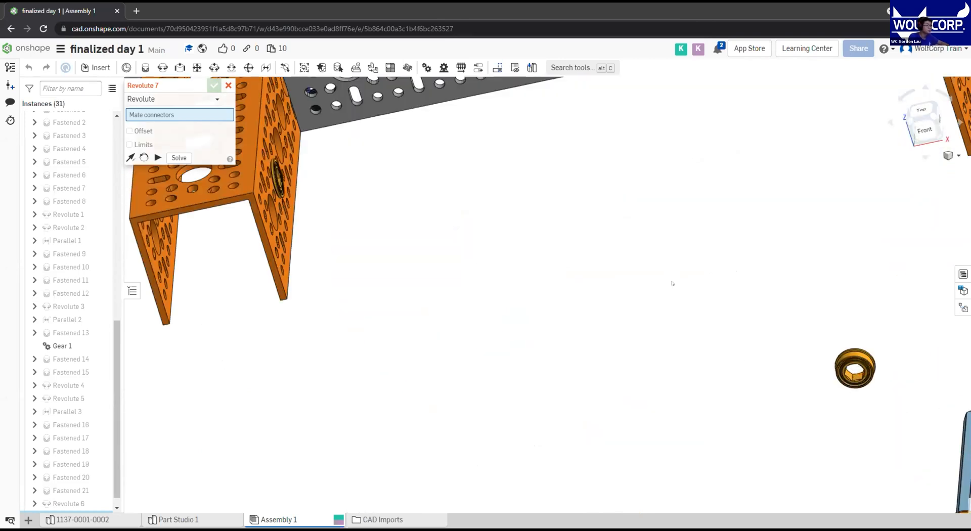
{"action": "scroll", "coordinate": [854, 346], "scroll_direction": "up", "scroll_amount": 8}
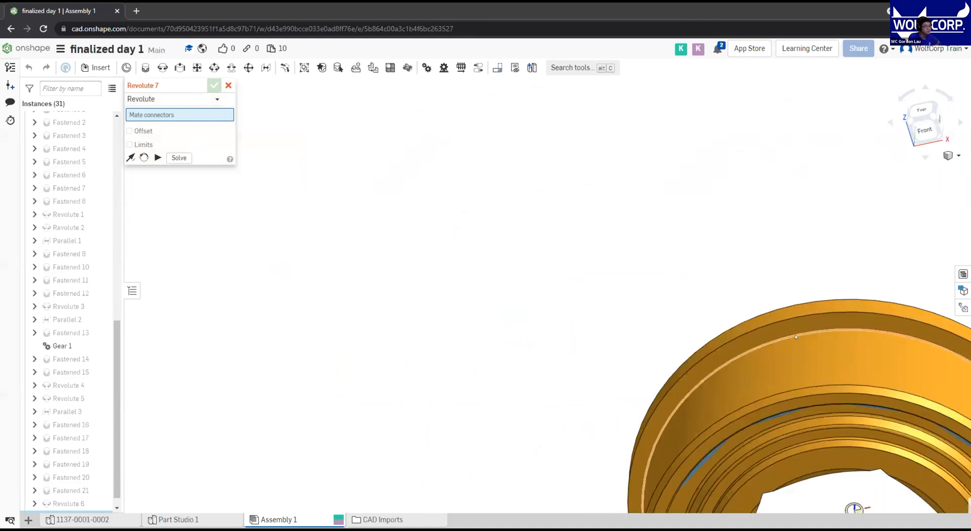
{"action": "left_click", "coordinate": [796, 336]}
{"action": "scroll", "coordinate": [795, 337], "scroll_direction": "down", "scroll_amount": 10}
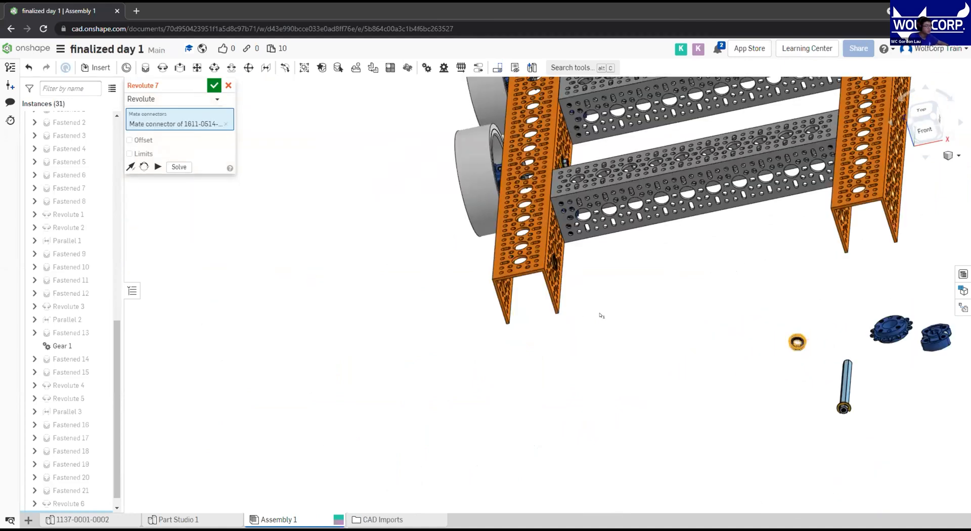
{"action": "scroll", "coordinate": [698, 372], "scroll_direction": "up", "scroll_amount": 3}
{"action": "middle_click_drag", "start_coordinate": [699, 374], "coordinate": [730, 371]}
{"action": "right_click_drag", "start_coordinate": [731, 371], "coordinate": [787, 356]}
{"action": "scroll", "coordinate": [787, 349], "scroll_direction": "up", "scroll_amount": 8}
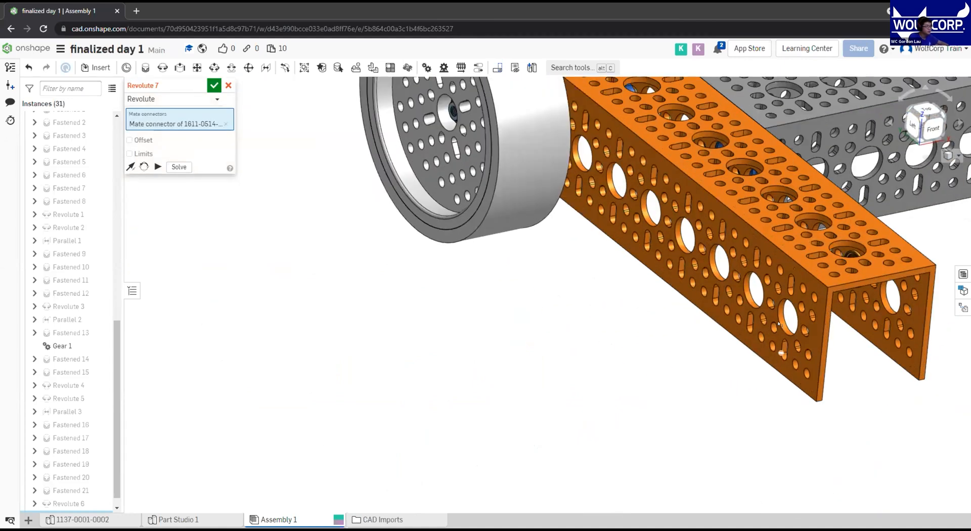
{"action": "scroll", "coordinate": [787, 316], "scroll_direction": "up", "scroll_amount": 4}
{"action": "left_click", "coordinate": [817, 233]}
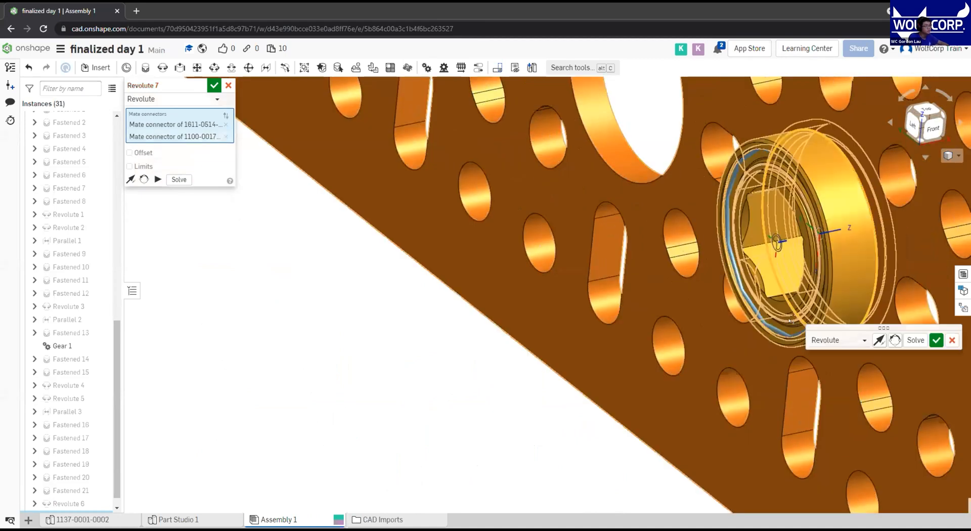
Flip the outer-wall bearing's mate direction so its body seats inside the channel hole, and accept the mate
{"action": "scroll", "coordinate": [637, 325], "scroll_direction": "down", "scroll_amount": 6}
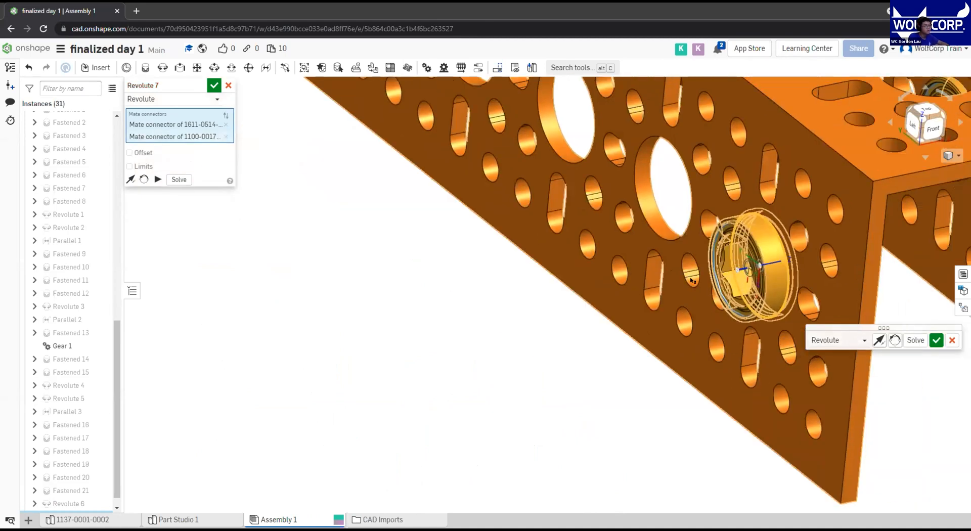
{"action": "scroll", "coordinate": [637, 325], "scroll_direction": "up", "scroll_amount": 3}
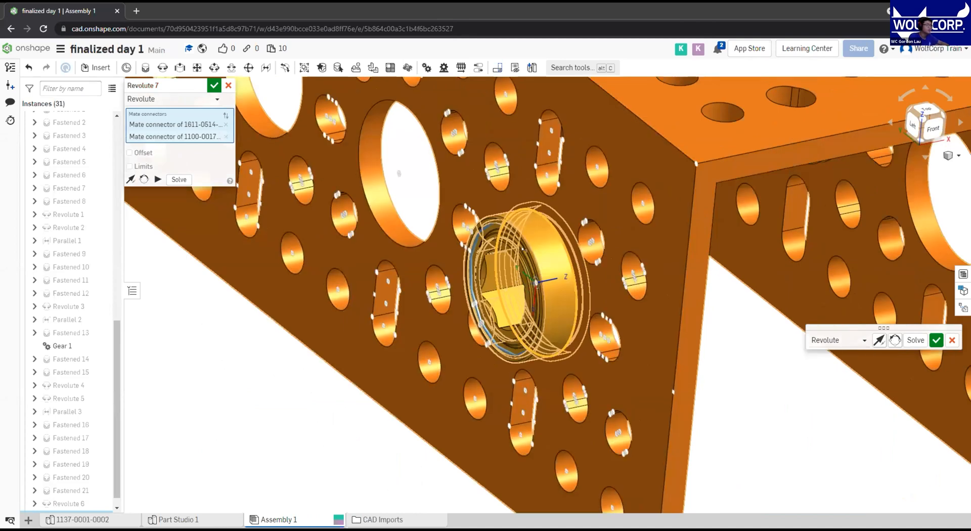
{"action": "right_click_drag", "start_coordinate": [639, 276], "coordinate": [538, 276]}
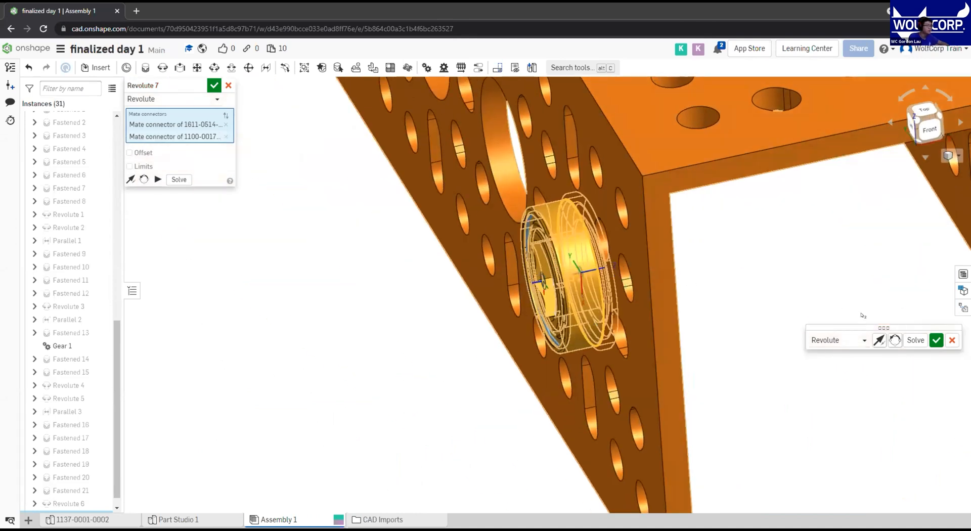
{"action": "left_click", "coordinate": [879, 342]}
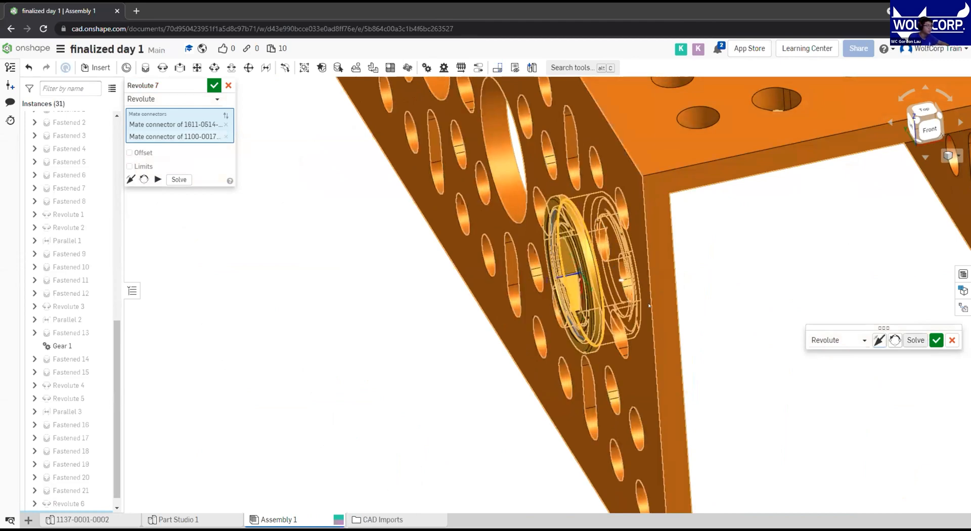
{"action": "key", "text": "Return"}
{"action": "scroll", "coordinate": [510, 298], "scroll_direction": "down", "scroll_amount": 3}
{"action": "key", "text": "r"}
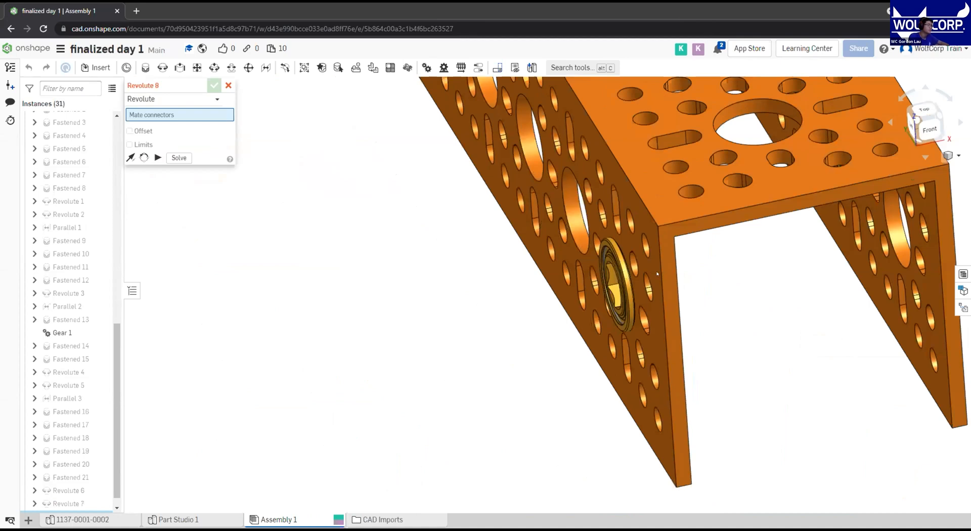
{"action": "scroll", "coordinate": [657, 274], "scroll_direction": "down", "scroll_amount": 3}
{"action": "right_click_drag", "start_coordinate": [673, 265], "coordinate": [656, 281]}
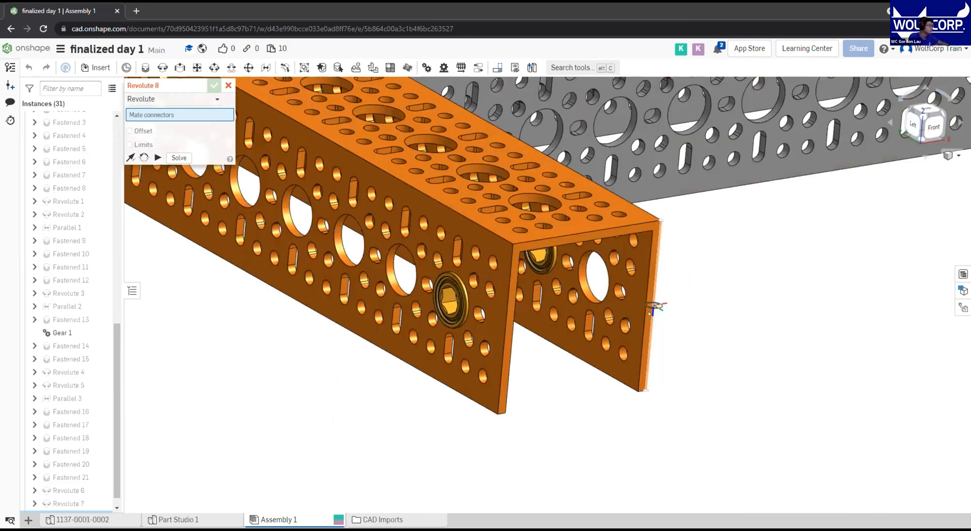
{"action": "right_click_drag", "start_coordinate": [650, 313], "coordinate": [270, 208]}
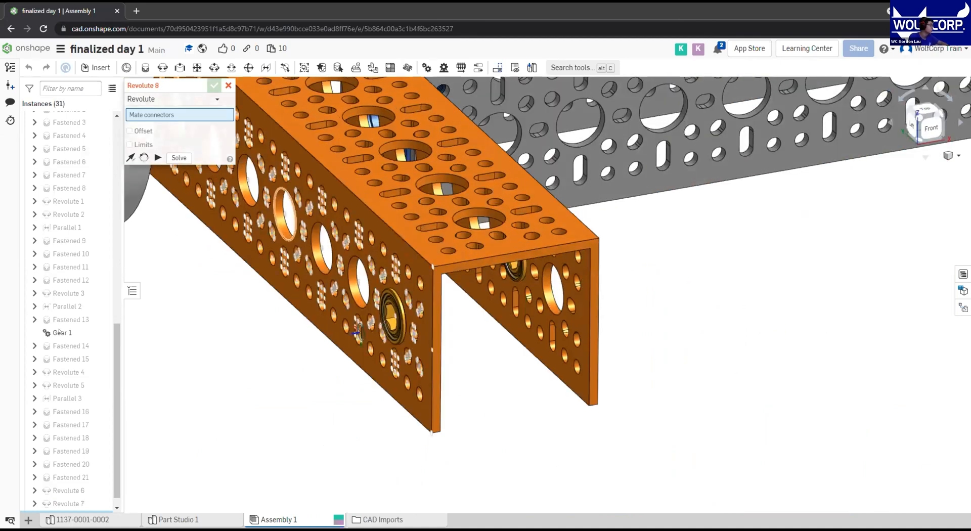
{"action": "key", "text": "Escape"}
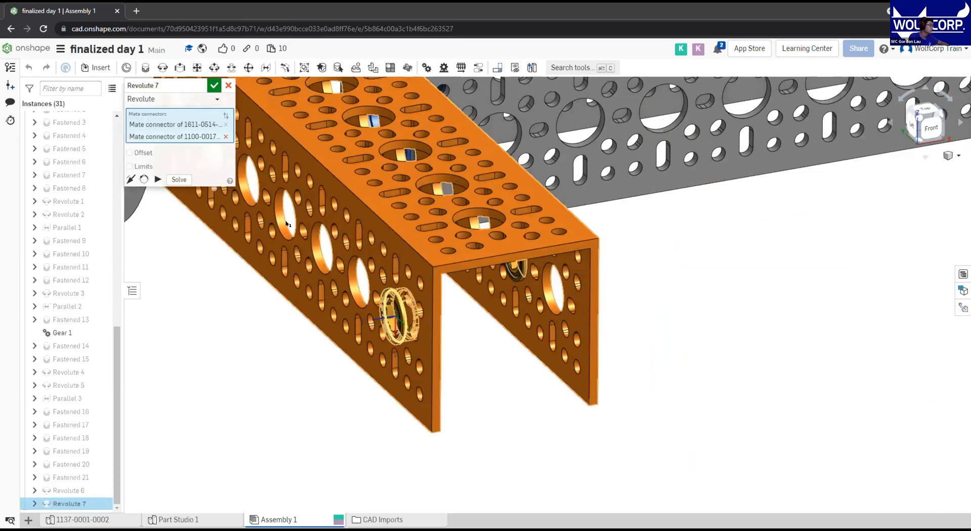
Move the outer-wall bearing's revolute mate to the second large hole from the near end of the wheeled channel and accept it
{"action": "scroll", "coordinate": [335, 290], "scroll_direction": "up", "scroll_amount": 3}
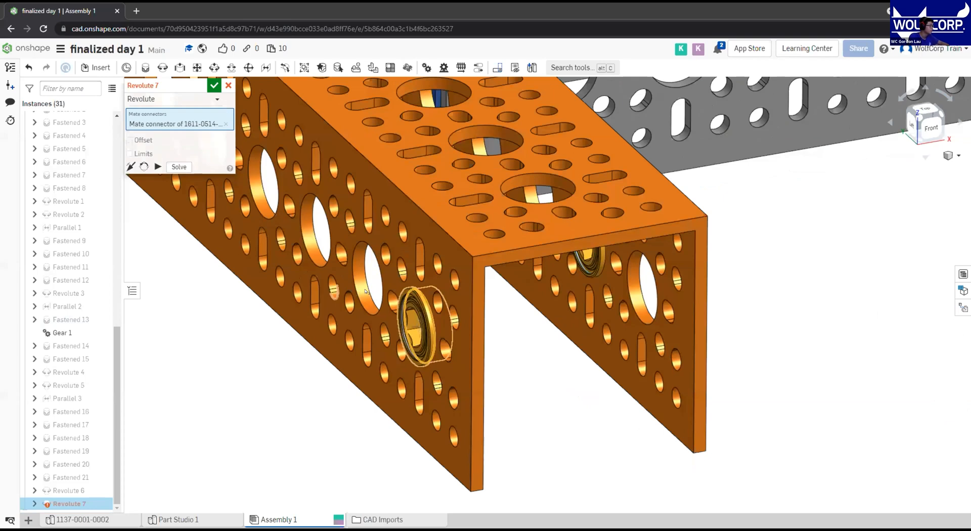
{"action": "scroll", "coordinate": [366, 291], "scroll_direction": "up", "scroll_amount": 3}
{"action": "scroll", "coordinate": [384, 306], "scroll_direction": "up", "scroll_amount": 3}
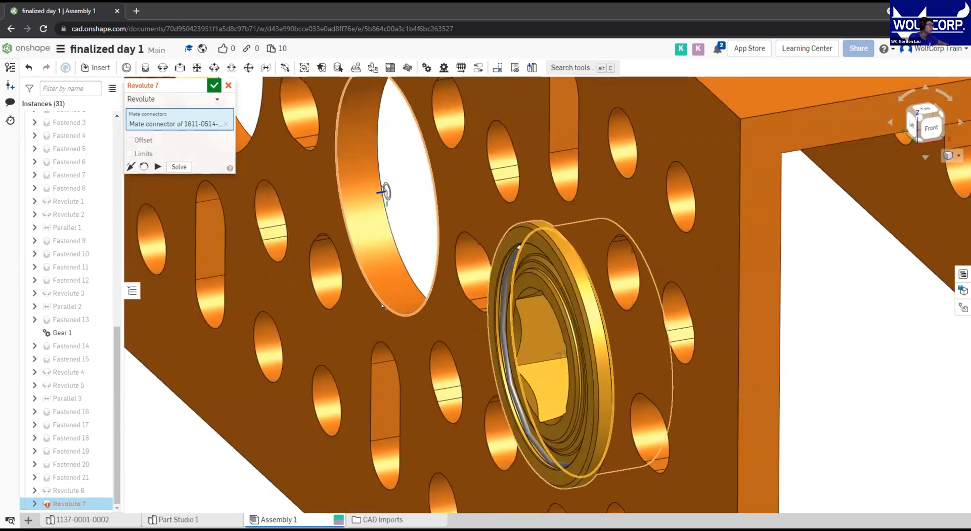
{"action": "left_click", "coordinate": [383, 306]}
{"action": "scroll", "coordinate": [383, 306], "scroll_direction": "down", "scroll_amount": 5}
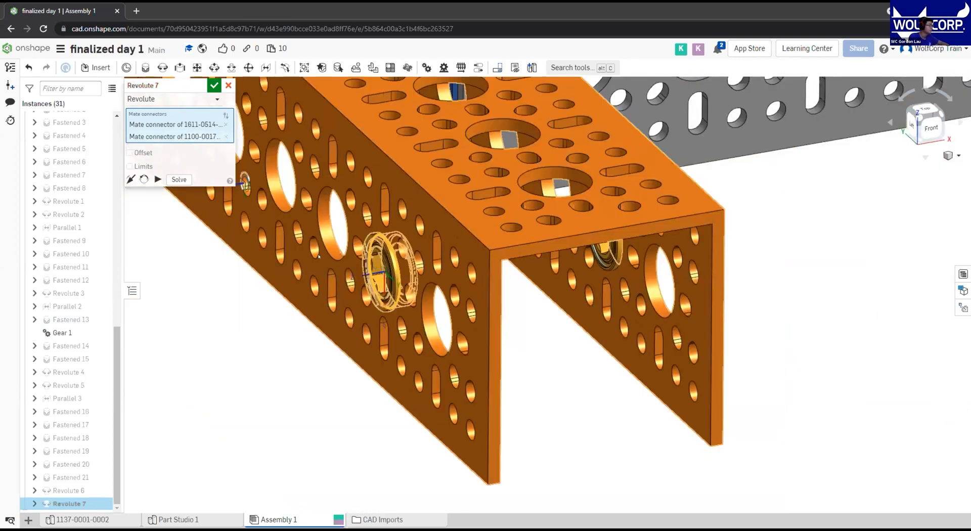
{"action": "key", "text": "Return"}
{"action": "scroll", "coordinate": [383, 259], "scroll_direction": "up", "scroll_amount": 2}
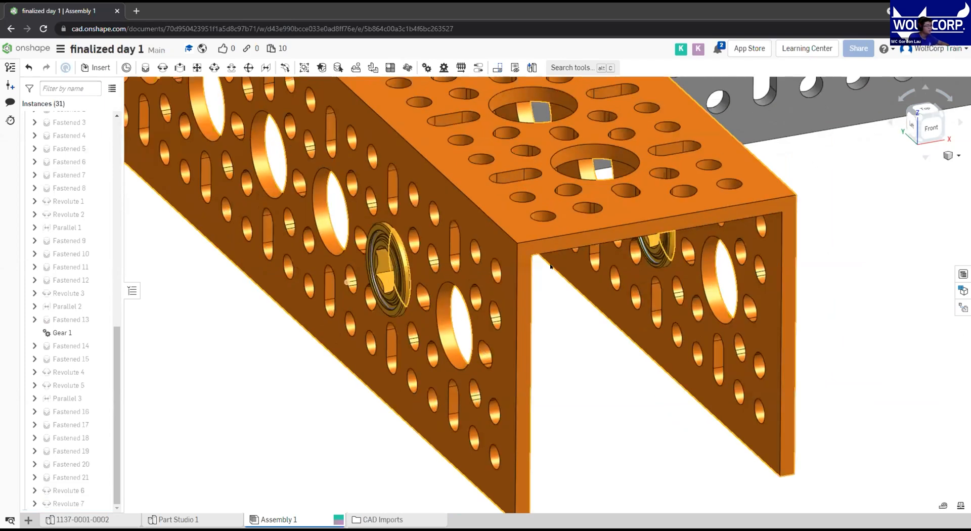
Examine how the outer-wall and inner-wall bearings line up across the wheeled channel
{"action": "scroll", "coordinate": [551, 266], "scroll_direction": "down", "scroll_amount": 3}
{"action": "middle_click_drag", "start_coordinate": [551, 267], "coordinate": [610, 280]}
{"action": "scroll", "coordinate": [594, 293], "scroll_direction": "down", "scroll_amount": 3}
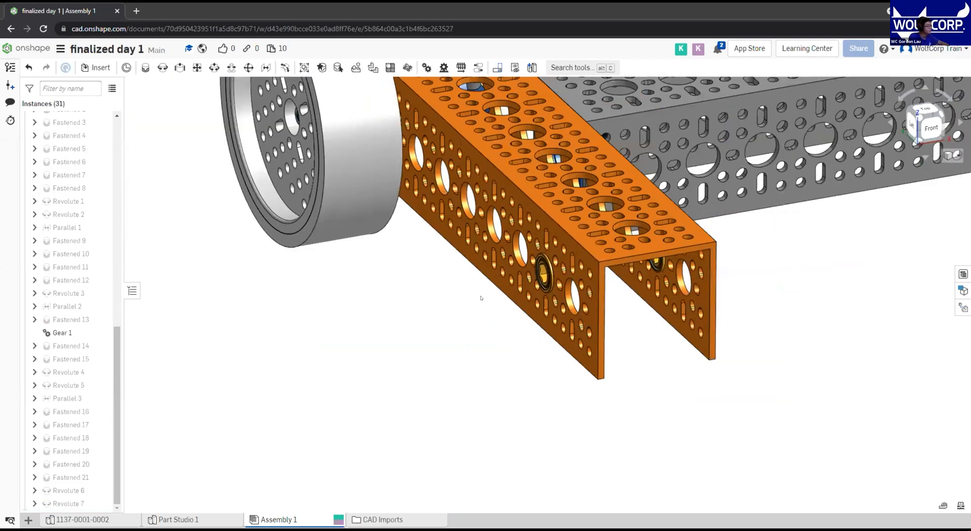
{"action": "right_click_drag", "start_coordinate": [481, 298], "coordinate": [514, 282]}
{"action": "scroll", "coordinate": [610, 290], "scroll_direction": "up", "scroll_amount": 5}
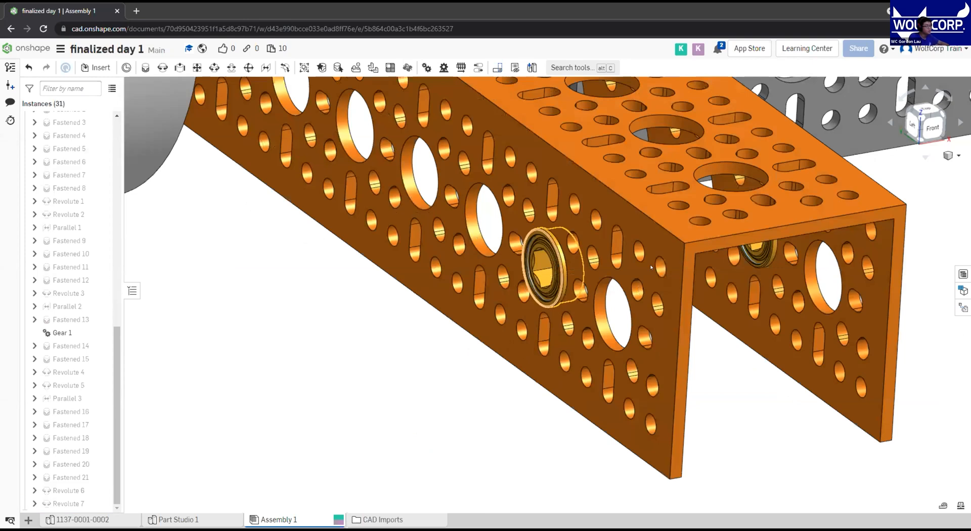
{"action": "scroll", "coordinate": [513, 290], "scroll_direction": "up", "scroll_amount": 3}
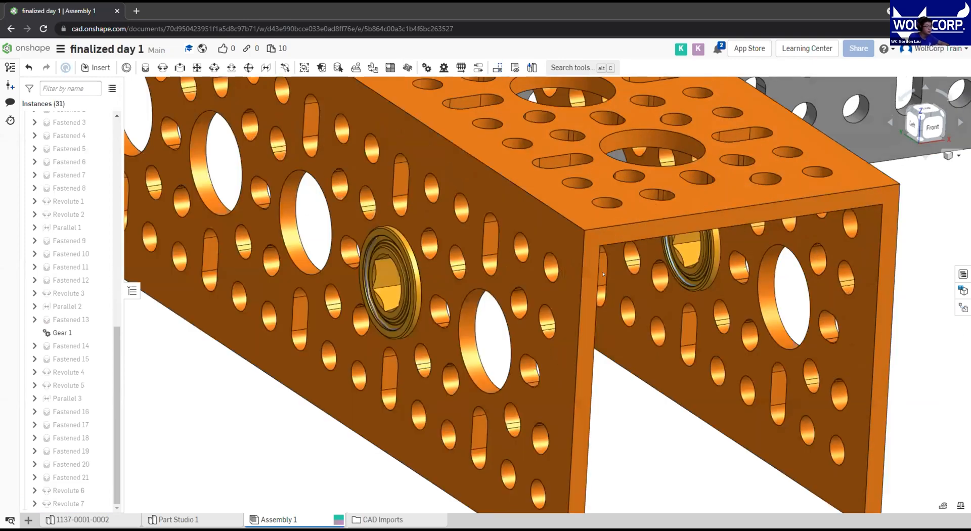
{"action": "right_click_drag", "start_coordinate": [603, 274], "coordinate": [605, 259]}
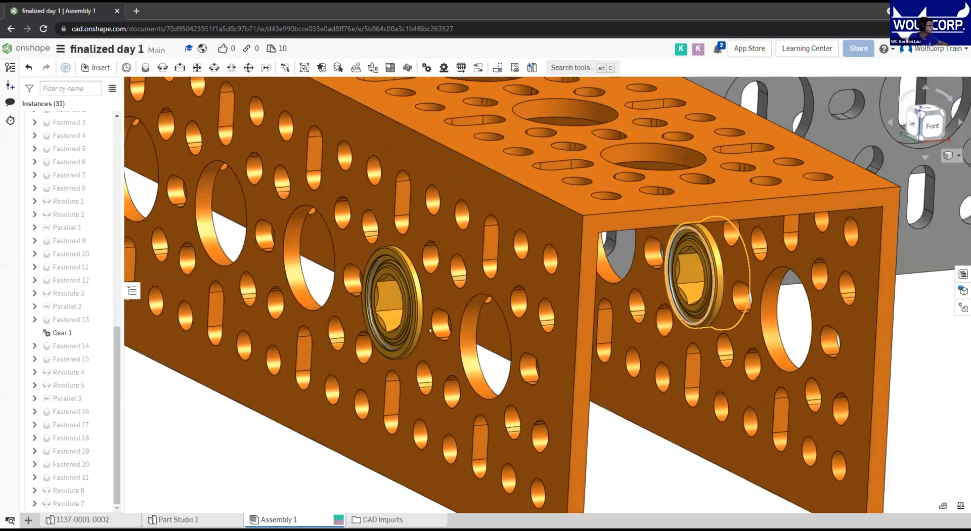
{"action": "scroll", "coordinate": [422, 288], "scroll_direction": "down", "scroll_amount": 3}
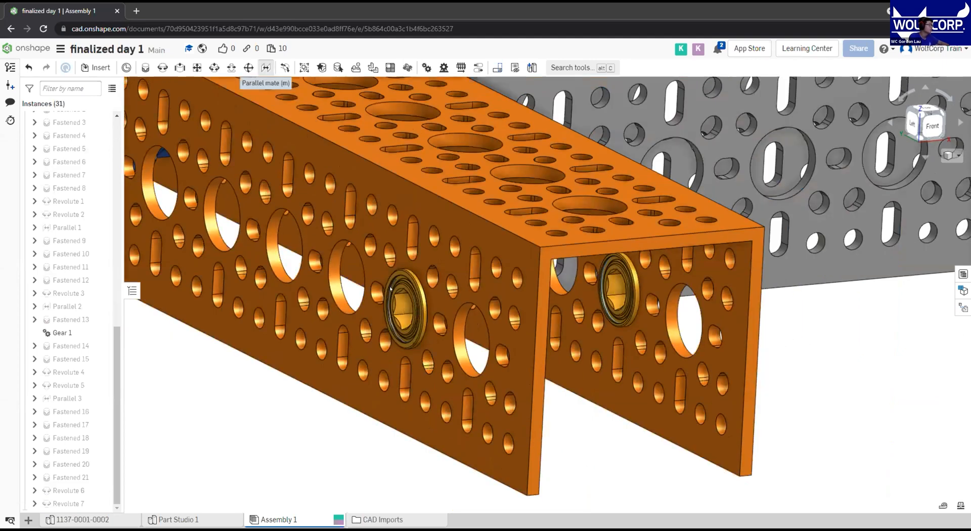
Try to add a parallel mate between flat hex bore faces of the outer-wall and inner-wall bearings
{"action": "key", "text": "m"}
{"action": "scroll", "coordinate": [400, 312], "scroll_direction": "up", "scroll_amount": 3}
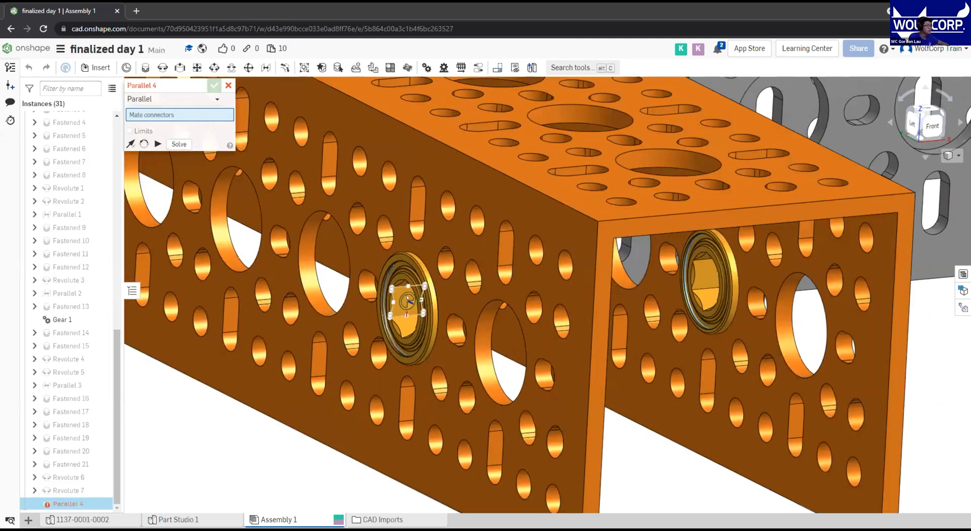
{"action": "scroll", "coordinate": [409, 301], "scroll_direction": "up", "scroll_amount": 2}
{"action": "left_click", "coordinate": [409, 299]}
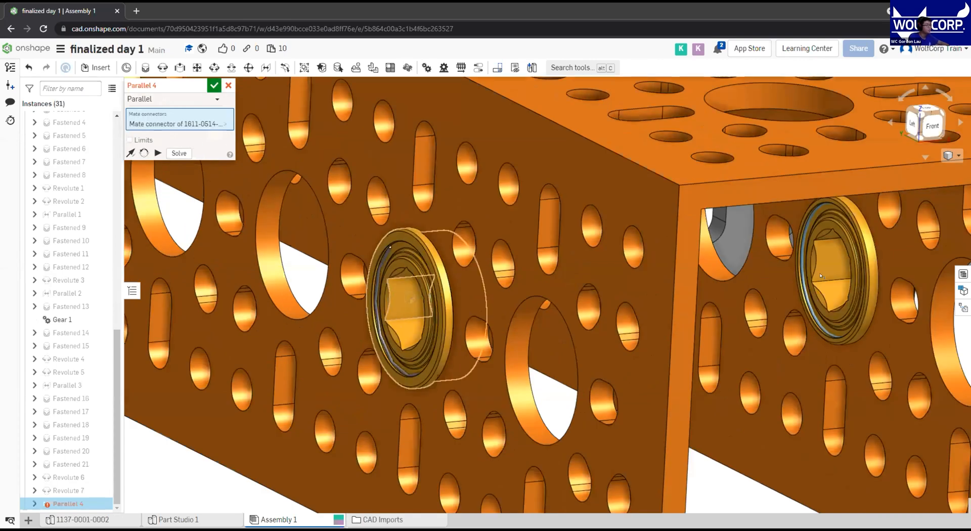
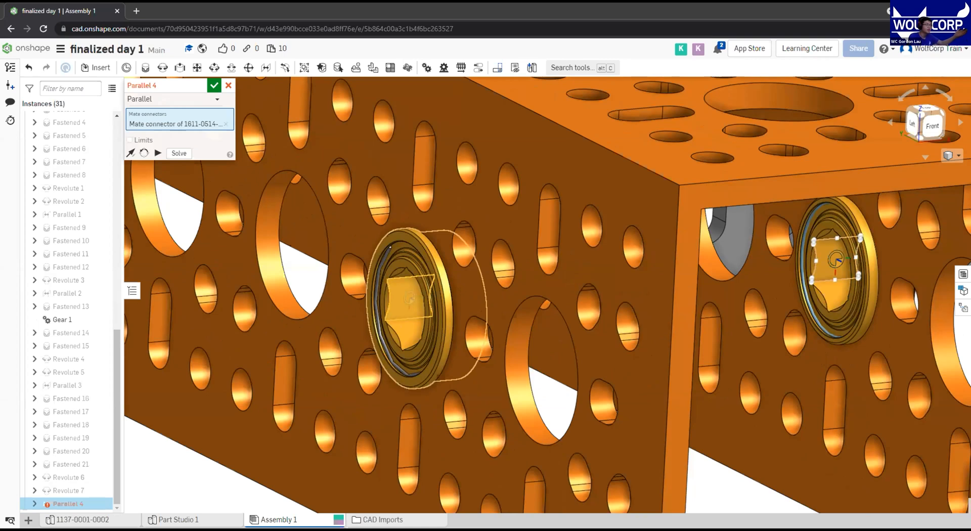
{"action": "left_click", "coordinate": [843, 286]}
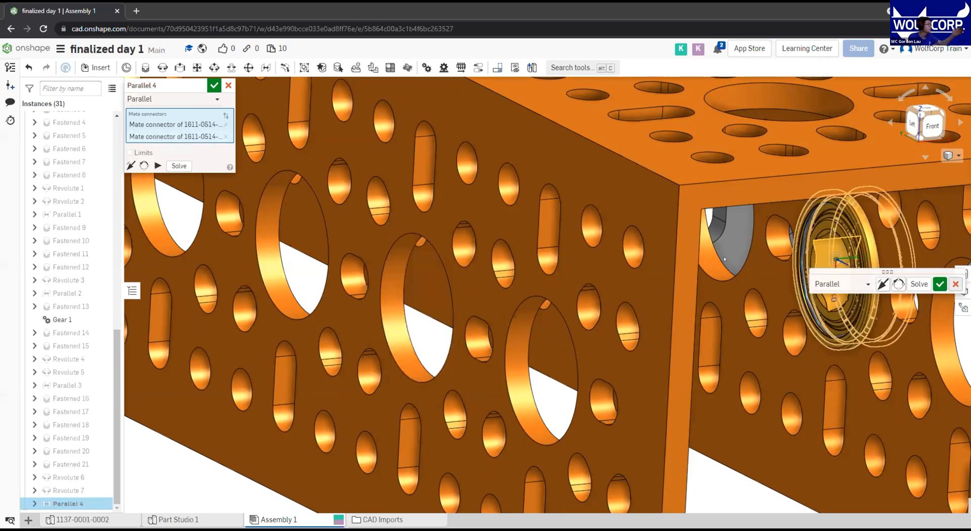
{"action": "key", "text": "Return"}
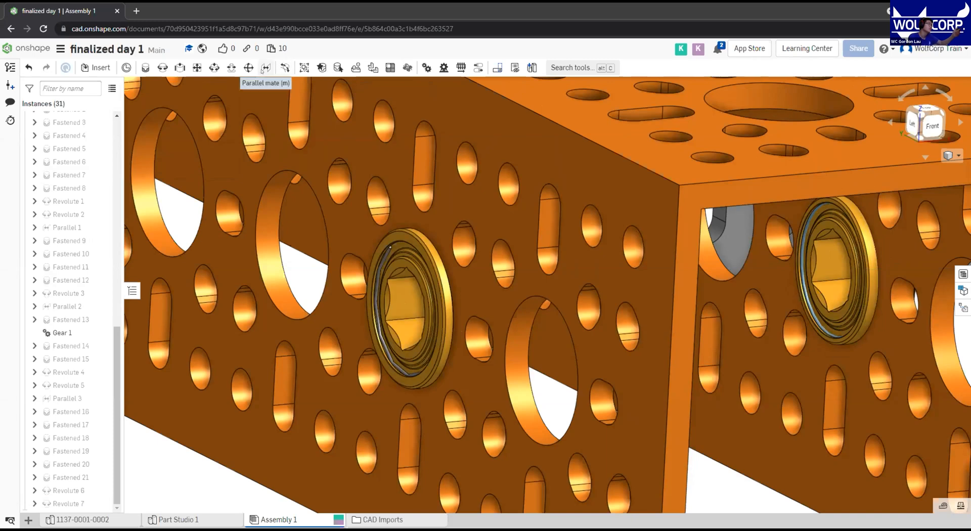
{"action": "left_click", "coordinate": [411, 298]}
{"action": "key", "text": "Escape"}
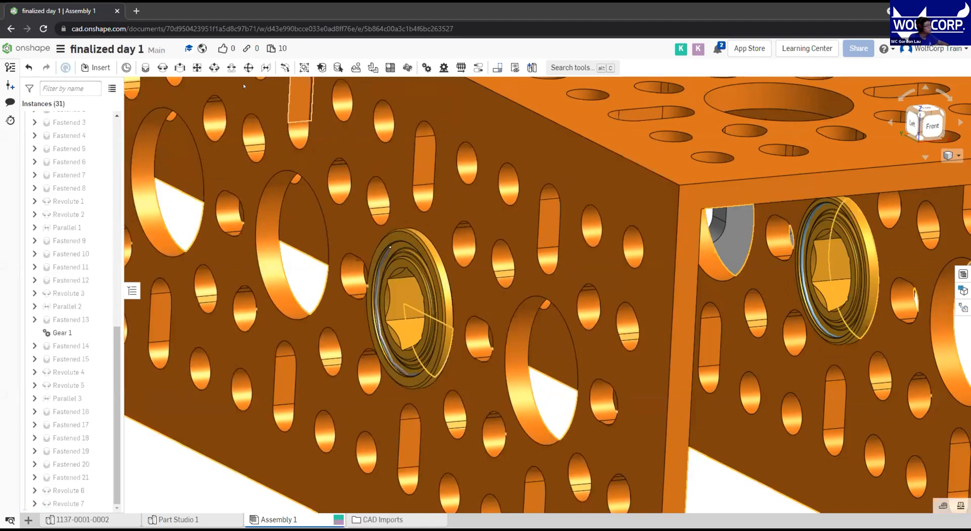
Retry the parallel mate between the two bearings' hex bores, then undo it
{"action": "left_click", "coordinate": [399, 291]}
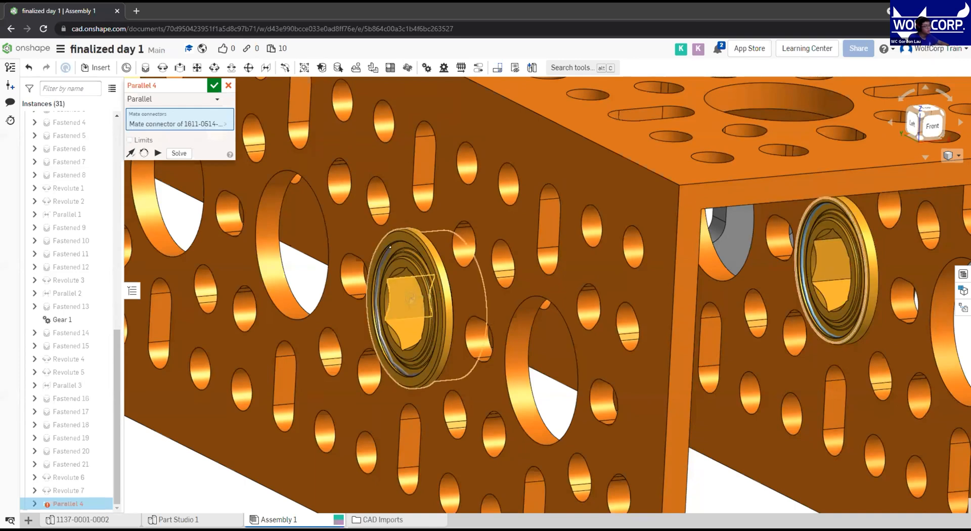
{"action": "left_click", "coordinate": [810, 291]}
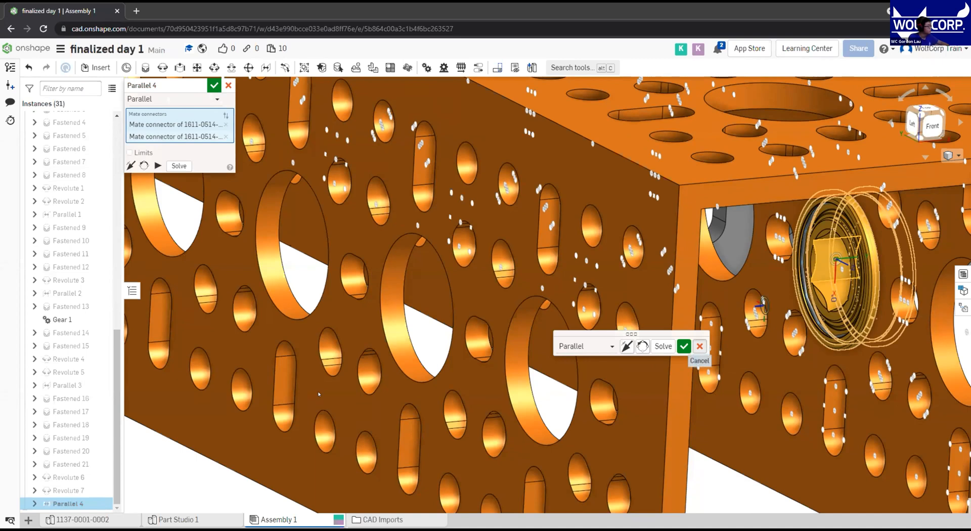
{"action": "left_click", "coordinate": [683, 347]}
{"action": "key", "text": "ctrl+z"}
Examine the two bearings in the channel and the loose sprocket, hub and hex shaft nearby
{"action": "scroll", "coordinate": [350, 439], "scroll_direction": "down", "scroll_amount": 4}
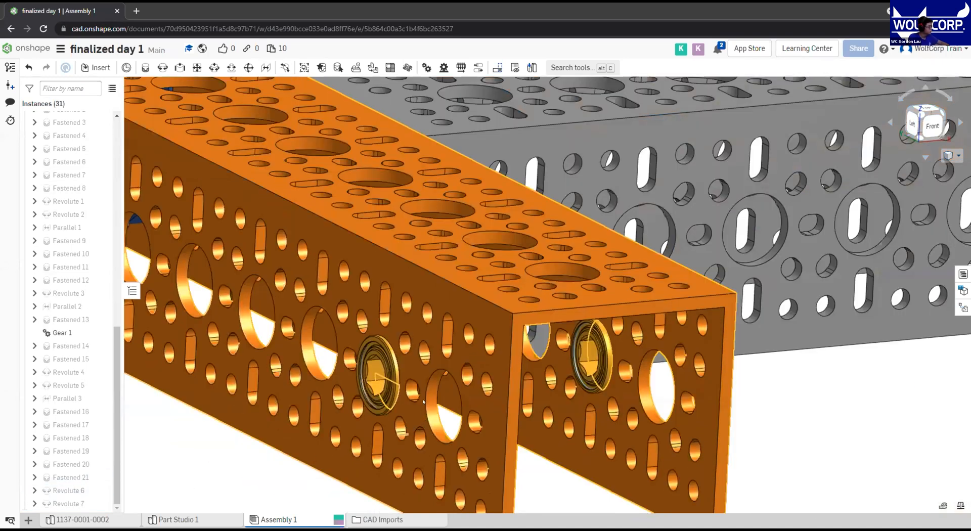
{"action": "middle_click_drag", "start_coordinate": [461, 470], "coordinate": [456, 387]}
{"action": "scroll", "coordinate": [456, 387], "scroll_direction": "down", "scroll_amount": 5}
{"action": "scroll", "coordinate": [293, 105], "scroll_direction": "up", "scroll_amount": 6}
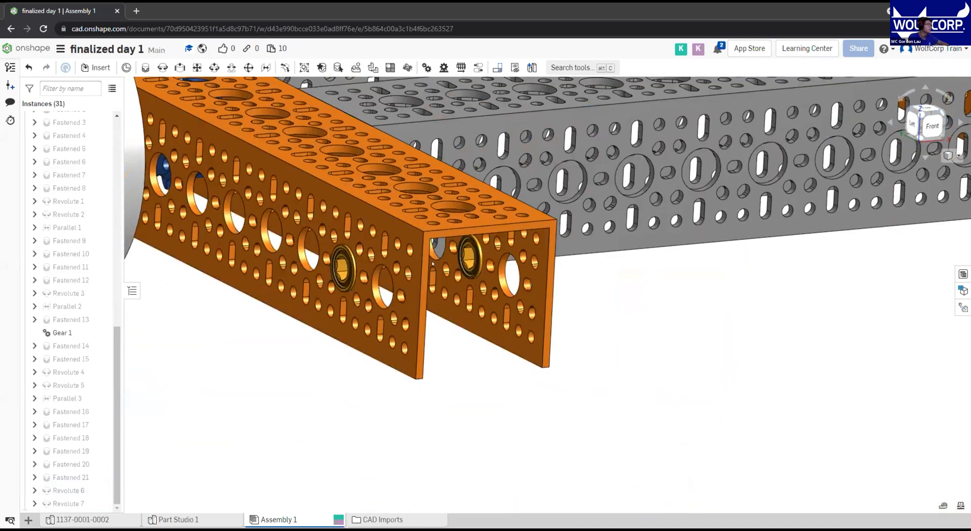
{"action": "scroll", "coordinate": [437, 278], "scroll_direction": "up", "scroll_amount": 8}
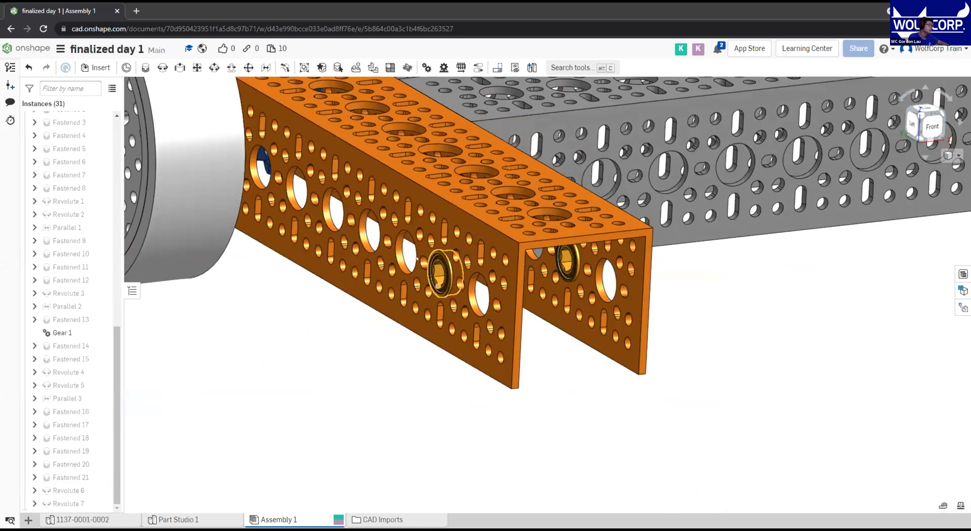
{"action": "scroll", "coordinate": [617, 290], "scroll_direction": "down", "scroll_amount": 5}
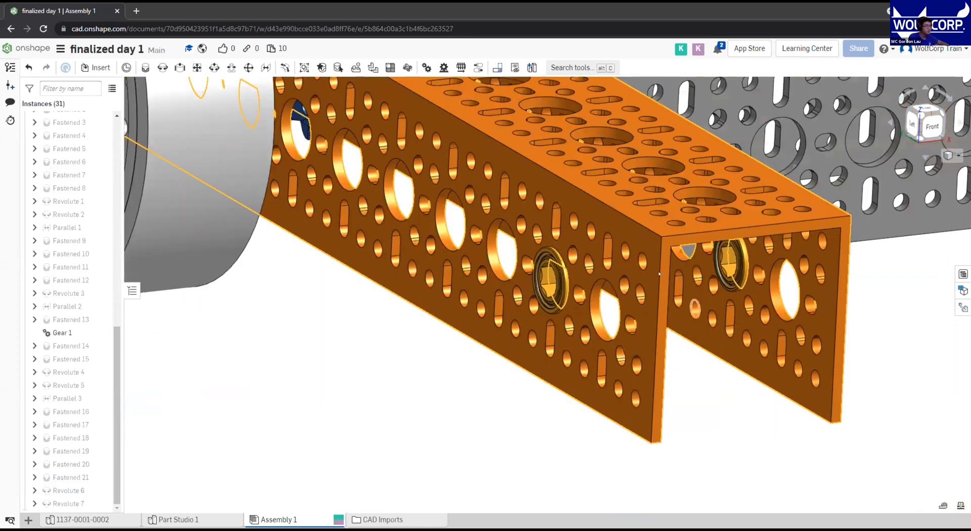
{"action": "middle_click_drag", "start_coordinate": [935, 390], "coordinate": [684, 257]}
{"action": "scroll", "coordinate": [684, 257], "scroll_direction": "down", "scroll_amount": 4}
{"action": "middle_click_drag", "start_coordinate": [895, 376], "coordinate": [538, 196]}
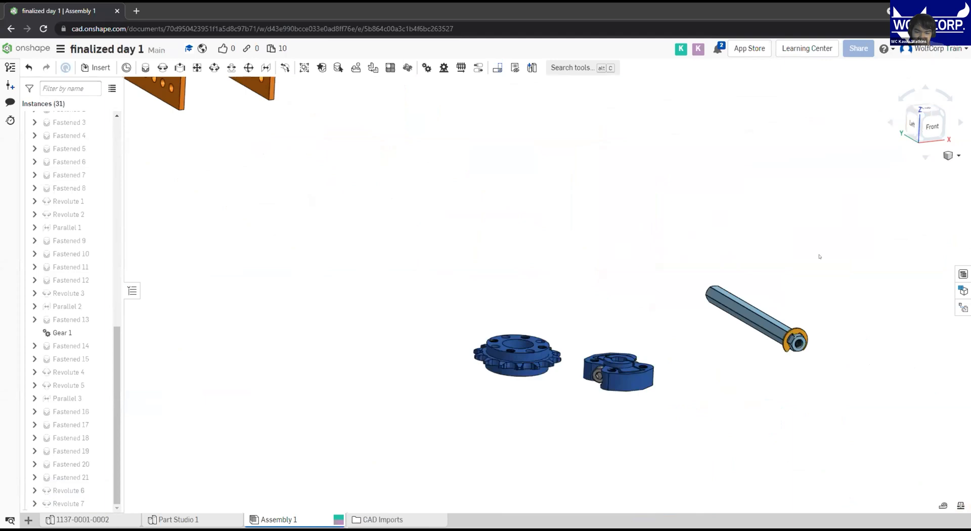
{"action": "scroll", "coordinate": [570, 283], "scroll_direction": "up", "scroll_amount": 2}
{"action": "middle_click_drag", "start_coordinate": [414, 217], "coordinate": [692, 312]}
{"action": "middle_click_drag", "start_coordinate": [512, 210], "coordinate": [735, 352]}
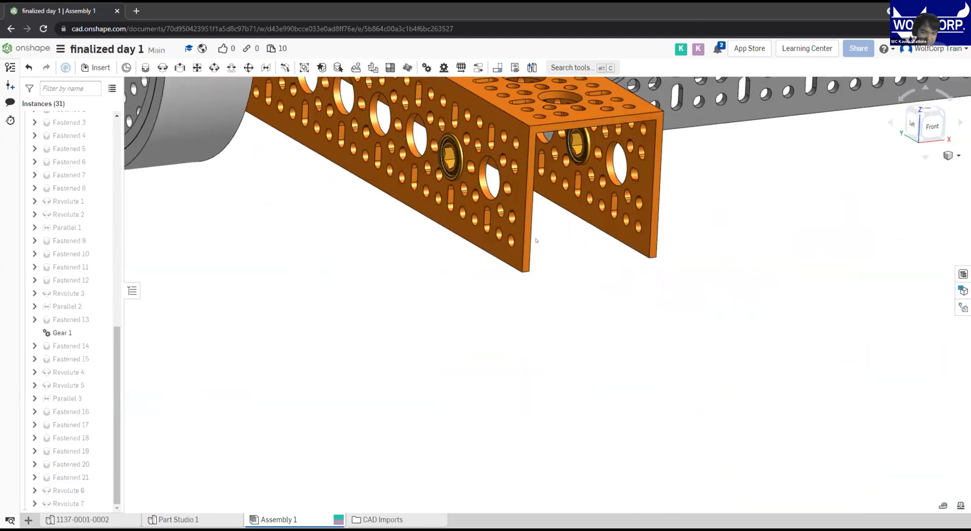
{"action": "middle_click_drag", "start_coordinate": [542, 249], "coordinate": [698, 356]}
{"action": "scroll", "coordinate": [625, 281], "scroll_direction": "up", "scroll_amount": 3}
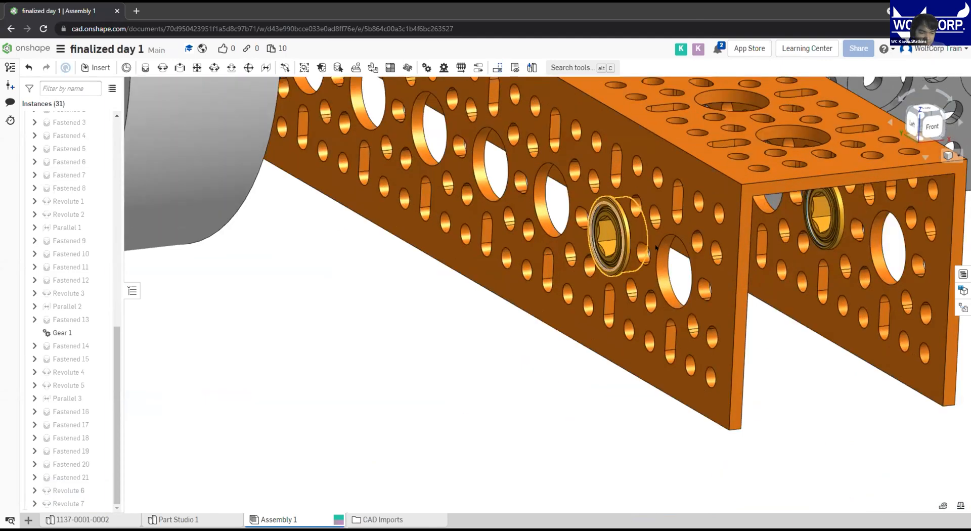
{"action": "middle_click_drag", "start_coordinate": [625, 281], "coordinate": [616, 340]}
{"action": "left_click", "coordinate": [264, 68]}
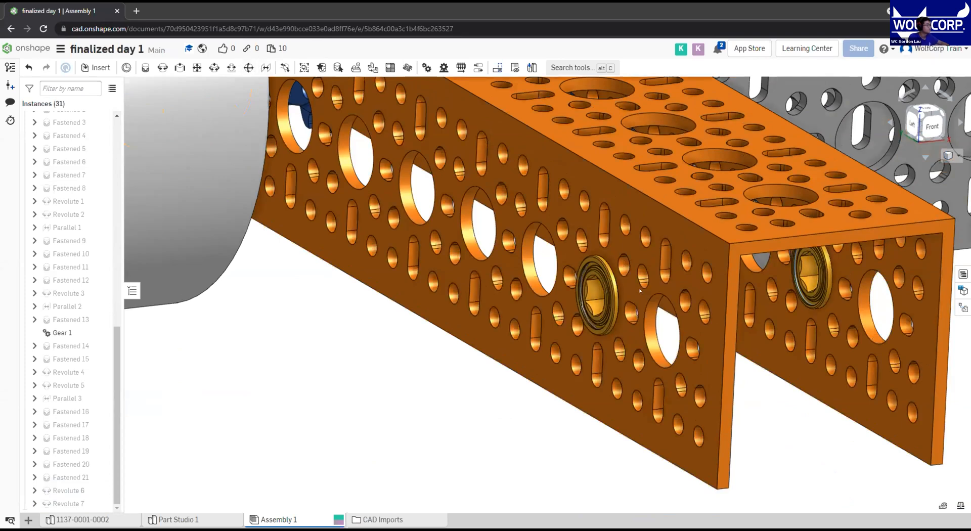
{"action": "scroll", "coordinate": [645, 289], "scroll_direction": "up", "scroll_amount": 4}
{"action": "scroll", "coordinate": [546, 281], "scroll_direction": "up", "scroll_amount": 5}
{"action": "scroll", "coordinate": [593, 282], "scroll_direction": "down", "scroll_amount": 7}
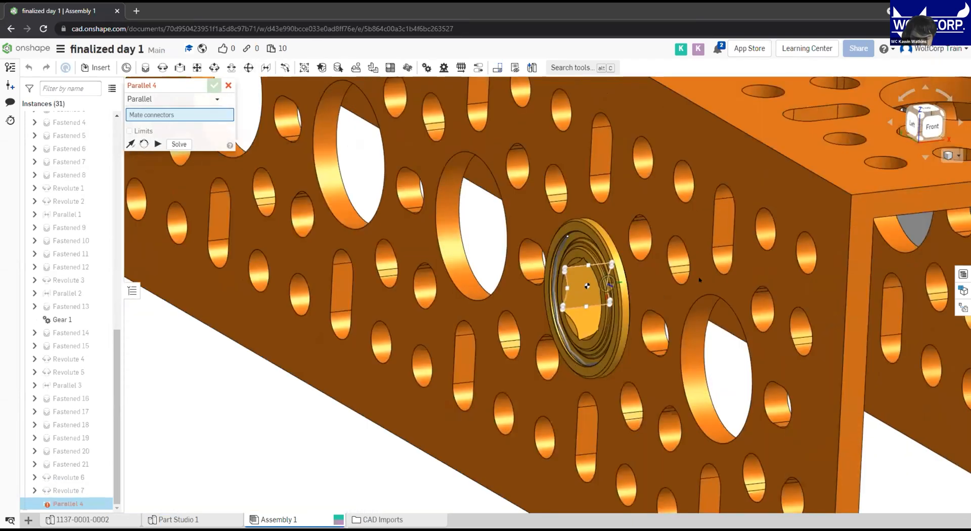
{"action": "middle_click_drag", "start_coordinate": [779, 247], "coordinate": [628, 227]}
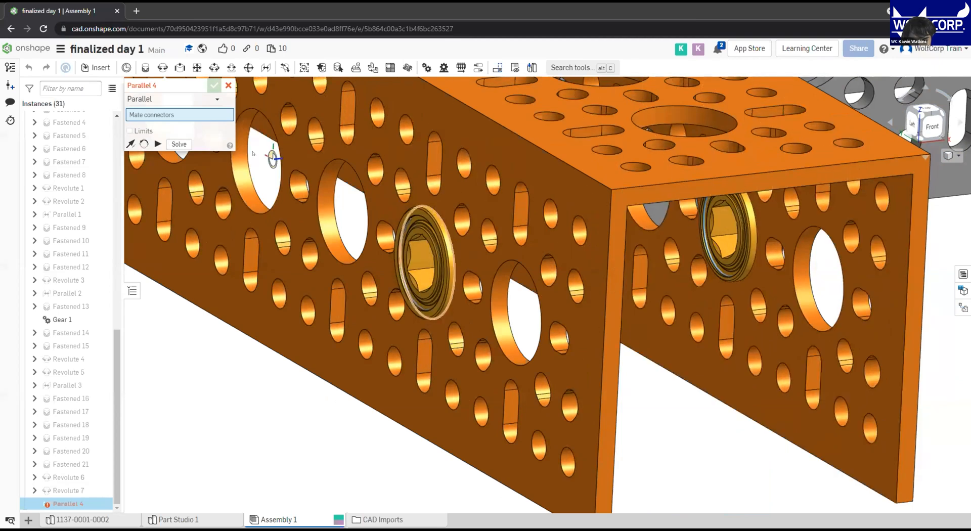
{"action": "left_click", "coordinate": [228, 86]}
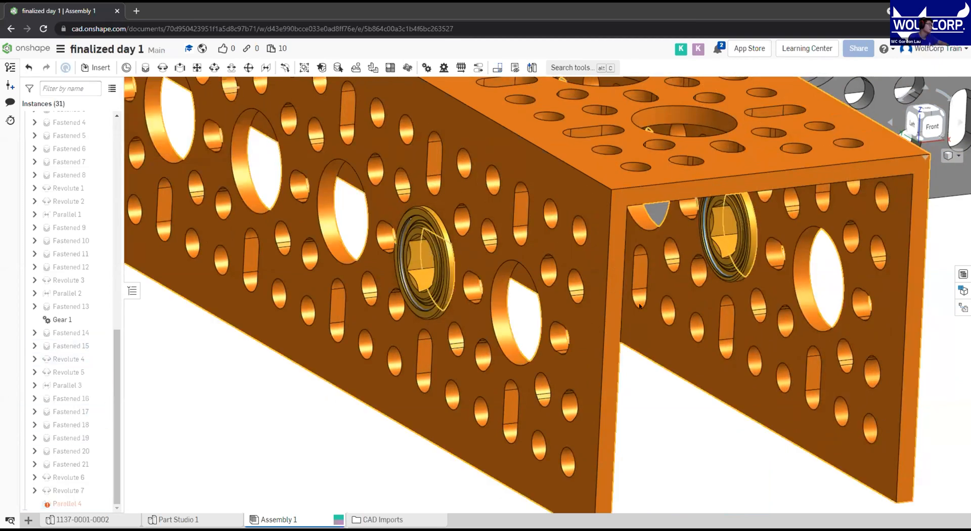
Start a fastened mate for the loose hex shaft with the retaining clip
{"action": "key", "text": "f"}
{"action": "middle_click_drag", "start_coordinate": [342, 183], "coordinate": [228, 101]}
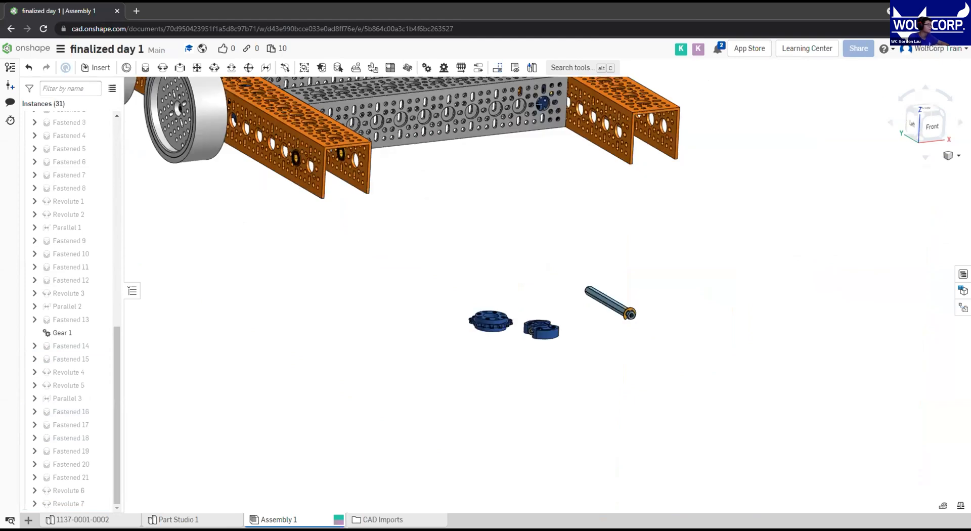
{"action": "scroll", "coordinate": [229, 101], "scroll_direction": "up", "scroll_amount": 5}
{"action": "scroll", "coordinate": [626, 270], "scroll_direction": "down", "scroll_amount": 3}
{"action": "middle_click_drag", "start_coordinate": [965, 478], "coordinate": [696, 386]}
{"action": "scroll", "coordinate": [682, 385], "scroll_direction": "up", "scroll_amount": 5}
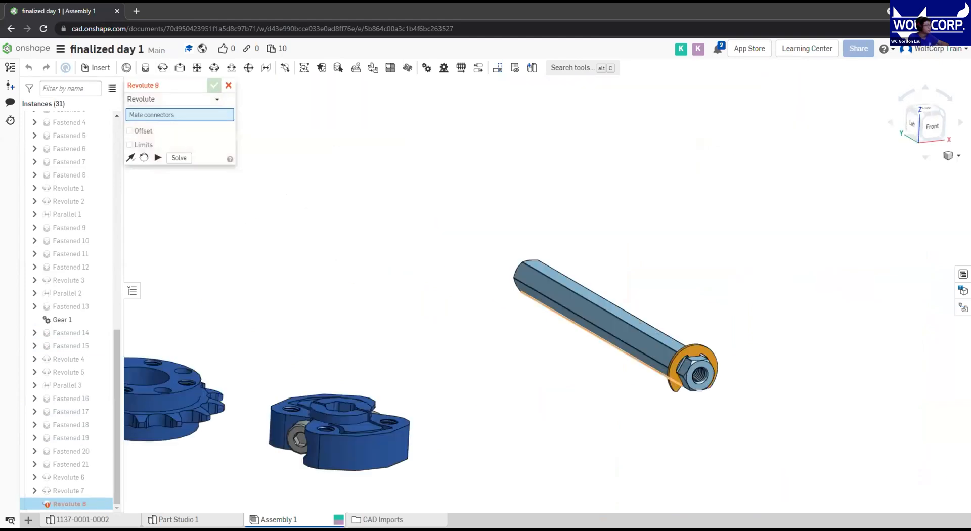
{"action": "left_click", "coordinate": [145, 68]}
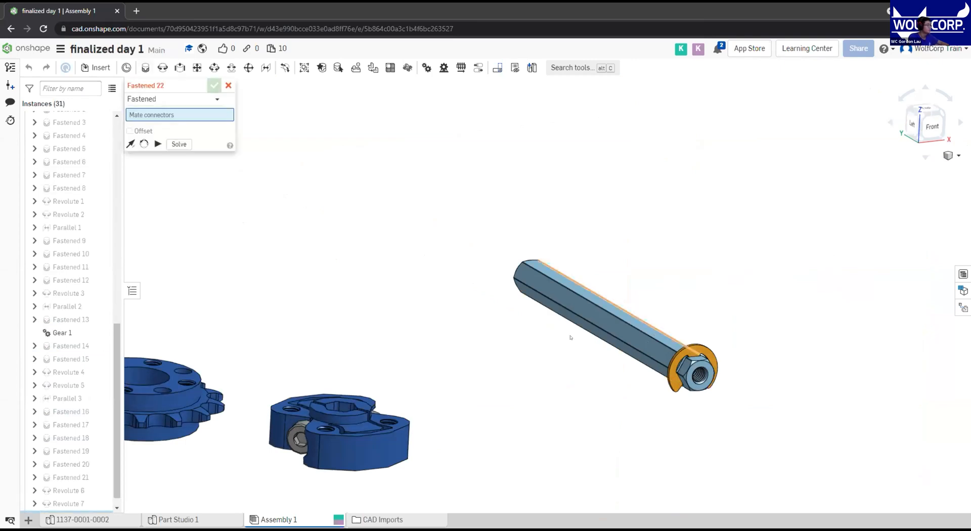
Examine the retaining clip and the end of the hex shaft for a suitable mating point
{"action": "right_click_drag", "start_coordinate": [593, 362], "coordinate": [592, 362]}
{"action": "middle_click_drag", "start_coordinate": [553, 306], "coordinate": [603, 322]}
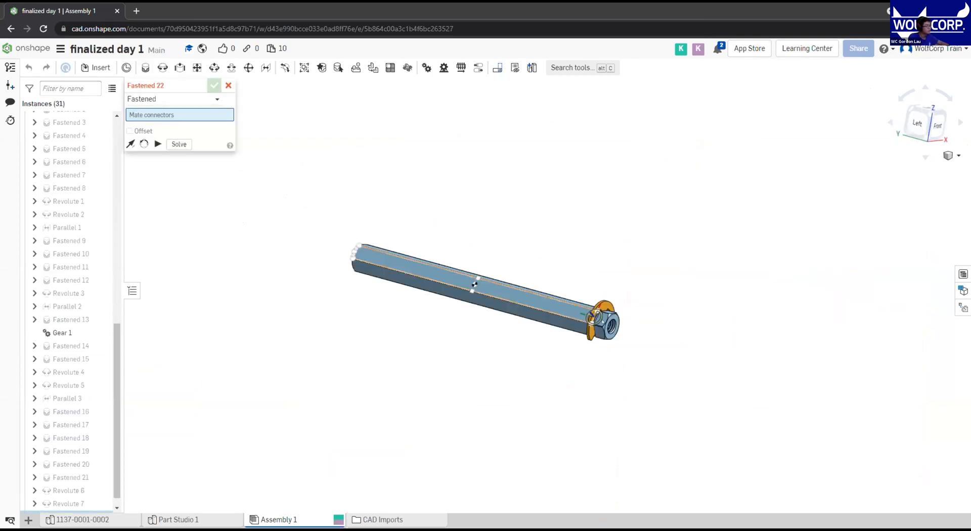
{"action": "scroll", "coordinate": [610, 330], "scroll_direction": "up", "scroll_amount": 5}
{"action": "right_click_drag", "start_coordinate": [619, 352], "coordinate": [627, 362]}
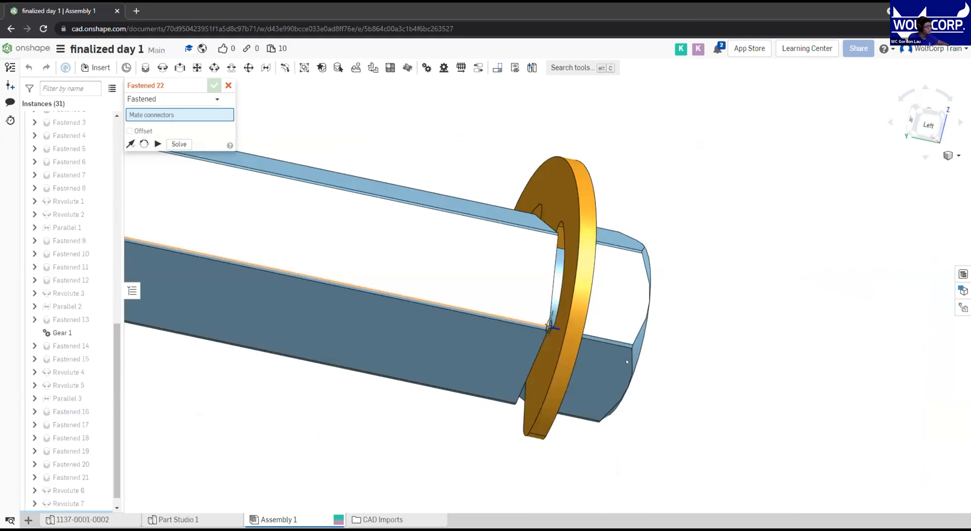
{"action": "right_click_drag", "start_coordinate": [608, 329], "coordinate": [643, 297]}
{"action": "scroll", "coordinate": [627, 307], "scroll_direction": "up", "scroll_amount": 3}
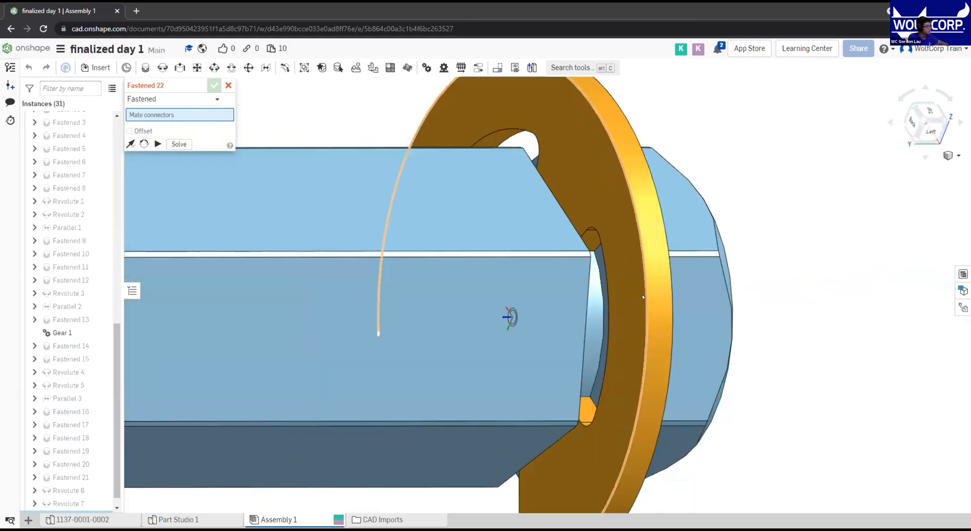
{"action": "scroll", "coordinate": [641, 297], "scroll_direction": "down", "scroll_amount": 2}
{"action": "scroll", "coordinate": [633, 316], "scroll_direction": "down", "scroll_amount": 5}
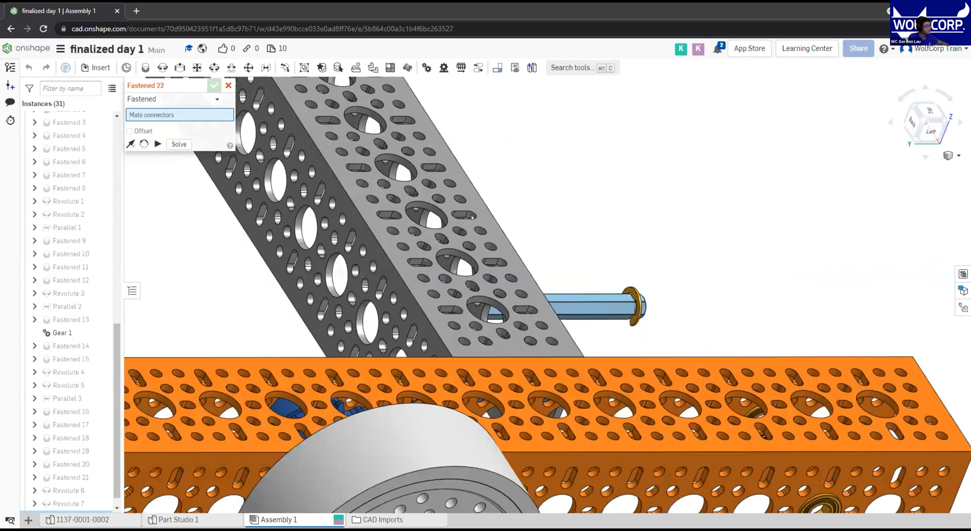
Inspect the bearings in the wheeled channel, focusing on the hex bore of the inner-wall bearing as the shaft's mating location
{"action": "middle_click_drag", "start_coordinate": [650, 319], "coordinate": [463, 195]}
{"action": "right_click_drag", "start_coordinate": [503, 243], "coordinate": [665, 160]}
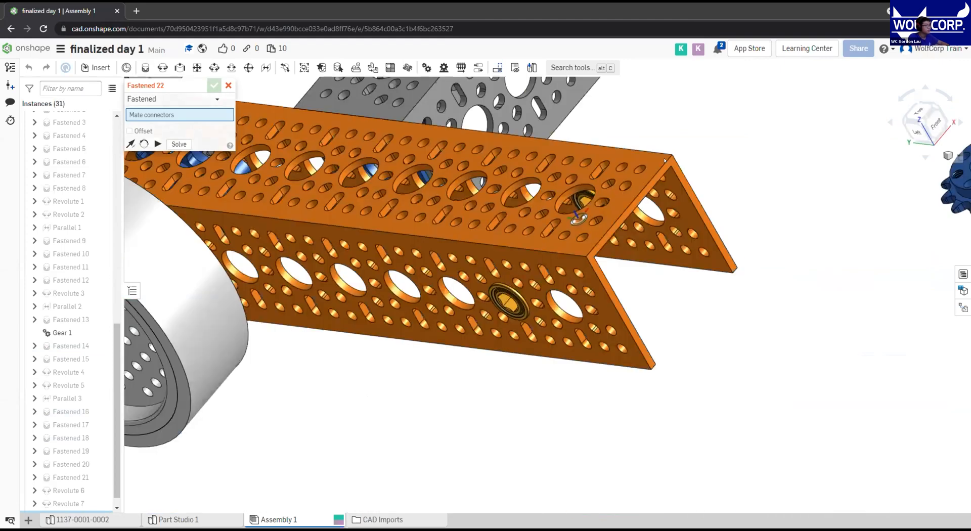
{"action": "right_click_drag", "start_coordinate": [577, 264], "coordinate": [471, 307]}
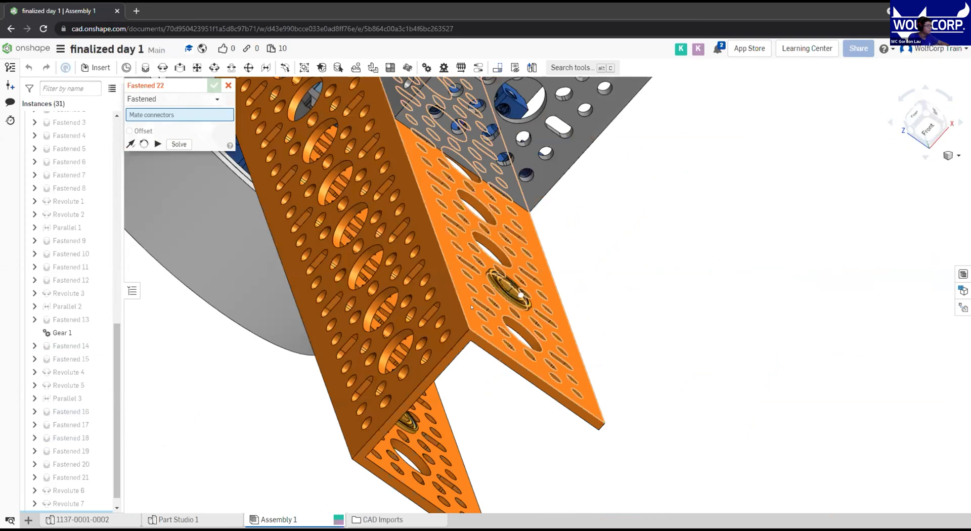
{"action": "scroll", "coordinate": [487, 307], "scroll_direction": "up", "scroll_amount": 5}
{"action": "scroll", "coordinate": [511, 319], "scroll_direction": "up", "scroll_amount": 3}
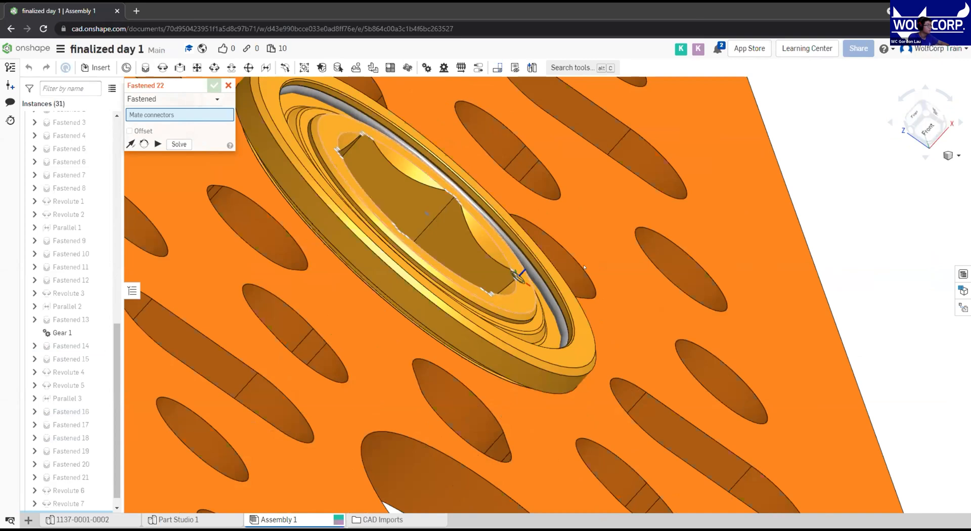
{"action": "scroll", "coordinate": [494, 263], "scroll_direction": "down", "scroll_amount": 5}
Compare the shaft's clip face with the outer-wall bearing to find matching points for the fastened mate
{"action": "middle_click_drag", "start_coordinate": [681, 242], "coordinate": [350, 308]}
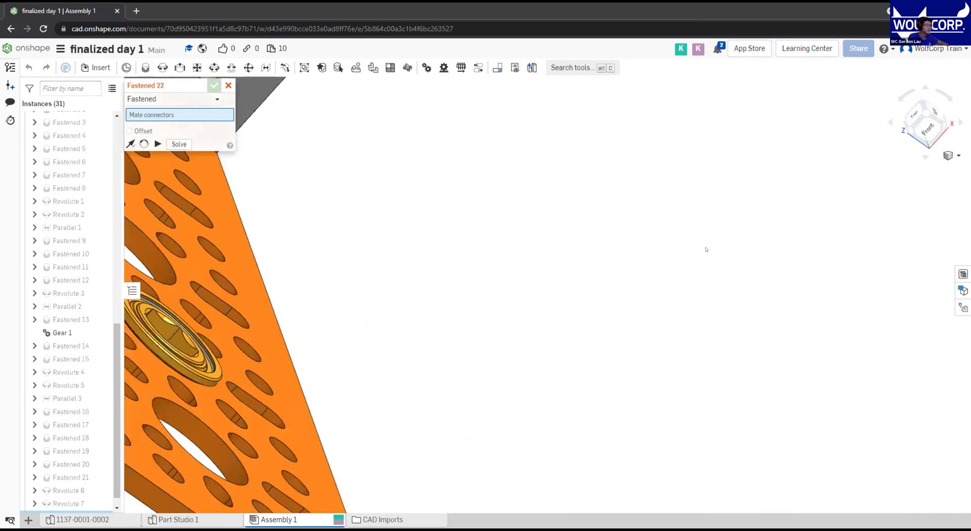
{"action": "scroll", "coordinate": [618, 248], "scroll_direction": "down", "scroll_amount": 5}
{"action": "right_click_drag", "start_coordinate": [810, 209], "coordinate": [600, 288]}
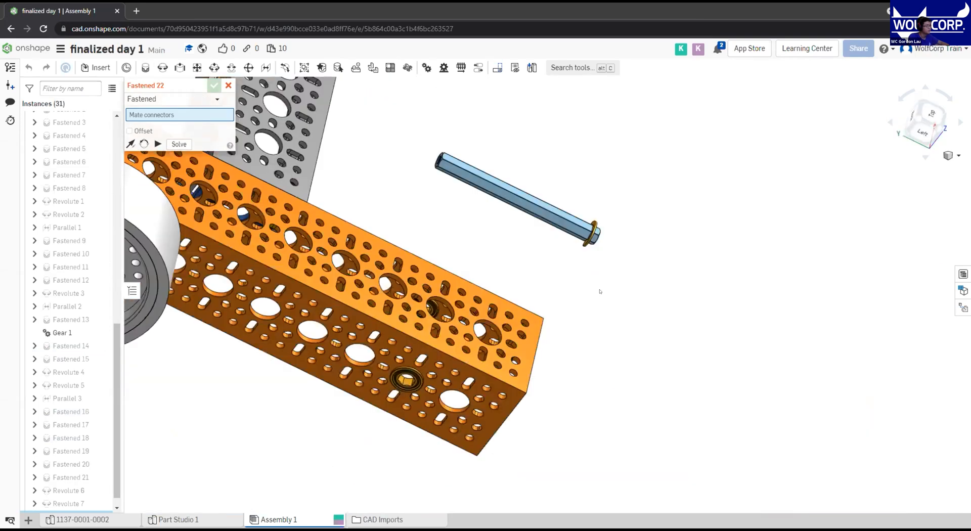
{"action": "scroll", "coordinate": [496, 435], "scroll_direction": "up", "scroll_amount": 5}
{"action": "scroll", "coordinate": [496, 437], "scroll_direction": "up", "scroll_amount": 5}
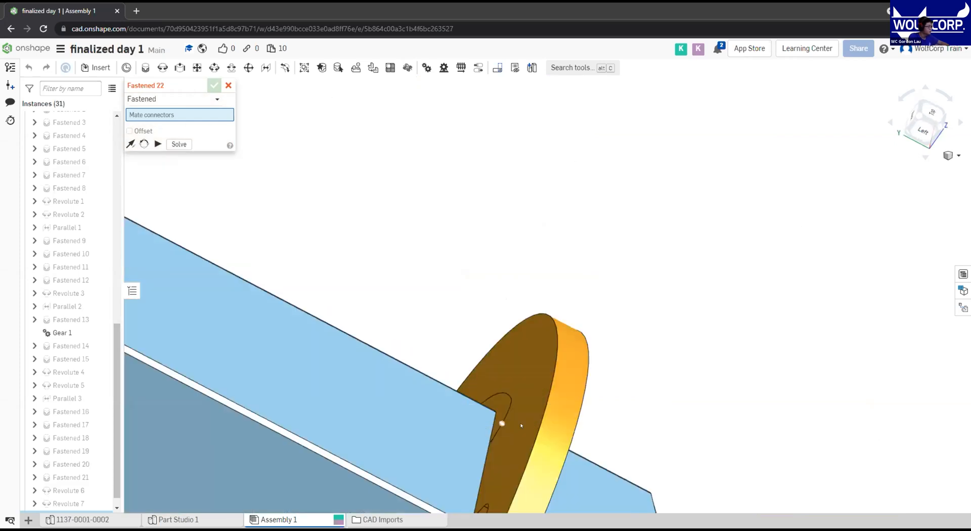
{"action": "scroll", "coordinate": [527, 417], "scroll_direction": "up", "scroll_amount": 5}
{"action": "scroll", "coordinate": [527, 404], "scroll_direction": "down", "scroll_amount": 4}
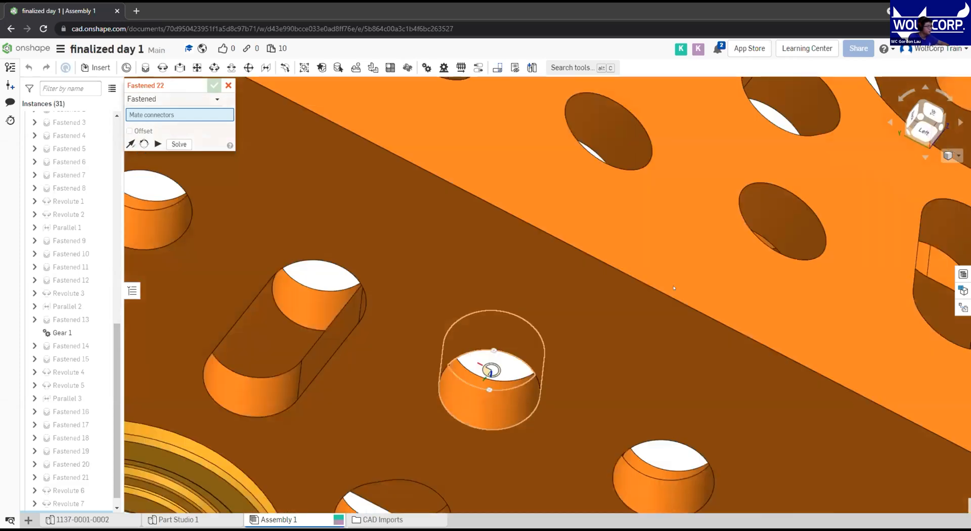
Fasten the loose hex shaft by its retaining-clip end to the centre of the flanged hex bearing on the orange channel
{"action": "scroll", "coordinate": [531, 402], "scroll_direction": "down", "scroll_amount": 5}
{"action": "middle_click_drag", "start_coordinate": [681, 231], "coordinate": [594, 298]}
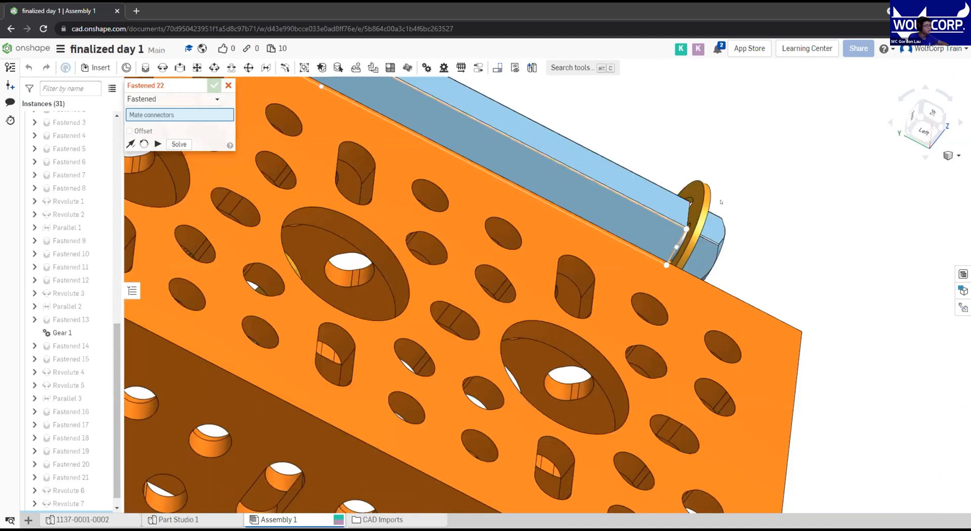
{"action": "scroll", "coordinate": [721, 202], "scroll_direction": "up", "scroll_amount": 3}
{"action": "left_click", "coordinate": [721, 202]}
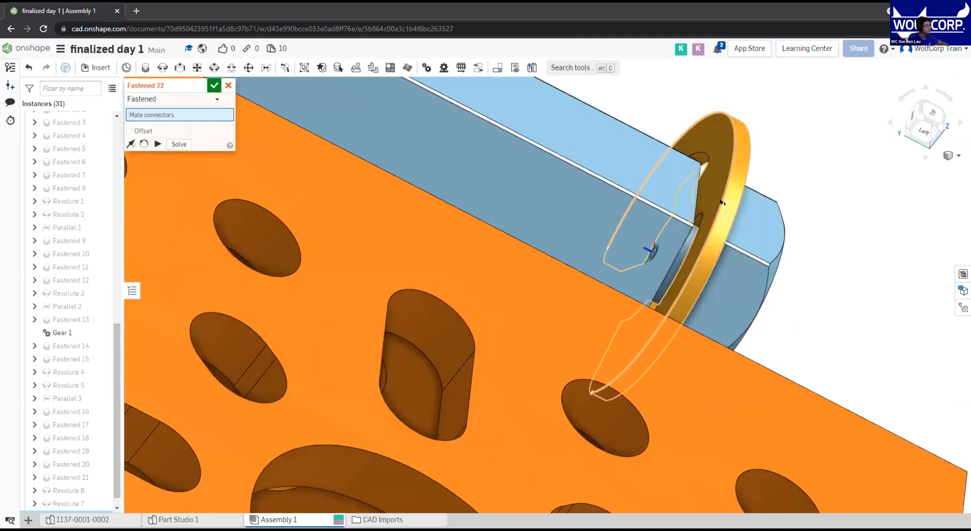
{"action": "scroll", "coordinate": [704, 226], "scroll_direction": "down", "scroll_amount": 3}
{"action": "scroll", "coordinate": [706, 299], "scroll_direction": "down", "scroll_amount": 5}
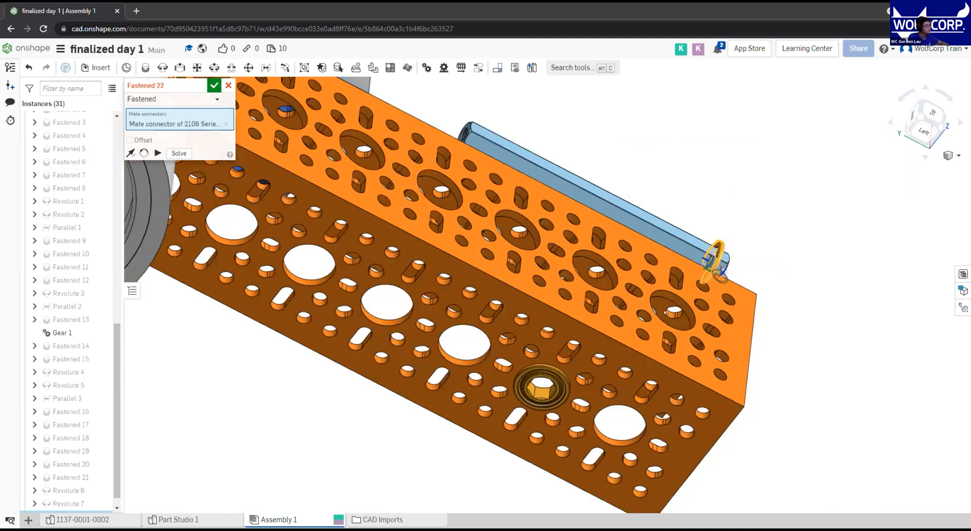
{"action": "right_click_drag", "start_coordinate": [633, 314], "coordinate": [445, 344]}
{"action": "scroll", "coordinate": [754, 213], "scroll_direction": "up", "scroll_amount": 3}
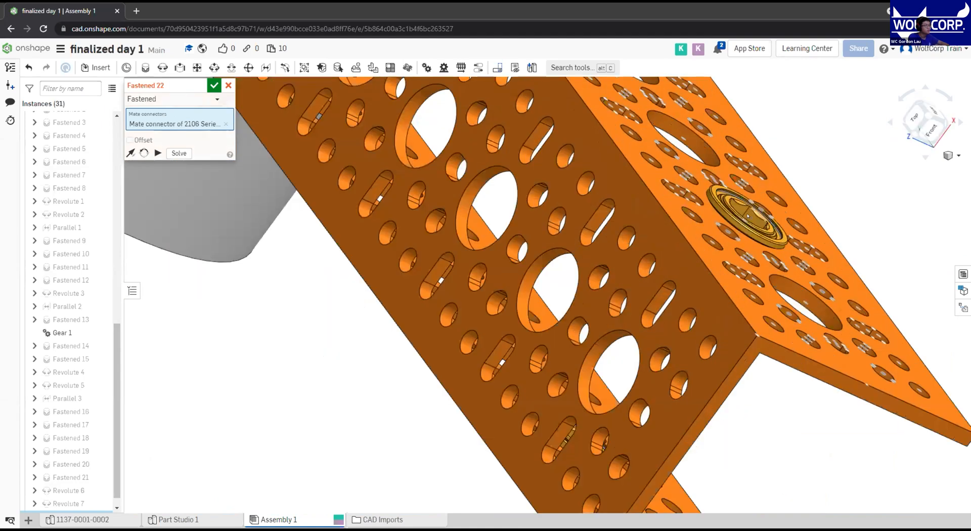
{"action": "scroll", "coordinate": [752, 232], "scroll_direction": "up", "scroll_amount": 4}
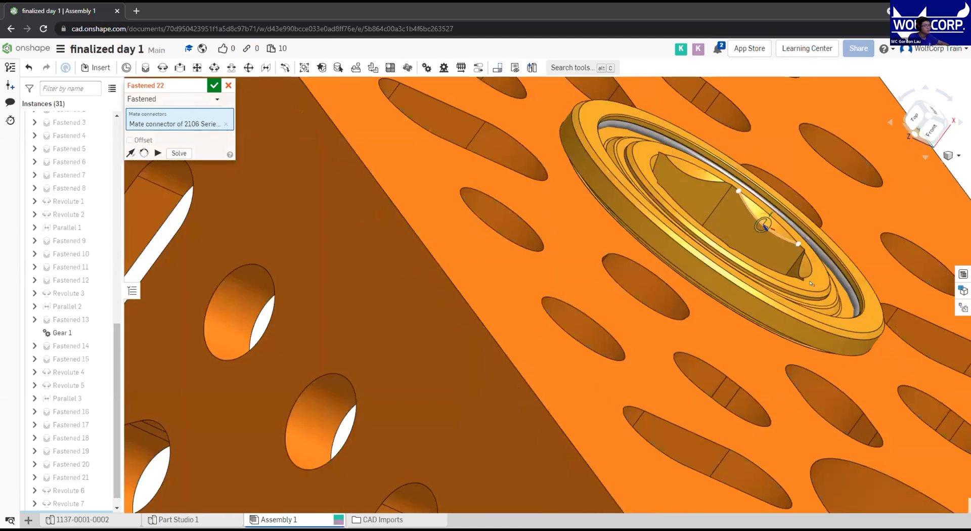
{"action": "left_click", "coordinate": [842, 319]}
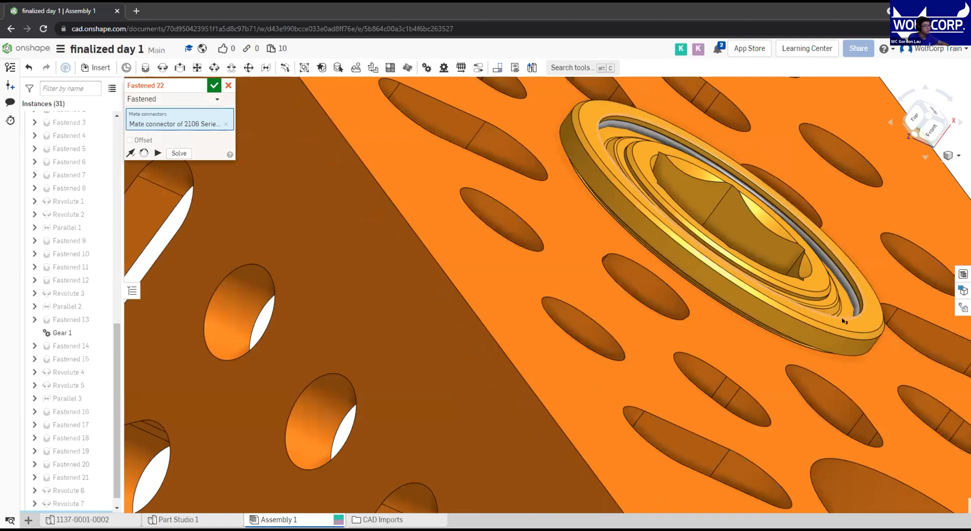
{"action": "left_click", "coordinate": [725, 296]}
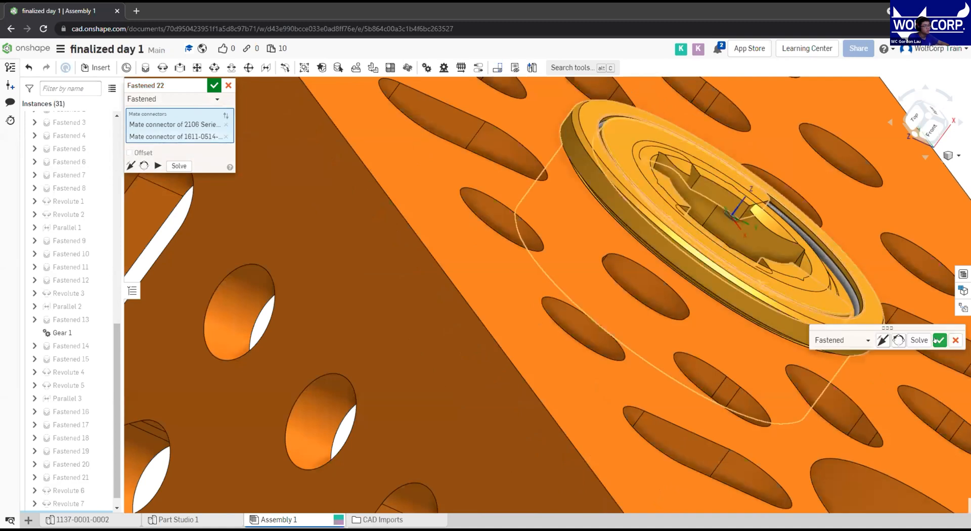
{"action": "key", "text": "Return"}
{"action": "scroll", "coordinate": [803, 315], "scroll_direction": "down", "scroll_amount": 5}
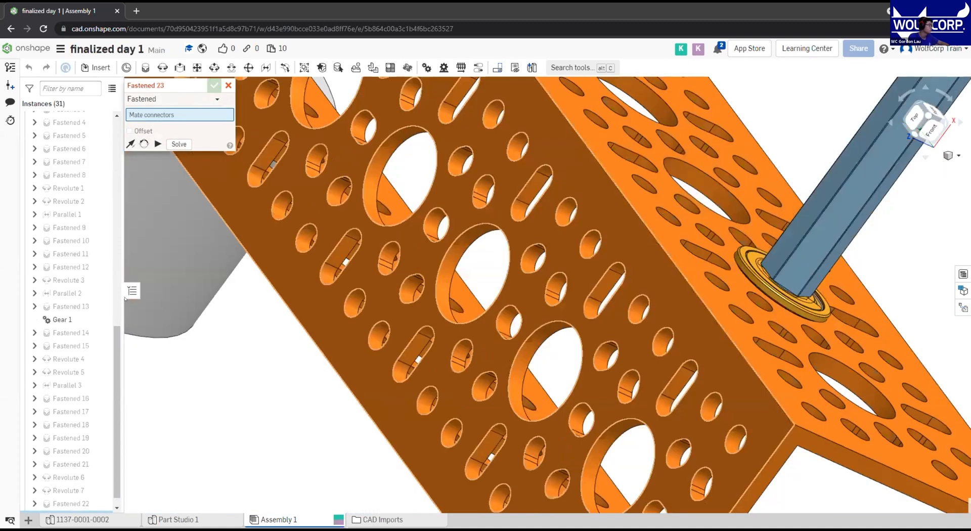
{"action": "key", "text": "Escape"}
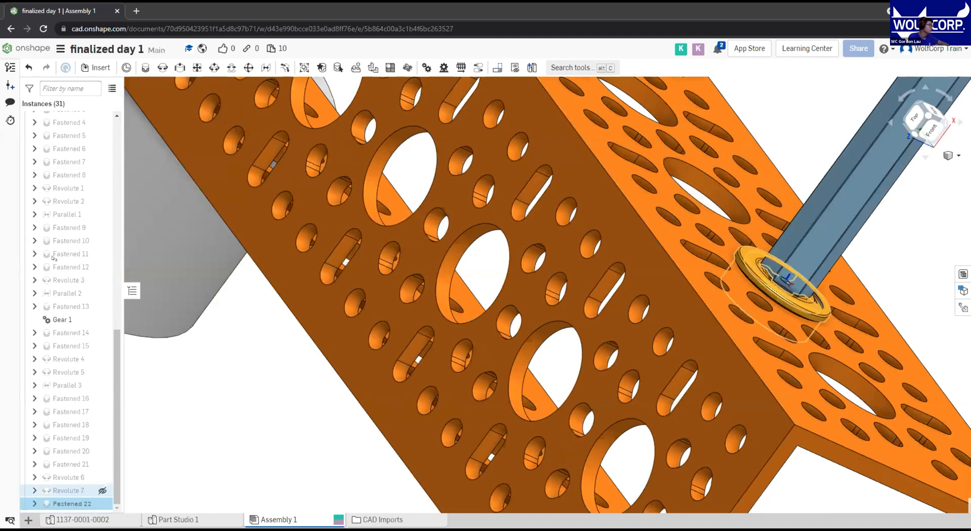
Flip the primary axis of the shaft-to-bearing fastened mate so the hex shaft runs through the orange channel
{"action": "left_click", "coordinate": [131, 166]}
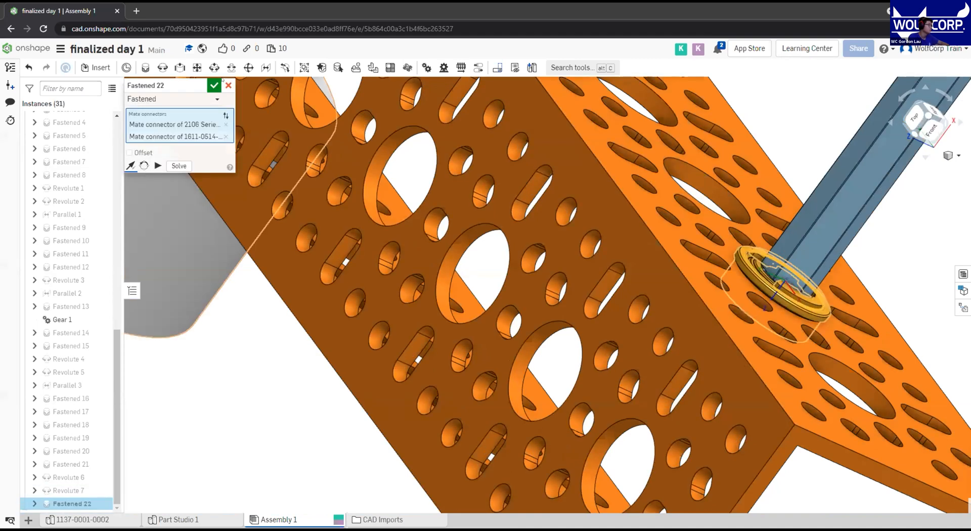
{"action": "left_click", "coordinate": [211, 84]}
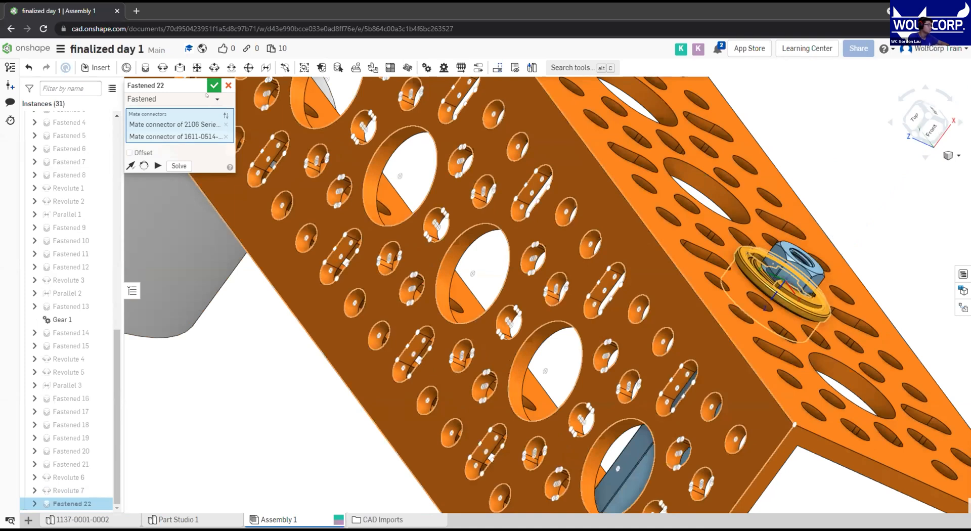
{"action": "scroll", "coordinate": [513, 263], "scroll_direction": "down", "scroll_amount": 5}
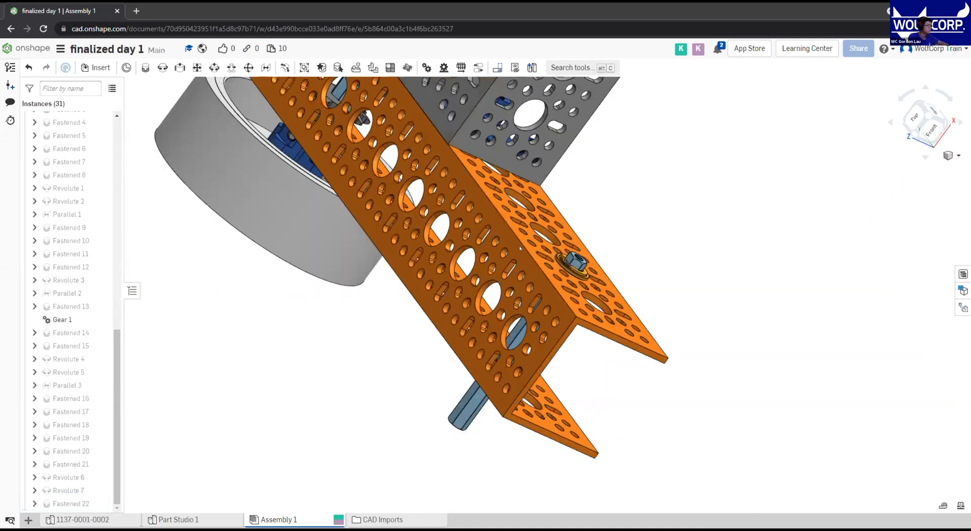
Test the hex shaft's movement in its bearings by turning it about 115 degrees
{"action": "right_click_drag", "start_coordinate": [406, 297], "coordinate": [529, 283]}
{"action": "middle_click_drag", "start_coordinate": [205, 443], "coordinate": [313, 338]}
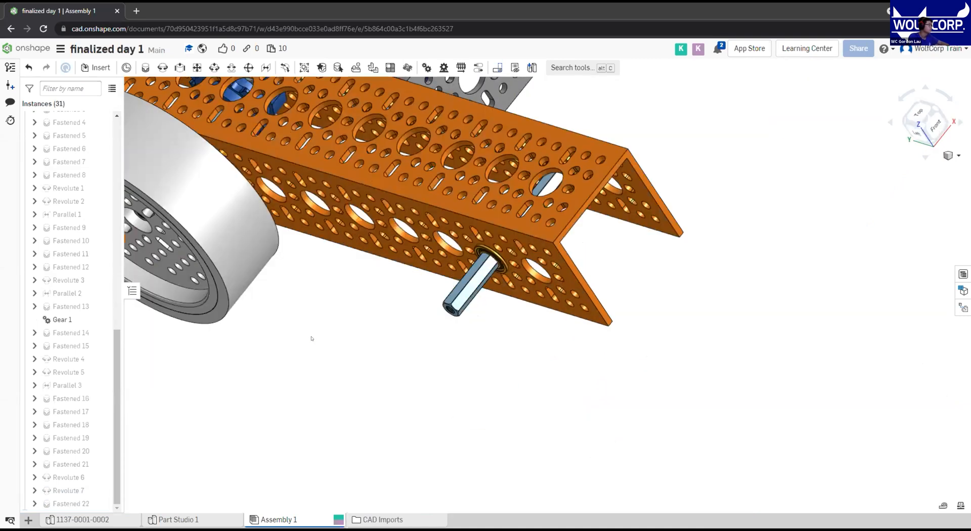
{"action": "scroll", "coordinate": [439, 354], "scroll_direction": "up", "scroll_amount": 3}
{"action": "right_click_drag", "start_coordinate": [592, 175], "coordinate": [587, 151]}
{"action": "scroll", "coordinate": [505, 216], "scroll_direction": "up", "scroll_amount": 3}
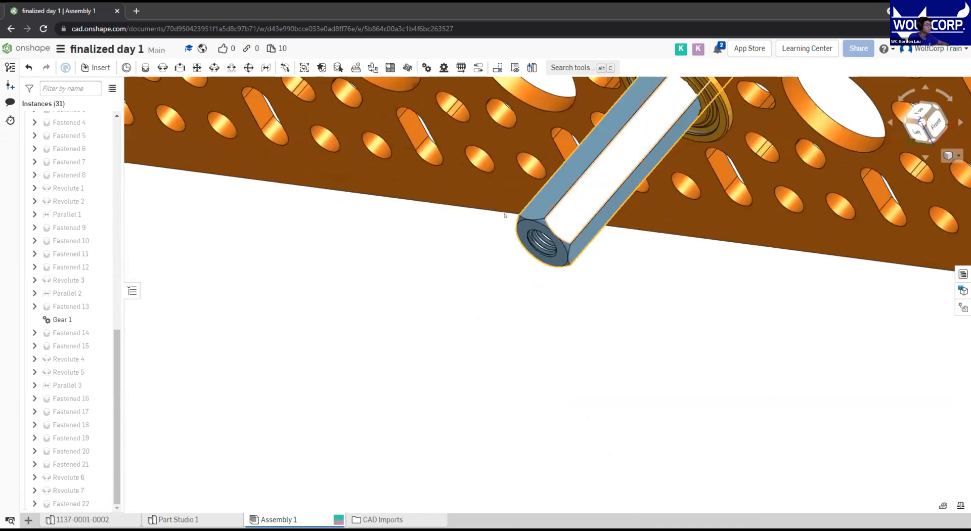
{"action": "scroll", "coordinate": [677, 172], "scroll_direction": "down", "scroll_amount": 3}
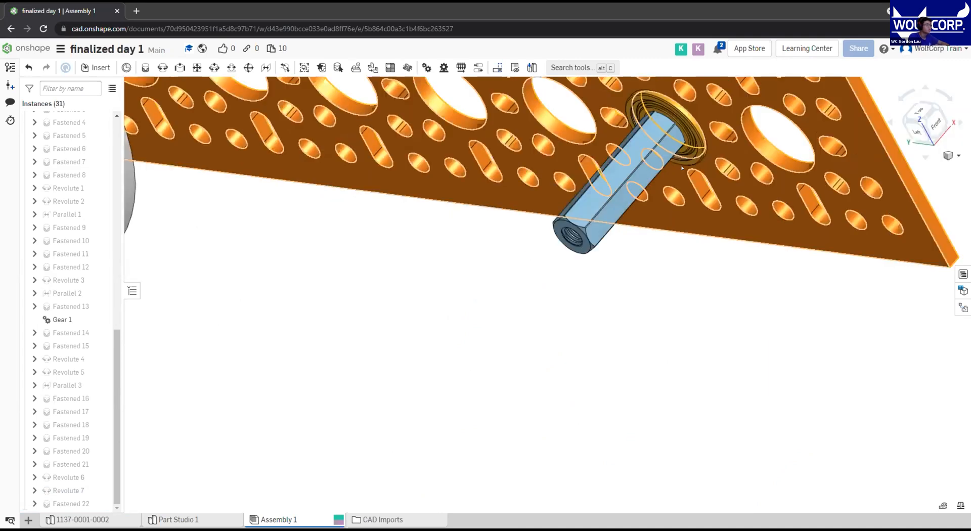
{"action": "right_click_drag", "start_coordinate": [691, 143], "coordinate": [635, 135]}
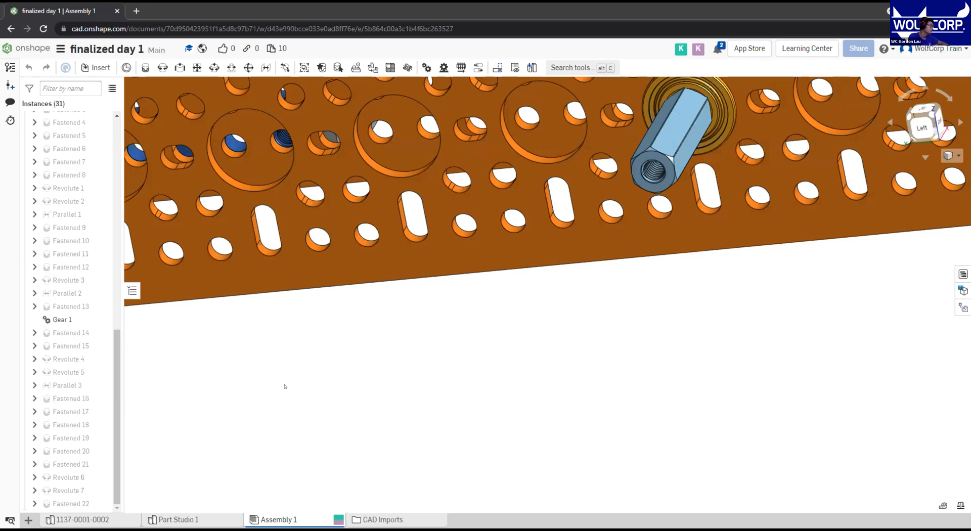
{"action": "left_click_drag", "start_coordinate": [685, 127], "coordinate": [661, 147]}
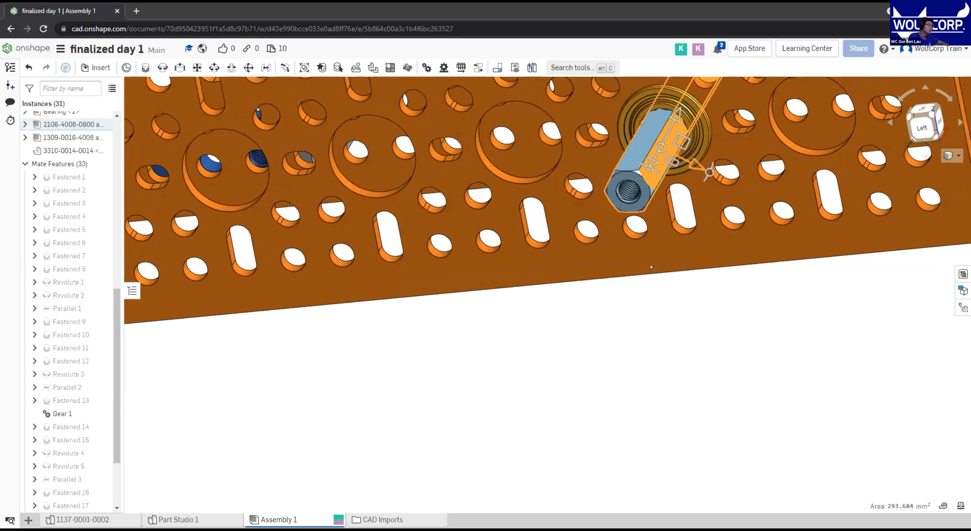
{"action": "left_click_drag", "start_coordinate": [652, 218], "coordinate": [602, 175]}
{"action": "left_click_drag", "start_coordinate": [650, 314], "coordinate": [667, 362]}
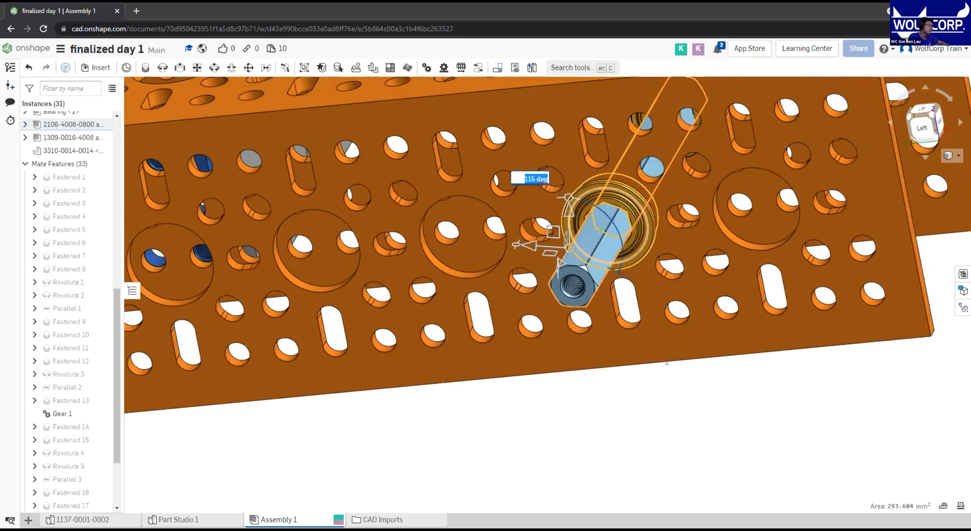
{"action": "key", "text": "Escape"}
{"action": "left_click", "coordinate": [618, 330]}
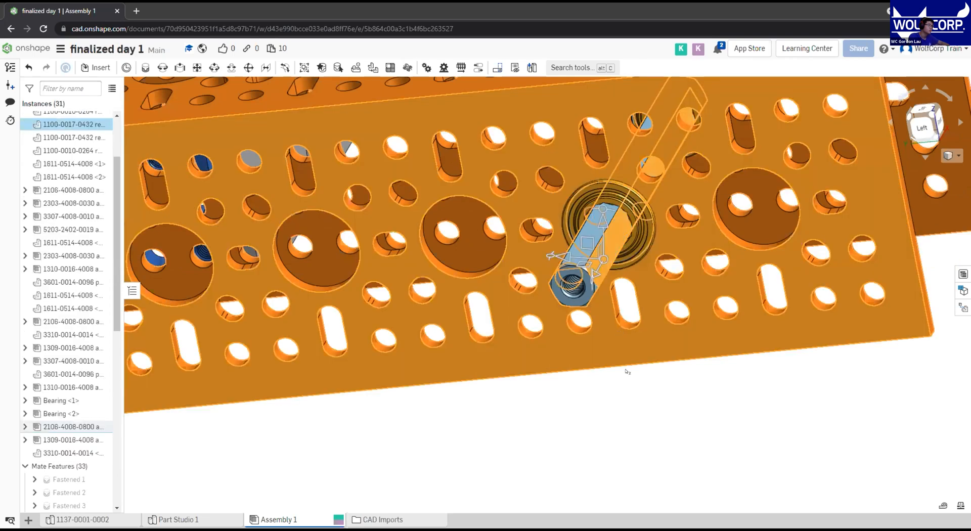
{"action": "key", "text": "Escape"}
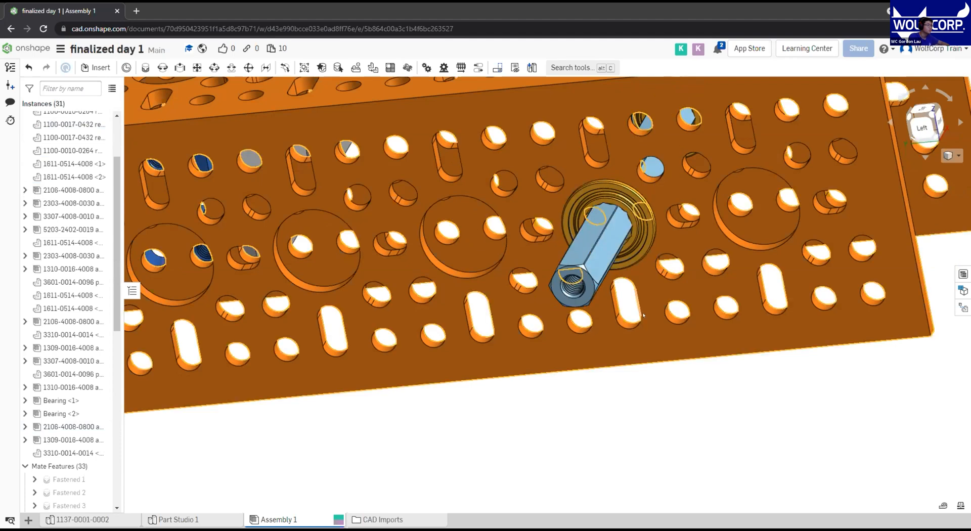
{"action": "right_click_drag", "start_coordinate": [648, 300], "coordinate": [636, 185]}
{"action": "right_click_drag", "start_coordinate": [611, 304], "coordinate": [473, 389]}
{"action": "scroll", "coordinate": [689, 305], "scroll_direction": "down", "scroll_amount": 5}
{"action": "right_click_drag", "start_coordinate": [538, 396], "coordinate": [334, 298]}
{"action": "scroll", "coordinate": [427, 343], "scroll_direction": "up", "scroll_amount": 6}
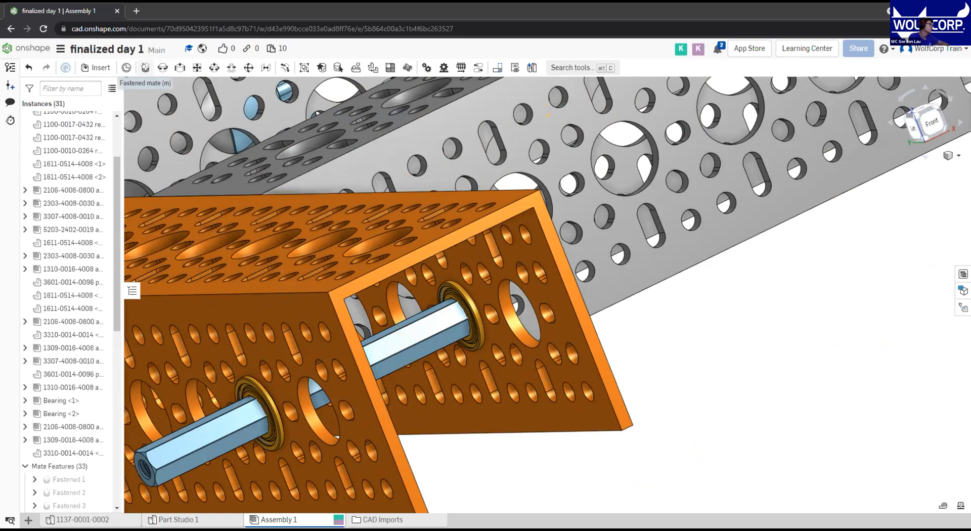
{"action": "left_click", "coordinate": [145, 67]}
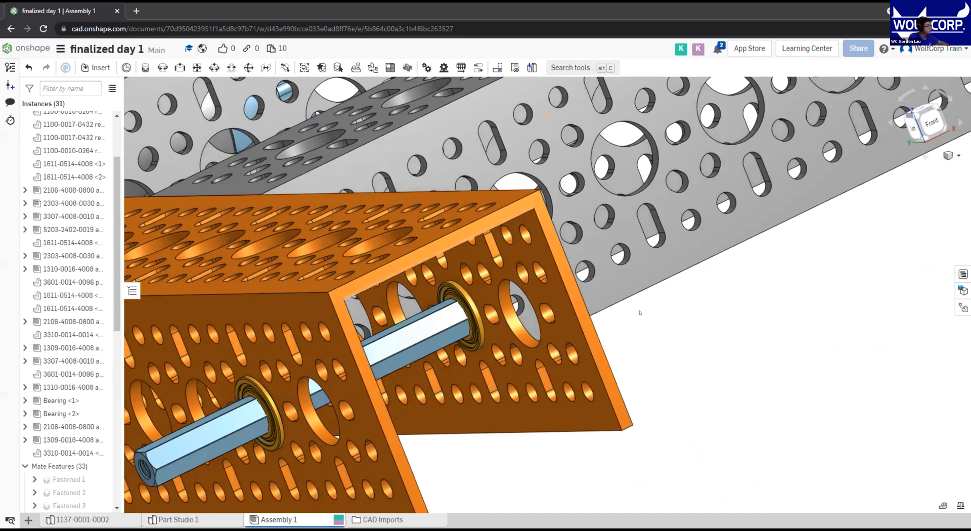
{"action": "scroll", "coordinate": [436, 181], "scroll_direction": "down", "scroll_amount": 5}
{"action": "scroll", "coordinate": [662, 351], "scroll_direction": "up", "scroll_amount": 10}
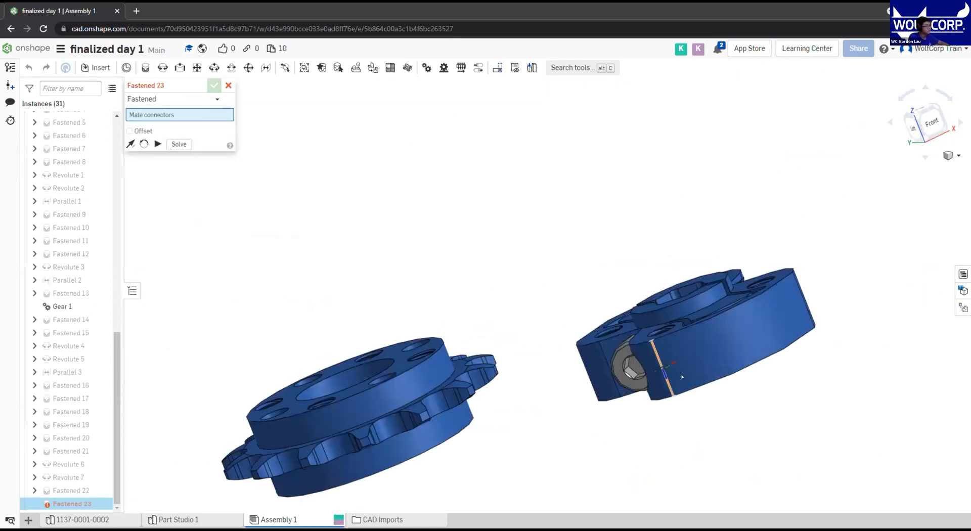
{"action": "right_click_drag", "start_coordinate": [697, 379], "coordinate": [676, 328]}
{"action": "middle_click_drag", "start_coordinate": [759, 445], "coordinate": [672, 354]}
{"action": "scroll", "coordinate": [676, 372], "scroll_direction": "up", "scroll_amount": 5}
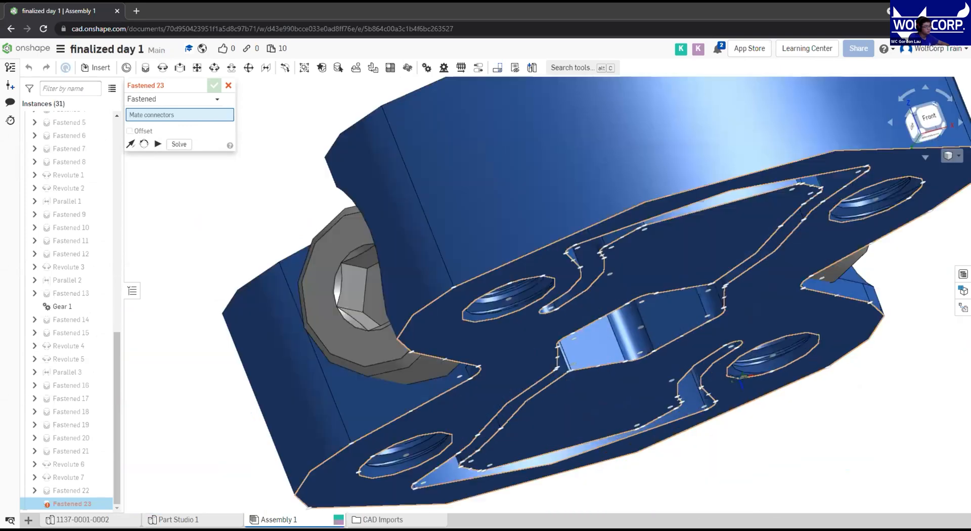
{"action": "right_click_drag", "start_coordinate": [676, 372], "coordinate": [670, 355]}
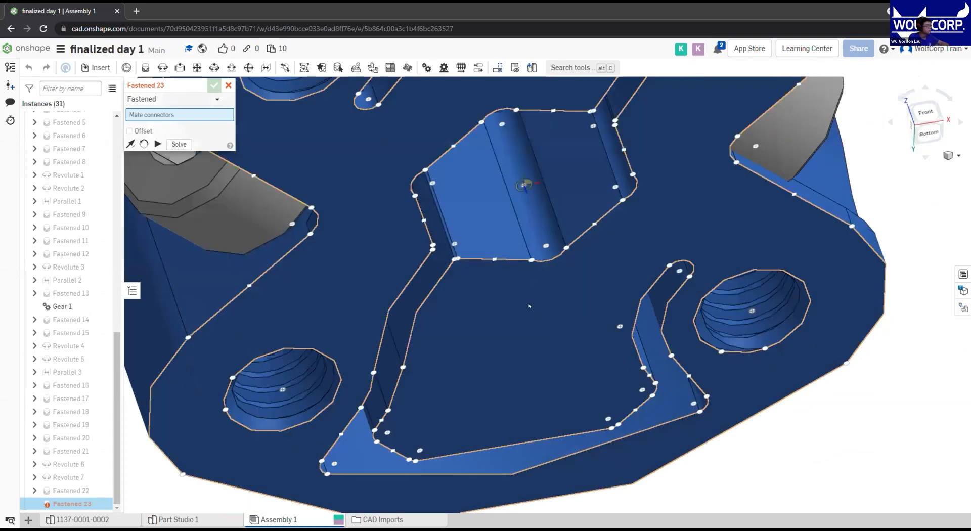
{"action": "left_click", "coordinate": [528, 307]}
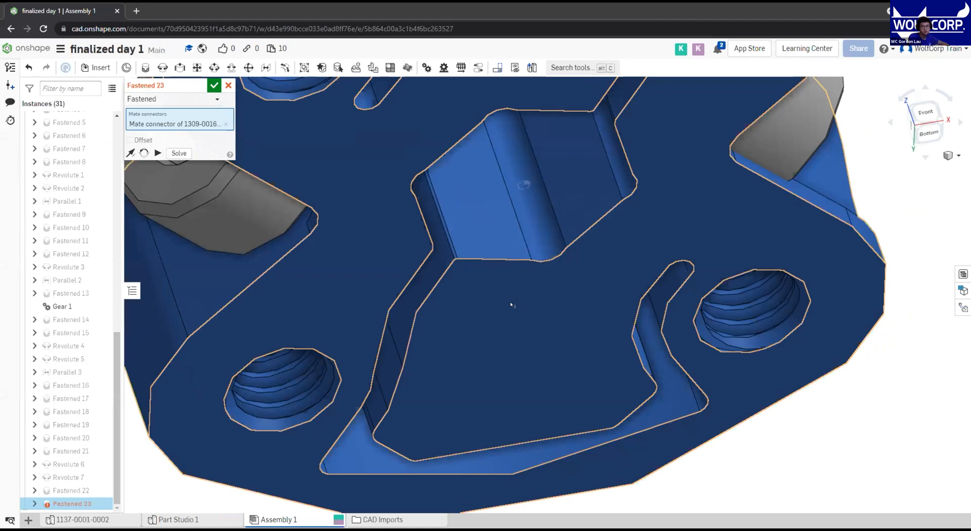
{"action": "scroll", "coordinate": [506, 305], "scroll_direction": "down", "scroll_amount": 6}
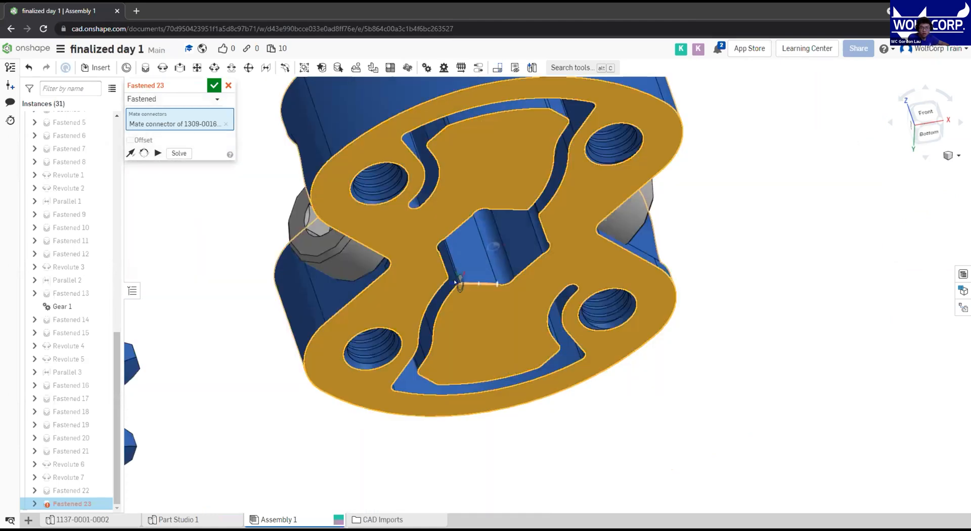
{"action": "scroll", "coordinate": [521, 283], "scroll_direction": "down", "scroll_amount": 6}
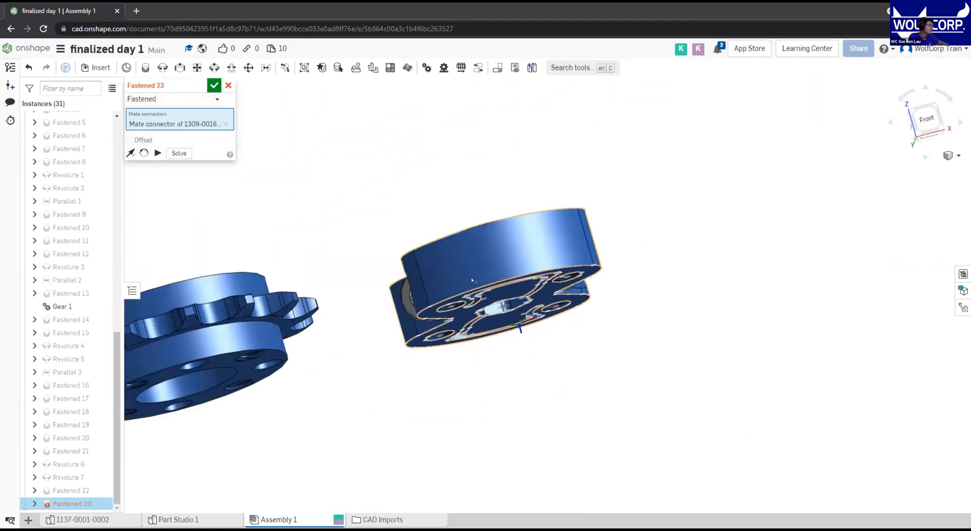
Examine the projecting end of the hex shaft and the wheels along the orange channel, and leave the unfinished fastened mate
{"action": "middle_click_drag", "start_coordinate": [521, 283], "coordinate": [817, 431]}
{"action": "scroll", "coordinate": [479, 312], "scroll_direction": "down", "scroll_amount": 3}
{"action": "middle_click_drag", "start_coordinate": [289, 267], "coordinate": [618, 403]}
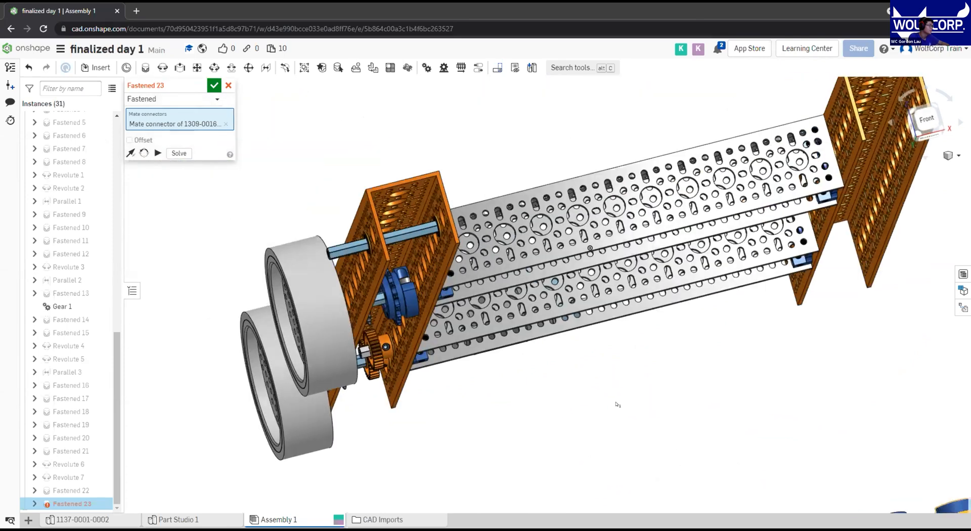
{"action": "middle_click_drag", "start_coordinate": [493, 316], "coordinate": [568, 363]}
{"action": "right_click_drag", "start_coordinate": [569, 364], "coordinate": [569, 318]}
{"action": "scroll", "coordinate": [535, 298], "scroll_direction": "up", "scroll_amount": 5}
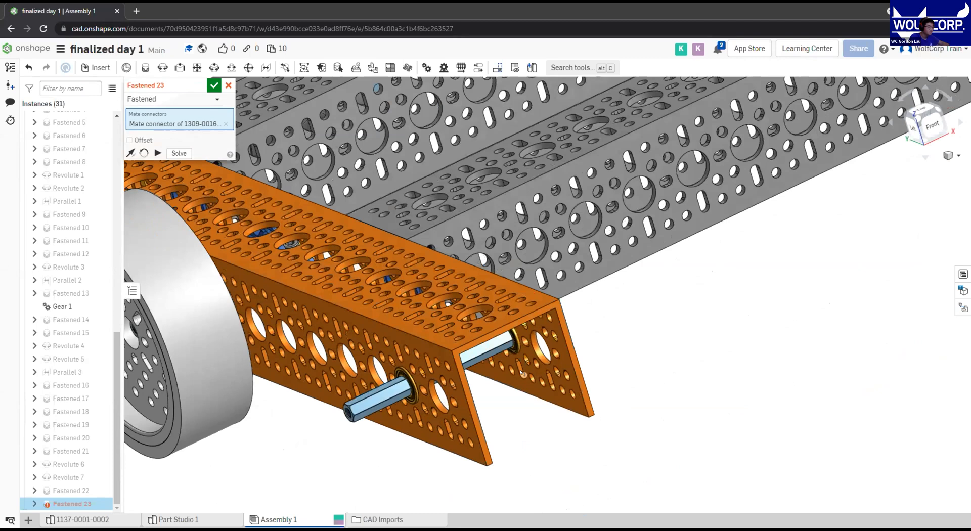
{"action": "middle_click_drag", "start_coordinate": [569, 316], "coordinate": [607, 251]}
{"action": "middle_click_drag", "start_coordinate": [366, 268], "coordinate": [536, 253]}
{"action": "right_click_drag", "start_coordinate": [481, 223], "coordinate": [510, 226]}
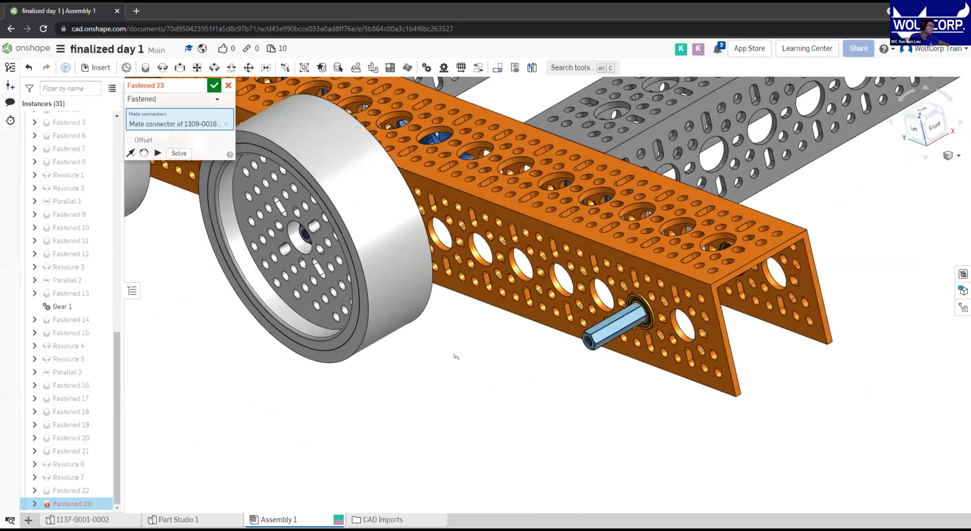
{"action": "middle_click_drag", "start_coordinate": [347, 209], "coordinate": [546, 259]}
{"action": "scroll", "coordinate": [580, 291], "scroll_direction": "down", "scroll_amount": 2}
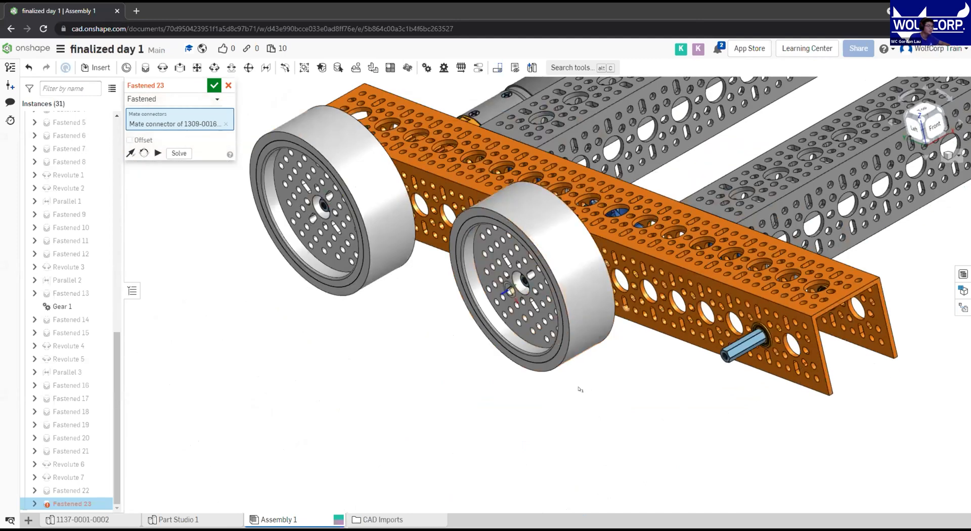
{"action": "middle_click_drag", "start_coordinate": [749, 374], "coordinate": [662, 364]}
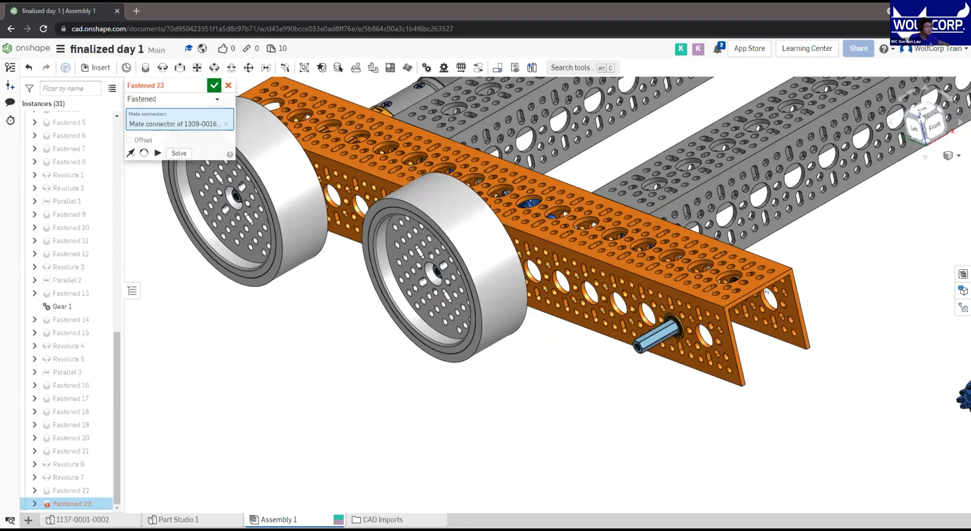
{"action": "middle_click_drag", "start_coordinate": [601, 356], "coordinate": [539, 367]}
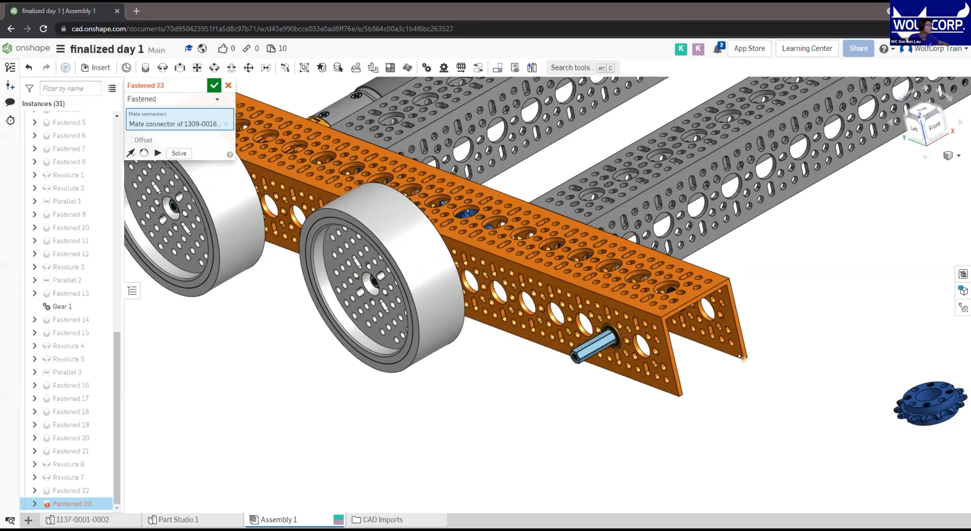
{"action": "middle_click_drag", "start_coordinate": [739, 357], "coordinate": [682, 348]}
{"action": "left_click", "coordinate": [215, 86]}
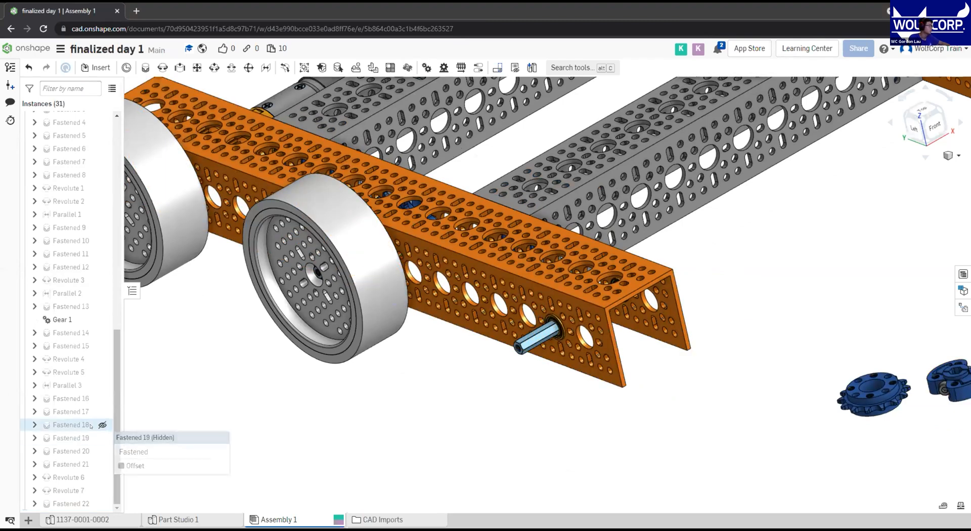
Examine the hex shaft's projecting end and flanged bearing at the open end of the orange channel
{"action": "right_click", "coordinate": [112, 318]}
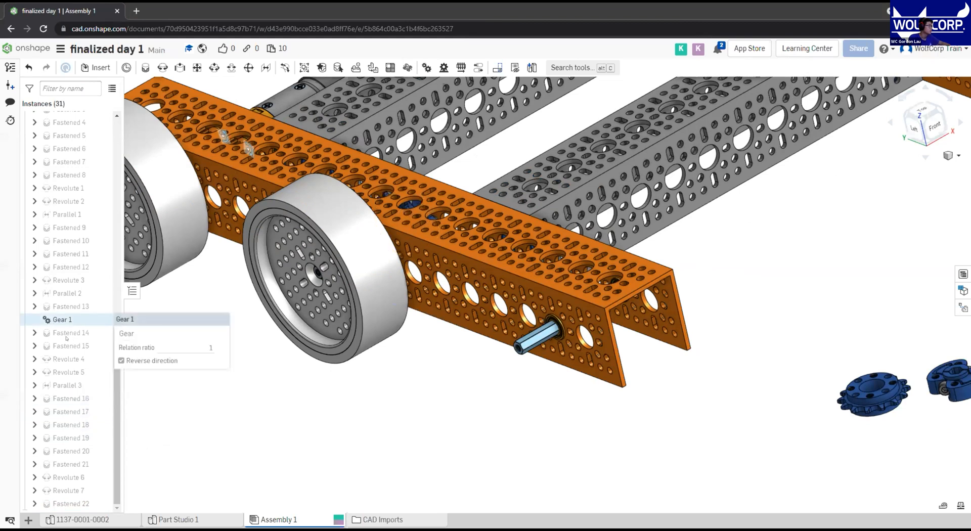
{"action": "left_click", "coordinate": [291, 466]}
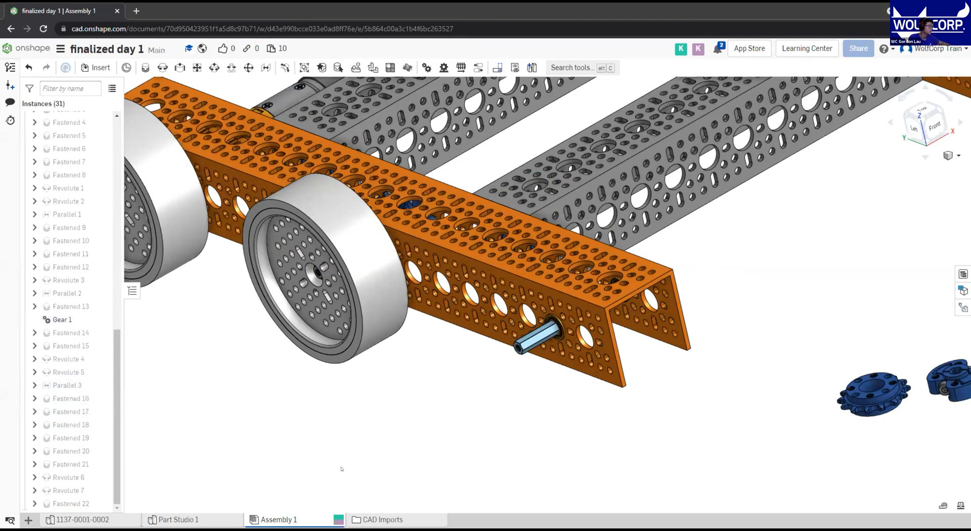
{"action": "middle_click_drag", "start_coordinate": [512, 305], "coordinate": [476, 299]}
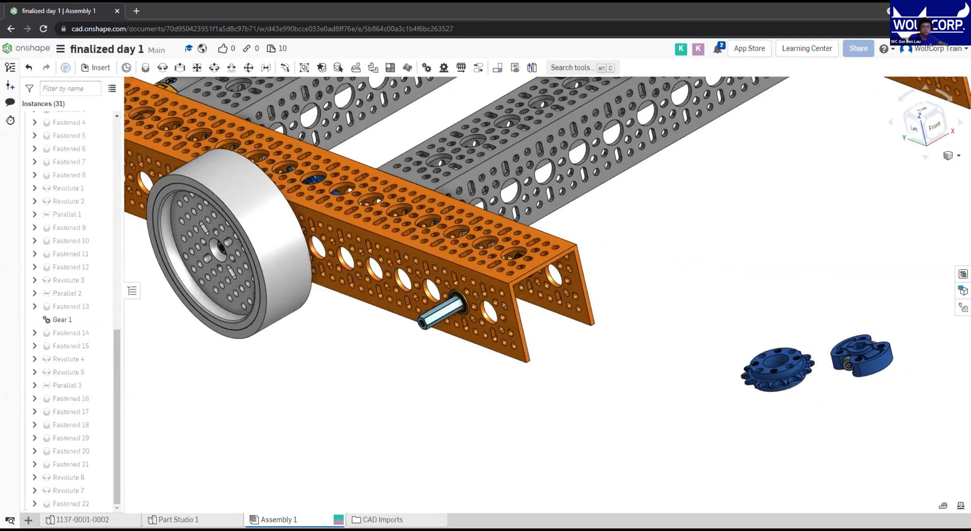
{"action": "middle_click_drag", "start_coordinate": [853, 307], "coordinate": [777, 301]}
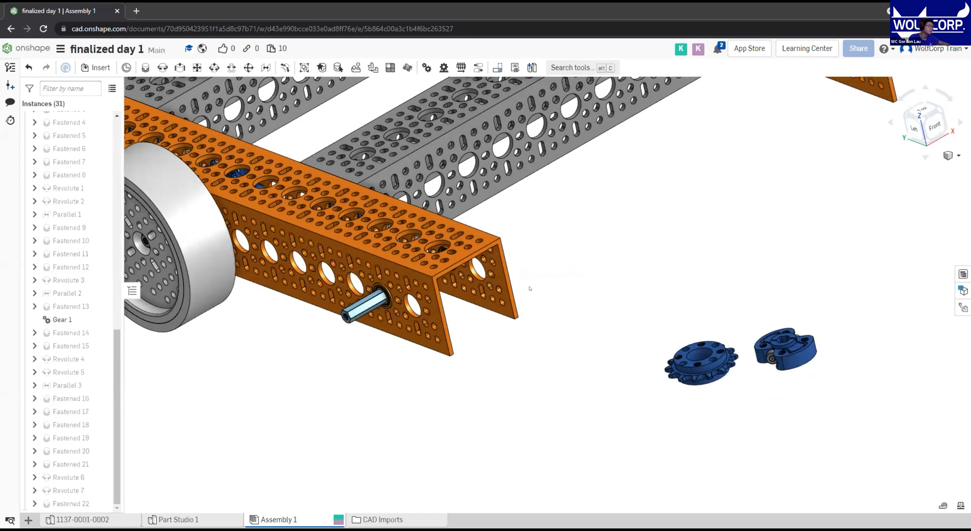
{"action": "middle_click_drag", "start_coordinate": [346, 265], "coordinate": [473, 274]}
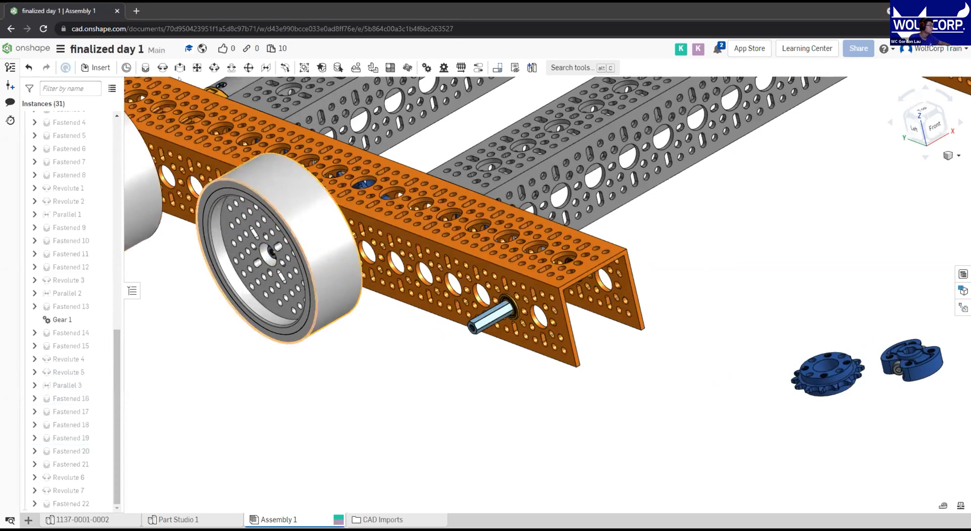
{"action": "middle_click_drag", "start_coordinate": [532, 329], "coordinate": [494, 395]}
{"action": "mouse_move", "coordinate": [620, 392]}
{"action": "right_mouse_down"}
{"action": "mouse_move", "coordinate": [593, 427]}
{"action": "mouse_move", "coordinate": [611, 392]}
{"action": "right_mouse_up"}
{"action": "middle_click_drag", "start_coordinate": [477, 395], "coordinate": [528, 266]}
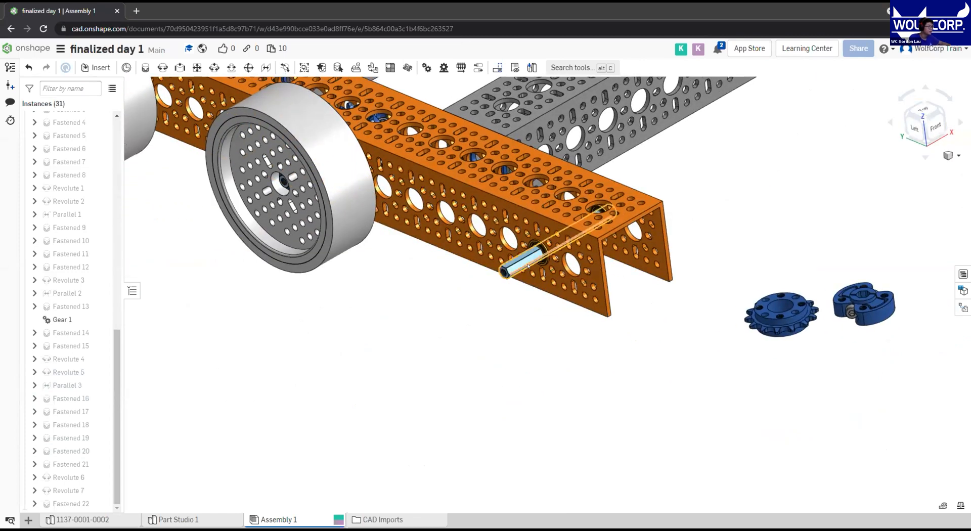
{"action": "scroll", "coordinate": [528, 266], "scroll_direction": "up", "scroll_amount": 3}
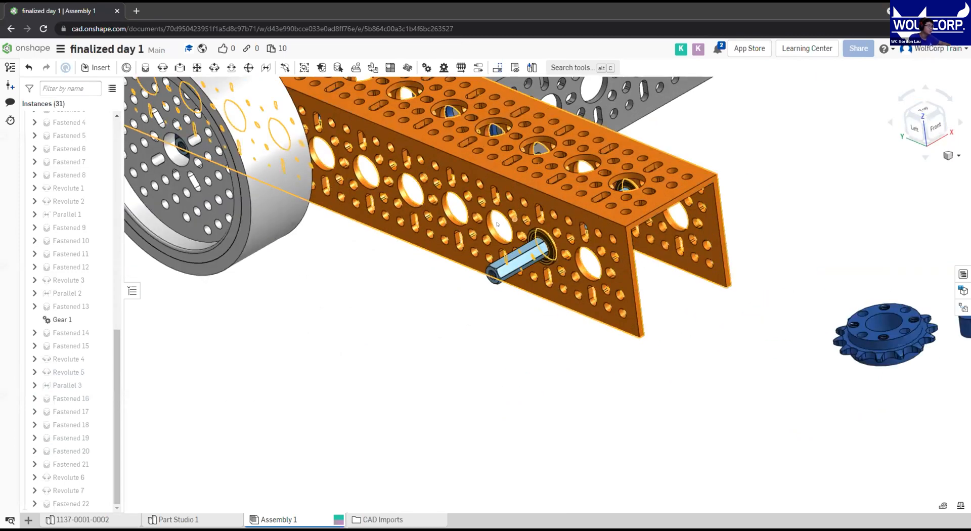
{"action": "scroll", "coordinate": [498, 224], "scroll_direction": "up", "scroll_amount": 2}
{"action": "middle_click_drag", "start_coordinate": [718, 335], "coordinate": [656, 396]}
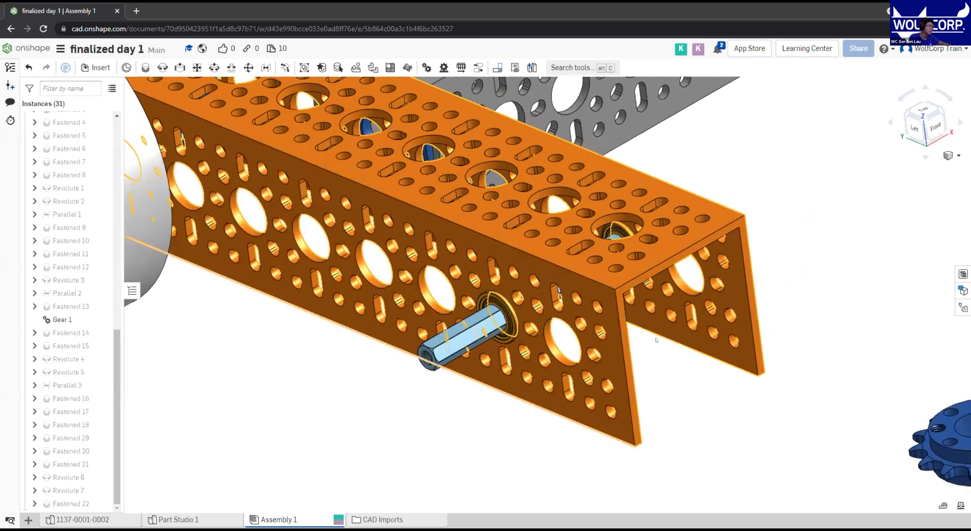
{"action": "middle_click_drag", "start_coordinate": [656, 340], "coordinate": [870, 336]}
{"action": "middle_click_drag", "start_coordinate": [310, 206], "coordinate": [537, 373]}
{"action": "right_click_drag", "start_coordinate": [689, 290], "coordinate": [757, 345]}
{"action": "scroll", "coordinate": [758, 346], "scroll_direction": "down", "scroll_amount": 3}
{"action": "middle_click_drag", "start_coordinate": [758, 346], "coordinate": [531, 211]}
{"action": "middle_click_drag", "start_coordinate": [598, 327], "coordinate": [544, 313]}
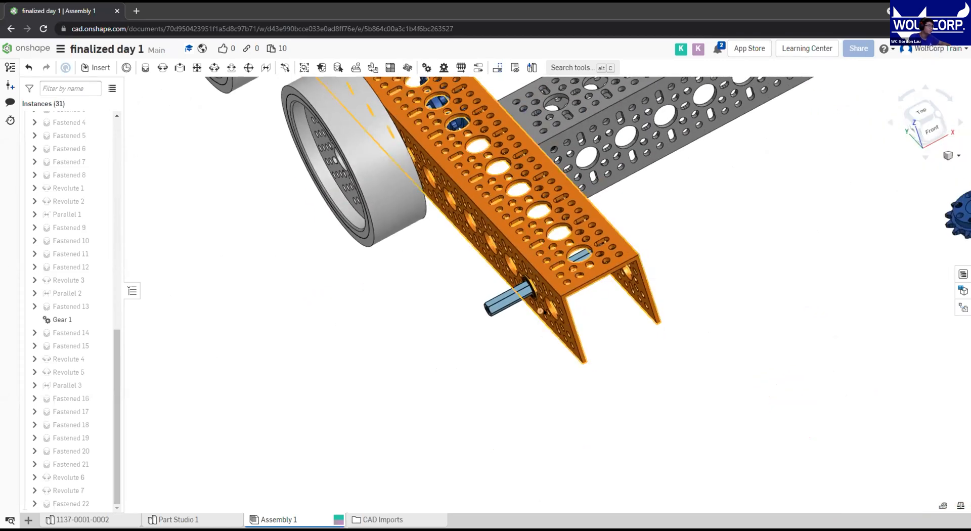
{"action": "right_click_drag", "start_coordinate": [540, 310], "coordinate": [521, 299]}
{"action": "scroll", "coordinate": [510, 298], "scroll_direction": "up", "scroll_amount": 4}
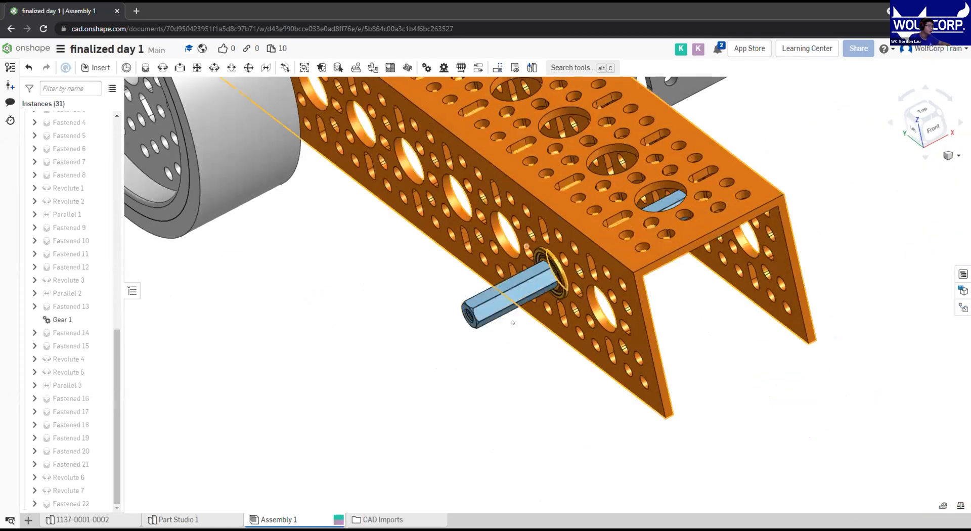
{"action": "middle_click_drag", "start_coordinate": [607, 340], "coordinate": [769, 486]}
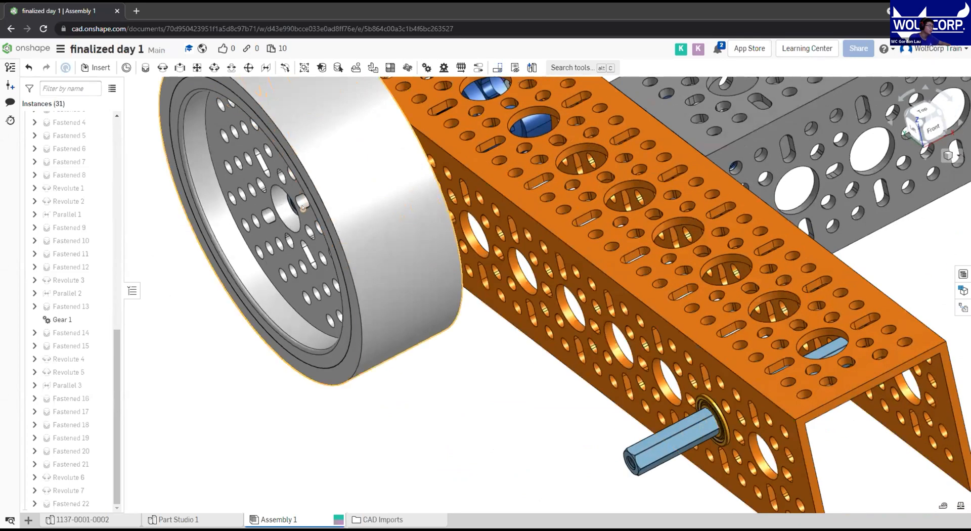
{"action": "middle_click_drag", "start_coordinate": [672, 374], "coordinate": [366, 148]}
{"action": "middle_click_drag", "start_coordinate": [708, 314], "coordinate": [512, 414]}
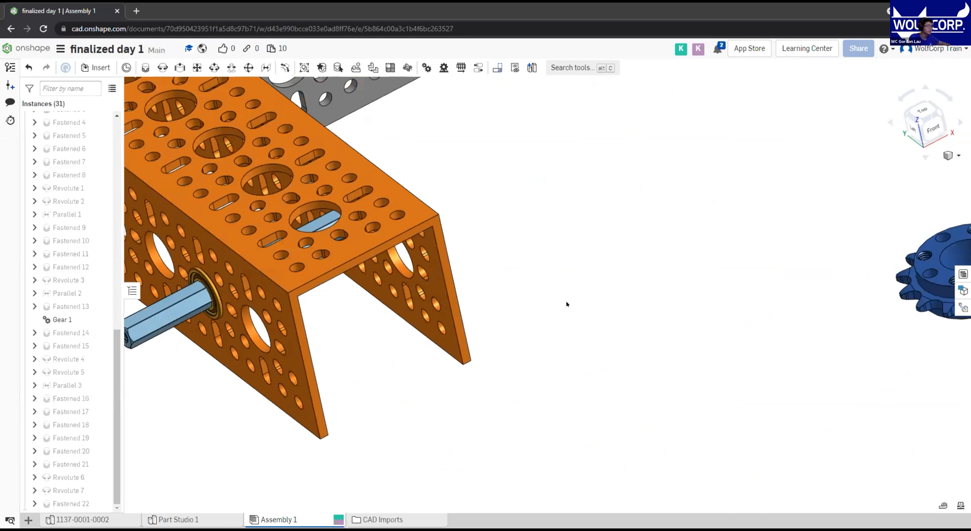
Examine the drivetrain from the underside, including the shafts, gears and sprockets inside the orange channel
{"action": "scroll", "coordinate": [616, 300], "scroll_direction": "down", "scroll_amount": 3}
{"action": "middle_click_drag", "start_coordinate": [642, 347], "coordinate": [638, 413]}
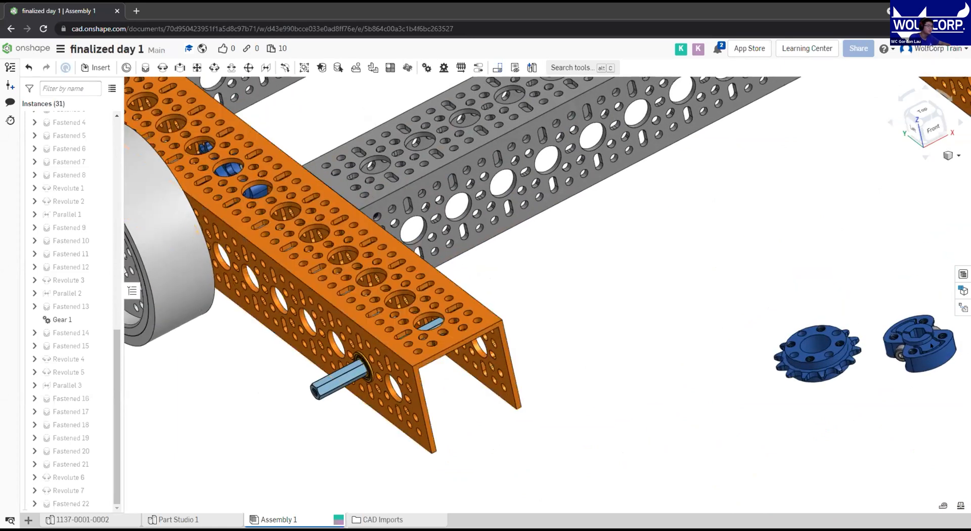
{"action": "scroll", "coordinate": [919, 348], "scroll_direction": "up", "scroll_amount": 2}
{"action": "middle_click_drag", "start_coordinate": [849, 323], "coordinate": [751, 326]}
{"action": "mouse_move", "coordinate": [435, 341]}
{"action": "middle_mouse_down"}
{"action": "mouse_move", "coordinate": [609, 297]}
{"action": "mouse_move", "coordinate": [419, 334]}
{"action": "middle_mouse_up"}
{"action": "right_click_drag", "start_coordinate": [724, 343], "coordinate": [450, 276]}
{"action": "scroll", "coordinate": [392, 292], "scroll_direction": "down", "scroll_amount": 4}
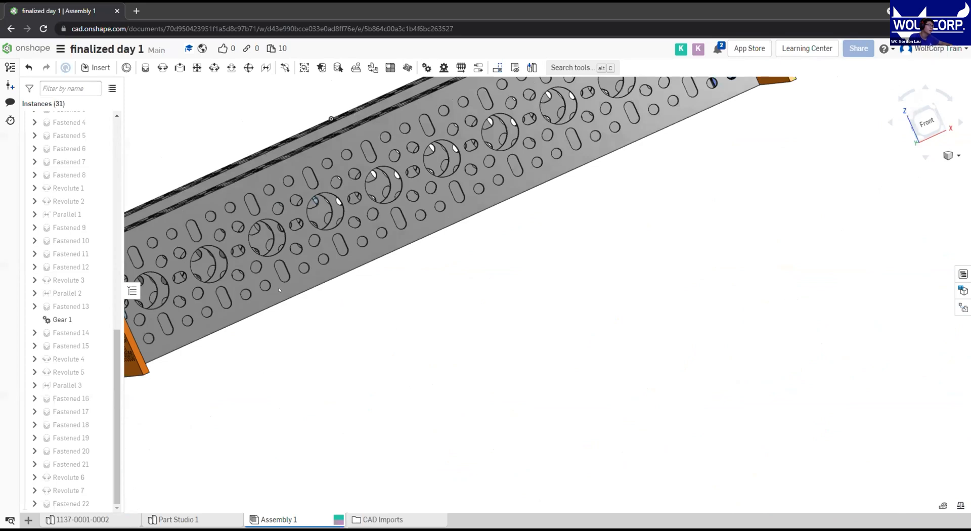
{"action": "right_click_drag", "start_coordinate": [365, 282], "coordinate": [341, 273]}
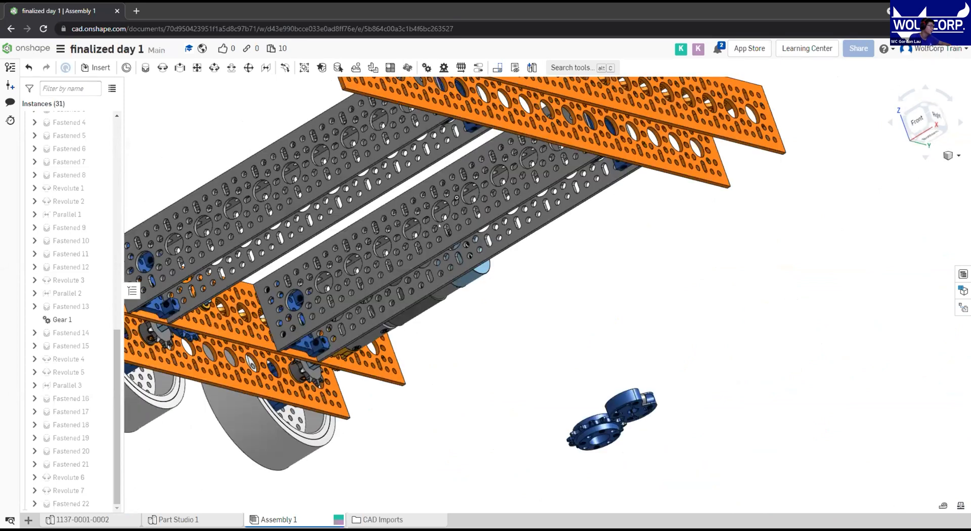
{"action": "right_click_drag", "start_coordinate": [439, 225], "coordinate": [582, 159]}
{"action": "mouse_move", "coordinate": [358, 225]}
{"action": "right_mouse_down"}
{"action": "mouse_move", "coordinate": [245, 307]}
{"action": "mouse_move", "coordinate": [248, 297]}
{"action": "right_mouse_up"}
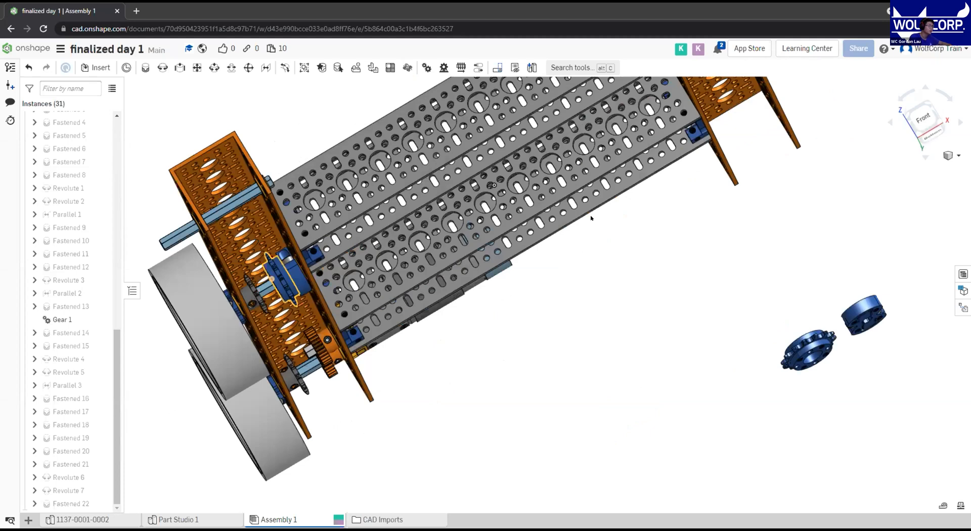
{"action": "right_click_drag", "start_coordinate": [589, 216], "coordinate": [609, 238]}
{"action": "right_click_drag", "start_coordinate": [732, 298], "coordinate": [698, 353]}
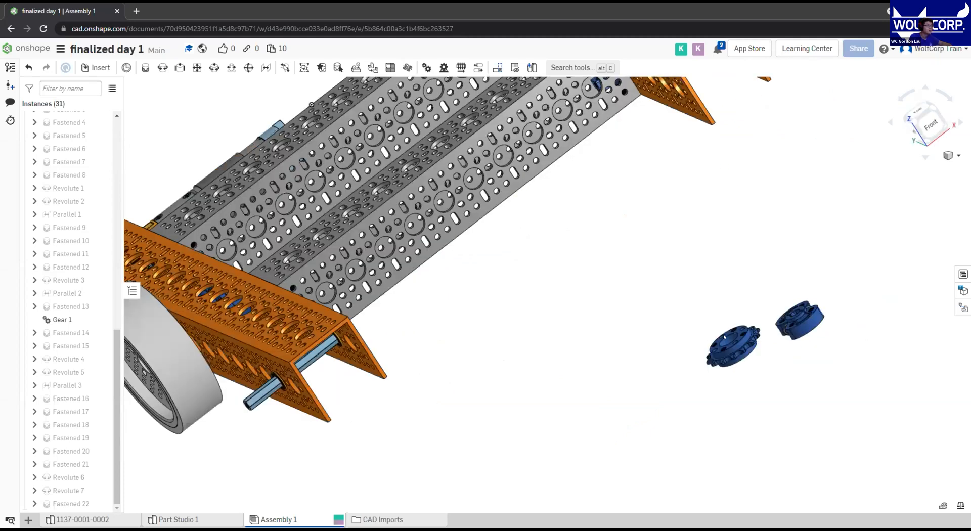
Start a fastened mate and pick the connector at the hex bore on the loose blue clamping hub's face
{"action": "scroll", "coordinate": [706, 330], "scroll_direction": "up", "scroll_amount": 3}
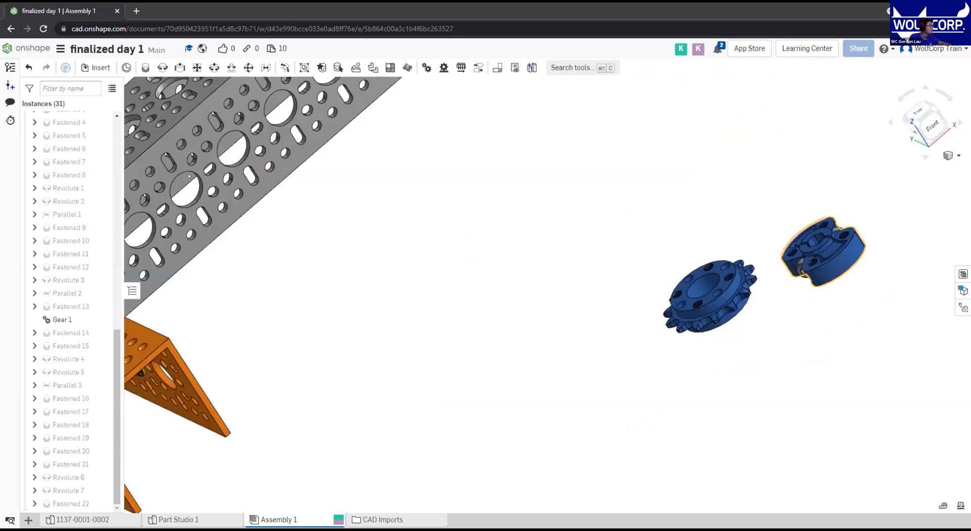
{"action": "middle_click_drag", "start_coordinate": [551, 340], "coordinate": [359, 449]}
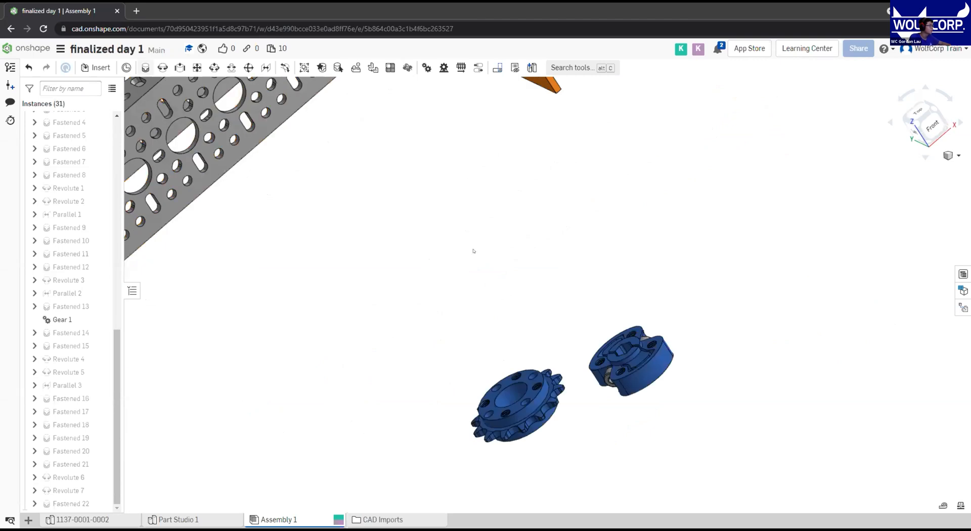
{"action": "key", "text": "m"}
{"action": "middle_click_drag", "start_coordinate": [659, 379], "coordinate": [684, 363]}
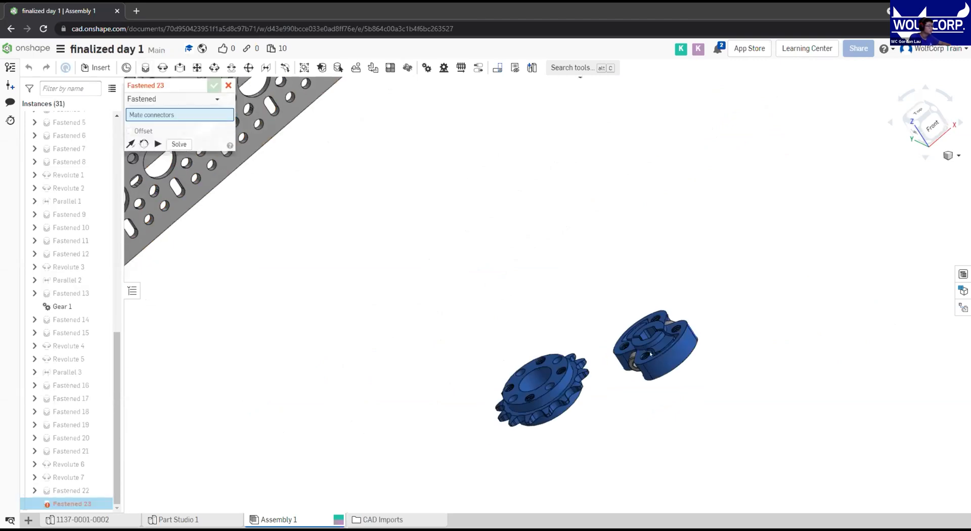
{"action": "scroll", "coordinate": [651, 354], "scroll_direction": "up", "scroll_amount": 5}
{"action": "right_click_drag", "start_coordinate": [601, 306], "coordinate": [716, 403]}
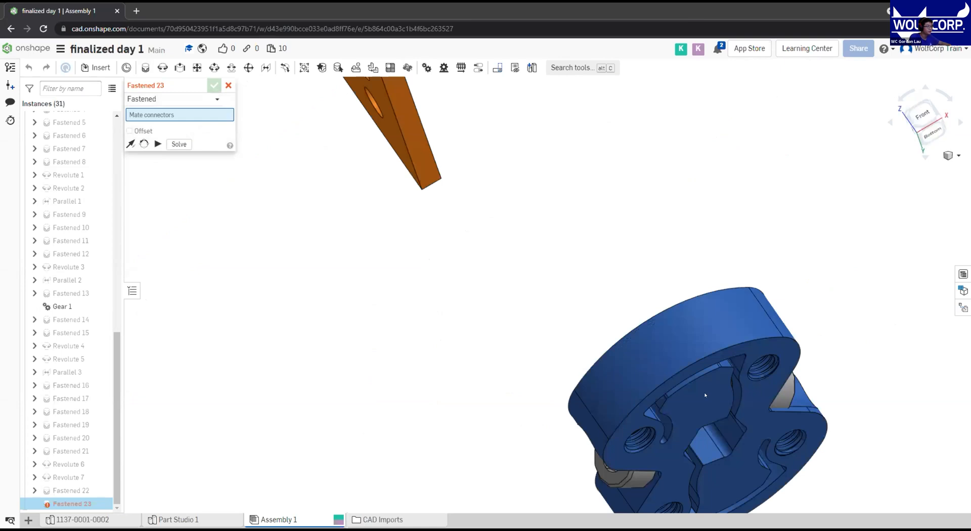
{"action": "scroll", "coordinate": [705, 395], "scroll_direction": "up", "scroll_amount": 5}
{"action": "scroll", "coordinate": [697, 386], "scroll_direction": "down", "scroll_amount": 3}
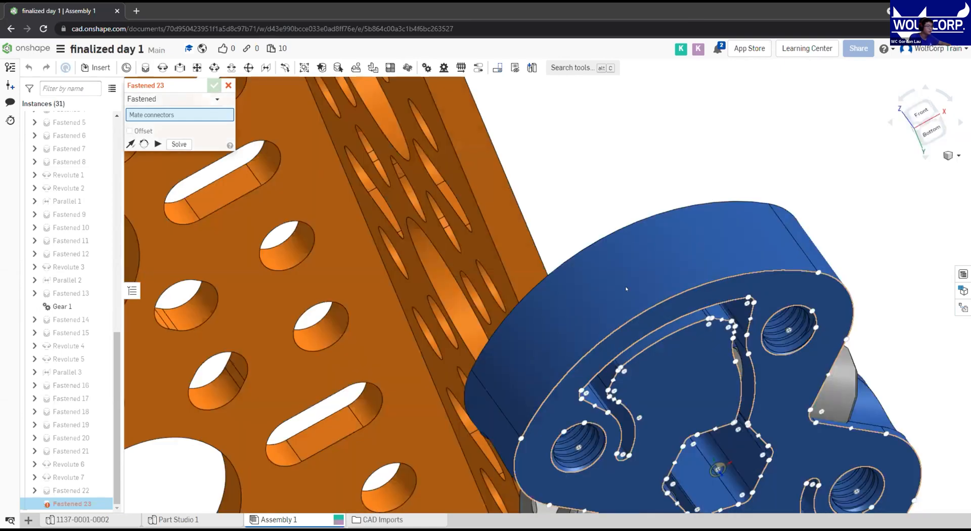
{"action": "scroll", "coordinate": [626, 289], "scroll_direction": "down", "scroll_amount": 3}
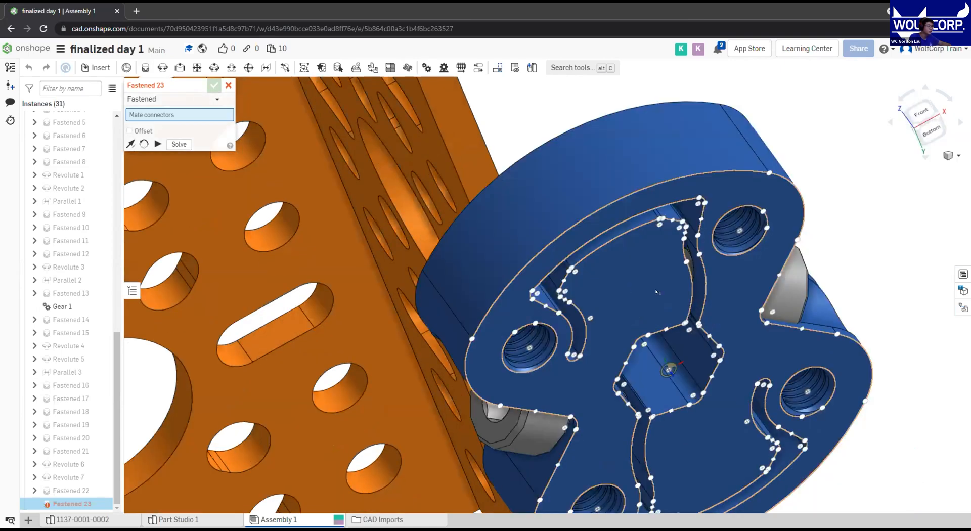
{"action": "left_click", "coordinate": [656, 292]}
Inspect the hex shaft where it meets its flanged bearing, and clear the hub's connector from the unfinished fastened mate
{"action": "scroll", "coordinate": [568, 306], "scroll_direction": "down", "scroll_amount": 8}
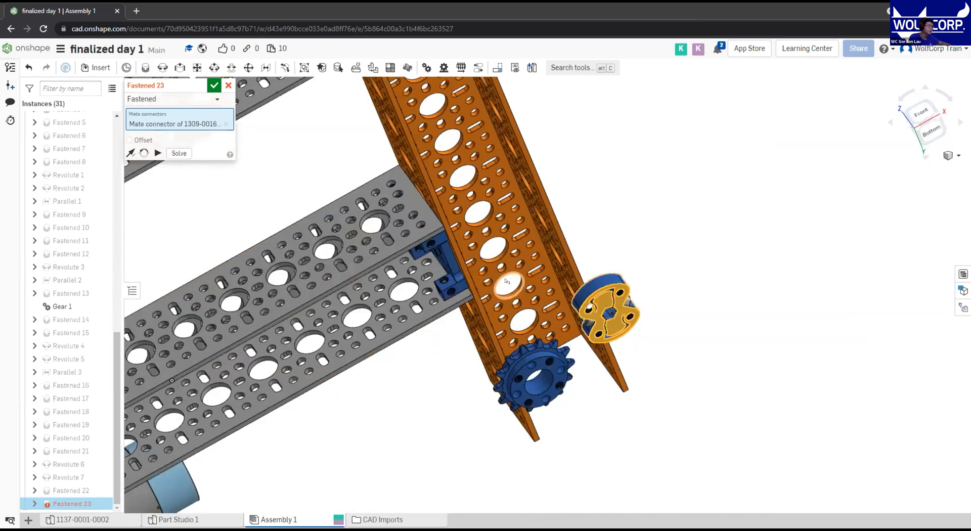
{"action": "scroll", "coordinate": [505, 281], "scroll_direction": "down", "scroll_amount": 5}
{"action": "middle_click_drag", "start_coordinate": [423, 244], "coordinate": [563, 314]}
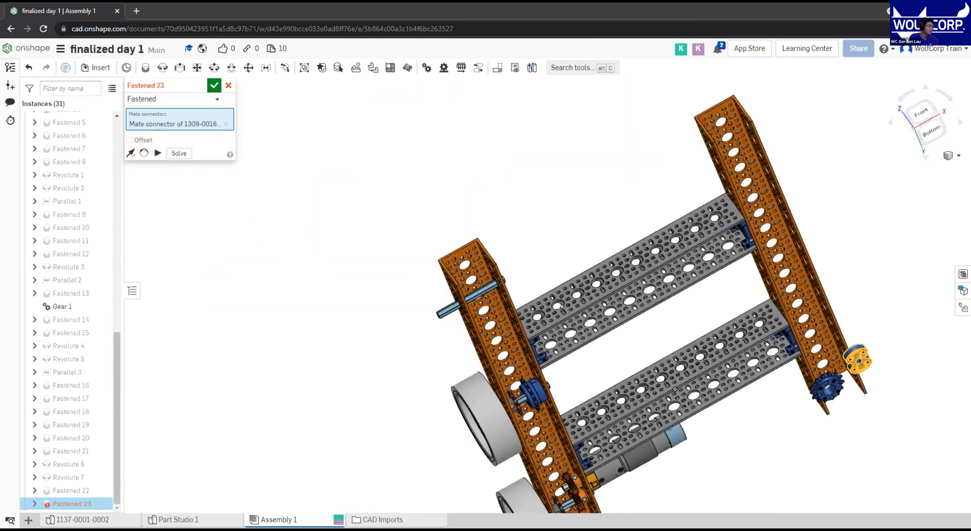
{"action": "scroll", "coordinate": [556, 306], "scroll_direction": "up", "scroll_amount": 5}
{"action": "scroll", "coordinate": [571, 300], "scroll_direction": "up", "scroll_amount": 5}
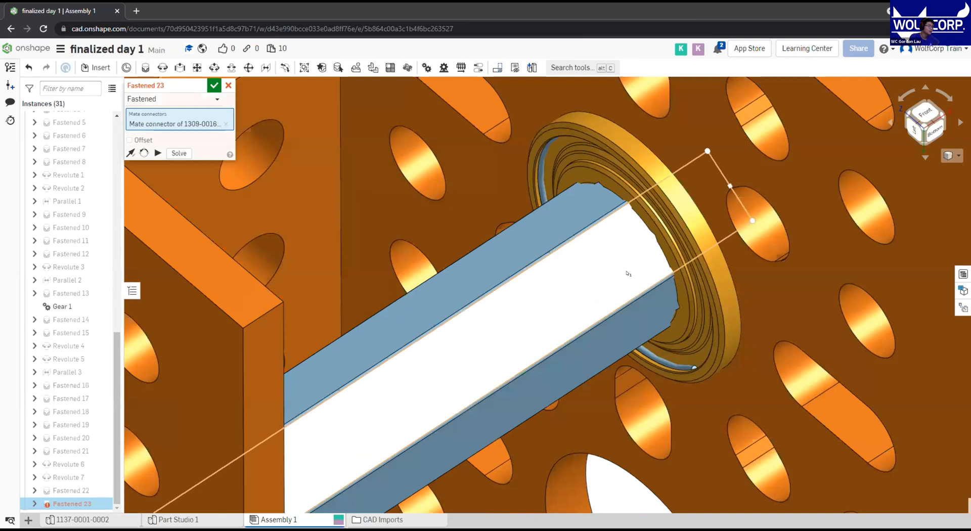
{"action": "right_click_drag", "start_coordinate": [627, 274], "coordinate": [778, 312]}
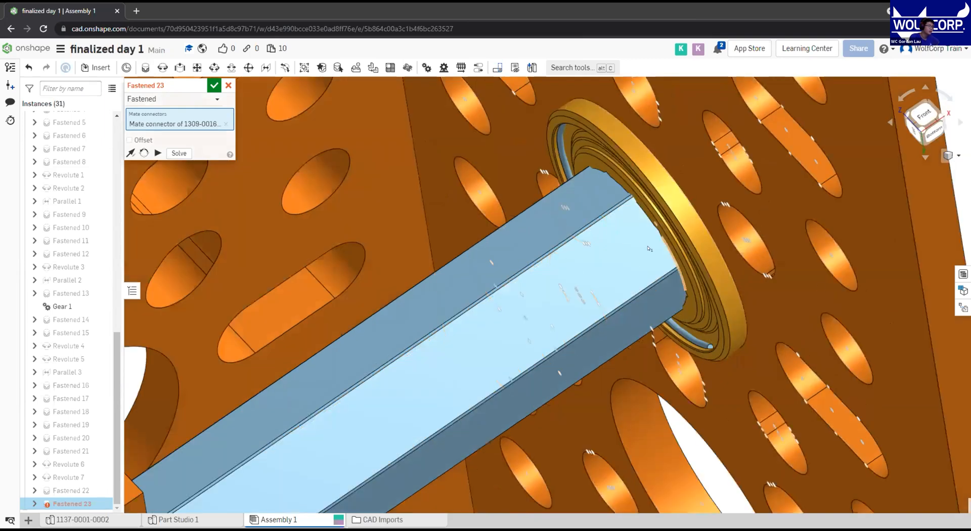
{"action": "scroll", "coordinate": [649, 249], "scroll_direction": "down", "scroll_amount": 10}
{"action": "middle_click_drag", "start_coordinate": [502, 243], "coordinate": [228, 195]}
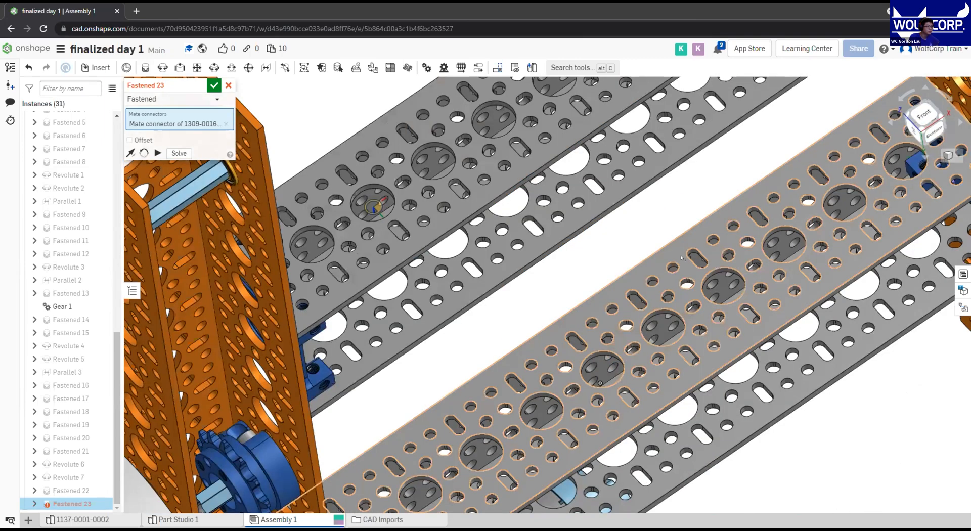
{"action": "middle_click_drag", "start_coordinate": [860, 294], "coordinate": [531, 233]}
{"action": "middle_click_drag", "start_coordinate": [734, 242], "coordinate": [359, 178]}
{"action": "scroll", "coordinate": [713, 234], "scroll_direction": "up", "scroll_amount": 3}
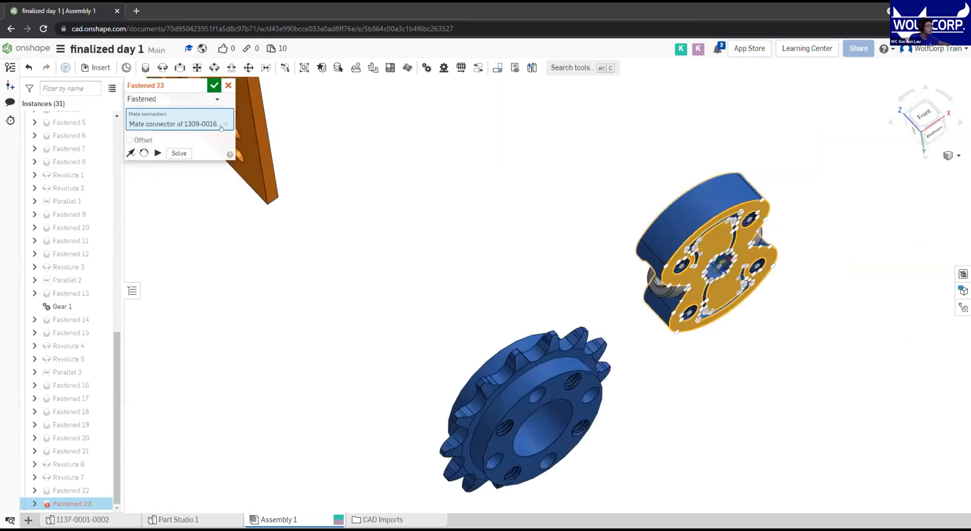
{"action": "right_click_drag", "start_coordinate": [221, 129], "coordinate": [220, 122]}
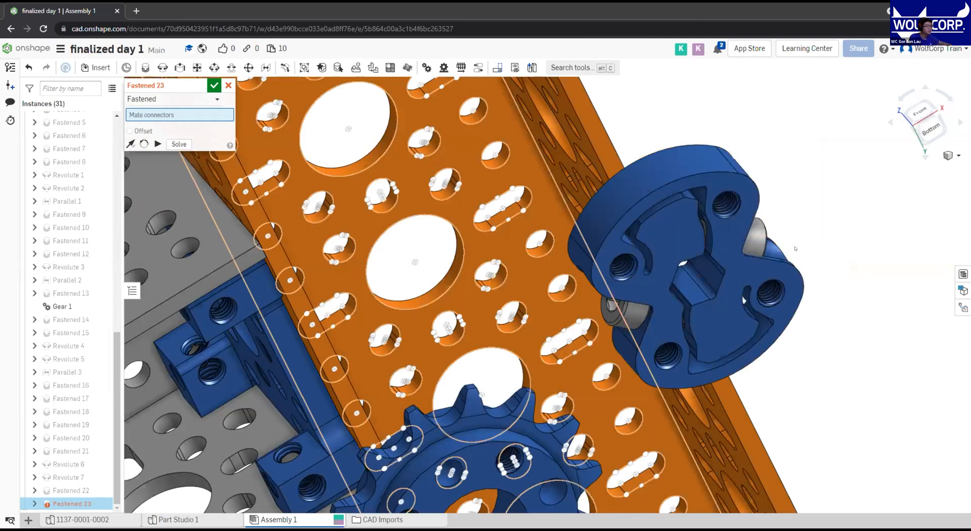
Pick the connector at the hex bore on the loose clamping hub's face as the fastened mate's first connector
{"action": "scroll", "coordinate": [795, 249], "scroll_direction": "up", "scroll_amount": 2}
{"action": "scroll", "coordinate": [909, 280], "scroll_direction": "down", "scroll_amount": 1}
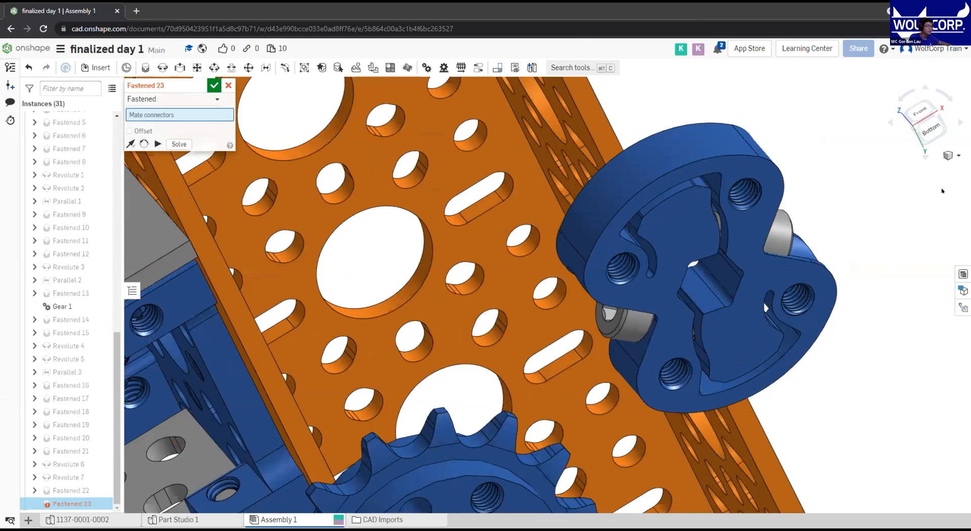
{"action": "middle_click_drag", "start_coordinate": [822, 225], "coordinate": [822, 226]}
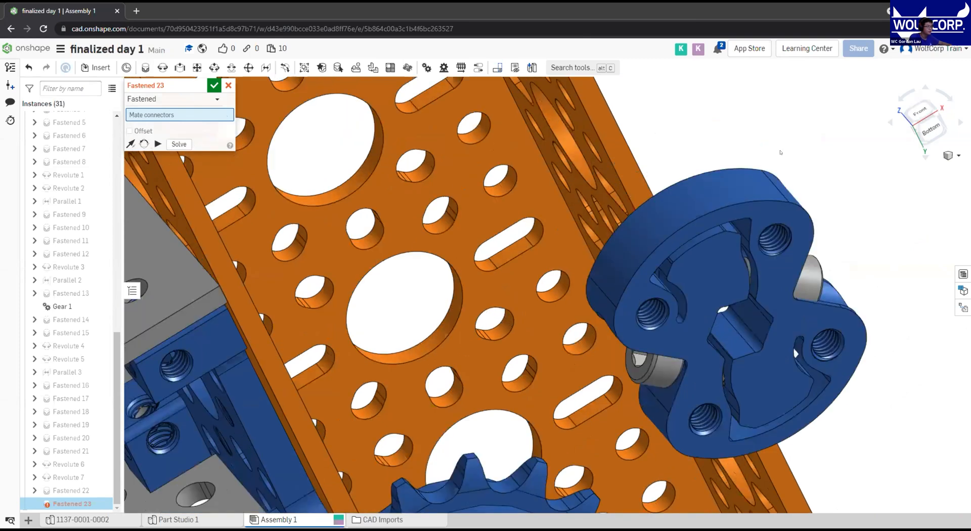
{"action": "scroll", "coordinate": [746, 225], "scroll_direction": "up", "scroll_amount": 3}
{"action": "middle_click_drag", "start_coordinate": [681, 338], "coordinate": [644, 260]}
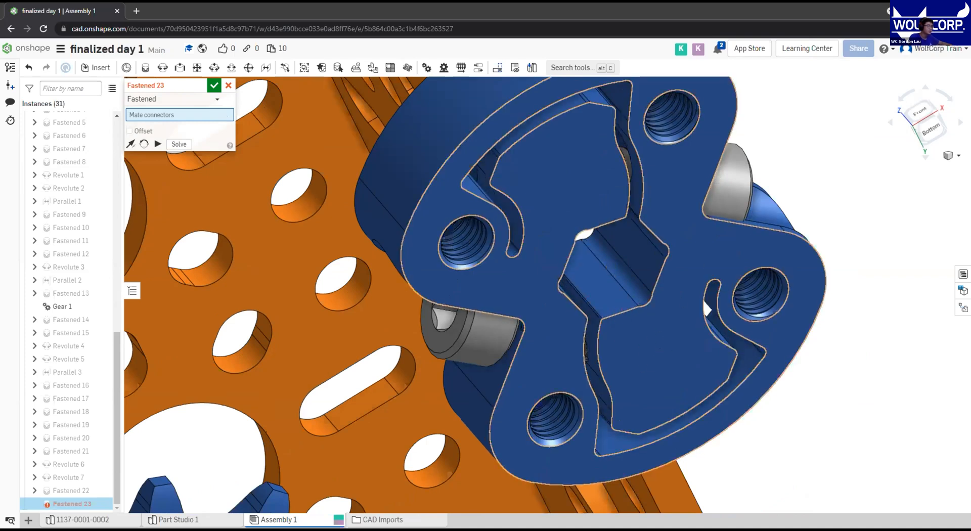
{"action": "left_click", "coordinate": [611, 265]}
{"action": "scroll", "coordinate": [608, 290], "scroll_direction": "down", "scroll_amount": 10}
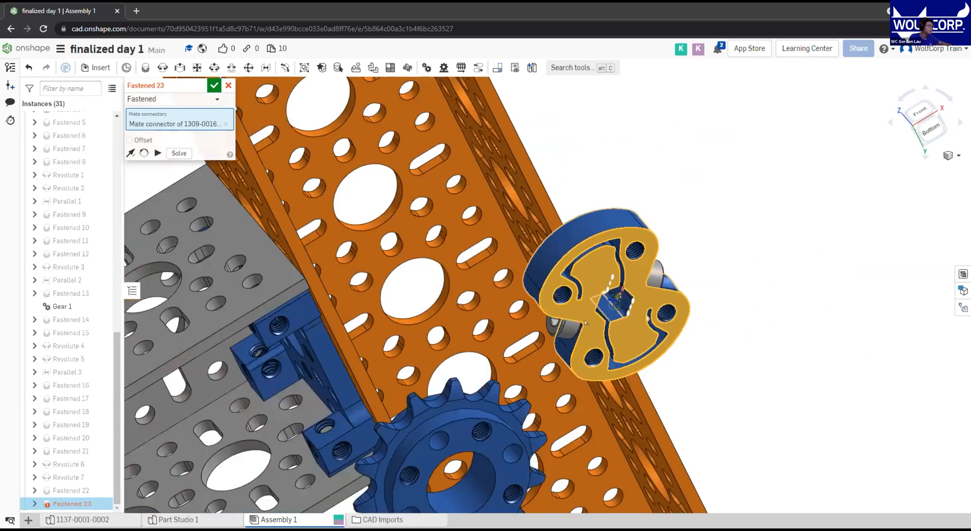
Fasten the clamping hub to the flanged bearing around the hex shaft inside the orange channel's open end
{"action": "right_click_drag", "start_coordinate": [456, 307], "coordinate": [483, 324]}
{"action": "middle_click_drag", "start_coordinate": [462, 322], "coordinate": [619, 255]}
{"action": "scroll", "coordinate": [806, 334], "scroll_direction": "up", "scroll_amount": 5}
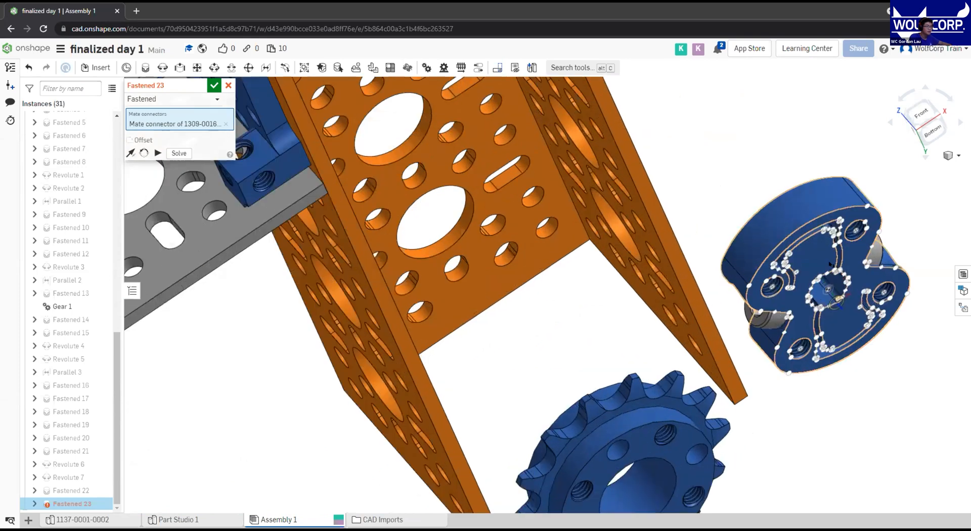
{"action": "right_click_drag", "start_coordinate": [829, 288], "coordinate": [778, 217]}
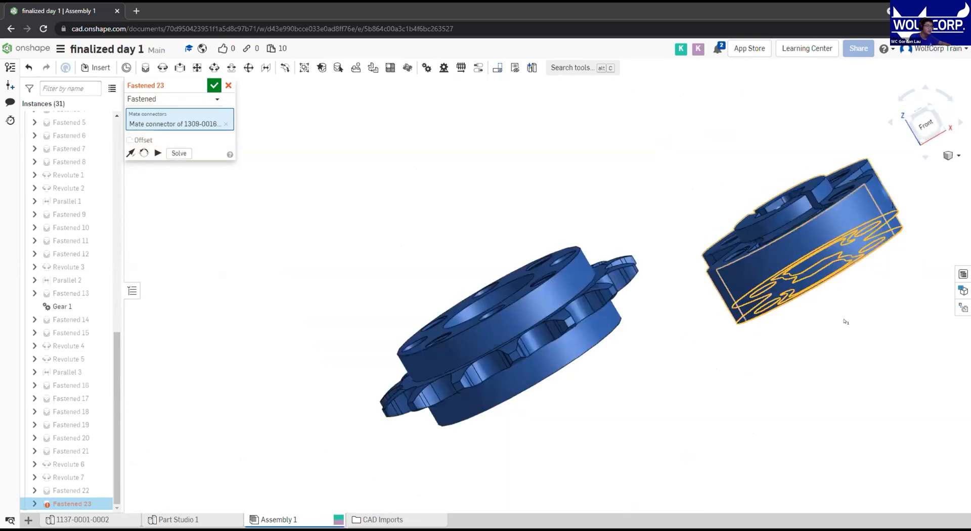
{"action": "right_click_drag", "start_coordinate": [819, 312], "coordinate": [674, 337]}
{"action": "scroll", "coordinate": [673, 330], "scroll_direction": "down", "scroll_amount": 5}
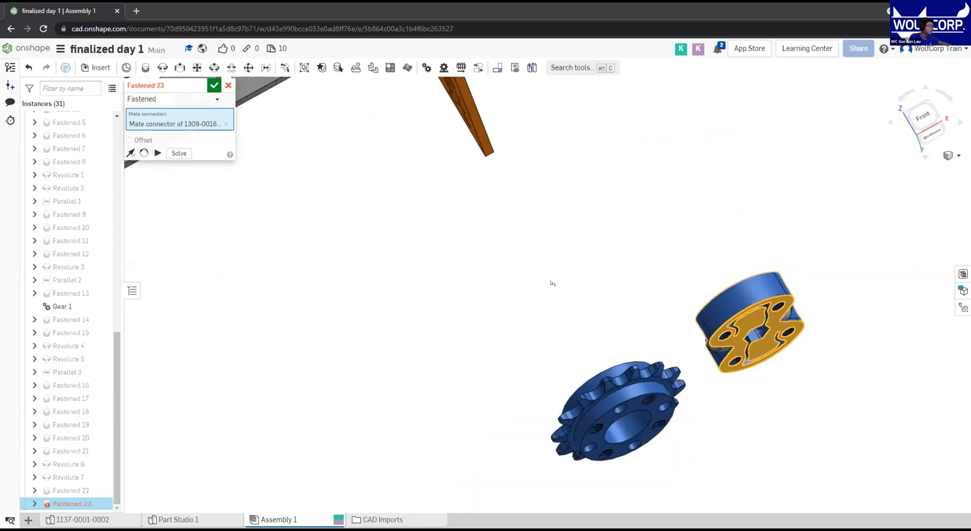
{"action": "scroll", "coordinate": [576, 249], "scroll_direction": "down", "scroll_amount": 5}
{"action": "middle_click_drag", "start_coordinate": [490, 193], "coordinate": [593, 164]}
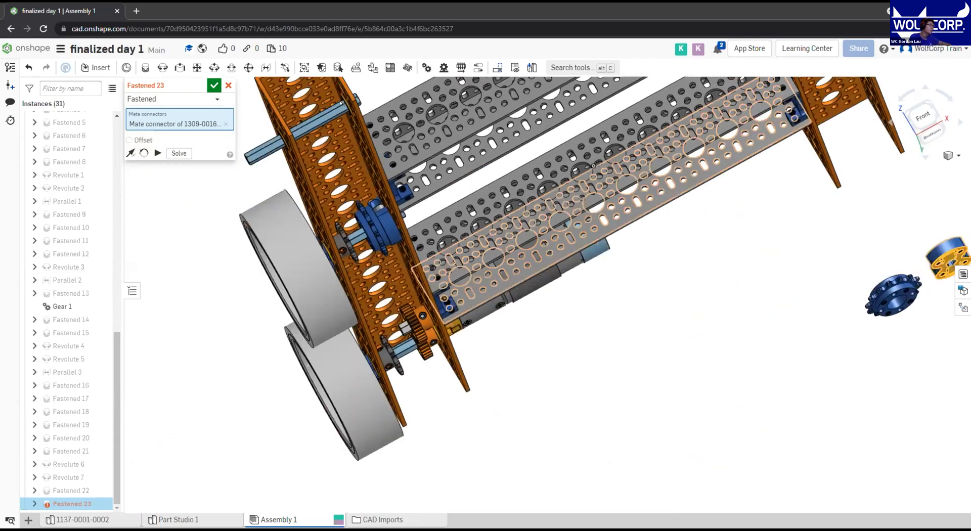
{"action": "scroll", "coordinate": [351, 103], "scroll_direction": "up", "scroll_amount": 5}
{"action": "scroll", "coordinate": [521, 281], "scroll_direction": "up", "scroll_amount": 5}
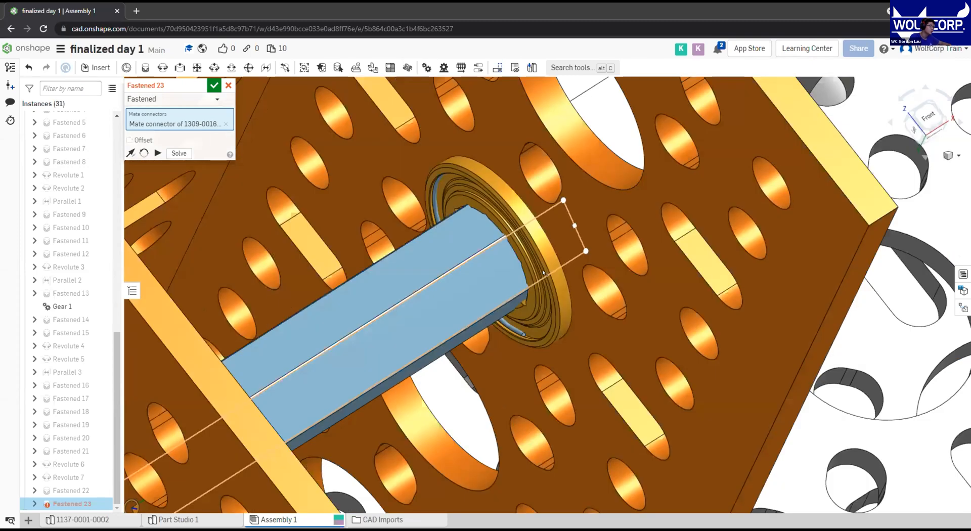
{"action": "right_click_drag", "start_coordinate": [538, 264], "coordinate": [545, 264]}
{"action": "left_click", "coordinate": [543, 265]}
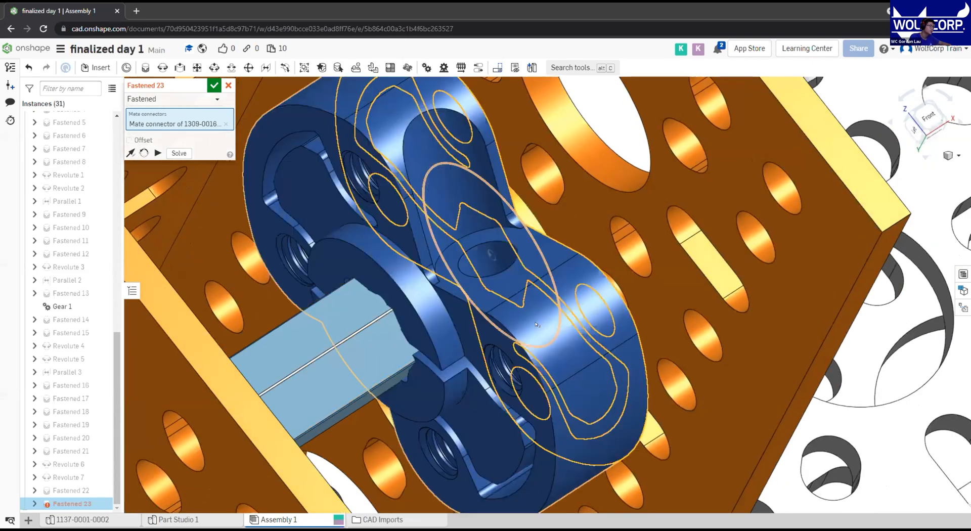
{"action": "left_click", "coordinate": [674, 282]}
{"action": "key", "text": "Return"}
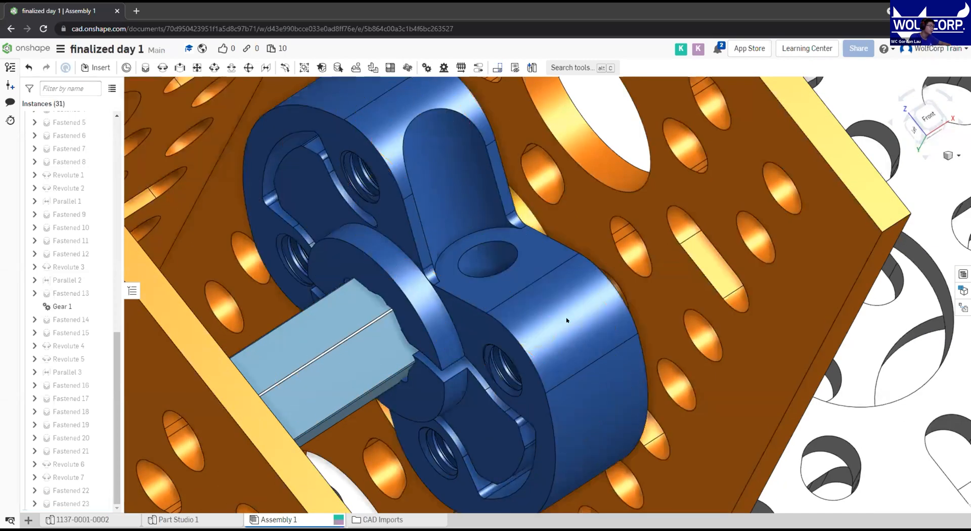
Start another fastened mate and pick the connector at the centre bore edge on the loose blue sprocket's face
{"action": "key", "text": "m"}
{"action": "scroll", "coordinate": [568, 318], "scroll_direction": "down", "scroll_amount": 5}
{"action": "scroll", "coordinate": [628, 321], "scroll_direction": "down", "scroll_amount": 5}
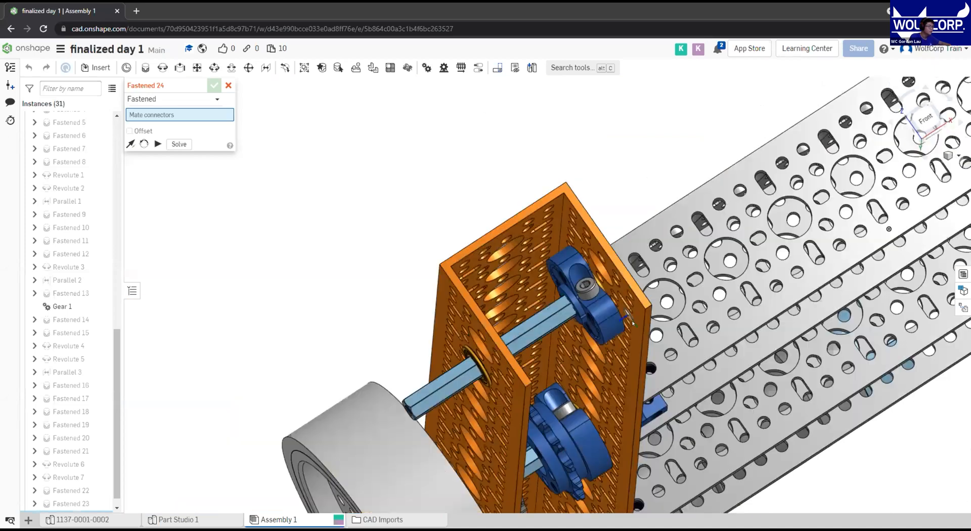
{"action": "mouse_move", "coordinate": [628, 318]}
{"action": "right_mouse_down"}
{"action": "mouse_move", "coordinate": [619, 323]}
{"action": "mouse_move", "coordinate": [617, 305]}
{"action": "right_mouse_up"}
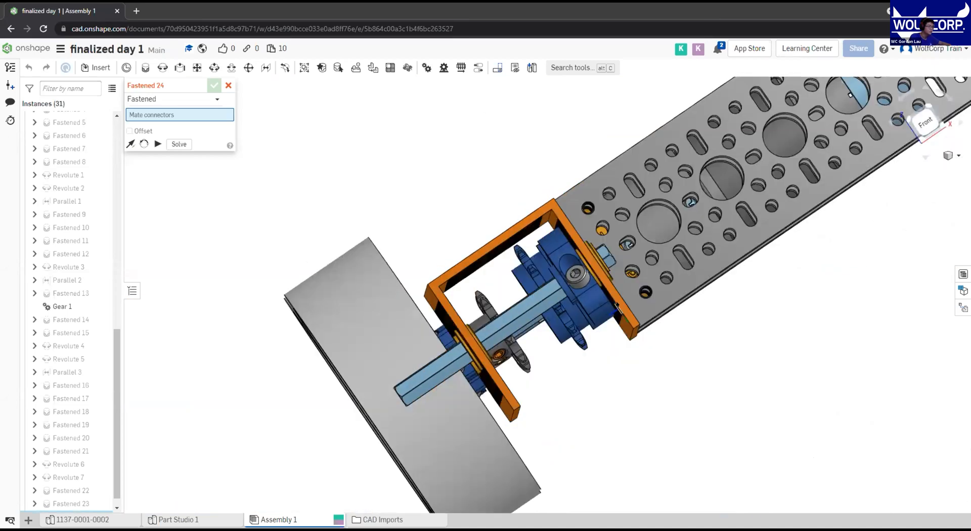
{"action": "right_click_drag", "start_coordinate": [586, 208], "coordinate": [586, 291]}
{"action": "right_click_drag", "start_coordinate": [568, 355], "coordinate": [577, 347]}
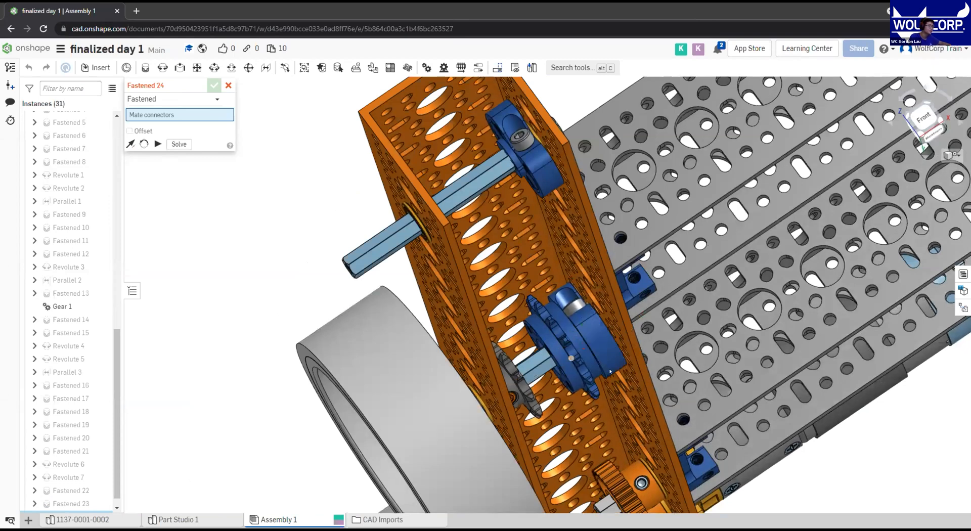
{"action": "key", "text": "f"}
{"action": "scroll", "coordinate": [737, 378], "scroll_direction": "down", "scroll_amount": 5}
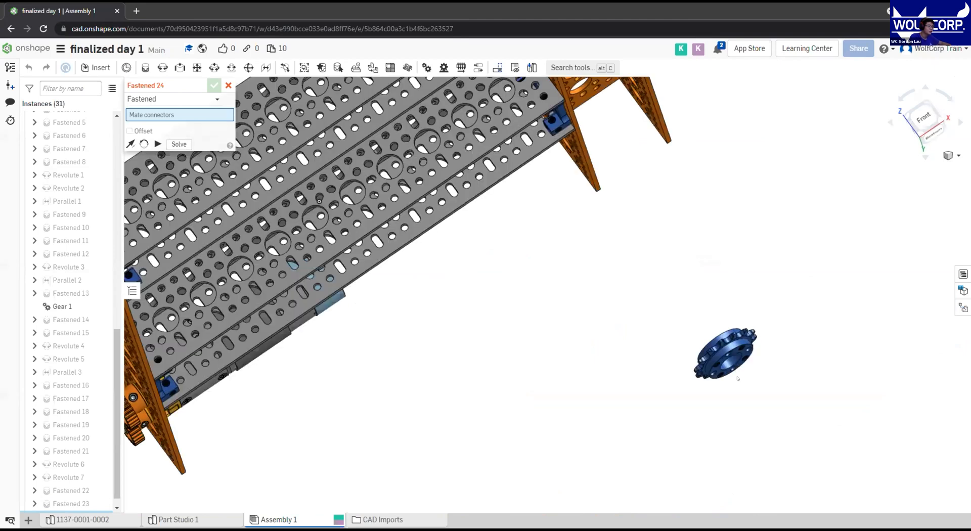
{"action": "scroll", "coordinate": [738, 372], "scroll_direction": "down", "scroll_amount": 5}
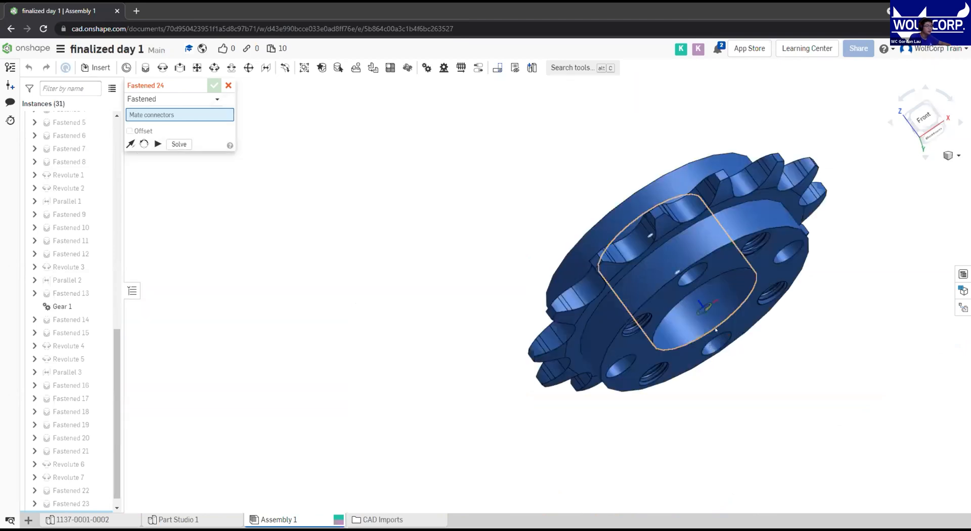
{"action": "left_click", "coordinate": [716, 329]}
{"action": "scroll", "coordinate": [672, 321], "scroll_direction": "up", "scroll_amount": 5}
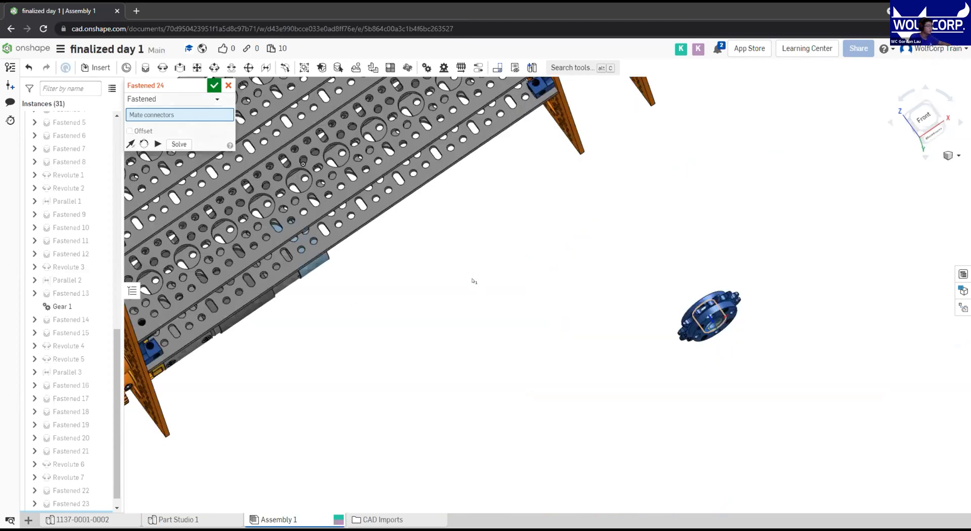
Fasten the sprocket to the circular raised boss edge of the clamping hub on the hex shaft
{"action": "scroll", "coordinate": [635, 348], "scroll_direction": "up", "scroll_amount": 3}
{"action": "scroll", "coordinate": [547, 314], "scroll_direction": "down", "scroll_amount": 3}
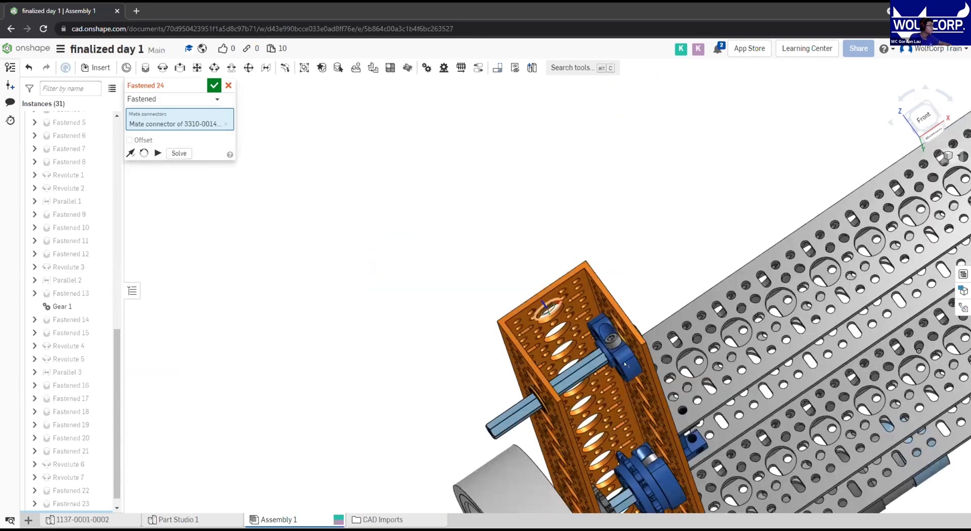
{"action": "scroll", "coordinate": [601, 357], "scroll_direction": "down", "scroll_amount": 3}
{"action": "scroll", "coordinate": [595, 348], "scroll_direction": "down", "scroll_amount": 3}
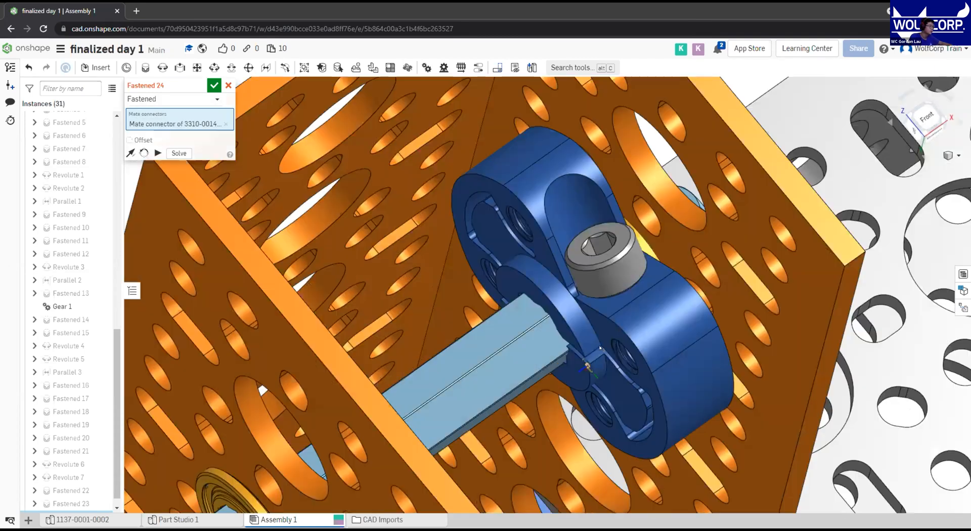
{"action": "right_click_drag", "start_coordinate": [578, 323], "coordinate": [580, 307]}
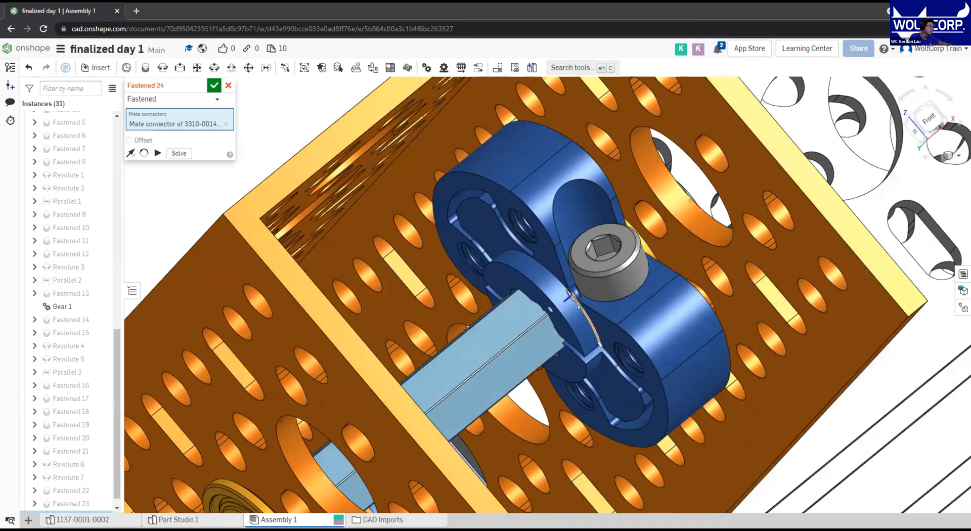
{"action": "scroll", "coordinate": [546, 272], "scroll_direction": "down", "scroll_amount": 3}
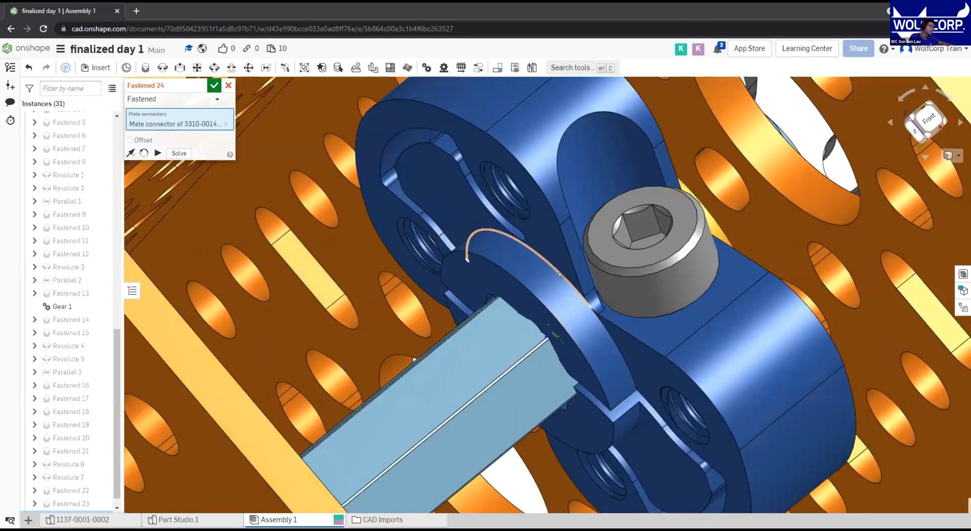
{"action": "left_click", "coordinate": [559, 274]}
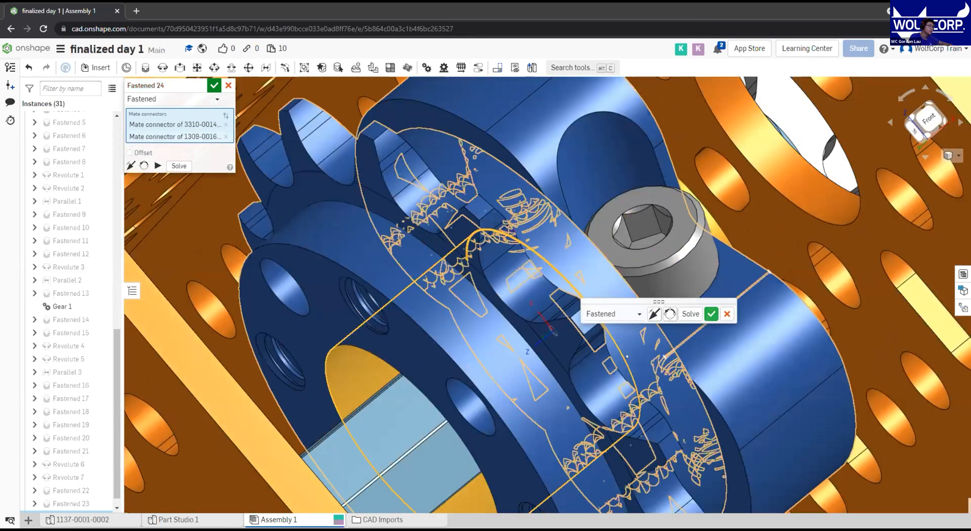
{"action": "key", "text": "Return"}
{"action": "scroll", "coordinate": [613, 355], "scroll_direction": "up", "scroll_amount": 10}
{"action": "middle_click_drag", "start_coordinate": [583, 346], "coordinate": [503, 230]}
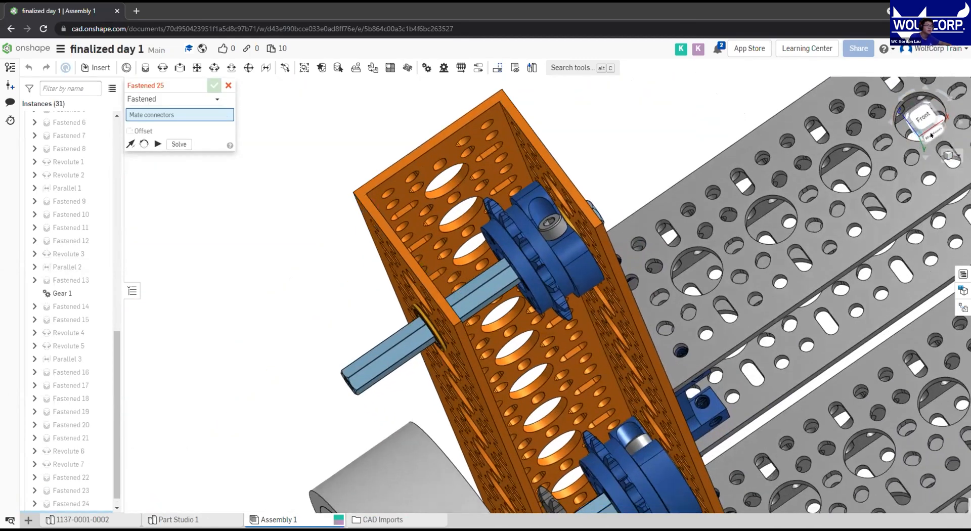
{"action": "left_click", "coordinate": [932, 134]}
{"action": "left_click", "coordinate": [439, 137]}
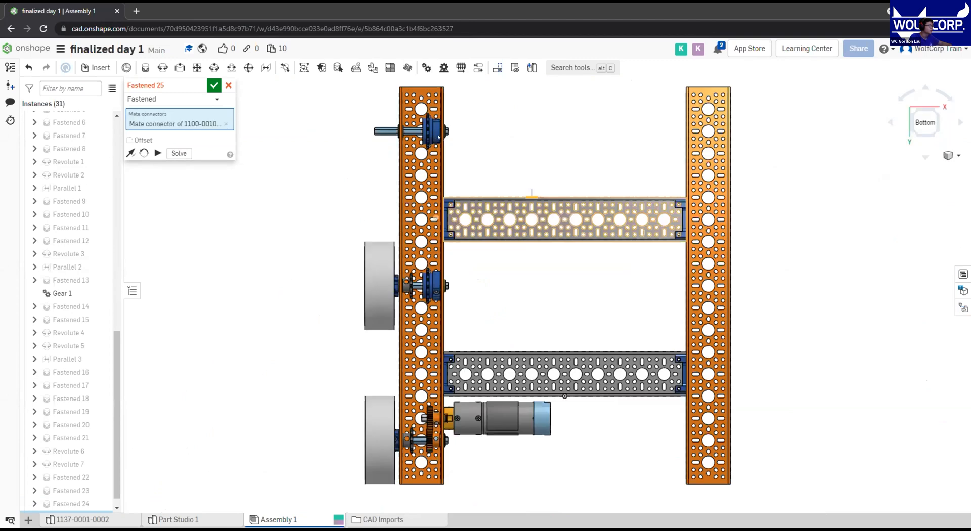
{"action": "middle_click_drag", "start_coordinate": [439, 137], "coordinate": [498, 170]}
{"action": "scroll", "coordinate": [498, 170], "scroll_direction": "down", "scroll_amount": 4}
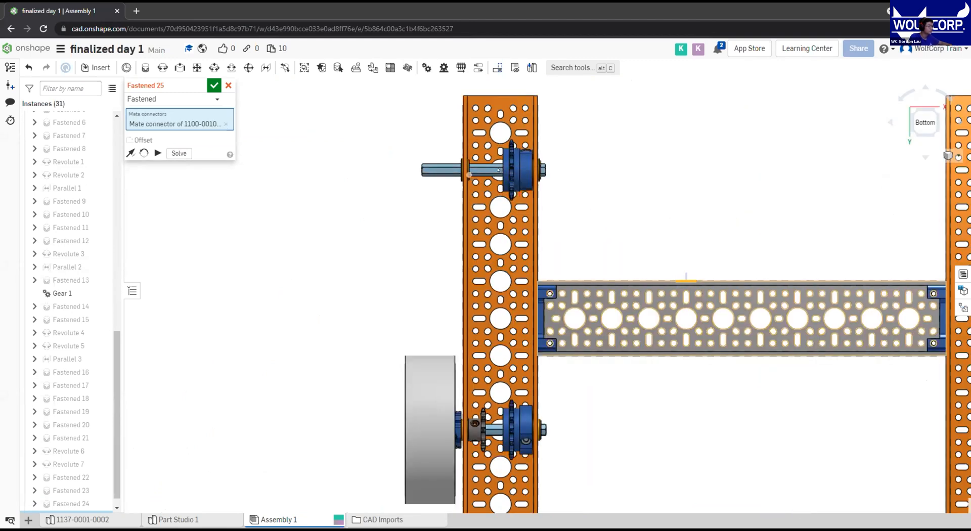
{"action": "left_click", "coordinate": [229, 85]}
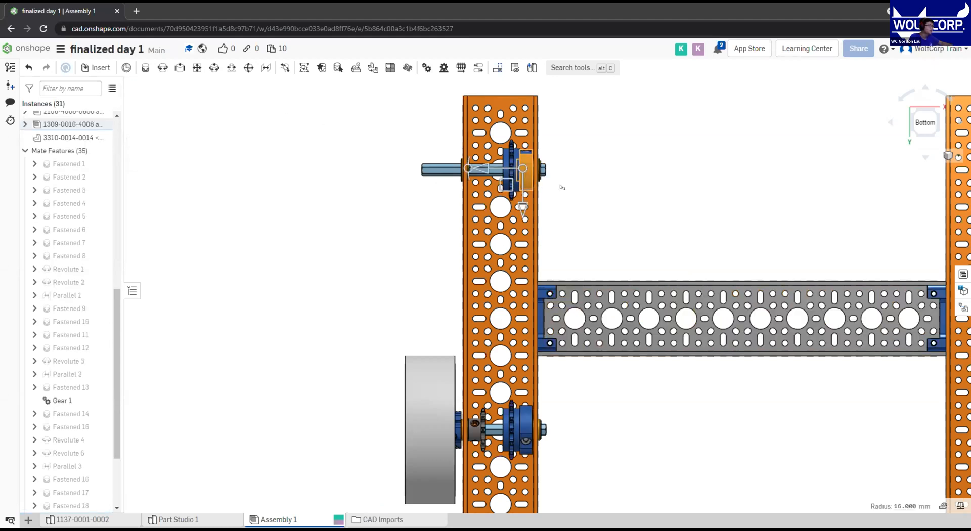
Turn the newly mounted sprocket about the hex shaft to test its rotation with the clamping hub
{"action": "right_click_drag", "start_coordinate": [562, 240], "coordinate": [625, 223]}
{"action": "left_click", "coordinate": [622, 221]}
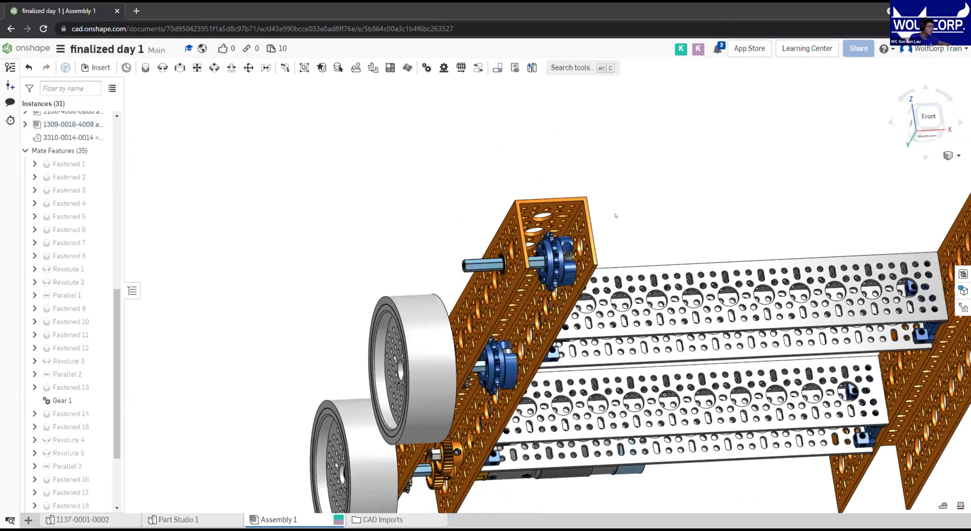
{"action": "scroll", "coordinate": [600, 240], "scroll_direction": "up", "scroll_amount": 5}
{"action": "left_click", "coordinate": [503, 259]}
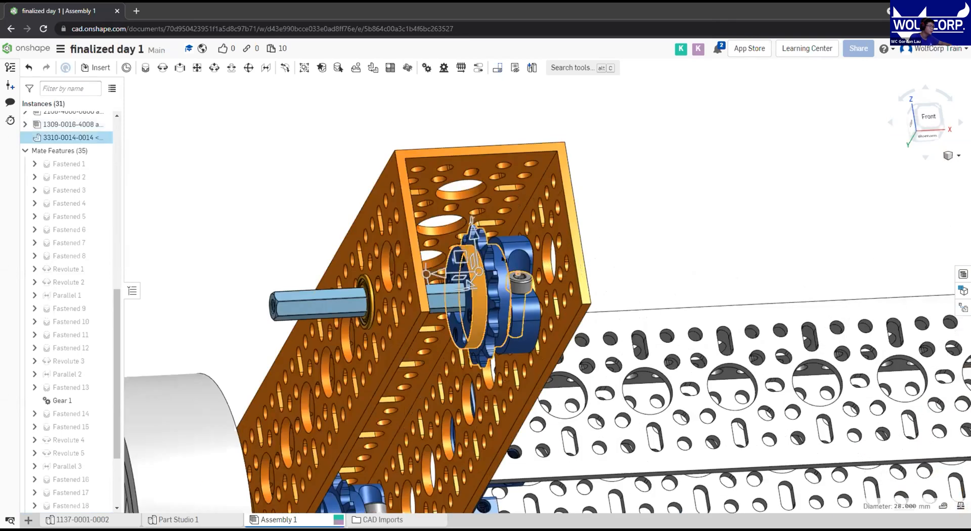
{"action": "left_click_drag", "start_coordinate": [503, 273], "coordinate": [471, 216]}
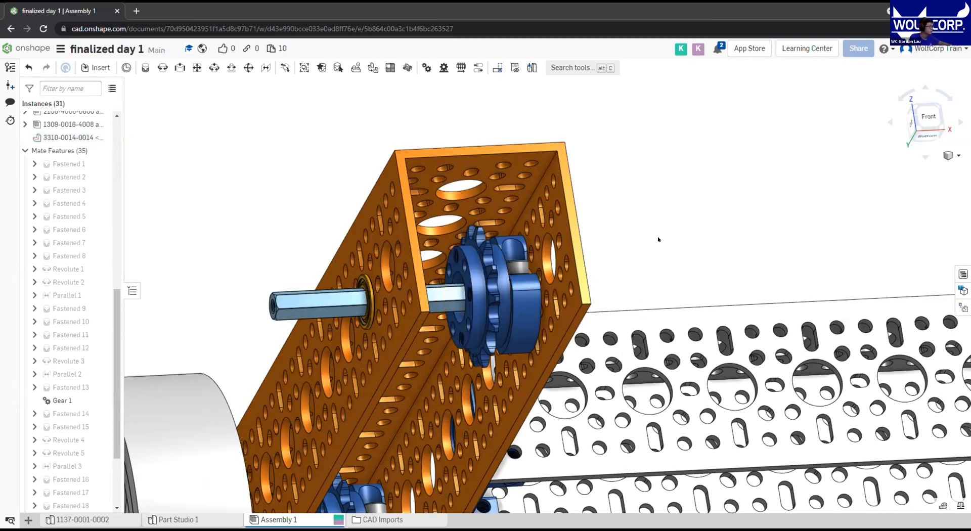
Animate the Revolute 6 mate from 0 to 360 degrees with reciprocating playback to check the shaft's motion
{"action": "scroll", "coordinate": [67, 455], "scroll_direction": "down", "scroll_amount": 3}
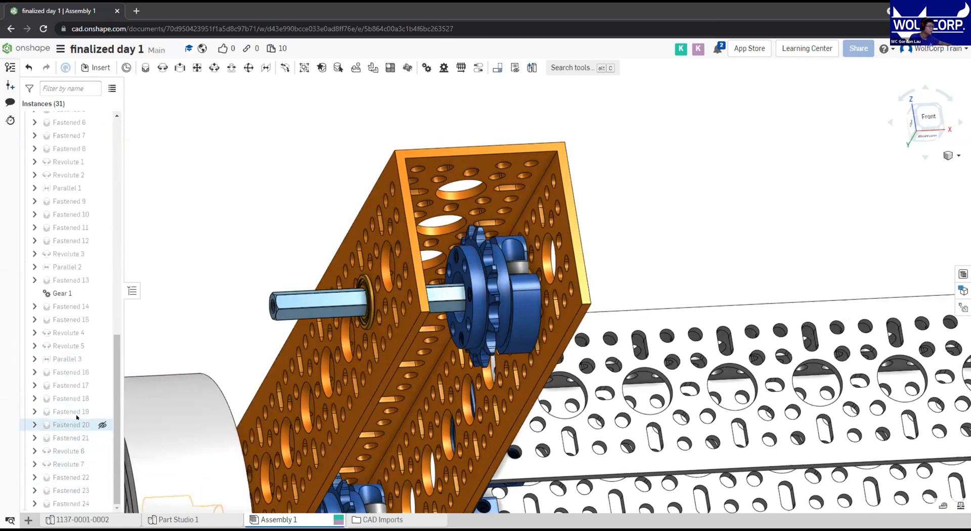
{"action": "right_click", "coordinate": [81, 452]}
{"action": "left_click", "coordinate": [109, 421]}
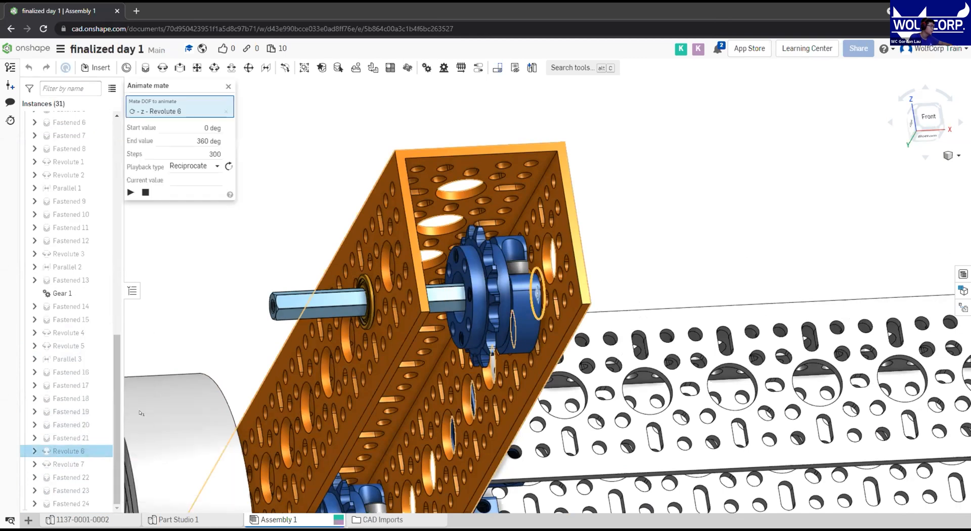
{"action": "left_click", "coordinate": [131, 192]}
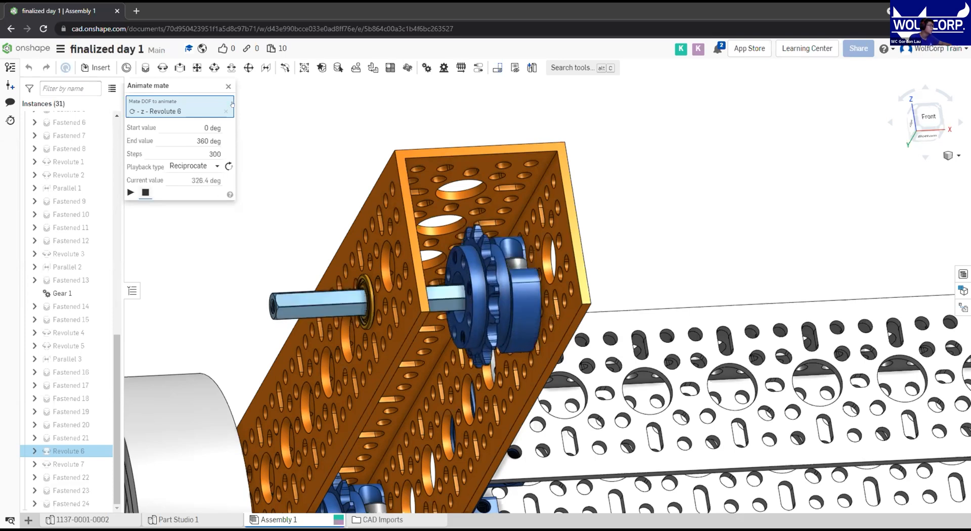
{"action": "scroll", "coordinate": [496, 257], "scroll_direction": "down", "scroll_amount": 2}
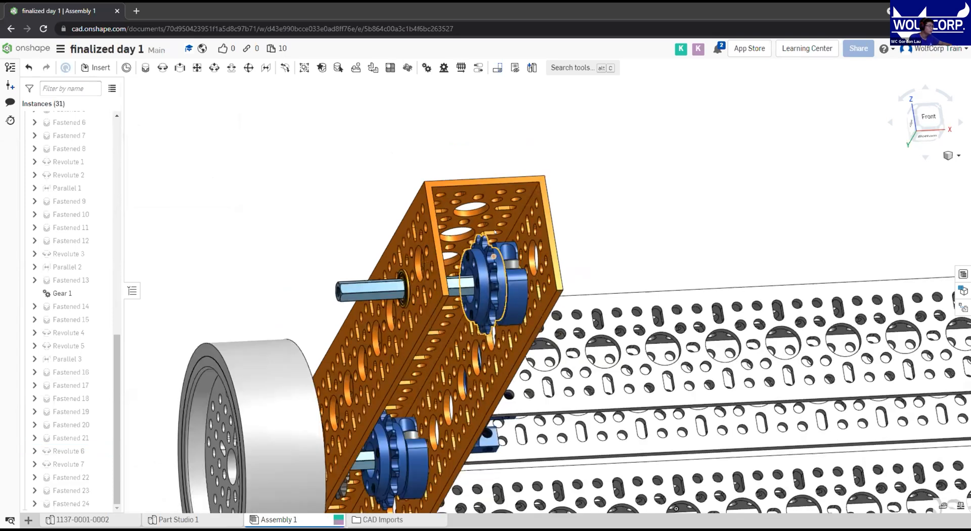
{"action": "scroll", "coordinate": [495, 232], "scroll_direction": "down", "scroll_amount": 3}
{"action": "right_click_drag", "start_coordinate": [511, 249], "coordinate": [501, 261]}
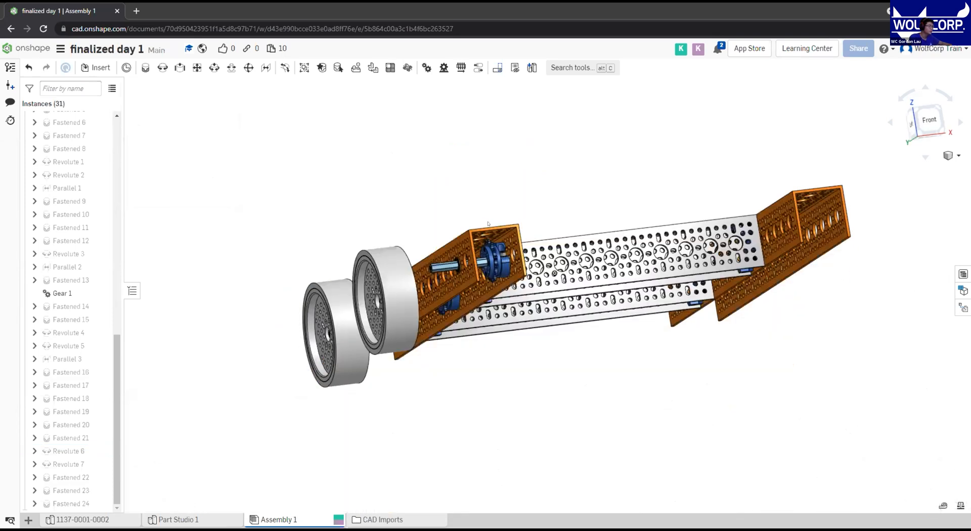
{"action": "scroll", "coordinate": [489, 227], "scroll_direction": "up", "scroll_amount": 5}
{"action": "scroll", "coordinate": [489, 234], "scroll_direction": "up", "scroll_amount": 3}
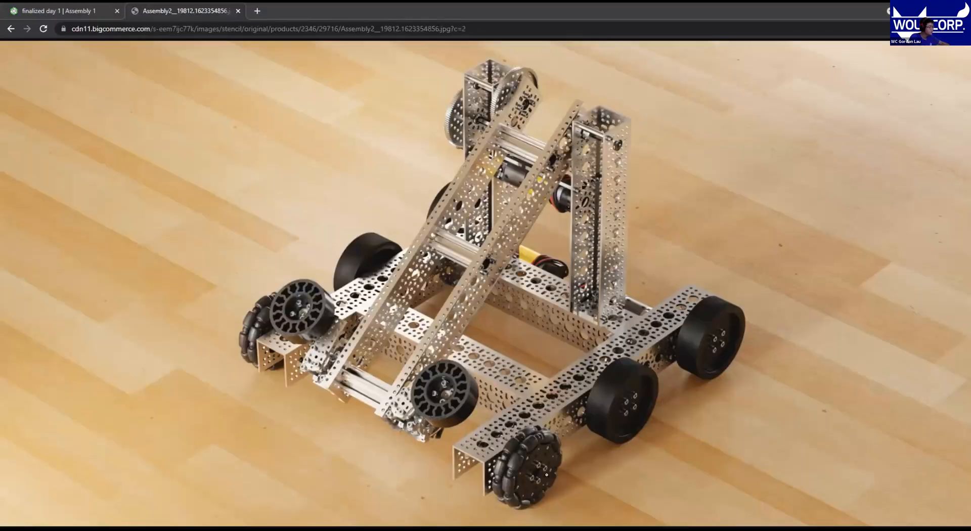
Examine how the front omni wheel sits on the side channel in the robot reference photo, and close the photo
{"action": "left_click", "coordinate": [487, 443]}
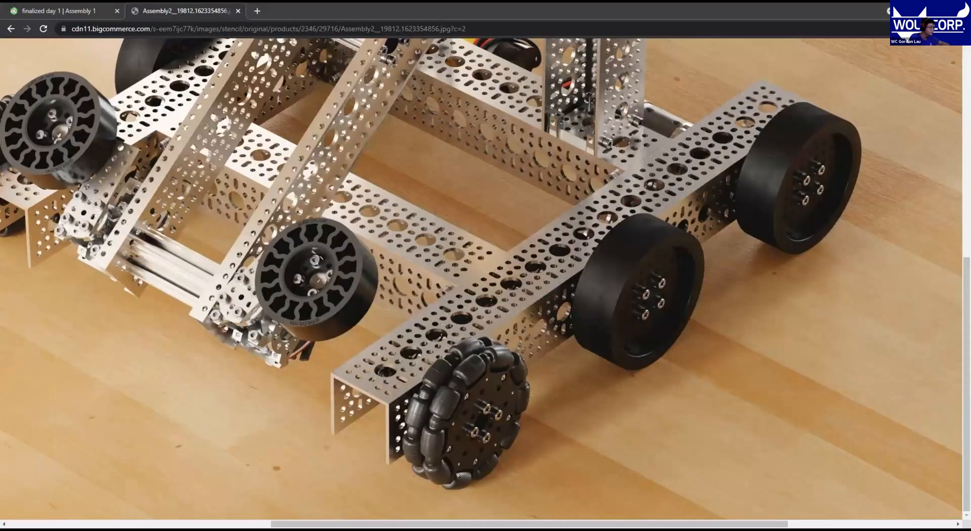
{"action": "scroll", "coordinate": [439, 434], "scroll_direction": "up", "scroll_amount": 2, "text": "ctrl"}
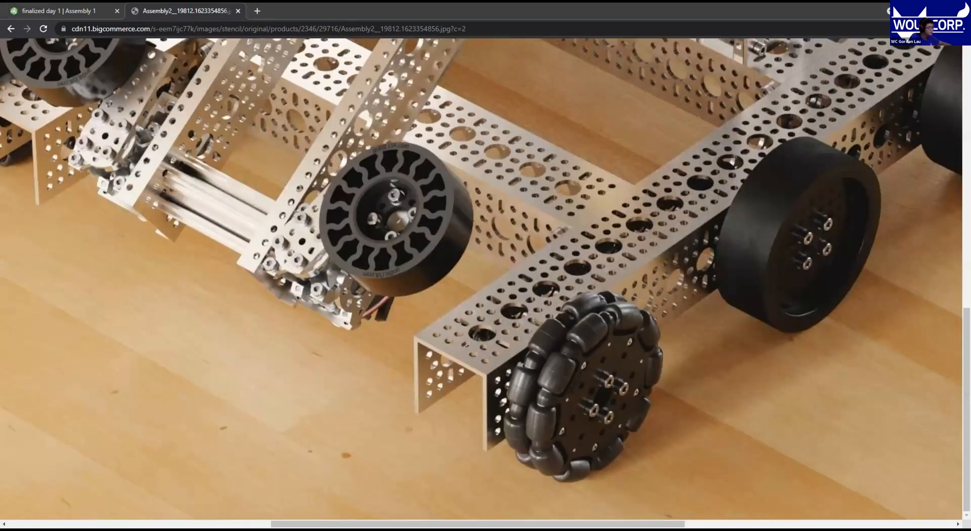
{"action": "left_click_drag", "start_coordinate": [670, 522], "coordinate": [674, 522]}
{"action": "scroll", "coordinate": [488, 321], "scroll_direction": "right", "scroll_amount": 1}
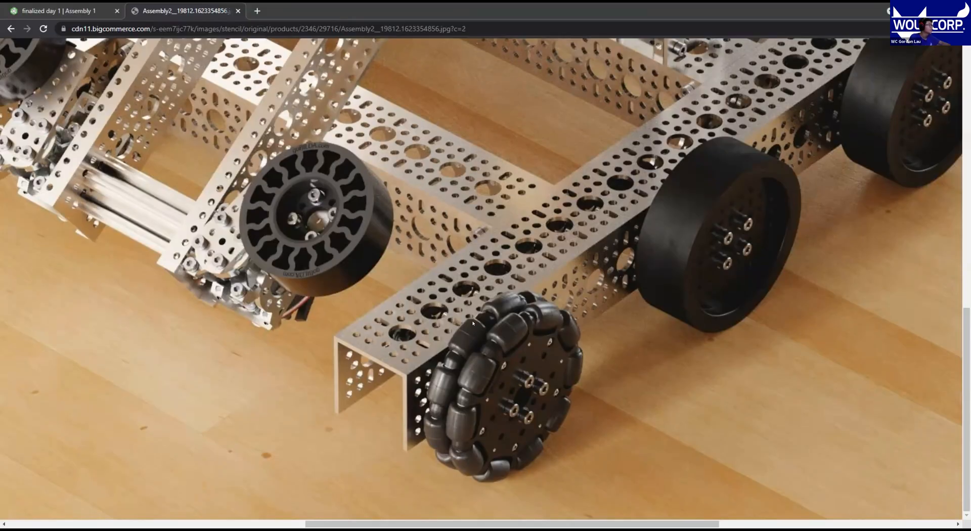
{"action": "key", "text": "ctrl+w"}
{"action": "scroll", "coordinate": [422, 316], "scroll_direction": "down", "scroll_amount": 8}
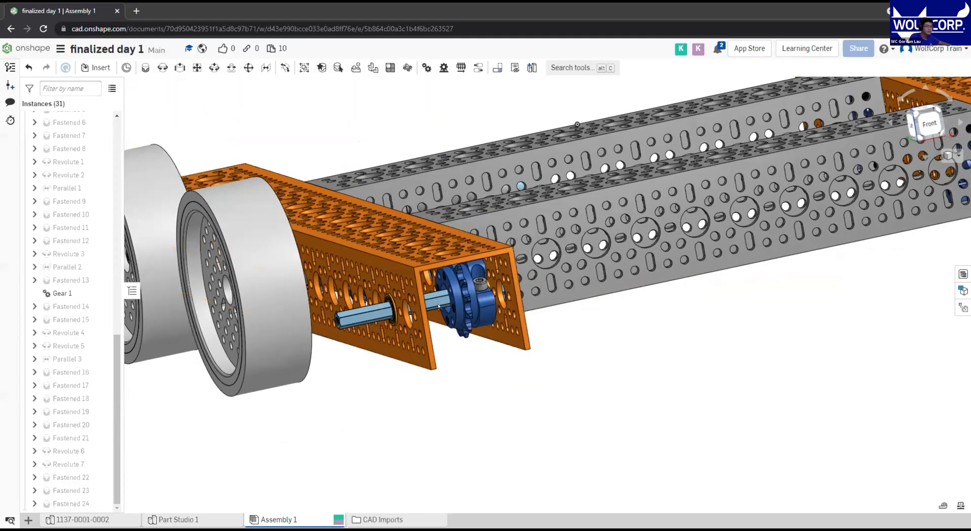
{"action": "right_click_drag", "start_coordinate": [522, 290], "coordinate": [432, 297]}
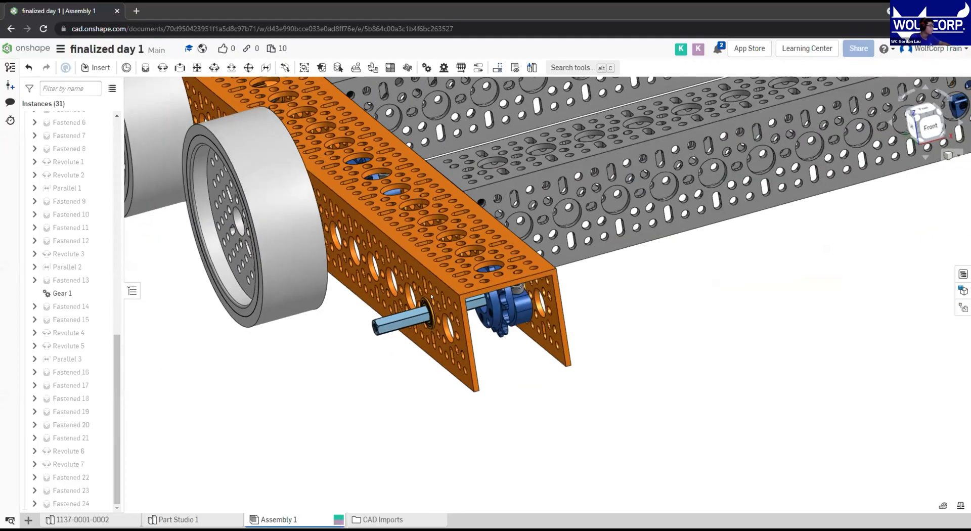
{"action": "right_click_drag", "start_coordinate": [489, 272], "coordinate": [350, 259]}
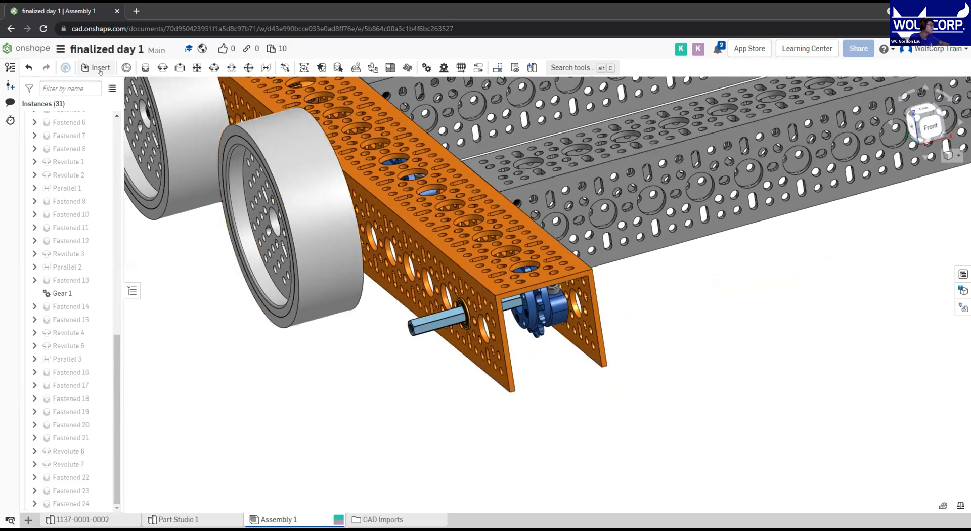
{"action": "key", "text": "i"}
{"action": "left_click", "coordinate": [233, 146]}
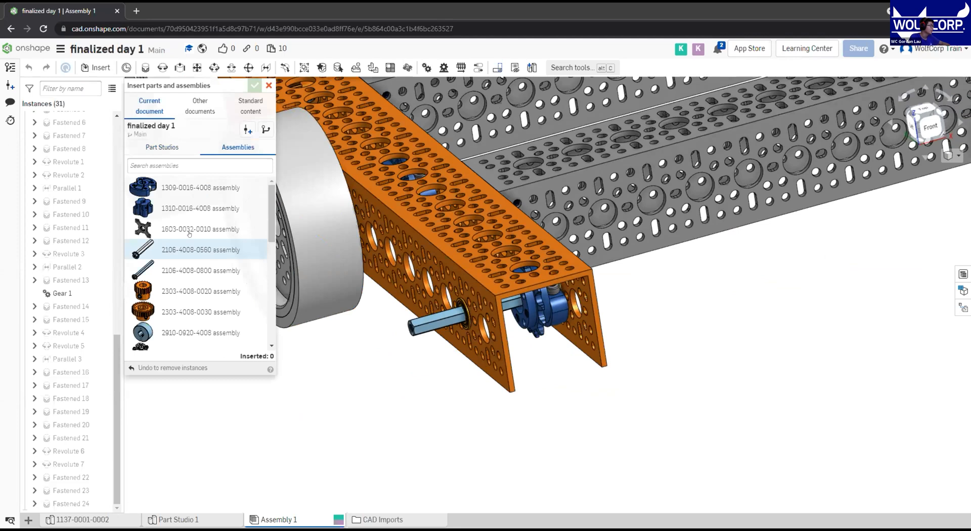
{"action": "left_click", "coordinate": [200, 187]}
{"action": "left_click", "coordinate": [380, 408]}
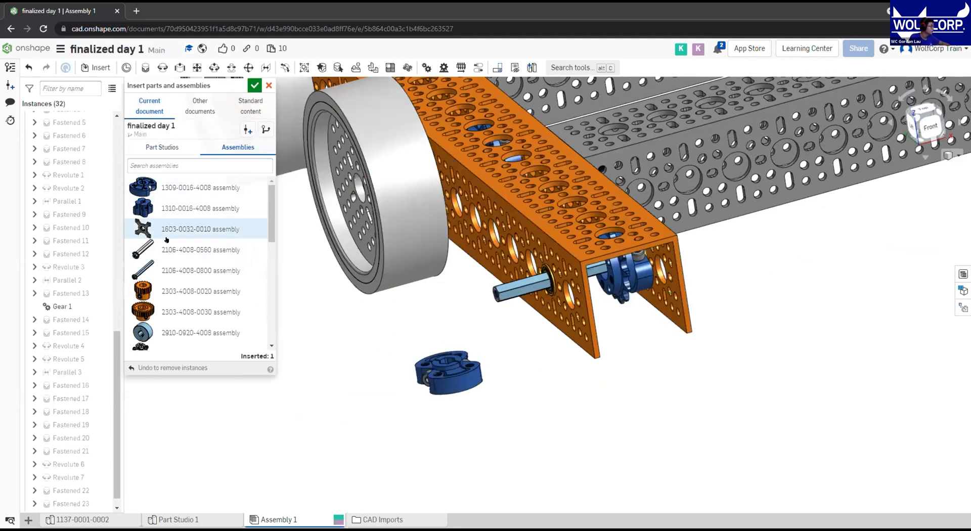
{"action": "scroll", "coordinate": [202, 290], "scroll_direction": "down", "scroll_amount": 3}
{"action": "left_click", "coordinate": [371, 306]}
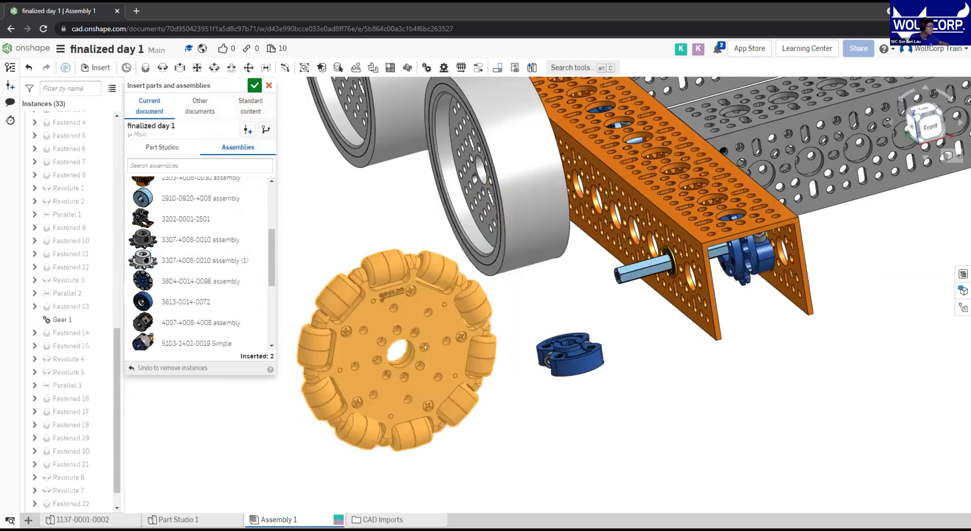
{"action": "middle_click_drag", "start_coordinate": [367, 354], "coordinate": [470, 337]}
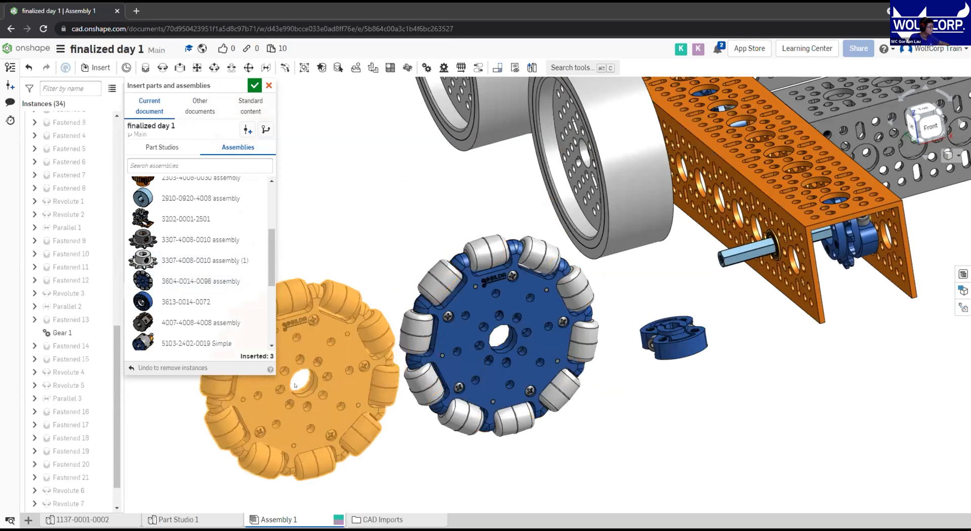
{"action": "left_click", "coordinate": [301, 385]}
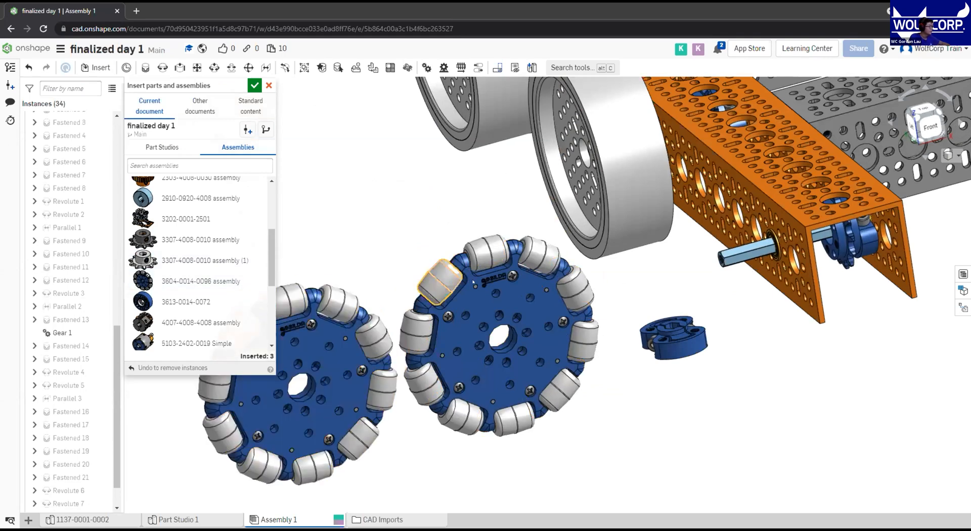
{"action": "middle_click_drag", "start_coordinate": [530, 299], "coordinate": [530, 313]}
{"action": "right_click_drag", "start_coordinate": [534, 308], "coordinate": [521, 290]}
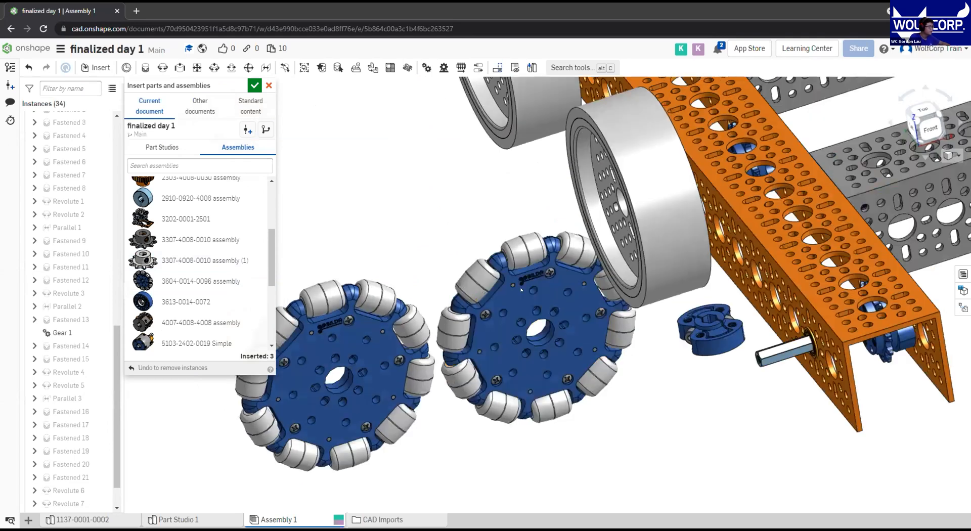
{"action": "right_click_drag", "start_coordinate": [366, 289], "coordinate": [513, 289]}
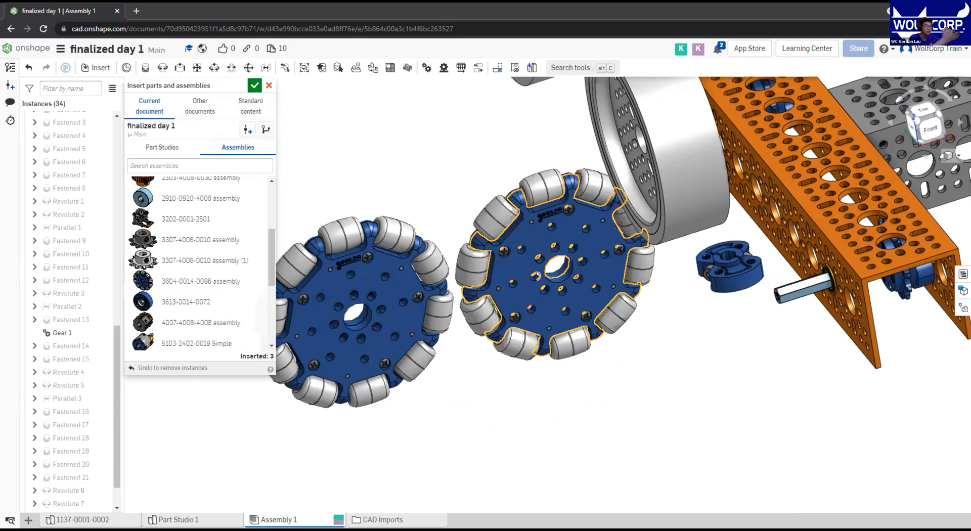
{"action": "scroll", "coordinate": [189, 226], "scroll_direction": "down", "scroll_amount": 2}
{"action": "left_click", "coordinate": [162, 147]}
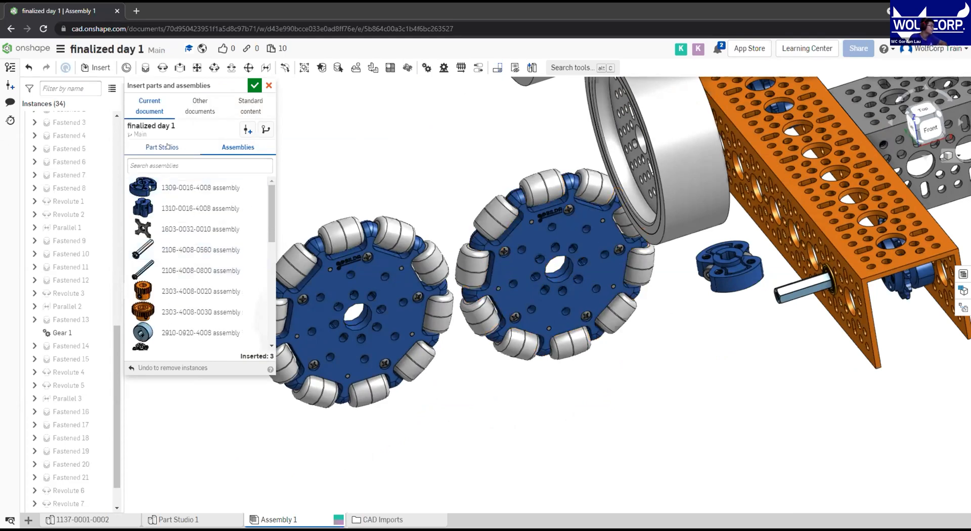
{"action": "scroll", "coordinate": [205, 241], "scroll_direction": "up", "scroll_amount": 2}
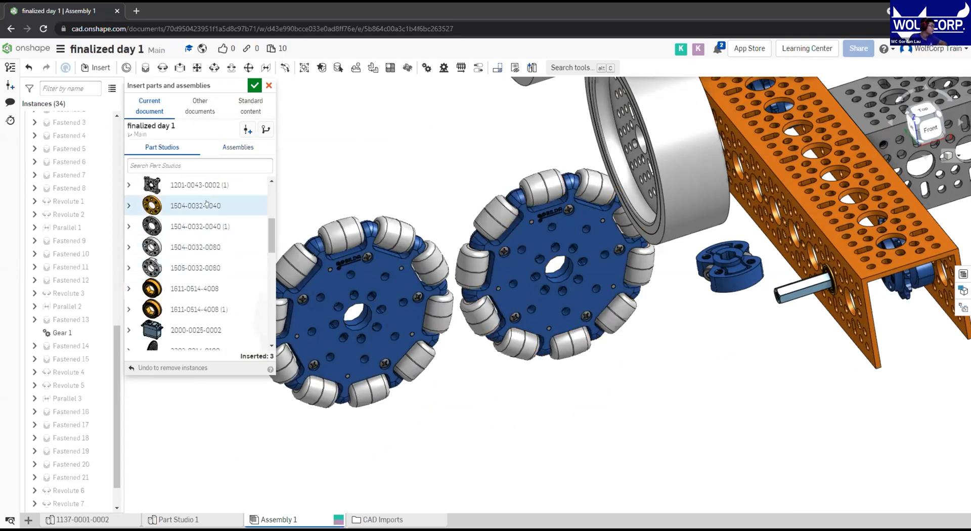
{"action": "scroll", "coordinate": [210, 209], "scroll_direction": "up", "scroll_amount": 1}
{"action": "left_click", "coordinate": [213, 242]}
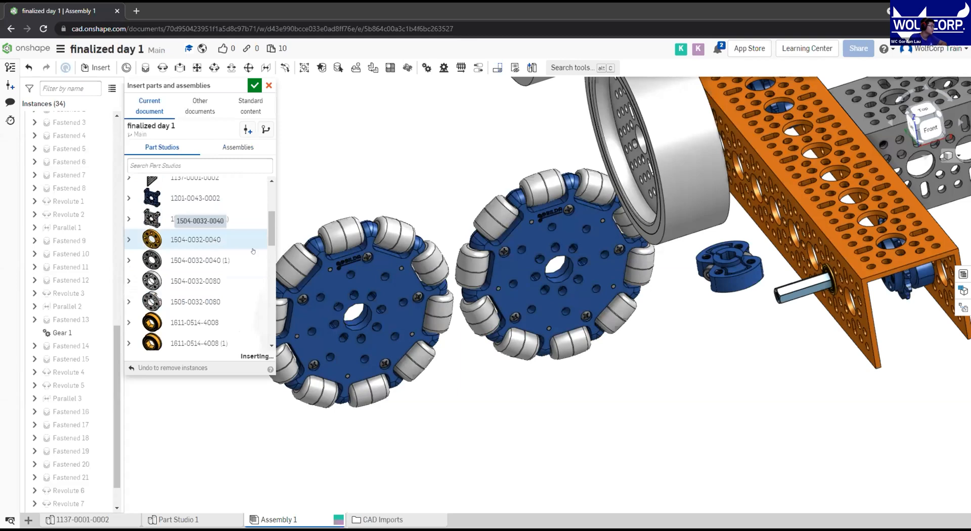
{"action": "left_click", "coordinate": [461, 395]}
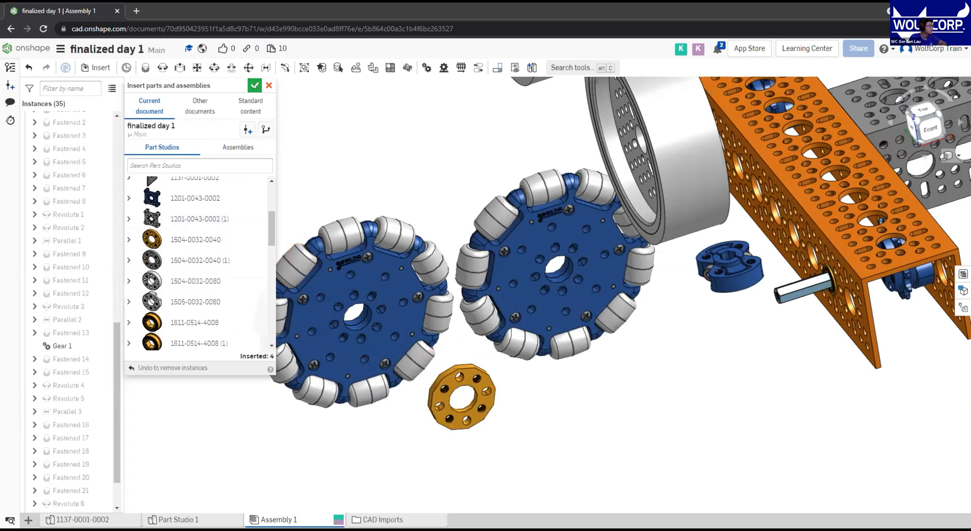
{"action": "left_click", "coordinate": [254, 86]}
Start a fastened mate and pick a mate connector on the underside of the loose clamping hub
{"action": "right_click_drag", "start_coordinate": [498, 400], "coordinate": [519, 257]}
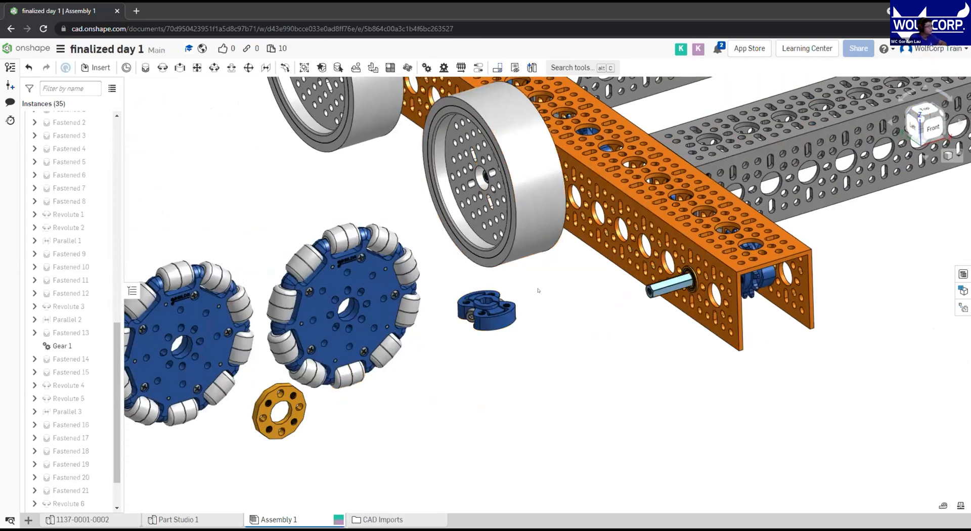
{"action": "middle_click_drag", "start_coordinate": [509, 337], "coordinate": [535, 354]}
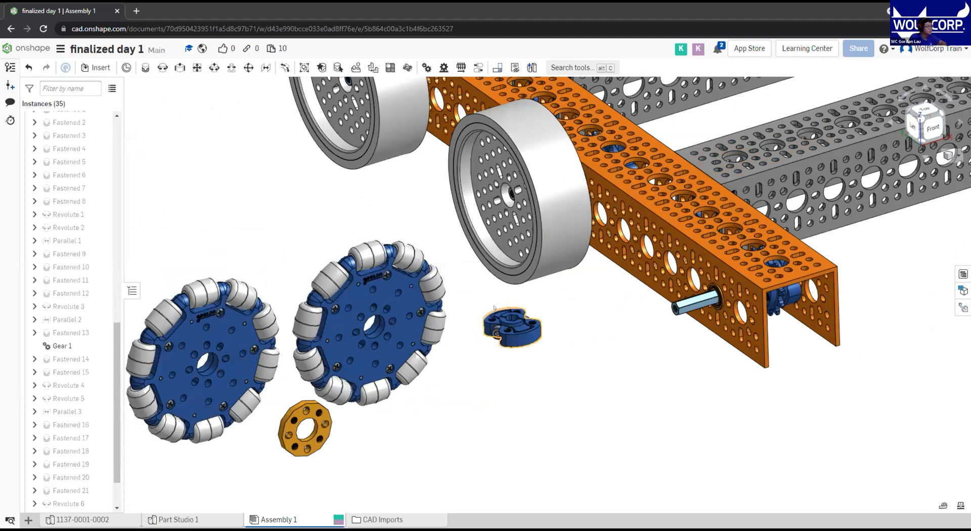
{"action": "scroll", "coordinate": [495, 309], "scroll_direction": "up", "scroll_amount": 5}
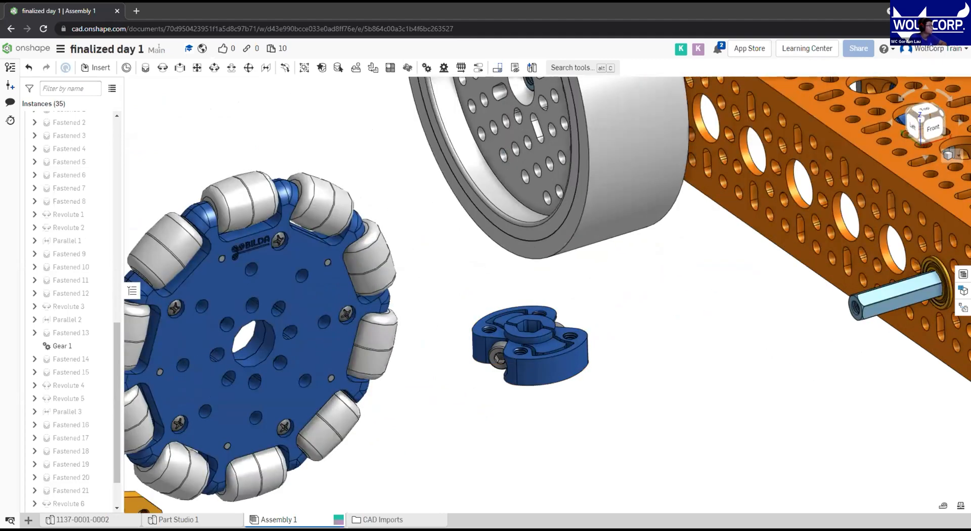
{"action": "left_click", "coordinate": [145, 67]}
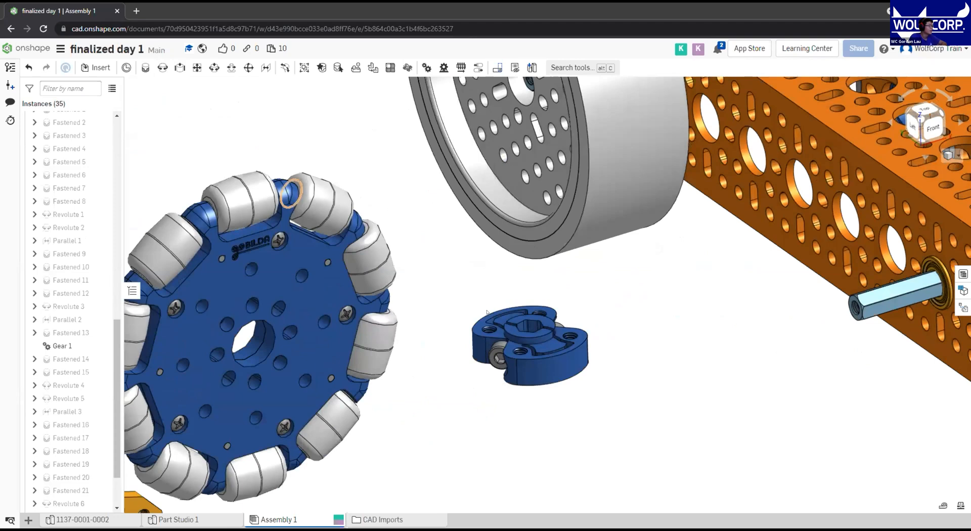
{"action": "scroll", "coordinate": [540, 337], "scroll_direction": "up", "scroll_amount": 5}
{"action": "right_click_drag", "start_coordinate": [559, 331], "coordinate": [534, 286]}
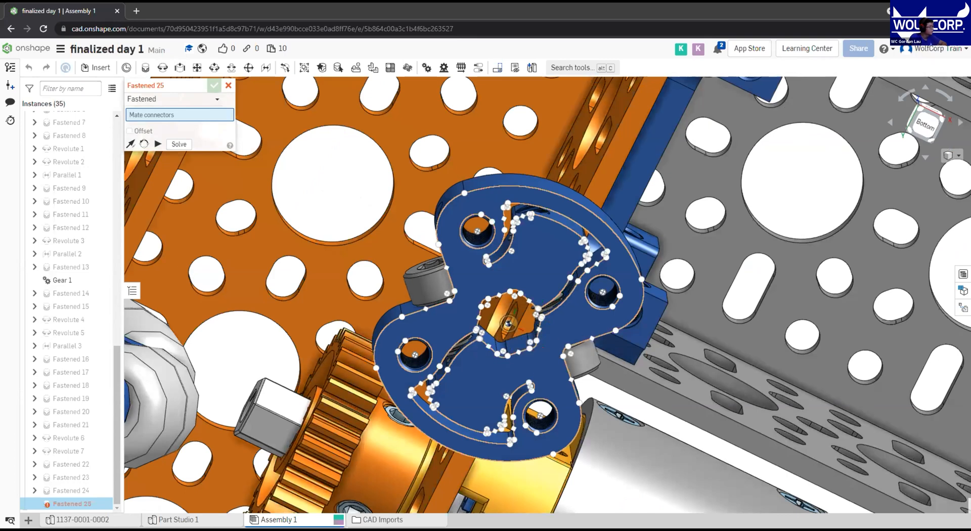
{"action": "left_click", "coordinate": [478, 385]}
Fasten the clamping hub to the 1611-0514 bearing around the protruding hex shaft, flipping the hub's axis direction
{"action": "key", "text": "f"}
{"action": "right_click_drag", "start_coordinate": [579, 260], "coordinate": [594, 465]}
{"action": "scroll", "coordinate": [593, 384], "scroll_direction": "up", "scroll_amount": 5}
{"action": "scroll", "coordinate": [594, 259], "scroll_direction": "down", "scroll_amount": 4}
{"action": "scroll", "coordinate": [594, 388], "scroll_direction": "up", "scroll_amount": 9}
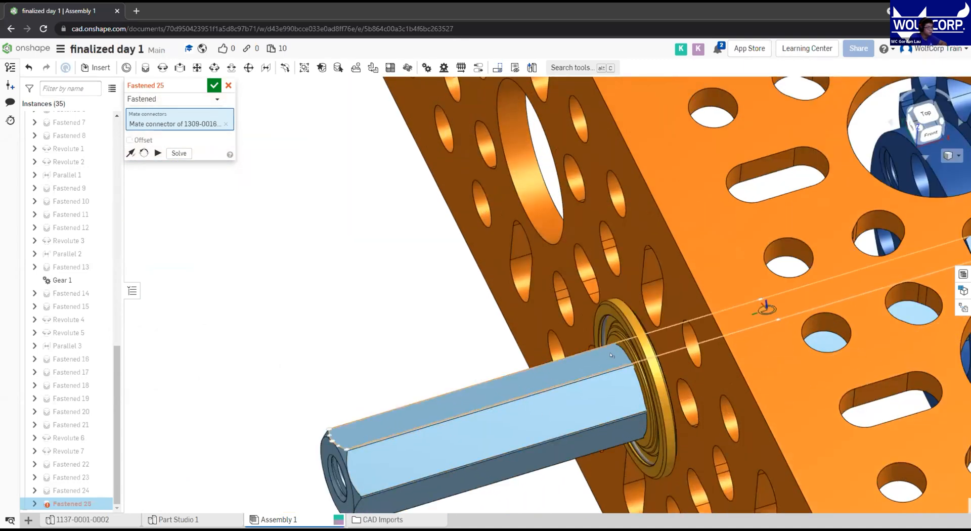
{"action": "scroll", "coordinate": [611, 355], "scroll_direction": "down", "scroll_amount": 4}
{"action": "scroll", "coordinate": [599, 420], "scroll_direction": "up", "scroll_amount": 4}
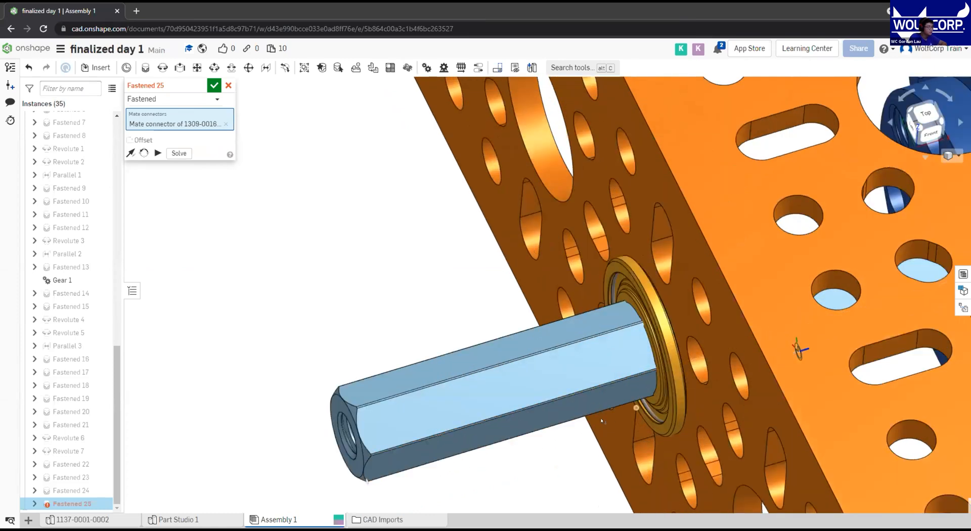
{"action": "scroll", "coordinate": [602, 420], "scroll_direction": "up", "scroll_amount": 5}
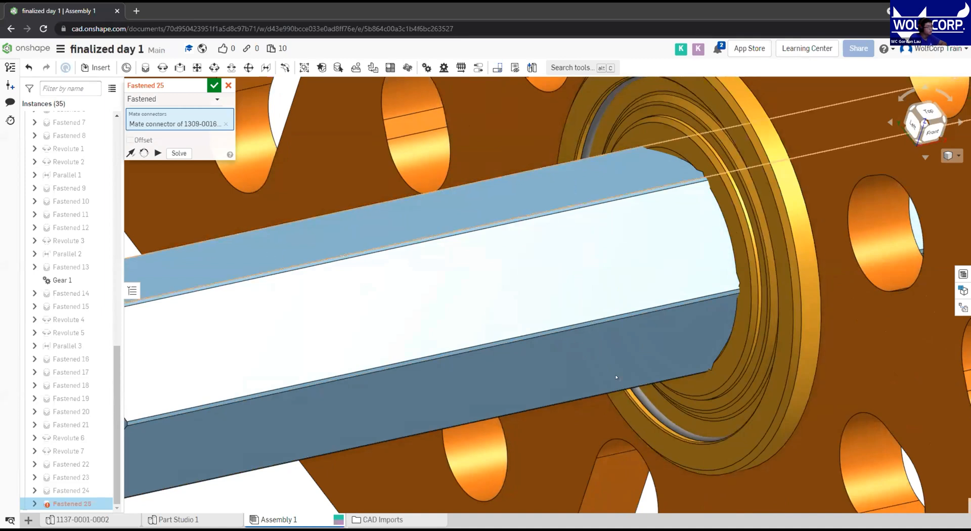
{"action": "left_click", "coordinate": [674, 260]}
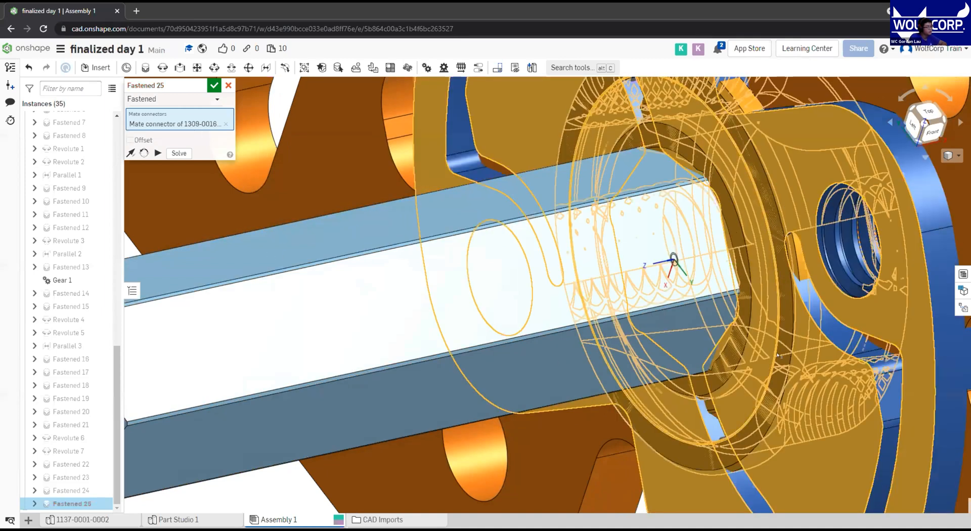
{"action": "scroll", "coordinate": [674, 260], "scroll_direction": "down", "scroll_amount": 5}
{"action": "left_click", "coordinate": [802, 460]}
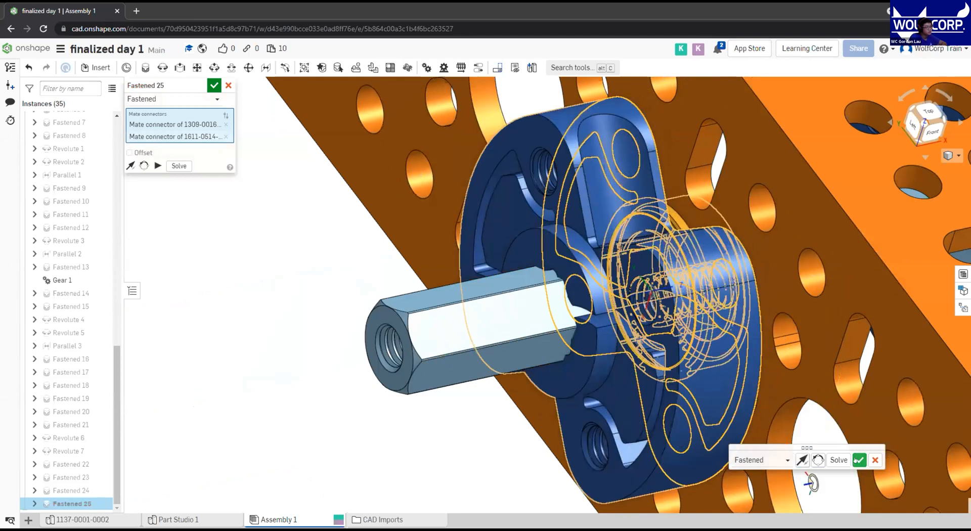
{"action": "left_click", "coordinate": [859, 459]}
Start a fastened mate and pick a mate connector at the centre bore of the omni wheel nearest the drivetrain
{"action": "scroll", "coordinate": [673, 363], "scroll_direction": "down", "scroll_amount": 3}
{"action": "key", "text": "m"}
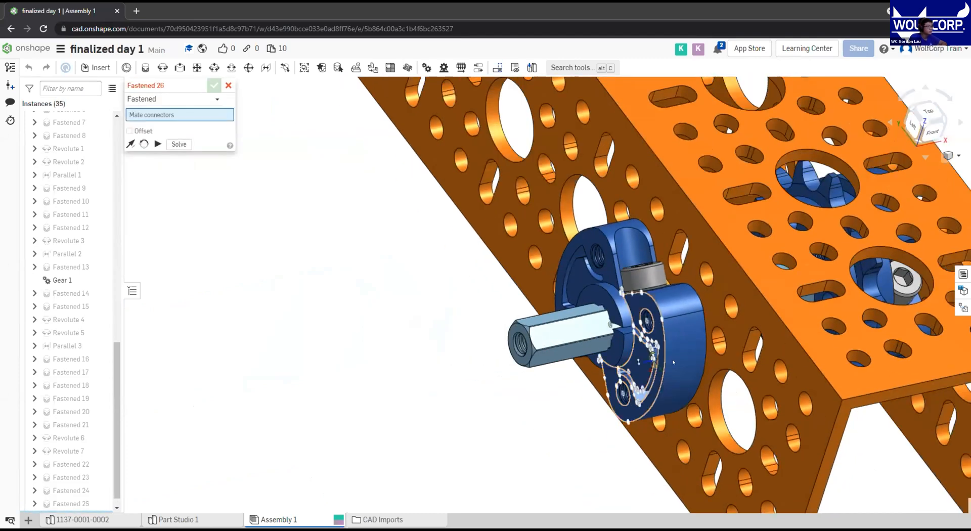
{"action": "scroll", "coordinate": [642, 314], "scroll_direction": "down", "scroll_amount": 4}
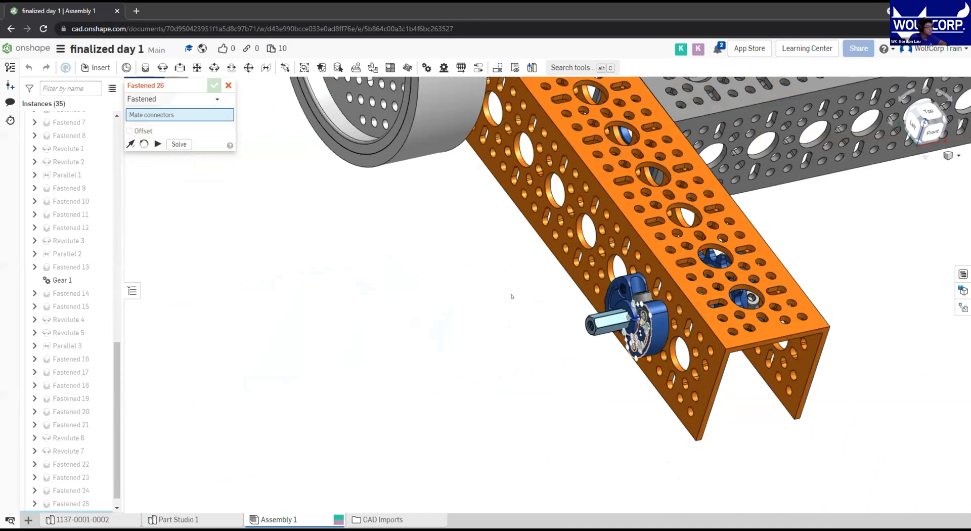
{"action": "scroll", "coordinate": [714, 348], "scroll_direction": "up", "scroll_amount": 2}
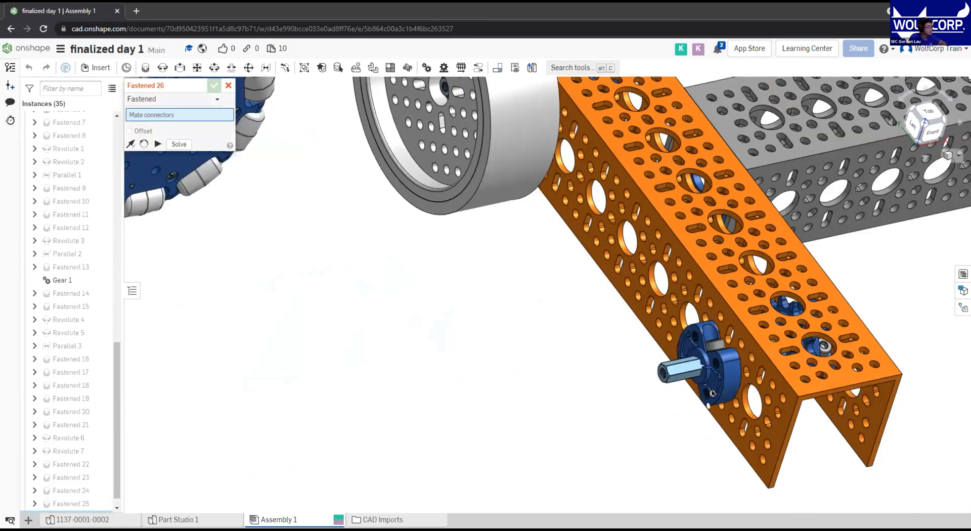
{"action": "middle_click_drag", "start_coordinate": [400, 225], "coordinate": [583, 274]}
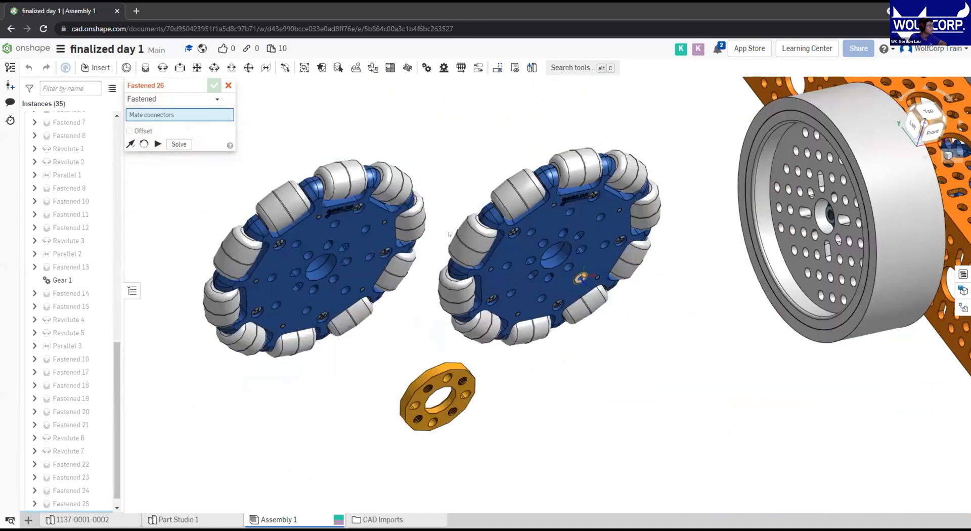
{"action": "scroll", "coordinate": [584, 274], "scroll_direction": "up", "scroll_amount": 2}
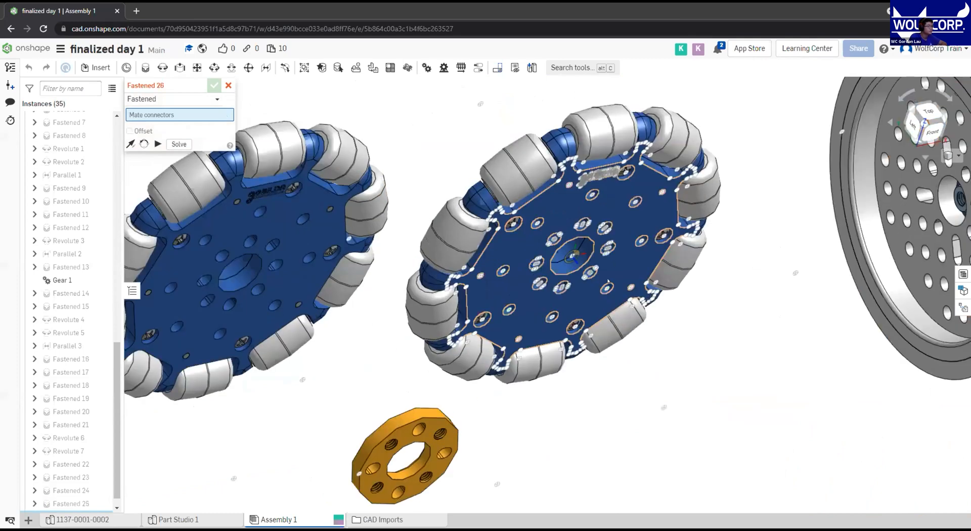
{"action": "scroll", "coordinate": [608, 281], "scroll_direction": "up", "scroll_amount": 5}
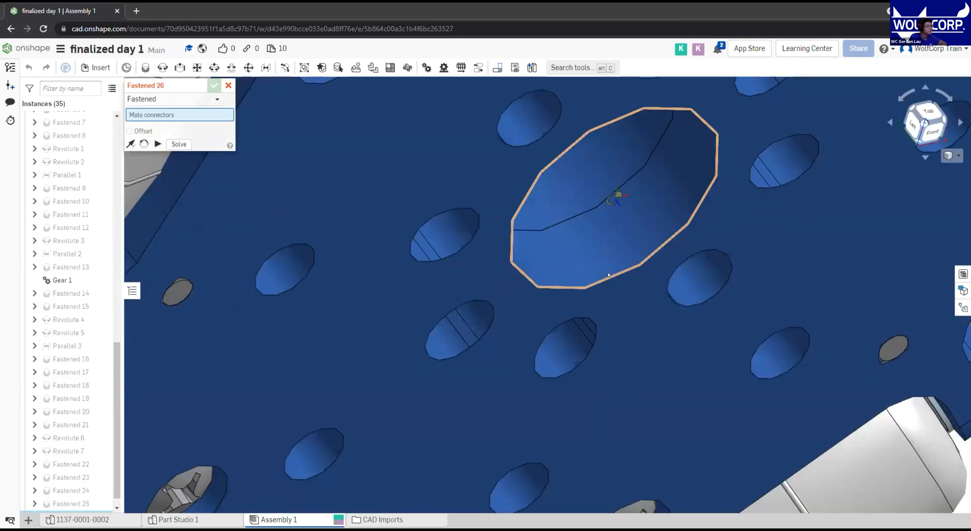
{"action": "scroll", "coordinate": [610, 299], "scroll_direction": "down", "scroll_amount": 5}
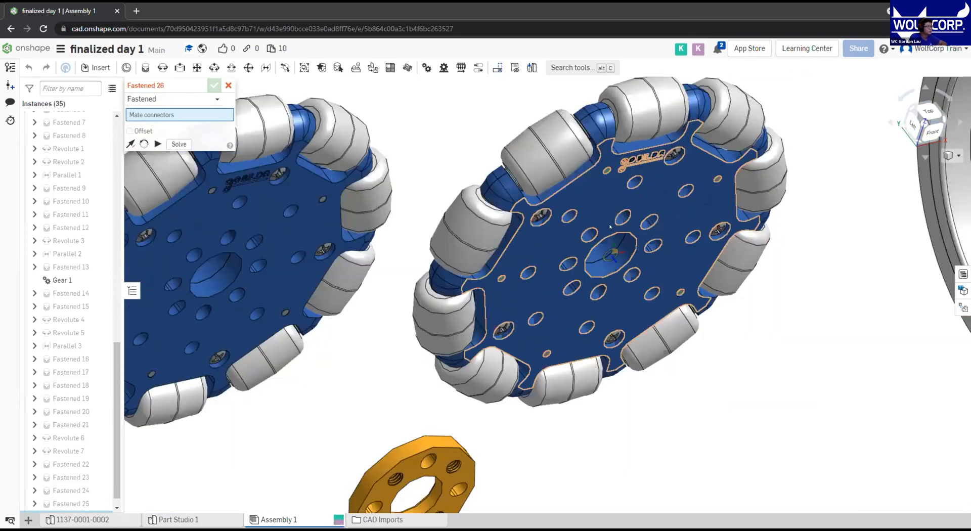
{"action": "scroll", "coordinate": [610, 226], "scroll_direction": "up", "scroll_amount": 5}
{"action": "left_click", "coordinate": [607, 172]}
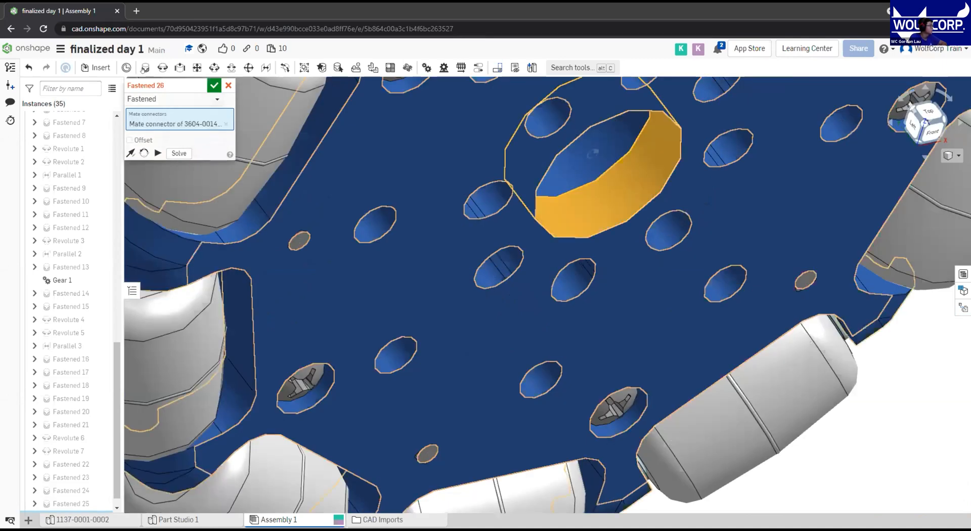
{"action": "left_click", "coordinate": [611, 227]}
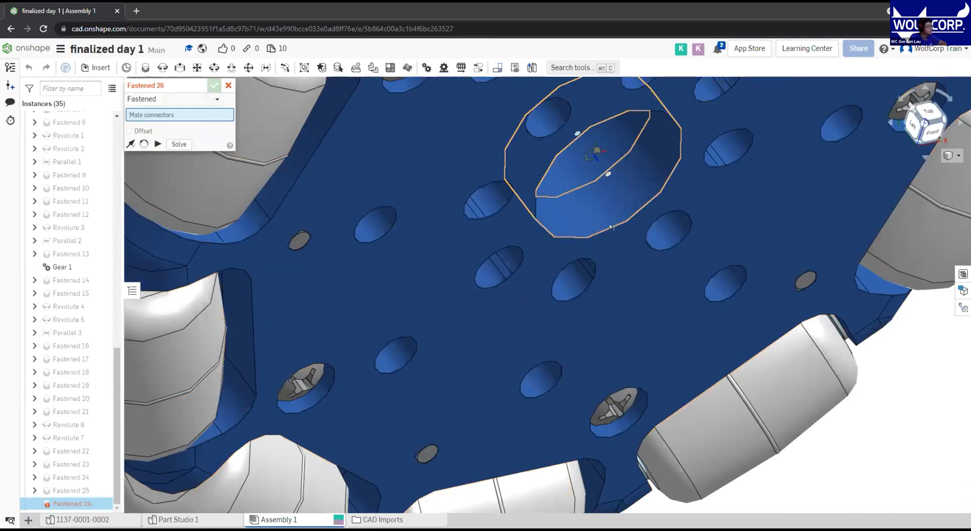
{"action": "left_click", "coordinate": [611, 227]}
{"action": "scroll", "coordinate": [732, 306], "scroll_direction": "down", "scroll_amount": 6}
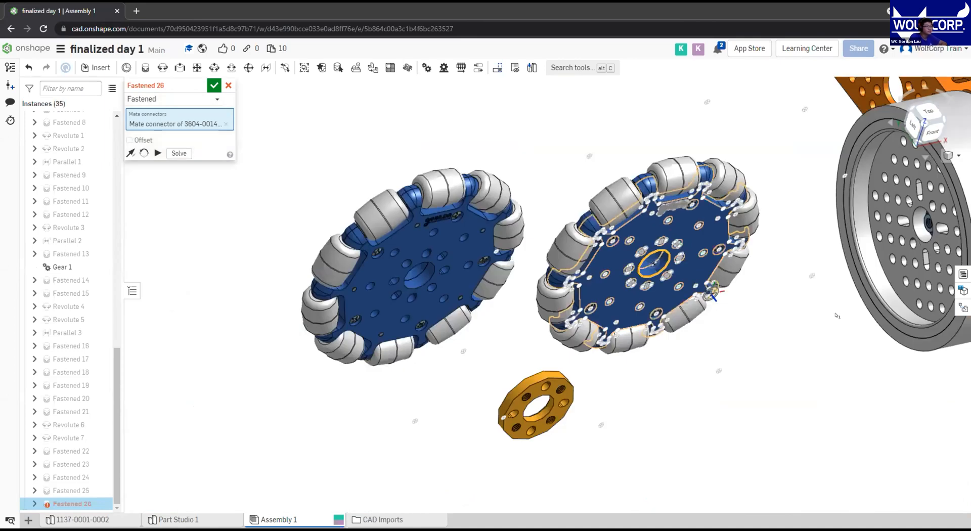
Try to mate the omni wheel to the clamping hub's inner face on the hex shaft, and clear the picked connectors
{"action": "middle_click_drag", "start_coordinate": [924, 341], "coordinate": [647, 232]}
{"action": "scroll", "coordinate": [648, 232], "scroll_direction": "up", "scroll_amount": 3}
{"action": "middle_click_drag", "start_coordinate": [946, 326], "coordinate": [642, 198]}
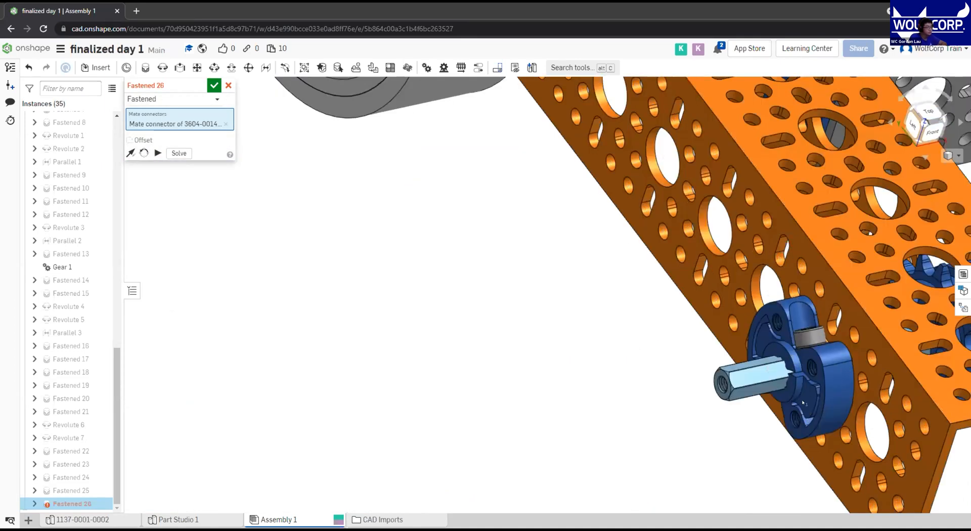
{"action": "scroll", "coordinate": [747, 419], "scroll_direction": "up", "scroll_amount": 5}
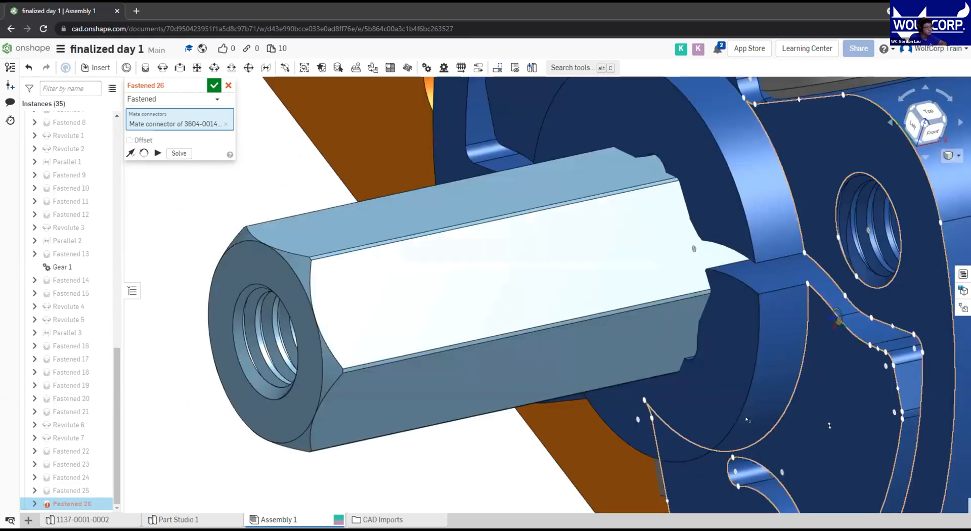
{"action": "left_click", "coordinate": [778, 410]}
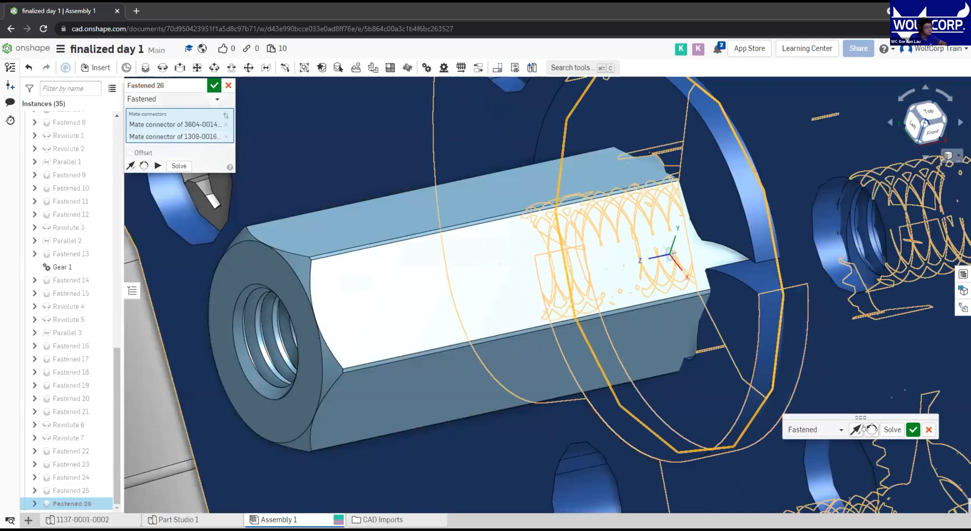
{"action": "scroll", "coordinate": [863, 429], "scroll_direction": "down", "scroll_amount": 4}
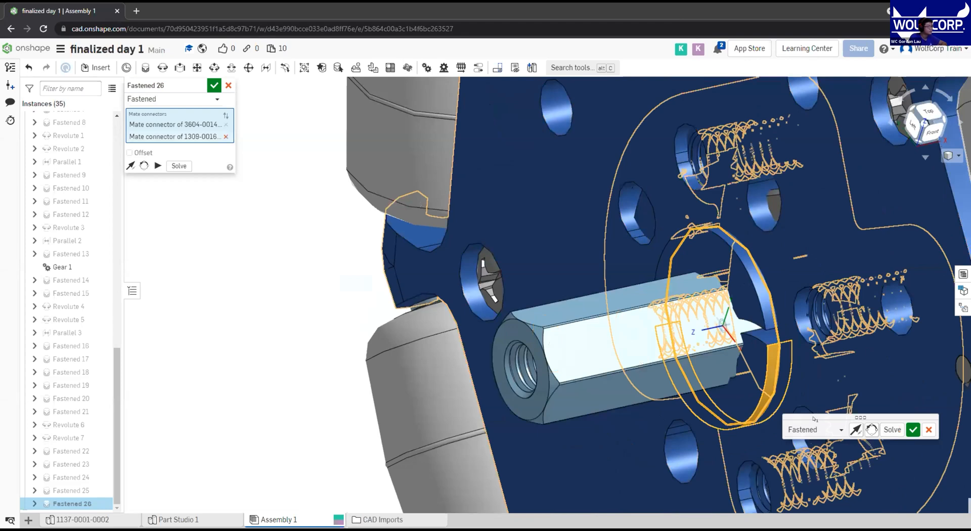
{"action": "key", "text": "ctrl+z"}
{"action": "middle_click_drag", "start_coordinate": [664, 329], "coordinate": [546, 243]}
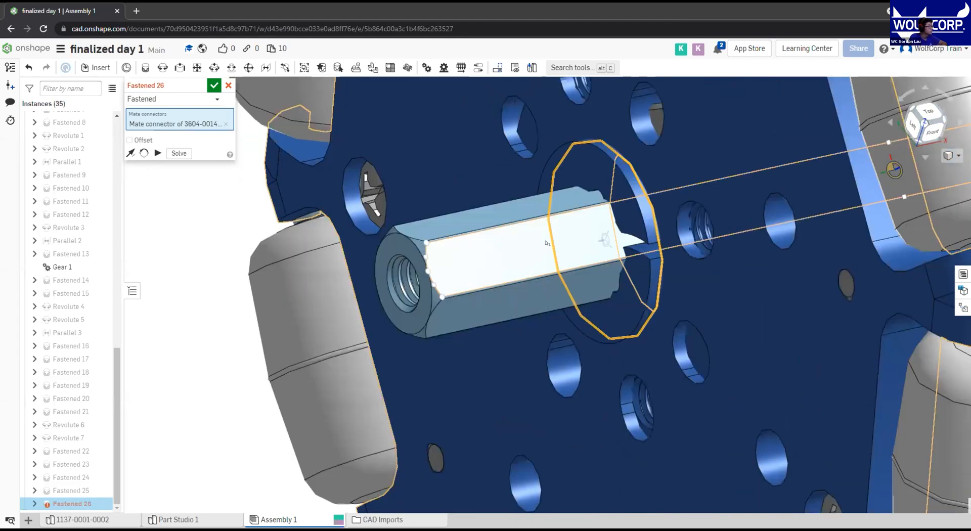
{"action": "right_click_drag", "start_coordinate": [546, 243], "coordinate": [237, 119]}
{"action": "key", "text": "Return"}
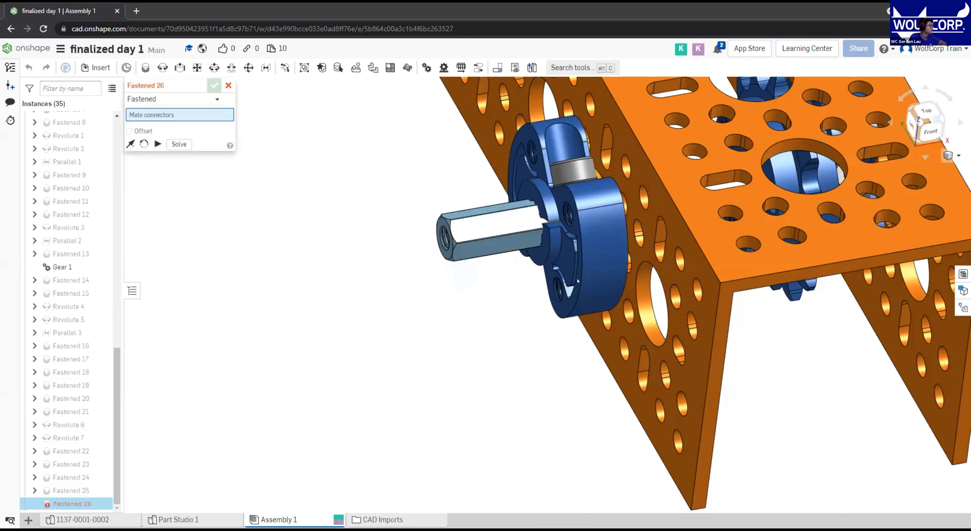
Fasten the omni wheel's centre bore to the outer edge of the clamping hub's raised boss around the hex shaft
{"action": "scroll", "coordinate": [578, 281], "scroll_direction": "down", "scroll_amount": 5}
{"action": "scroll", "coordinate": [440, 191], "scroll_direction": "up", "scroll_amount": 5}
{"action": "scroll", "coordinate": [567, 283], "scroll_direction": "down", "scroll_amount": 5}
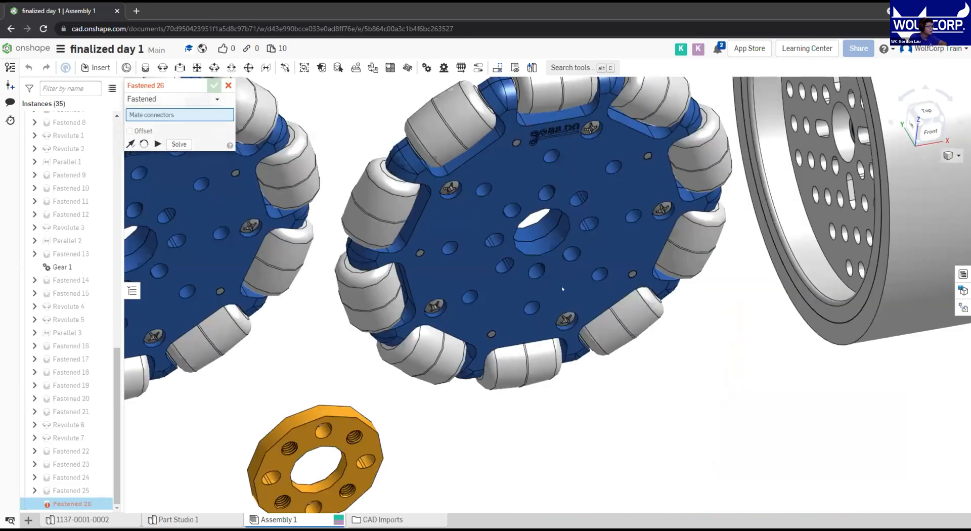
{"action": "scroll", "coordinate": [563, 288], "scroll_direction": "up", "scroll_amount": 5}
{"action": "scroll", "coordinate": [572, 291], "scroll_direction": "down", "scroll_amount": 2}
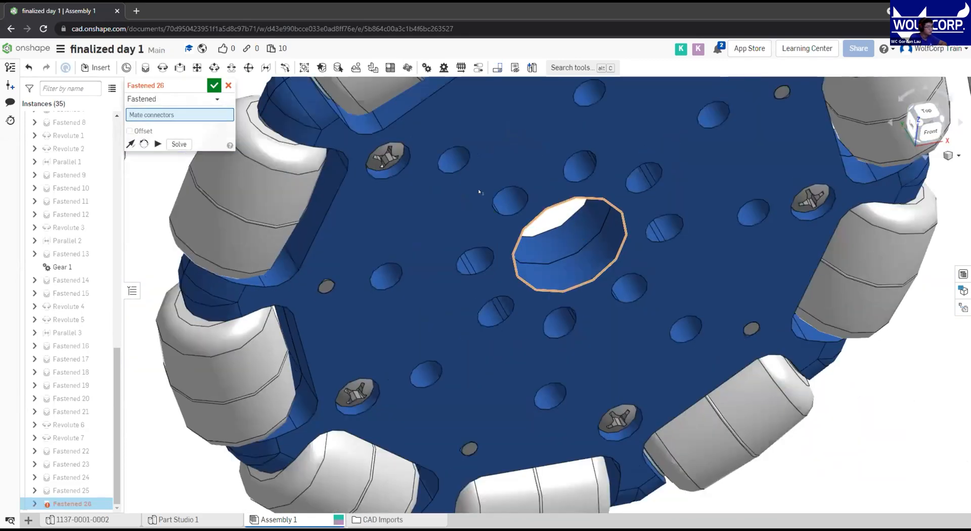
{"action": "left_click", "coordinate": [659, 284]}
{"action": "scroll", "coordinate": [652, 307], "scroll_direction": "down", "scroll_amount": 5}
{"action": "scroll", "coordinate": [626, 298], "scroll_direction": "up", "scroll_amount": 5}
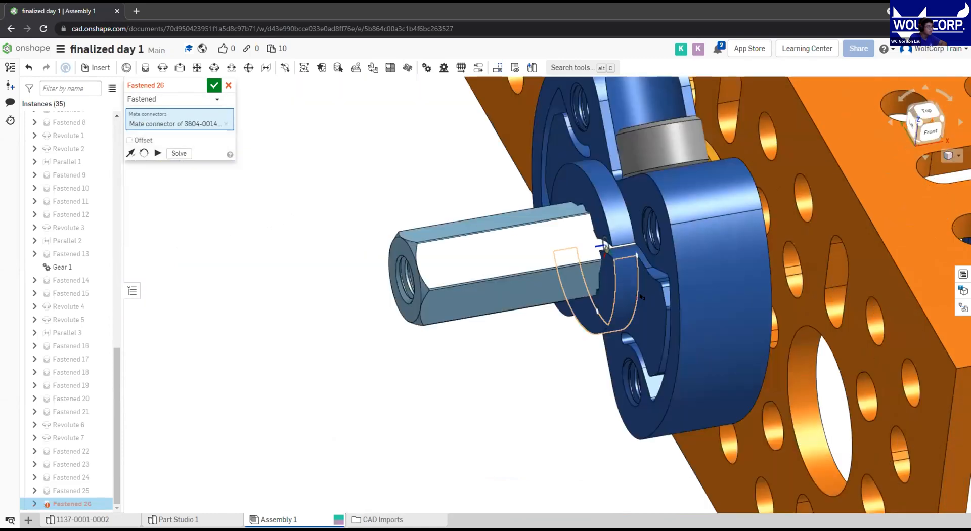
{"action": "scroll", "coordinate": [640, 297], "scroll_direction": "up", "scroll_amount": 2}
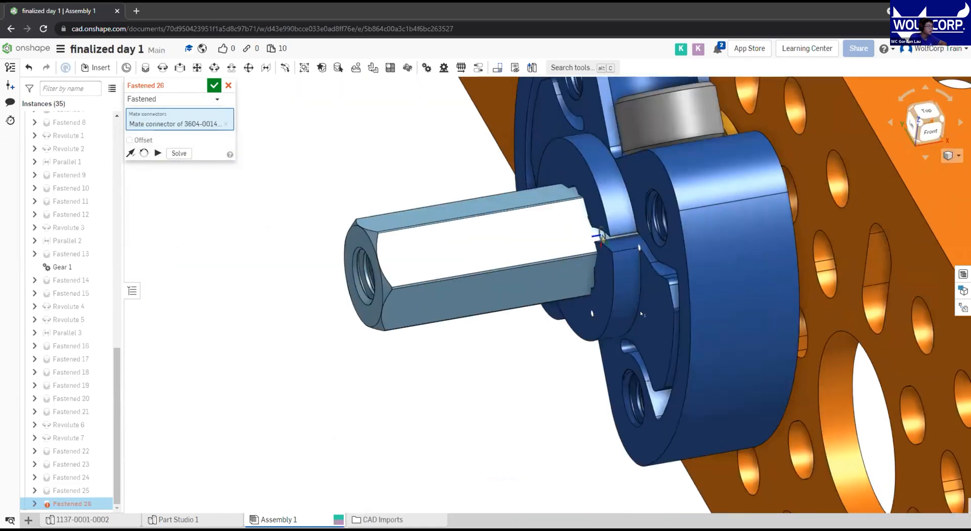
{"action": "right_click_drag", "start_coordinate": [641, 305], "coordinate": [643, 297]}
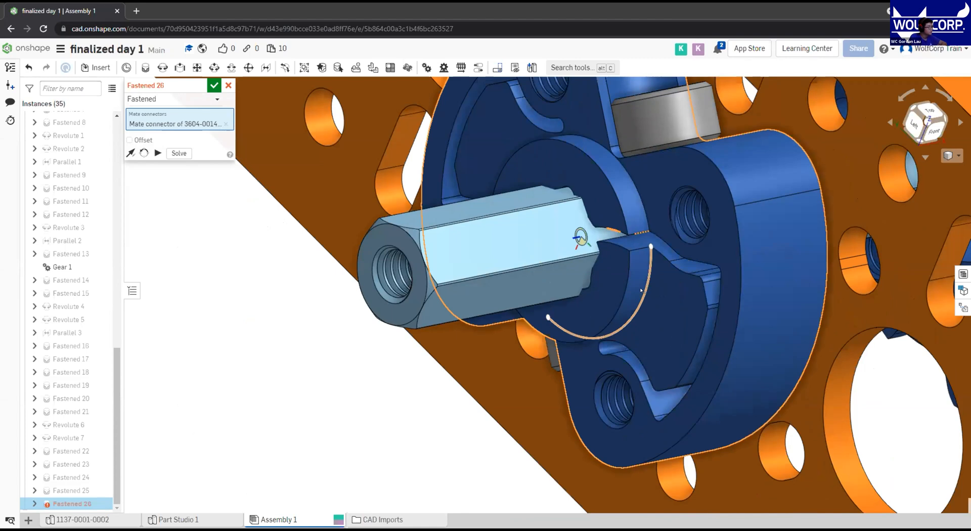
{"action": "left_click", "coordinate": [643, 297]}
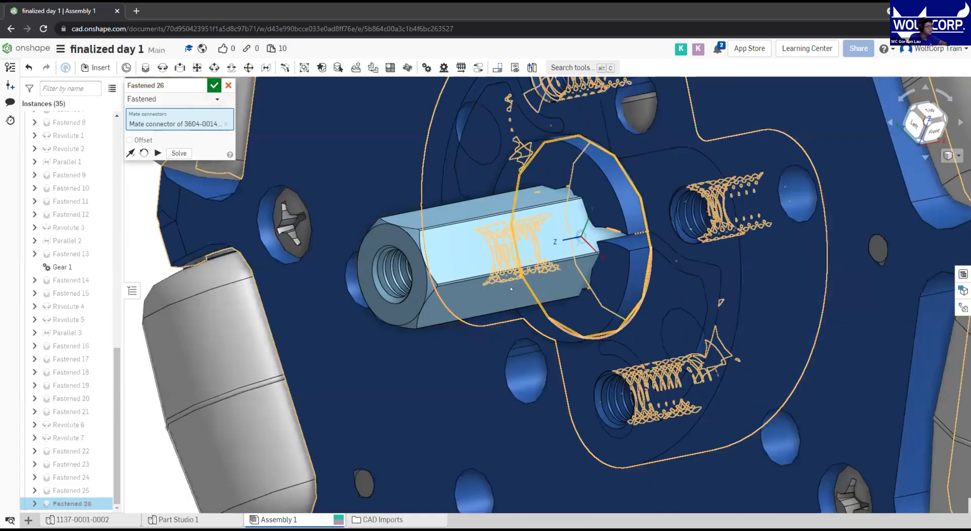
Reorient the secondary axis of the omni wheel's fastened mate on the clamping hub and accept the mate
{"action": "scroll", "coordinate": [511, 289], "scroll_direction": "down", "scroll_amount": 5}
{"action": "left_click", "coordinate": [779, 316]}
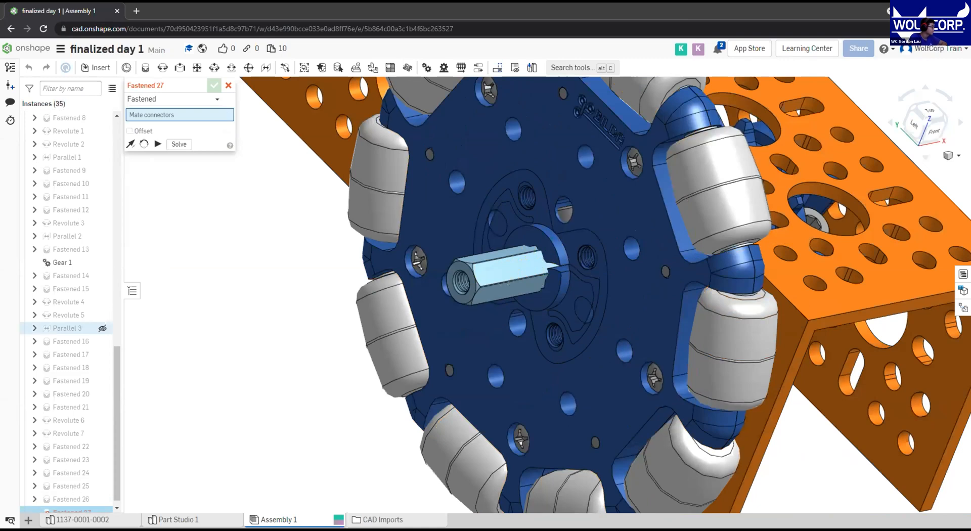
{"action": "key", "text": "Escape"}
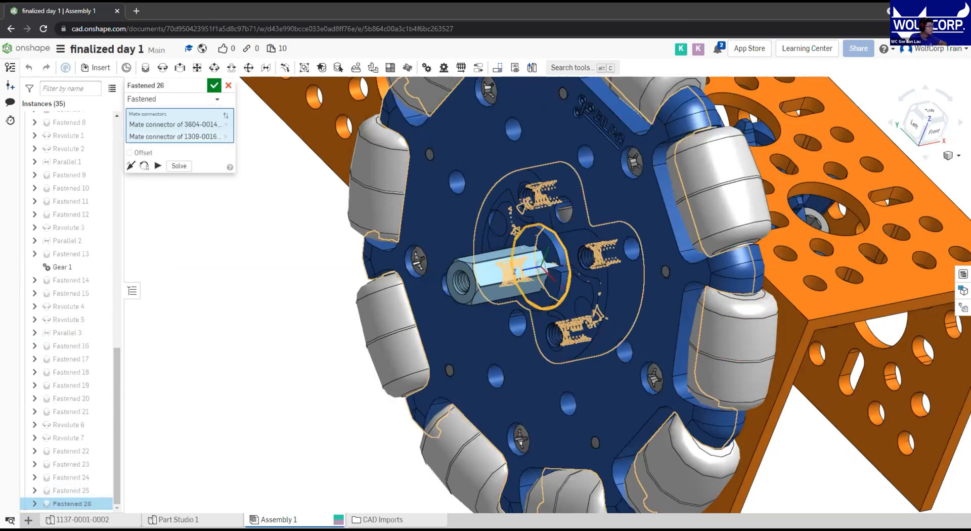
{"action": "left_click", "coordinate": [144, 166]}
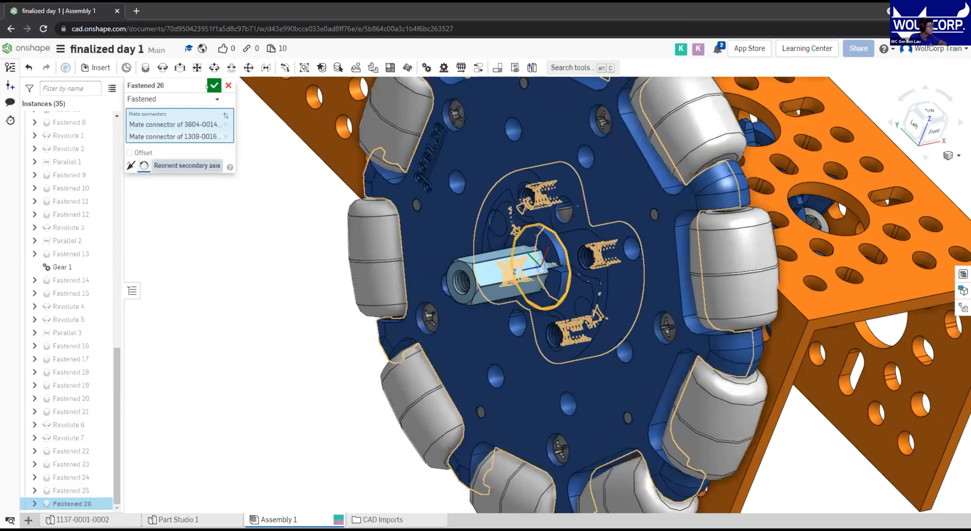
{"action": "left_click", "coordinate": [213, 86]}
Examine the mounted omni wheel on the hex shaft beside the orange channel
{"action": "scroll", "coordinate": [451, 321], "scroll_direction": "down", "scroll_amount": 4}
{"action": "right_click", "coordinate": [577, 307]}
{"action": "left_click", "coordinate": [530, 352]}
{"action": "middle_click_drag", "start_coordinate": [525, 359], "coordinate": [627, 358]}
{"action": "scroll", "coordinate": [604, 362], "scroll_direction": "up", "scroll_amount": 2}
{"action": "right_click_drag", "start_coordinate": [604, 362], "coordinate": [572, 341]}
{"action": "scroll", "coordinate": [572, 339], "scroll_direction": "down", "scroll_amount": 2}
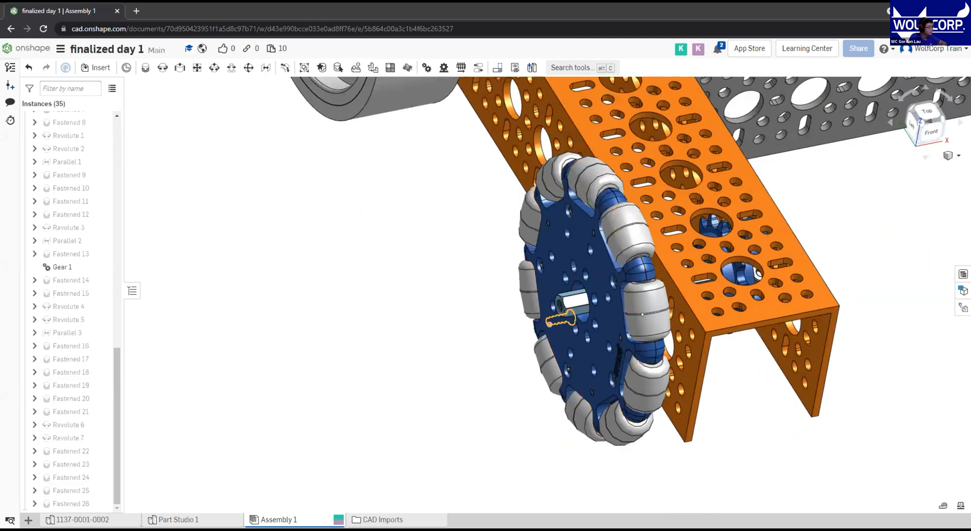
{"action": "scroll", "coordinate": [641, 315], "scroll_direction": "down", "scroll_amount": 3}
{"action": "middle_click_drag", "start_coordinate": [373, 251], "coordinate": [505, 300]}
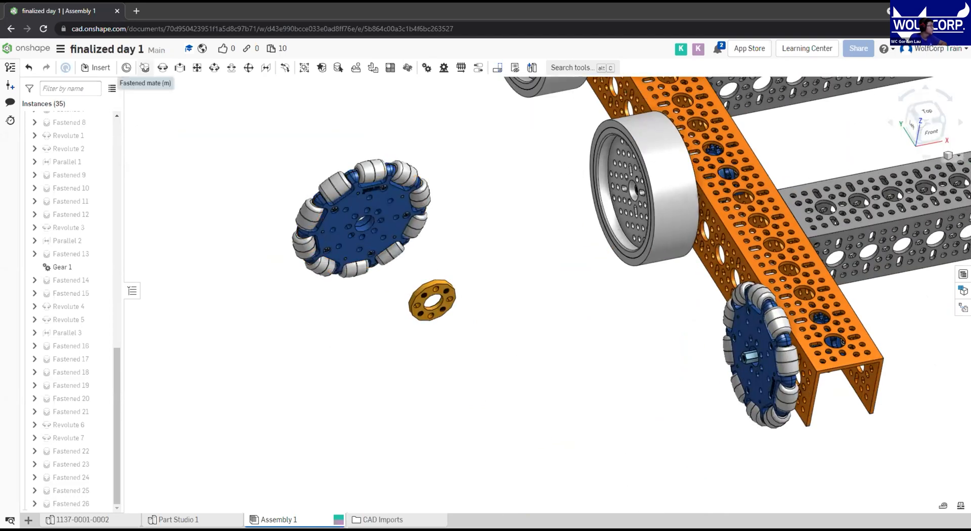
{"action": "left_click", "coordinate": [144, 70]}
{"action": "scroll", "coordinate": [426, 309], "scroll_direction": "up", "scroll_amount": 5}
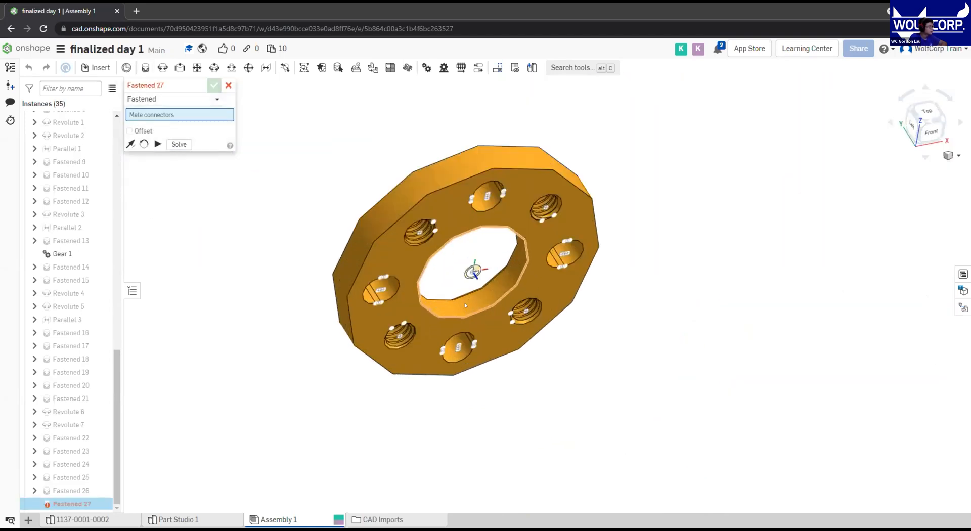
{"action": "left_click", "coordinate": [473, 313]}
{"action": "scroll", "coordinate": [739, 314], "scroll_direction": "down", "scroll_amount": 5}
{"action": "scroll", "coordinate": [690, 341], "scroll_direction": "down", "scroll_amount": 3}
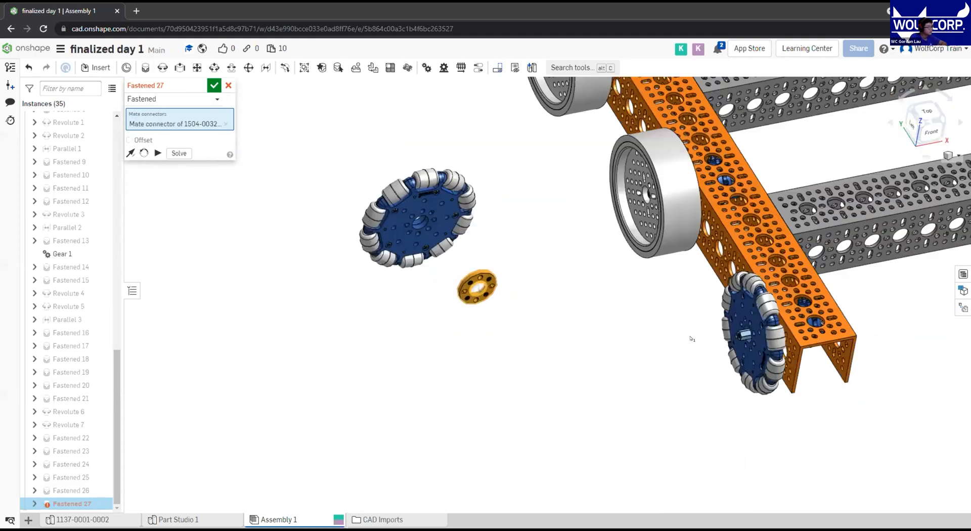
{"action": "scroll", "coordinate": [676, 331], "scroll_direction": "up", "scroll_amount": 4}
{"action": "scroll", "coordinate": [676, 331], "scroll_direction": "up", "scroll_amount": 5}
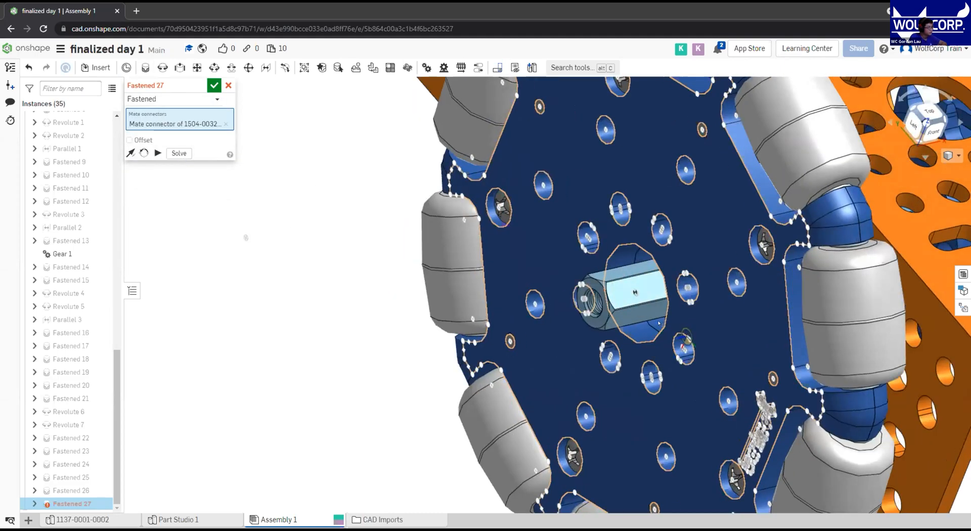
{"action": "left_click", "coordinate": [636, 293]}
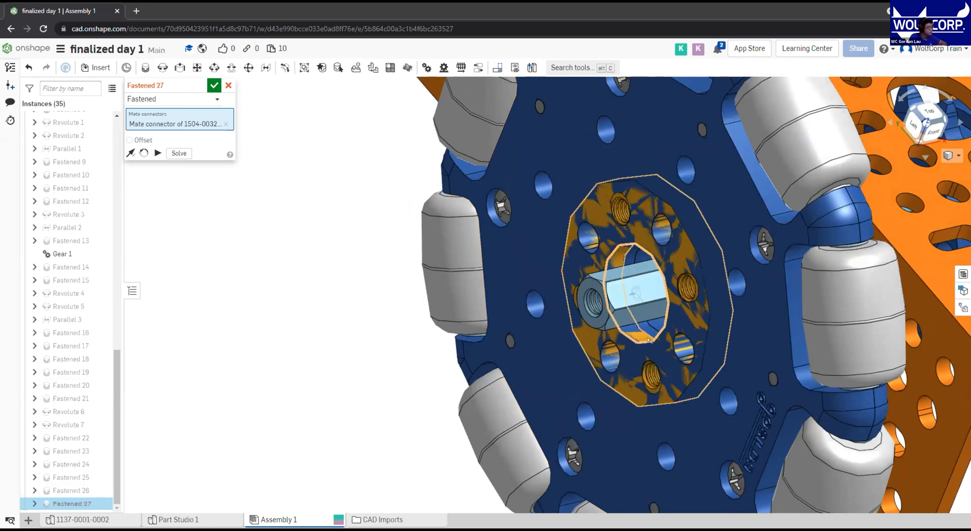
{"action": "left_click", "coordinate": [648, 340]}
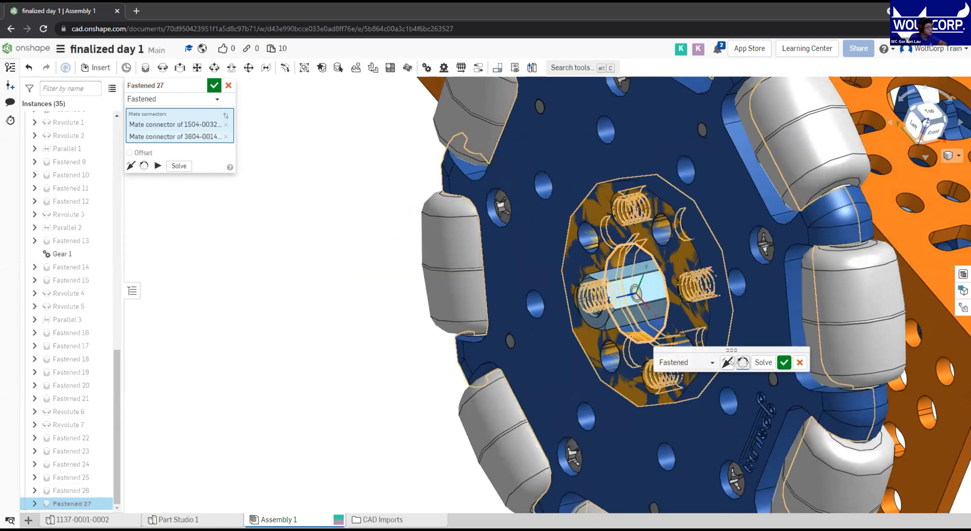
{"action": "left_click", "coordinate": [784, 362]}
{"action": "scroll", "coordinate": [789, 364], "scroll_direction": "down", "scroll_amount": 5}
{"action": "key", "text": "m"}
{"action": "middle_click_drag", "start_coordinate": [299, 263], "coordinate": [934, 411]}
{"action": "scroll", "coordinate": [489, 242], "scroll_direction": "up", "scroll_amount": 4}
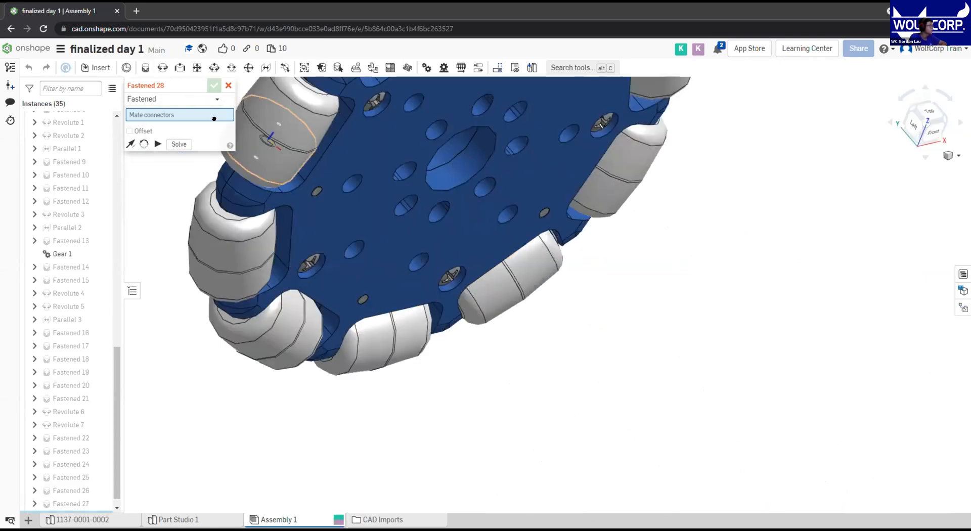
{"action": "middle_click_drag", "start_coordinate": [380, 101], "coordinate": [428, 189]}
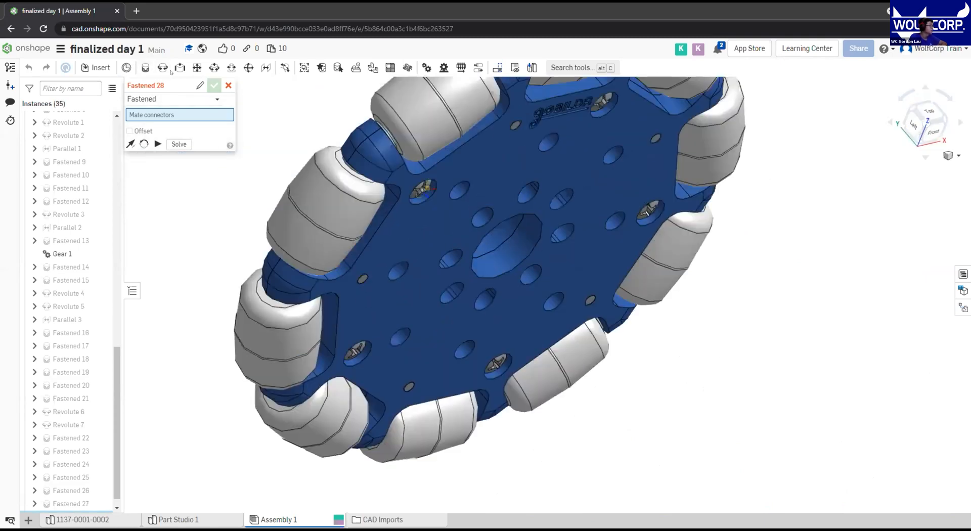
{"action": "left_click", "coordinate": [504, 274]}
{"action": "scroll", "coordinate": [503, 274], "scroll_direction": "down", "scroll_amount": 6}
{"action": "scroll", "coordinate": [755, 306], "scroll_direction": "up", "scroll_amount": 6}
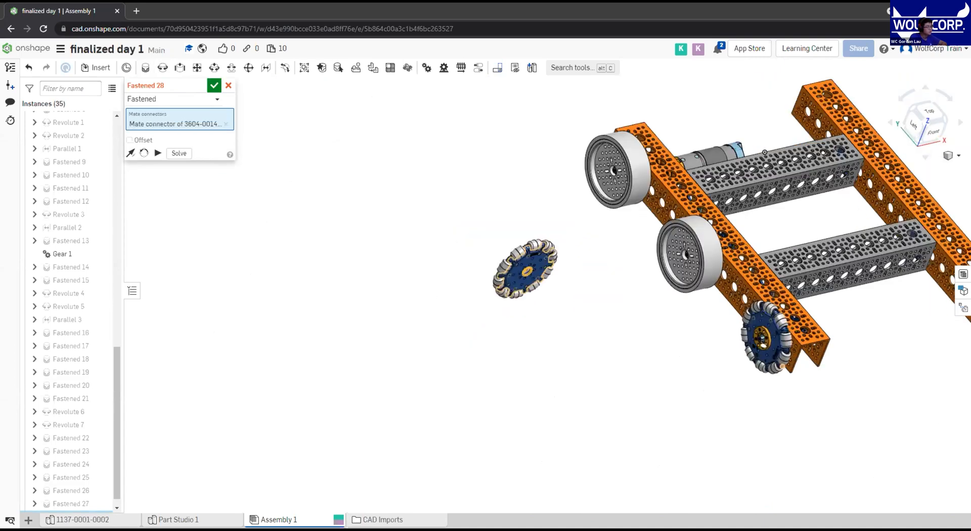
{"action": "scroll", "coordinate": [755, 306], "scroll_direction": "up", "scroll_amount": 4}
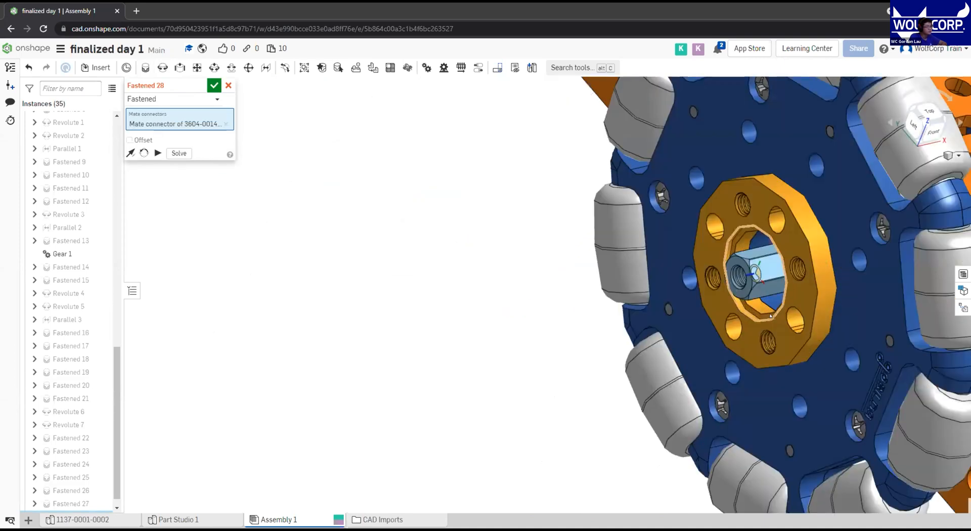
{"action": "left_click", "coordinate": [778, 289]}
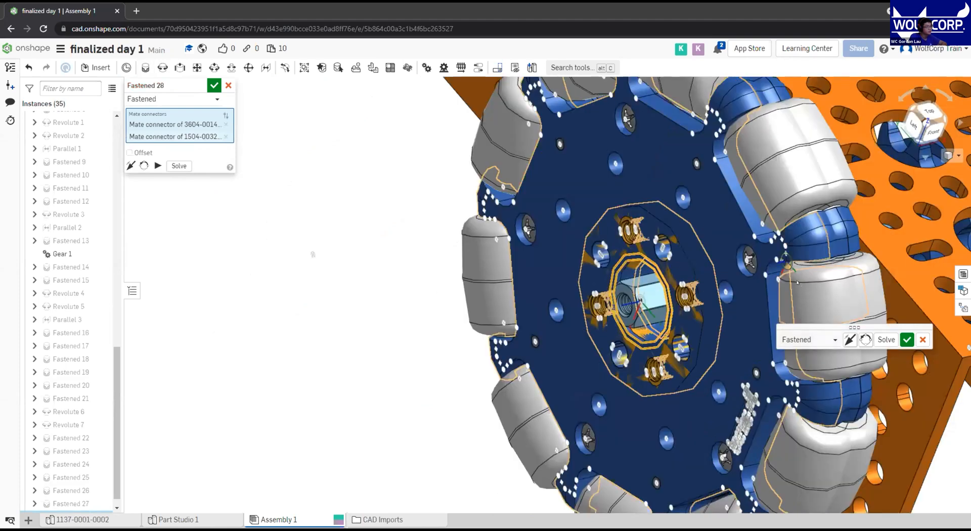
Flip the primary axis of the second omni wheel's fastened mate so the wheel sits outboard of the spacer, and accept the mate
{"action": "right_click_drag", "start_coordinate": [859, 347], "coordinate": [833, 338]}
{"action": "left_click", "coordinate": [850, 340]}
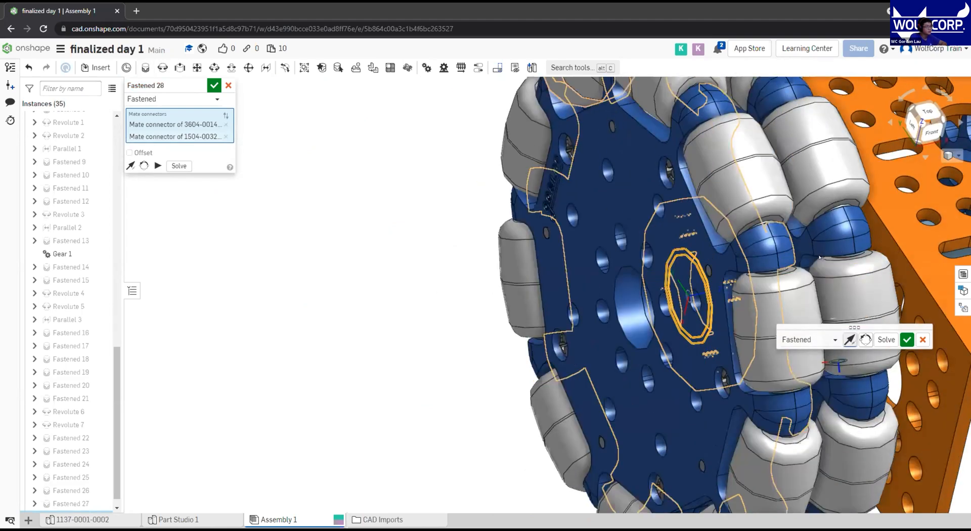
{"action": "middle_click_drag", "start_coordinate": [819, 259], "coordinate": [810, 265]}
{"action": "right_click_drag", "start_coordinate": [770, 257], "coordinate": [480, 313]}
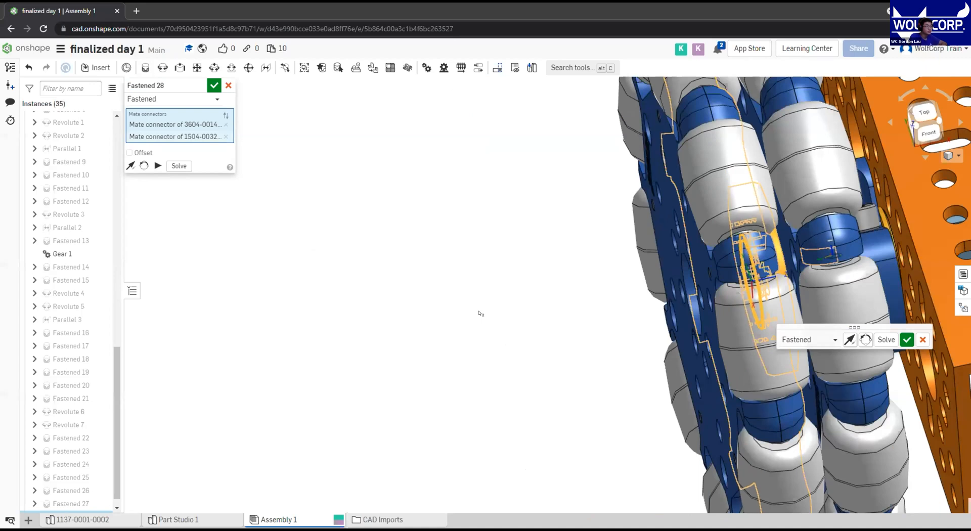
{"action": "middle_click_drag", "start_coordinate": [794, 189], "coordinate": [505, 250]}
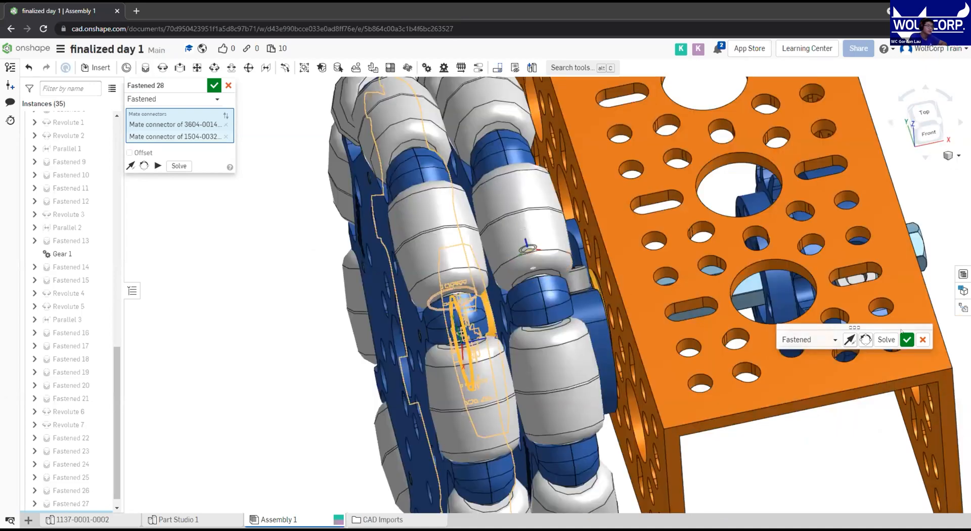
{"action": "key", "text": "Return"}
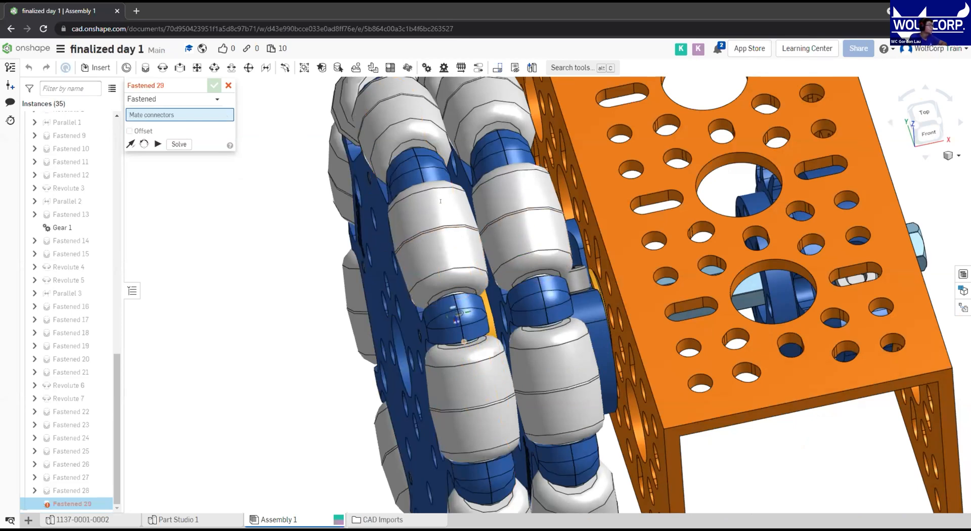
Open the reference photo cdn11.bigcommerce.com/s-eem7ijc77k/images/stencil/original/products/2346/29716/Assembly2__19812.1623354856.jpg?c=2 in a new browser tab and examine its double omni wheel
{"action": "left_click", "coordinate": [137, 10]}
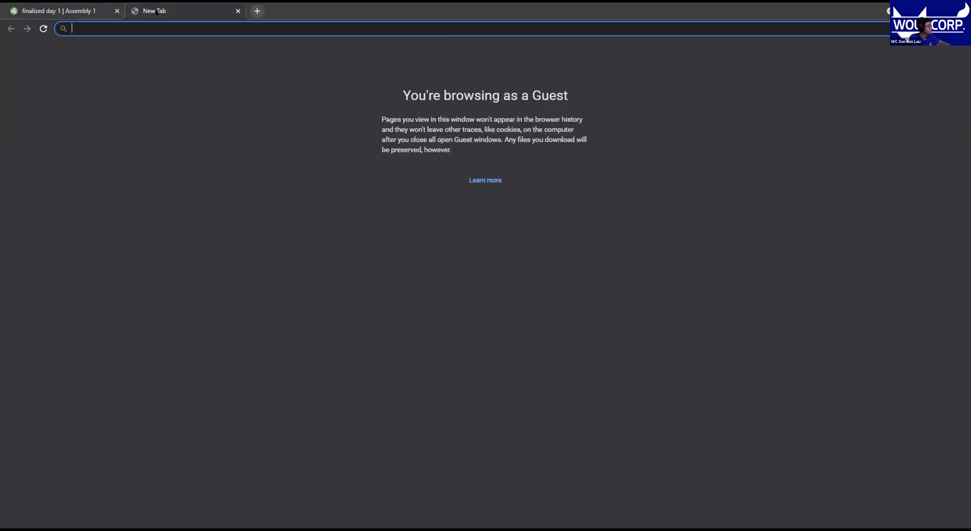
{"action": "type", "text": "https://cdn11.bigcommerce.com/s-eem7ijc77k/images/stencil/original/products/2346/29716/Assembly2__19812.1623354856.jpg?c=2"}
{"action": "key", "text": "Return"}
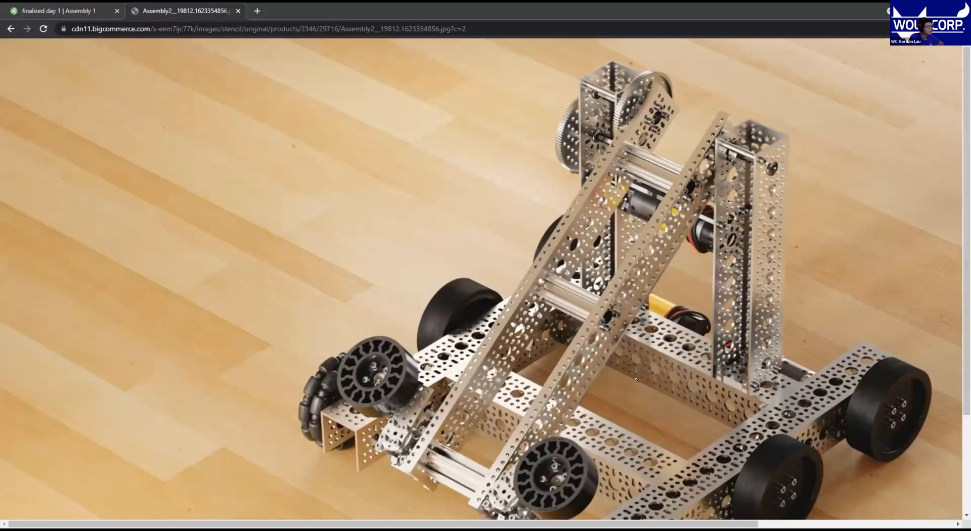
{"action": "scroll", "coordinate": [651, 427], "scroll_direction": "down", "scroll_amount": 3}
{"action": "left_click", "coordinate": [723, 412]}
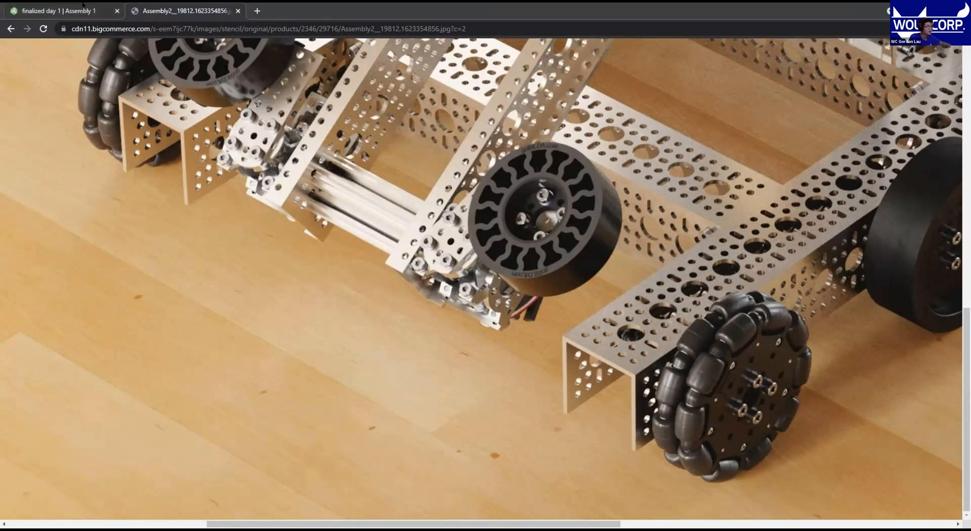
{"action": "left_click", "coordinate": [82, 6]}
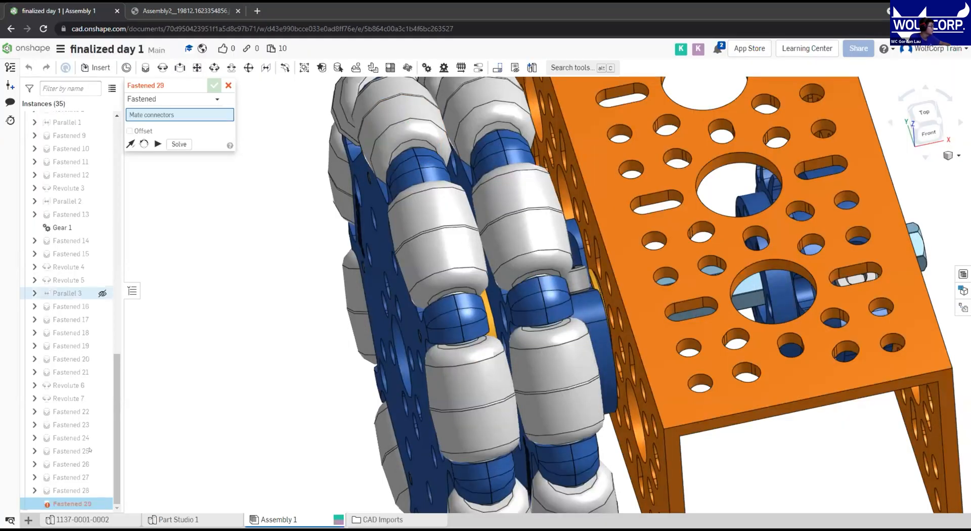
Edit the outer omni wheel's fastened mate, Fastened 28, enabling its offset with rotation about Z
{"action": "double_click", "coordinate": [91, 487]}
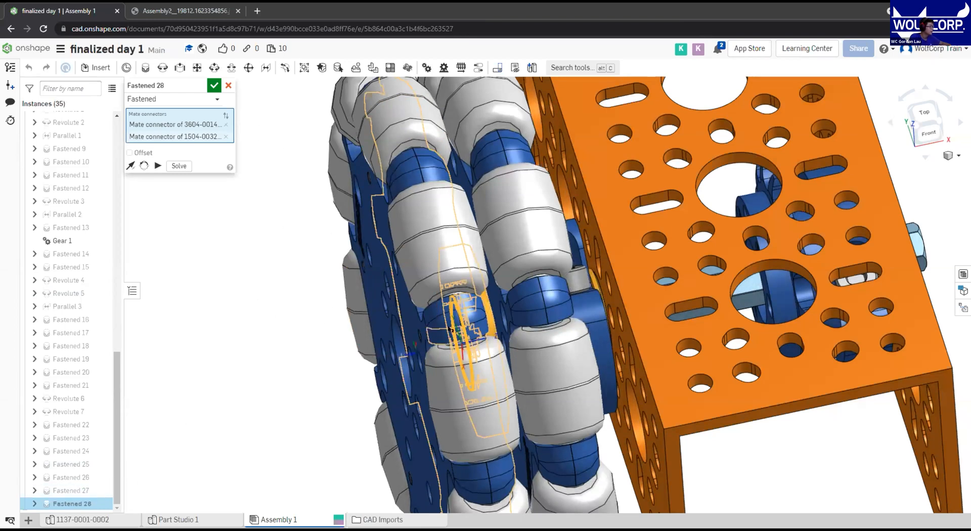
{"action": "middle_click_drag", "start_coordinate": [437, 331], "coordinate": [483, 320]}
{"action": "left_click", "coordinate": [129, 152]}
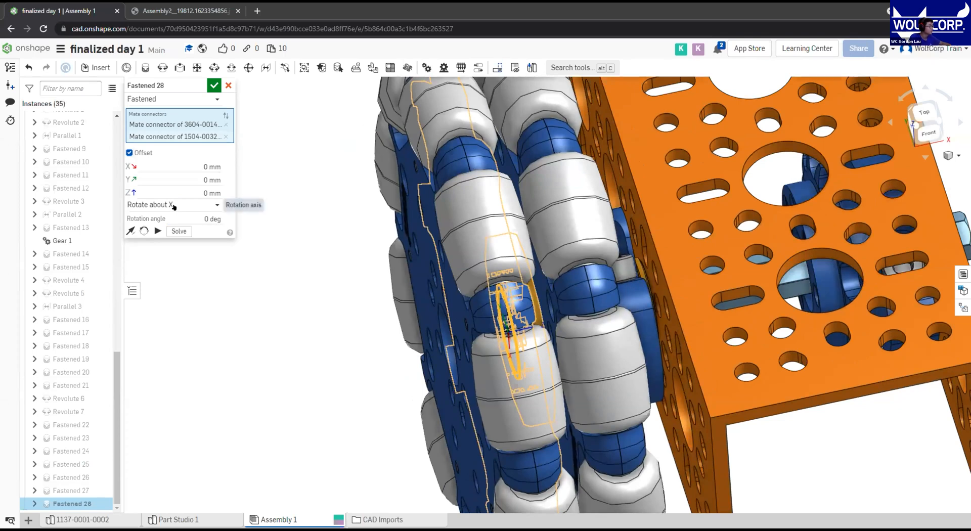
{"action": "right_click_drag", "start_coordinate": [421, 331], "coordinate": [446, 338]}
{"action": "scroll", "coordinate": [617, 378], "scroll_direction": "up", "scroll_amount": 5}
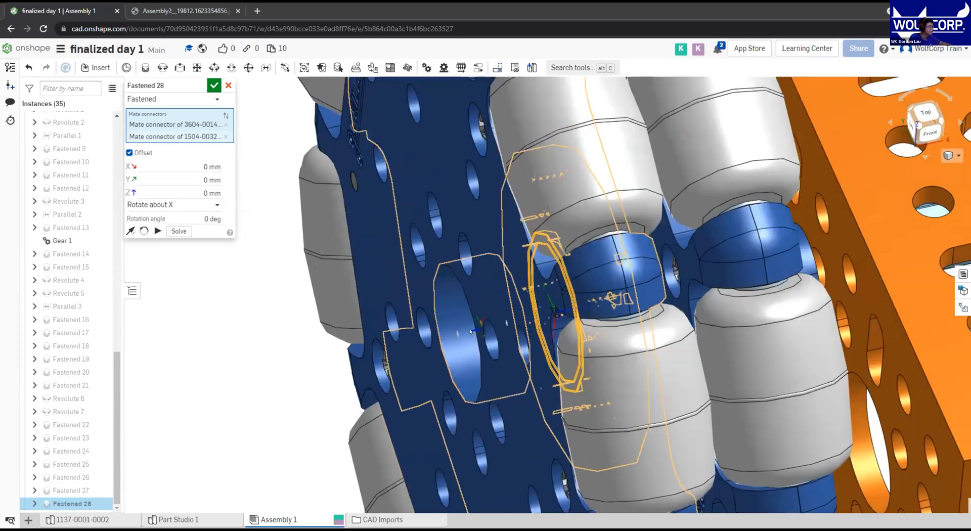
{"action": "right_click_drag", "start_coordinate": [617, 378], "coordinate": [661, 364]}
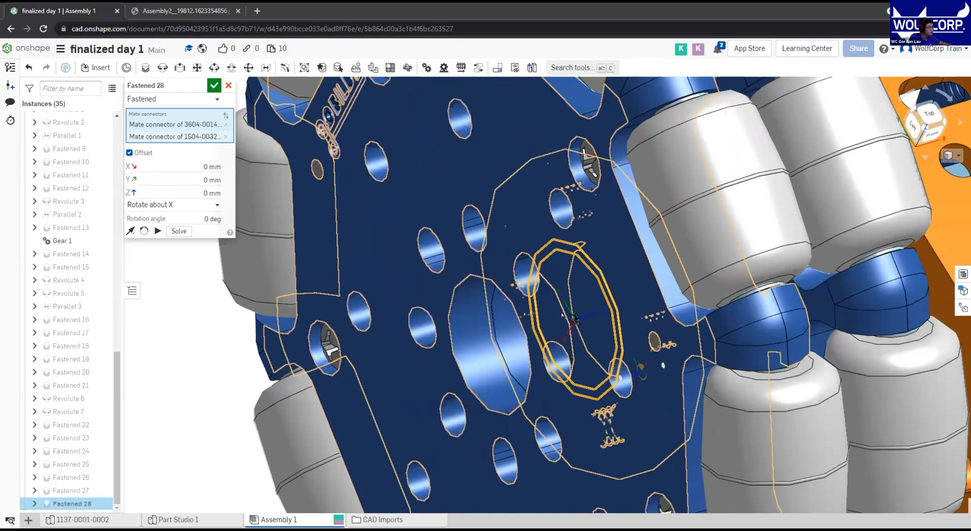
{"action": "scroll", "coordinate": [602, 322], "scroll_direction": "up", "scroll_amount": 5}
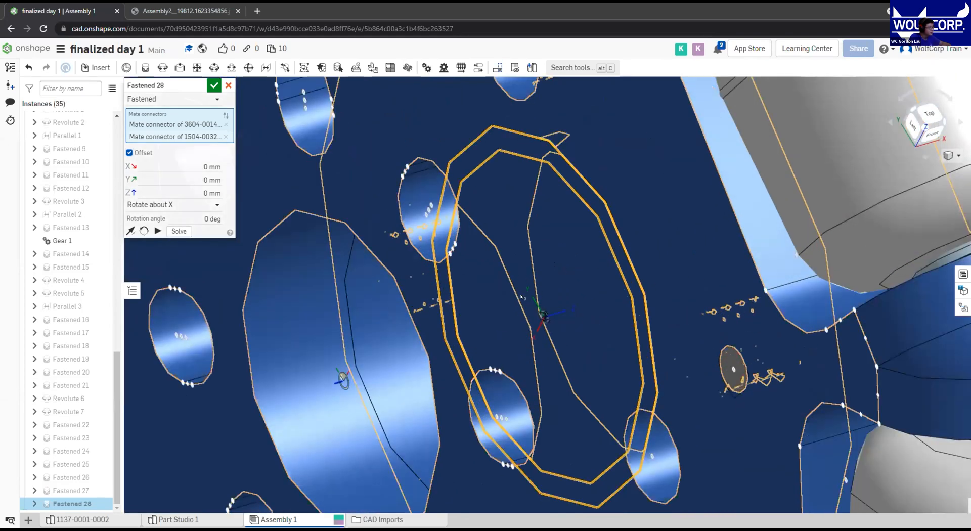
{"action": "scroll", "coordinate": [584, 315], "scroll_direction": "down", "scroll_amount": 5}
{"action": "left_click", "coordinate": [172, 204]}
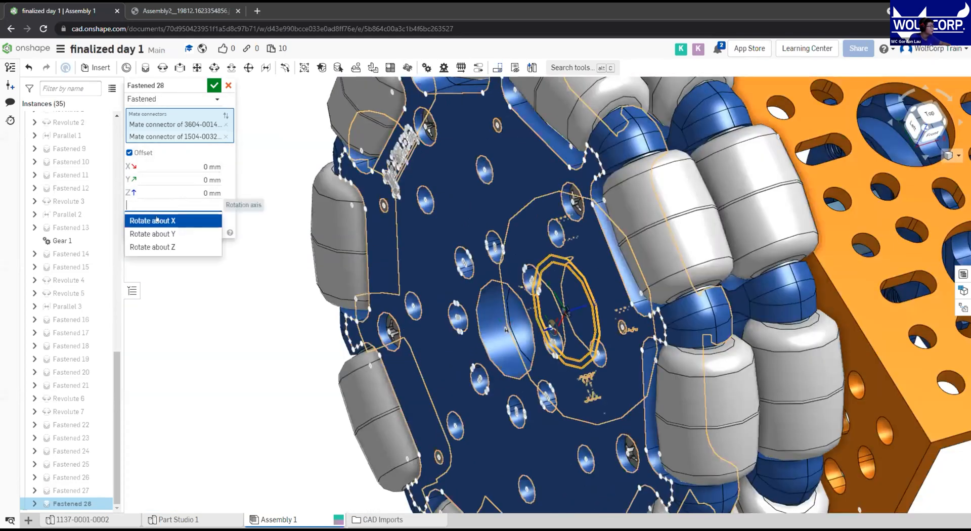
{"action": "left_click", "coordinate": [156, 246]}
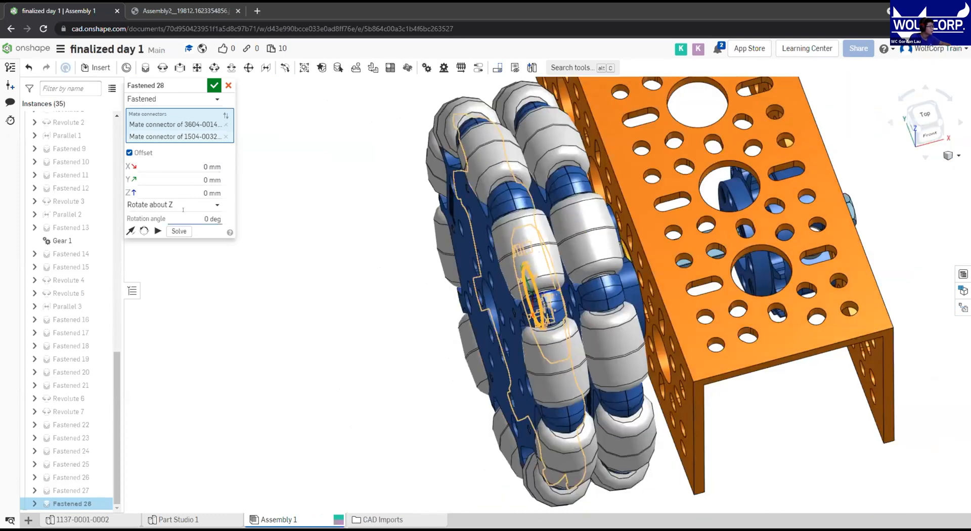
Set the outer omni wheel's mate rotation angle to 90 deg and accept the mate
{"action": "left_click", "coordinate": [212, 219]}
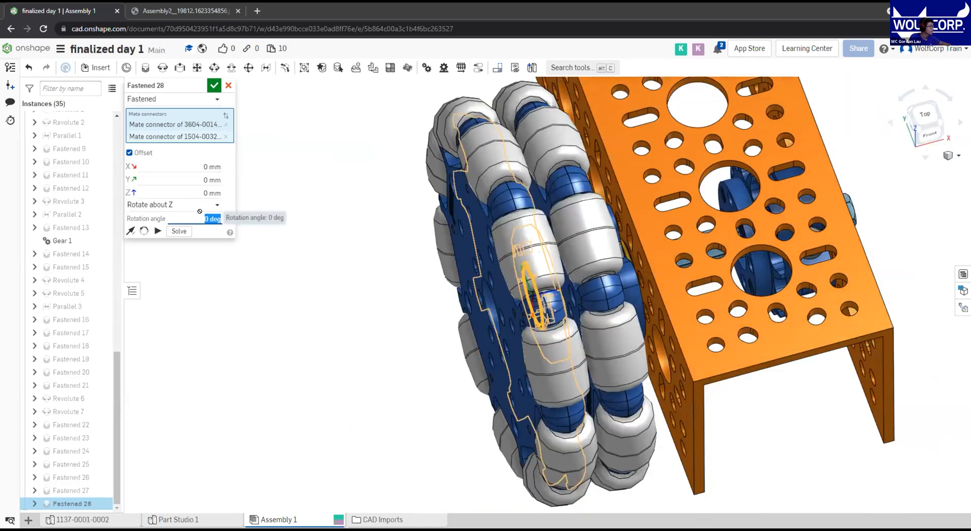
{"action": "type", "text": "90"}
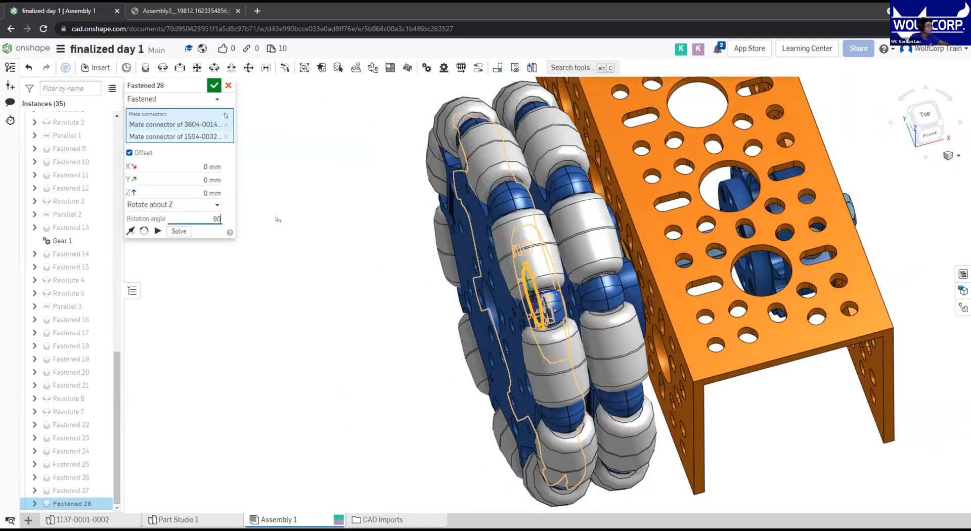
{"action": "key", "text": "Return"}
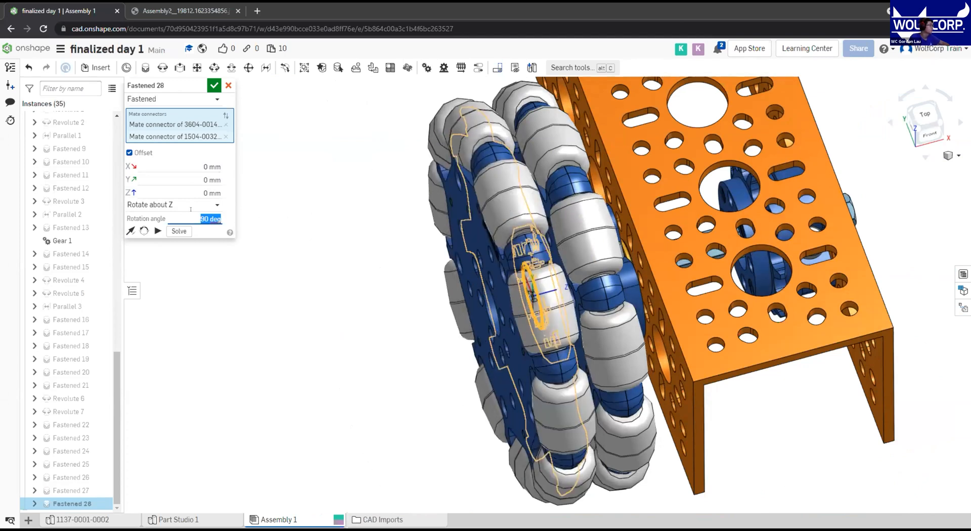
{"action": "left_click", "coordinate": [214, 84]}
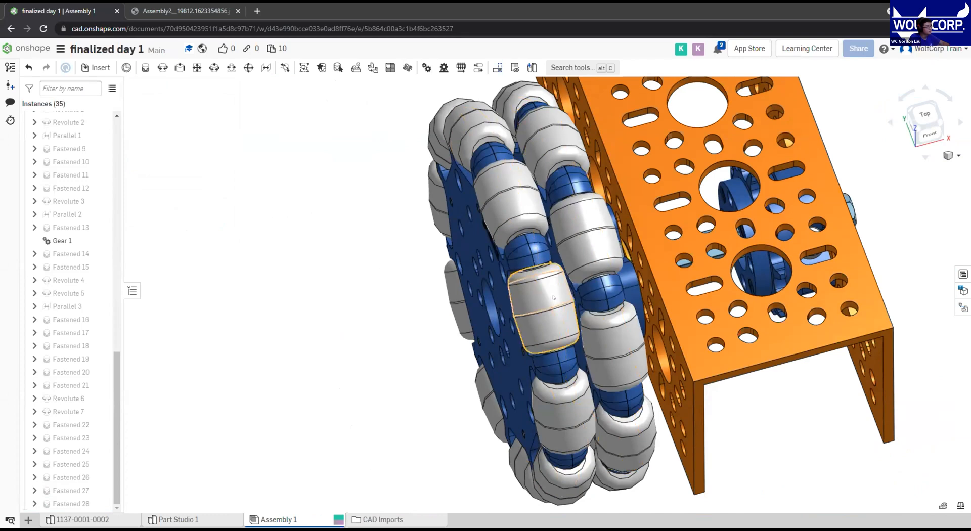
Examine the roller stagger of the paired omni wheels and their placement beside the other wheels on the orange channel
{"action": "middle_click_drag", "start_coordinate": [515, 104], "coordinate": [512, 289]}
{"action": "scroll", "coordinate": [512, 289], "scroll_direction": "down", "scroll_amount": 4}
{"action": "middle_click_drag", "start_coordinate": [509, 363], "coordinate": [496, 280]}
{"action": "scroll", "coordinate": [497, 280], "scroll_direction": "up", "scroll_amount": 2}
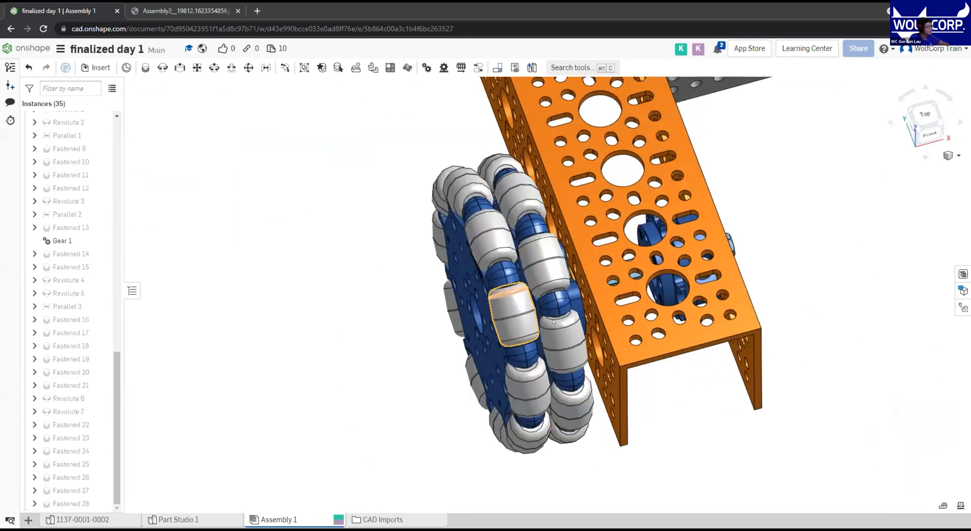
{"action": "right_click_drag", "start_coordinate": [563, 340], "coordinate": [620, 303]}
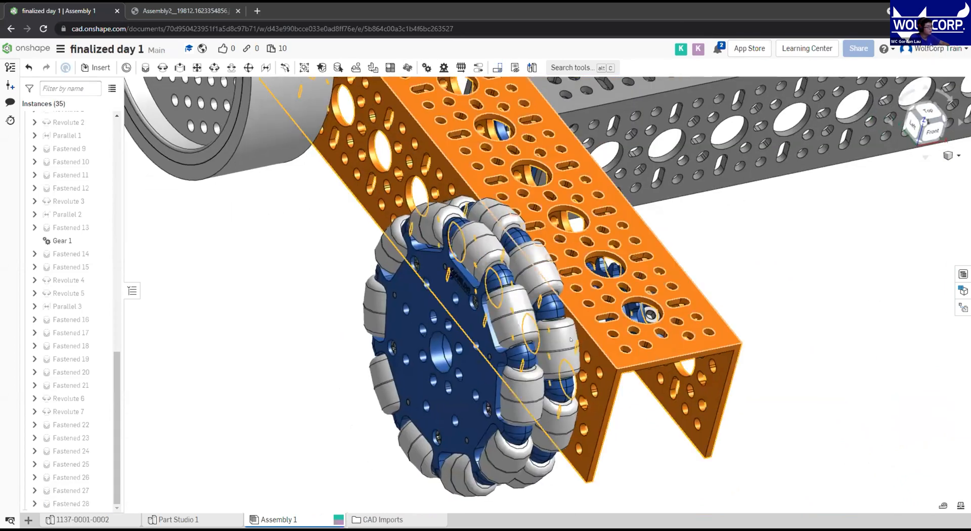
{"action": "scroll", "coordinate": [577, 344], "scroll_direction": "down", "scroll_amount": 3}
{"action": "middle_click_drag", "start_coordinate": [666, 361], "coordinate": [685, 363]}
{"action": "right_click_drag", "start_coordinate": [685, 364], "coordinate": [650, 372]}
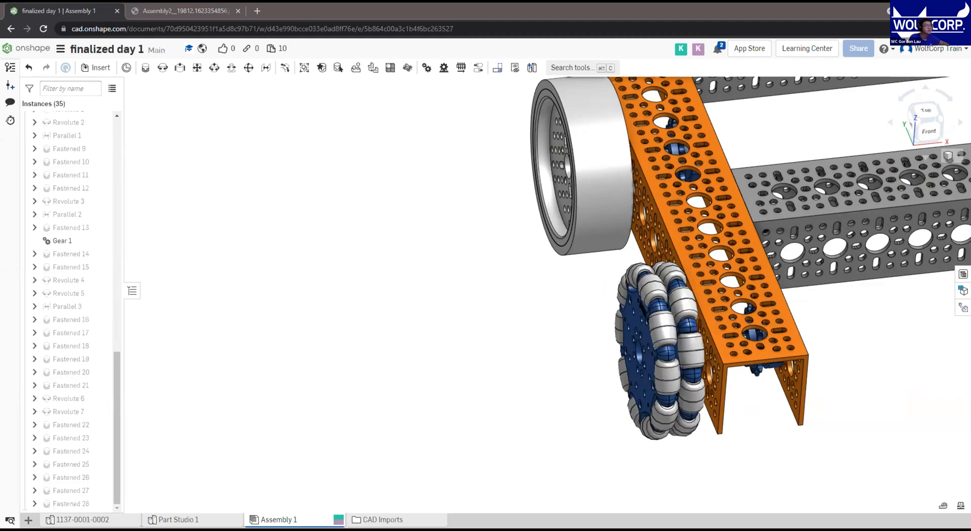
{"action": "left_click", "coordinate": [915, 119]}
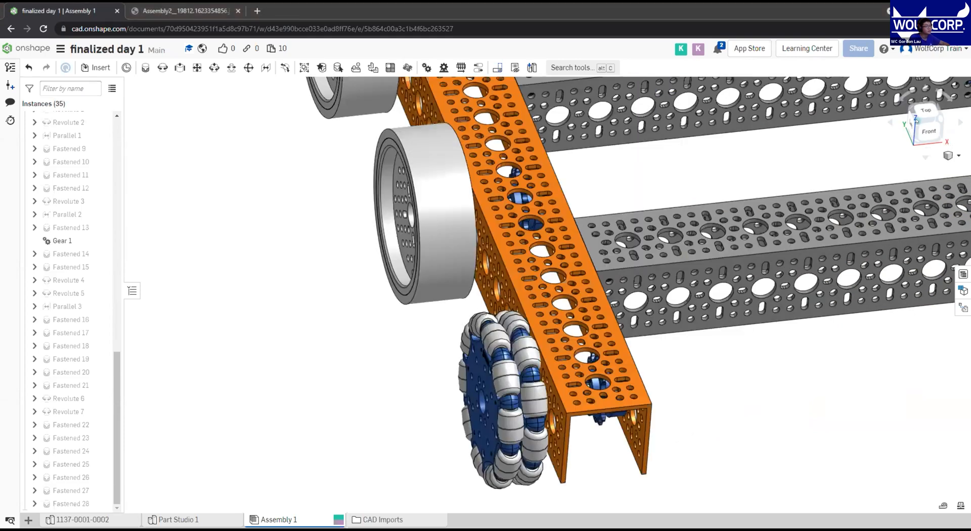
{"action": "scroll", "coordinate": [616, 330], "scroll_direction": "up", "scroll_amount": 5}
{"action": "scroll", "coordinate": [616, 249], "scroll_direction": "down", "scroll_amount": 5}
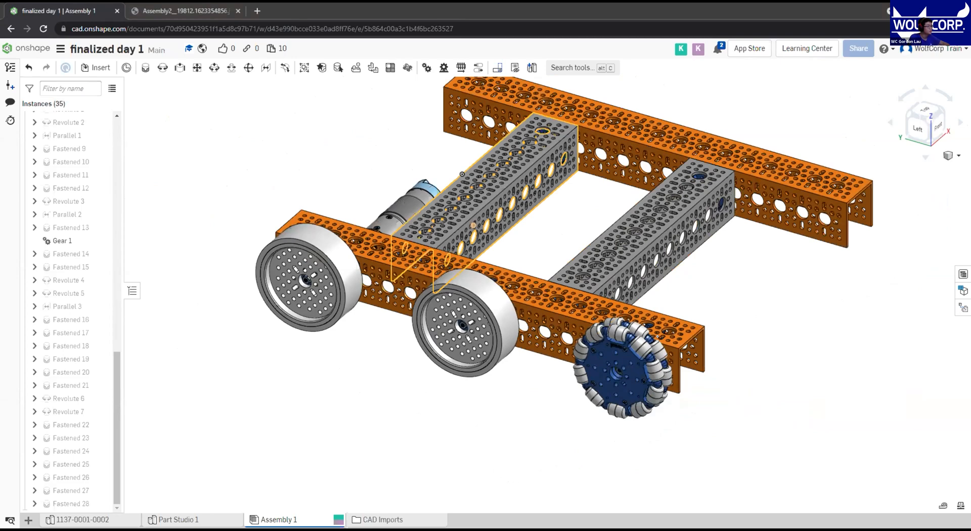
Compare the wheel layout in the robot reference photo with the three wheel positions along the assembly's orange channel
{"action": "left_click", "coordinate": [203, 7]}
{"action": "scroll", "coordinate": [486, 278], "scroll_direction": "up", "scroll_amount": 5}
{"action": "scroll", "coordinate": [311, 400], "scroll_direction": "right", "scroll_amount": 10}
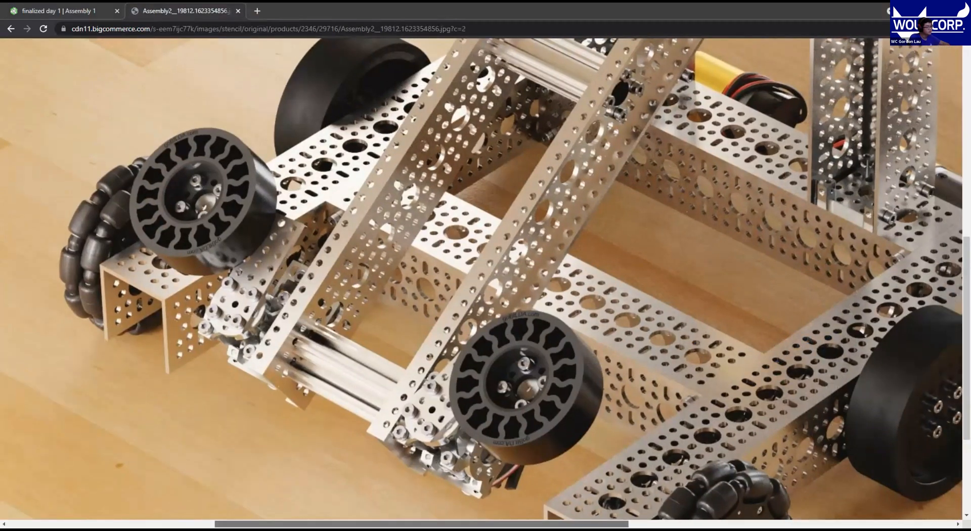
{"action": "scroll", "coordinate": [311, 400], "scroll_direction": "down", "scroll_amount": 3}
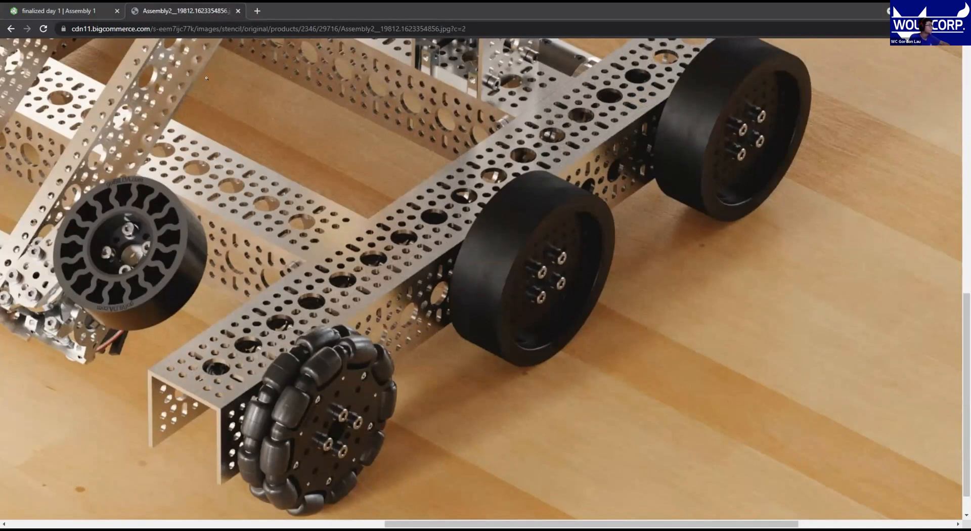
{"action": "scroll", "coordinate": [417, 216], "scroll_direction": "up", "scroll_amount": 1}
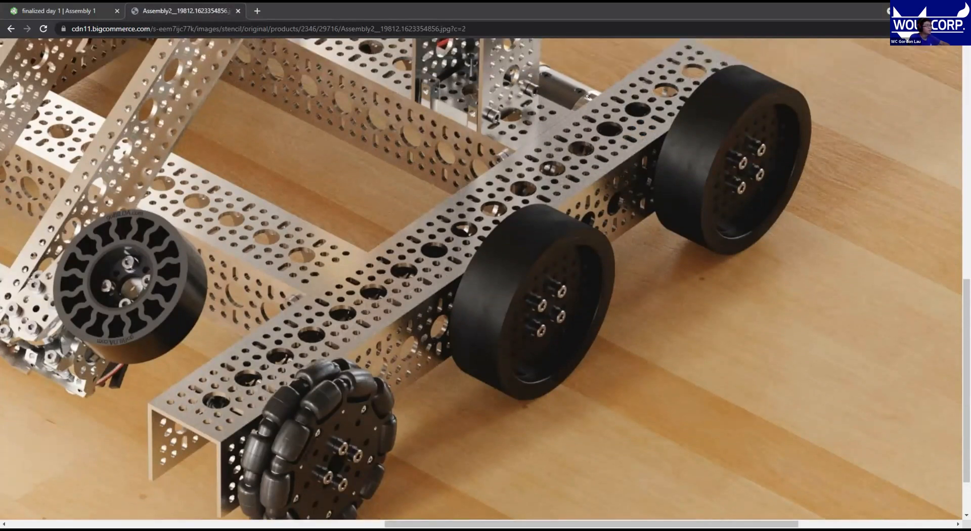
{"action": "left_click", "coordinate": [49, 6]}
{"action": "right_click_drag", "start_coordinate": [574, 286], "coordinate": [554, 329]}
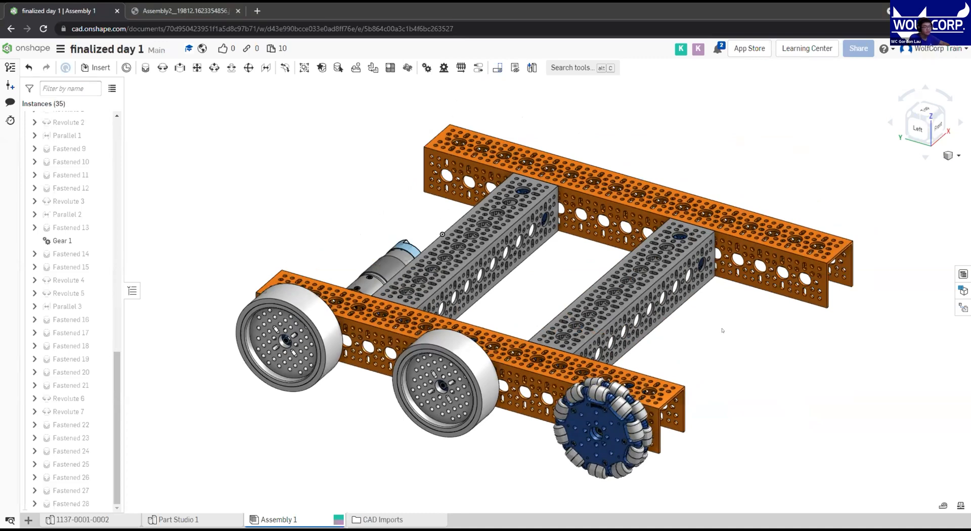
{"action": "right_click_drag", "start_coordinate": [722, 330], "coordinate": [672, 395]}
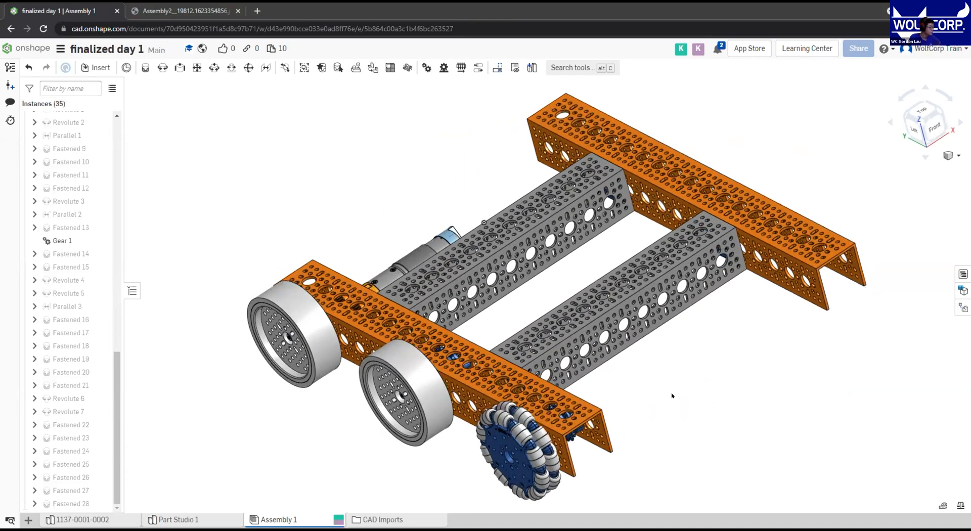
{"action": "scroll", "coordinate": [662, 390], "scroll_direction": "up", "scroll_amount": 3}
{"action": "middle_click_drag", "start_coordinate": [604, 420], "coordinate": [659, 331]}
{"action": "right_click_drag", "start_coordinate": [640, 304], "coordinate": [649, 306]}
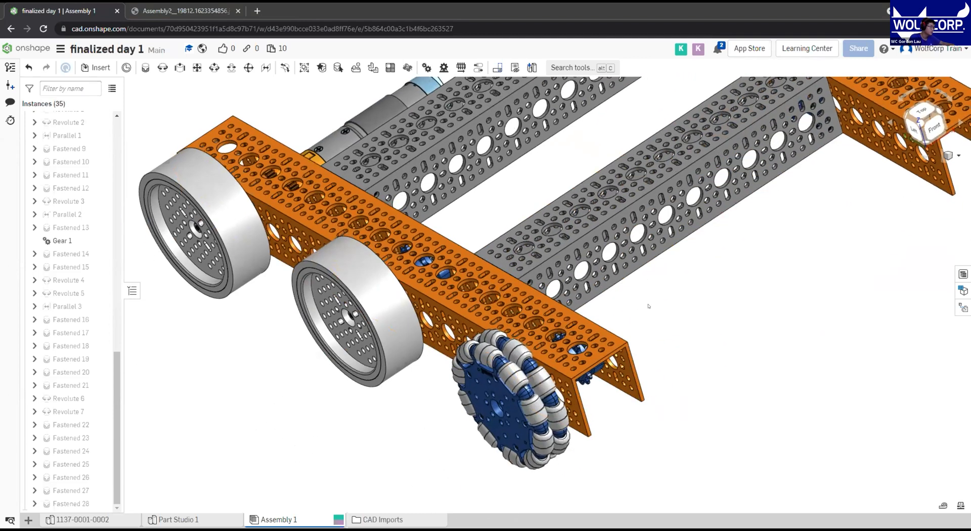
Compare the double omni wheel's roller stagger by undoing and redoing the outer wheel's last mate change
{"action": "scroll", "coordinate": [511, 395], "scroll_direction": "up", "scroll_amount": 5}
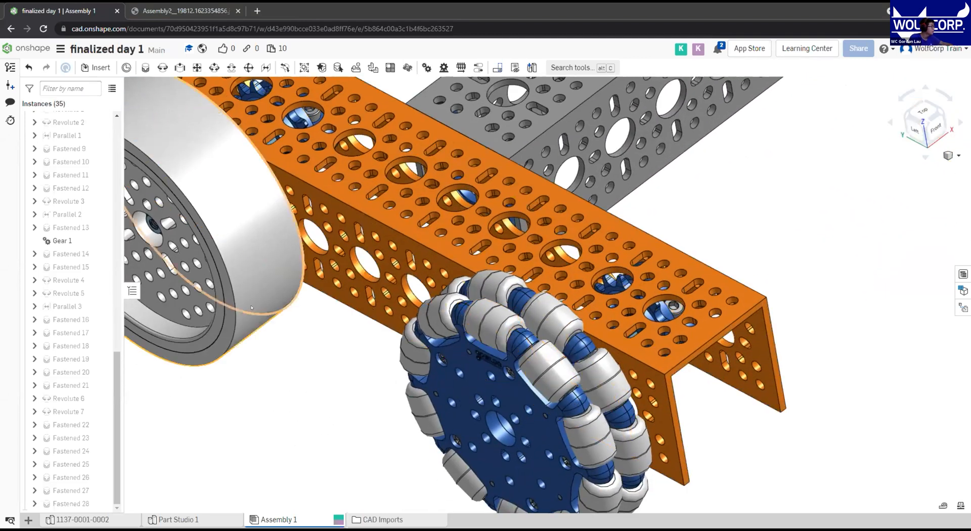
{"action": "middle_click_drag", "start_coordinate": [324, 400], "coordinate": [380, 233]}
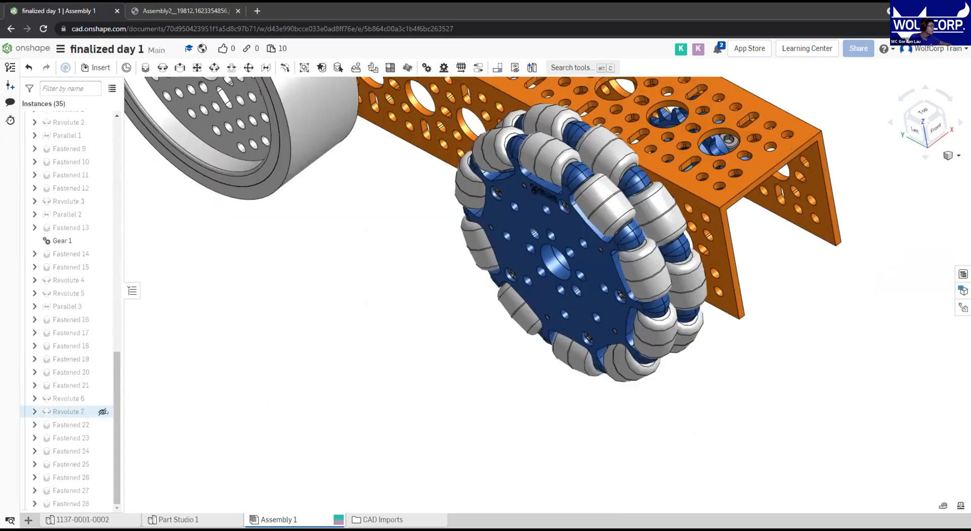
{"action": "key", "text": "ctrl+z"}
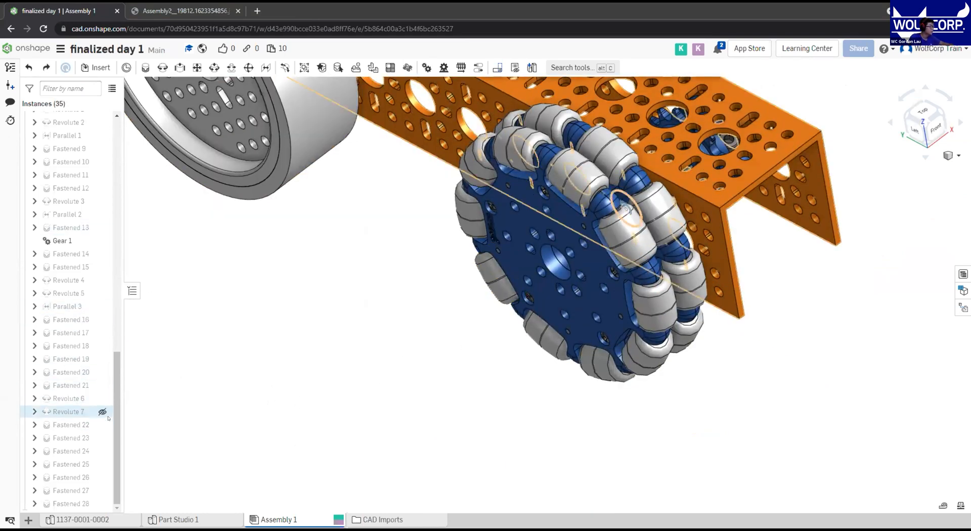
{"action": "left_click", "coordinate": [47, 68]}
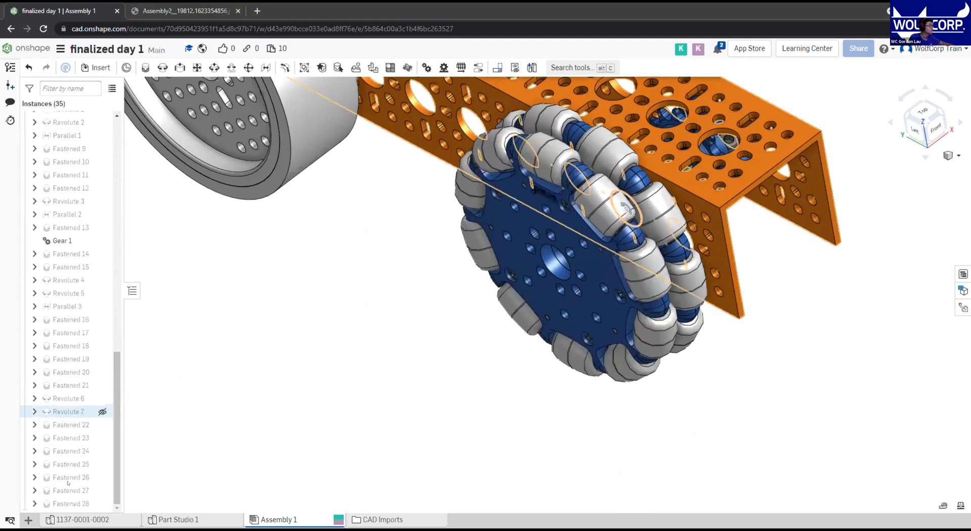
{"action": "scroll", "coordinate": [74, 443], "scroll_direction": "up", "scroll_amount": 5}
{"action": "scroll", "coordinate": [74, 443], "scroll_direction": "down", "scroll_amount": 5}
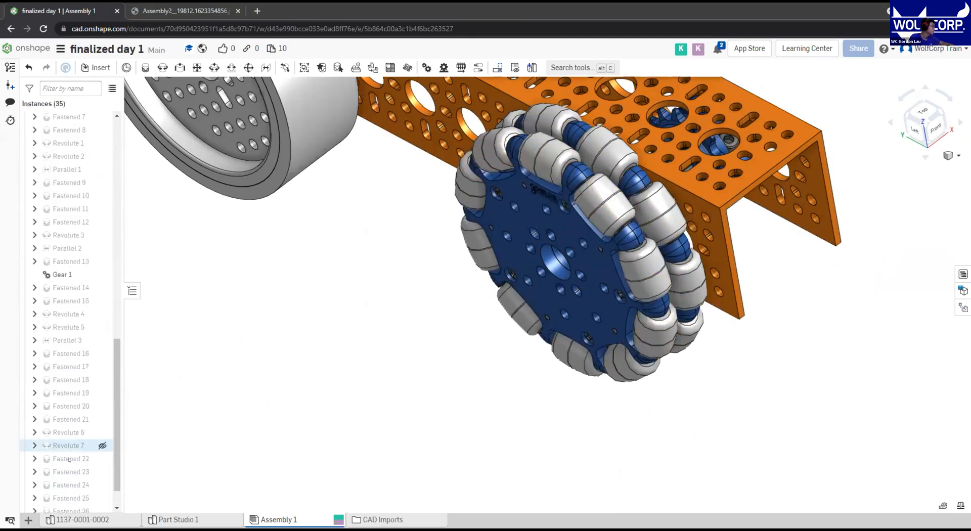
Undo the recent fastened mates of the outer and inner omni wheels, the spacer and the hub at the orange channel's end
{"action": "right_click_drag", "start_coordinate": [683, 257], "coordinate": [648, 269]}
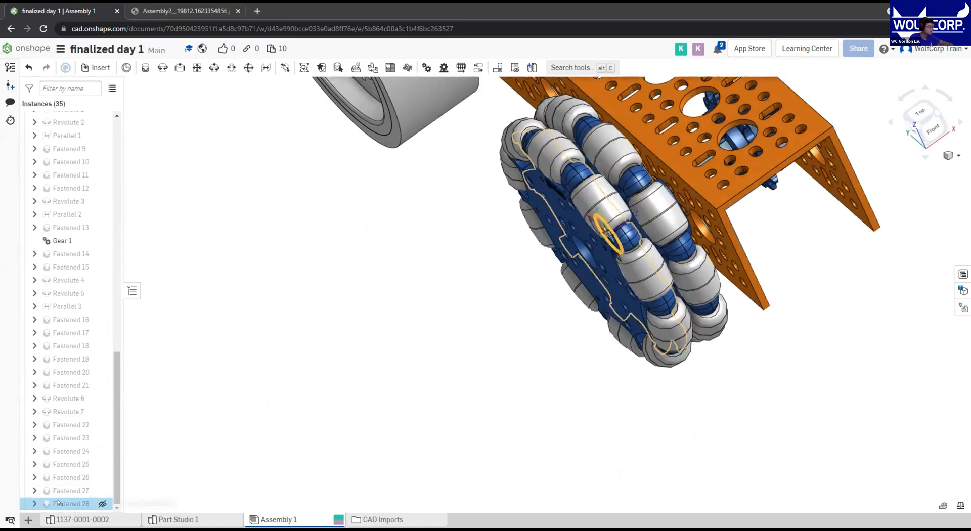
{"action": "scroll", "coordinate": [59, 498], "scroll_direction": "up", "scroll_amount": 1}
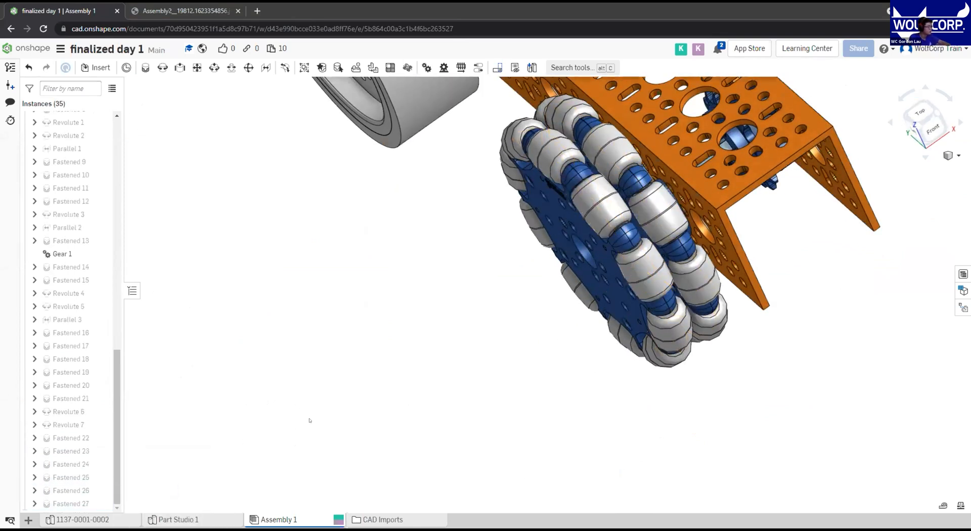
{"action": "key", "text": "ctrl+z"}
{"action": "key", "text": "ctrl+z"}
{"action": "key", "text": "ctrl+z"}
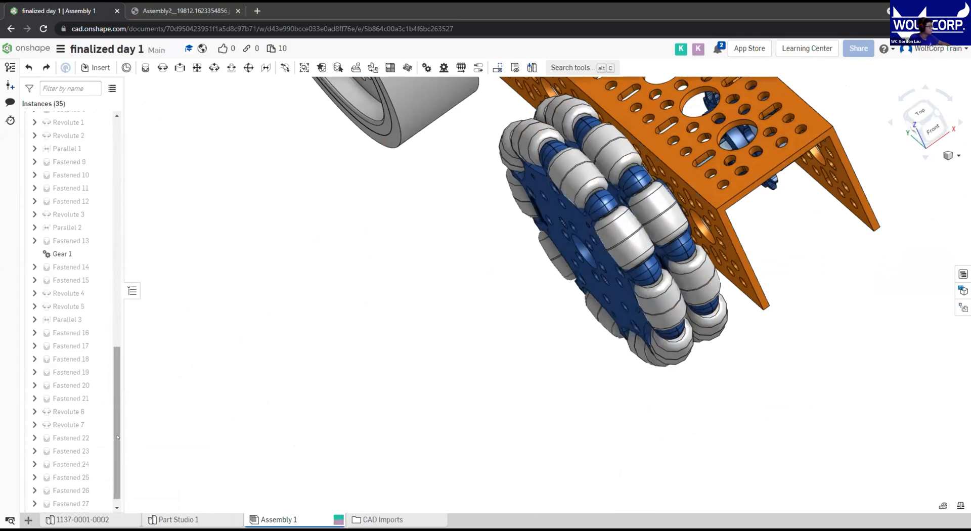
{"action": "key", "text": "ctrl+z"}
{"action": "key", "text": "ctrl+z"}
{"action": "key", "text": "ctrl+z"}
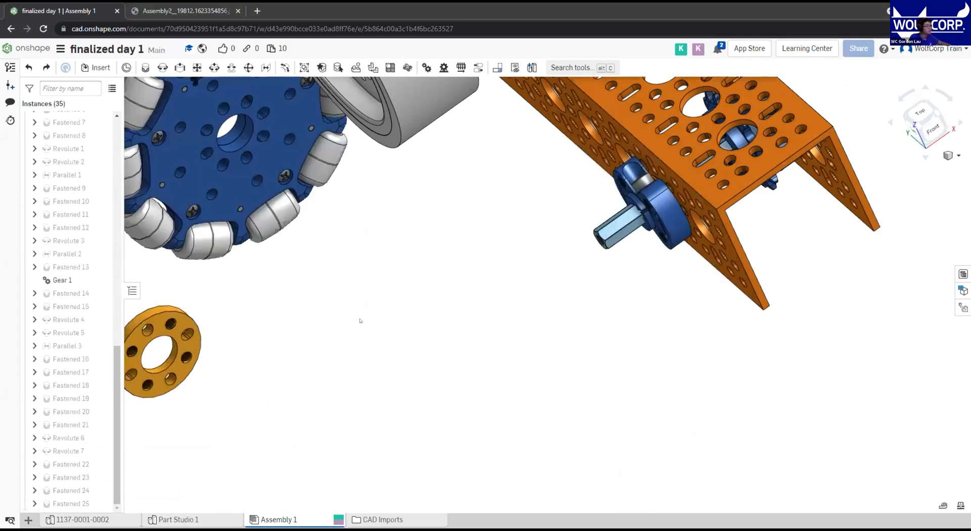
Try to pick a mate connector on the loose blue hub's flat face for a new fastened mate
{"action": "middle_click_drag", "start_coordinate": [385, 116], "coordinate": [476, 203]}
{"action": "right_click_drag", "start_coordinate": [384, 313], "coordinate": [401, 255]}
{"action": "scroll", "coordinate": [504, 281], "scroll_direction": "down", "scroll_amount": 1}
{"action": "scroll", "coordinate": [568, 360], "scroll_direction": "up", "scroll_amount": 6}
{"action": "scroll", "coordinate": [568, 360], "scroll_direction": "up", "scroll_amount": 3}
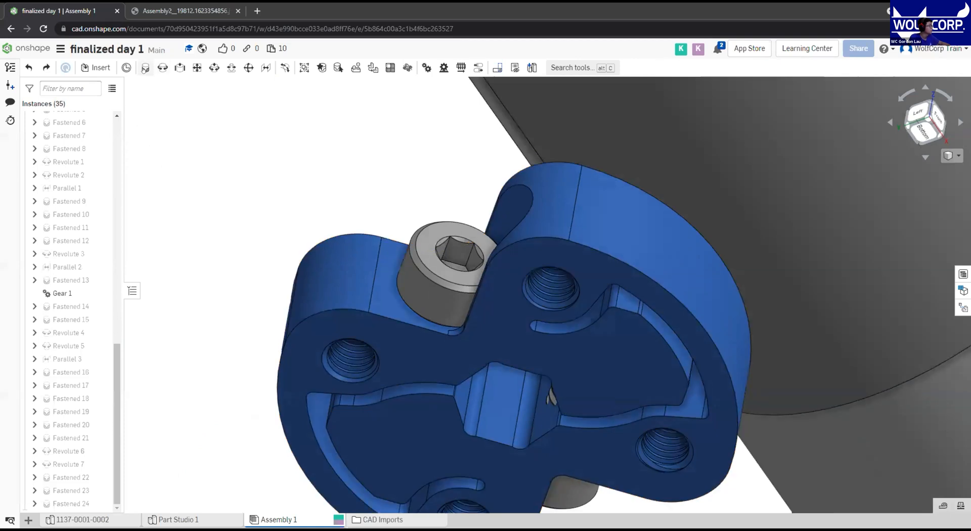
{"action": "key", "text": "f"}
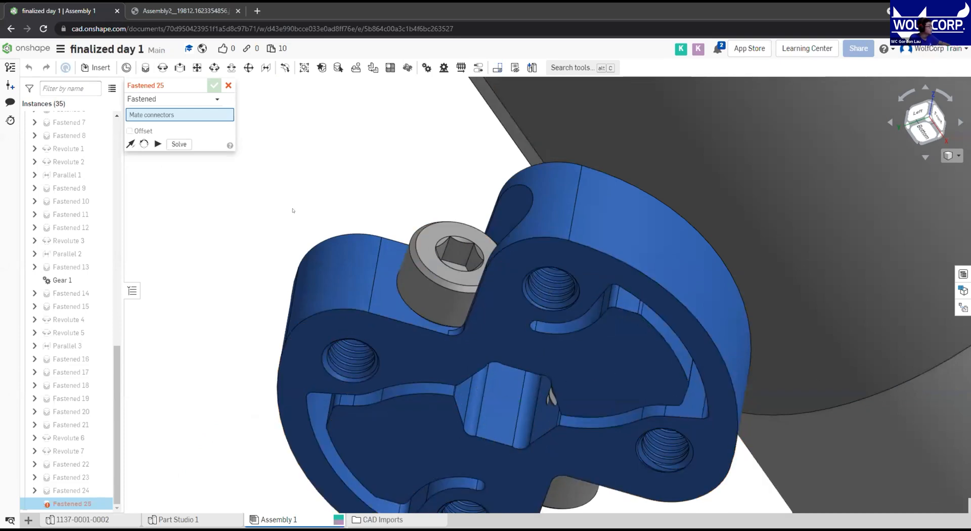
{"action": "left_click", "coordinate": [582, 338]}
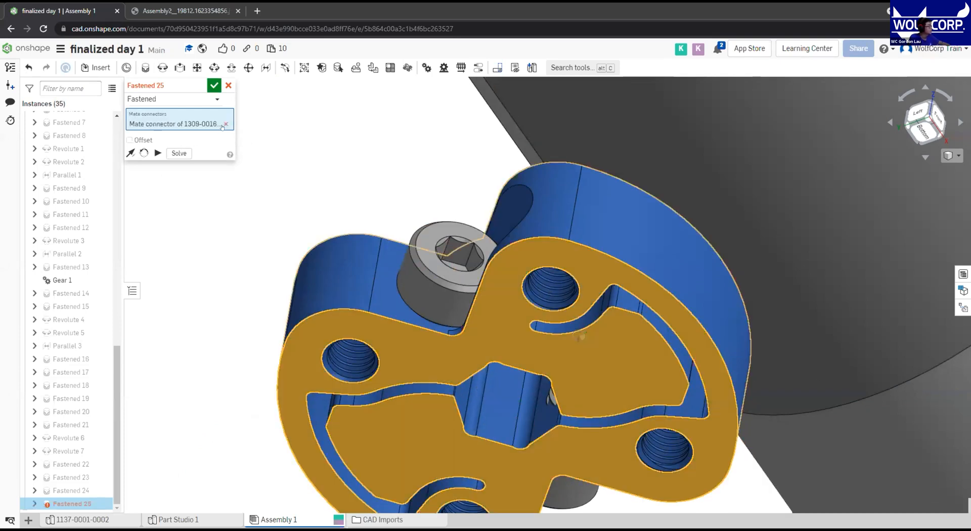
{"action": "left_click", "coordinate": [224, 124]}
{"action": "left_click", "coordinate": [577, 363]}
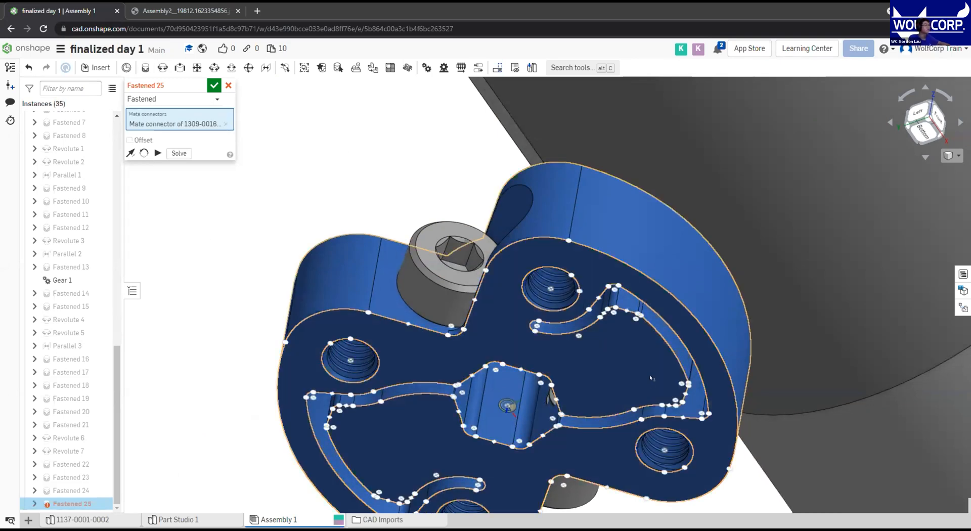
{"action": "scroll", "coordinate": [601, 379], "scroll_direction": "up", "scroll_amount": 5}
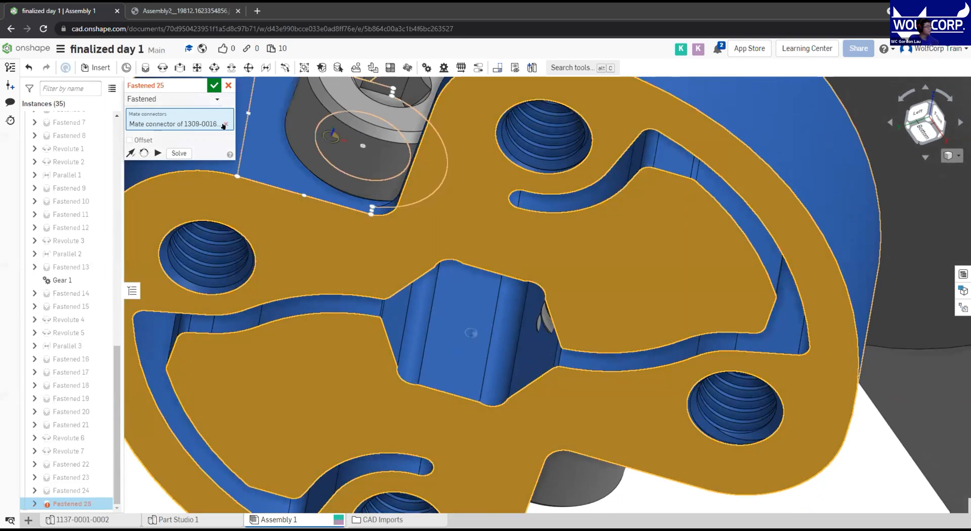
{"action": "left_click", "coordinate": [224, 124]}
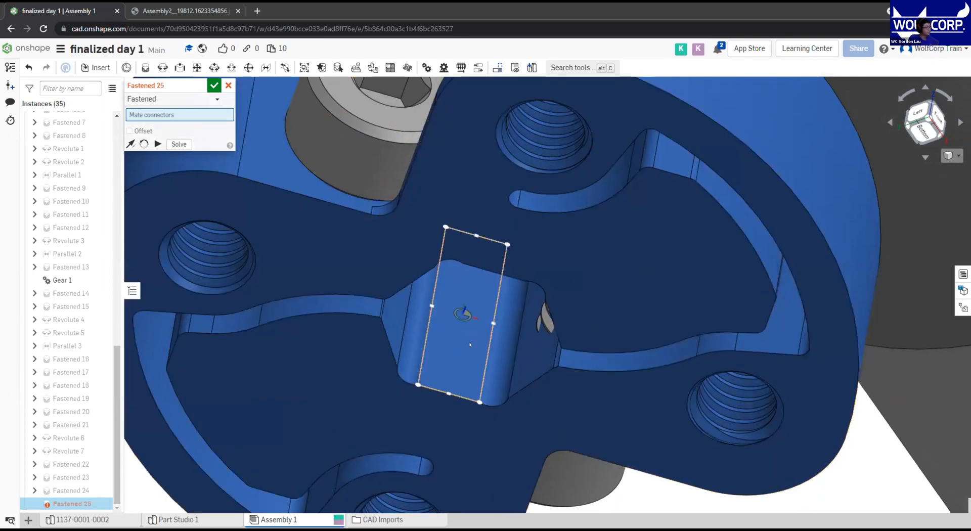
Pick the centre of the hex bore on the blue hub's flat face as the fastened mate's first connector
{"action": "mouse_move", "coordinate": [624, 272]}
{"action": "right_mouse_down"}
{"action": "mouse_move", "coordinate": [633, 241]}
{"action": "mouse_move", "coordinate": [625, 259]}
{"action": "right_mouse_up"}
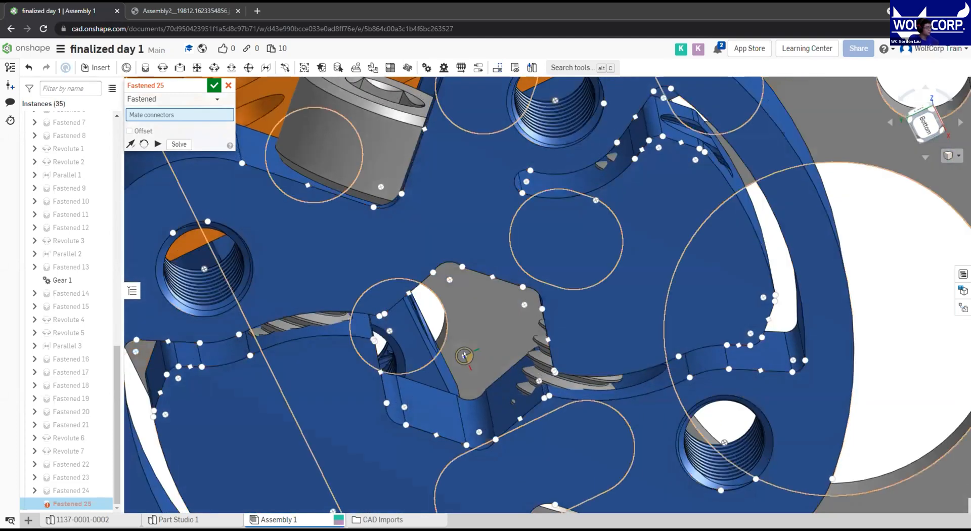
{"action": "scroll", "coordinate": [626, 332], "scroll_direction": "down", "scroll_amount": 3}
{"action": "scroll", "coordinate": [585, 362], "scroll_direction": "down", "scroll_amount": 5}
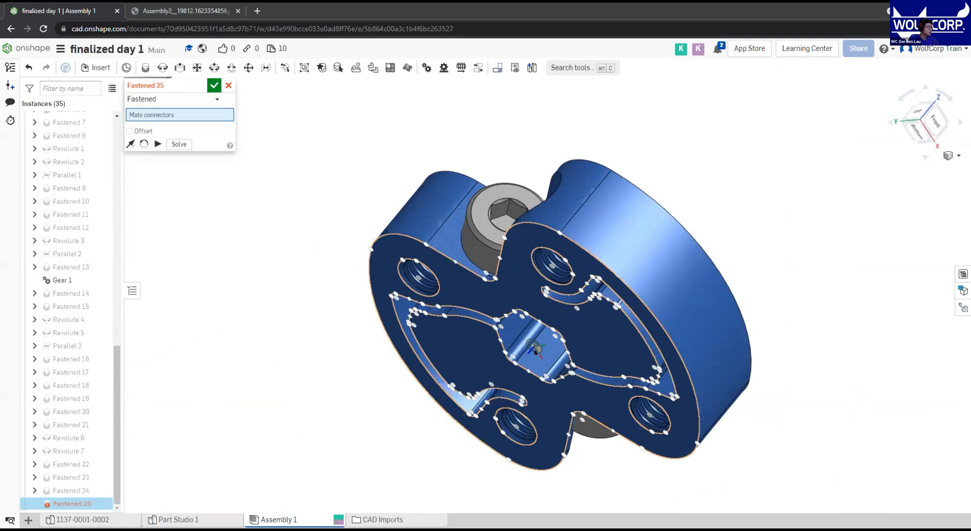
{"action": "left_click", "coordinate": [535, 386]}
{"action": "scroll", "coordinate": [531, 380], "scroll_direction": "up", "scroll_amount": 8}
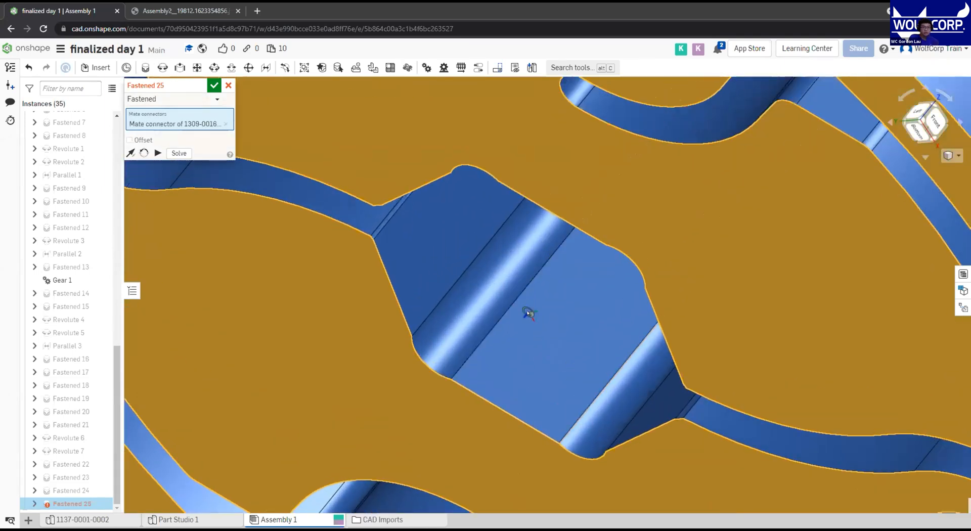
{"action": "scroll", "coordinate": [553, 321], "scroll_direction": "down", "scroll_amount": 10}
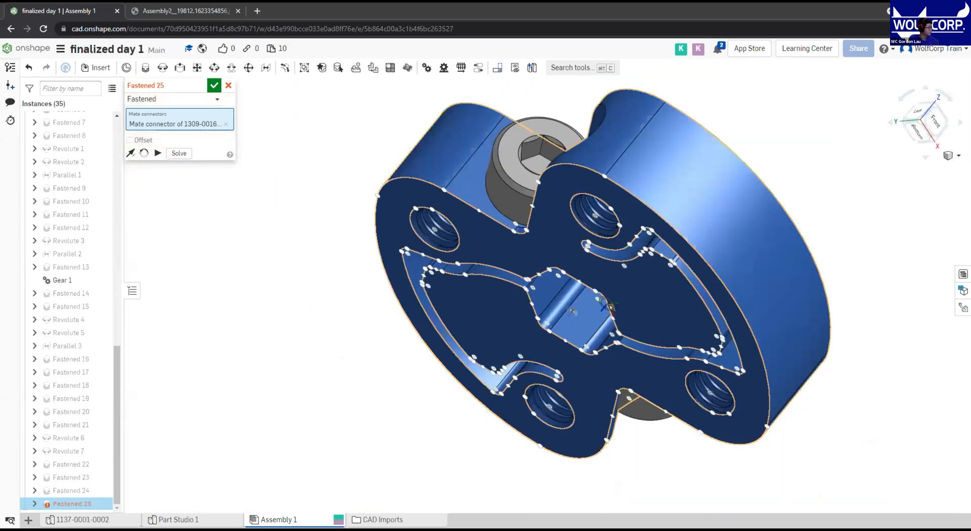
Fasten the hub to the flanged bearing around the protruding hex shaft on the orange channel and accept the mate
{"action": "scroll", "coordinate": [693, 210], "scroll_direction": "down", "scroll_amount": 4}
{"action": "scroll", "coordinate": [591, 288], "scroll_direction": "down", "scroll_amount": 5}
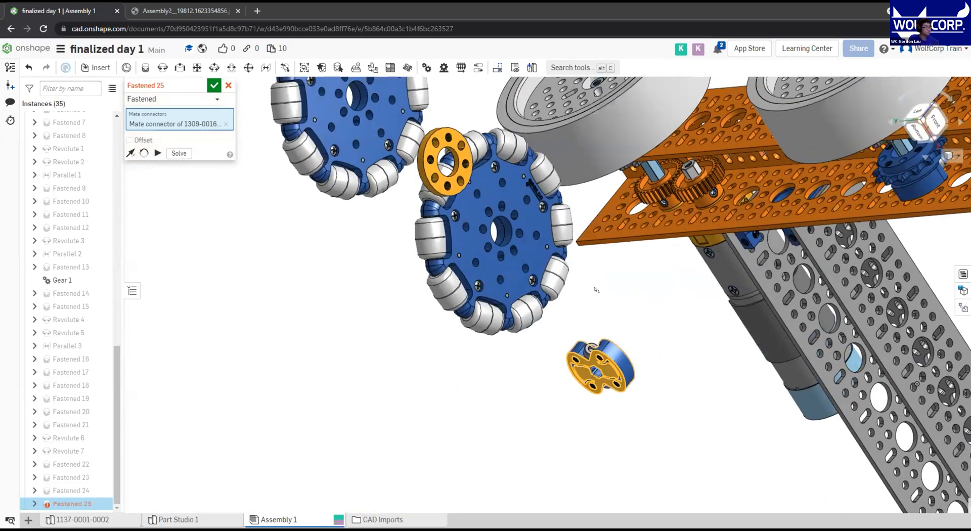
{"action": "right_click_drag", "start_coordinate": [587, 297], "coordinate": [577, 336]}
{"action": "middle_click_drag", "start_coordinate": [597, 308], "coordinate": [477, 288]}
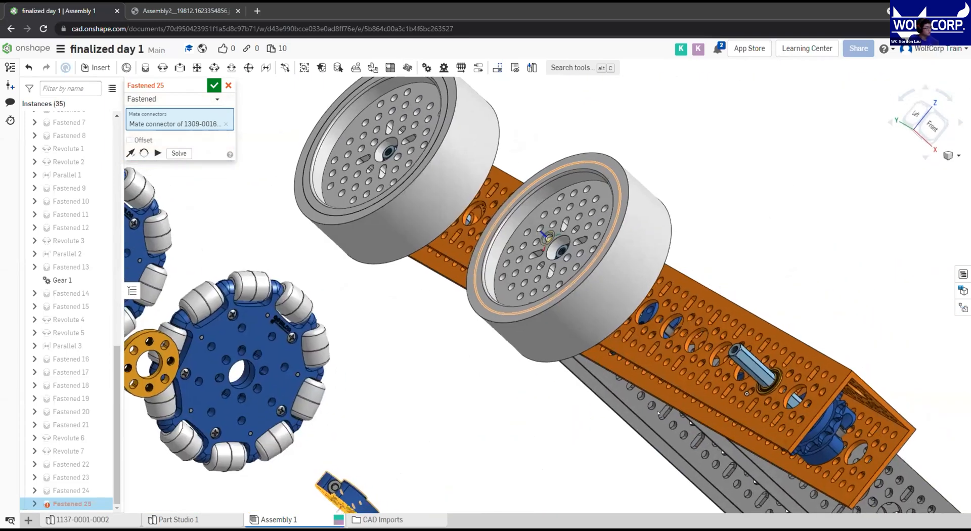
{"action": "scroll", "coordinate": [787, 377], "scroll_direction": "up", "scroll_amount": 10}
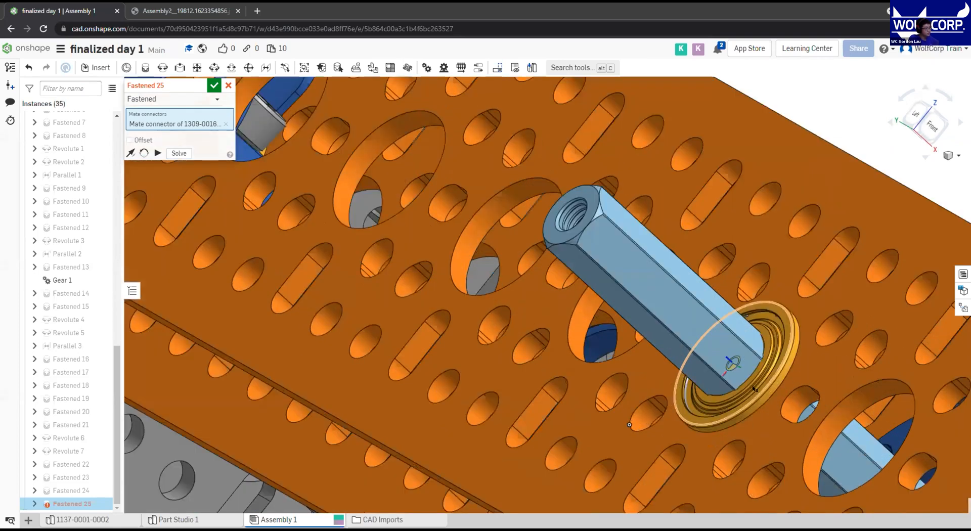
{"action": "left_click", "coordinate": [762, 389]}
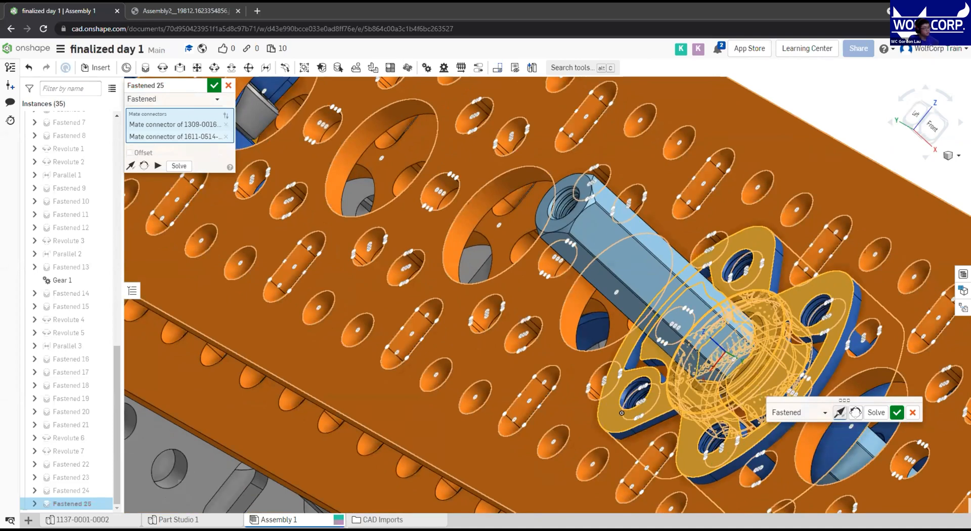
{"action": "left_click", "coordinate": [895, 412]}
Pick the centre bore of the loose omni wheel beside the spacer as the first connector of a new fastened mate
{"action": "scroll", "coordinate": [829, 364], "scroll_direction": "down", "scroll_amount": 4}
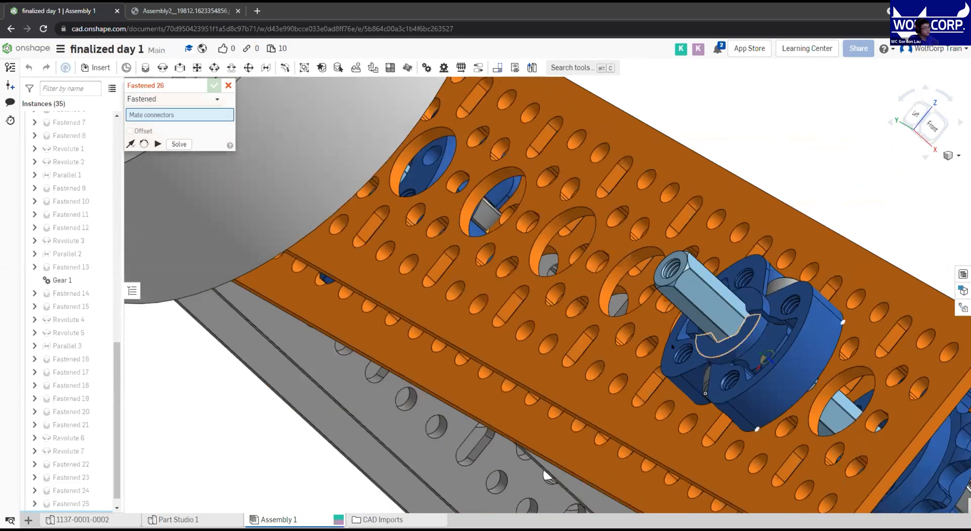
{"action": "right_click_drag", "start_coordinate": [671, 346], "coordinate": [762, 385]}
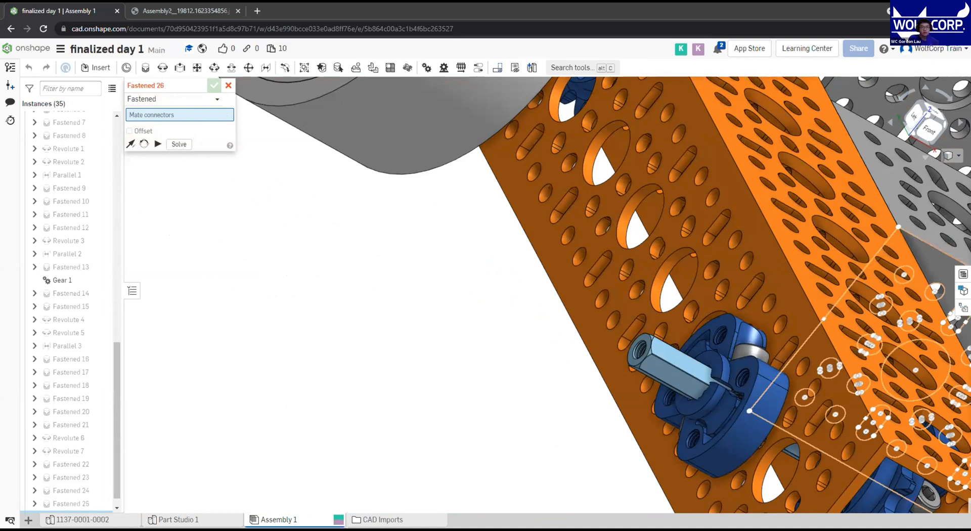
{"action": "scroll", "coordinate": [768, 275], "scroll_direction": "down", "scroll_amount": 5}
{"action": "right_click_drag", "start_coordinate": [787, 317], "coordinate": [764, 249]}
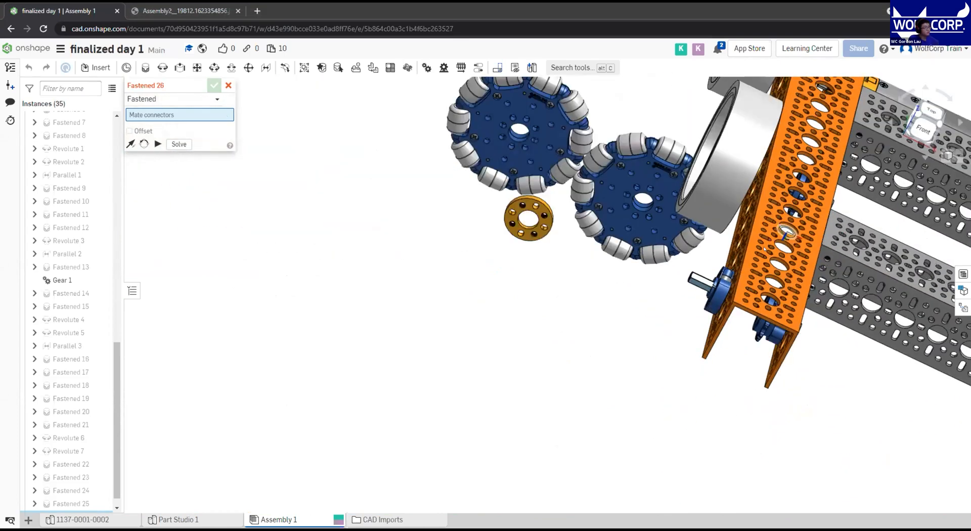
{"action": "scroll", "coordinate": [764, 249], "scroll_direction": "up", "scroll_amount": 6}
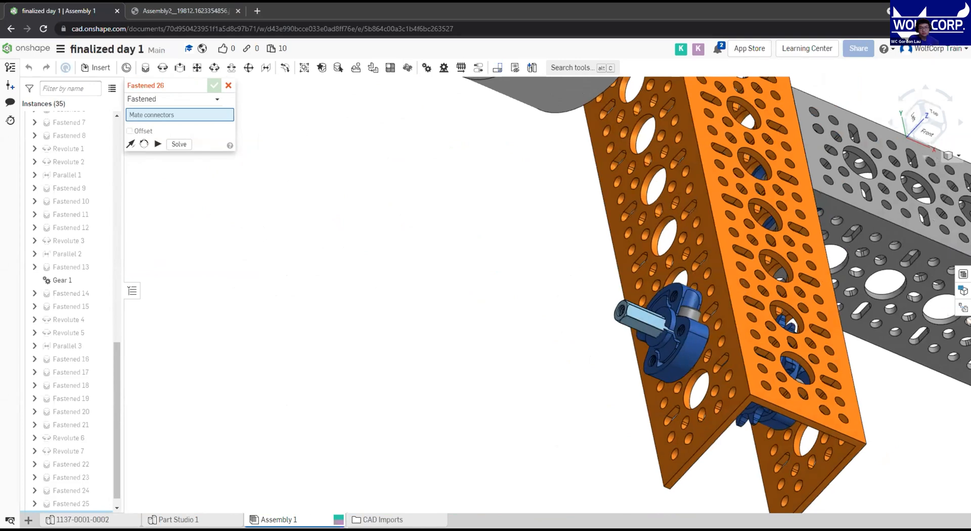
{"action": "scroll", "coordinate": [771, 361], "scroll_direction": "down", "scroll_amount": 5}
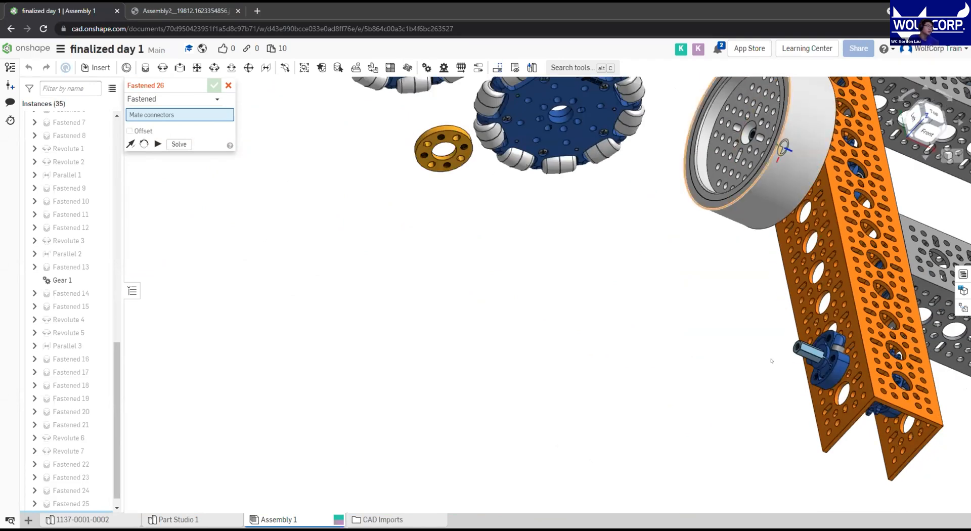
{"action": "middle_click_drag", "start_coordinate": [772, 361], "coordinate": [850, 525]}
{"action": "middle_click_drag", "start_coordinate": [616, 256], "coordinate": [399, 151]}
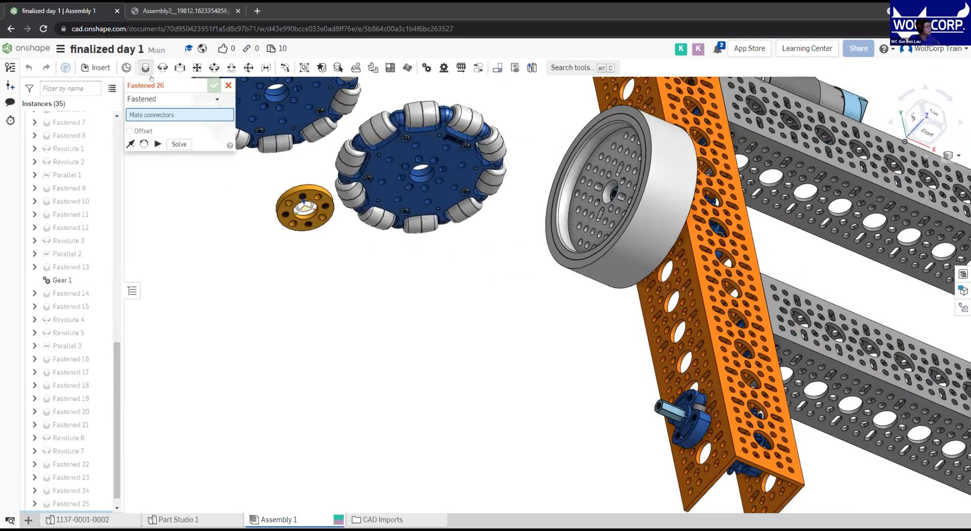
{"action": "scroll", "coordinate": [424, 177], "scroll_direction": "up", "scroll_amount": 5}
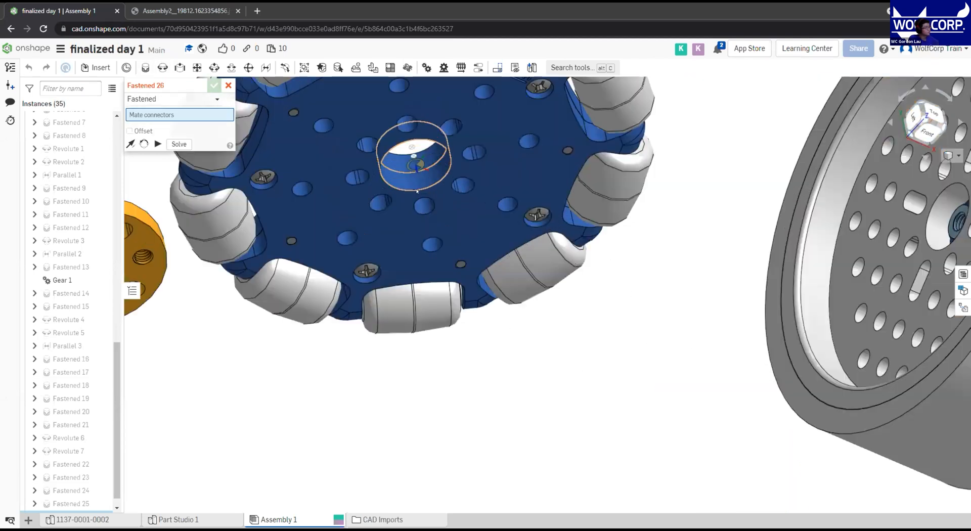
{"action": "scroll", "coordinate": [414, 199], "scroll_direction": "up", "scroll_amount": 3}
{"action": "left_click", "coordinate": [407, 184]}
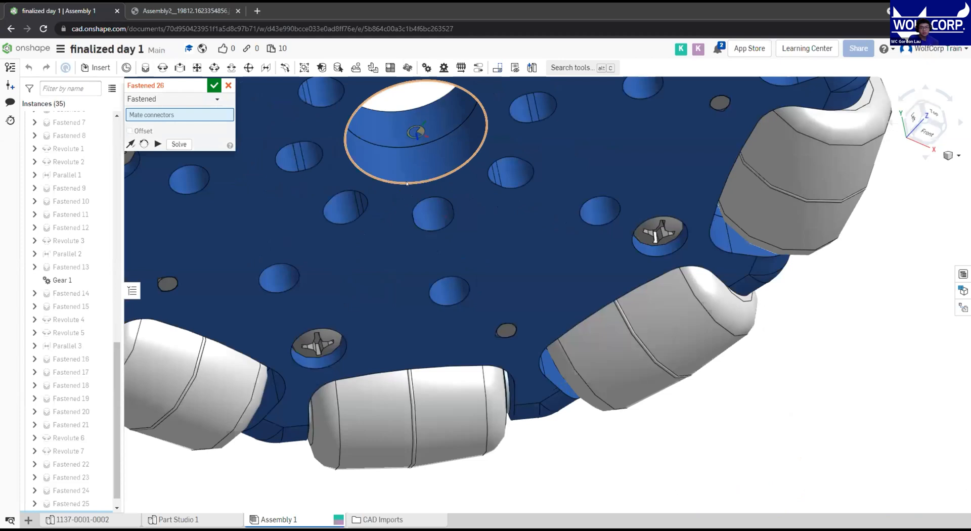
Fasten the omni wheel's centre bore to the blue hub's round face around the hex shaft and accept the mate
{"action": "scroll", "coordinate": [407, 183], "scroll_direction": "down", "scroll_amount": 6}
{"action": "scroll", "coordinate": [697, 288], "scroll_direction": "up", "scroll_amount": 3}
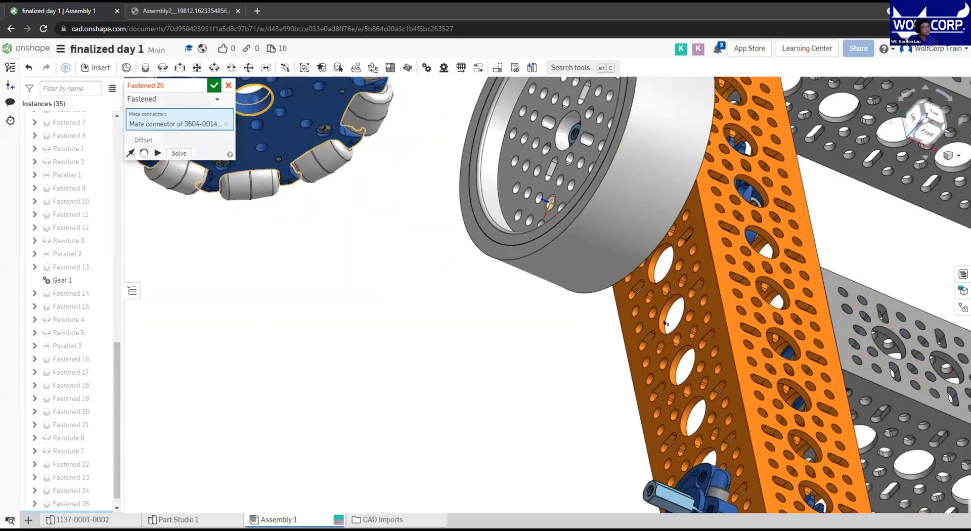
{"action": "middle_click_drag", "start_coordinate": [697, 288], "coordinate": [604, 221]}
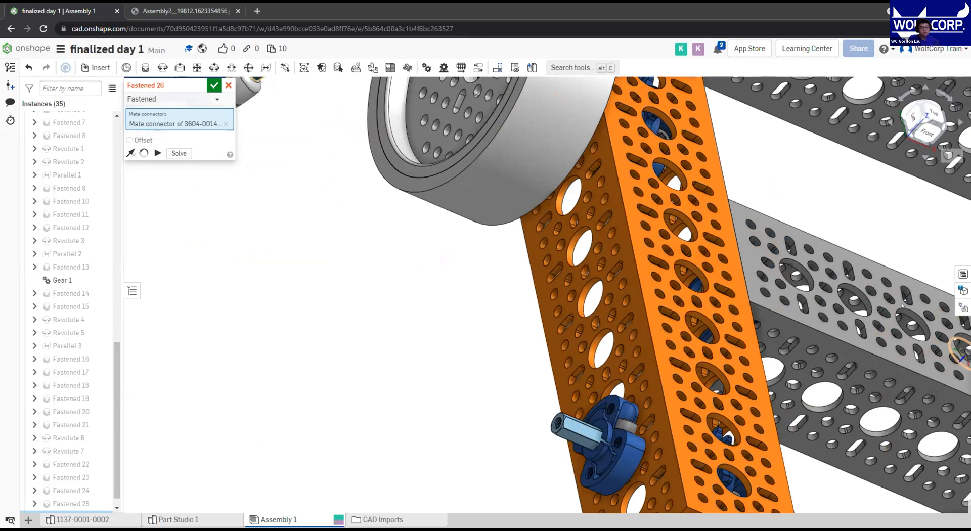
{"action": "middle_click_drag", "start_coordinate": [712, 267], "coordinate": [676, 190]}
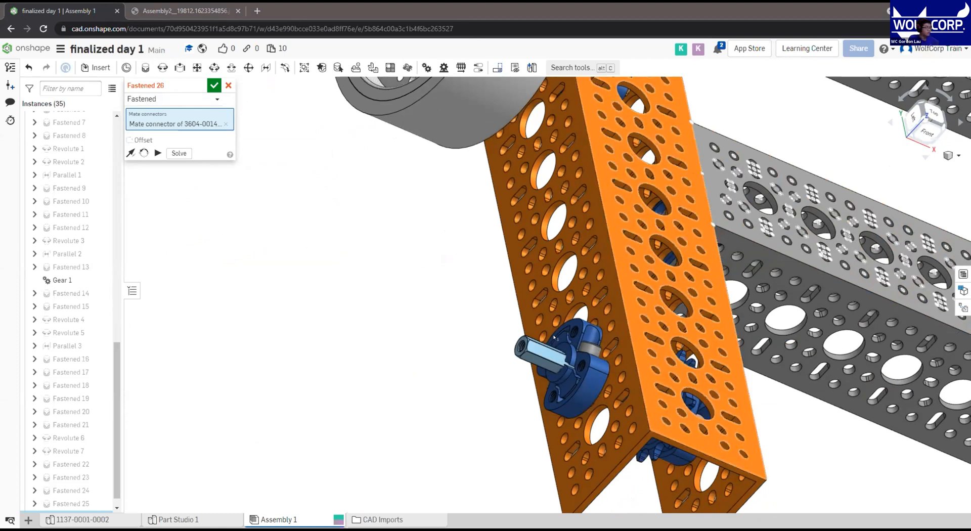
{"action": "scroll", "coordinate": [562, 389], "scroll_direction": "up", "scroll_amount": 5}
{"action": "scroll", "coordinate": [559, 403], "scroll_direction": "up", "scroll_amount": 3}
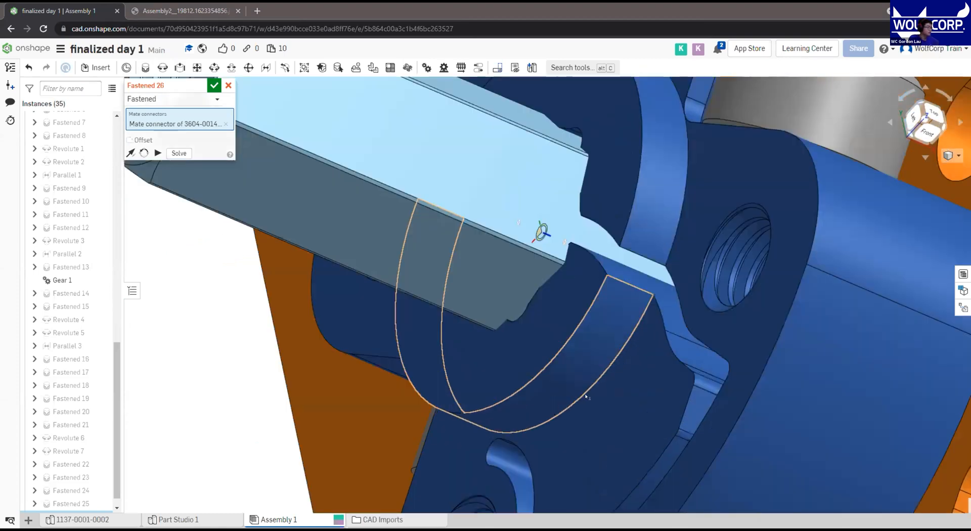
{"action": "left_click", "coordinate": [563, 242]}
{"action": "scroll", "coordinate": [566, 349], "scroll_direction": "down", "scroll_amount": 8}
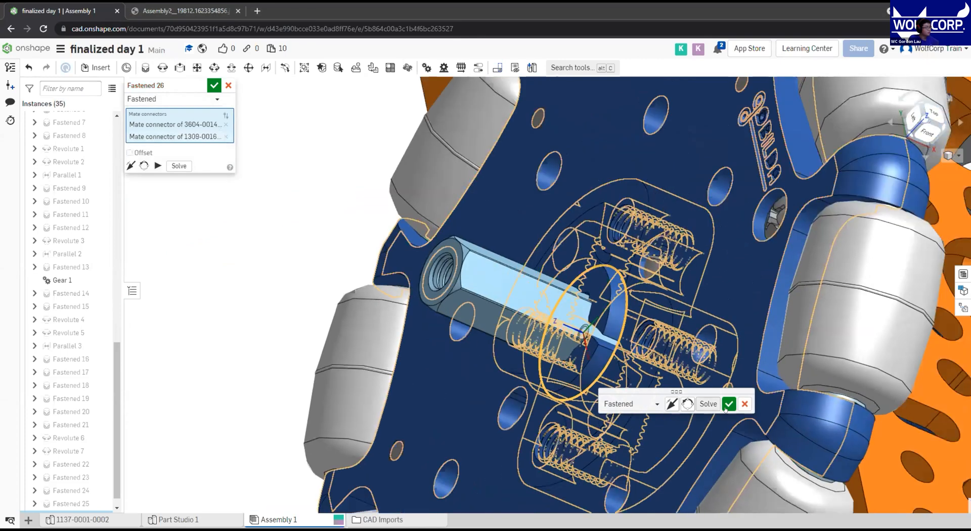
{"action": "scroll", "coordinate": [568, 353], "scroll_direction": "down", "scroll_amount": 6}
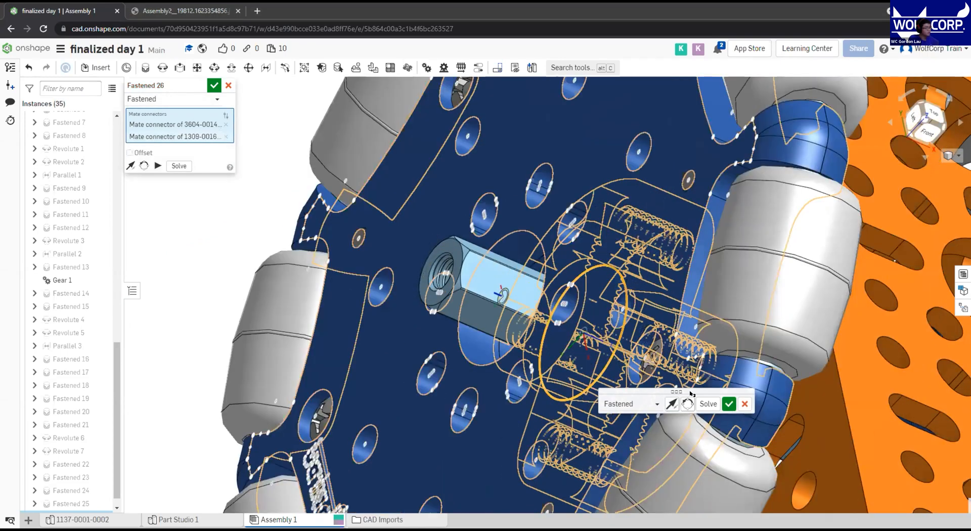
{"action": "key", "text": "Return"}
{"action": "scroll", "coordinate": [616, 363], "scroll_direction": "down", "scroll_amount": 8}
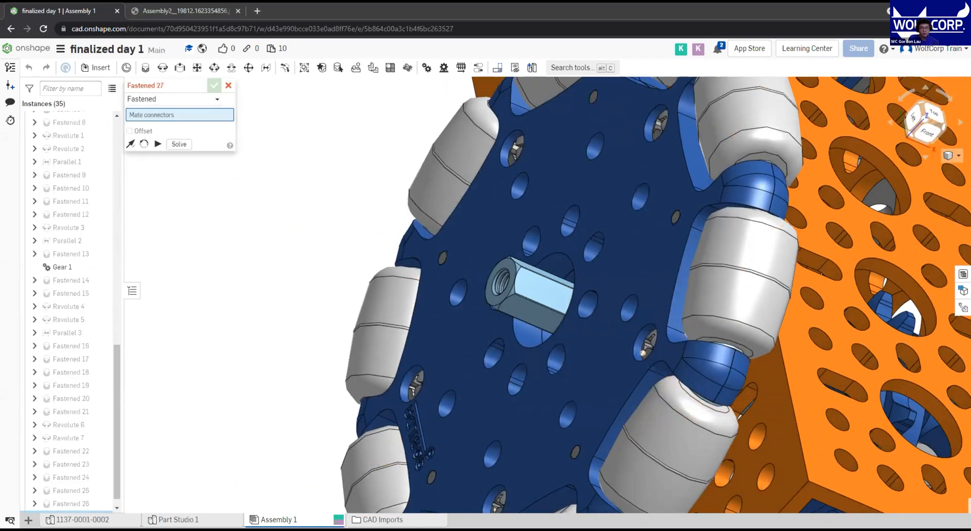
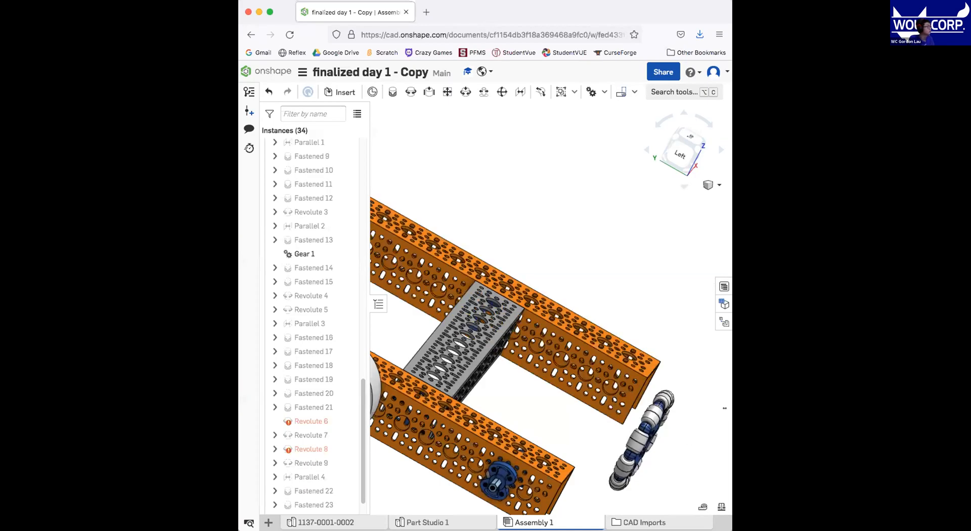
Enlarge the "finalized day 1 - Copy" window and pick the loose omni wheel's centre bore as the first connector of a new fastened mate
{"action": "left_click_drag", "start_coordinate": [732, 392], "coordinate": [772, 385]}
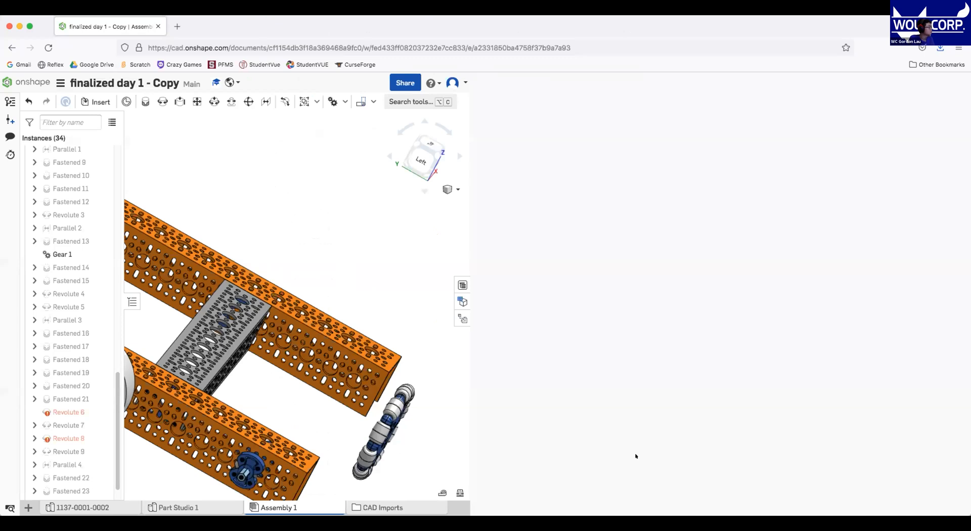
{"action": "right_click_drag", "start_coordinate": [676, 439], "coordinate": [603, 455]}
{"action": "scroll", "coordinate": [604, 456], "scroll_direction": "up", "scroll_amount": 1}
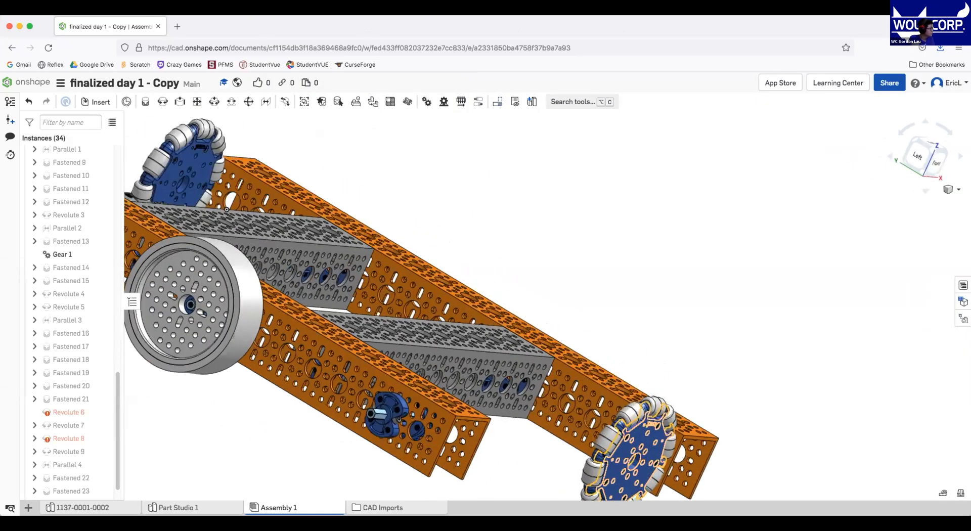
{"action": "scroll", "coordinate": [604, 455], "scroll_direction": "up", "scroll_amount": 6}
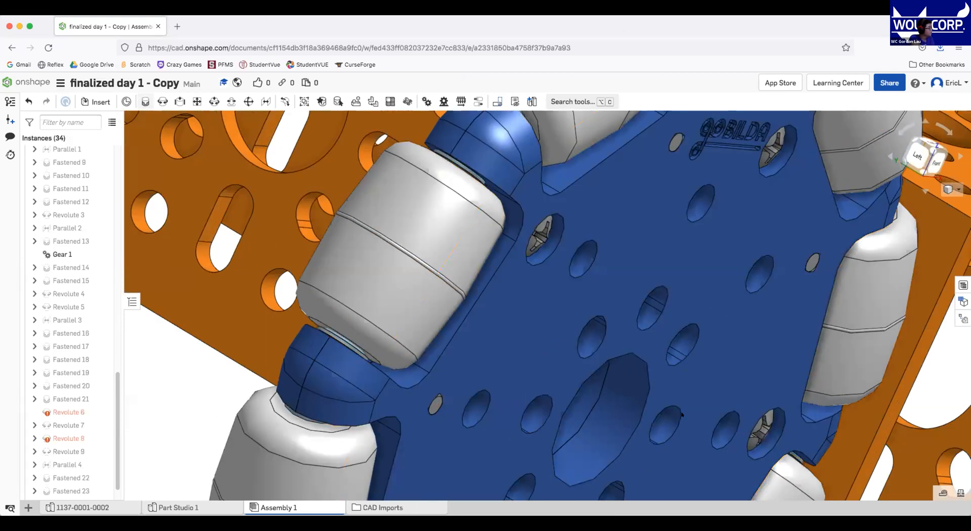
{"action": "key", "text": "m"}
{"action": "scroll", "coordinate": [620, 438], "scroll_direction": "down", "scroll_amount": 1}
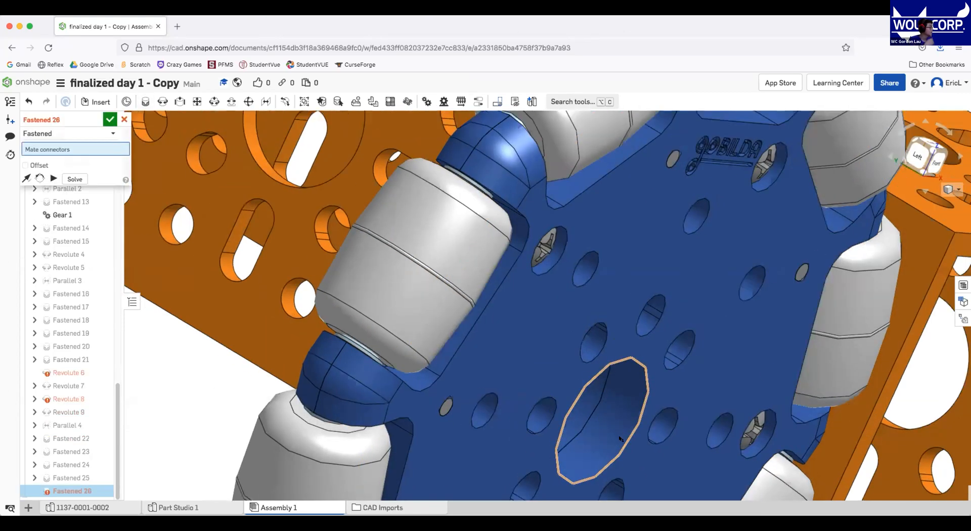
{"action": "scroll", "coordinate": [620, 438], "scroll_direction": "down", "scroll_amount": 10}
{"action": "left_click", "coordinate": [620, 436]}
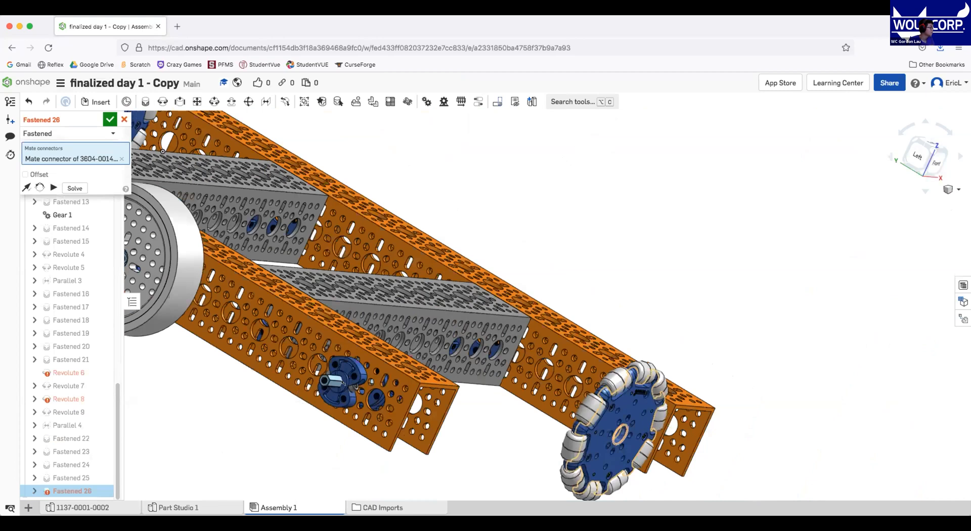
Pick the circular rim around the hex shaft on the blue hub as the fastened mate's second connector
{"action": "scroll", "coordinate": [368, 392], "scroll_direction": "up", "scroll_amount": 8}
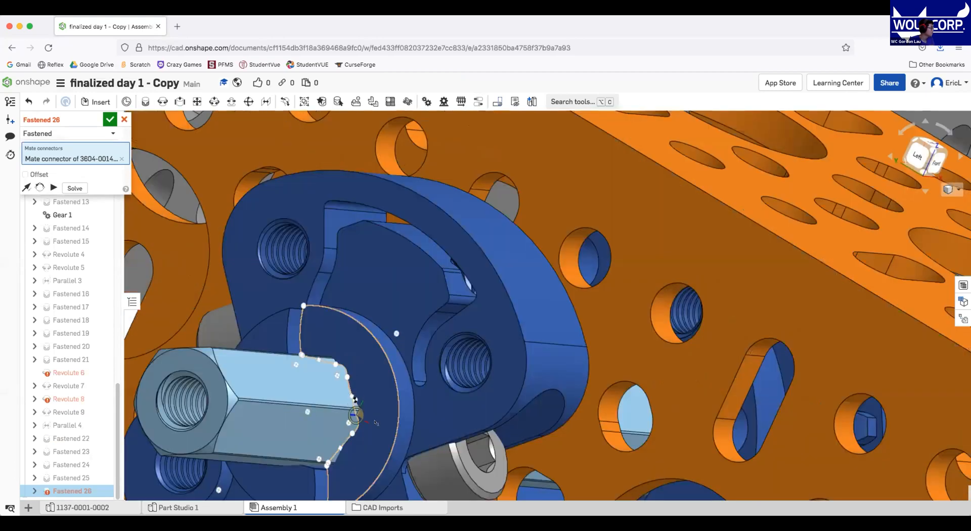
{"action": "scroll", "coordinate": [360, 425], "scroll_direction": "up", "scroll_amount": 5}
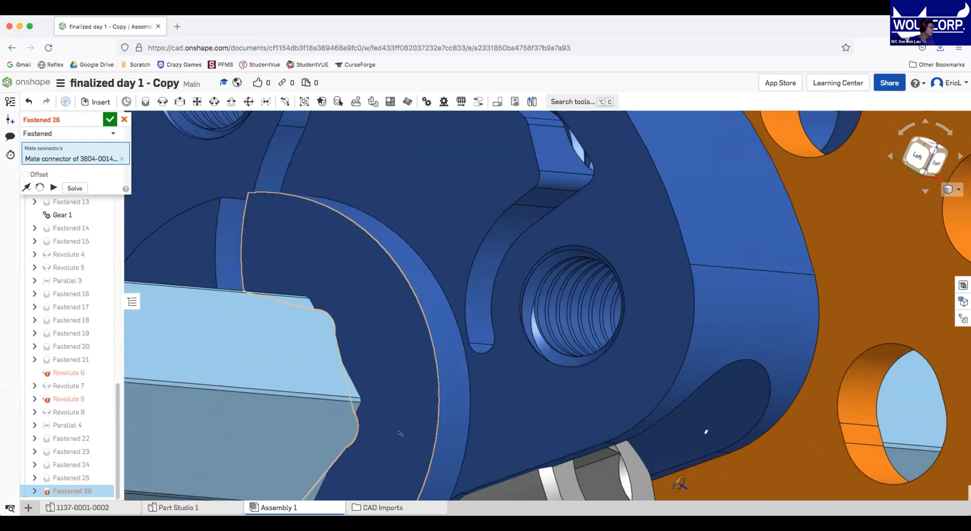
{"action": "right_click_drag", "start_coordinate": [428, 430], "coordinate": [470, 430]}
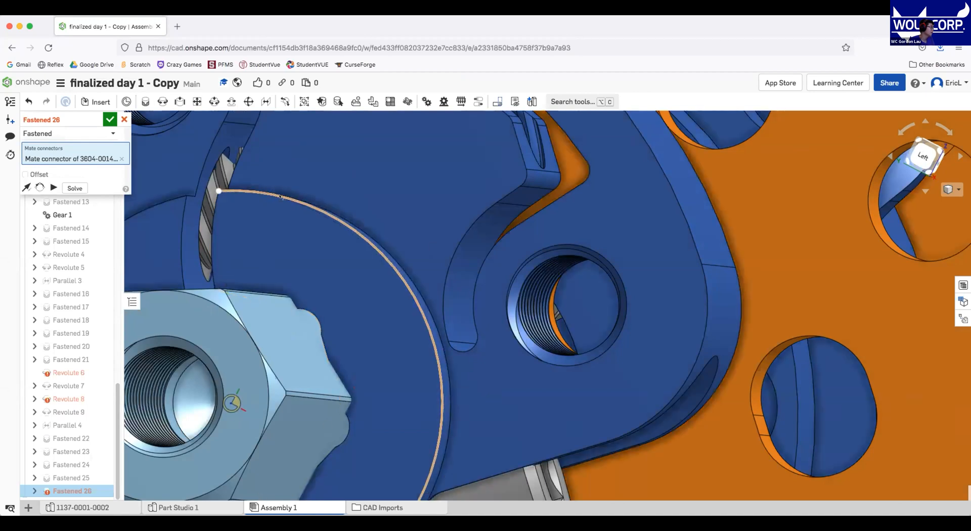
{"action": "left_click", "coordinate": [359, 270]}
{"action": "scroll", "coordinate": [375, 293], "scroll_direction": "down", "scroll_amount": 6}
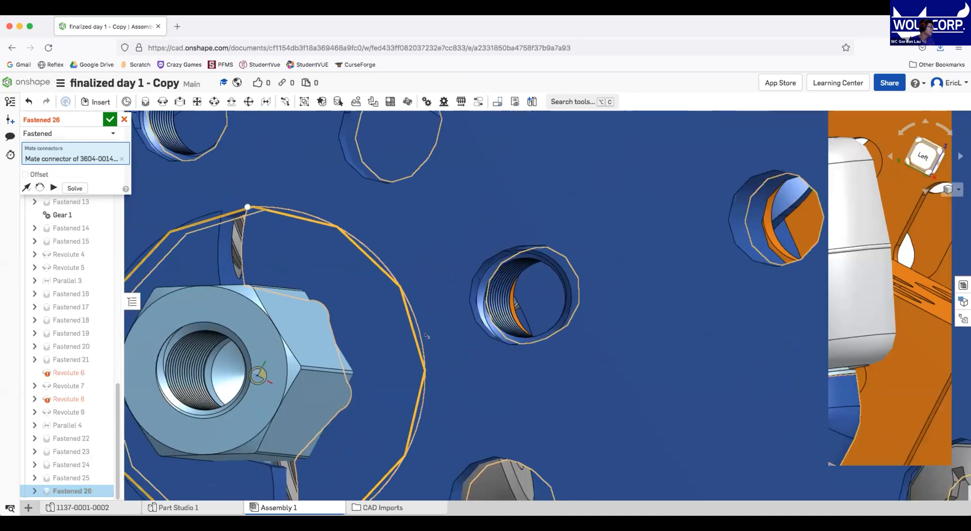
{"action": "scroll", "coordinate": [498, 360], "scroll_direction": "down", "scroll_amount": 10}
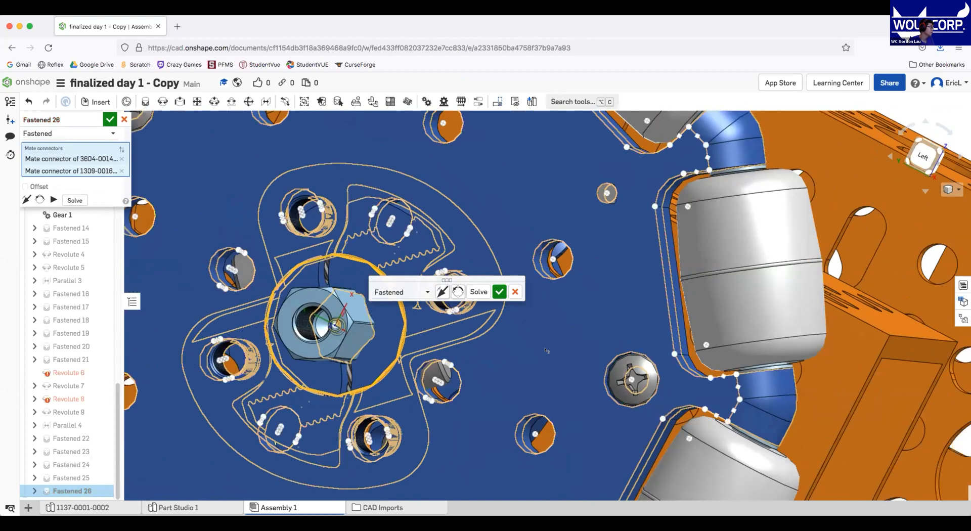
Flip the primary axis of the omni wheel's fastened mate, accept it and fit the assembly in view
{"action": "right_click_drag", "start_coordinate": [707, 189], "coordinate": [495, 229]}
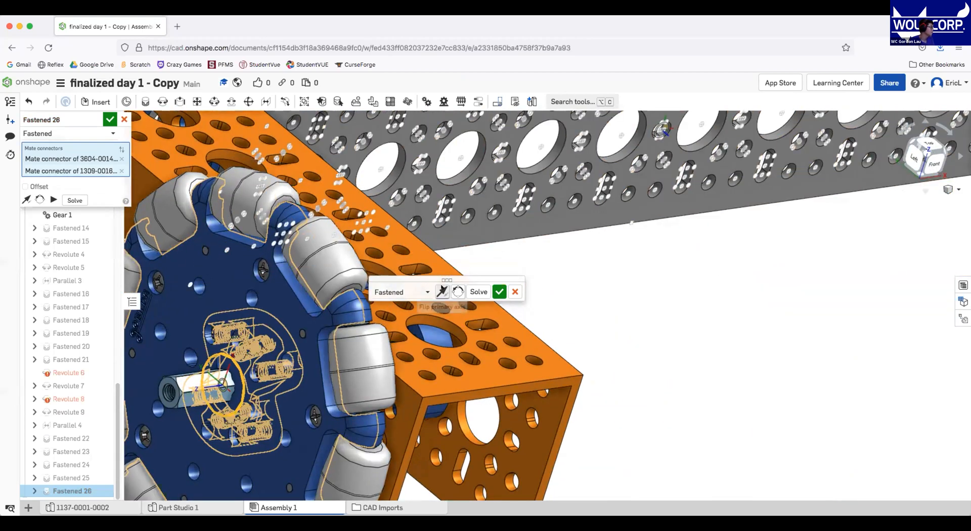
{"action": "left_click", "coordinate": [442, 291]}
{"action": "right_click_drag", "start_coordinate": [602, 366], "coordinate": [577, 370]}
{"action": "right_click_drag", "start_coordinate": [625, 351], "coordinate": [489, 296]}
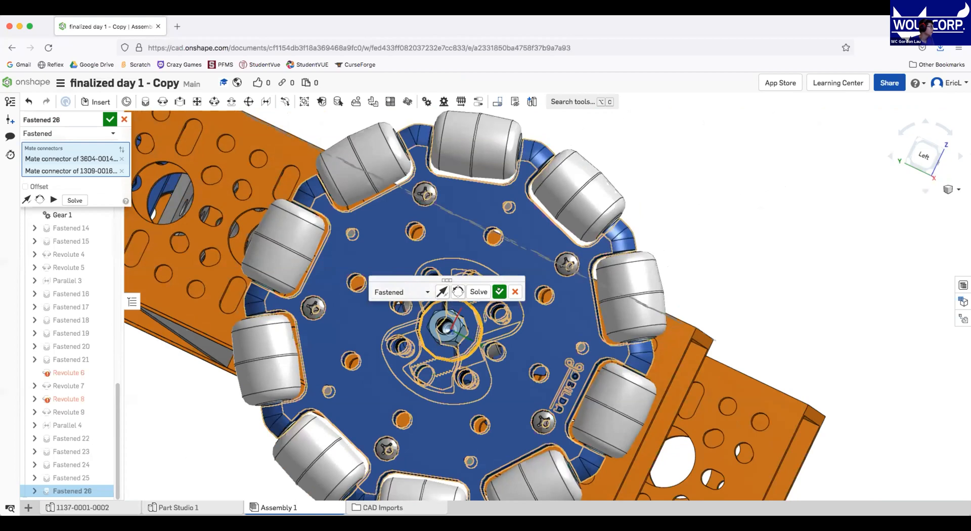
{"action": "left_click", "coordinate": [499, 292]}
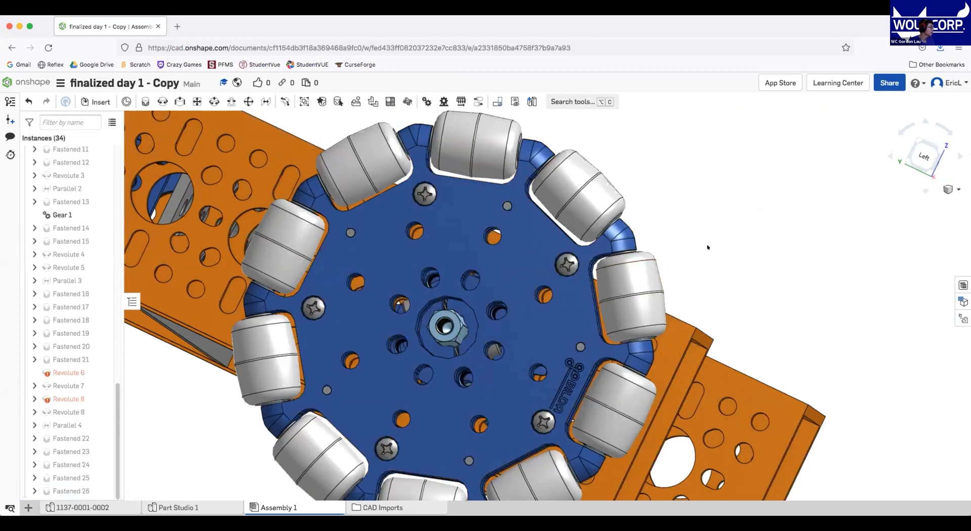
{"action": "key", "text": "f"}
{"action": "right_click_drag", "start_coordinate": [698, 247], "coordinate": [561, 486]}
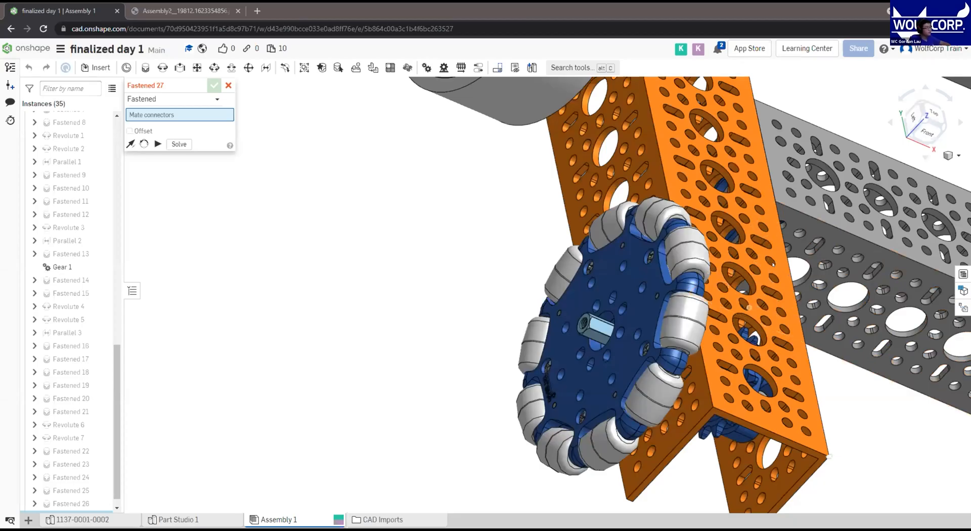
In the original "finalized day 1" assembly, pick the loose yellow spacer's centre bore as the new fastened mate's first connector
{"action": "right_click_drag", "start_coordinate": [749, 308], "coordinate": [746, 274]}
{"action": "scroll", "coordinate": [746, 274], "scroll_direction": "down", "scroll_amount": 5}
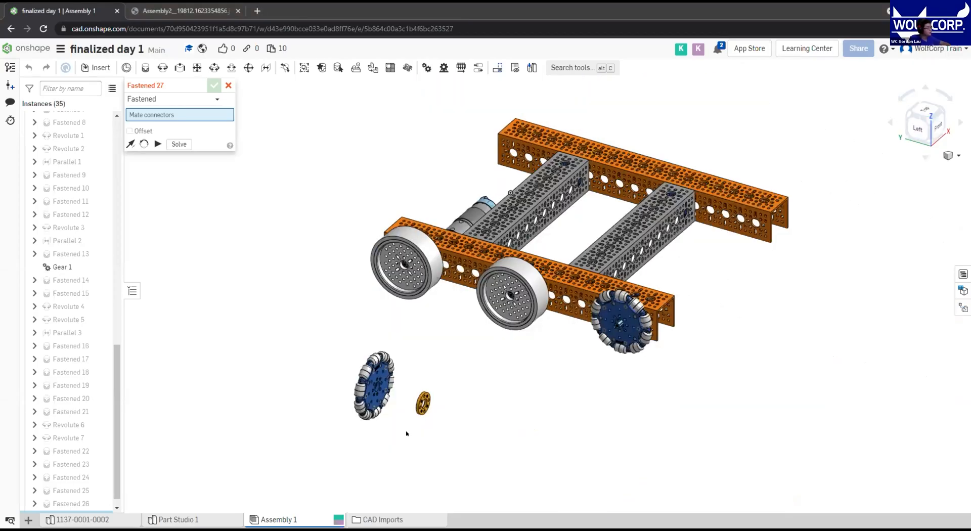
{"action": "scroll", "coordinate": [406, 434], "scroll_direction": "up", "scroll_amount": 4}
{"action": "middle_click_drag", "start_coordinate": [579, 213], "coordinate": [380, 267]}
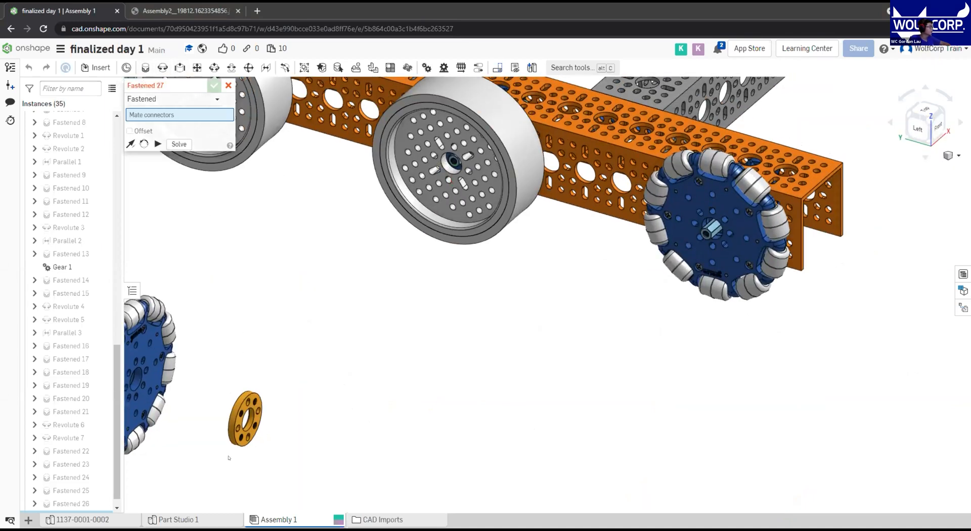
{"action": "scroll", "coordinate": [245, 429], "scroll_direction": "up", "scroll_amount": 6}
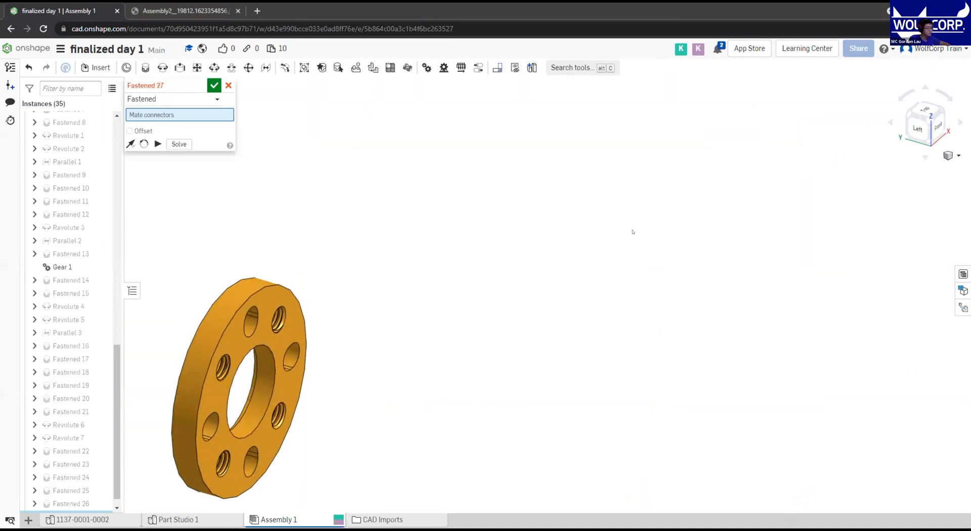
{"action": "scroll", "coordinate": [632, 233], "scroll_direction": "down", "scroll_amount": 3}
Fasten the yellow spacer to the outer face of the mounted omni wheel's centre bore and accept the mate
{"action": "scroll", "coordinate": [615, 264], "scroll_direction": "up", "scroll_amount": 10}
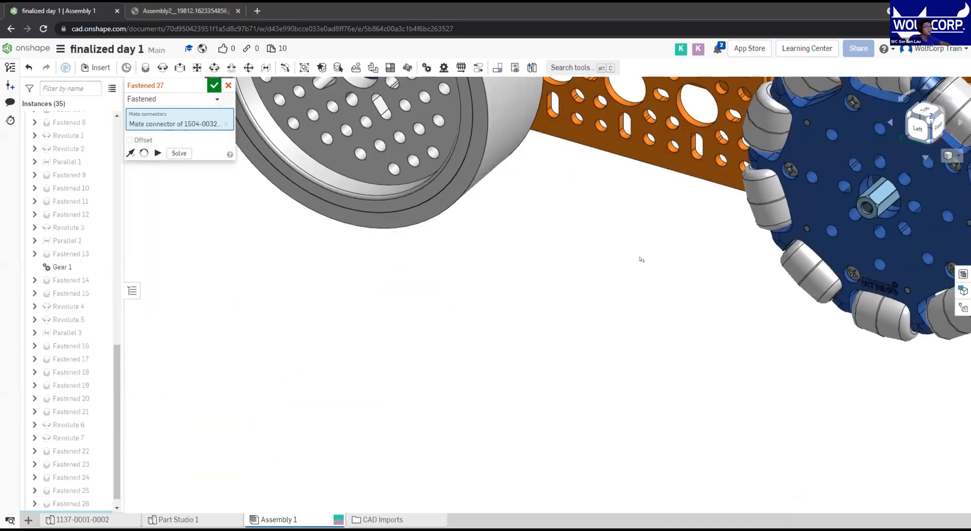
{"action": "scroll", "coordinate": [799, 253], "scroll_direction": "up", "scroll_amount": 5}
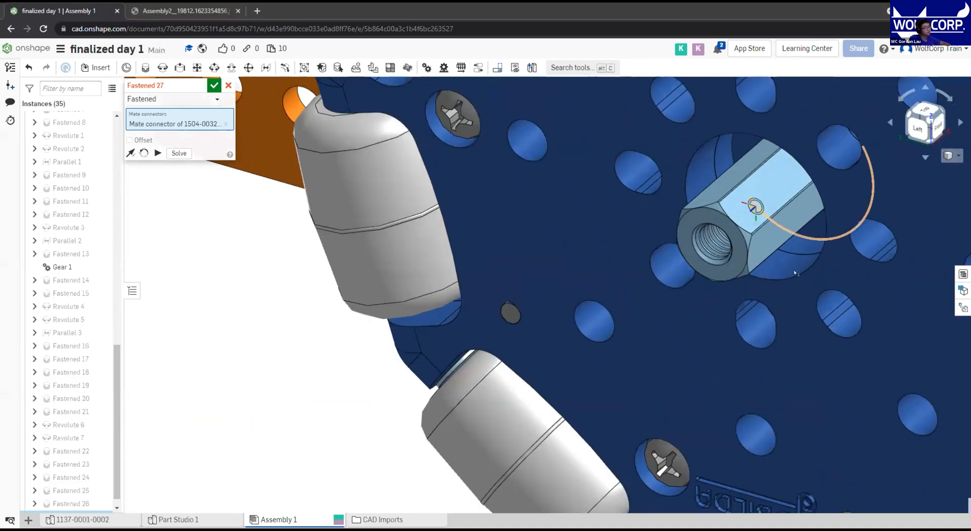
{"action": "left_click", "coordinate": [788, 282]}
{"action": "scroll", "coordinate": [905, 304], "scroll_direction": "down", "scroll_amount": 5}
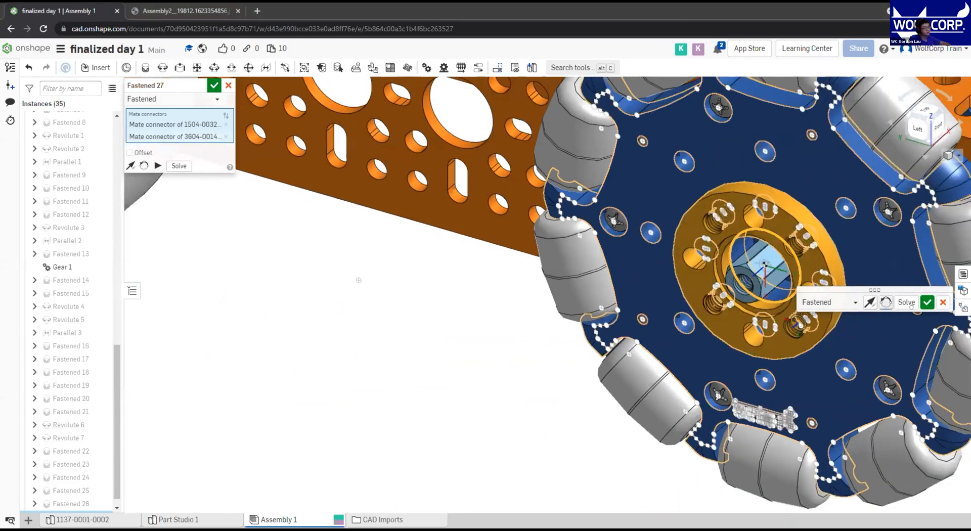
{"action": "left_click", "coordinate": [927, 302]}
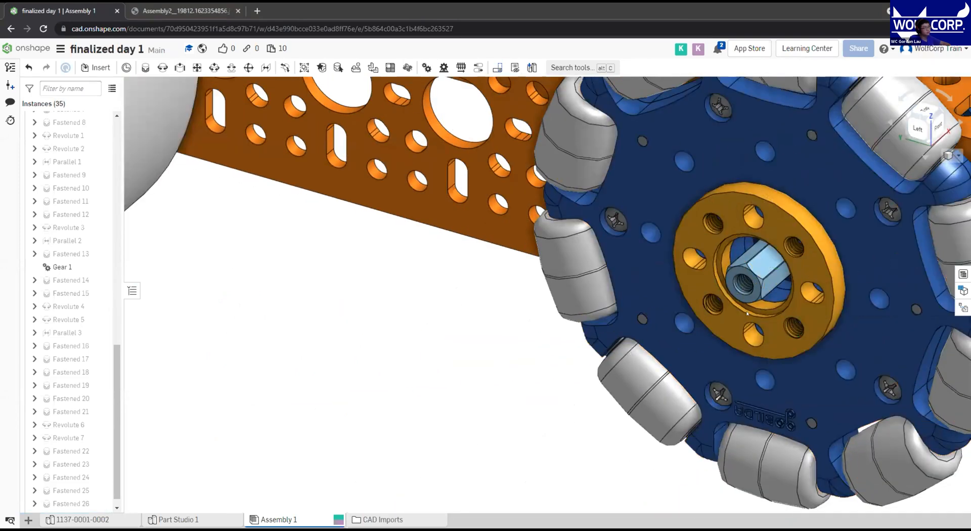
Start another fastened mate and pick the centre bore of the remaining loose omni wheel as its first connector
{"action": "key", "text": "m"}
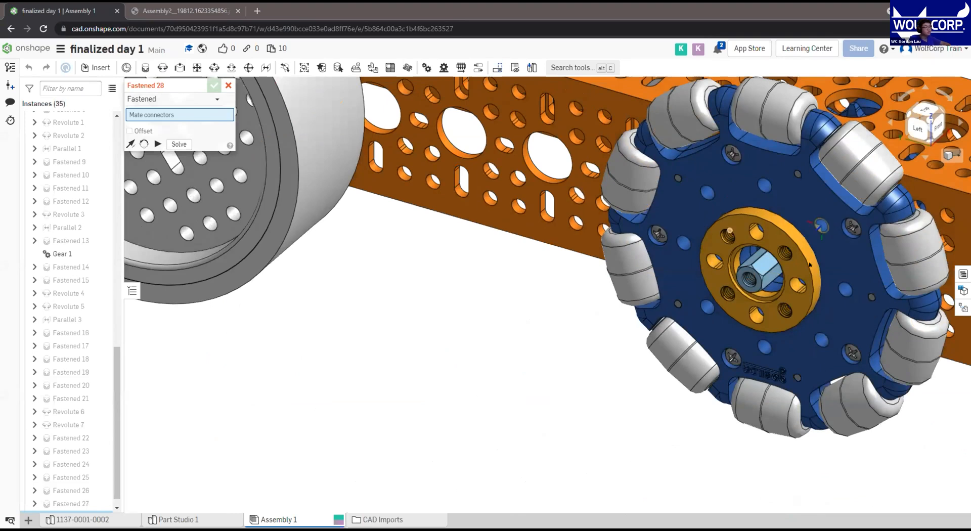
{"action": "right_click_drag", "start_coordinate": [810, 264], "coordinate": [762, 314]}
{"action": "scroll", "coordinate": [780, 291], "scroll_direction": "up", "scroll_amount": 2}
{"action": "scroll", "coordinate": [741, 283], "scroll_direction": "down", "scroll_amount": 4}
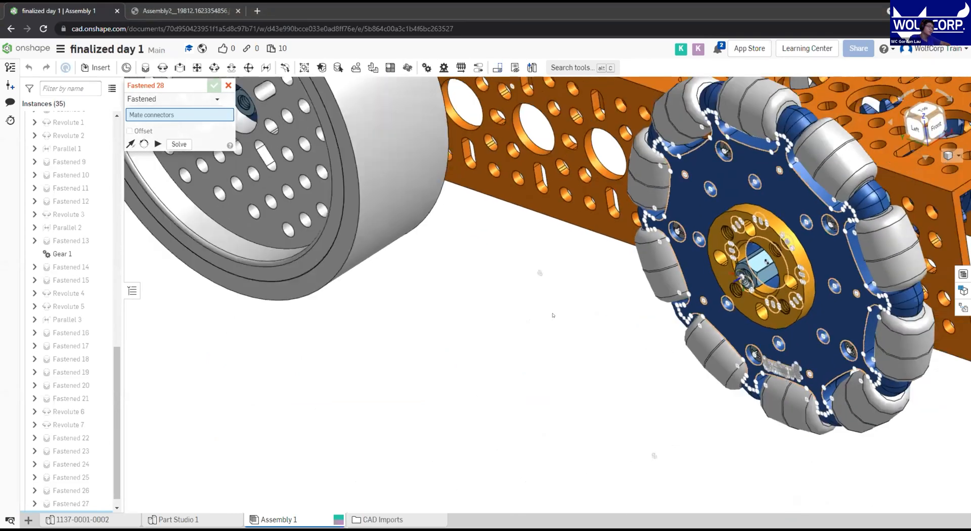
{"action": "middle_click_drag", "start_coordinate": [467, 340], "coordinate": [600, 290]}
{"action": "scroll", "coordinate": [600, 290], "scroll_direction": "down", "scroll_amount": 5}
{"action": "middle_click_drag", "start_coordinate": [344, 360], "coordinate": [448, 340]}
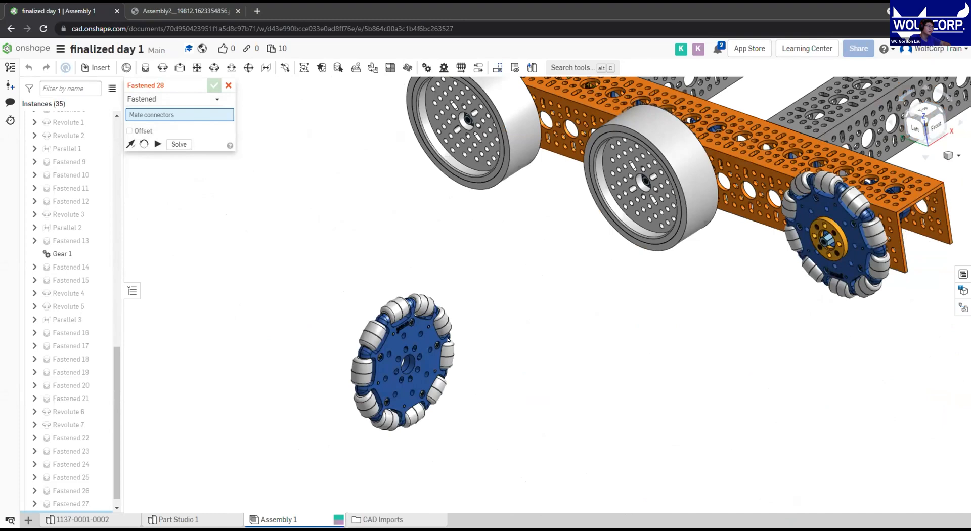
{"action": "scroll", "coordinate": [471, 394], "scroll_direction": "up", "scroll_amount": 4}
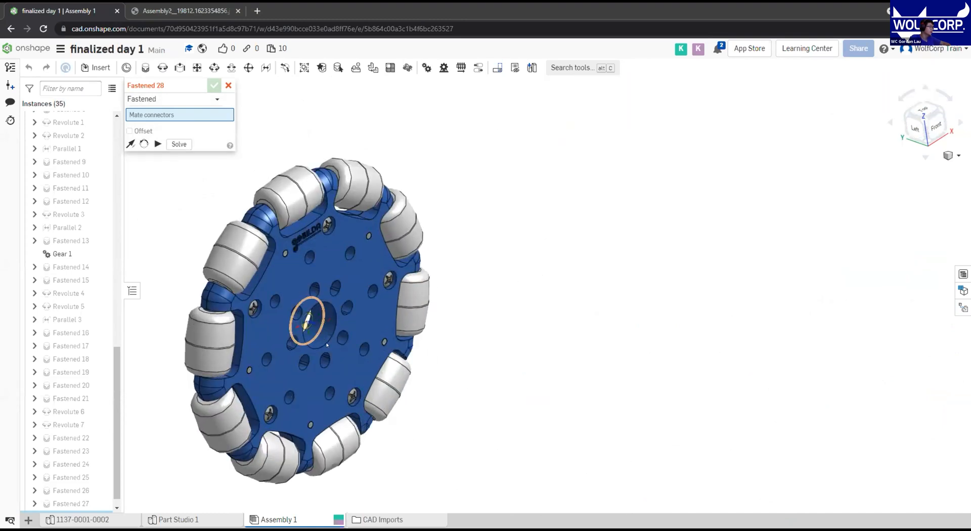
{"action": "scroll", "coordinate": [358, 353], "scroll_direction": "up", "scroll_amount": 5}
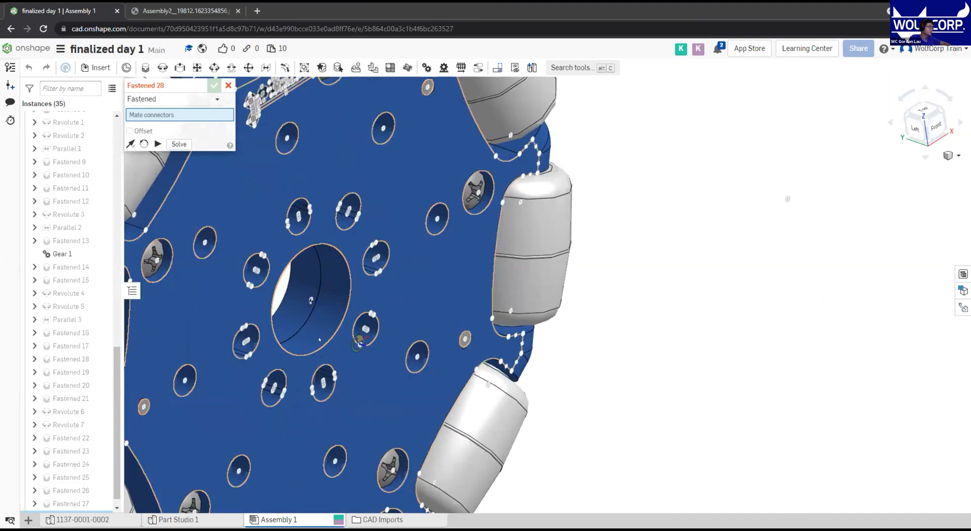
{"action": "left_click", "coordinate": [343, 332]}
{"action": "scroll", "coordinate": [481, 295], "scroll_direction": "down", "scroll_amount": 6}
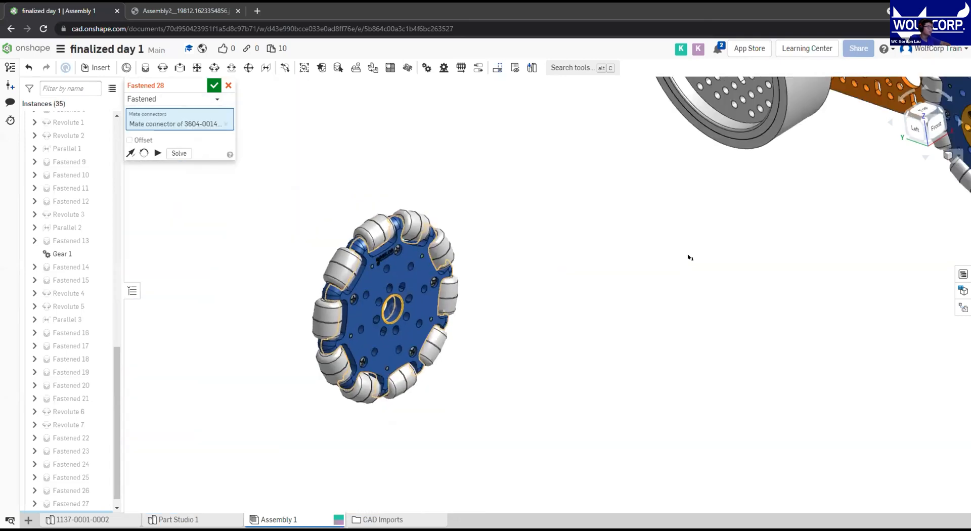
Fasten the loose omni wheel to the outer face of the yellow spacer's centre bore and accept the mate
{"action": "scroll", "coordinate": [617, 291], "scroll_direction": "up", "scroll_amount": 4}
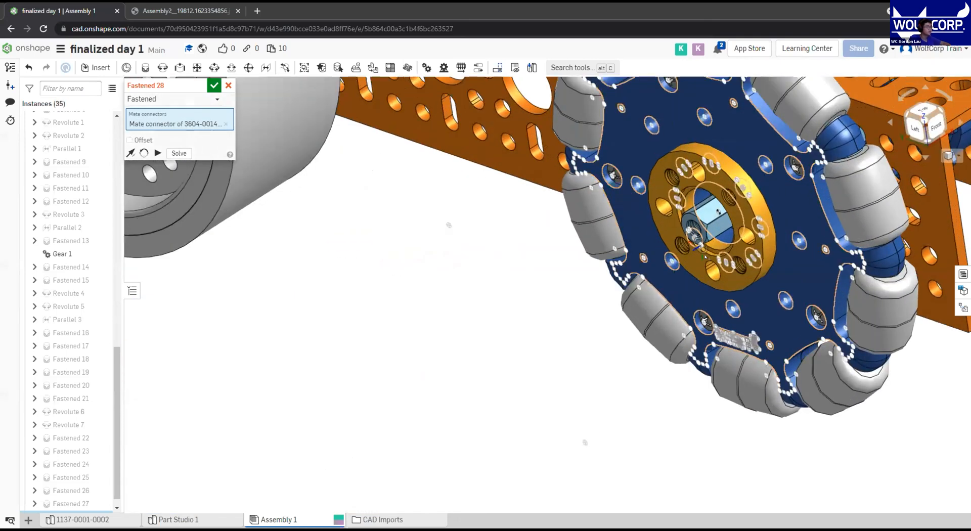
{"action": "scroll", "coordinate": [699, 257], "scroll_direction": "up", "scroll_amount": 3}
{"action": "left_click", "coordinate": [699, 257]}
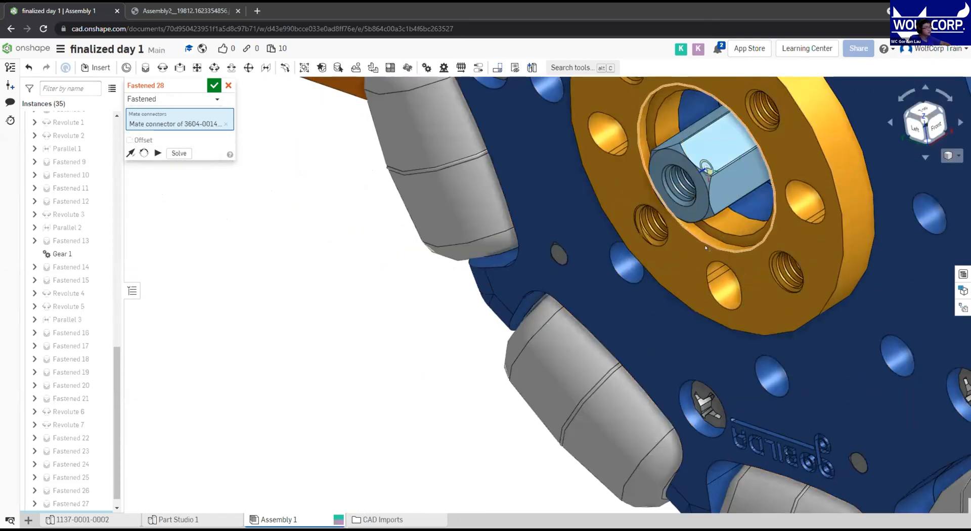
{"action": "scroll", "coordinate": [786, 272], "scroll_direction": "down", "scroll_amount": 4}
{"action": "left_click", "coordinate": [786, 271]}
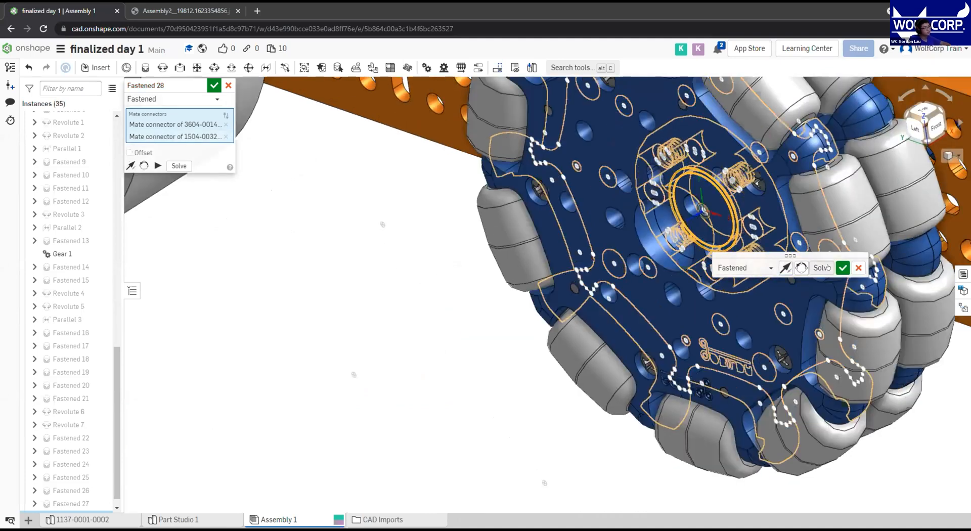
{"action": "left_click", "coordinate": [841, 267]}
{"action": "key", "text": "m"}
{"action": "middle_click_drag", "start_coordinate": [839, 214], "coordinate": [626, 314]}
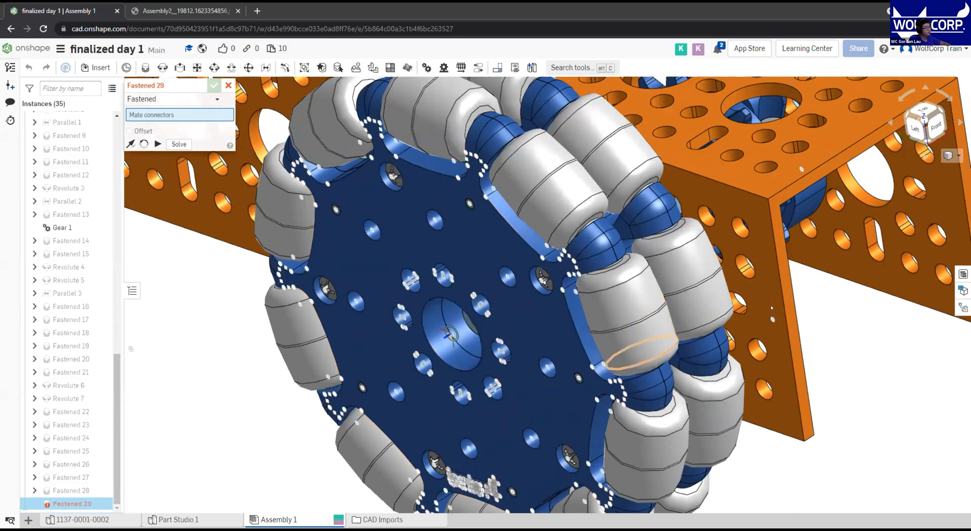
{"action": "scroll", "coordinate": [756, 312], "scroll_direction": "up", "scroll_amount": 4}
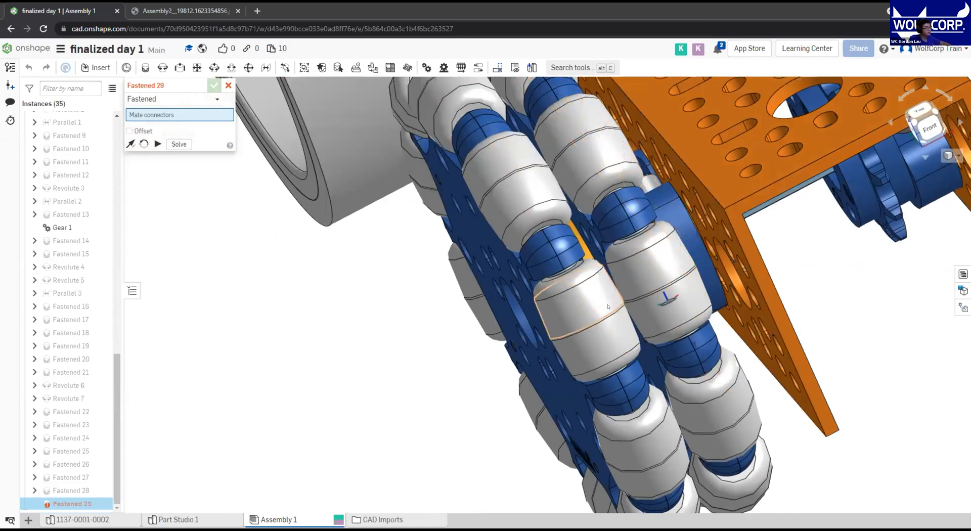
{"action": "scroll", "coordinate": [620, 313], "scroll_direction": "up", "scroll_amount": 4}
{"action": "mouse_move", "coordinate": [681, 275]}
{"action": "right_mouse_down"}
{"action": "mouse_move", "coordinate": [655, 277]}
{"action": "mouse_move", "coordinate": [690, 281]}
{"action": "right_mouse_up"}
{"action": "scroll", "coordinate": [690, 281], "scroll_direction": "down", "scroll_amount": 6}
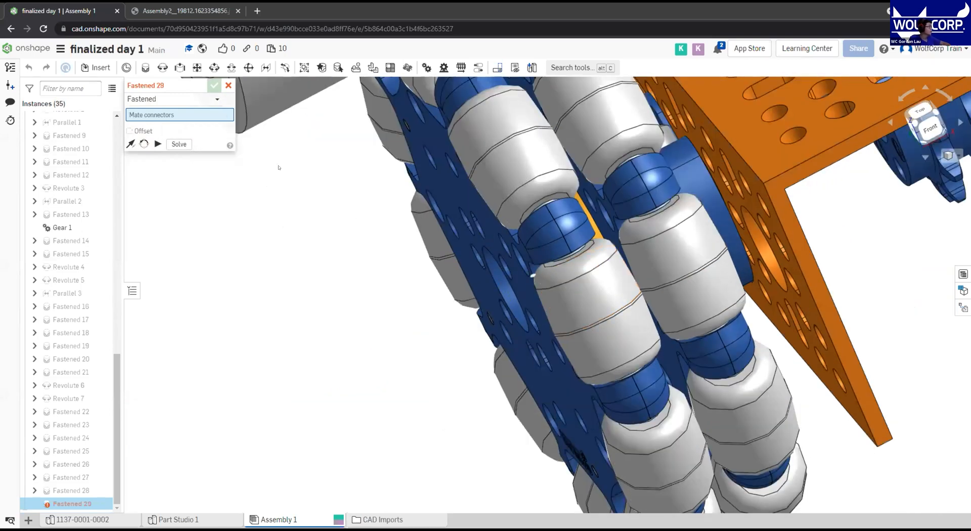
Reopen the outer omni wheel's fastened mate, enable its offset and choose rotation about Z
{"action": "double_click", "coordinate": [68, 491]}
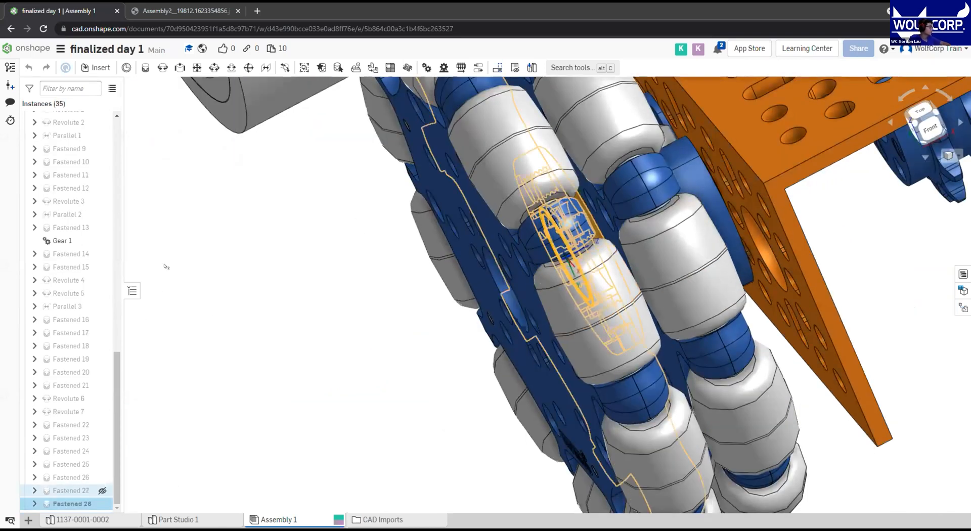
{"action": "left_click", "coordinate": [149, 153]}
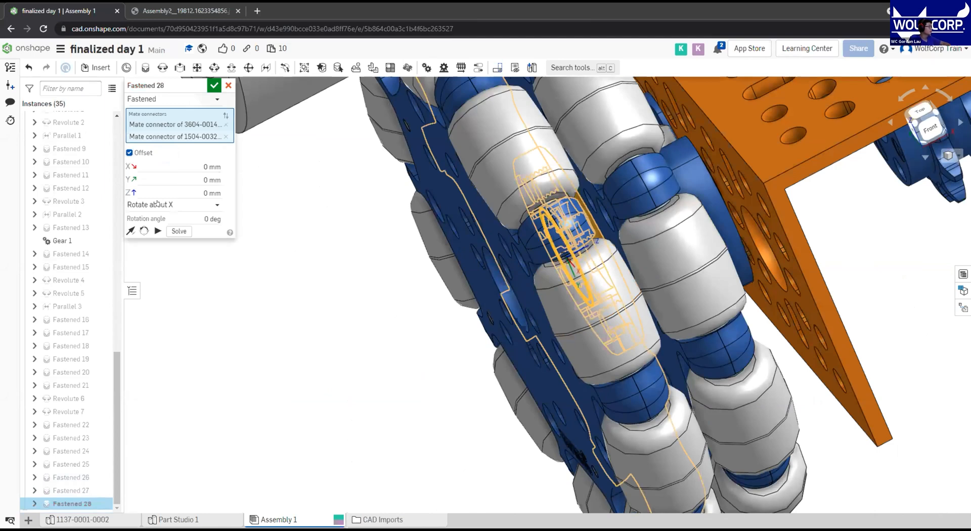
{"action": "left_click", "coordinate": [172, 205]}
{"action": "left_click", "coordinate": [151, 245]}
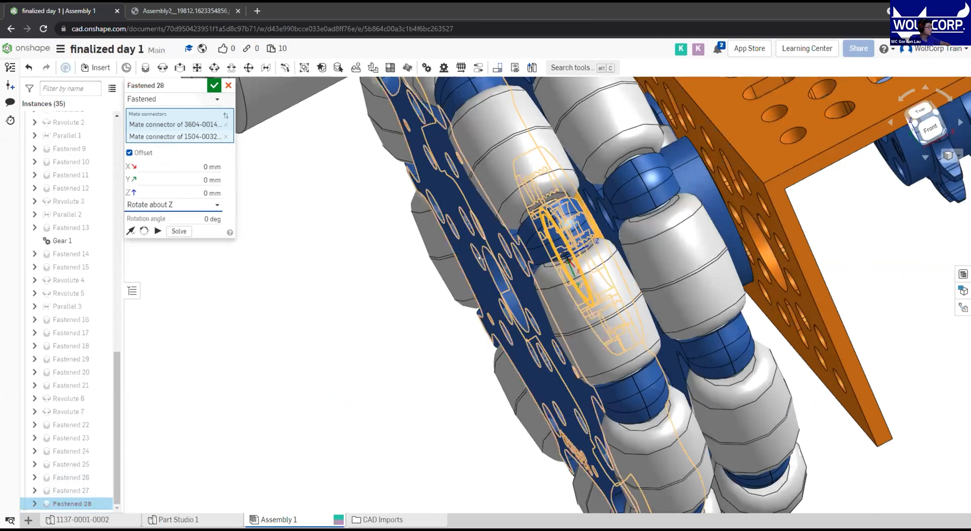
Set the outer omni wheel mate's rotation angle to 90 degrees and accept it
{"action": "right_click_drag", "start_coordinate": [455, 253], "coordinate": [508, 257]}
{"action": "scroll", "coordinate": [566, 255], "scroll_direction": "up", "scroll_amount": 10}
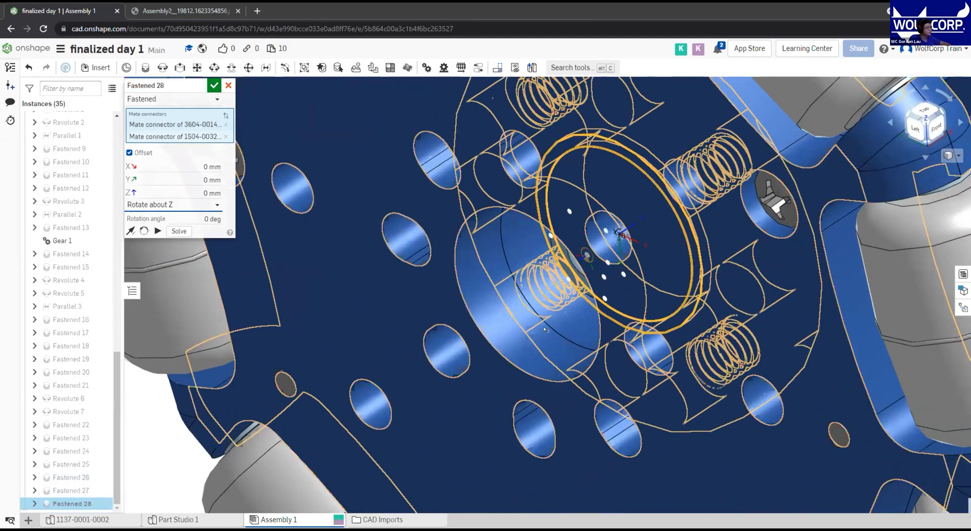
{"action": "scroll", "coordinate": [618, 238], "scroll_direction": "down", "scroll_amount": 5}
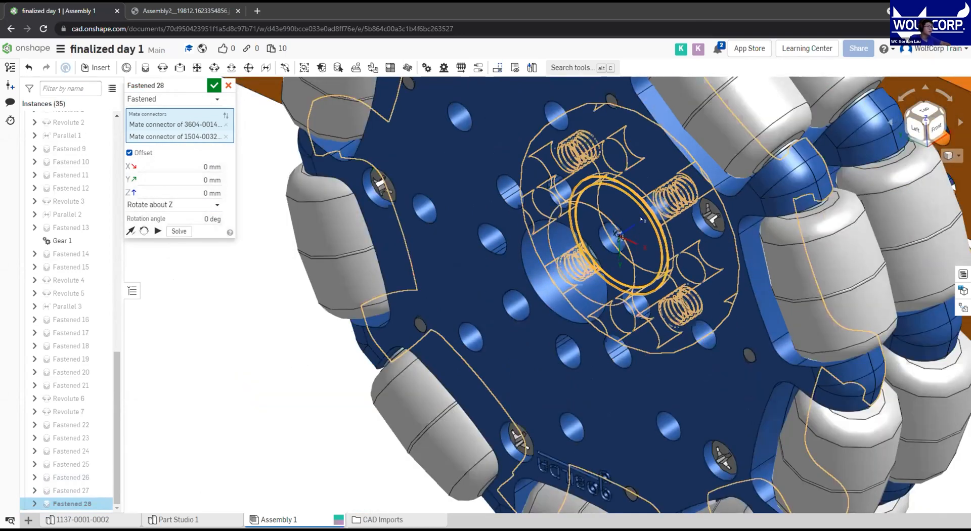
{"action": "scroll", "coordinate": [627, 218], "scroll_direction": "up", "scroll_amount": 5}
{"action": "scroll", "coordinate": [627, 218], "scroll_direction": "up", "scroll_amount": 3}
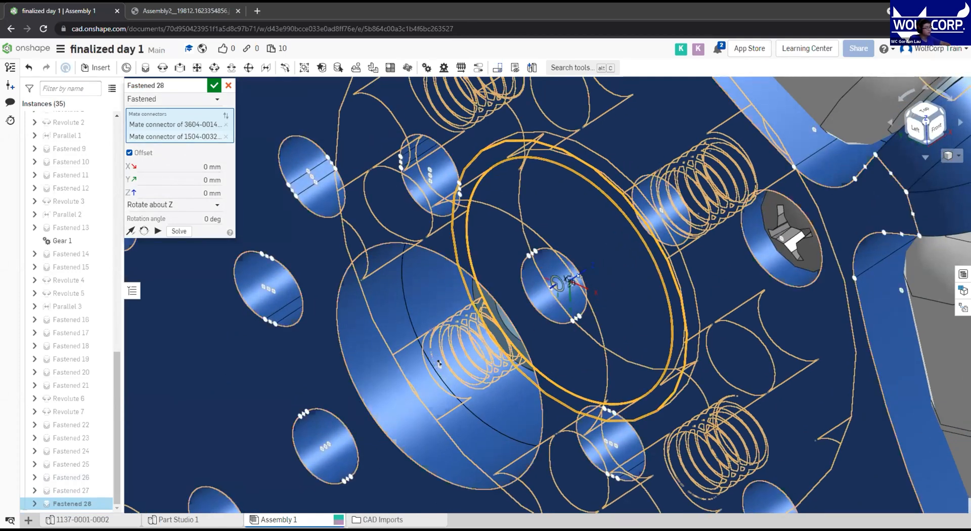
{"action": "scroll", "coordinate": [609, 257], "scroll_direction": "down", "scroll_amount": 8}
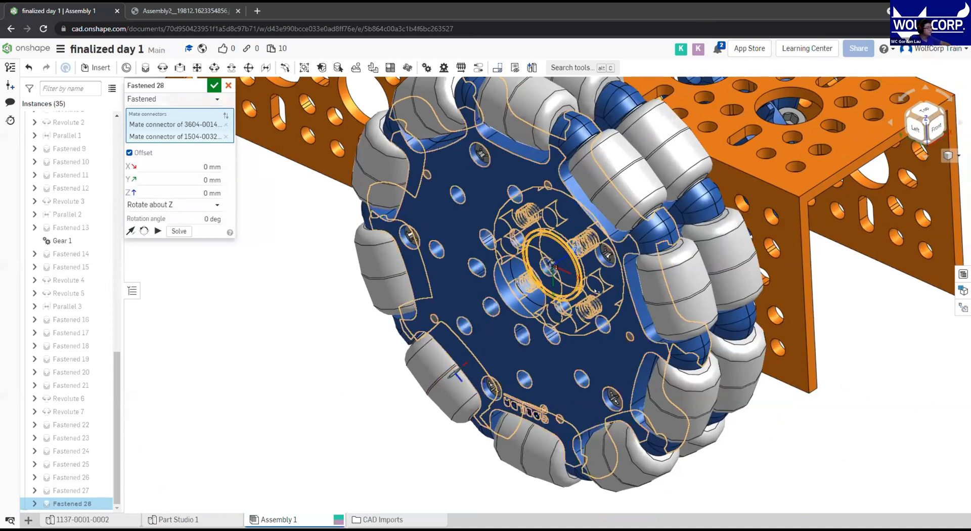
{"action": "scroll", "coordinate": [599, 318], "scroll_direction": "down", "scroll_amount": 3}
{"action": "middle_click_drag", "start_coordinate": [582, 293], "coordinate": [572, 333]}
{"action": "scroll", "coordinate": [567, 328], "scroll_direction": "up", "scroll_amount": 4}
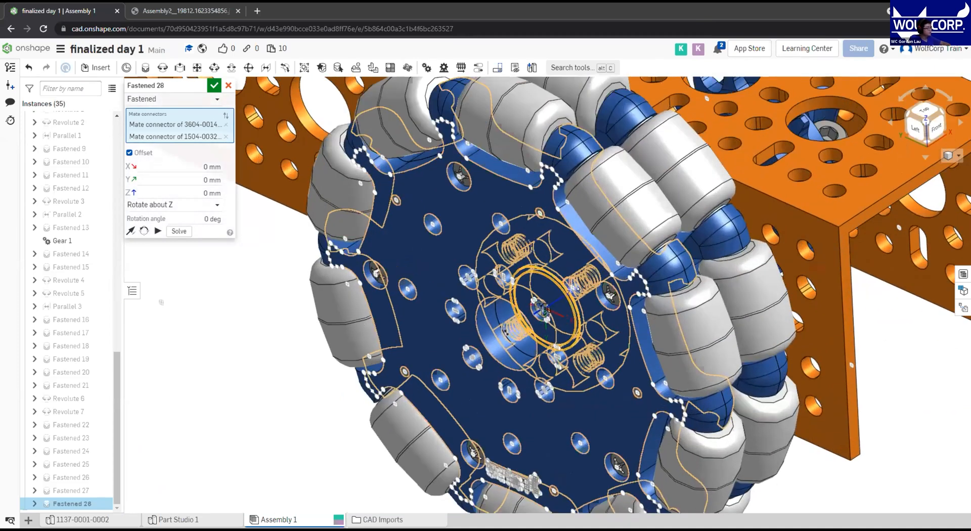
{"action": "left_click", "coordinate": [212, 218]}
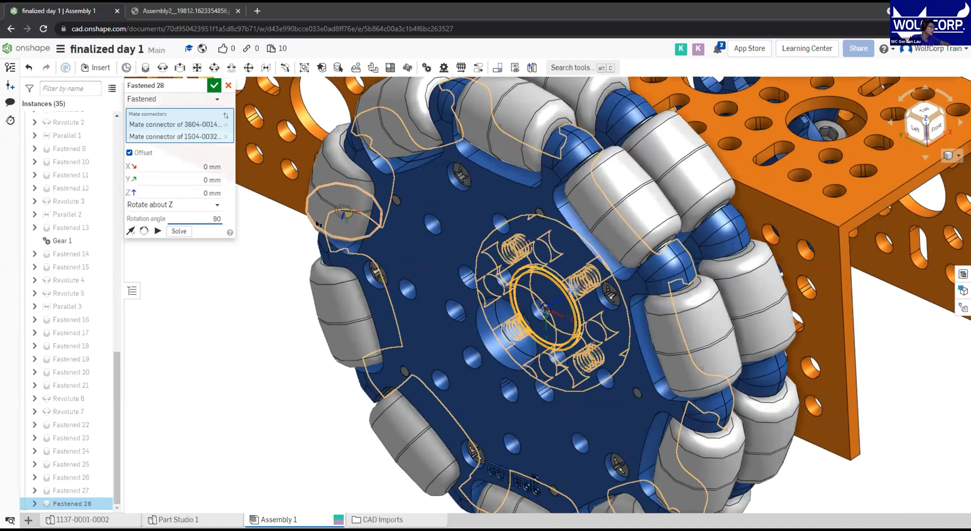
{"action": "right_click_drag", "start_coordinate": [830, 207], "coordinate": [648, 256]}
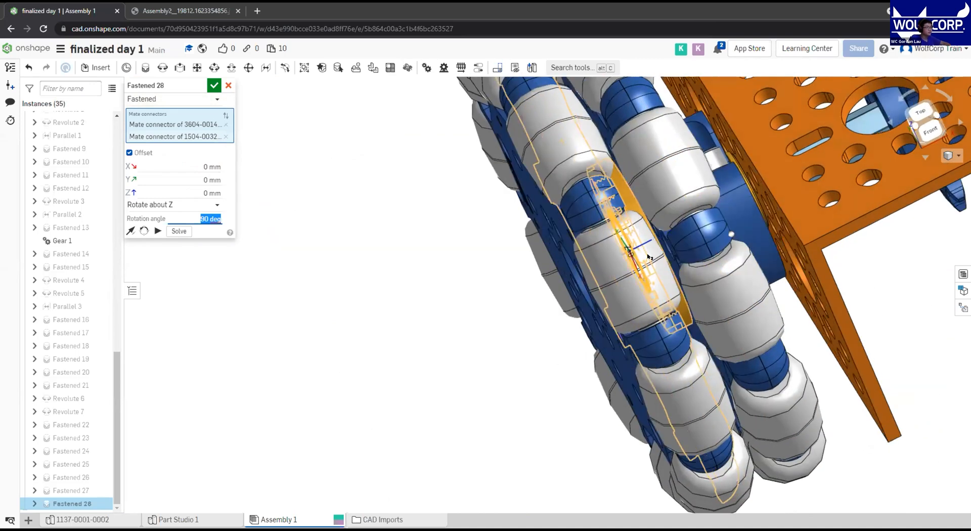
{"action": "left_click", "coordinate": [209, 86]}
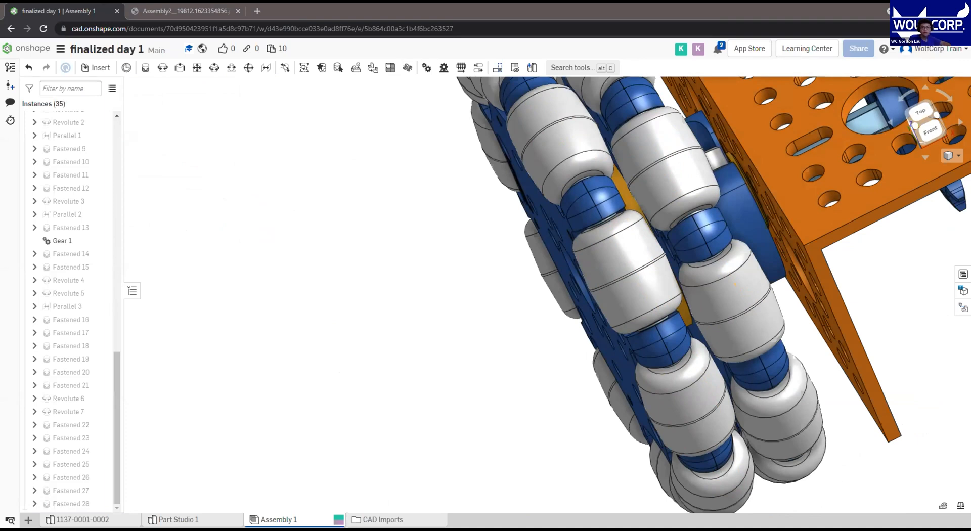
{"action": "scroll", "coordinate": [576, 233], "scroll_direction": "down", "scroll_amount": 3}
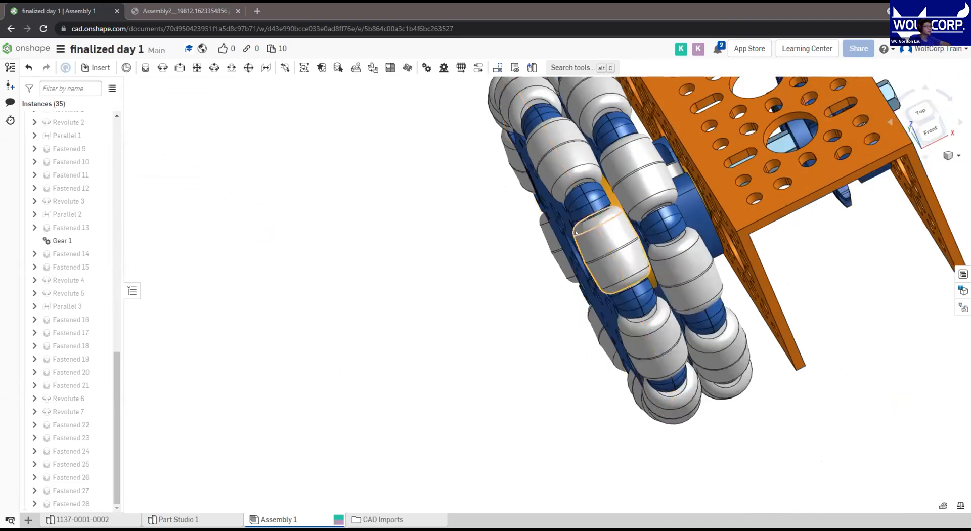
{"action": "scroll", "coordinate": [642, 201], "scroll_direction": "down", "scroll_amount": 8}
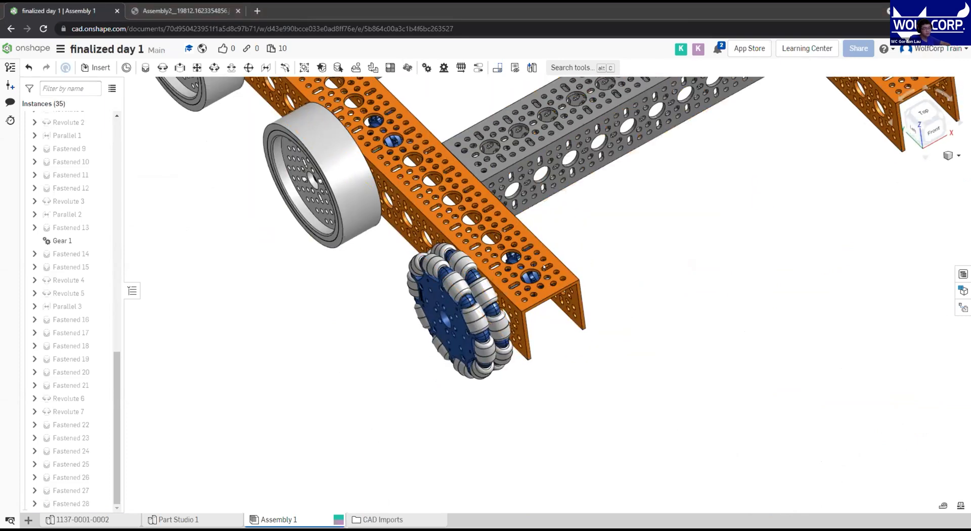
{"action": "scroll", "coordinate": [465, 316], "scroll_direction": "up", "scroll_amount": 2}
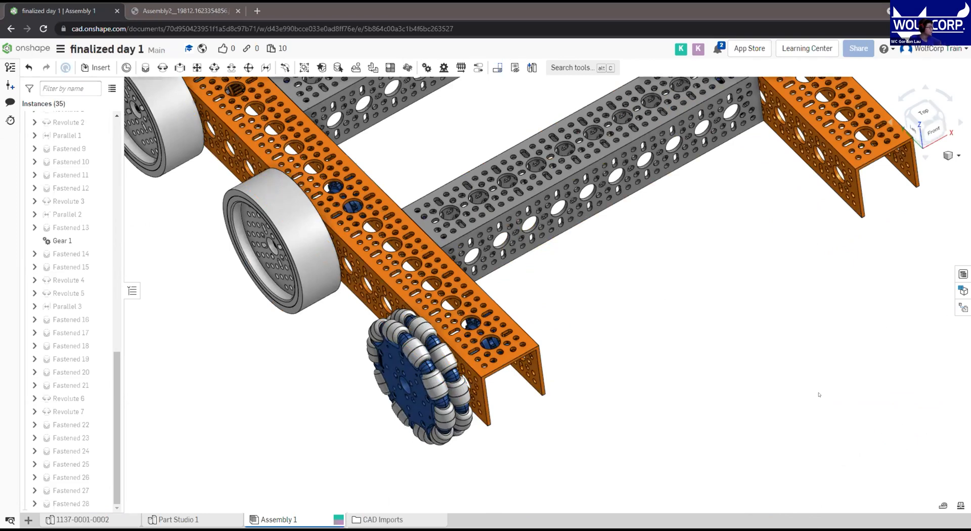
{"action": "scroll", "coordinate": [643, 338], "scroll_direction": "up", "scroll_amount": 3}
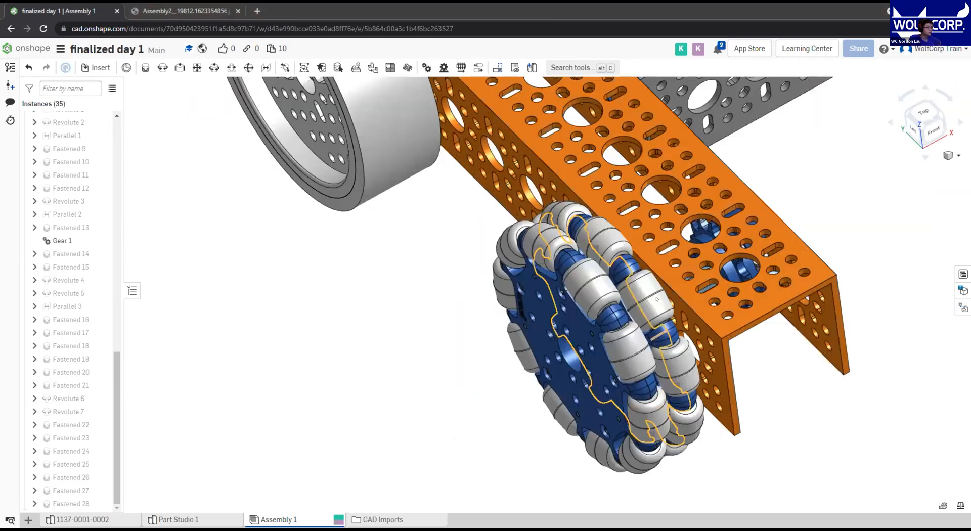
{"action": "scroll", "coordinate": [648, 349], "scroll_direction": "up", "scroll_amount": 3}
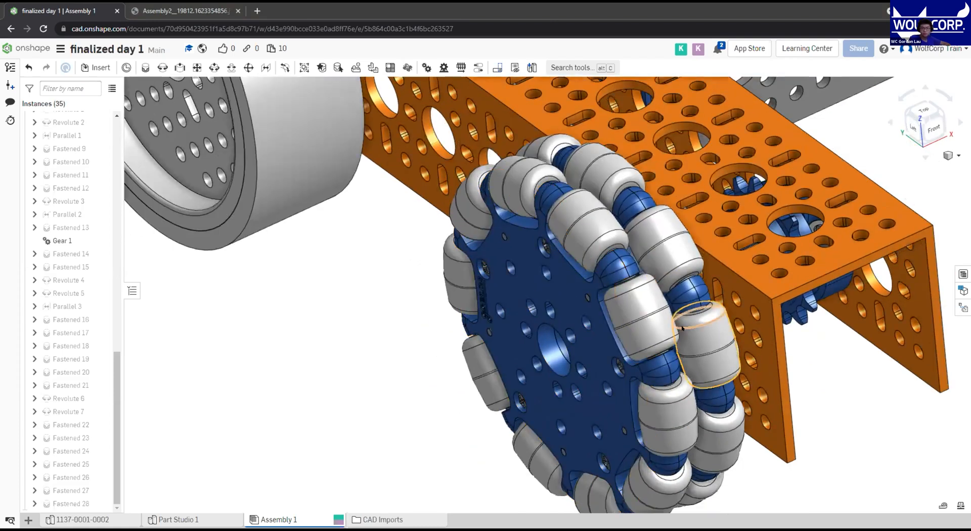
{"action": "scroll", "coordinate": [684, 363], "scroll_direction": "down", "scroll_amount": 5}
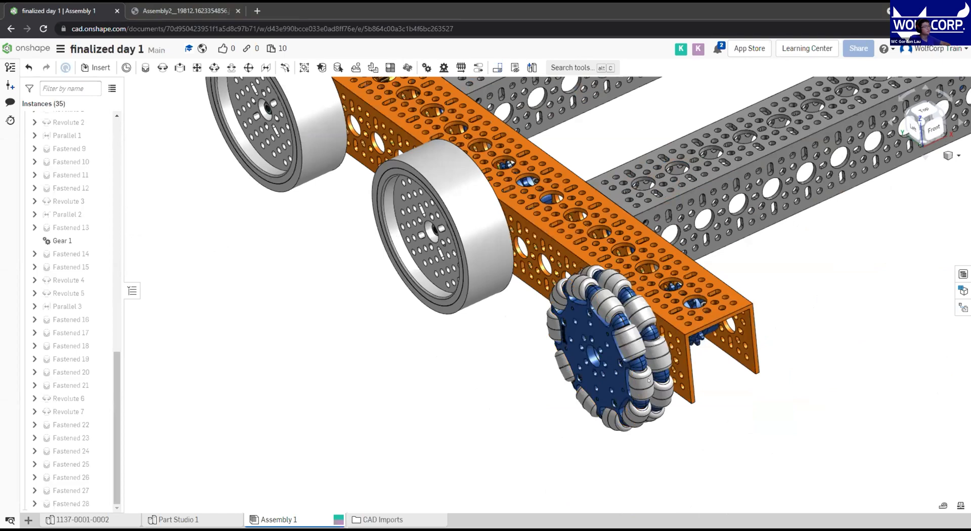